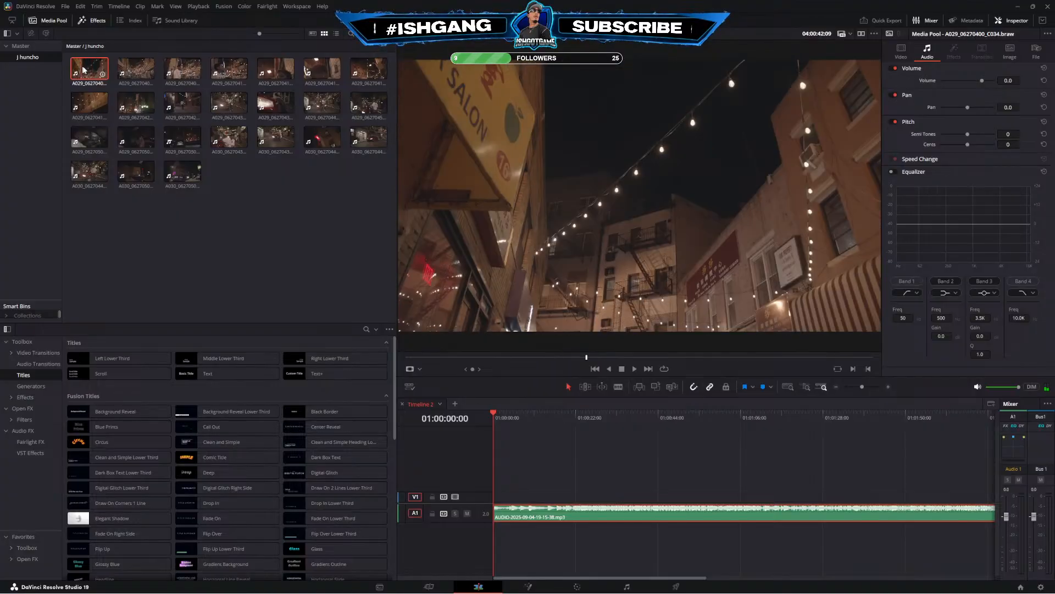
Preview the night alley clips in the first row of the J huncho bin
left_click(181, 68)
key("space")
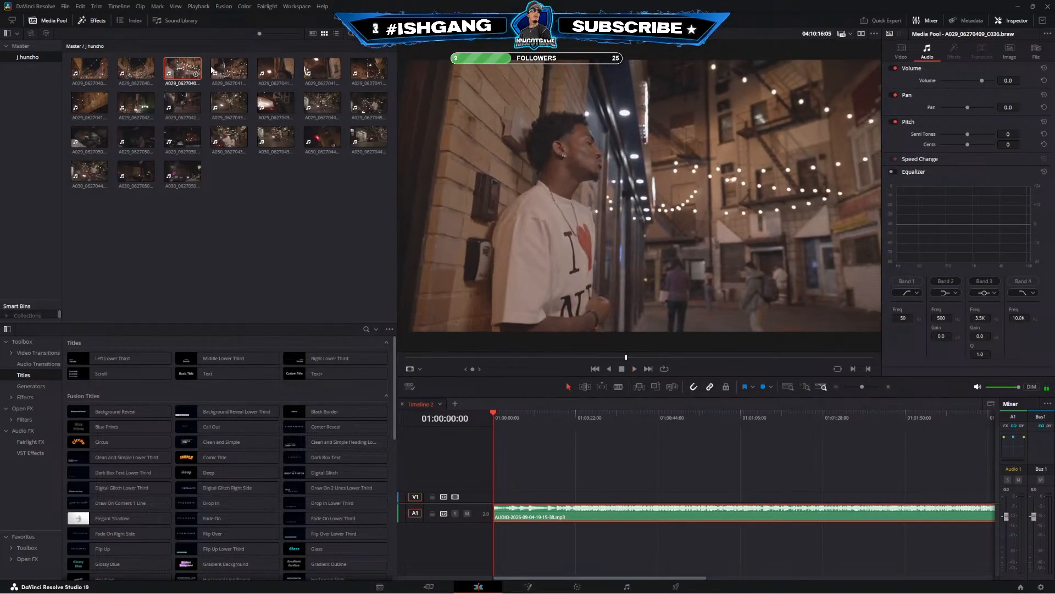
left_click(229, 68)
key("space")
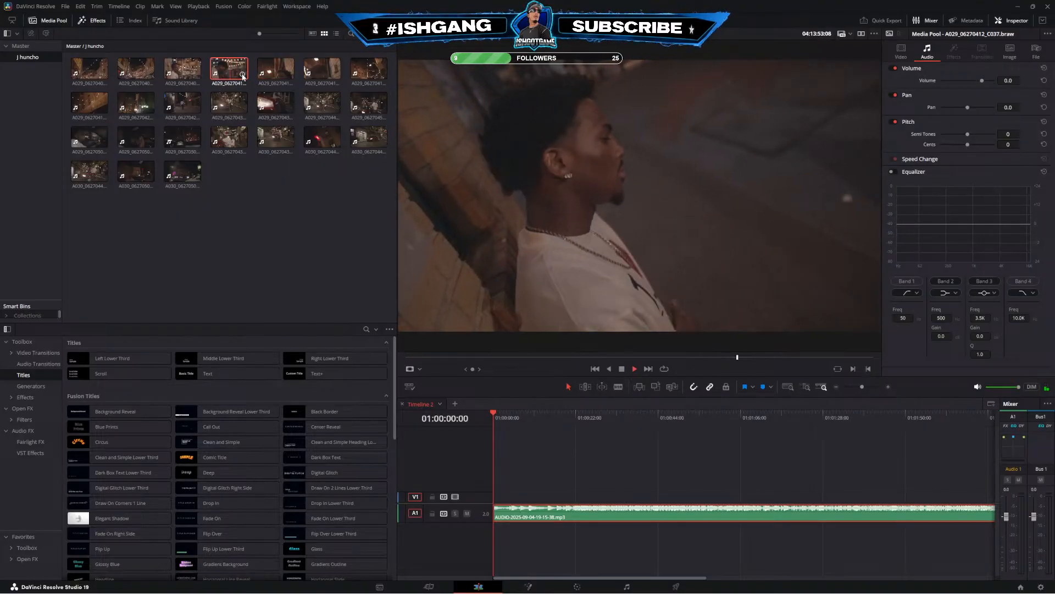
left_click(276, 68)
key("space")
left_click(322, 69)
key("space")
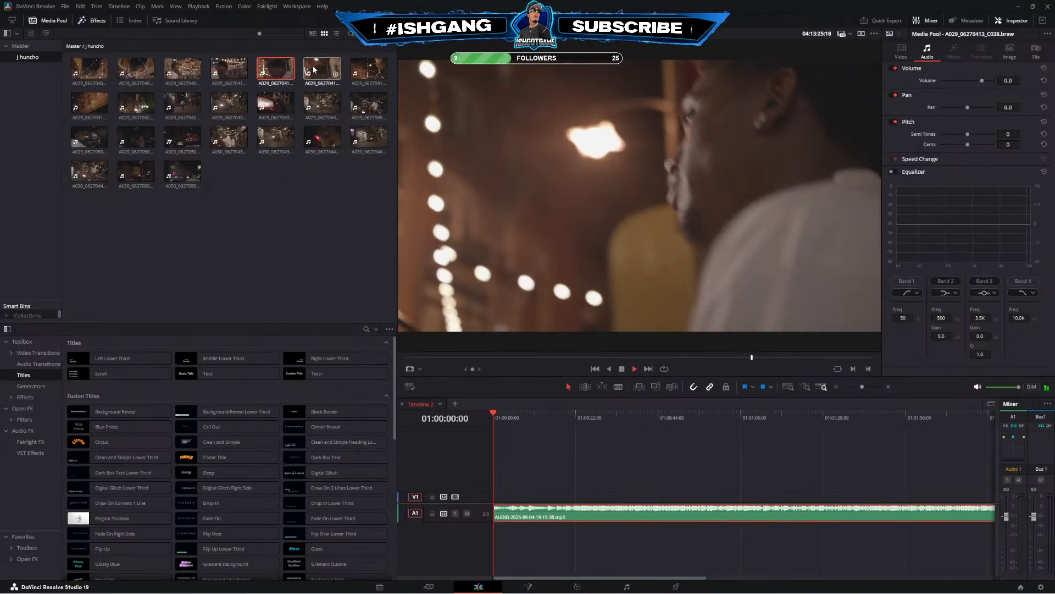
left_click(357, 69)
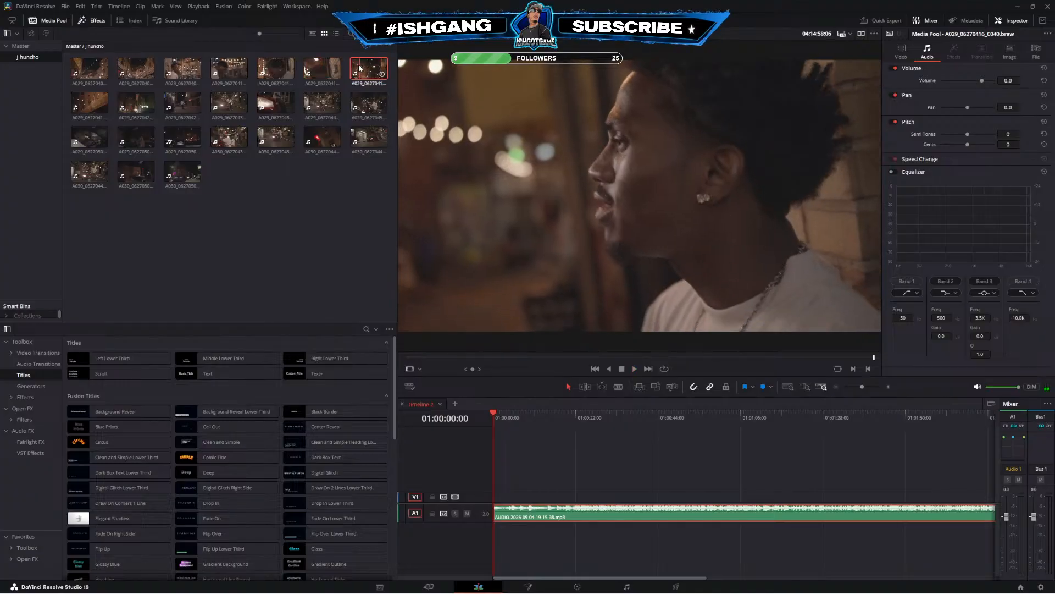
key("space")
Play back the red Mercedes street clips C045, C046 and C044 in the J huncho bin
left_click(275, 105)
key("space")
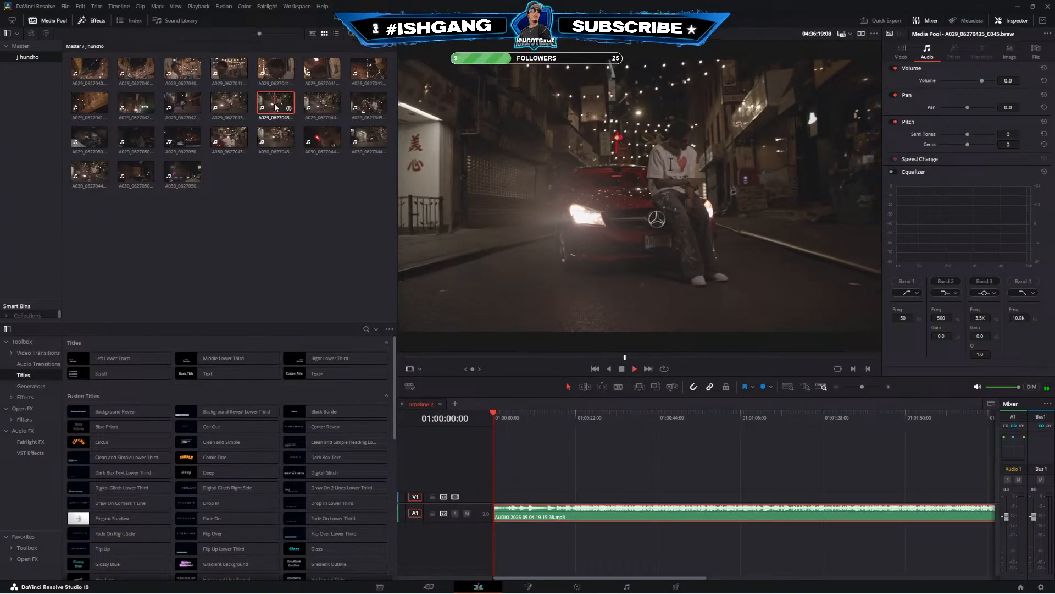
left_click(313, 105)
key("space")
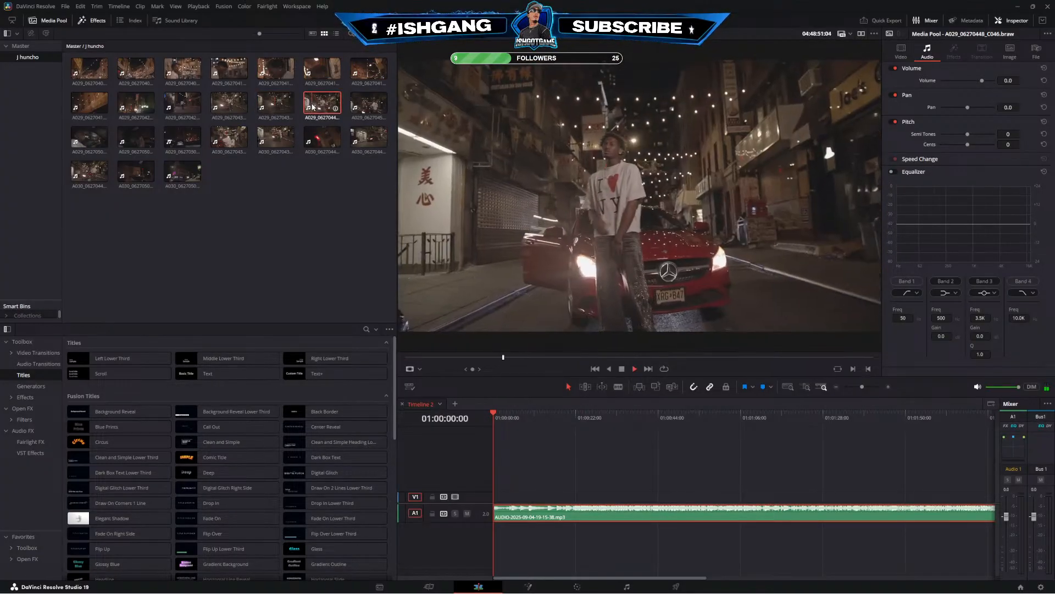
left_click(230, 102)
key("space")
key("space")
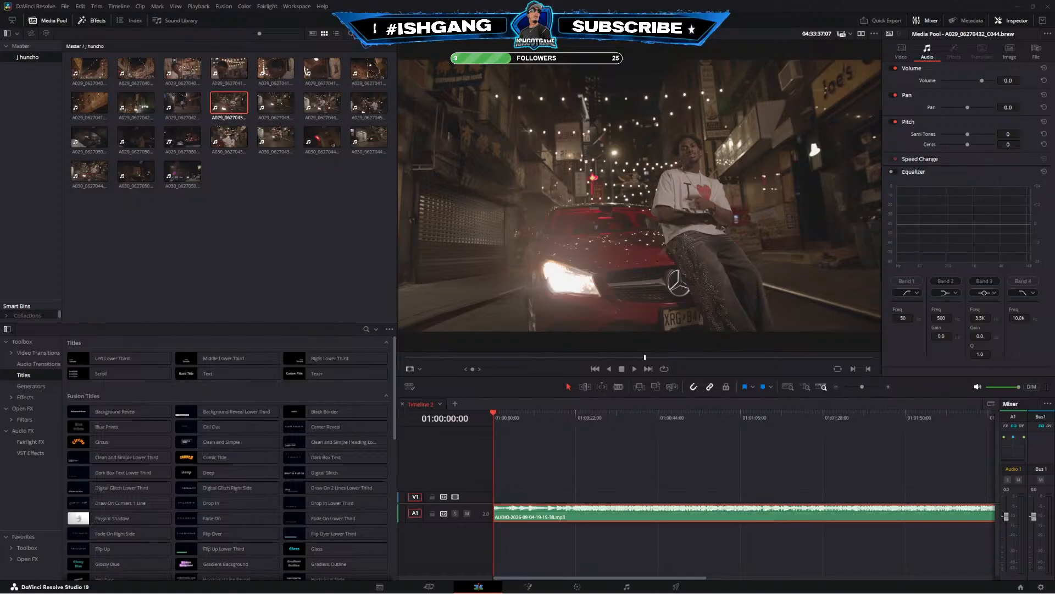
Open the Master bin and preview the daytime church and woods clips in its first two rows
left_click(160, 228)
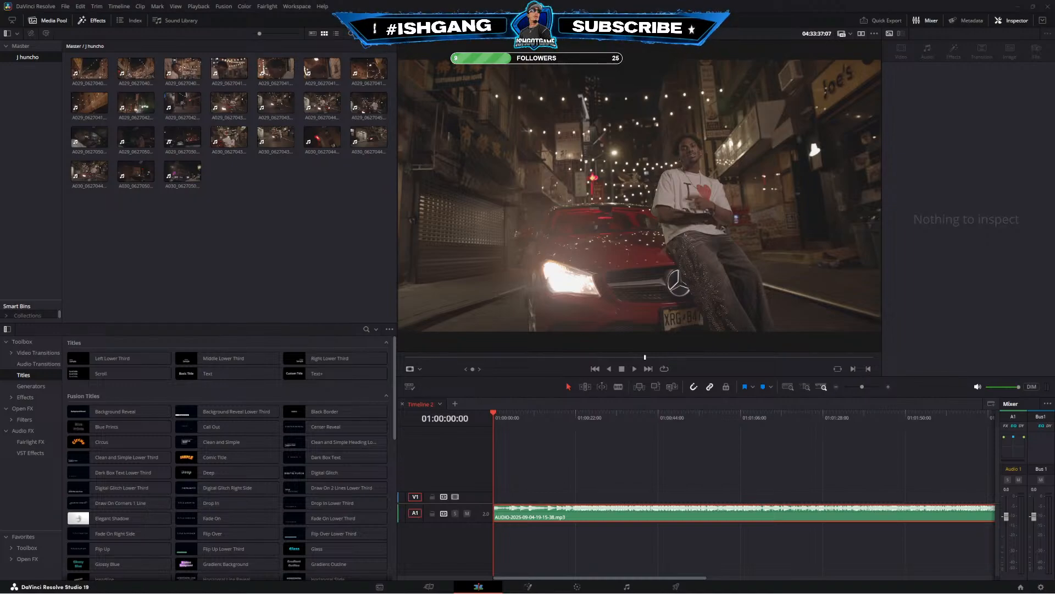
left_click(21, 46)
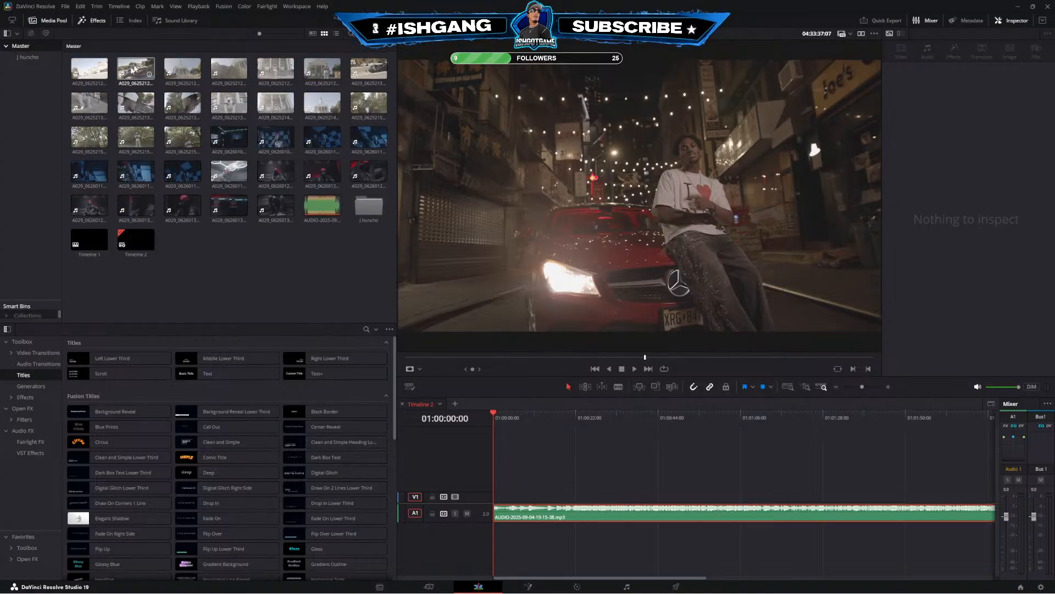
left_click(101, 65)
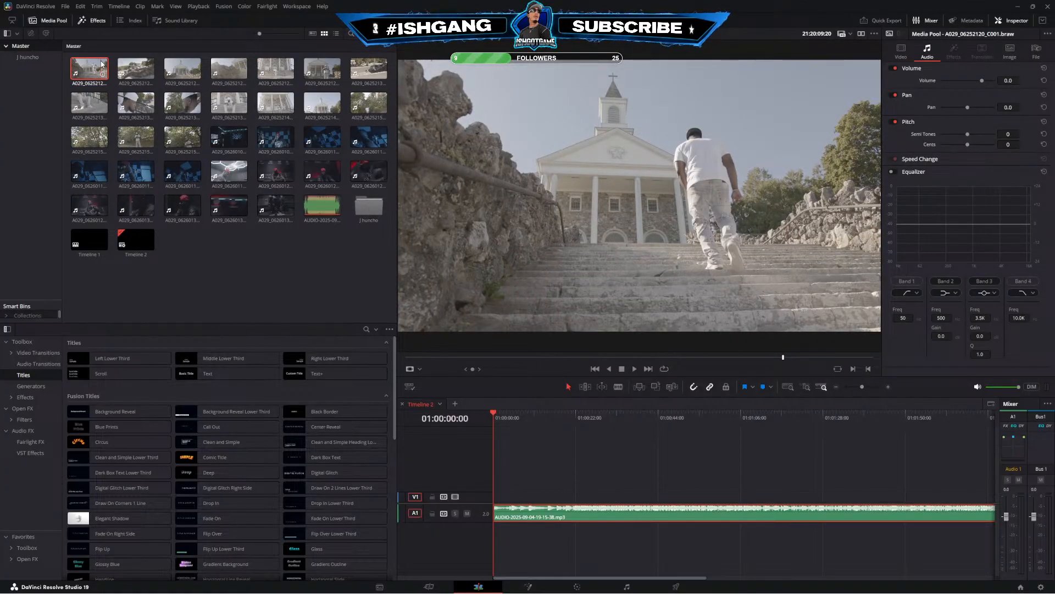
left_click(134, 76)
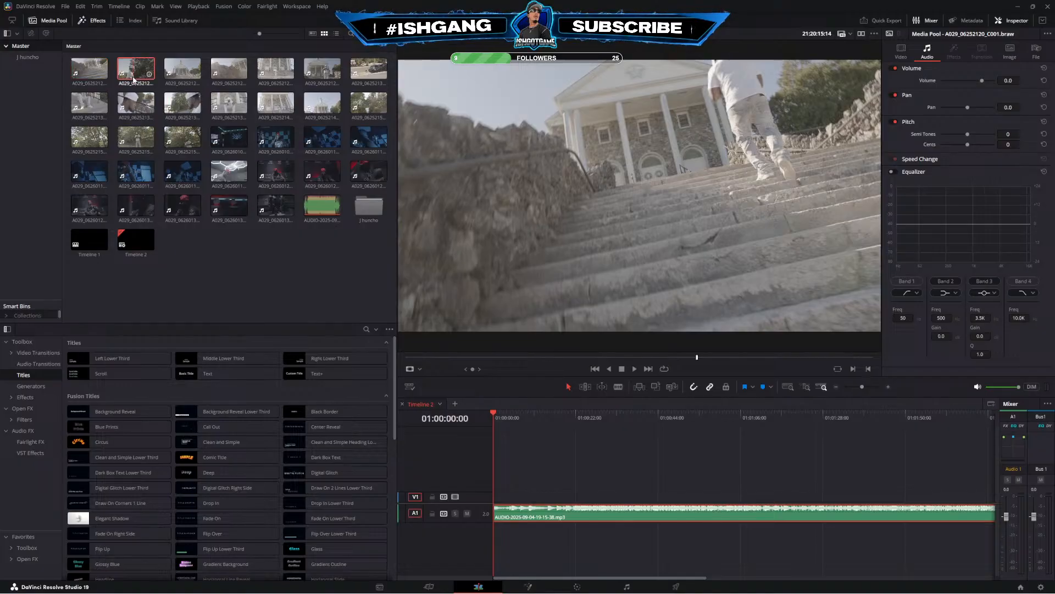
key("space")
left_click(222, 68)
left_click(276, 69)
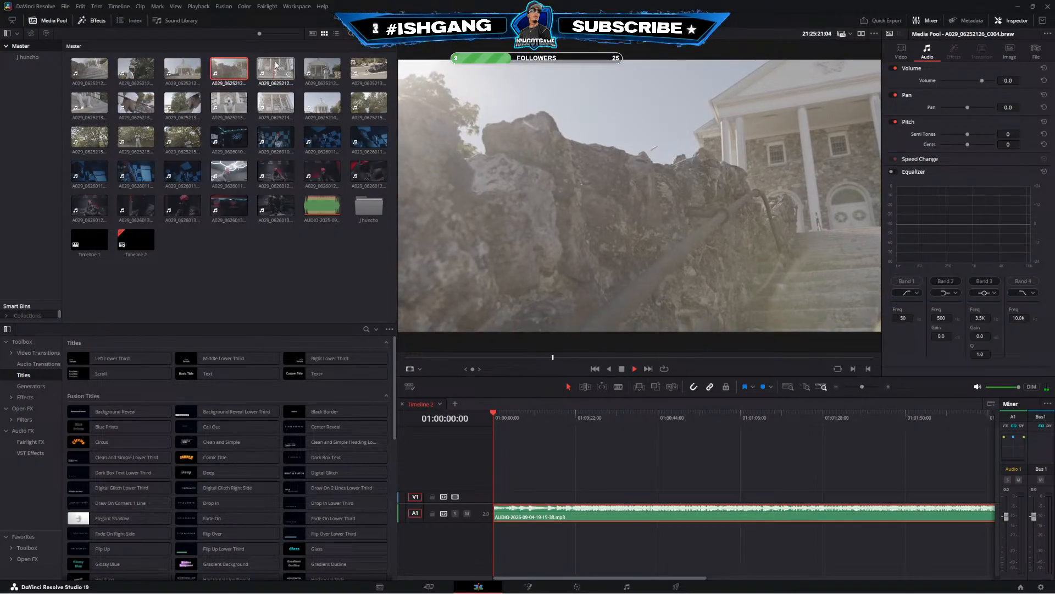
key("space")
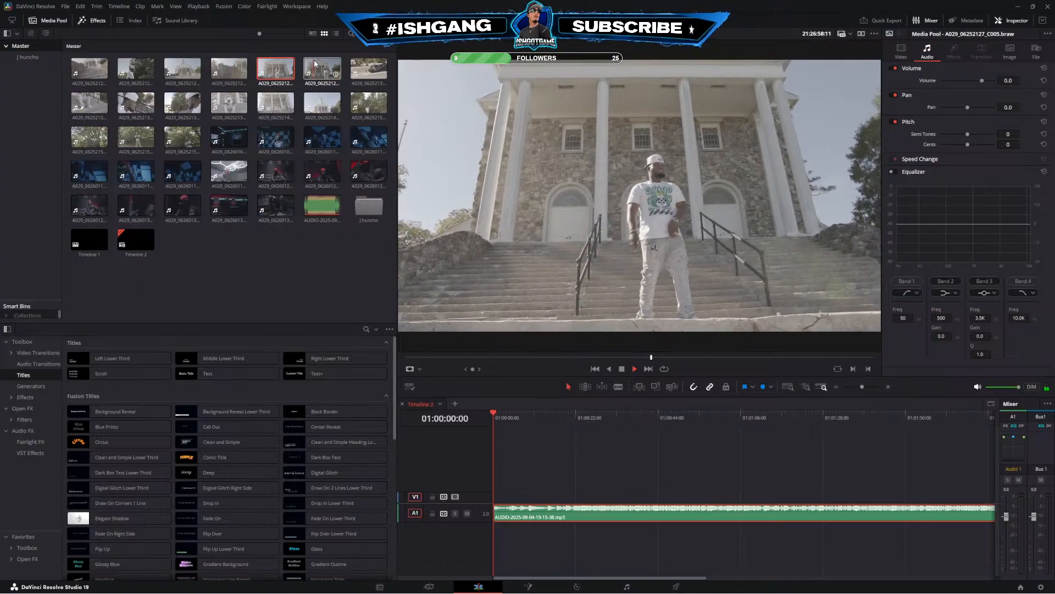
left_click(330, 67)
left_click(367, 68)
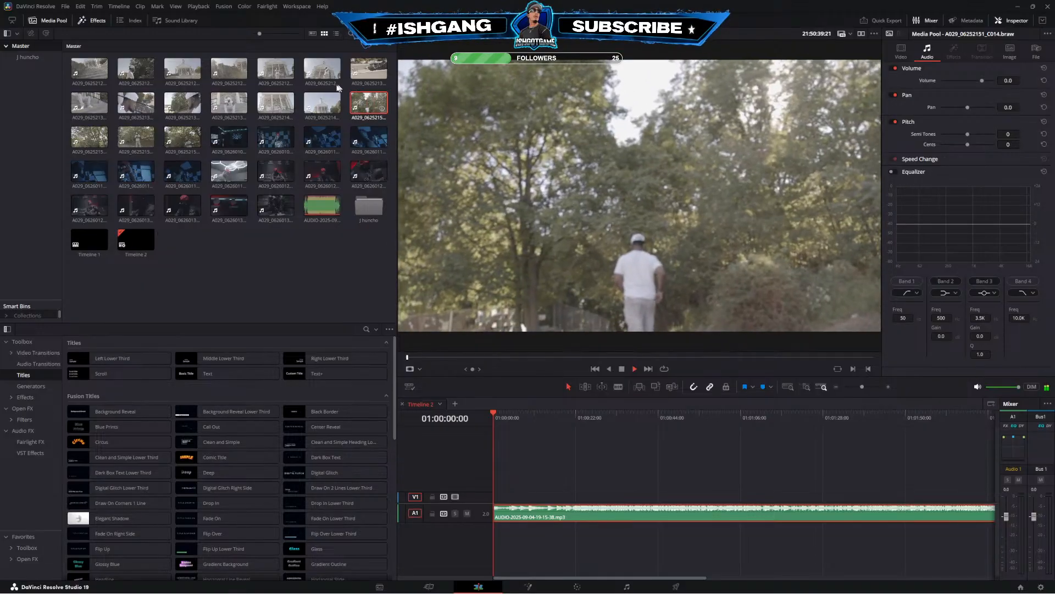
left_click(335, 102)
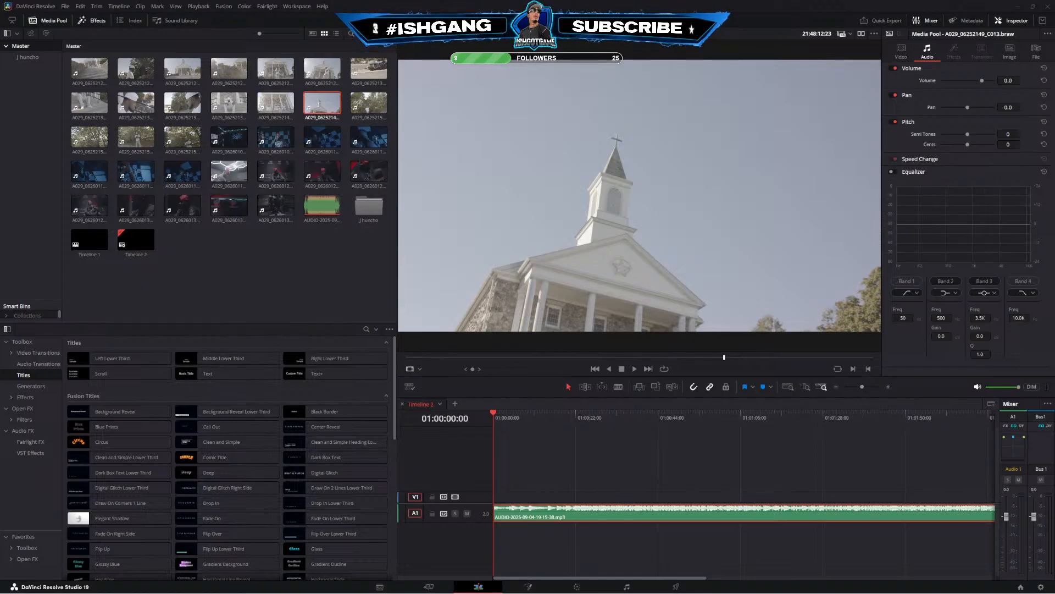
Import the four Video Sep 20 clips into the Master bin
left_click_drag(0, 351, 209, 270)
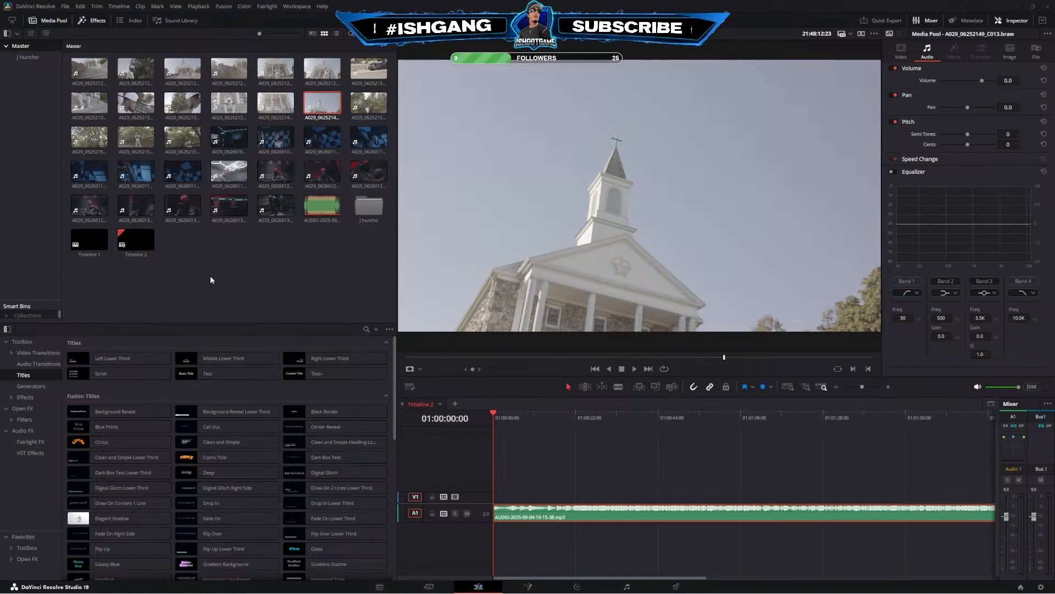
left_click(208, 270)
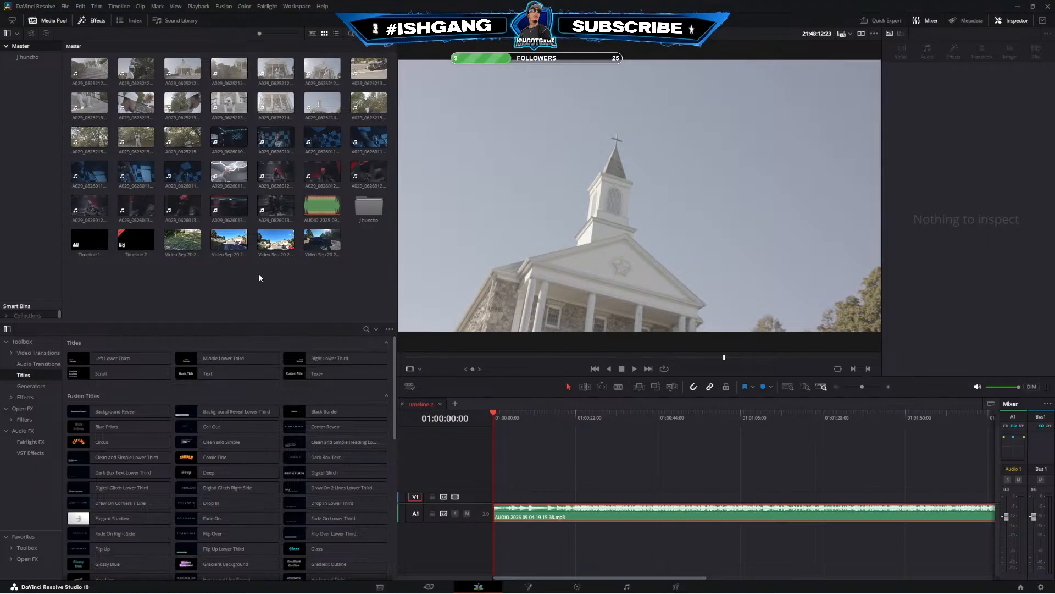
Preview the first three church clips in the Master bin, skimming ahead through A029_06252125_C003.braw
left_click(96, 63)
key("space")
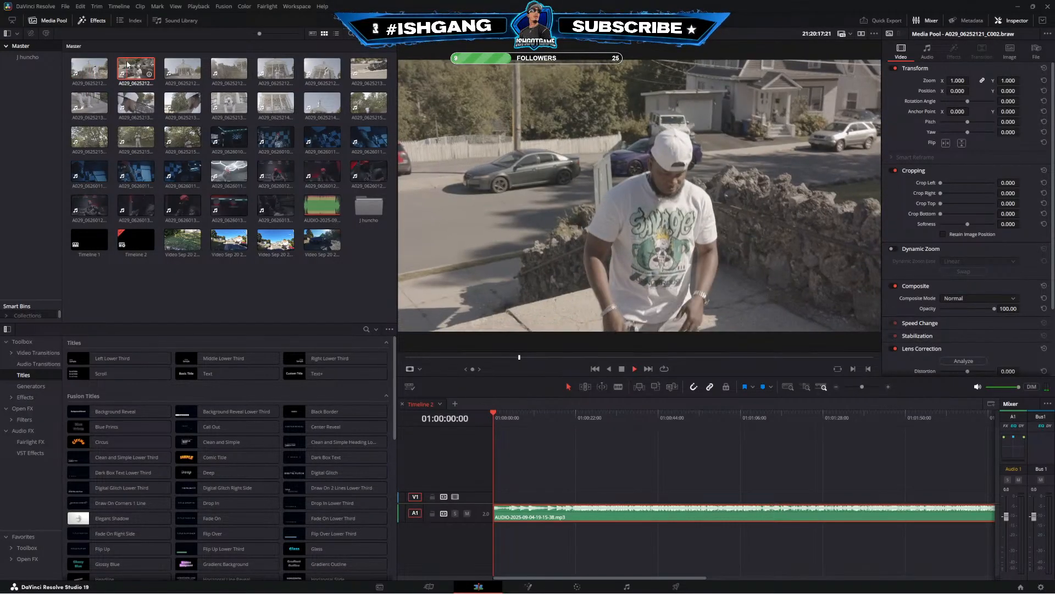
left_click(184, 61)
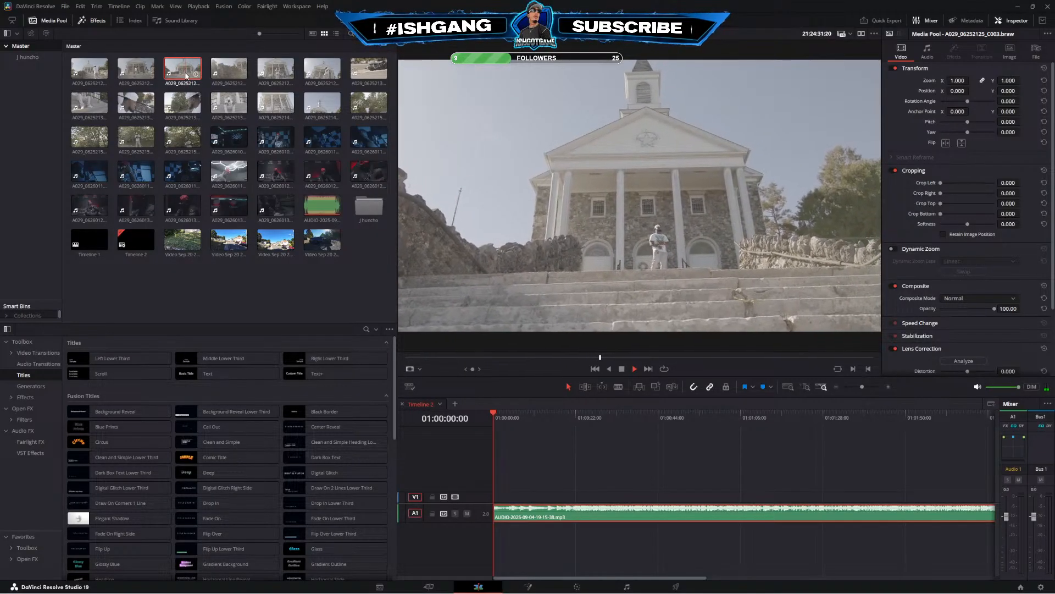
left_click(662, 358)
left_click(709, 357)
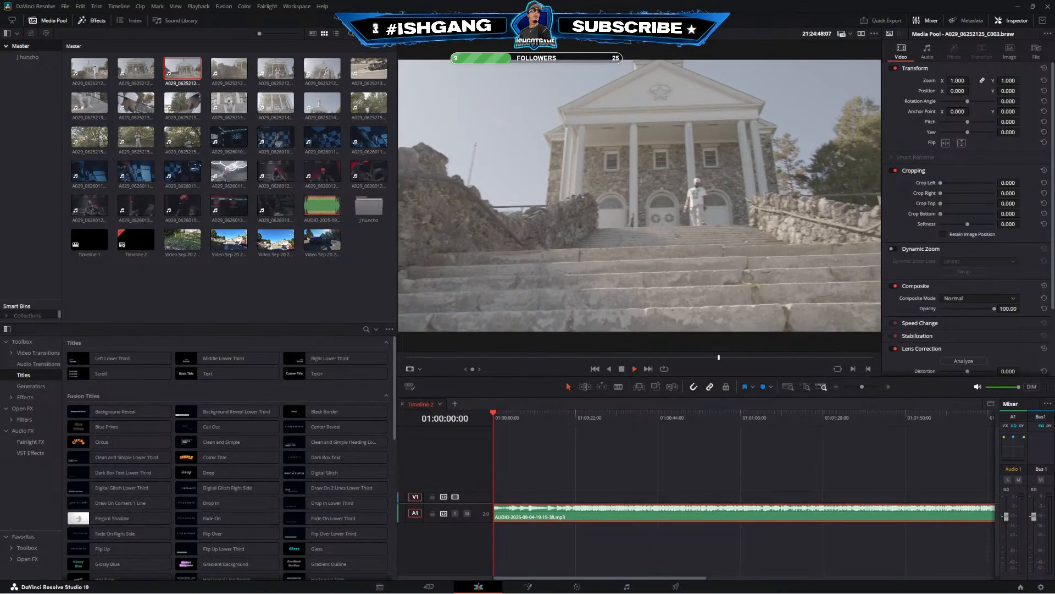
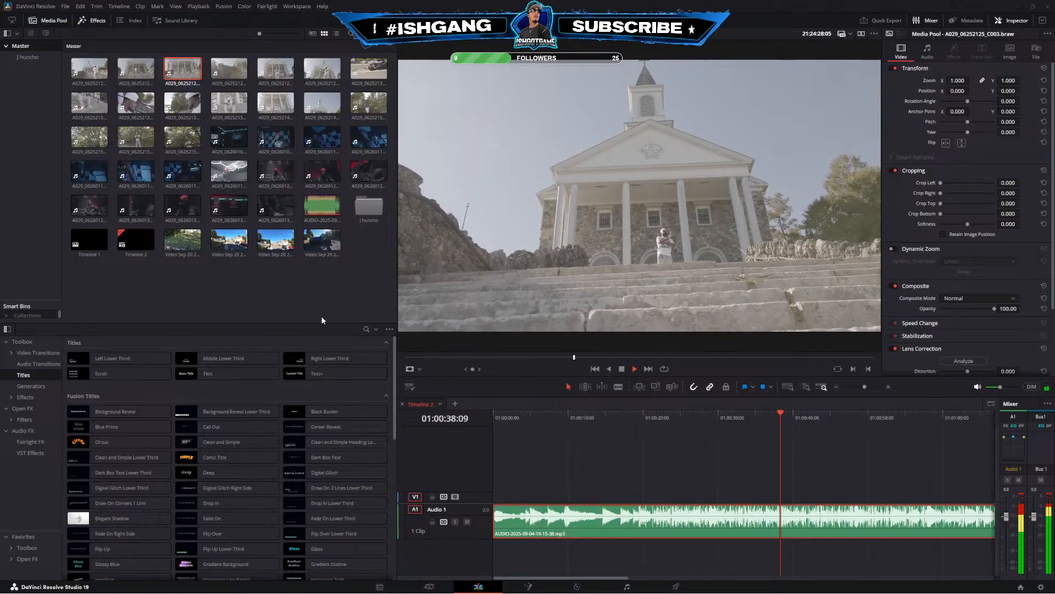
Play the song on the timeline from about 01:00:19:21
left_click_drag(715, 414, 707, 414)
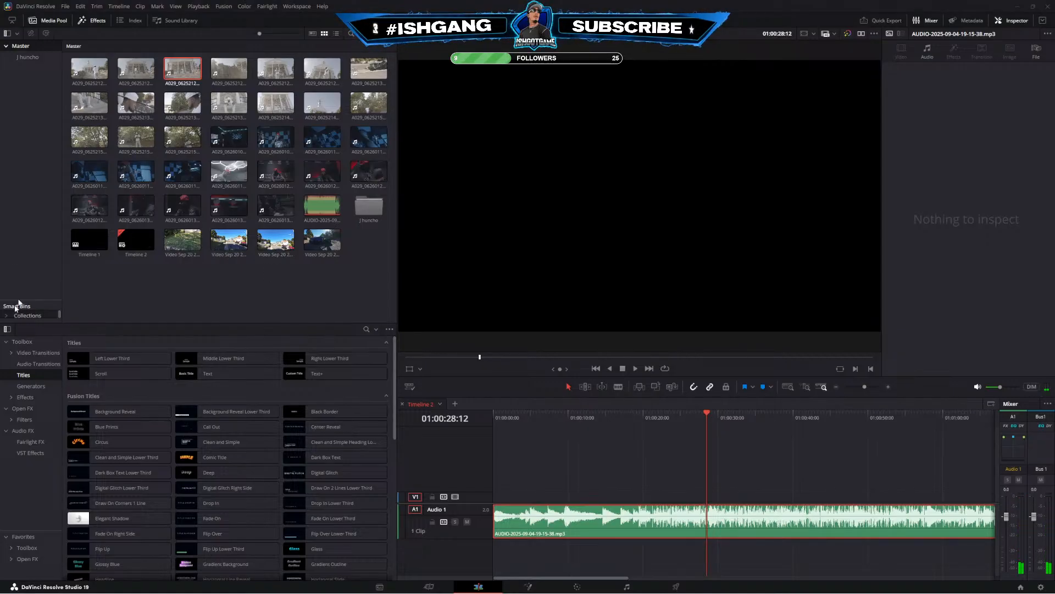
left_click(640, 422)
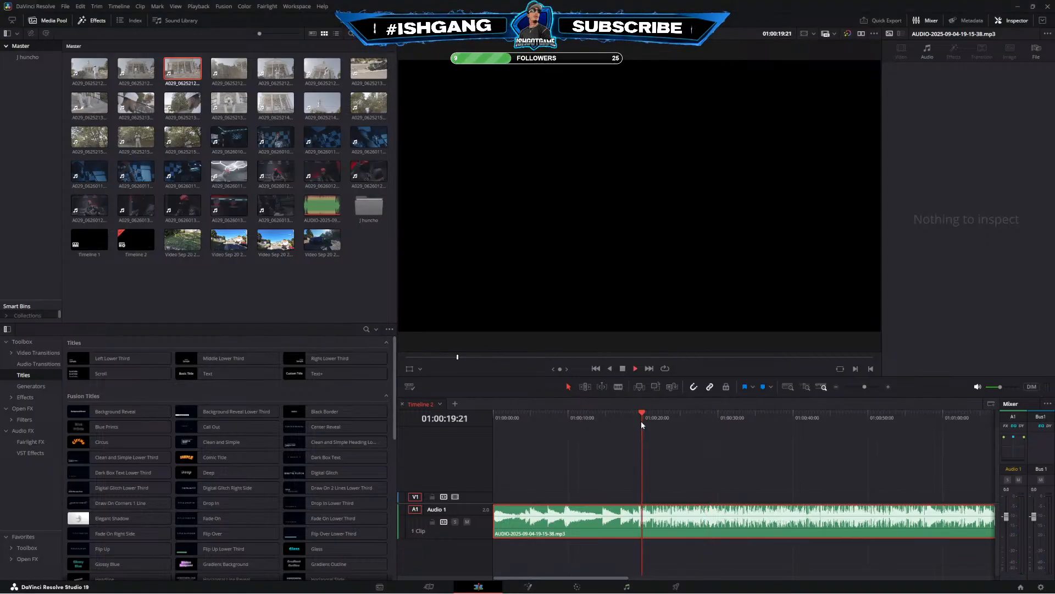
key("space")
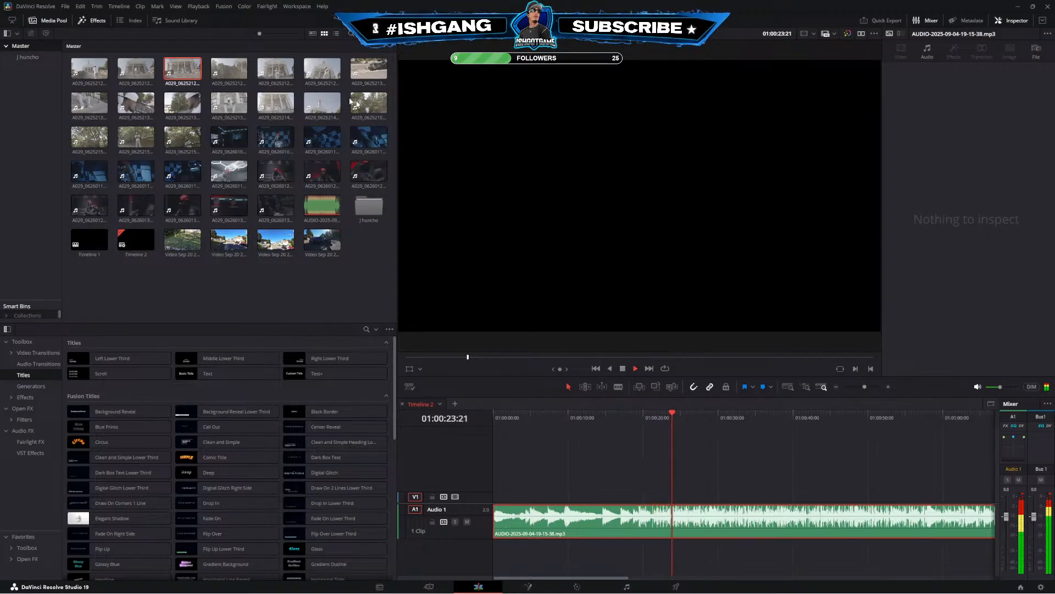
Skim through clip A029_06252125_C003.braw from near its start towards its end in the viewer
double_click(176, 68)
left_click_drag(499, 357, 441, 359)
key("space")
left_click(493, 360)
left_click(515, 359)
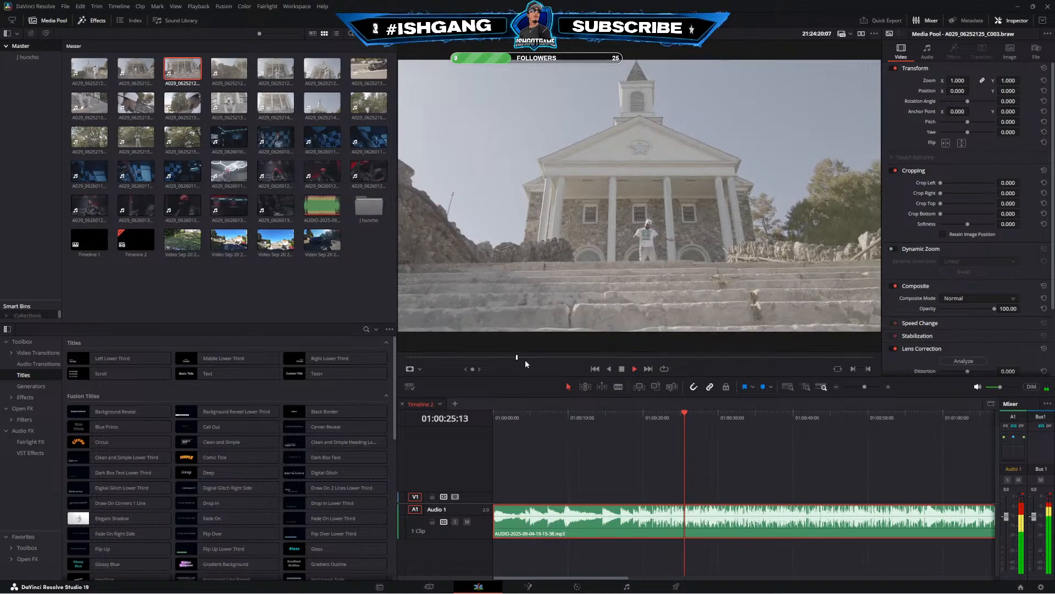
left_click(539, 360)
left_click(548, 360)
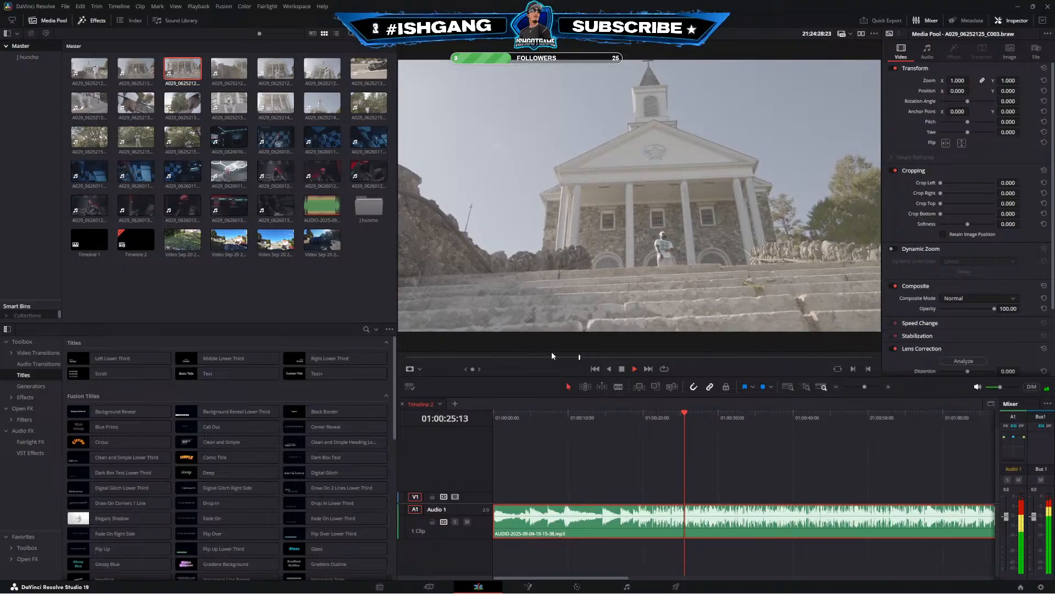
left_click(667, 358)
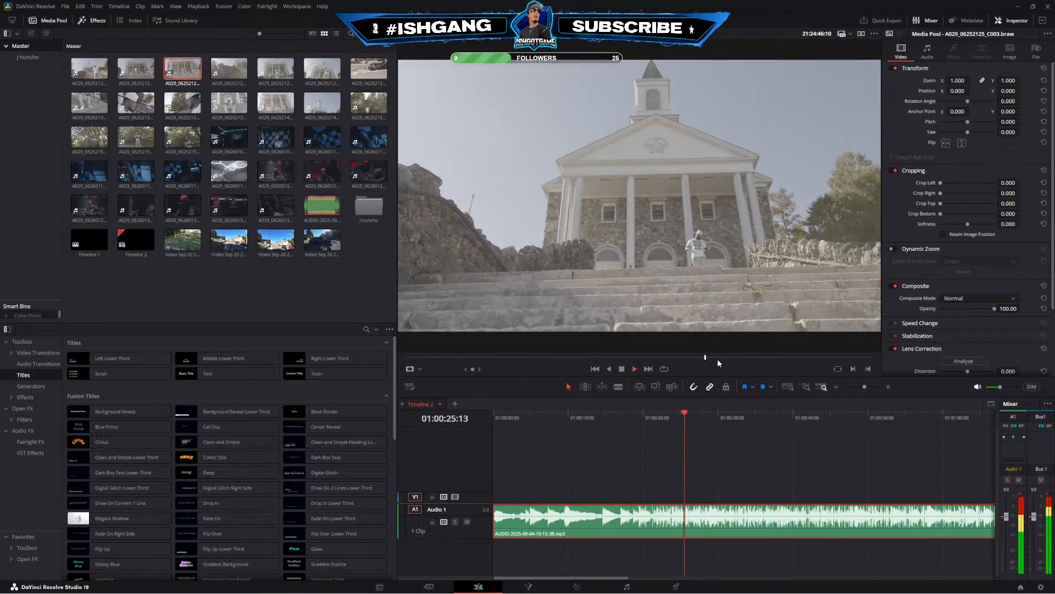
left_click(717, 358)
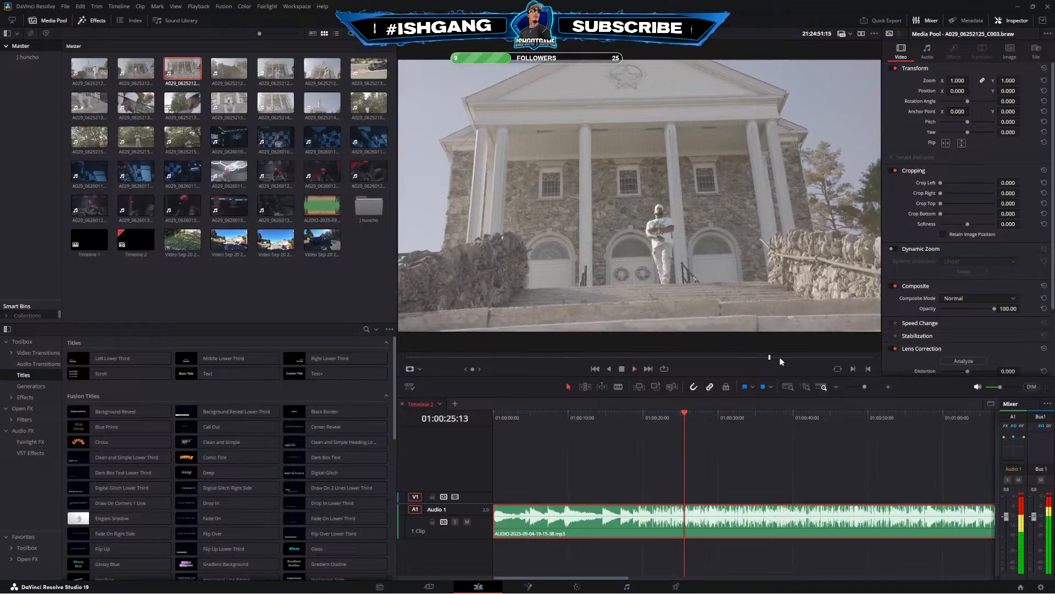
left_click(800, 358)
Preview the neighbouring church clips C004, C005 and C002, and scrub C003 to its end
left_click(267, 71)
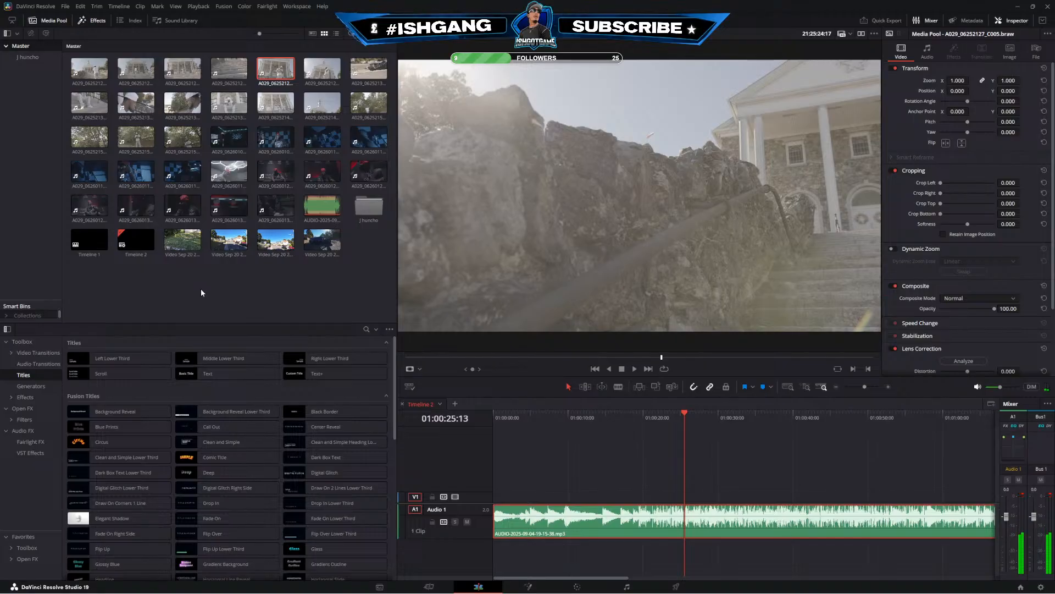
left_click(238, 68)
key("space")
left_click(270, 72)
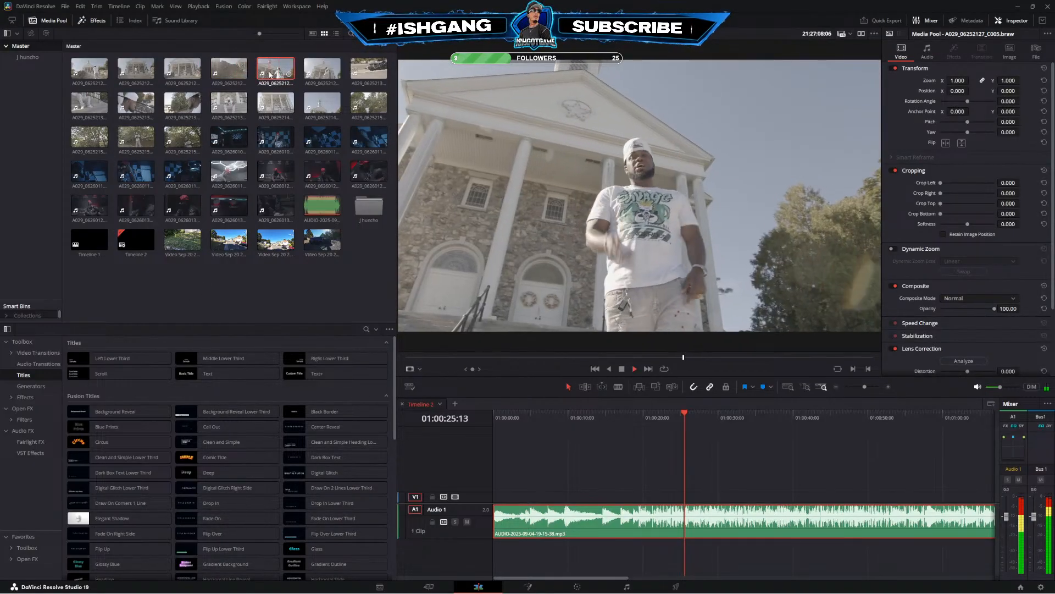
left_click(136, 69)
left_click(182, 69)
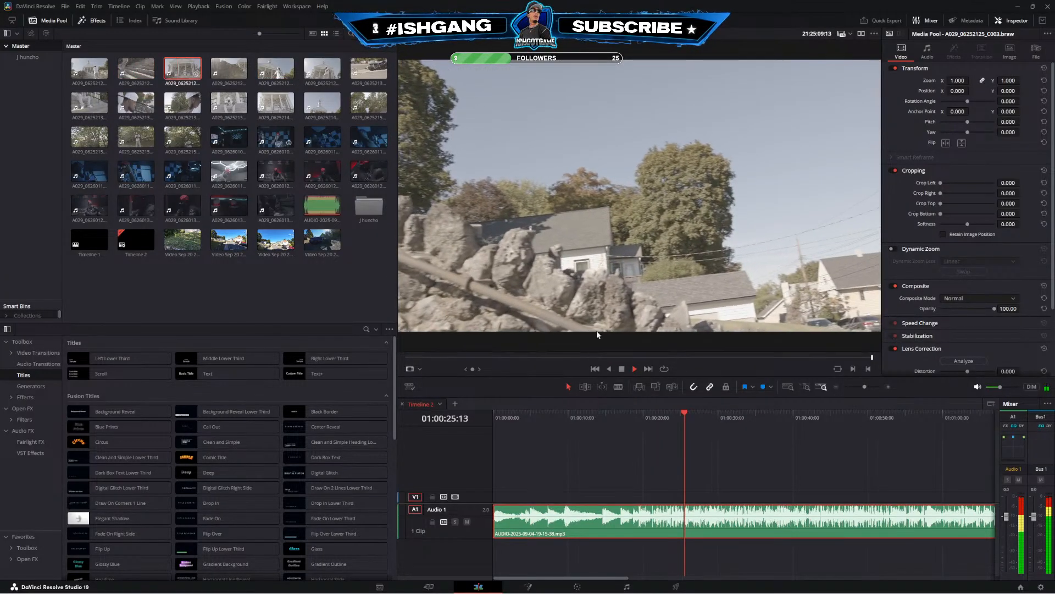
left_click_drag(517, 357, 874, 356)
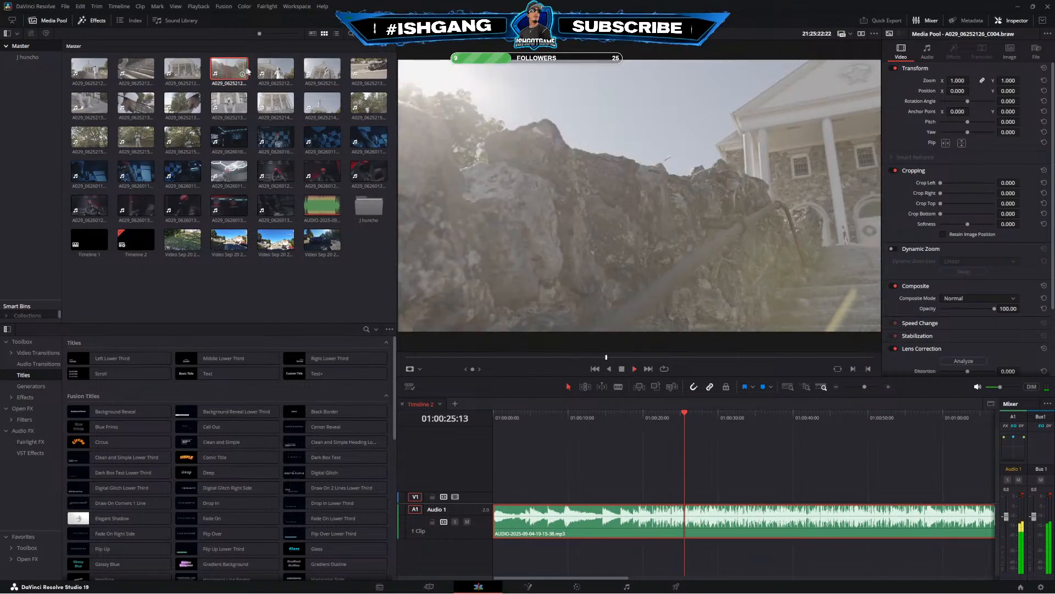
Play back the opening section of the church performance clip A029_06252127_C005.braw
left_click(445, 358)
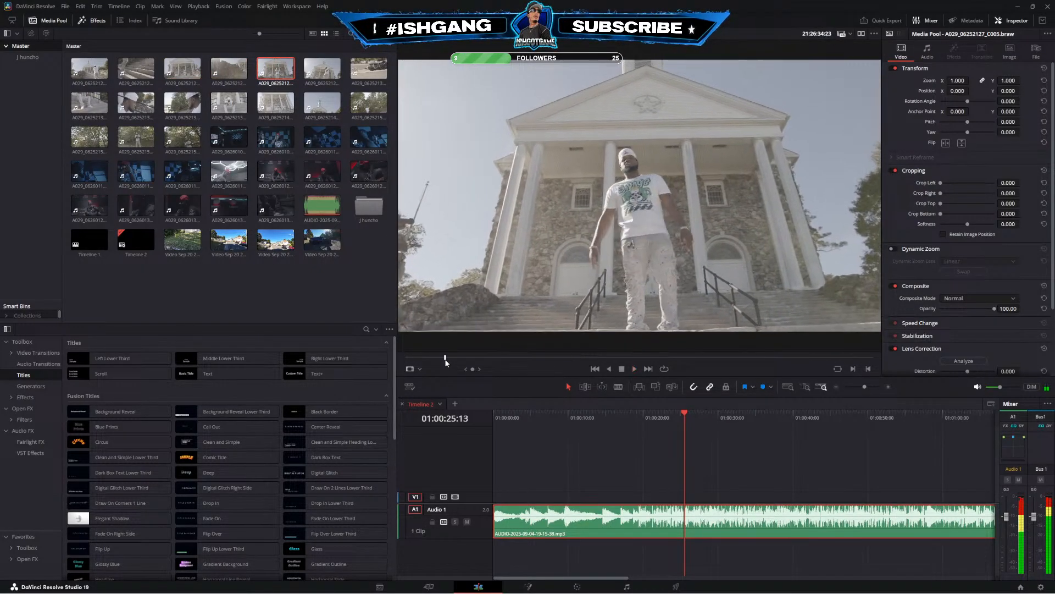
key("space")
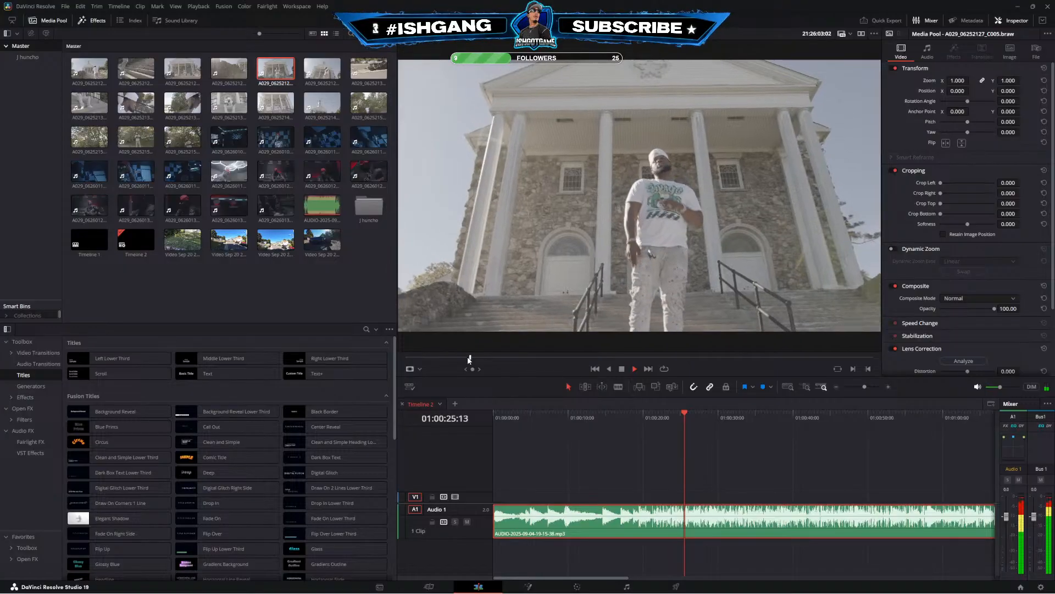
left_click(457, 358)
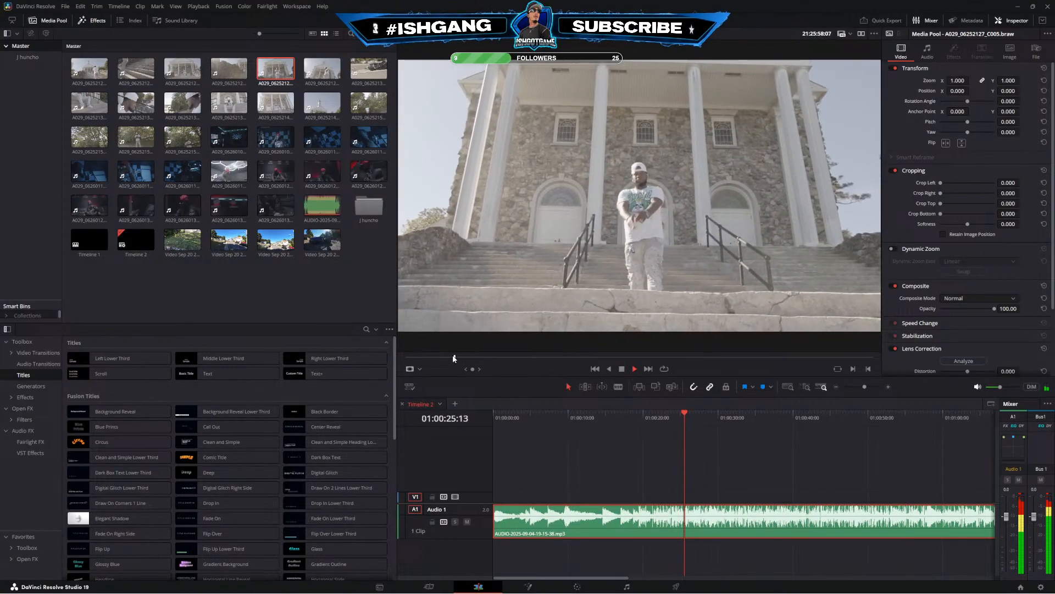
Place clip A029_06252127_C005.braw above the song at about 01:00:18 and raise its audio volume to 17.1
left_click_drag(602, 247, 637, 492)
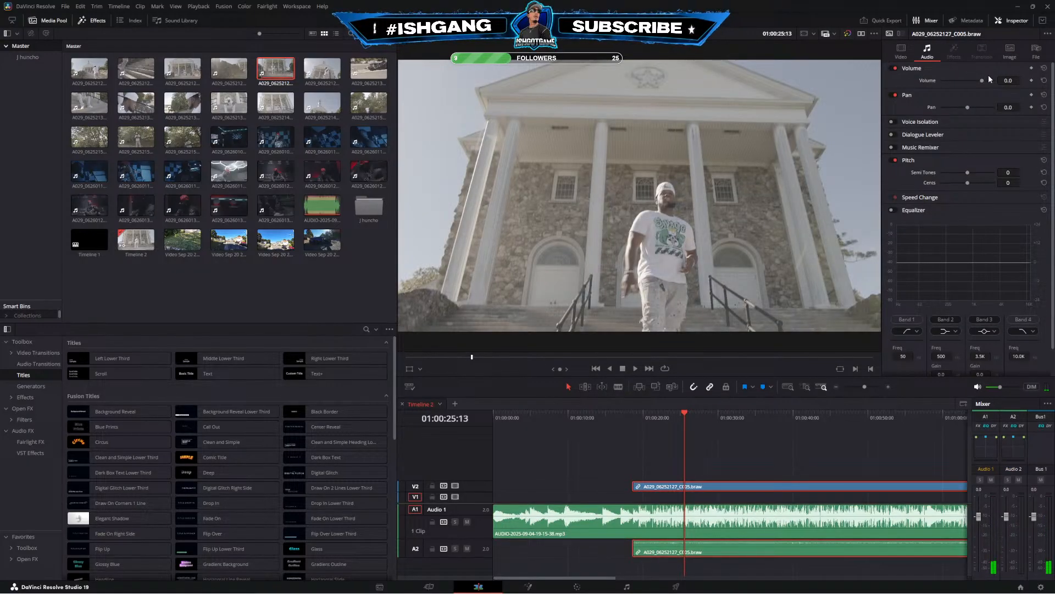
left_click_drag(984, 80, 989, 81)
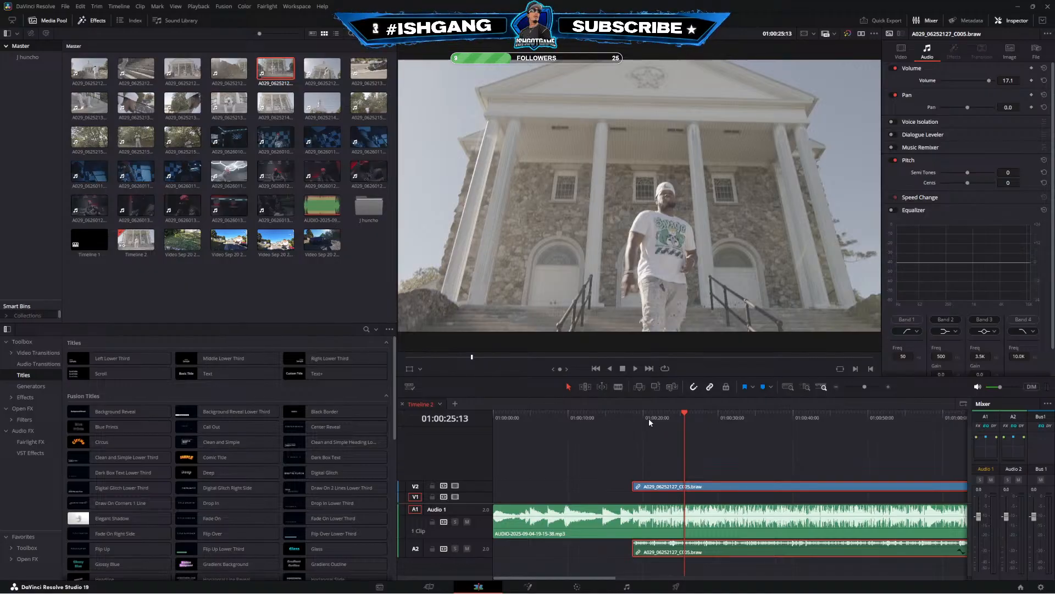
Play the timeline from about 01:00:19:13 and auto-align clip C005 with the song
left_click(642, 421)
left_click_drag(642, 421, 640, 417)
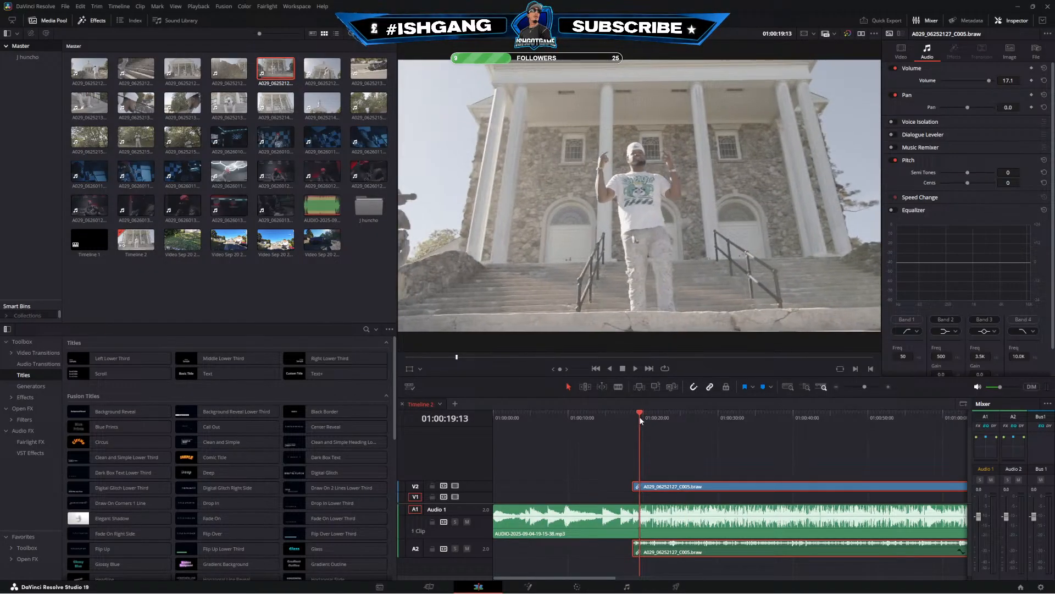
key("space")
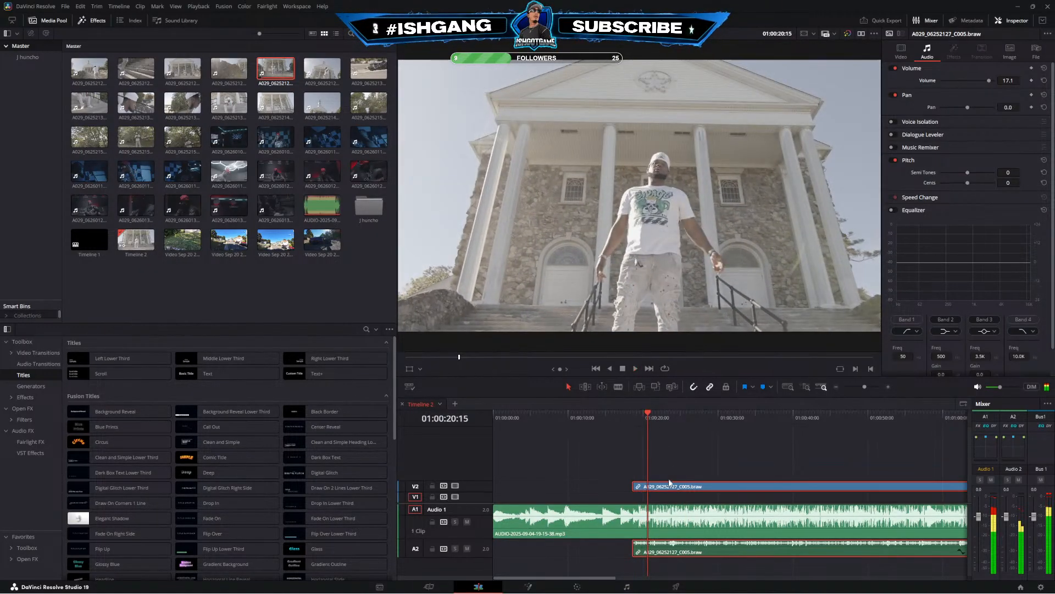
right_click(668, 520)
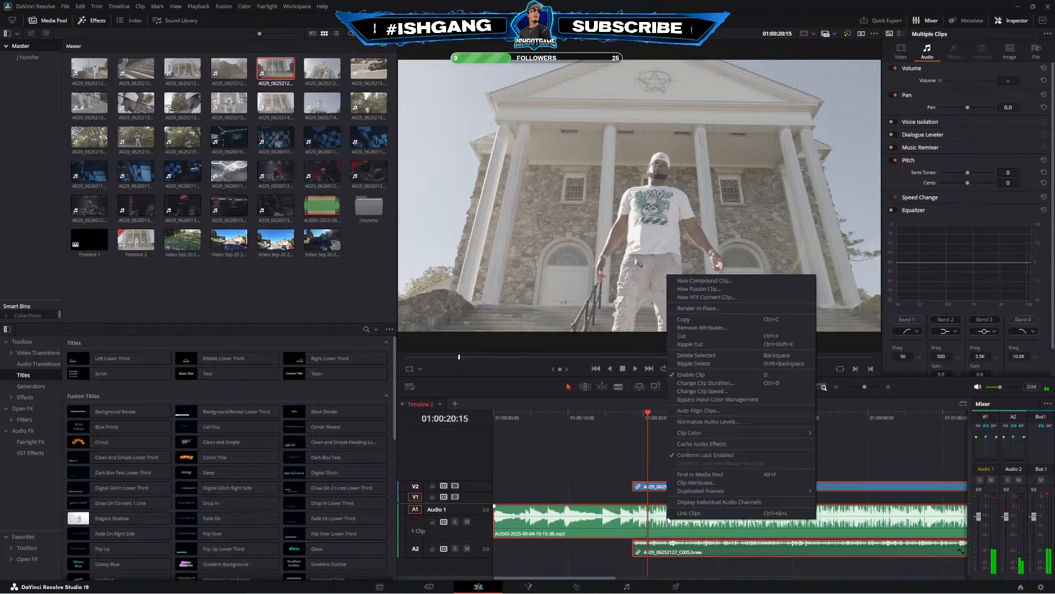
left_click(705, 411)
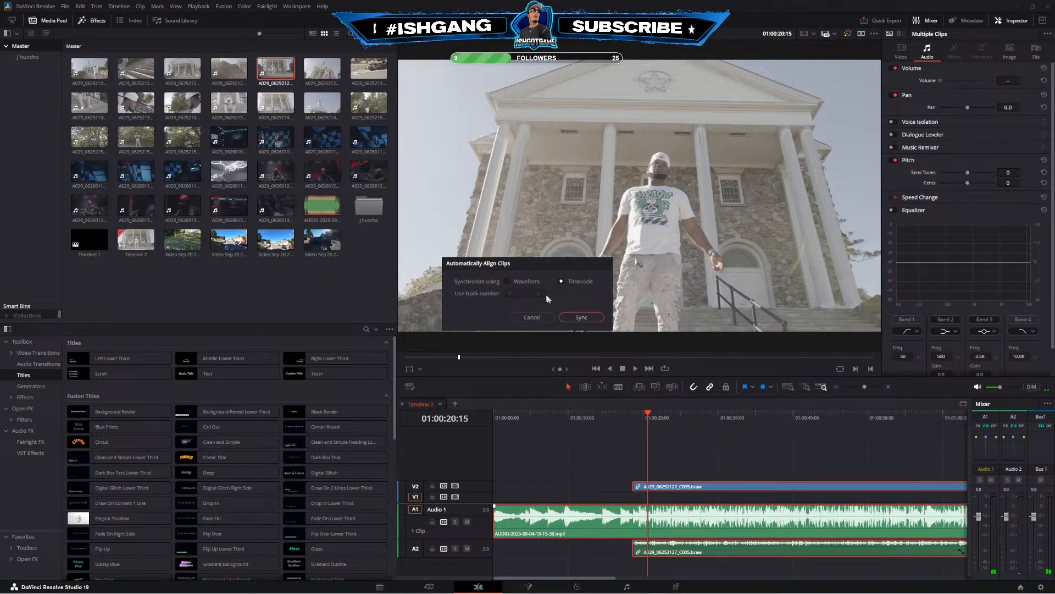
left_click(582, 318)
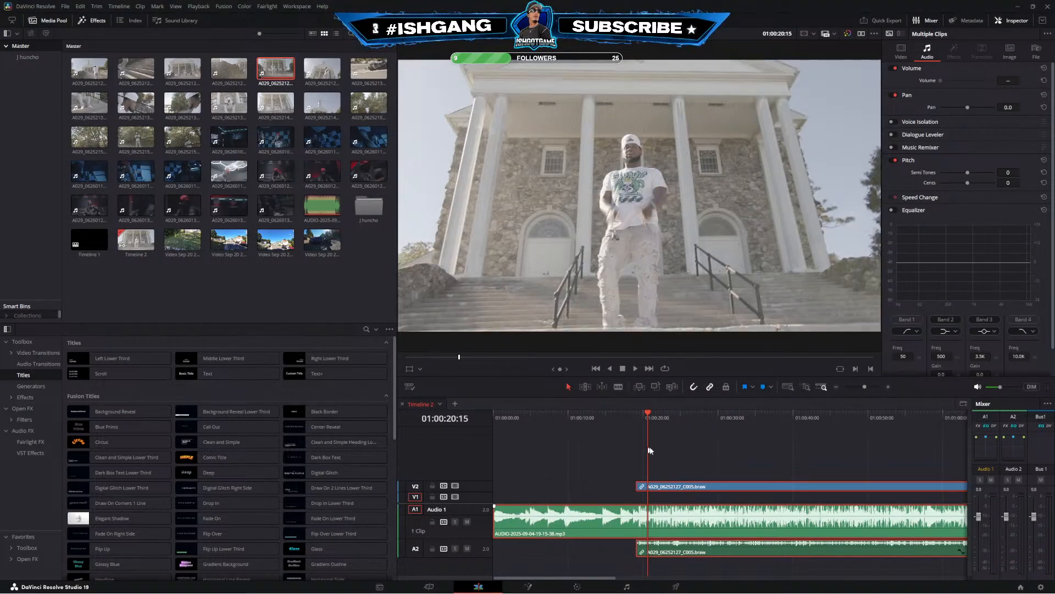
Unlink the C005 clip on the timeline from its camera audio and delete that audio
left_click(665, 459)
right_click(680, 487)
left_click(661, 439)
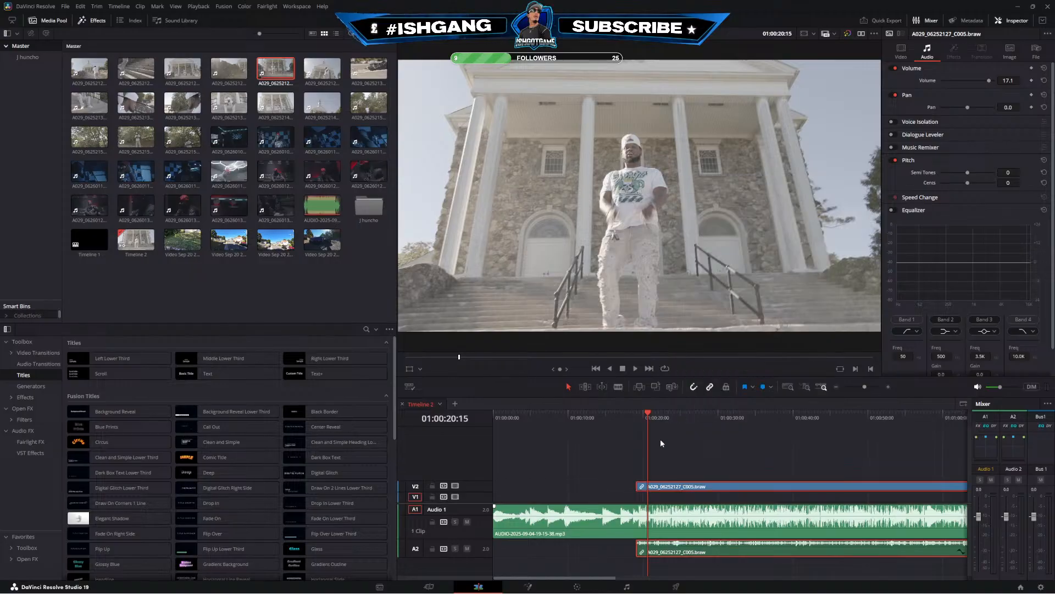
right_click(679, 488)
left_click(685, 481)
left_click(690, 545)
key("BackSpace")
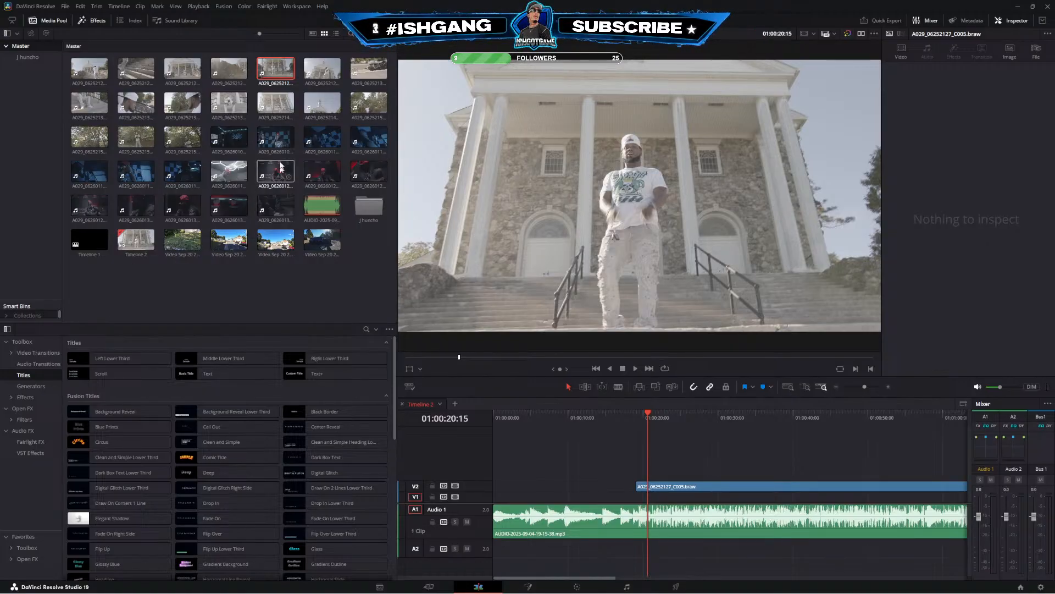
Preview source clips A029_06252127_C005.braw and A029_06252129_C006.braw, and return to C005
left_click(277, 68)
key("space")
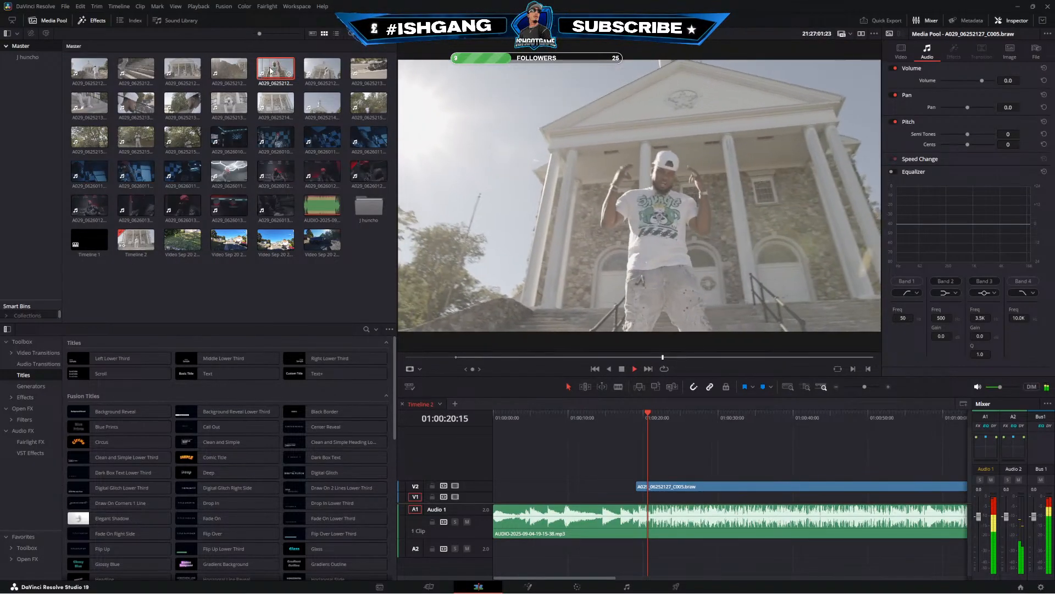
left_click(311, 70)
key("space")
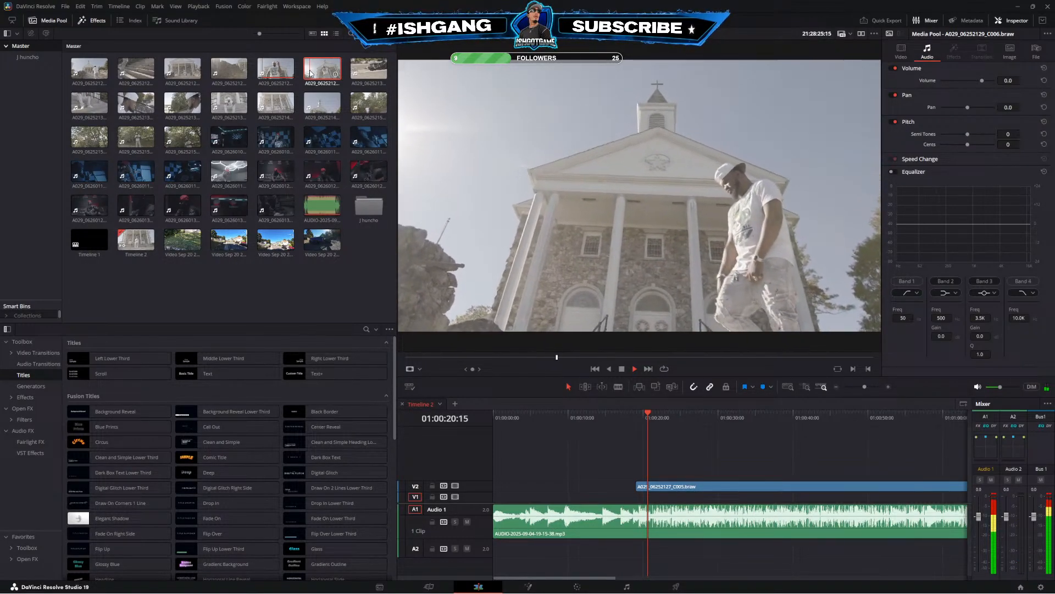
left_click(275, 70)
key("space")
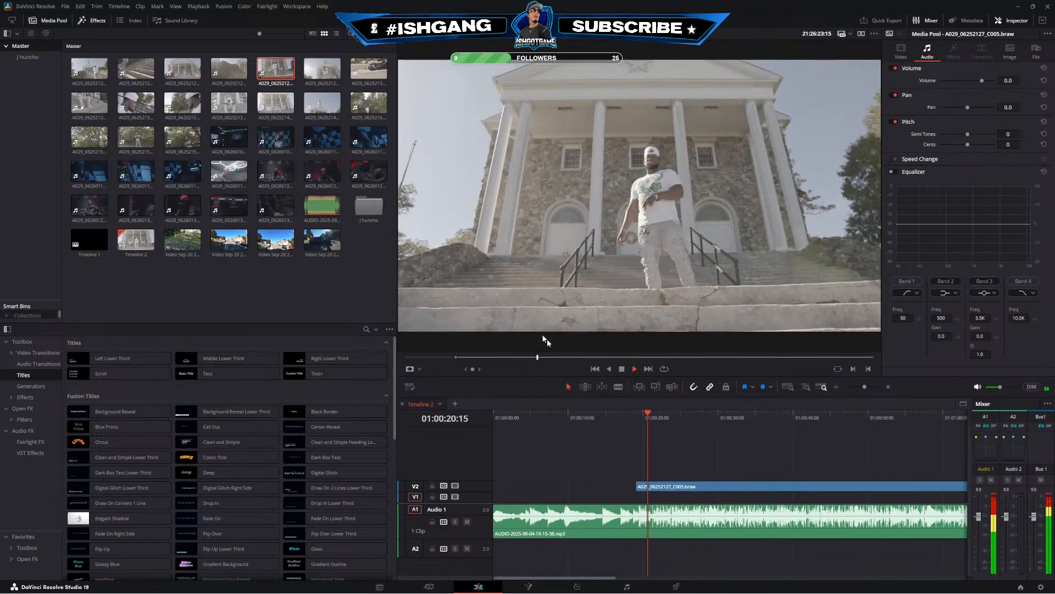
Play and scrub through clip A029_06252129_C006.braw from its beginning to its later section
left_click(325, 67)
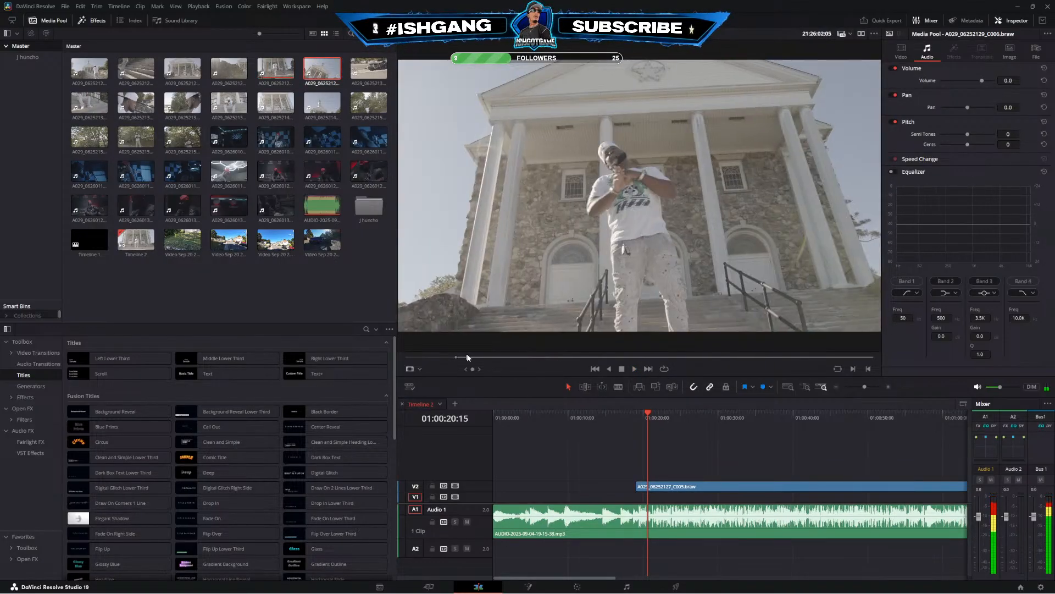
key("space")
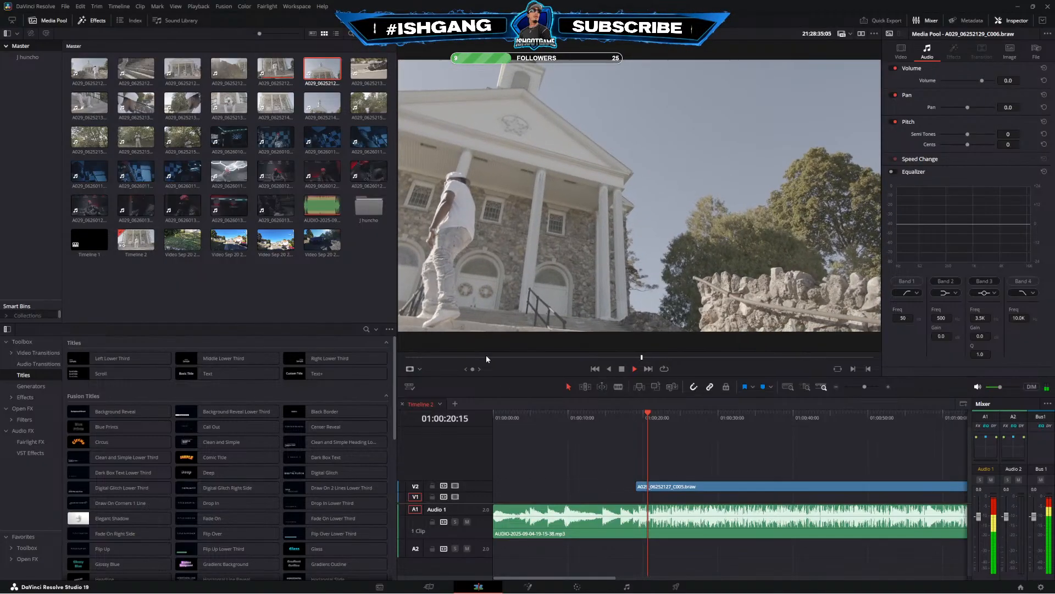
left_click(485, 357)
left_click_drag(466, 359, 413, 358)
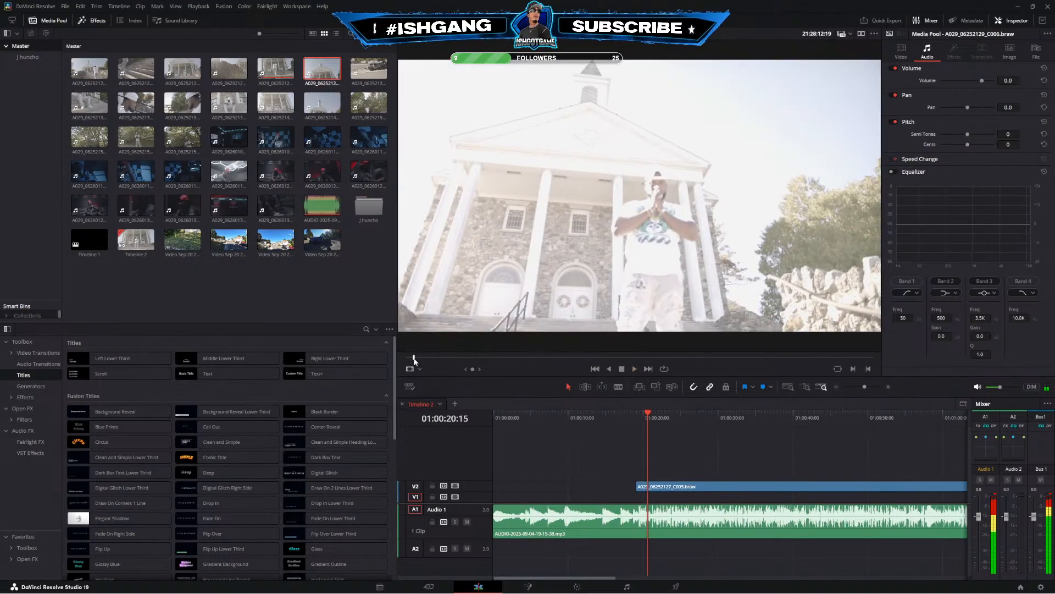
left_click_drag(672, 359, 770, 358)
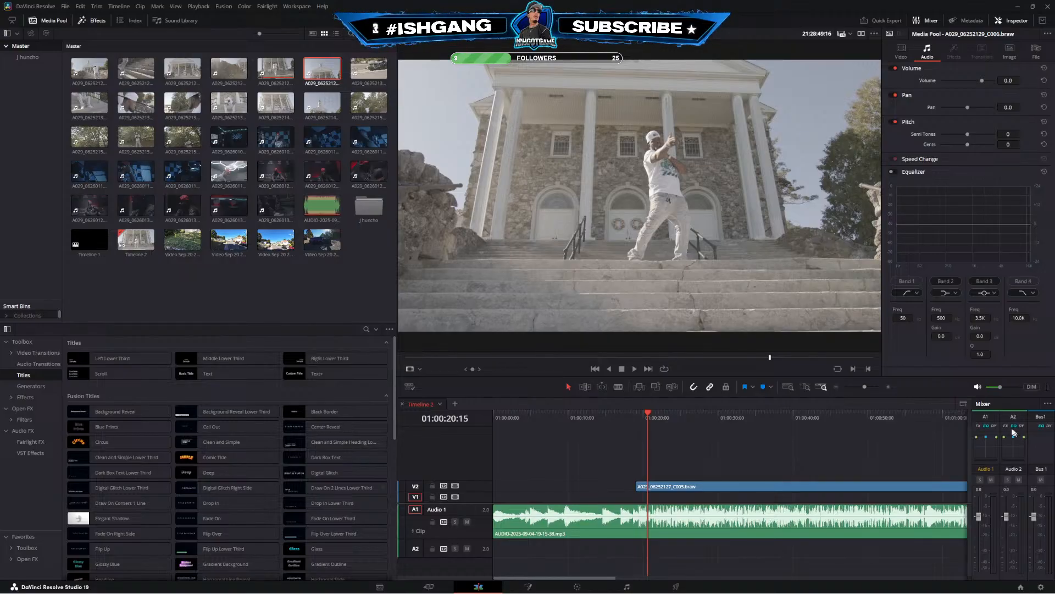
key("space")
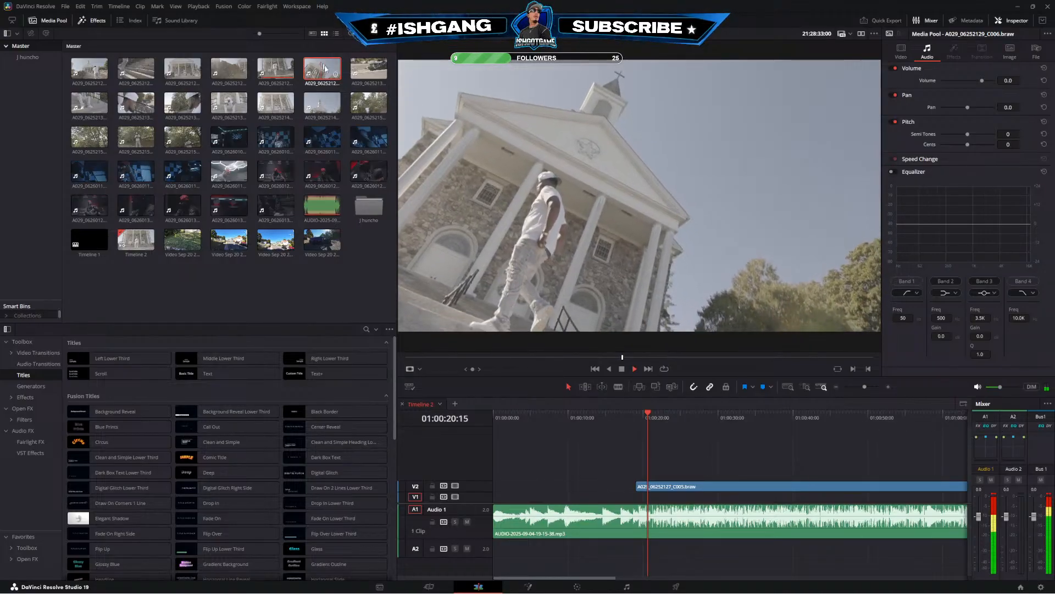
left_click_drag(447, 358, 493, 358)
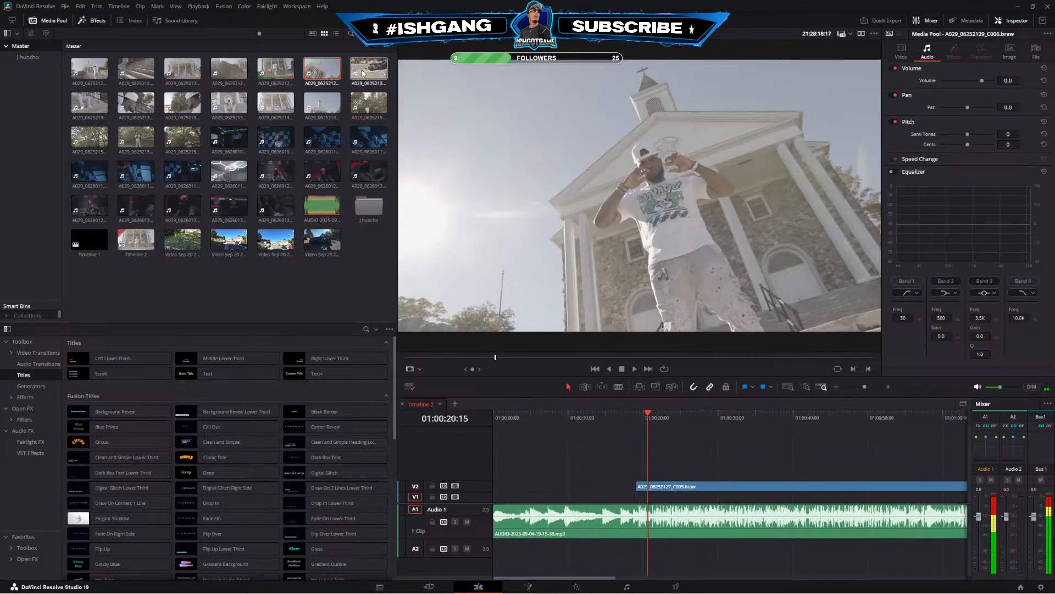
Preview source clips C007 and C008, and review C005, C006 and C007 once more
left_click(362, 68)
key("Right")
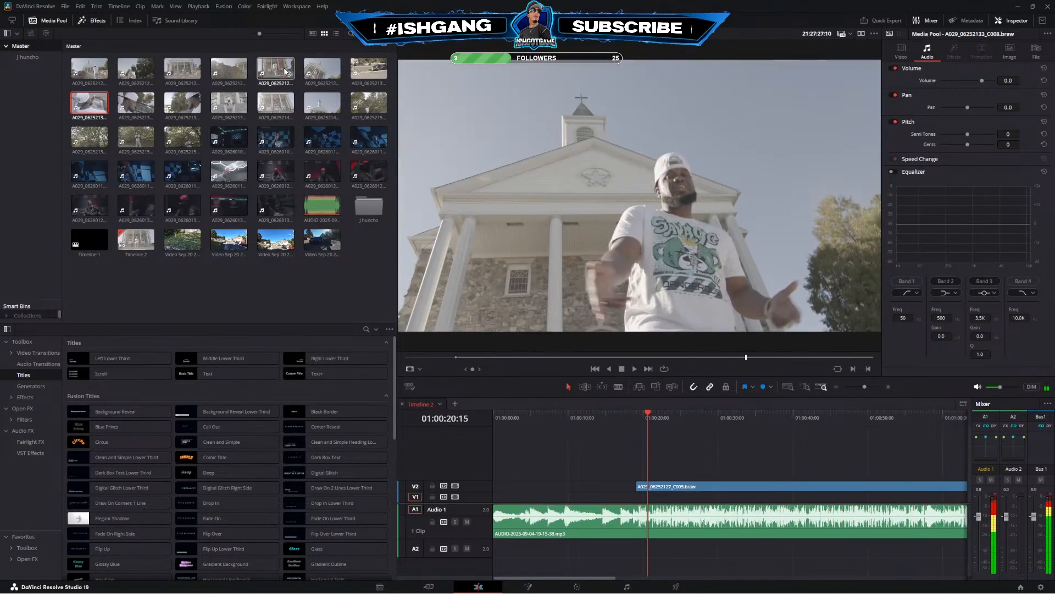
left_click(271, 73)
key("space")
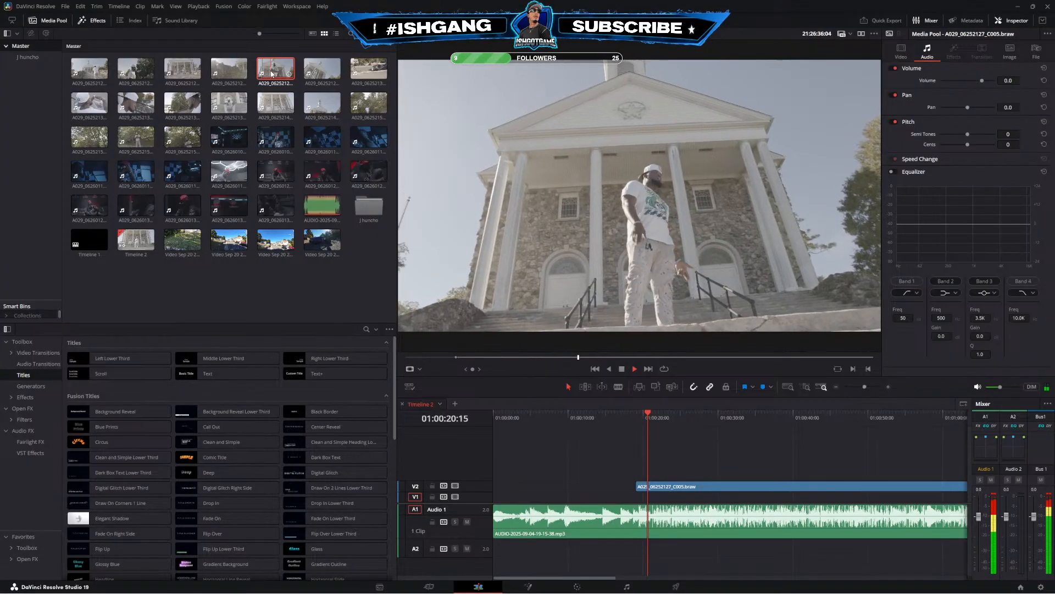
left_click(320, 72)
left_click(359, 70)
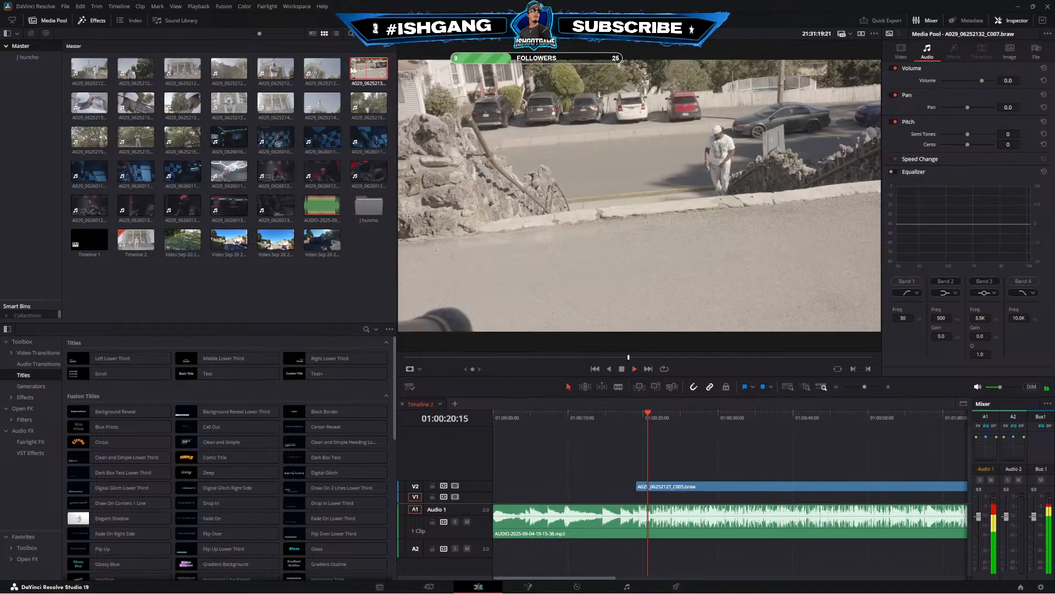
Skim the seated close-up clips A029_06252133_C008.braw and A029_06252134_C009.braw, scrubbing each towards its end
left_click(91, 106)
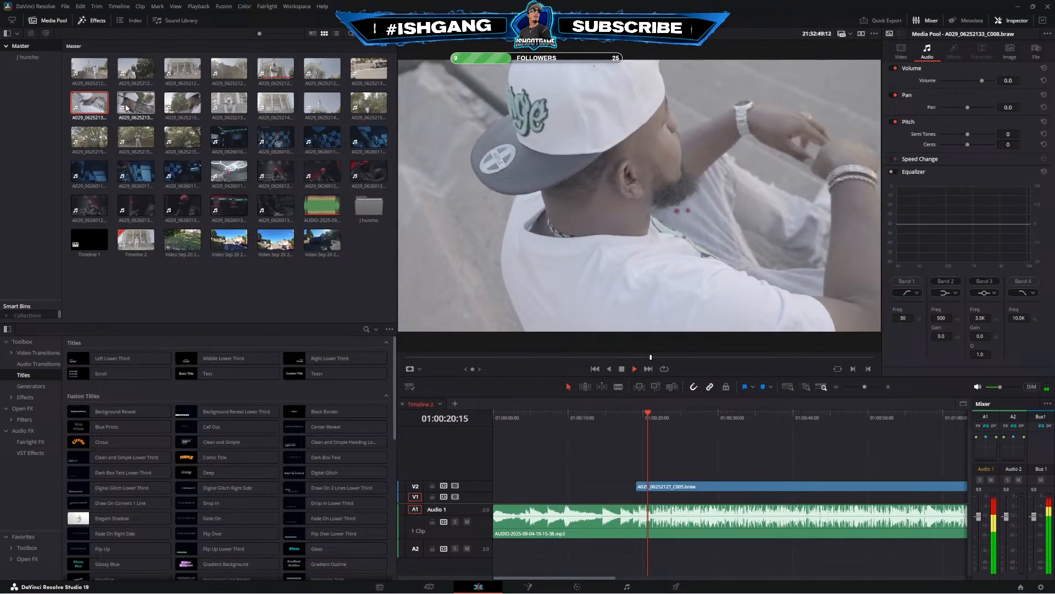
left_click(126, 107)
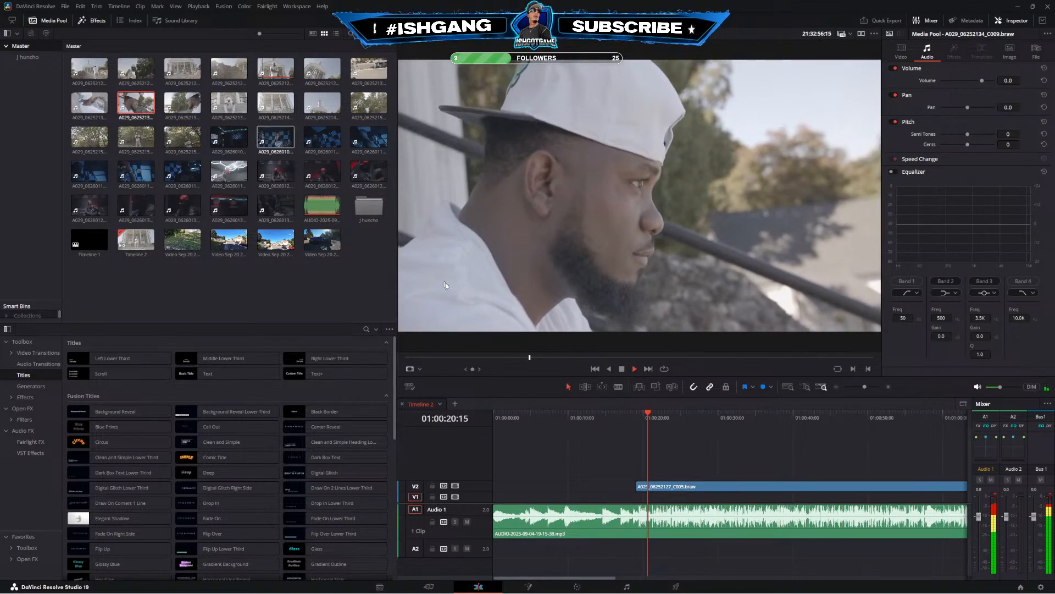
left_click_drag(546, 357, 775, 357)
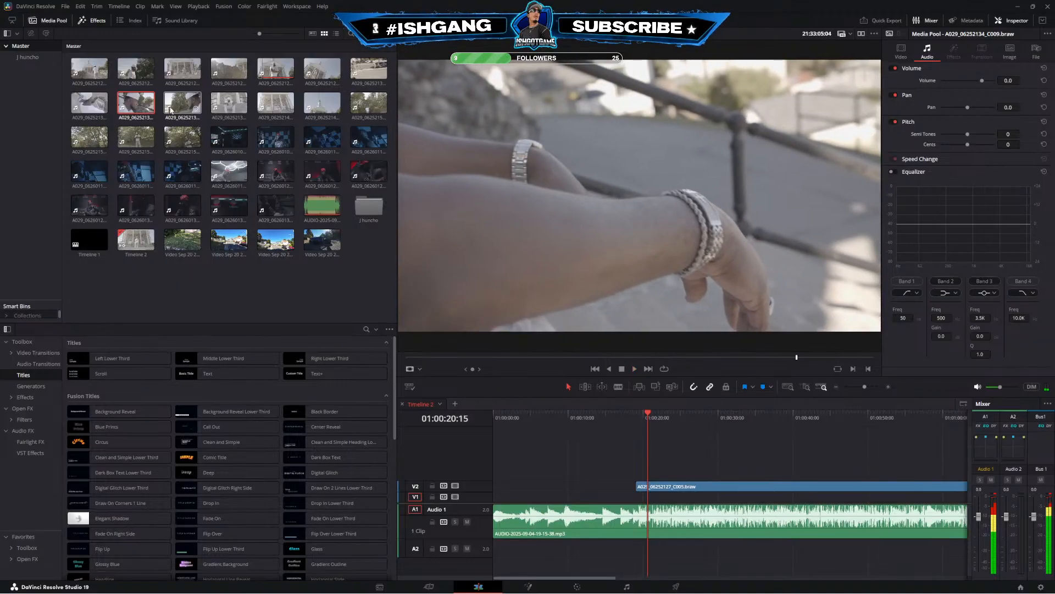
left_click(89, 106)
key("space")
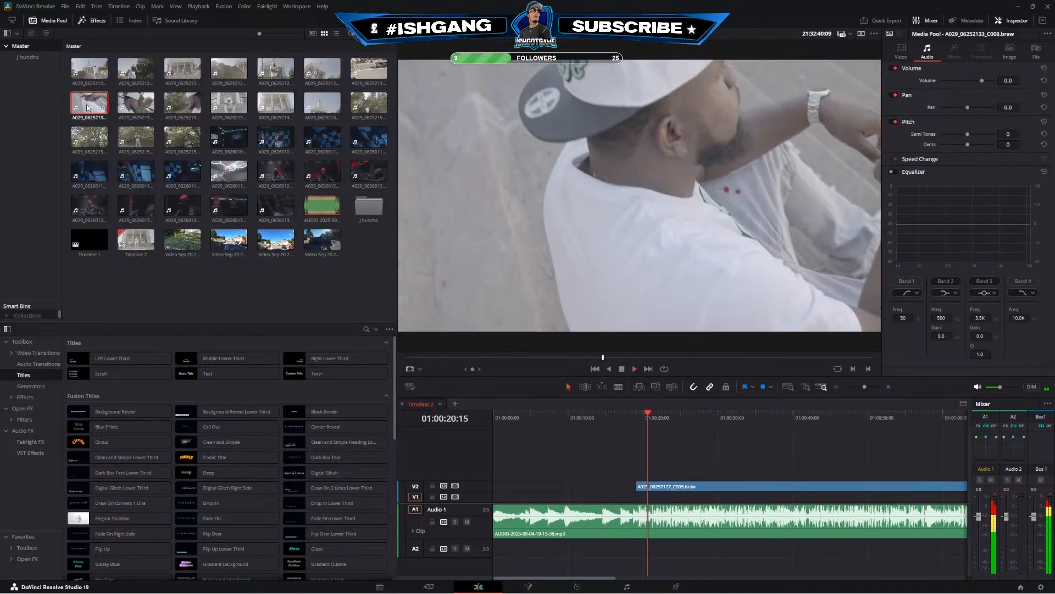
left_click_drag(685, 358, 793, 361)
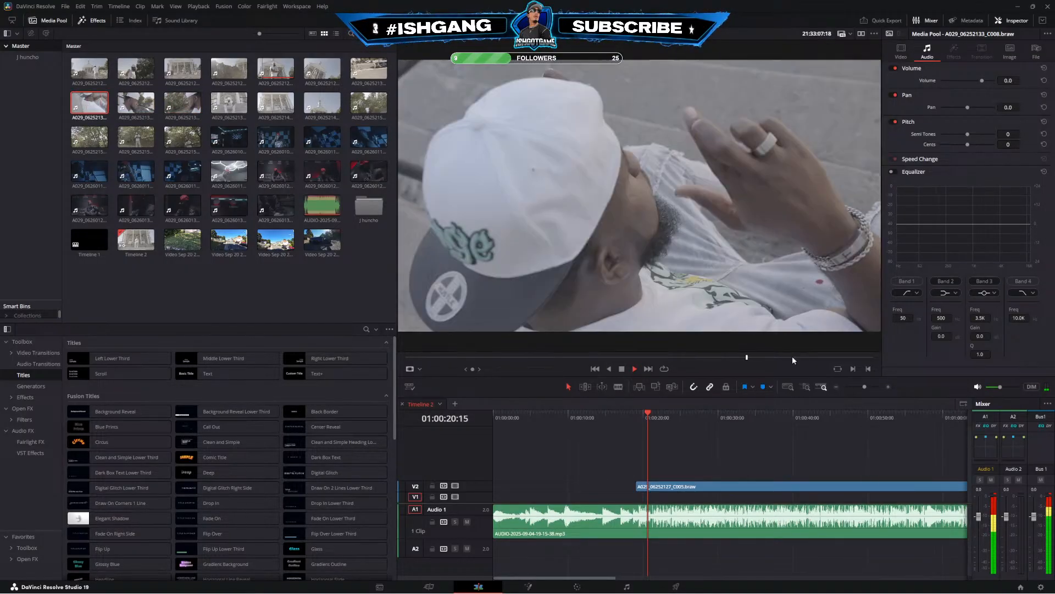
Place clip A029_06252134_C010.braw on video track V3 at about 01:00:12 and unlink its audio
left_click(175, 110)
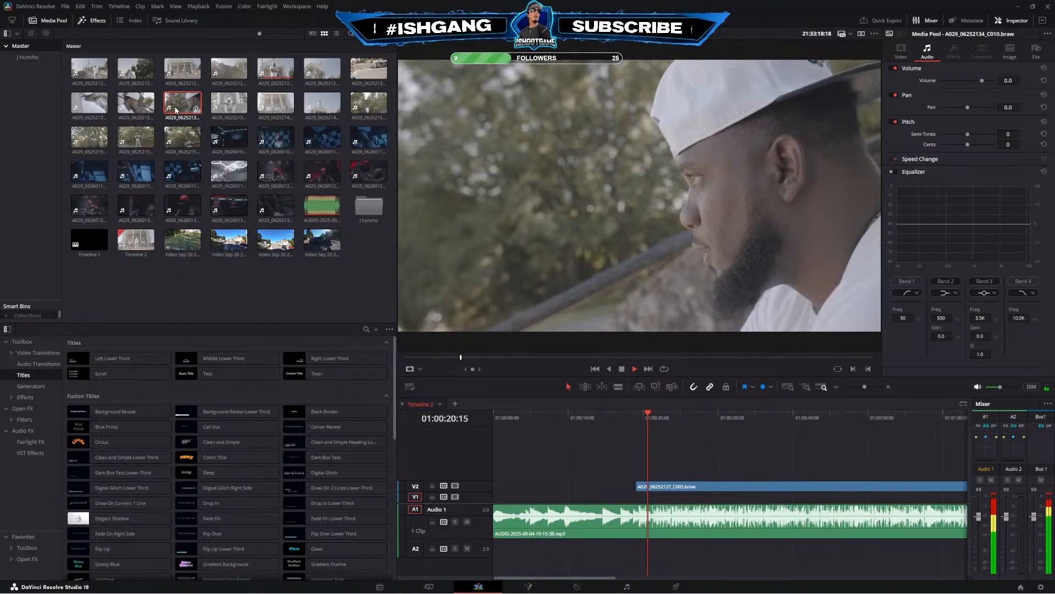
left_click_drag(176, 110, 599, 476)
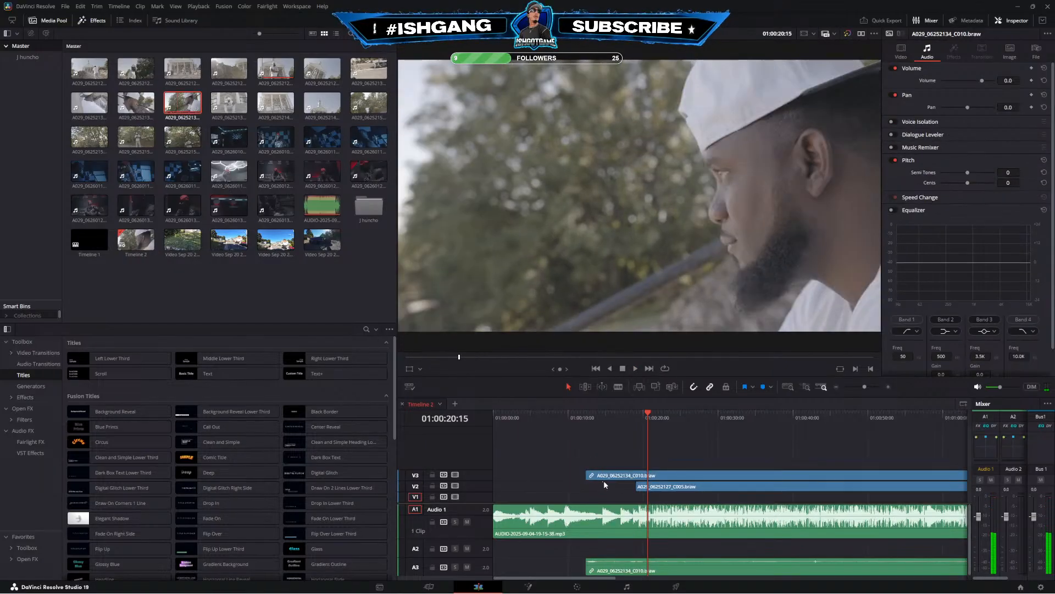
right_click(629, 476)
left_click(660, 453)
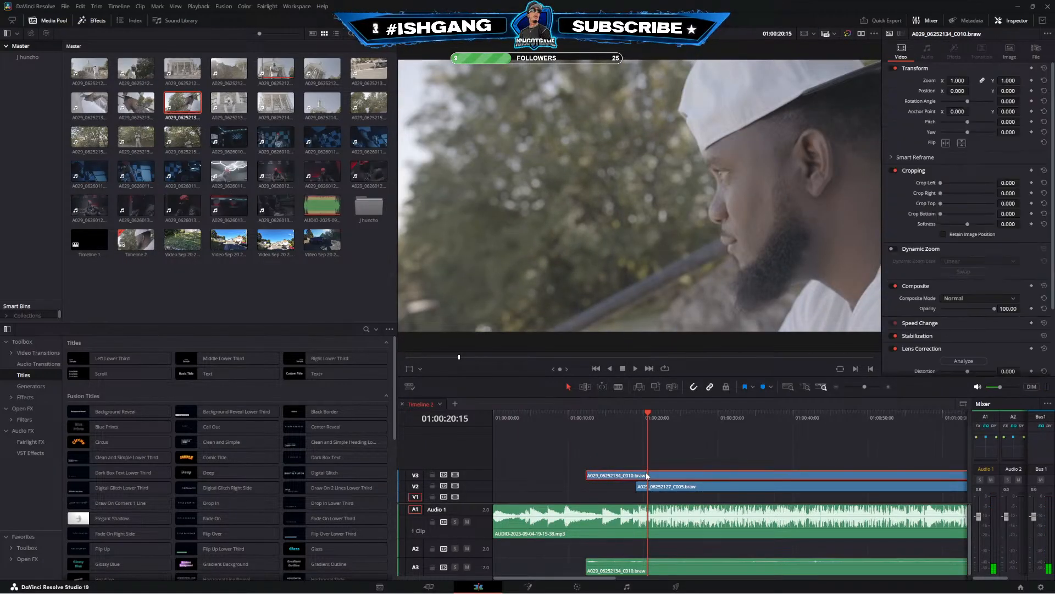
Turn on retime controls for the C010 video clip and set its speed to 200%
key("ctrl+r")
right_click(782, 479)
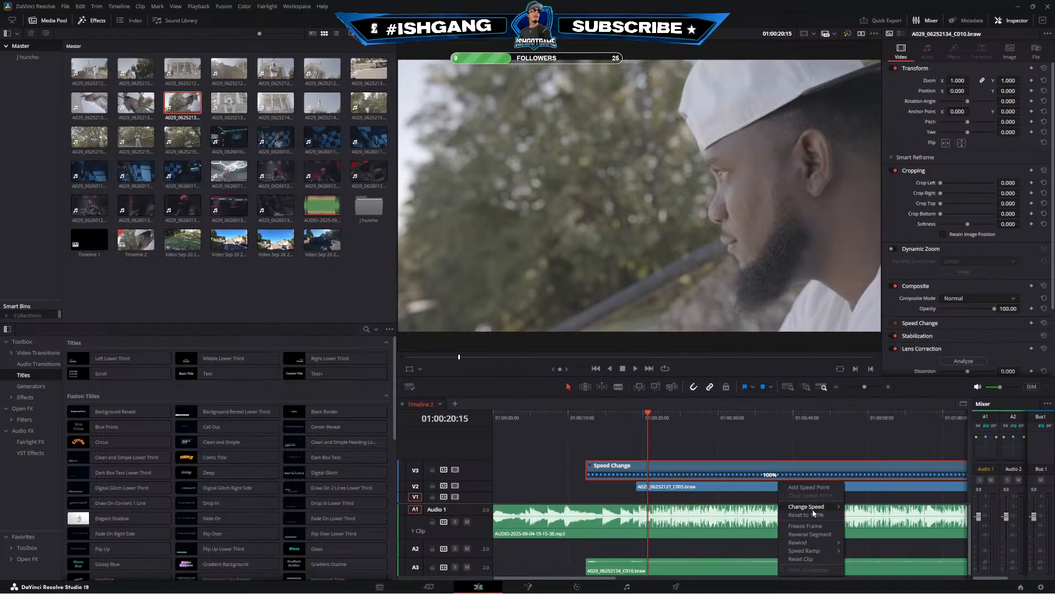
mouse_move(812, 506)
left_click(862, 570)
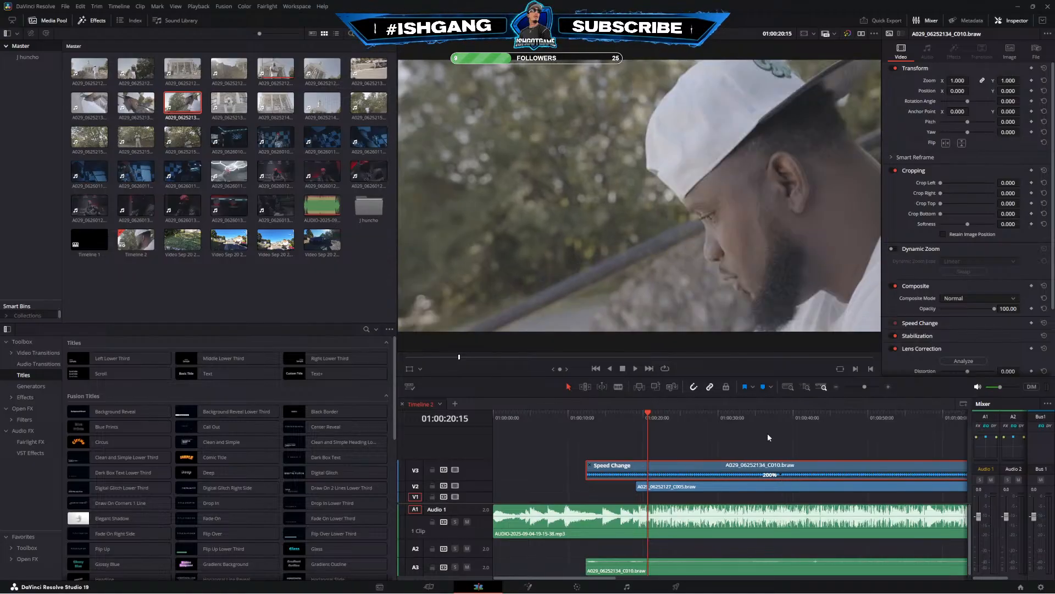
Shorten the C010 audio to roughly match its sped-up video and link the two together again
left_click(631, 418)
left_click(837, 387)
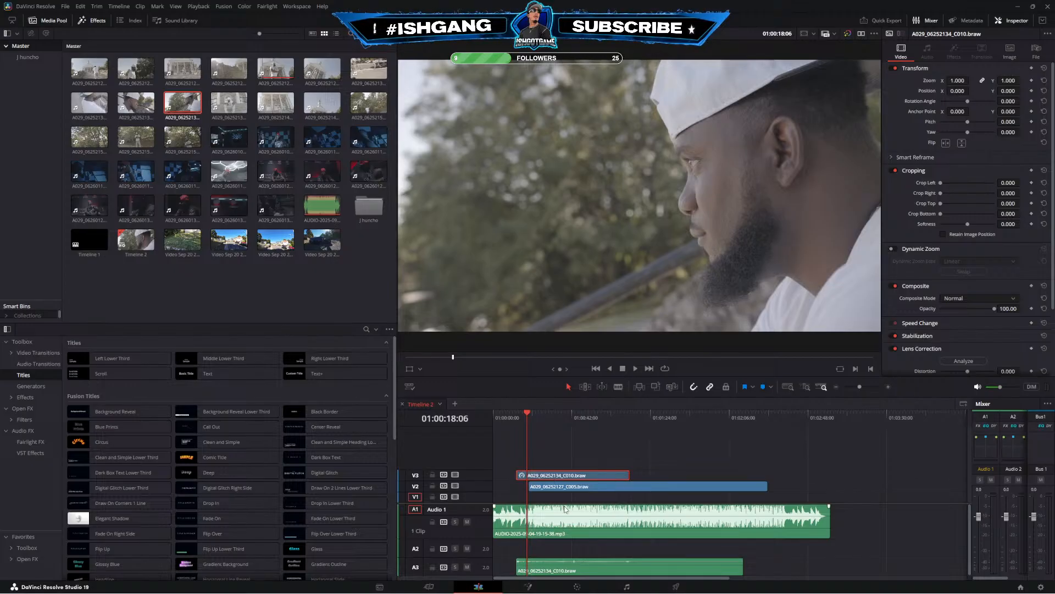
left_click(607, 574)
left_click_drag(742, 569, 637, 569)
right_click(579, 476)
left_click(602, 464)
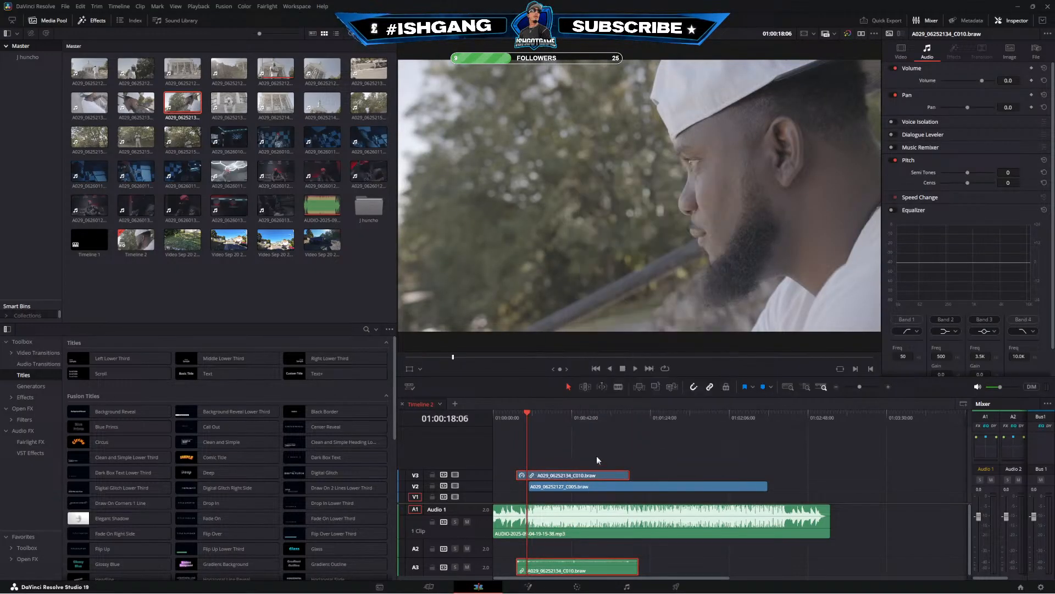
Move the linked C010 clip slightly earlier on the timeline and play back the result with the song
left_click_drag(572, 474, 562, 475)
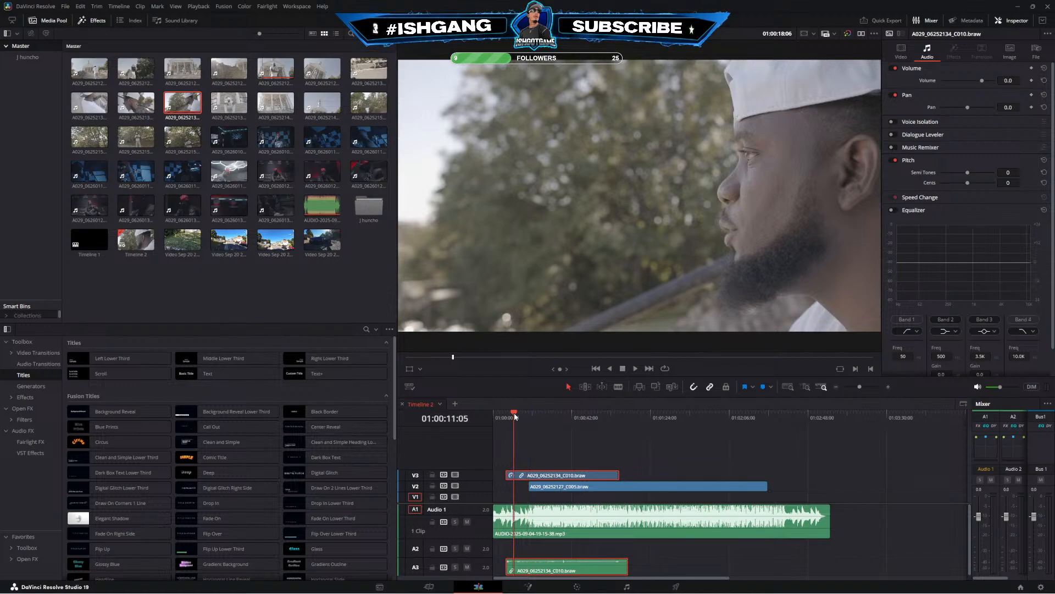
left_click_drag(514, 414, 534, 416)
key("space")
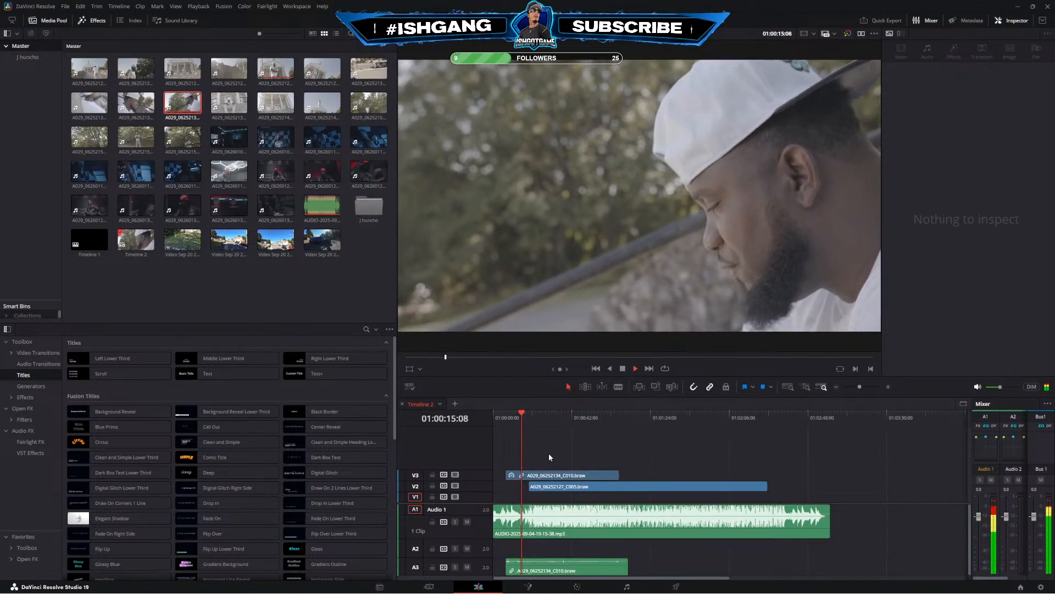
Raise the C010 clip's audio volume to 26.0, mute the song track, and play the clip's sound
key("space")
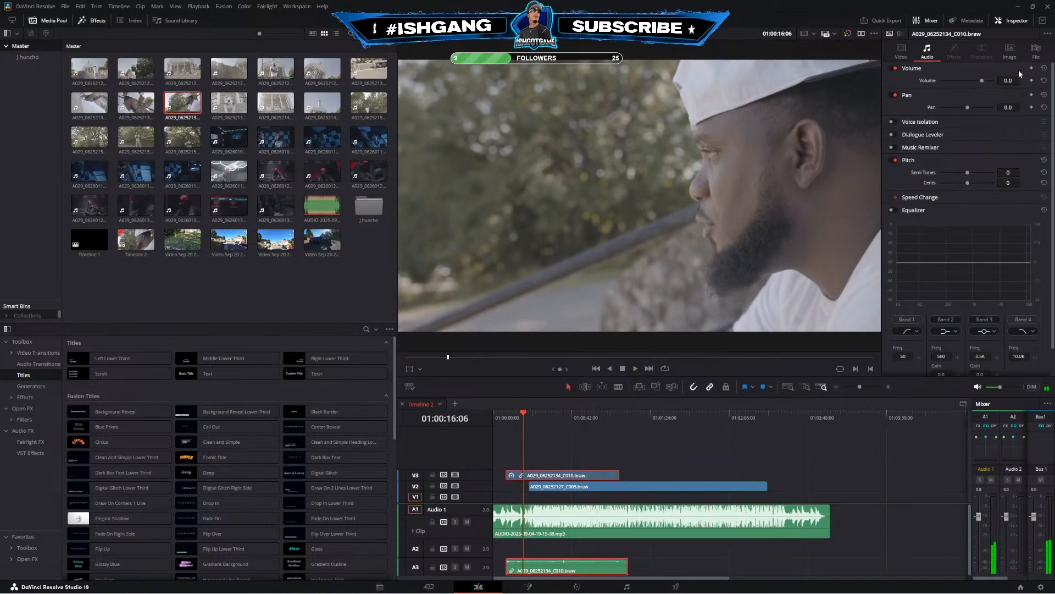
left_click_drag(1022, 80, 1039, 80)
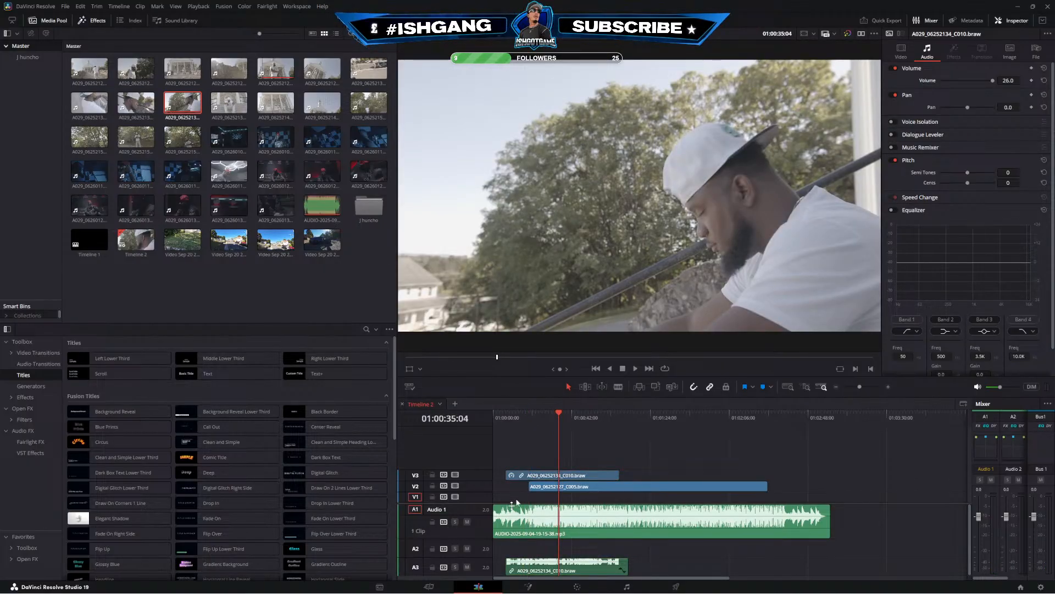
left_click(544, 419)
key("space")
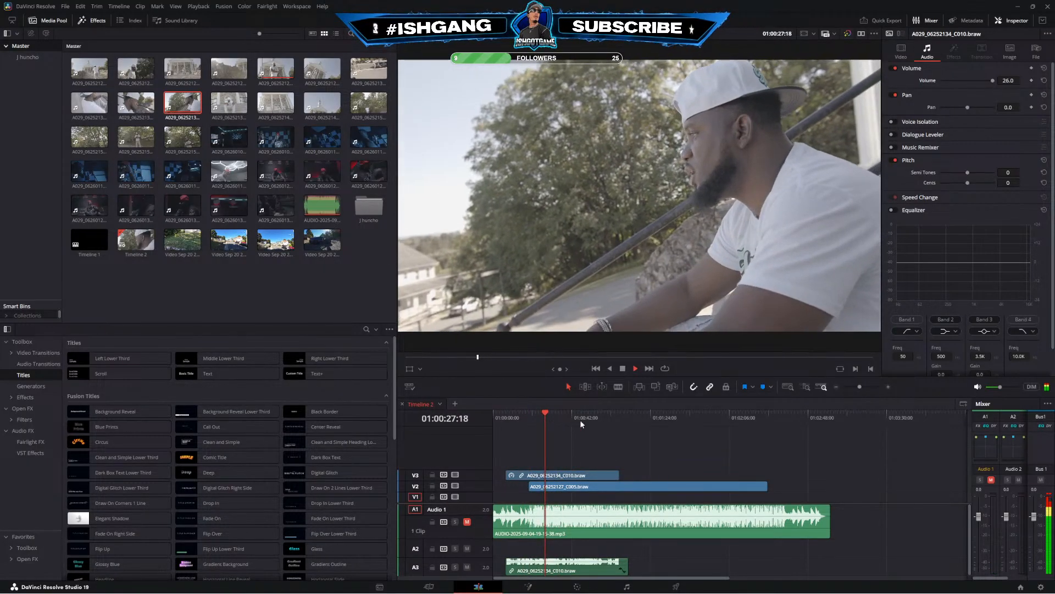
Trim the linked C010 clip on V3 to run from about 01:00:19 to about 01:00:51
left_click(615, 420)
left_click_drag(619, 475, 588, 475)
left_click_drag(506, 476, 529, 476)
Try to auto-align the C010 clip with the song using waveform synchronization
right_click(572, 524)
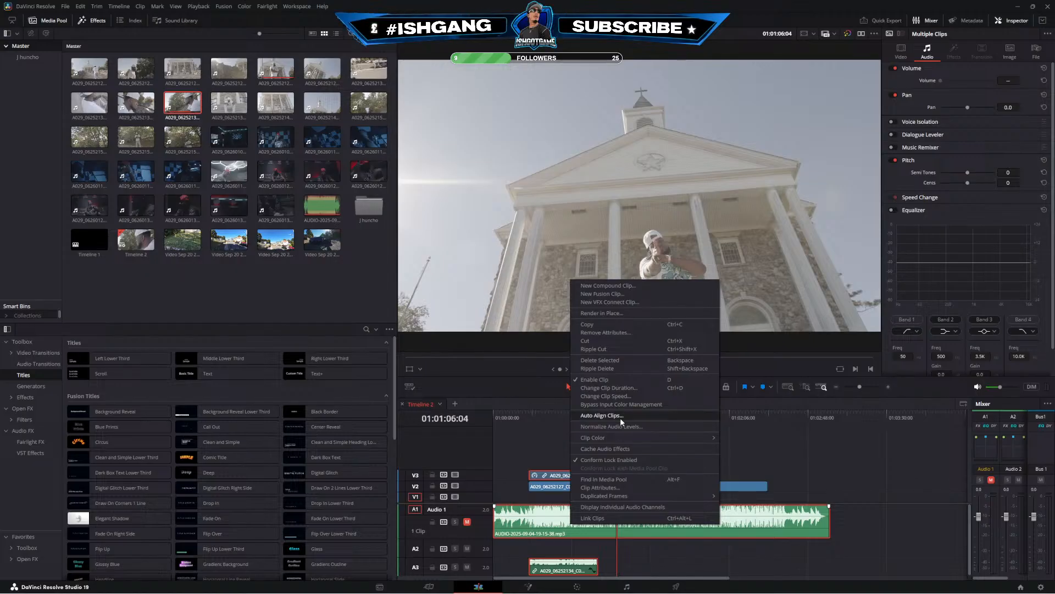
left_click(620, 416)
left_click(576, 318)
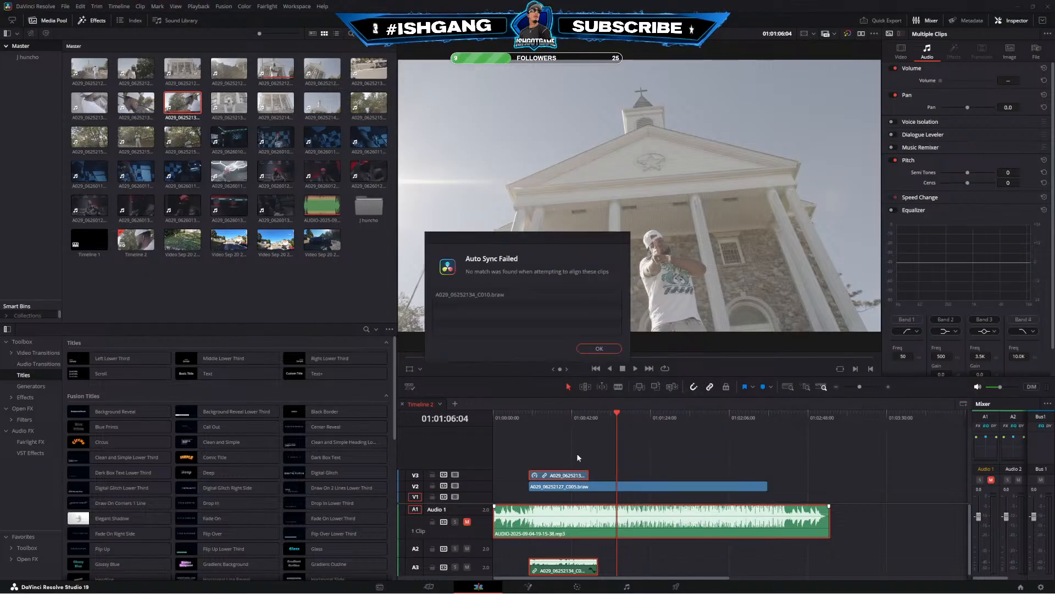
left_click(596, 349)
Play the trimmed C010 clip, extend its start back to about 01:00:07, and listen to the recovered portion
left_click(536, 438)
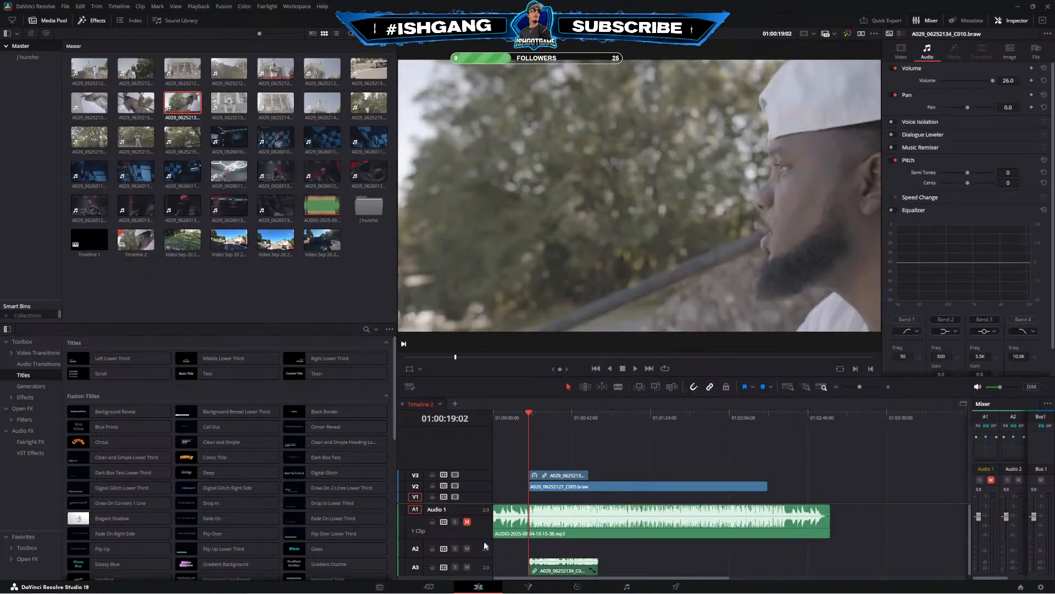
key("space")
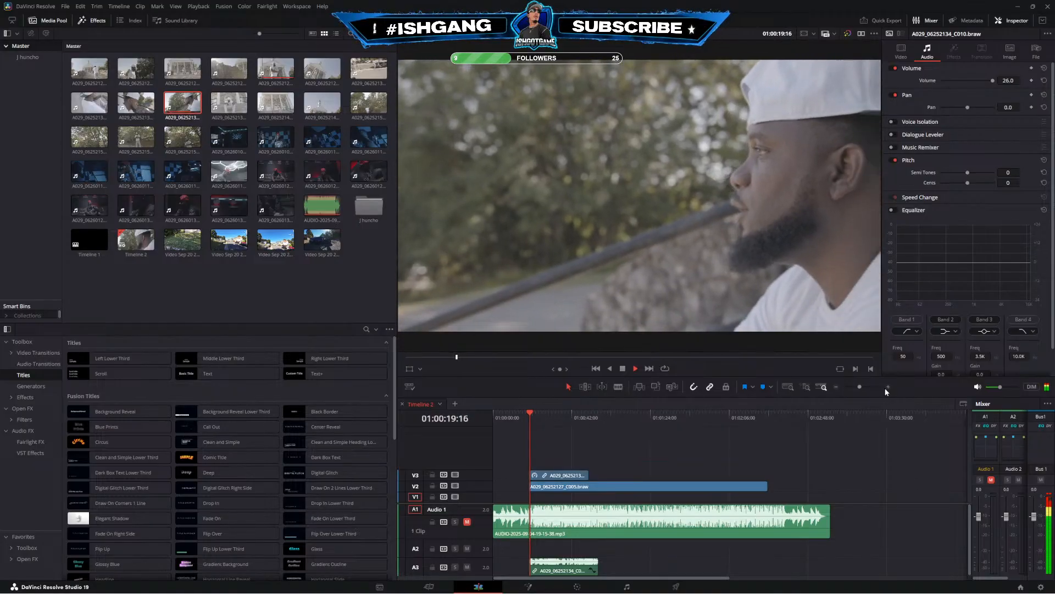
left_click(888, 387)
left_click(888, 387)
left_click_drag(638, 475, 495, 459)
left_click(546, 416)
left_click(582, 417)
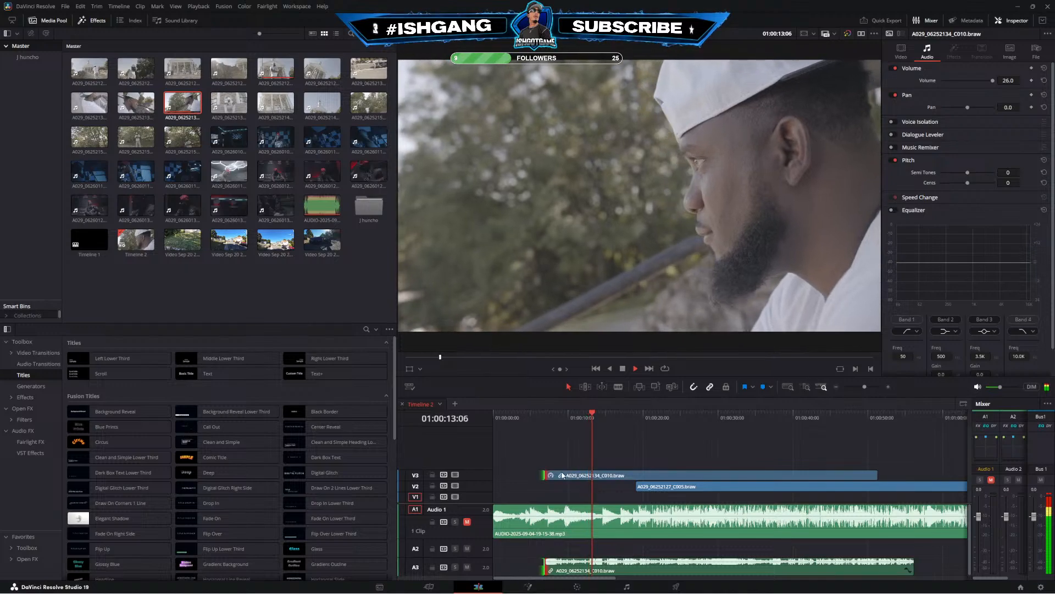
Trim the start of the linked C010 clip to about 01:00:17 and unmute the song track
left_click_drag(549, 475, 604, 451)
key("space")
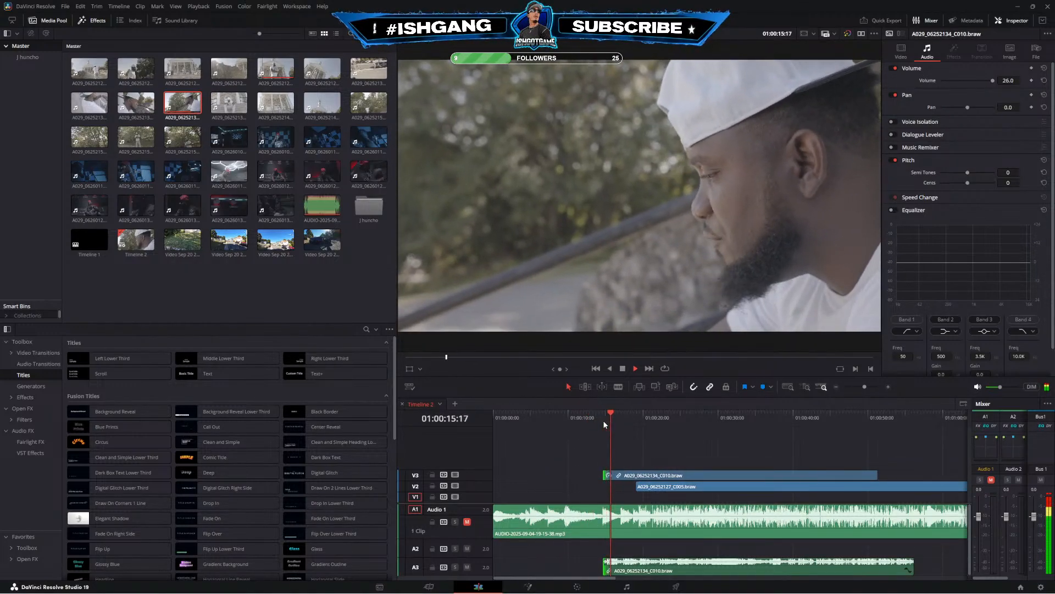
left_click_drag(604, 475, 627, 474)
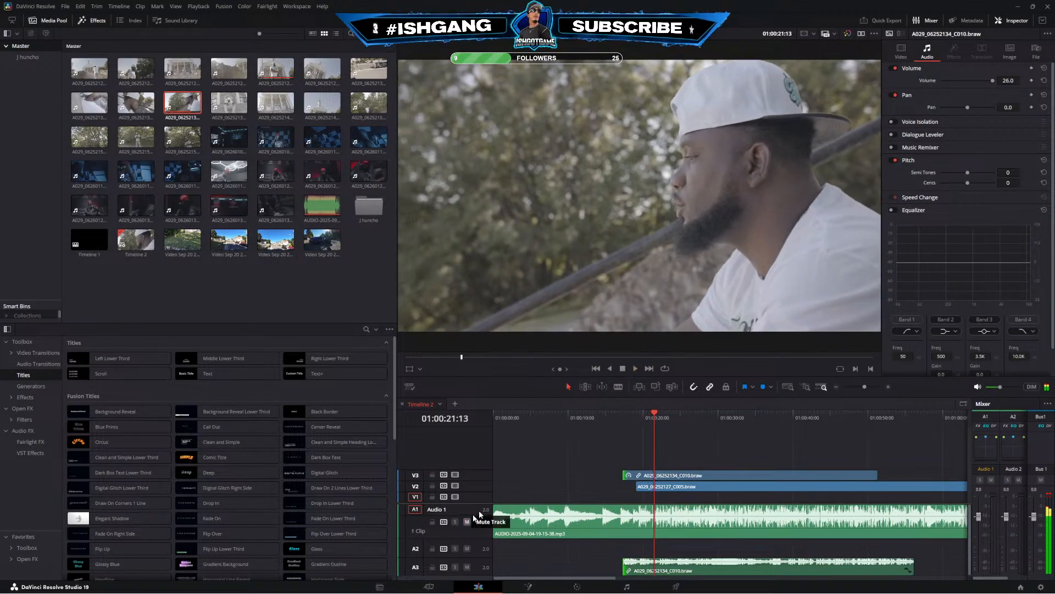
Move the linked C010 clip to about 01:00:41 and compare its vocals with the song around 01:00:28
left_click_drag(635, 476, 816, 476)
left_click(724, 418)
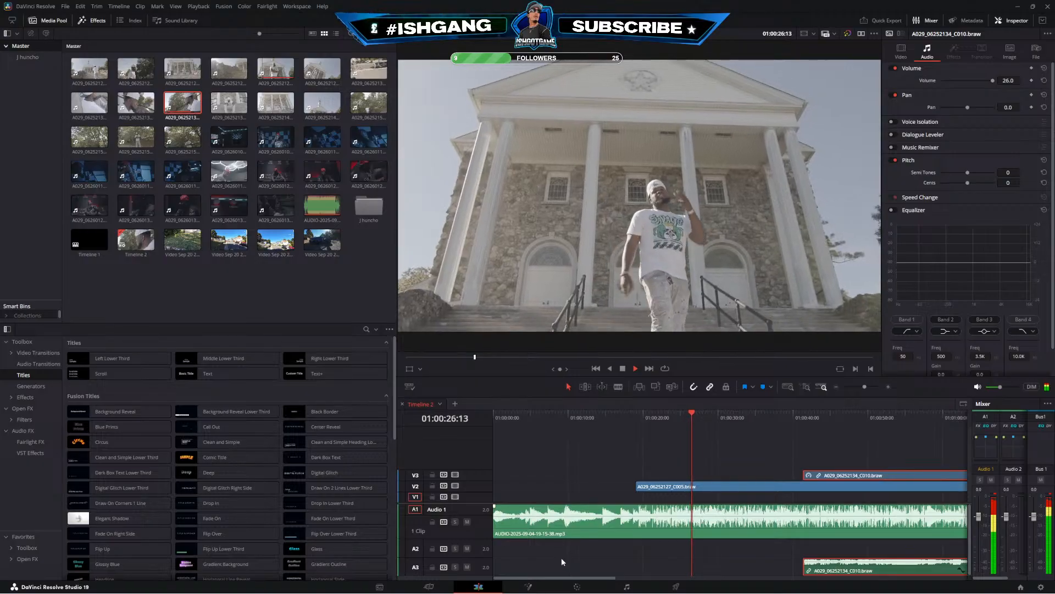
left_click_drag(578, 577, 601, 580)
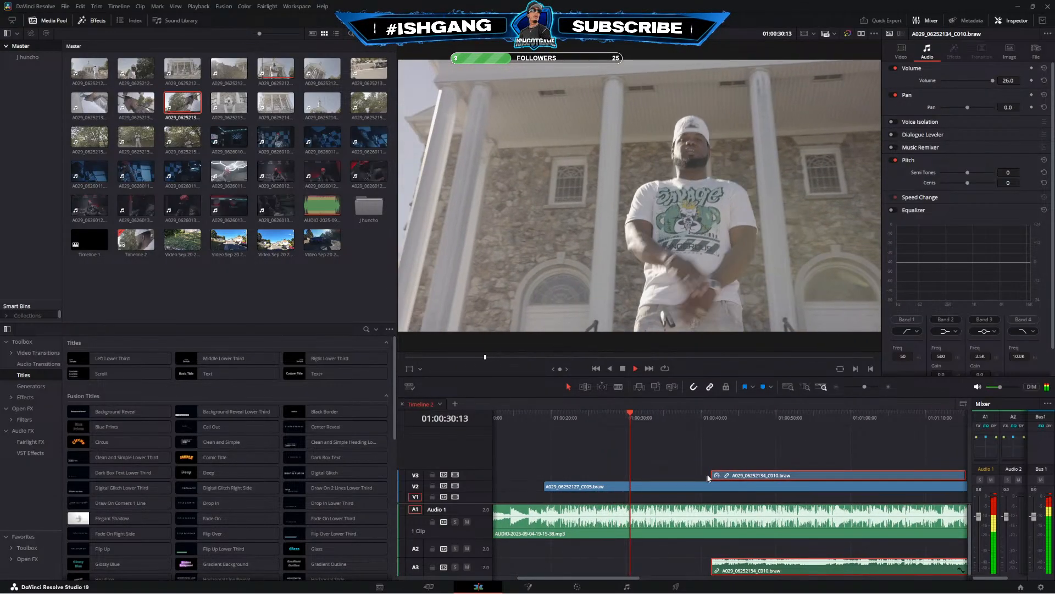
left_click(623, 419)
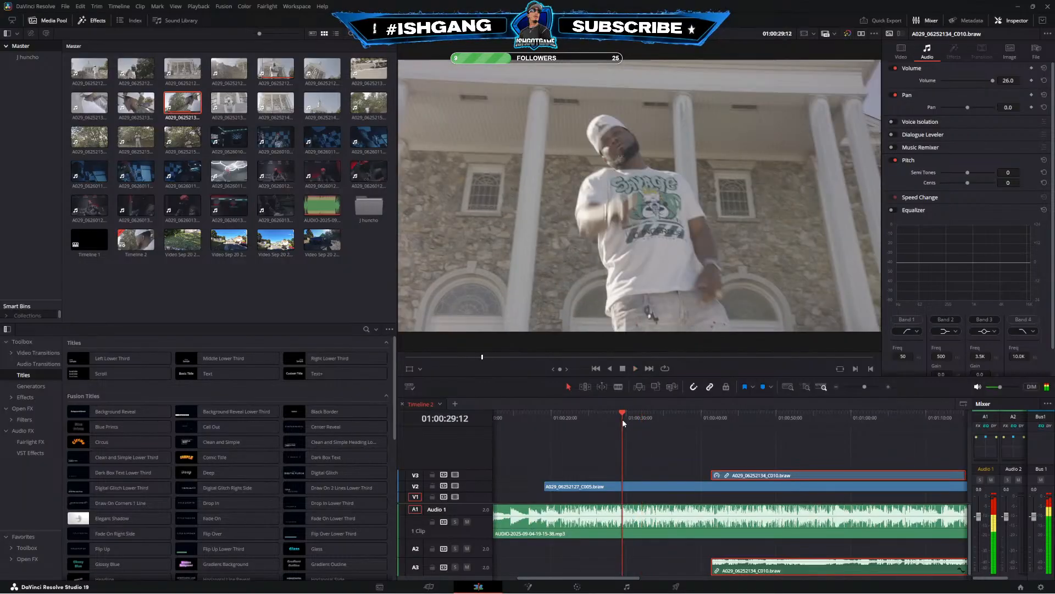
left_click(608, 417)
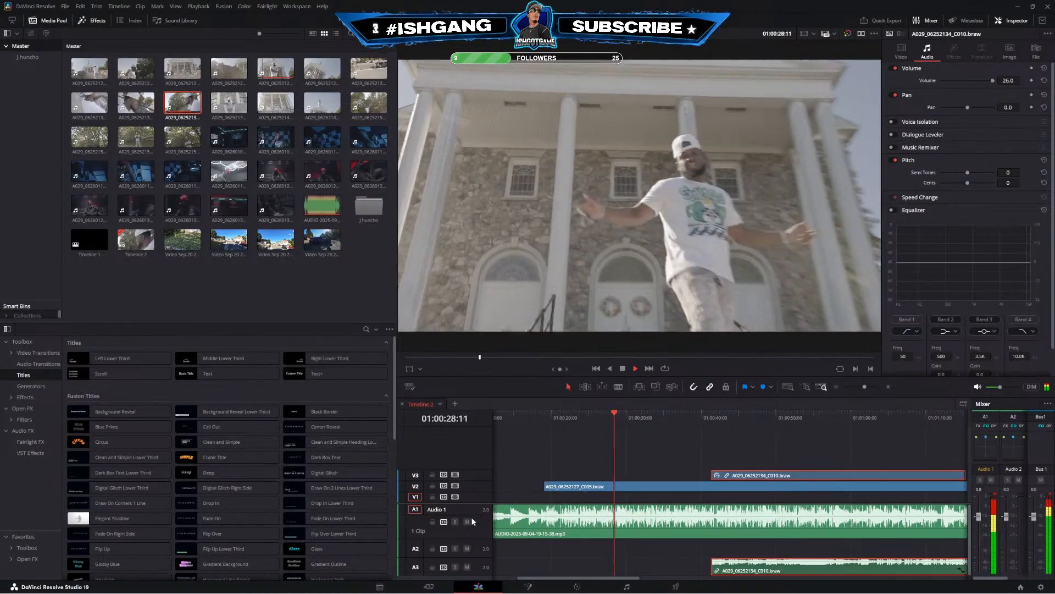
left_click(467, 521)
left_click(720, 417)
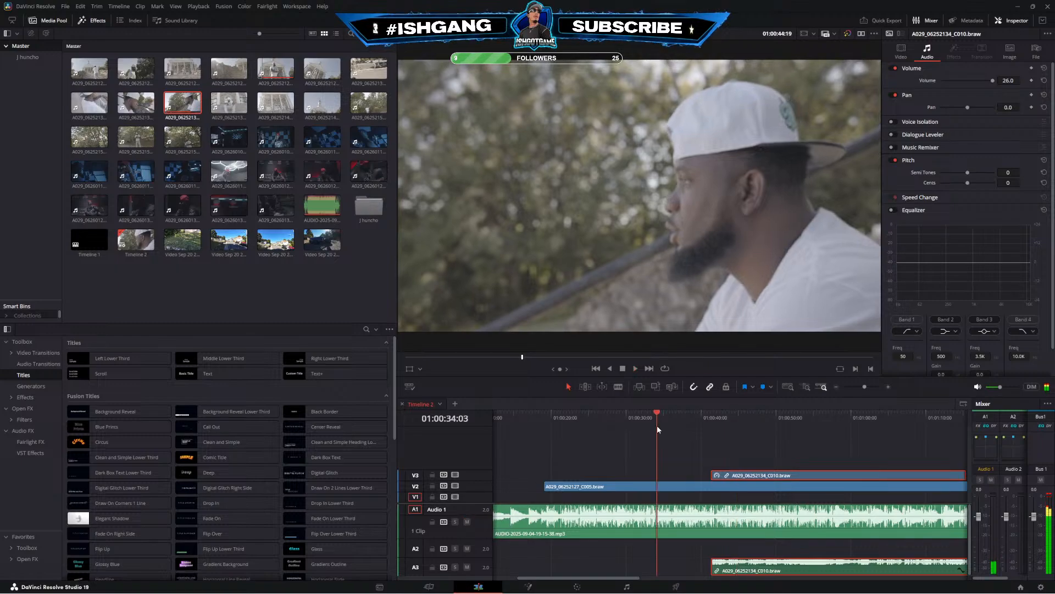
Shift the linked C010 clip to about 01:00:45, play it, and move it further along to about 01:01:42
left_click_drag(728, 475, 755, 475)
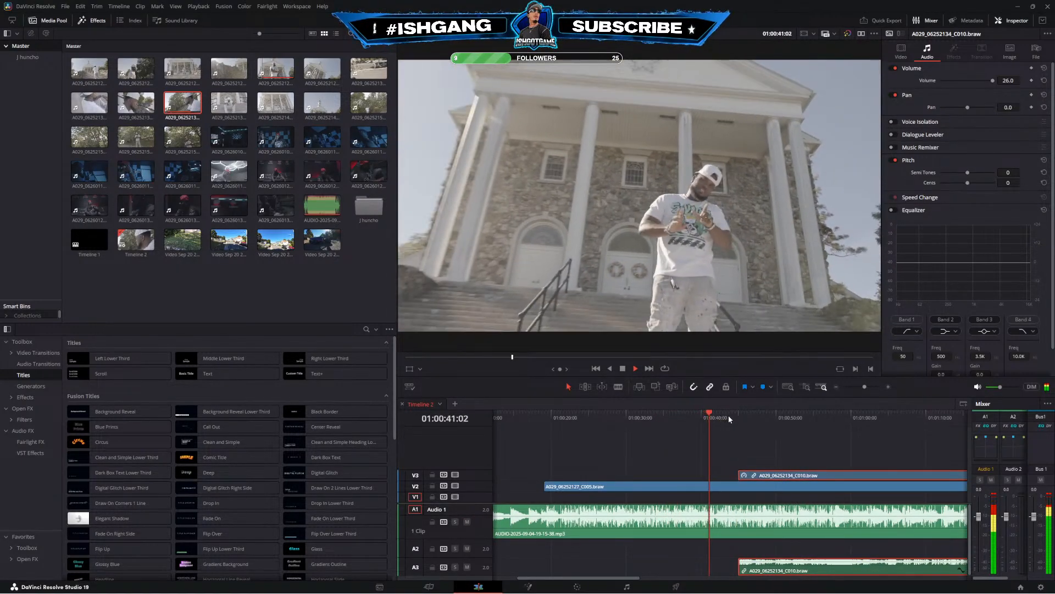
left_click_drag(626, 578, 639, 578)
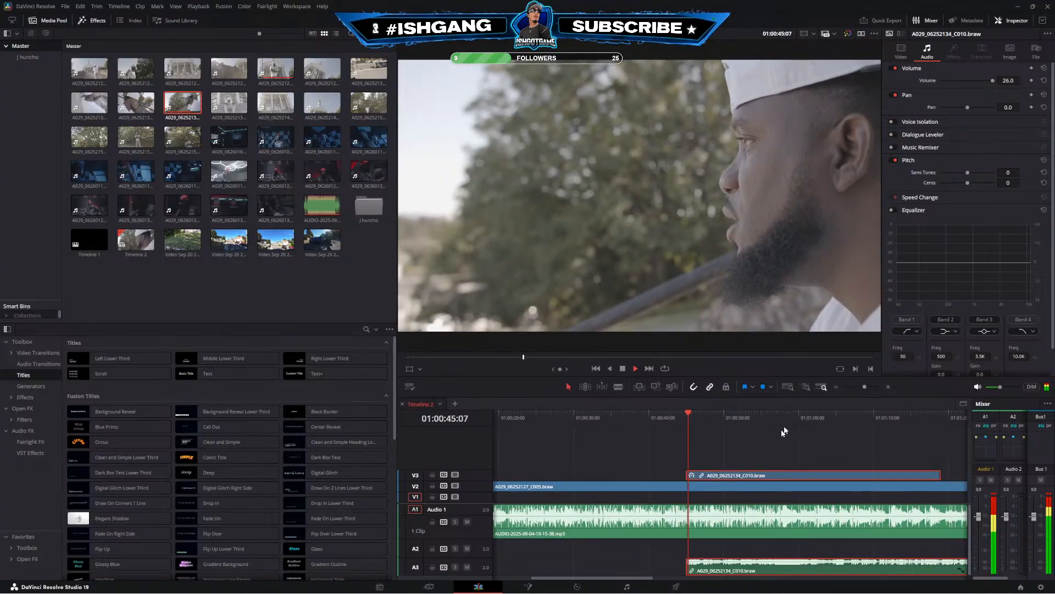
left_click(836, 387)
left_click_drag(614, 474, 721, 475)
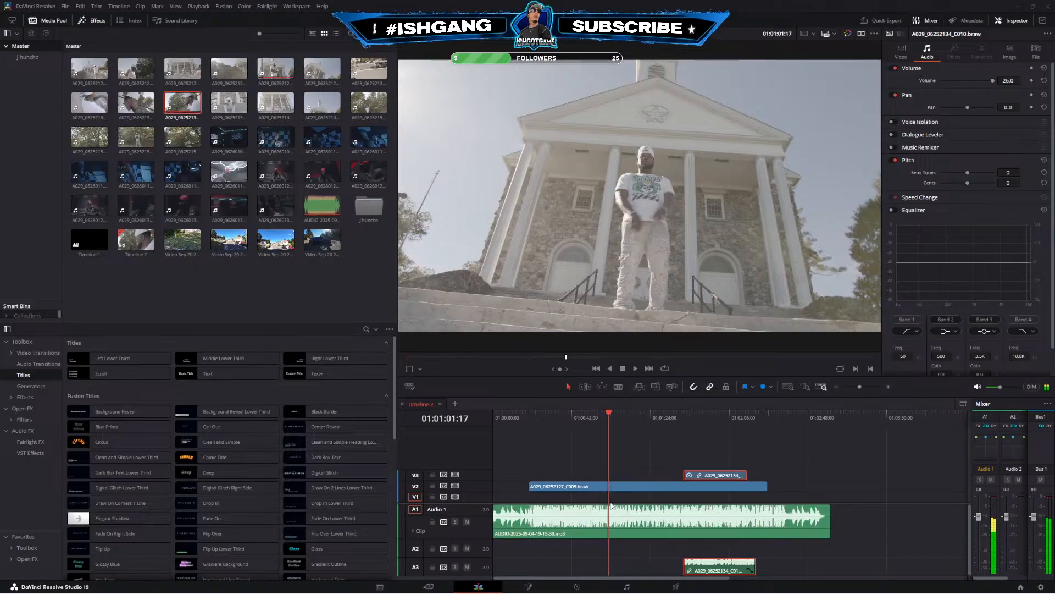
Play the song from about 01:01:01 to find the matching lyrics and move the C010 clip to about 01:01:14
left_click(606, 420)
key("space")
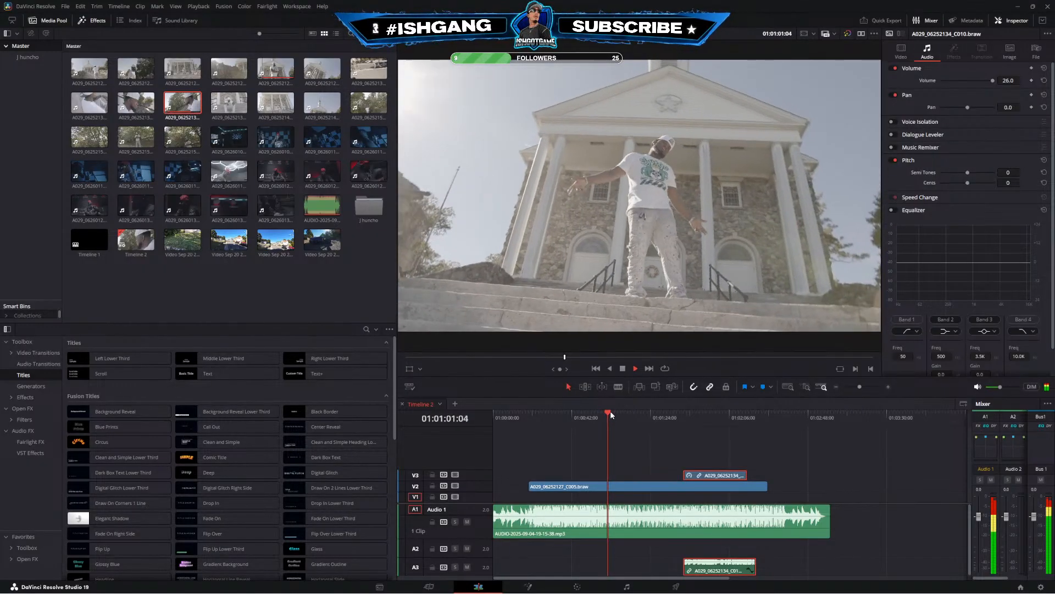
left_click(628, 412)
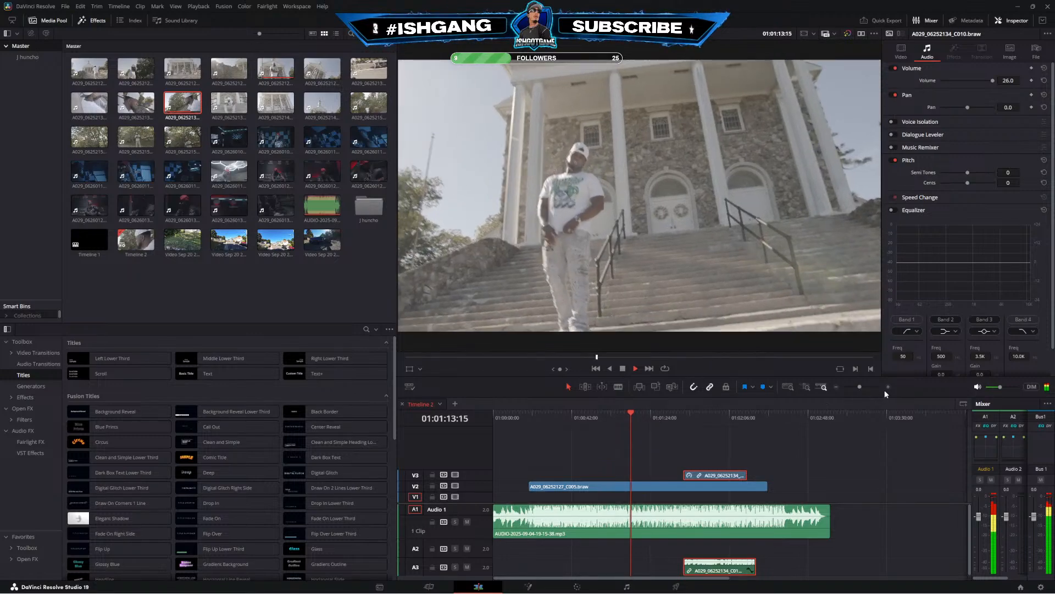
left_click(888, 387)
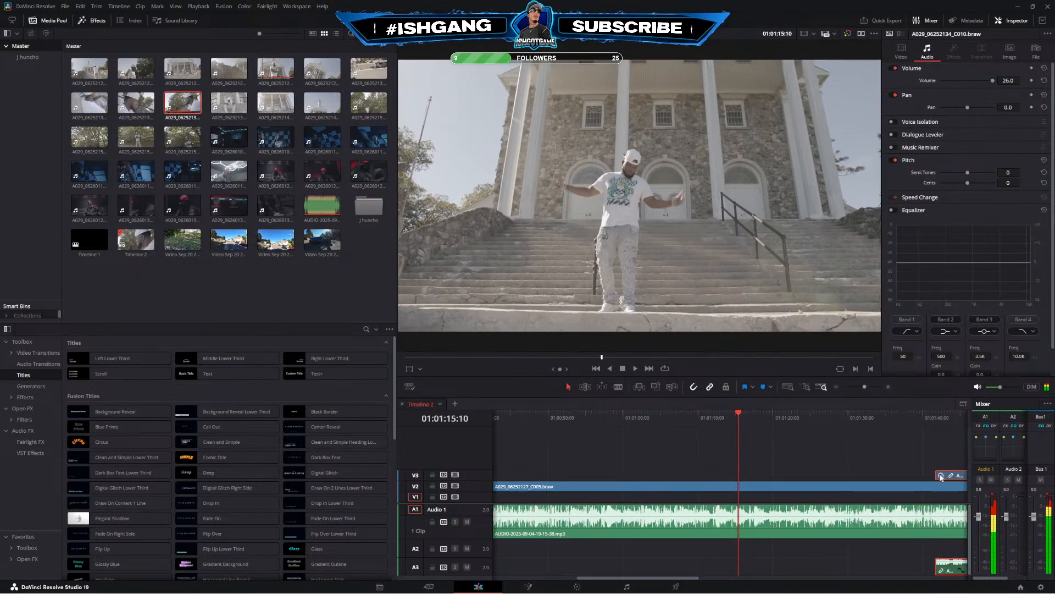
left_click_drag(942, 475, 743, 477)
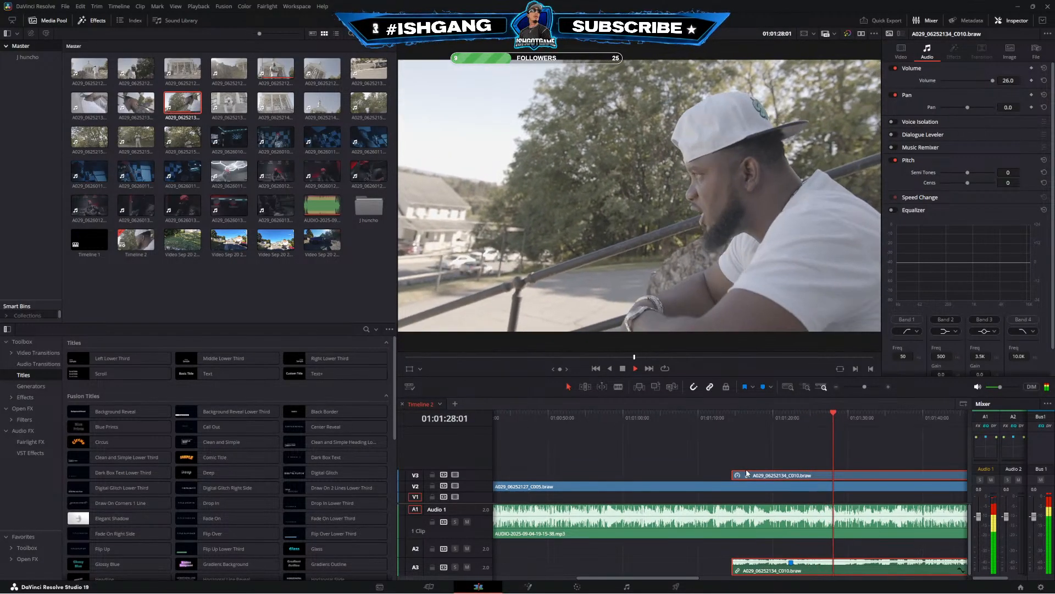
Unlink the C010 clip, delete its audio, and play back the edit with only the song
right_click(784, 476)
left_click(795, 469)
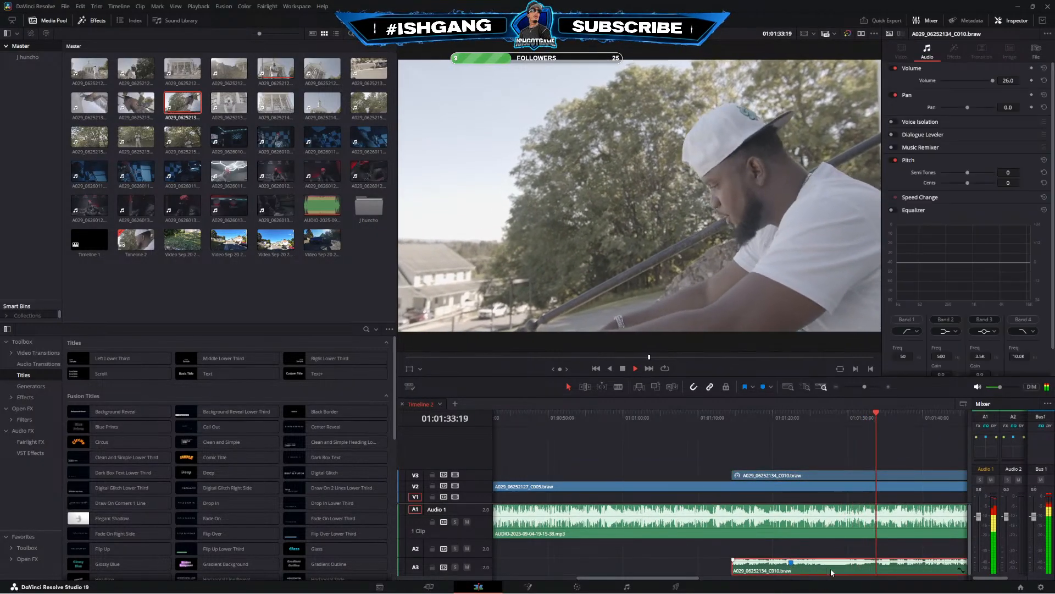
left_click(824, 568)
key("BackSpace")
left_click(836, 387)
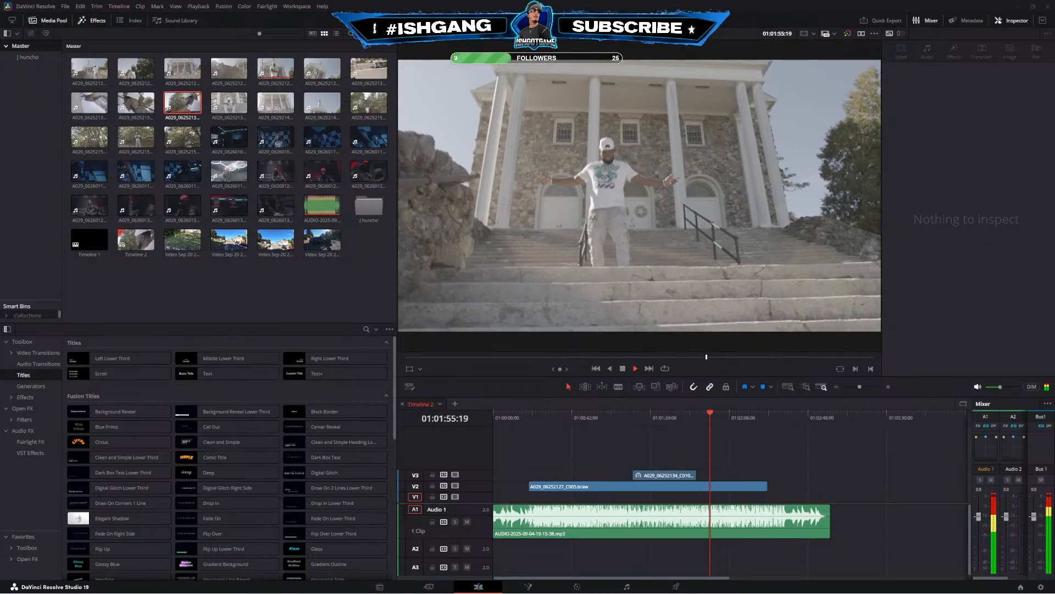
left_click(642, 421)
left_click(529, 423)
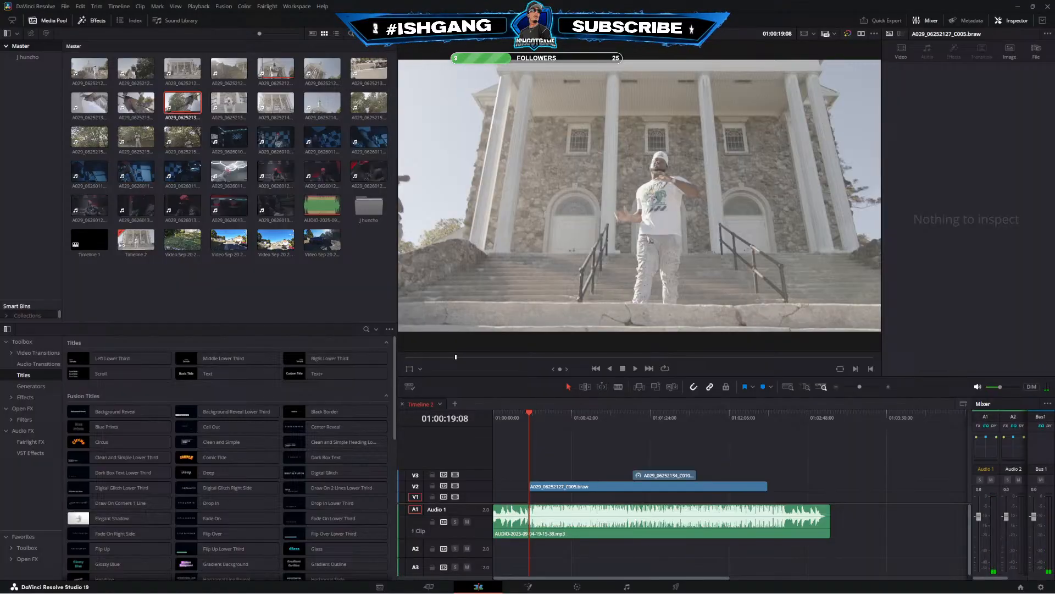
Preview A029_06252135_C011.braw from the media pool and mark an out point after the wanted section
left_click_drag(584, 427, 620, 415)
left_click(217, 105)
key("space")
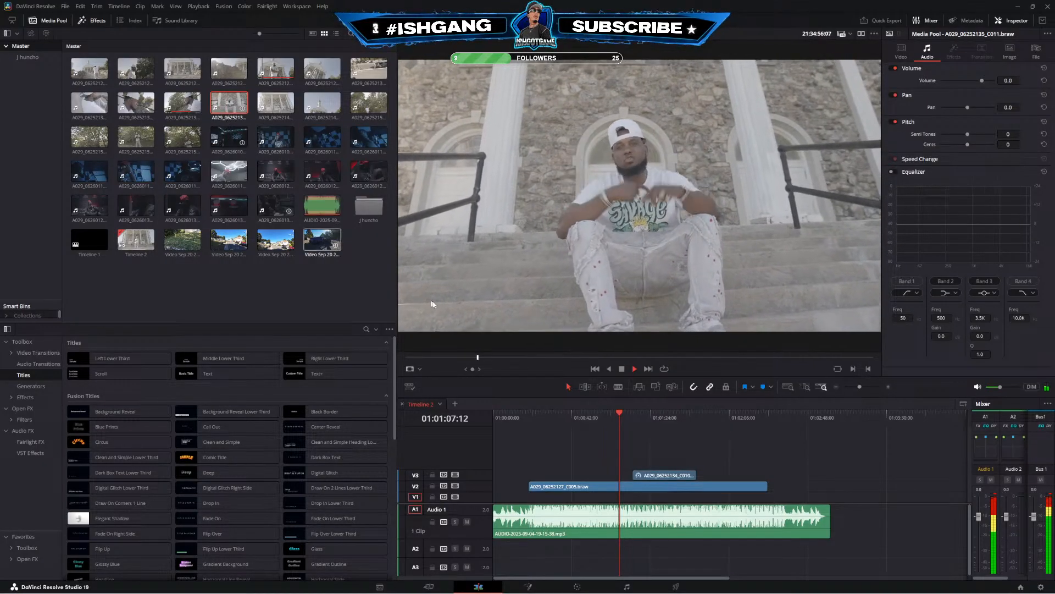
left_click(423, 357)
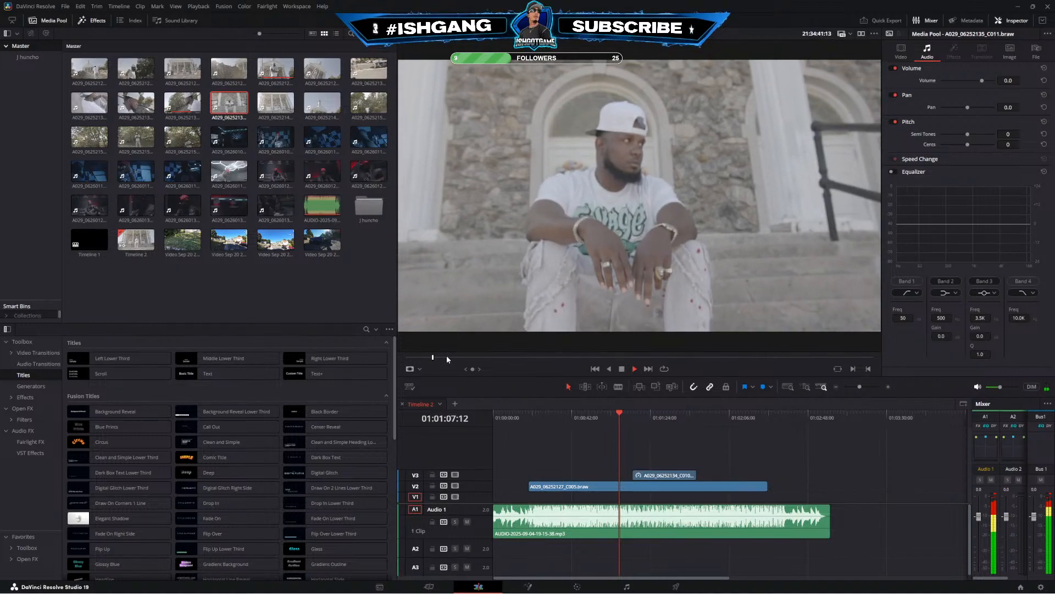
left_click(447, 356)
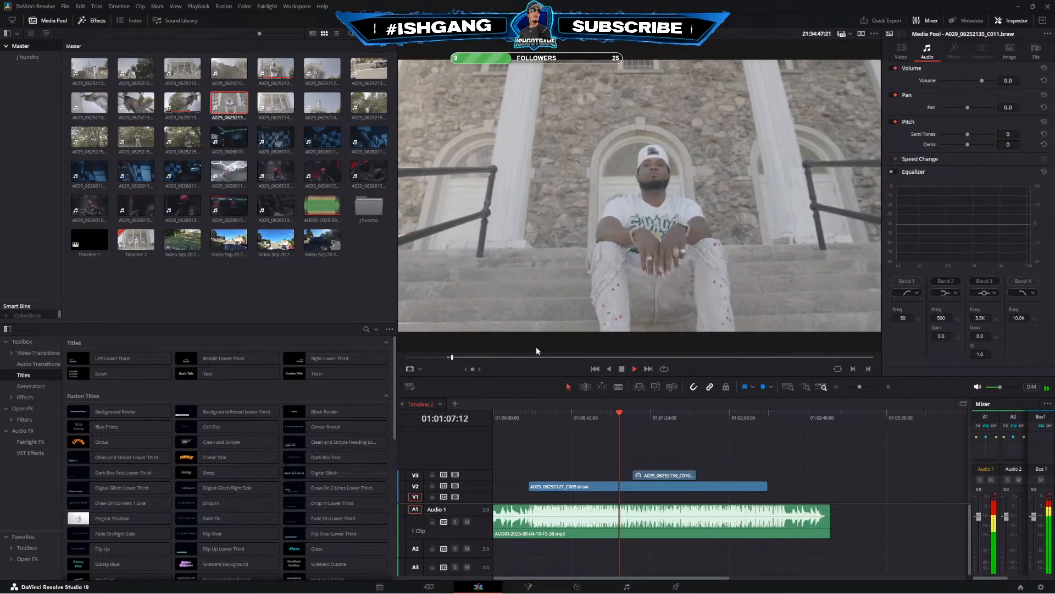
left_click(601, 357)
key("o")
Place the C011 clip on new track V4 above the C010 clip and auto-align it with the song by waveform
left_click_drag(649, 285, 633, 464)
left_click(647, 525, "ctrl")
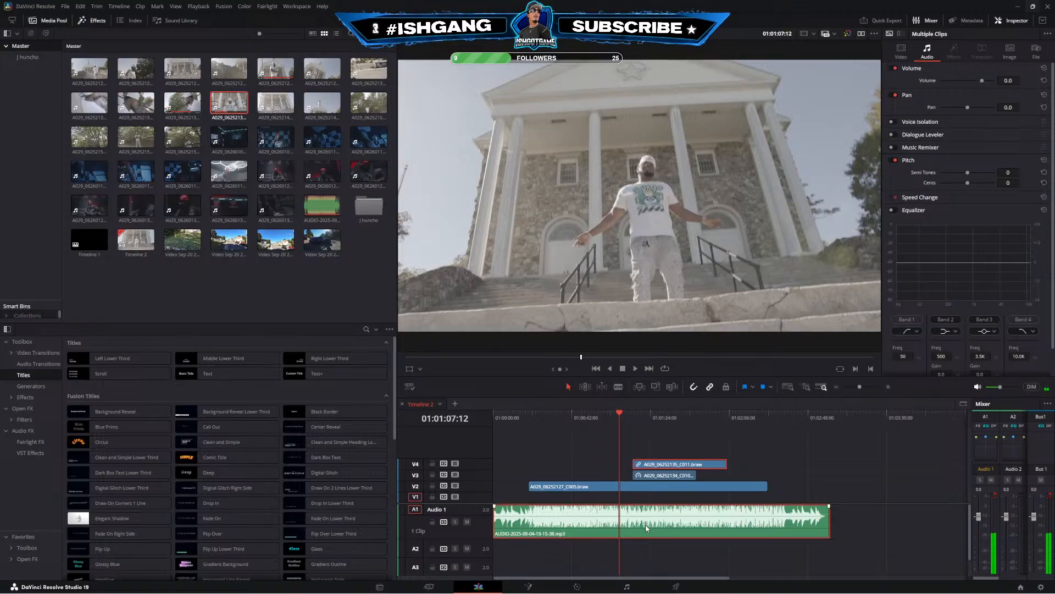
right_click(646, 525)
left_click(677, 417)
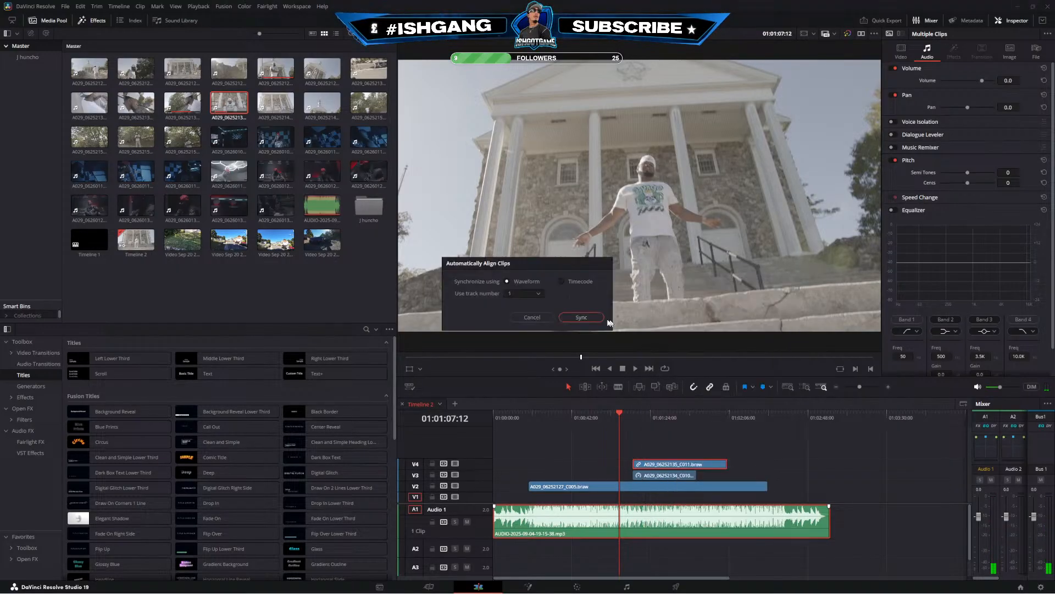
left_click(614, 441)
Unlink the aligned C011 clip and delete its audio
right_click(586, 463)
left_click(599, 458)
scroll(586, 566, "down", 1)
left_click(586, 570)
Extend the C011 video to span about 01:00:05 to 01:02:41 and the C005 clip's start back to about 01:00:03
left_click_drag(624, 464, 793, 464)
left_click_drag(528, 463, 501, 486)
Preview the A029_06252140_C012, A029_06252149_C013 and A029_06252151_C014 clips from the media pool, scrubbing through the C014 woods footage
left_click(270, 102)
key("space")
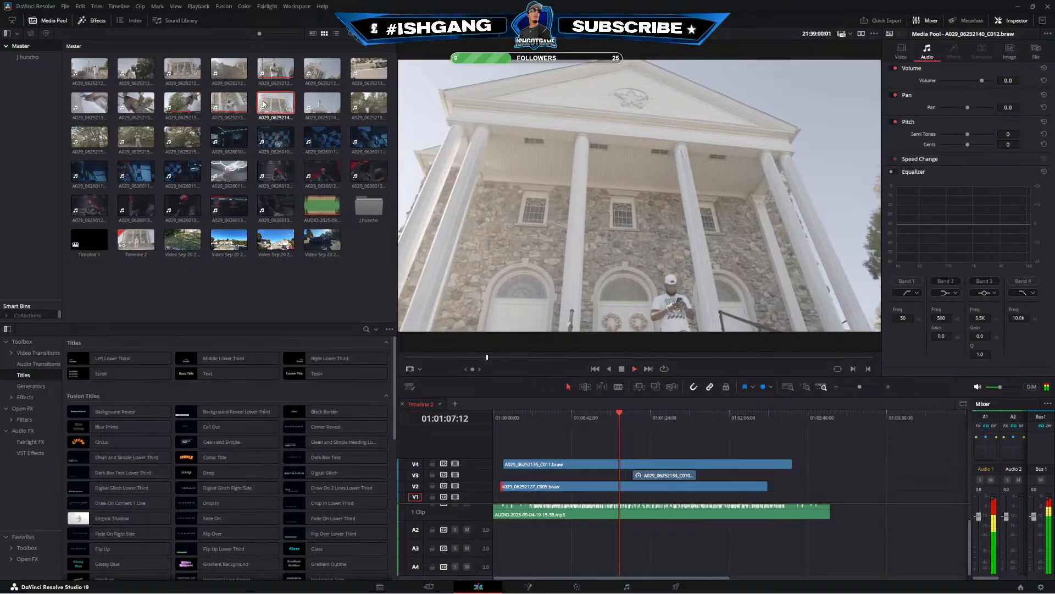
left_click(313, 100)
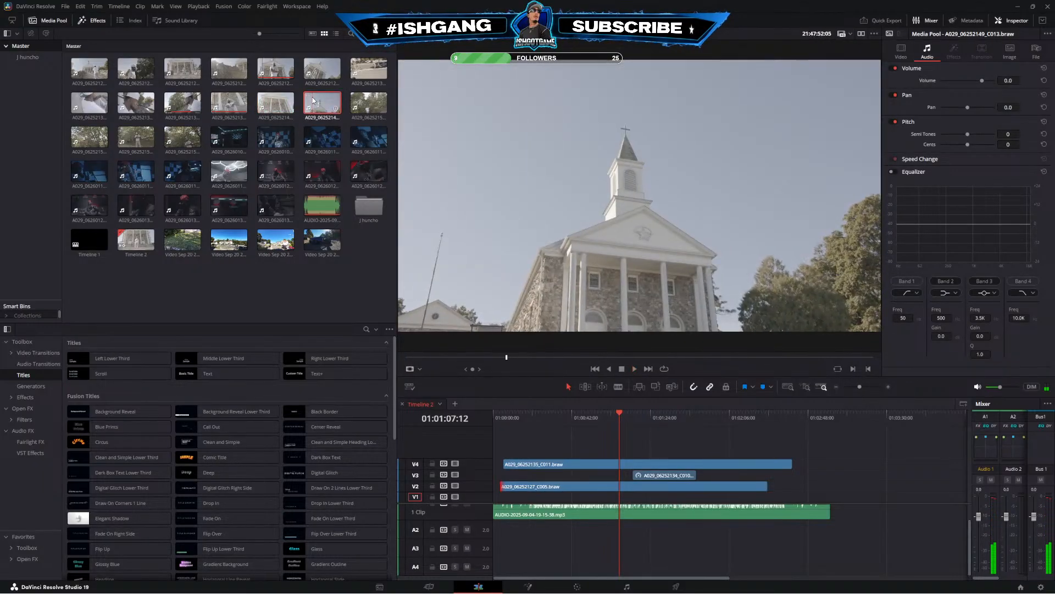
left_click(360, 102)
key("space")
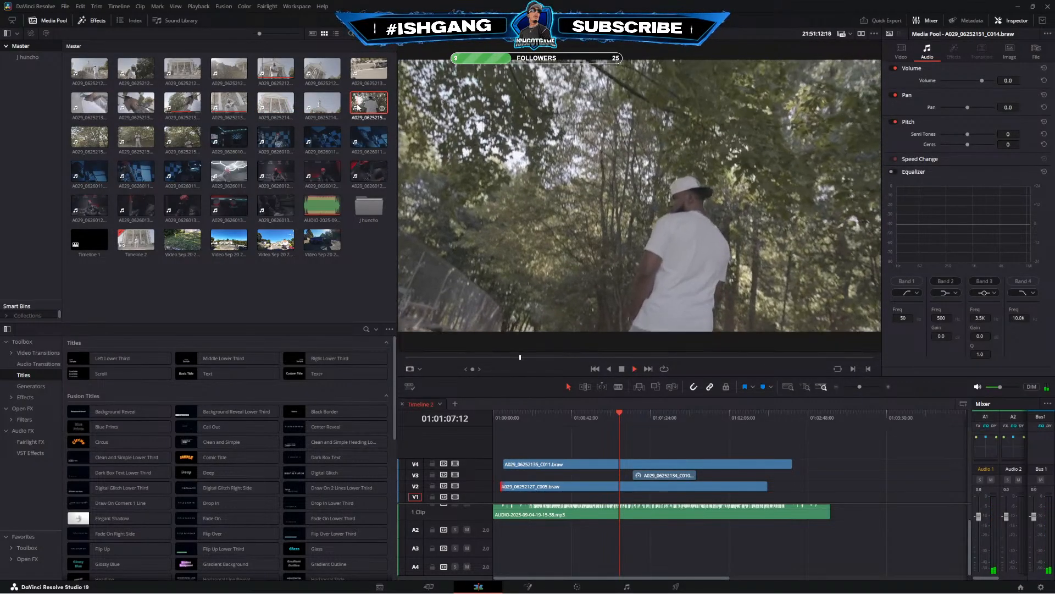
left_click_drag(617, 358, 797, 367)
key("space")
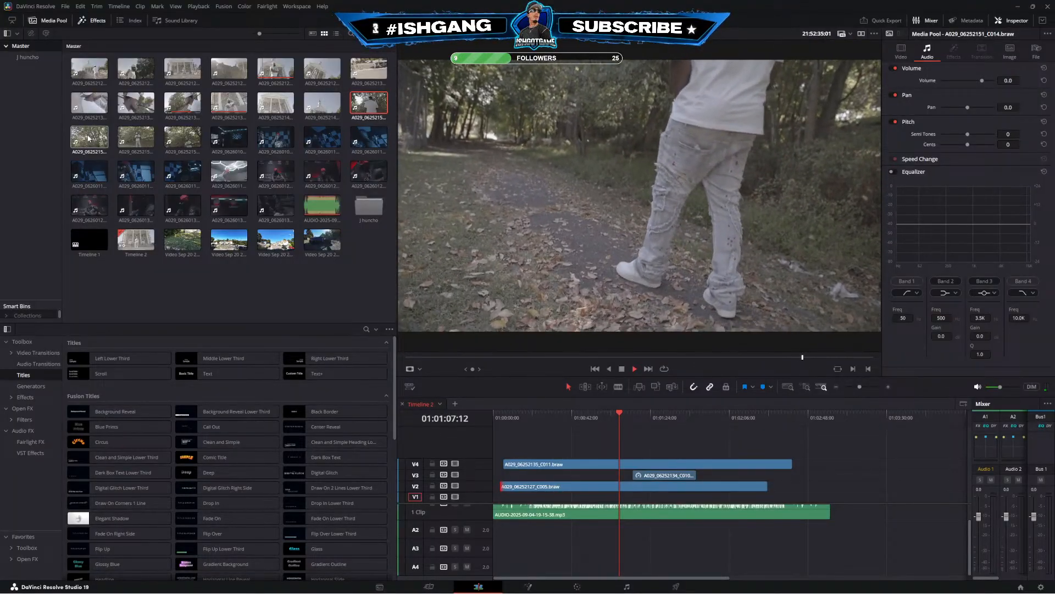
Check the next two woods clips and find where the performance starts in A029_06252156_C016.braw
left_click(88, 138)
left_click(136, 138)
key("space")
left_click(451, 358)
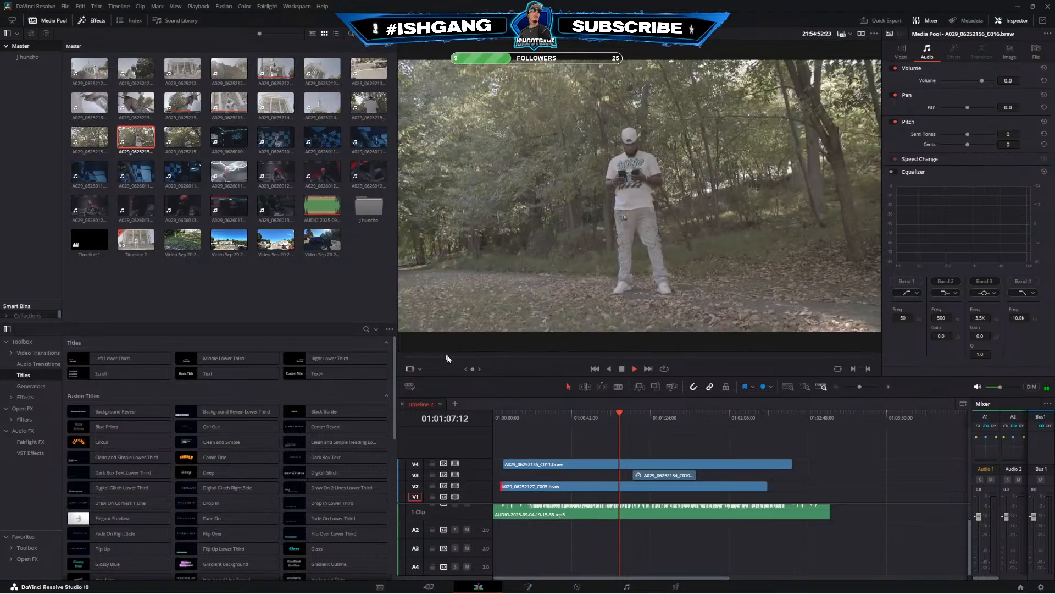
left_click_drag(462, 358, 487, 354)
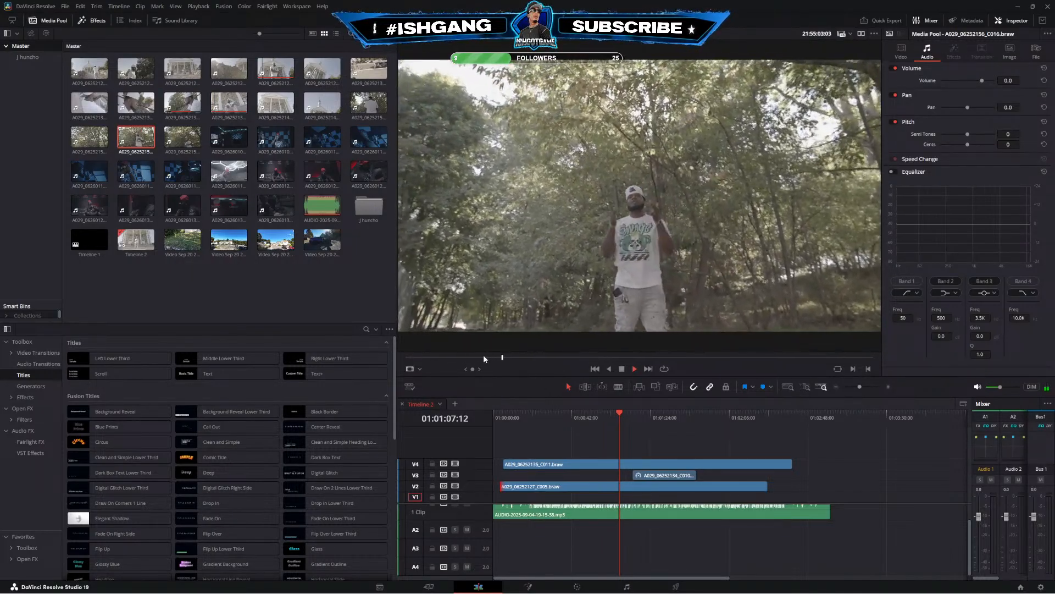
left_click(486, 358)
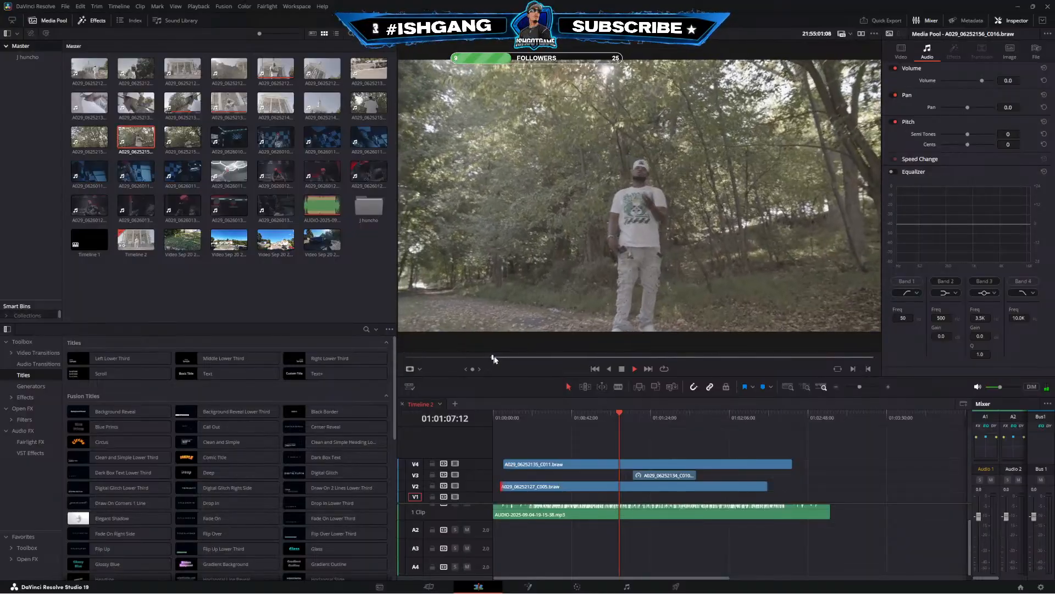
Place the C016 clip on new track V5 above the C011 clip and auto-align it with the song by waveform
left_click_drag(522, 319, 655, 455)
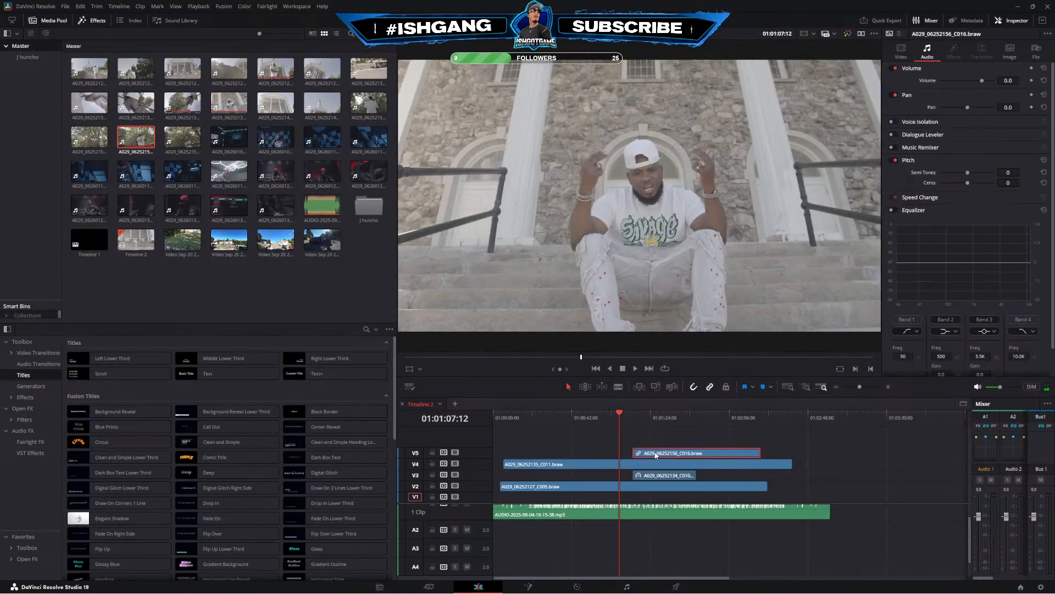
right_click(644, 520)
left_click(679, 408)
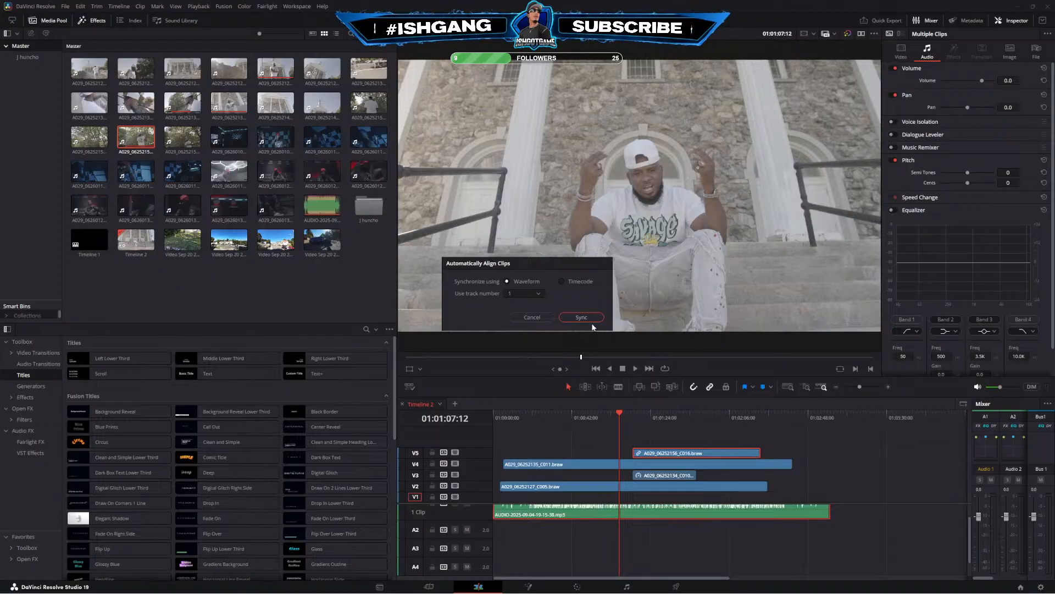
Unlink the aligned C016 clip's video from its audio
left_click(606, 451)
right_click(607, 451)
left_click(621, 444)
key("shift+Left")
key("shift+Left")
Delete the C016 audio from track A5 and extend the video's start back to about 01:00:06
scroll(610, 502, "down", 1)
left_click(610, 566)
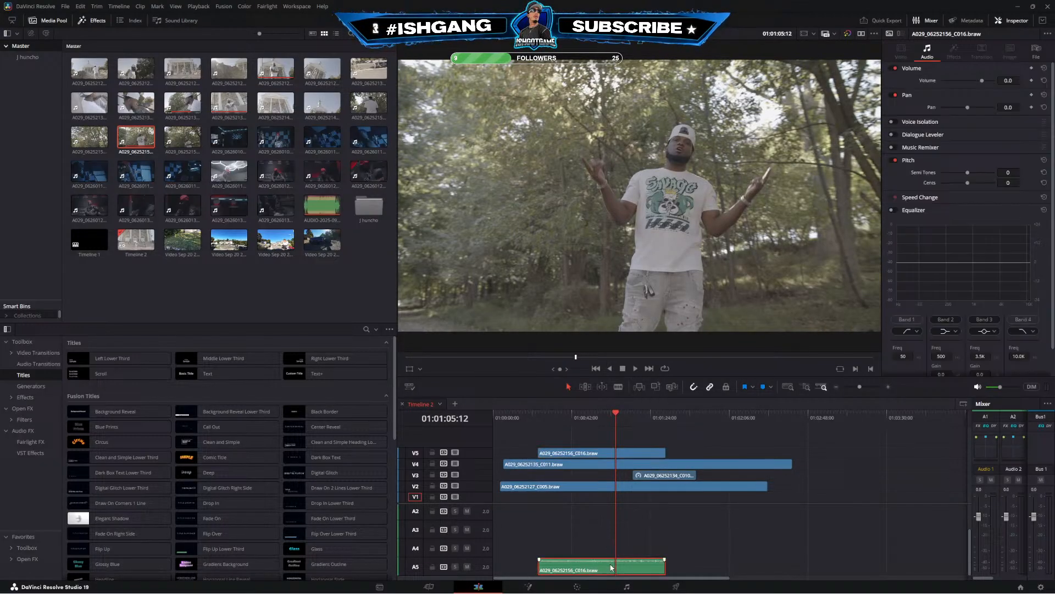
key("Delete")
left_click_drag(664, 452, 727, 455)
left_click_drag(532, 454, 503, 454)
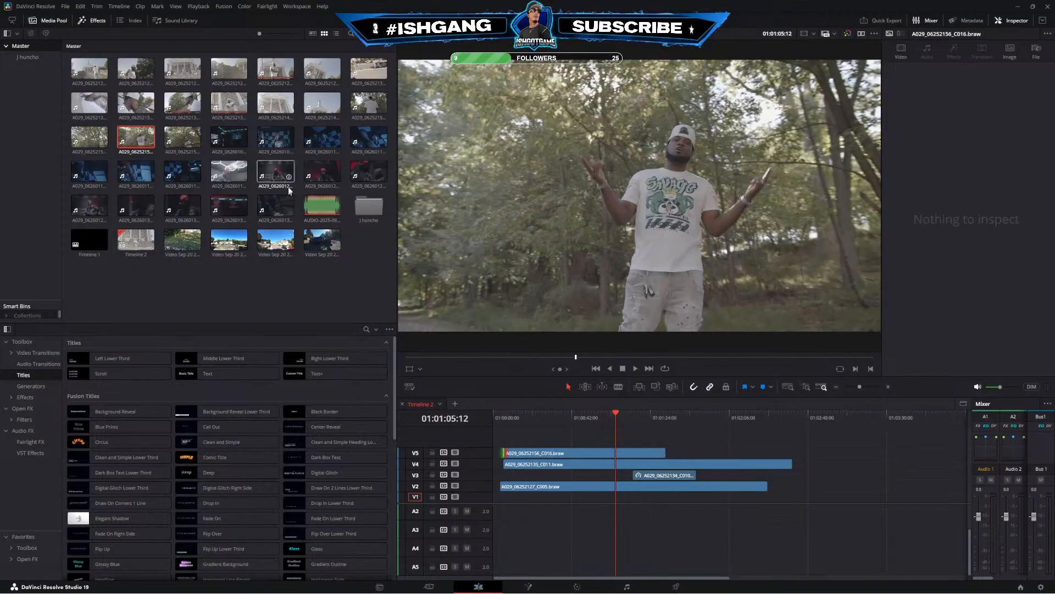
Skim A029_06252157_C017.braw from beginning to end to judge which section is usable
left_click(181, 138)
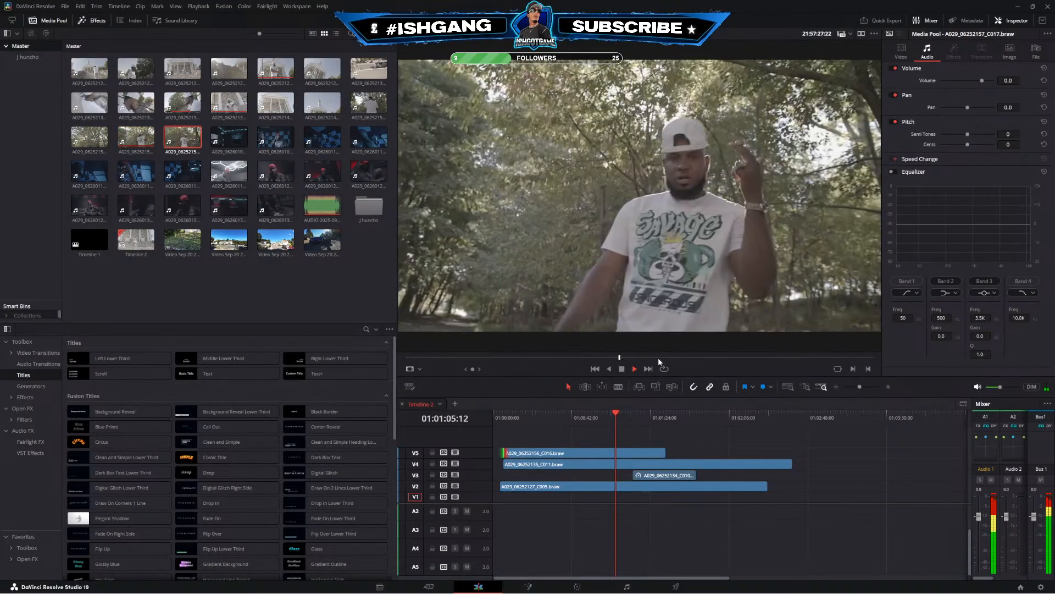
left_click(785, 361)
left_click(796, 360)
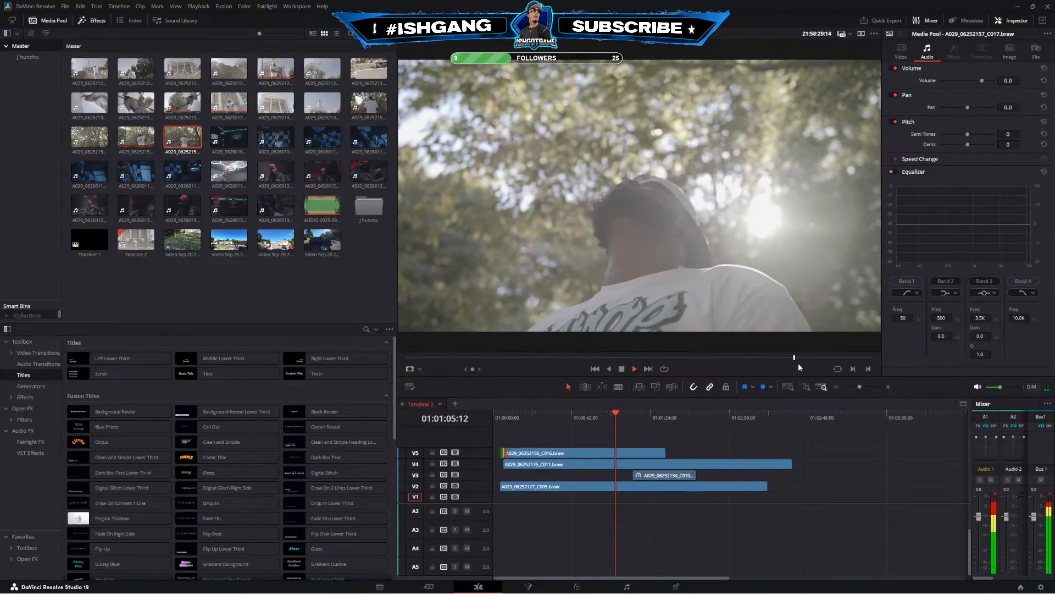
left_click(837, 361)
left_click(408, 357)
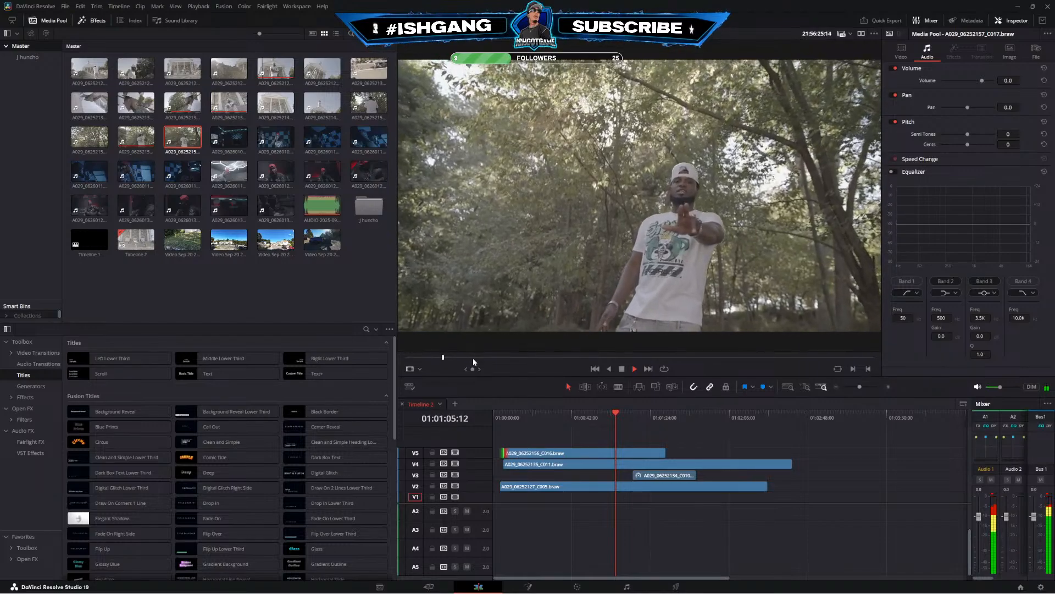
Place the C017 clip on V2 and A2 at about 01:03:00, past the song's end, and unlink its audio
left_click_drag(479, 352, 841, 487)
right_click(852, 486)
left_click(857, 476)
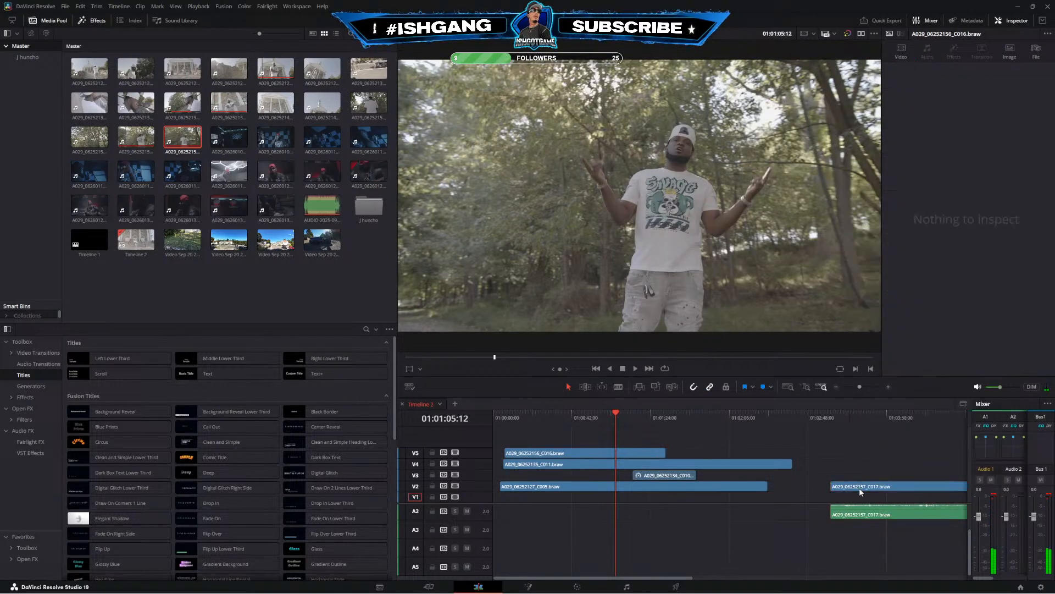
Set the C017 video's speed to 200% with the retime controls
left_click(865, 487)
key("ctrl+r")
left_click(901, 487)
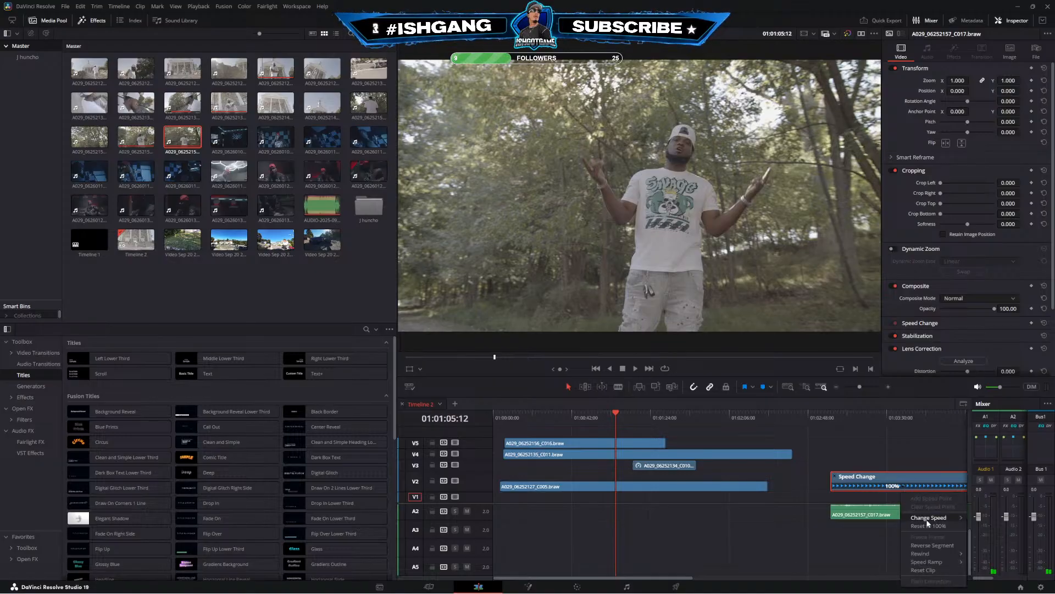
left_click(989, 567)
left_click(836, 387)
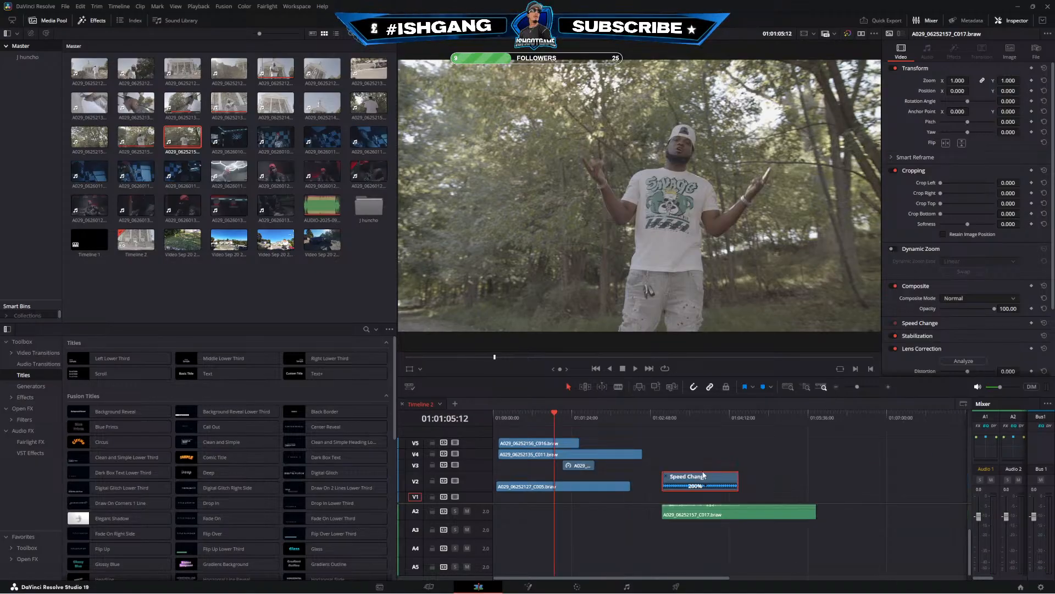
key("ctrl+r")
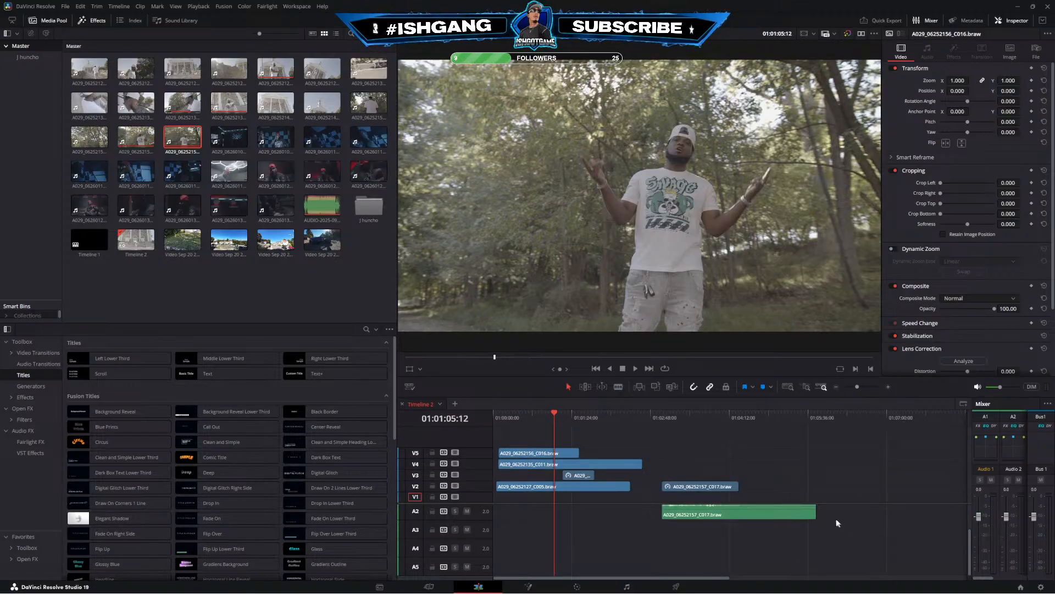
Trim the end of the C017 audio to match the sped-up video and link the two together
left_click_drag(815, 510, 739, 507)
left_click_drag(757, 461, 707, 523)
right_click(717, 497)
left_click(720, 489)
left_click_drag(782, 463, 682, 542)
right_click(712, 513)
left_click(731, 508)
Play the linked C017 clip and raise its audio volume to 3.0
left_click(671, 437)
key("space")
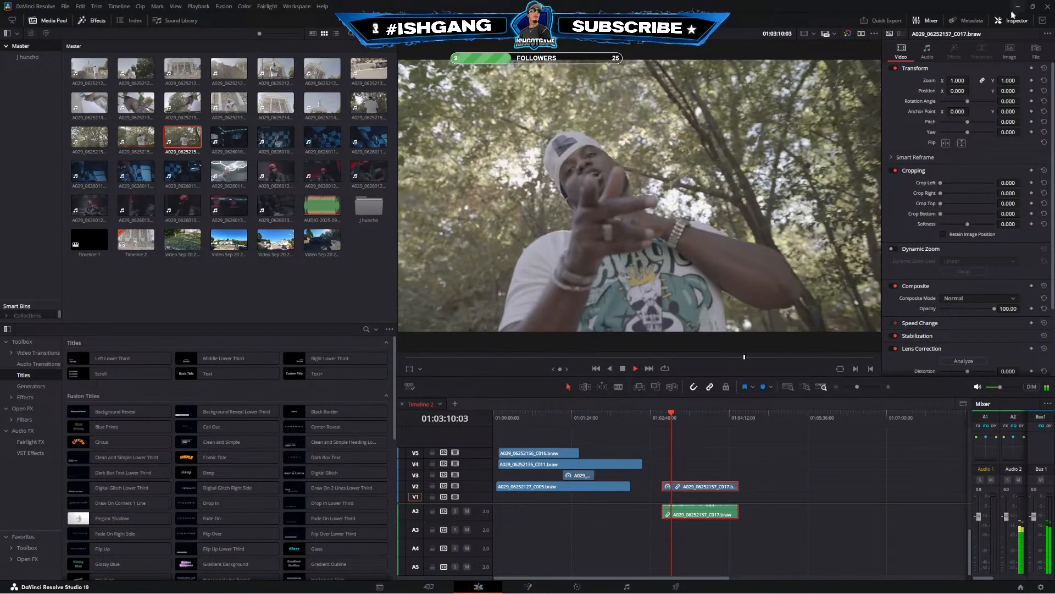
left_click(932, 55)
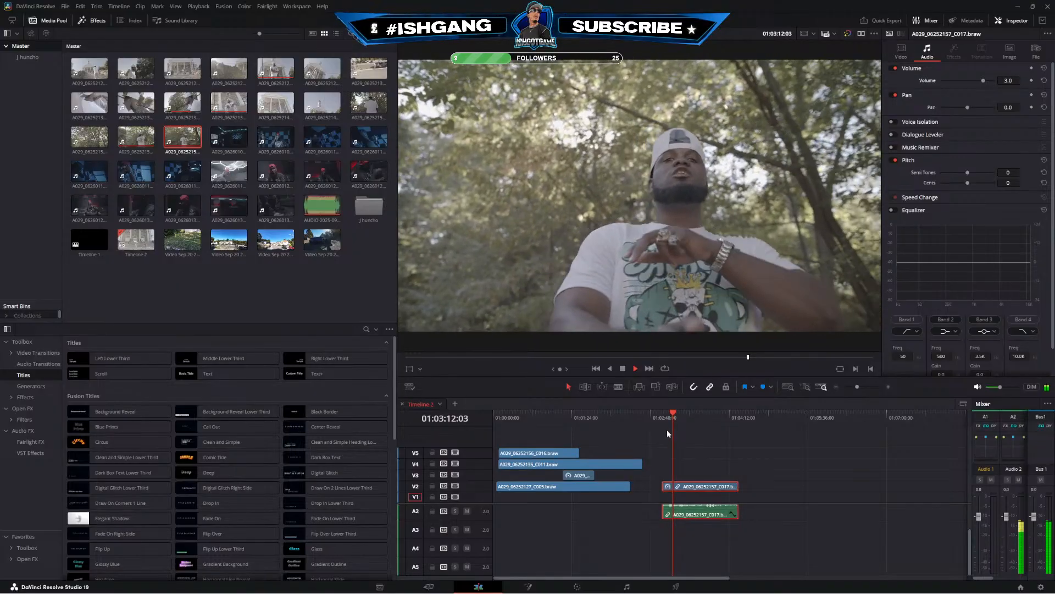
left_click(662, 421)
Move the linked C017 clip to new track V6, starting right after the C016 clip at about 01:01:32
left_click(888, 387)
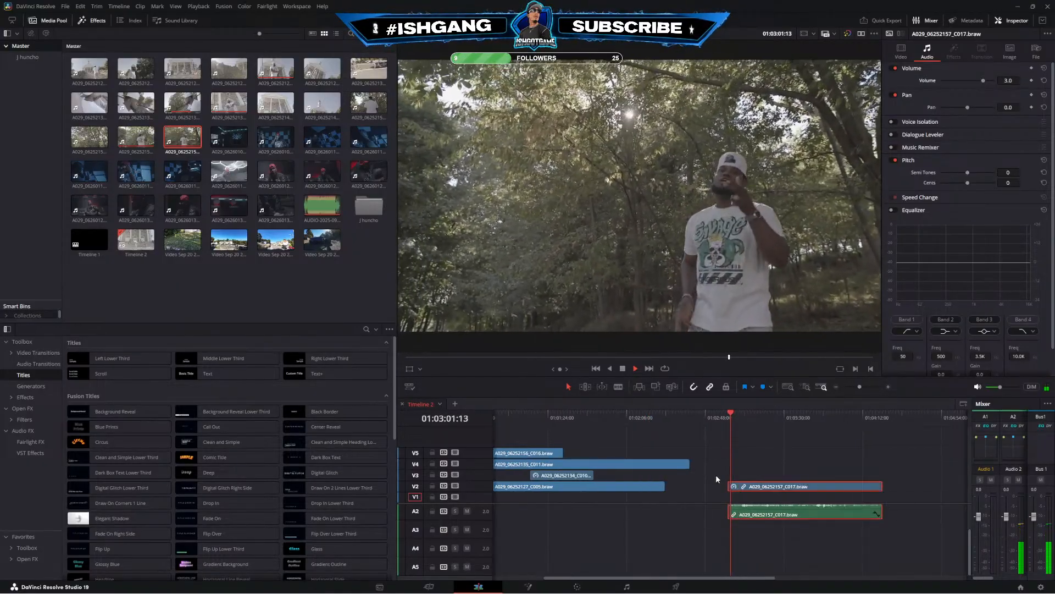
left_click_drag(731, 484, 573, 440)
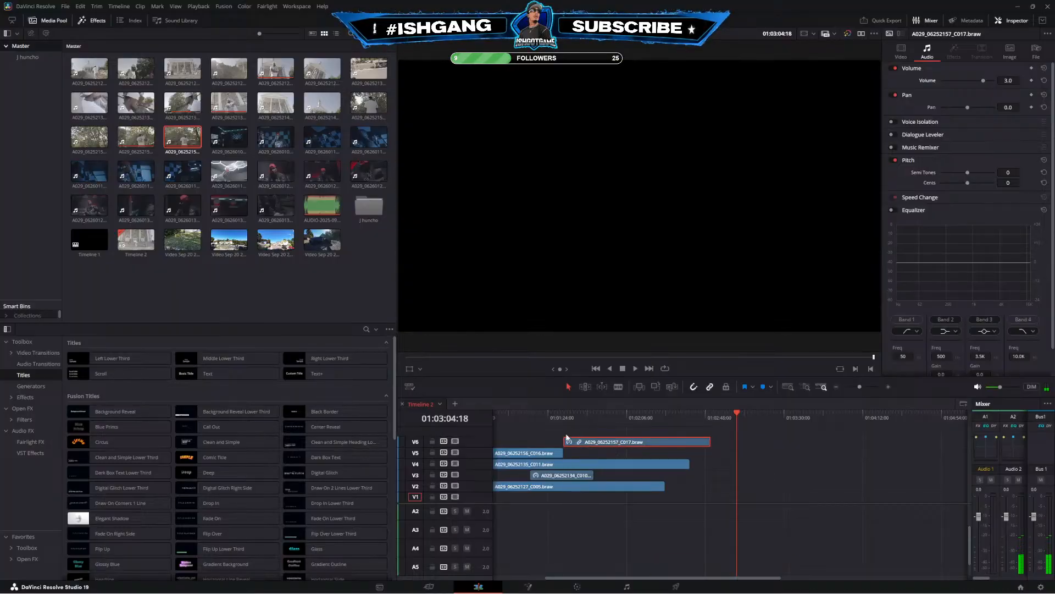
scroll(774, 453, "left", 3)
left_click(515, 419)
key("space")
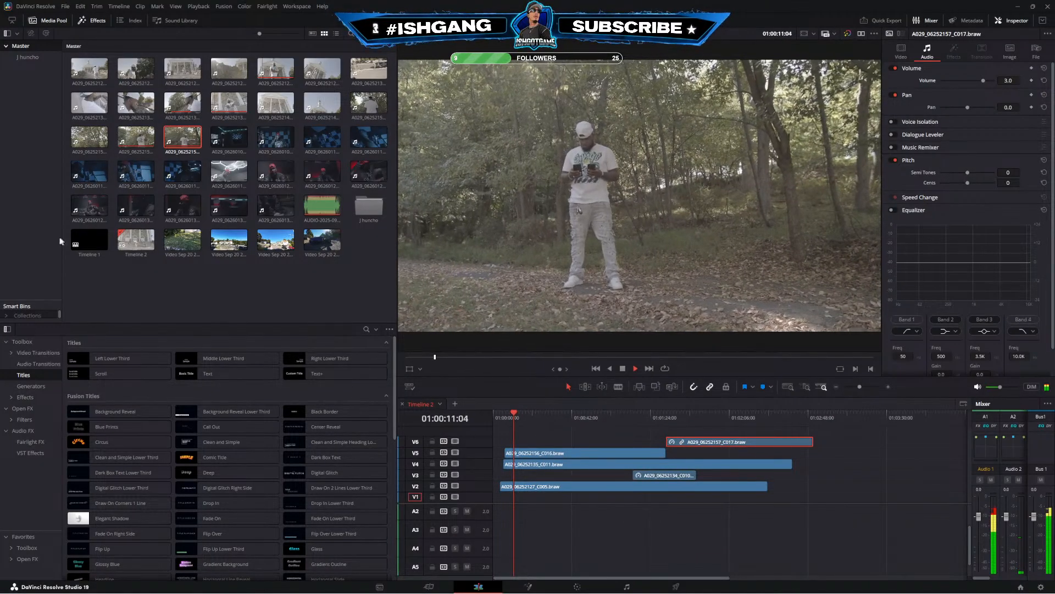
key("space")
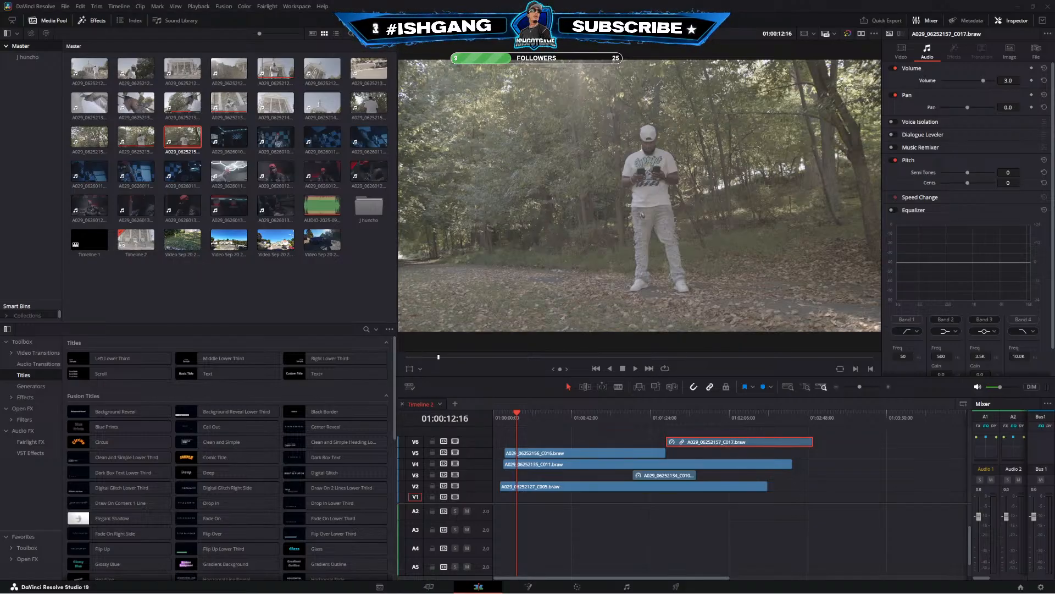
Play the C017 clip on V6 with the song and again with track A1 muted
left_click_drag(662, 424, 681, 421)
key("space")
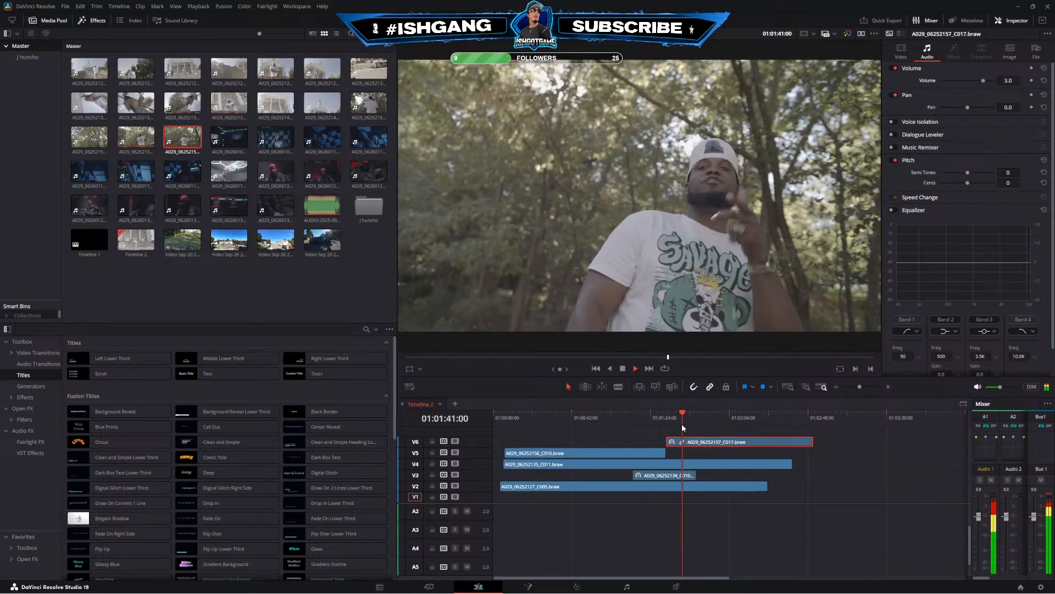
key("space")
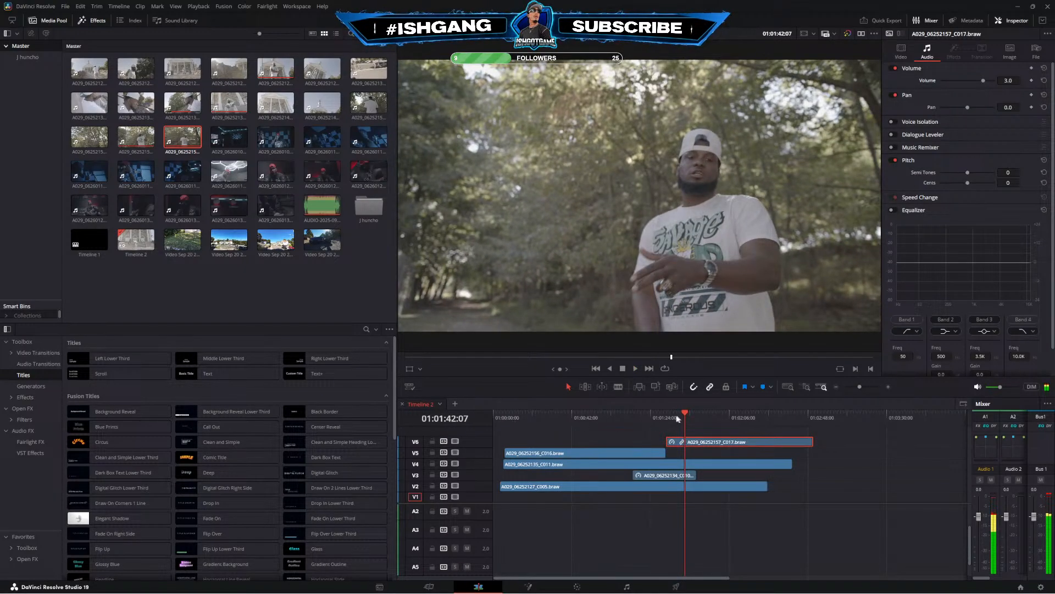
scroll(467, 518, "up", 2)
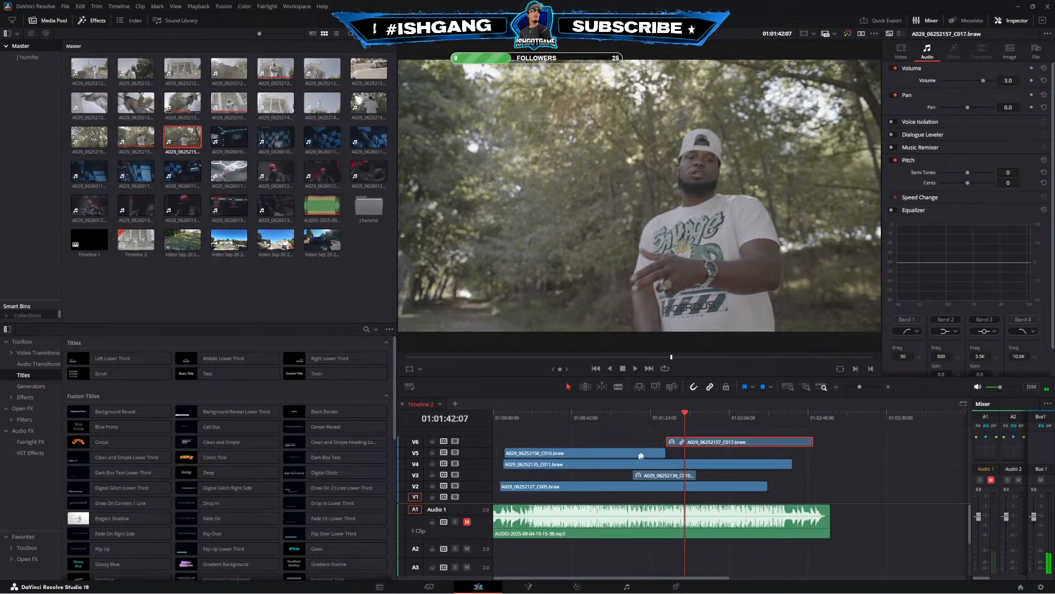
left_click(667, 414)
key("space")
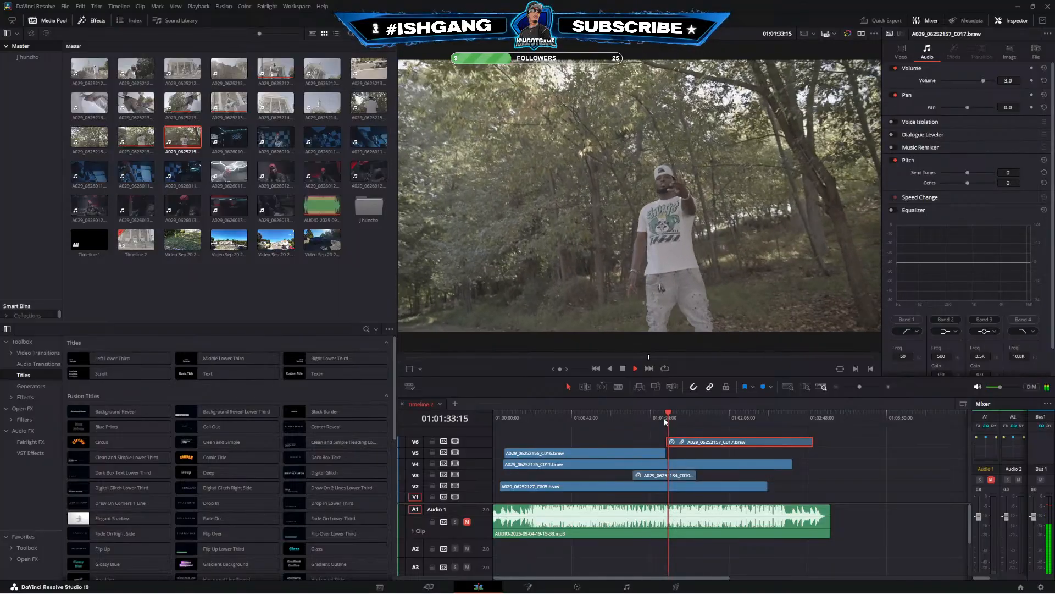
Unmute the song on A1 and play the edit from about 01:01:15 towards the C017 clip
left_click(467, 522)
left_click(633, 413)
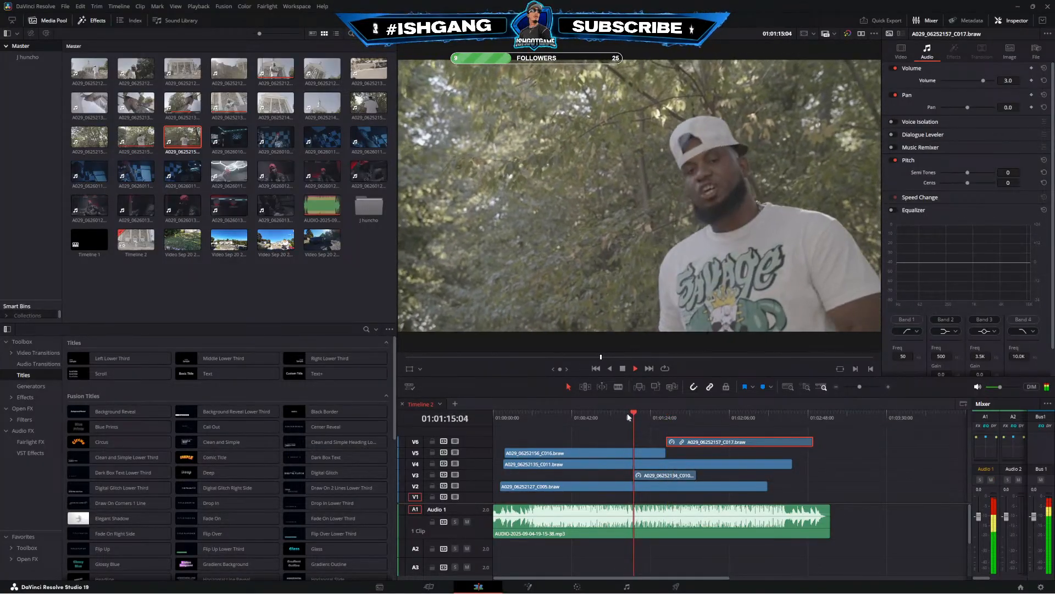
left_click(888, 386)
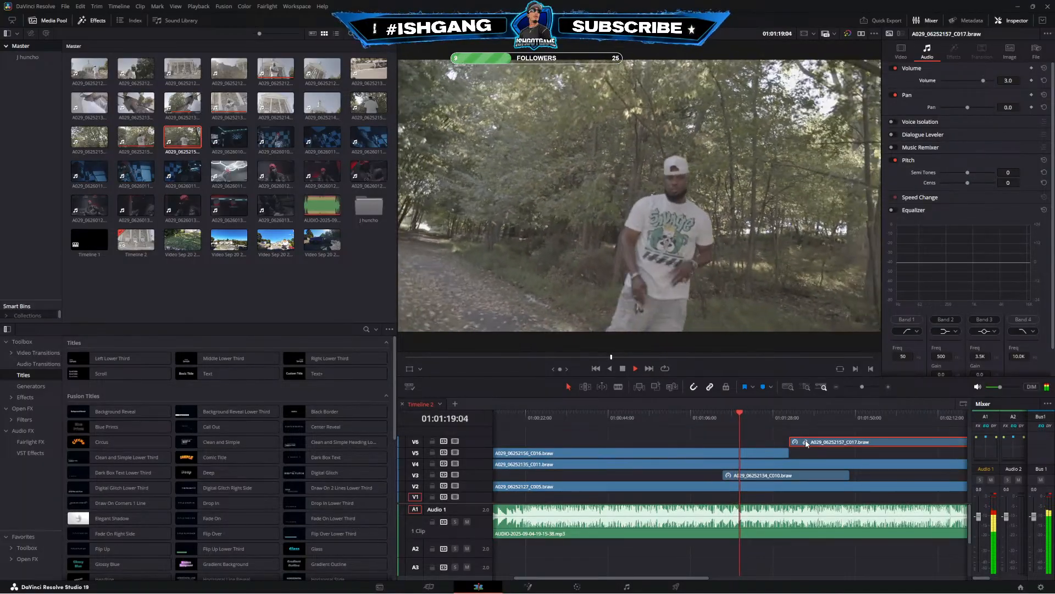
scroll(771, 435, "right", 1)
scroll(772, 438, "right", 5)
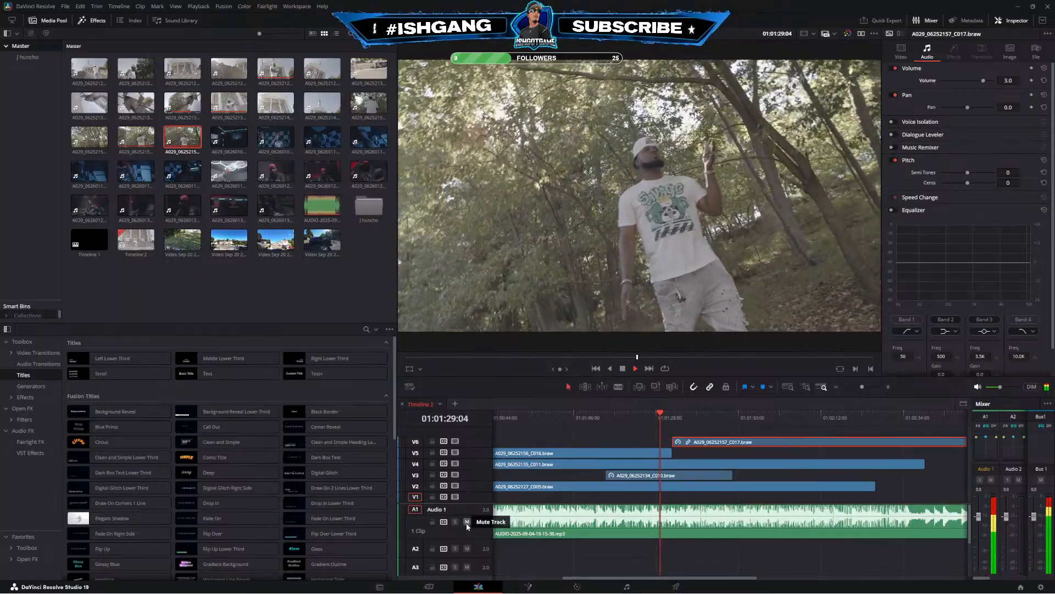
Mute track A1 and extend the C017 clip's start back to about 01:01:29, checking it in playback
left_click(467, 521)
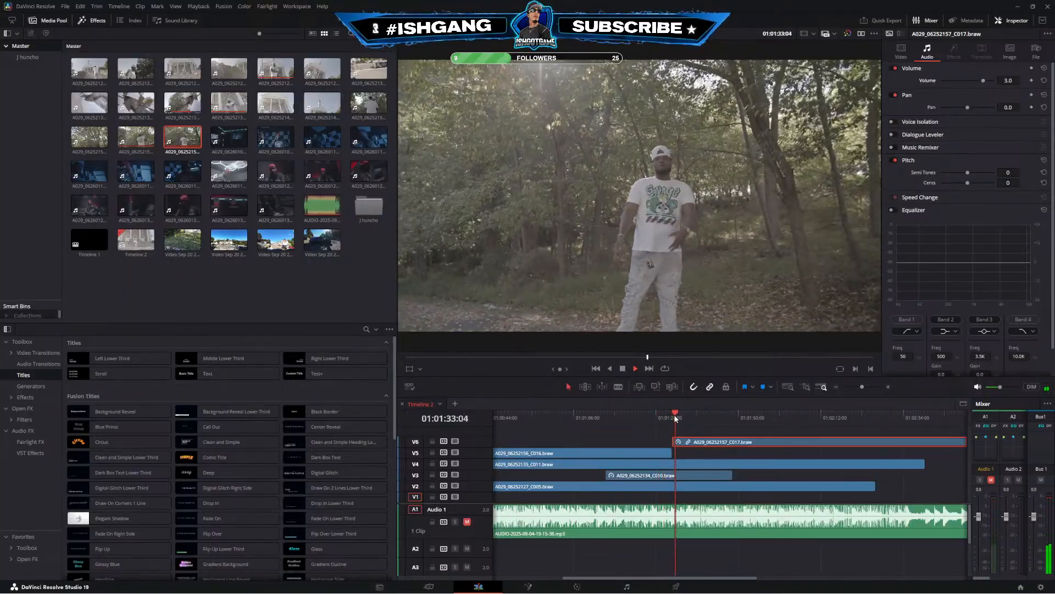
left_click_drag(674, 441, 659, 441)
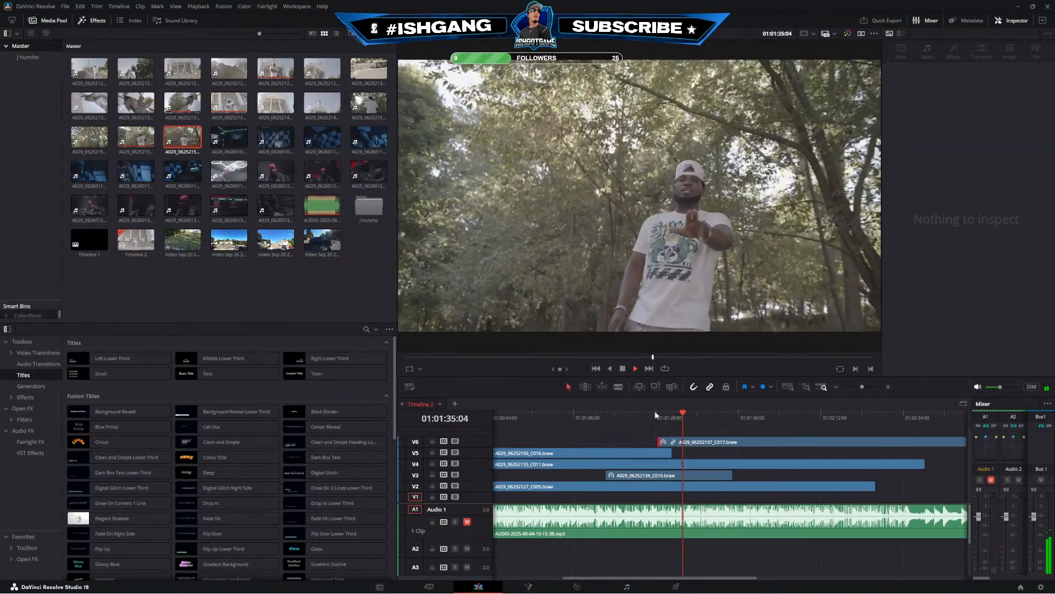
left_click(660, 415)
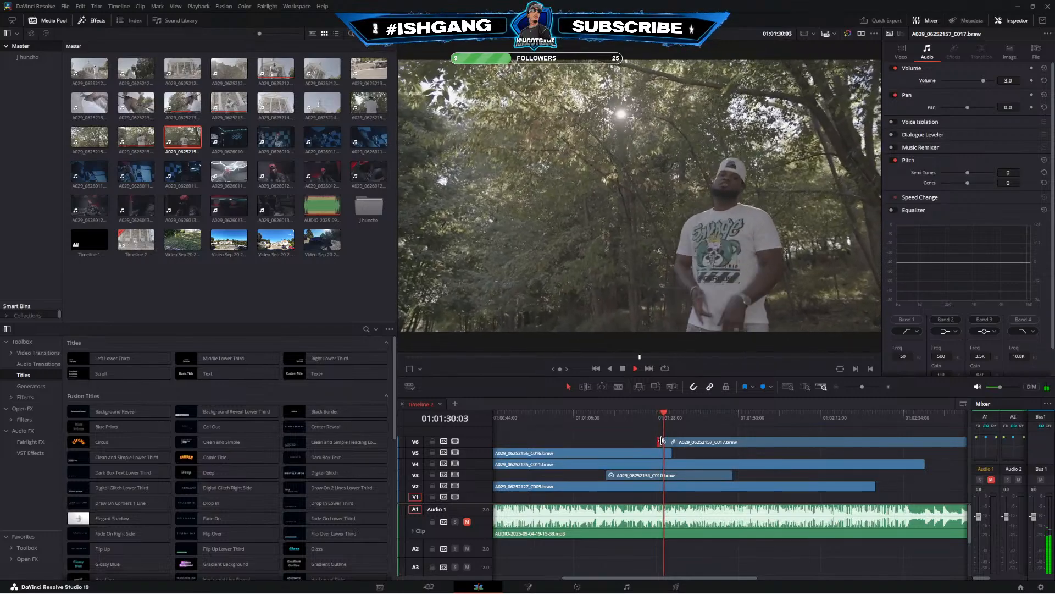
Move the C017 clip to new track V7, starting at about 01:02:25
left_click_drag(662, 442, 900, 429)
left_click(741, 416)
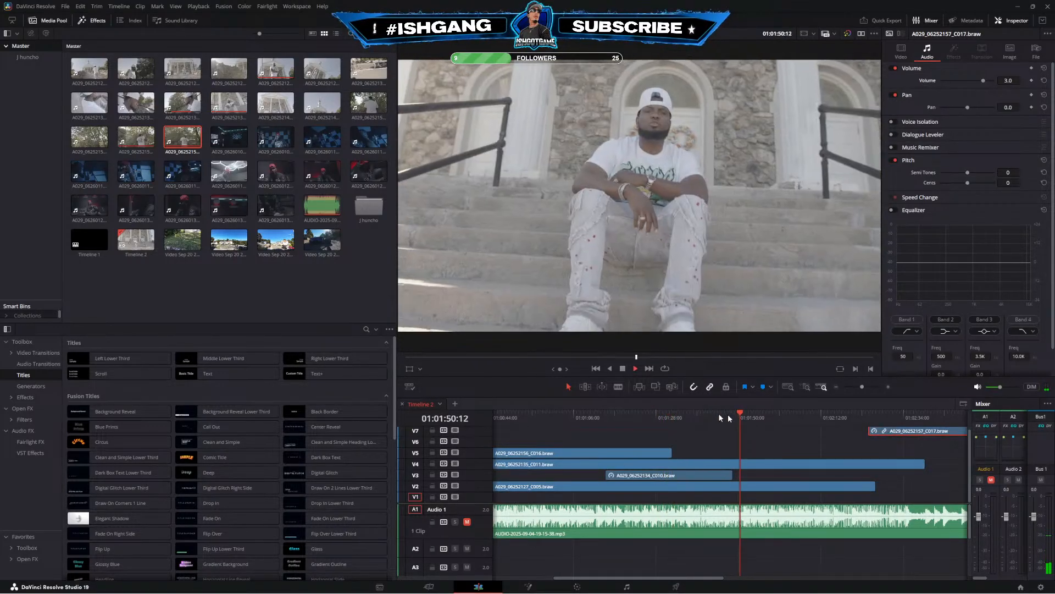
Unmute the song on A1 and review the edit at several points between about 01:00:57 and 01:02:20
left_click(466, 521)
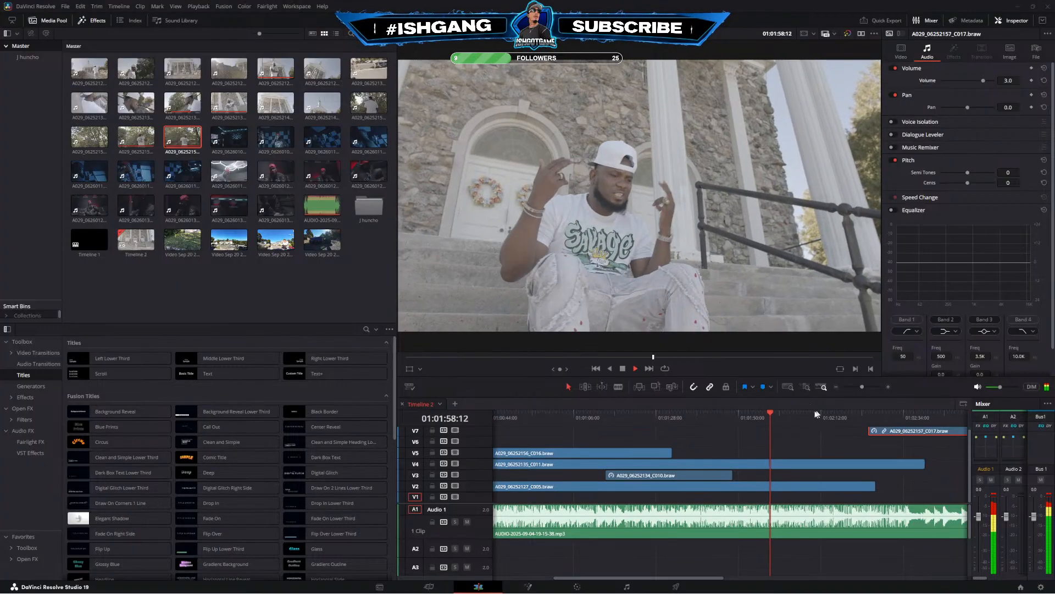
left_click(842, 417)
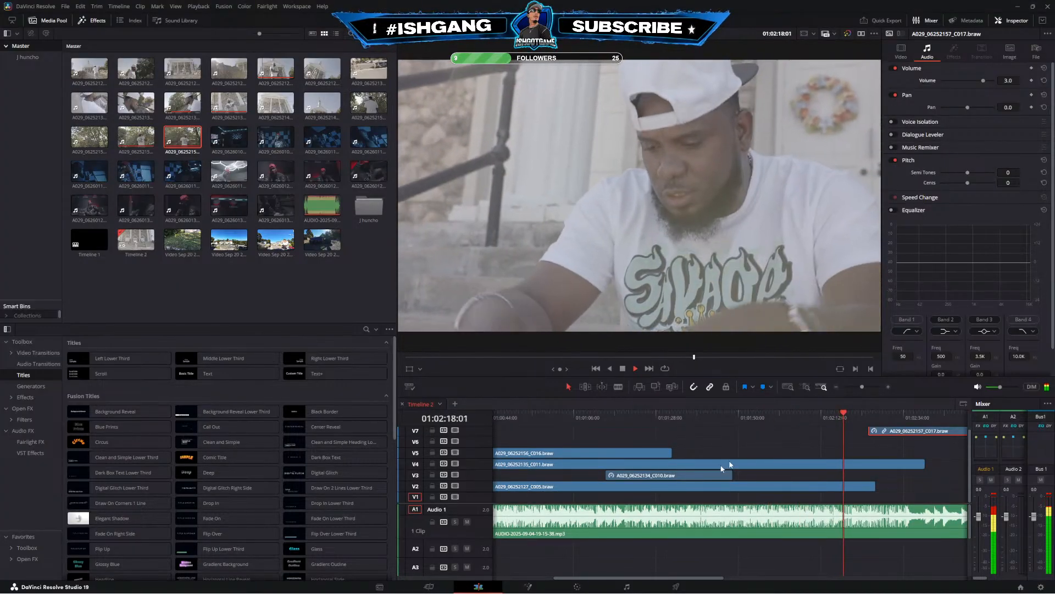
left_click_drag(652, 577, 696, 577)
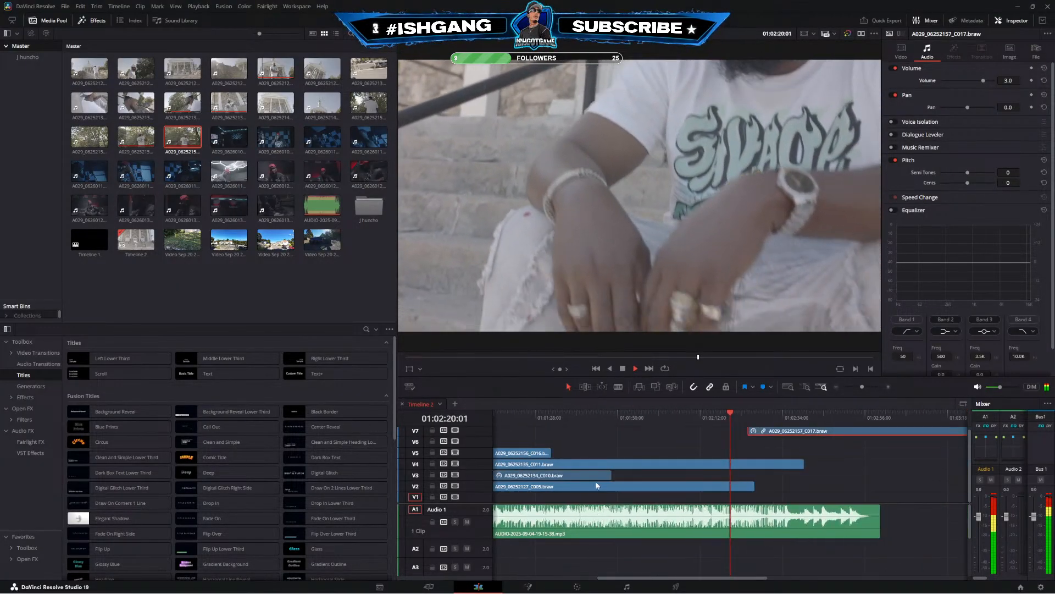
left_click_drag(607, 579, 514, 577)
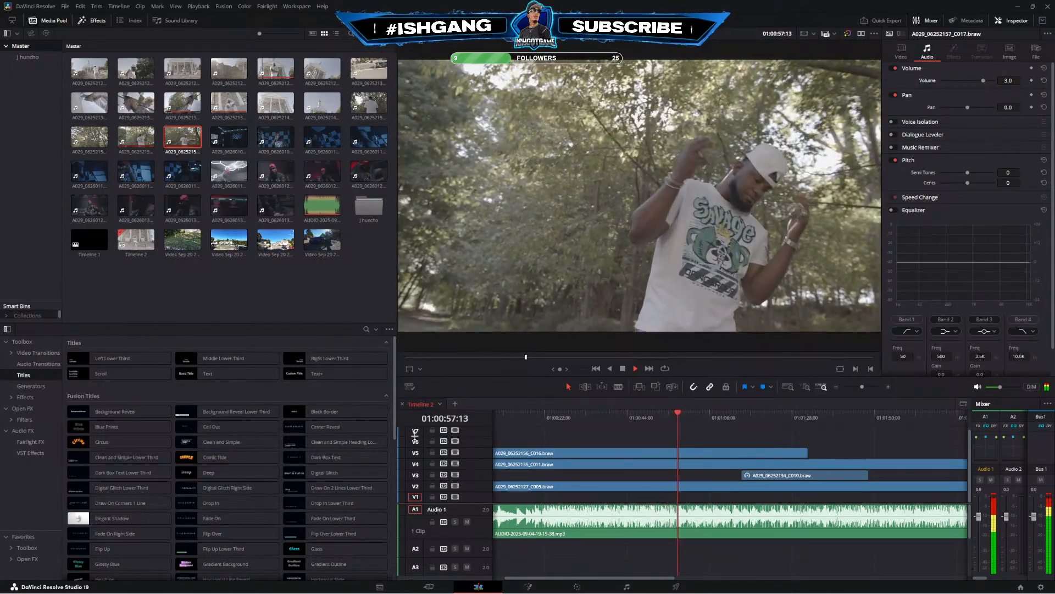
left_click(706, 417)
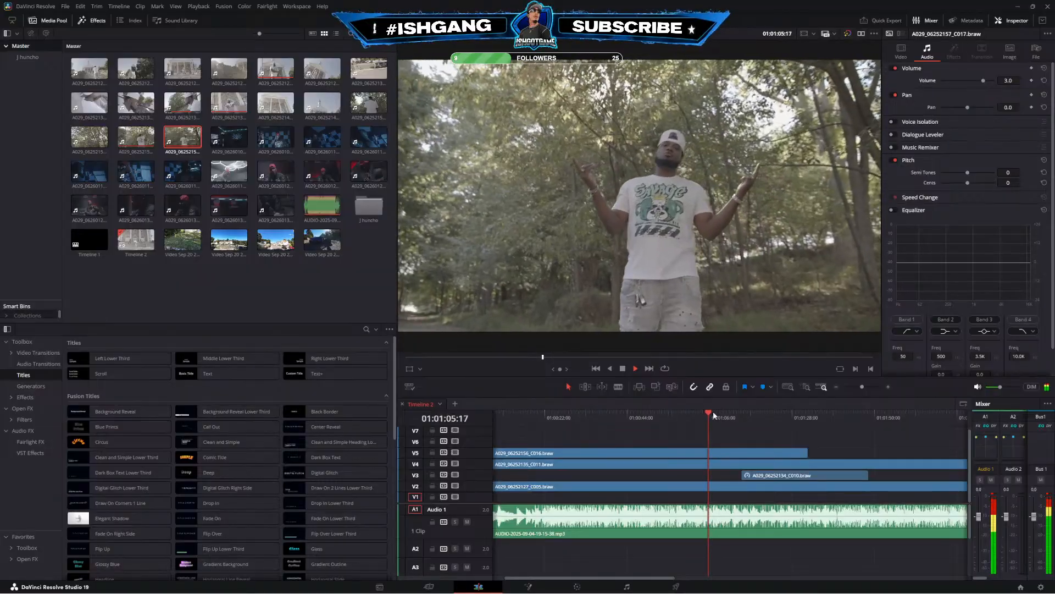
left_click(724, 416)
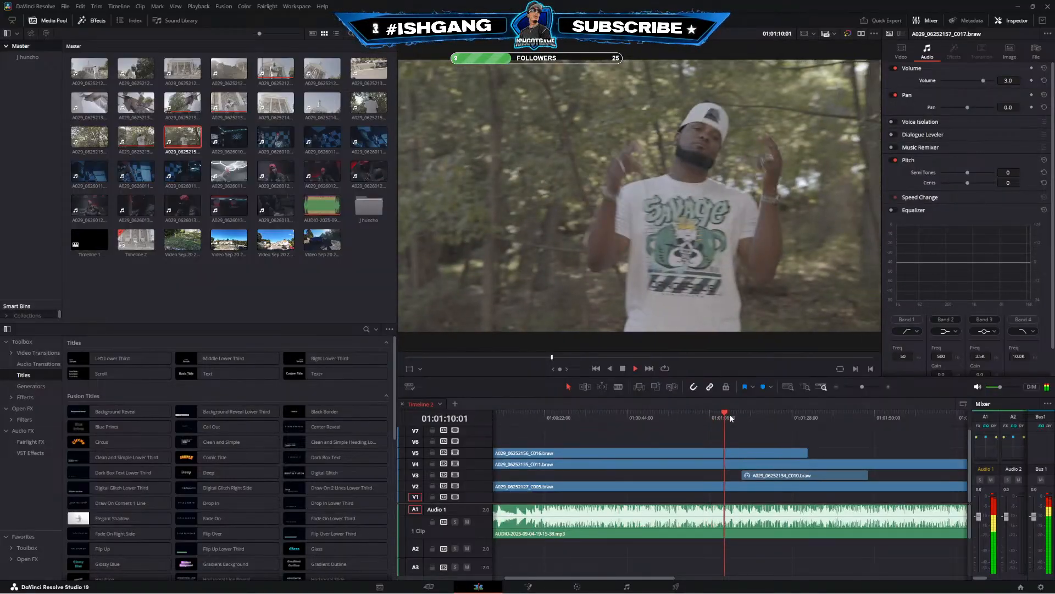
left_click_drag(767, 457, 649, 459)
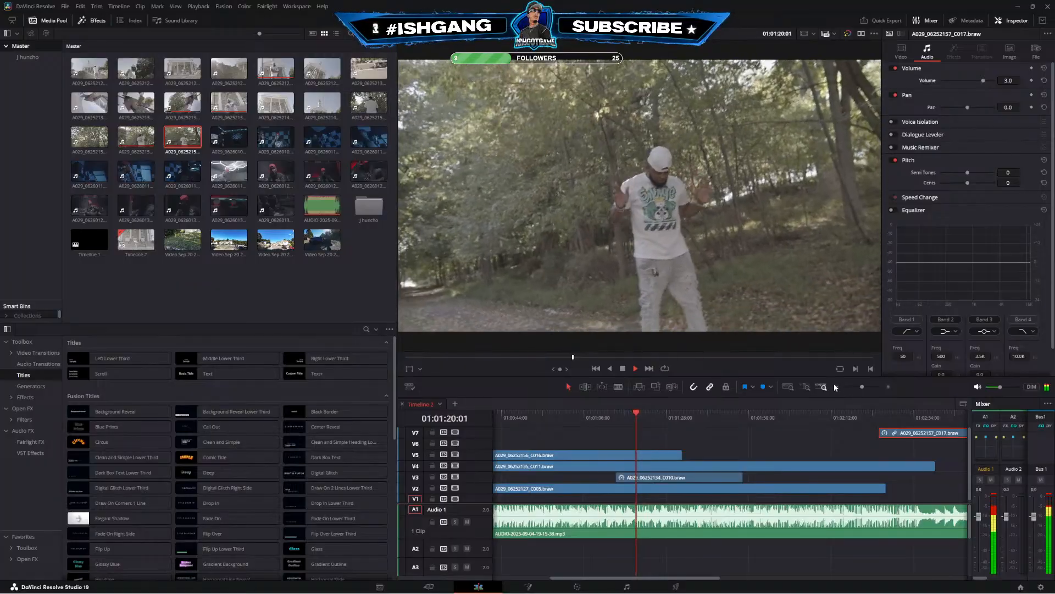
Move the C017 clip on V7 earlier so it starts at about 01:01:36
left_click(836, 387)
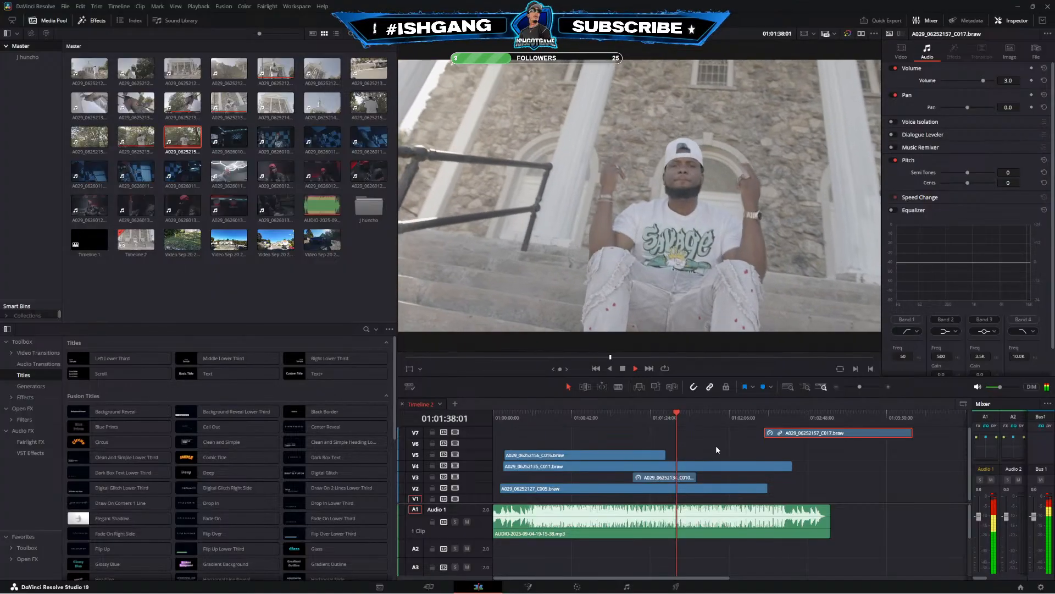
left_click(668, 416)
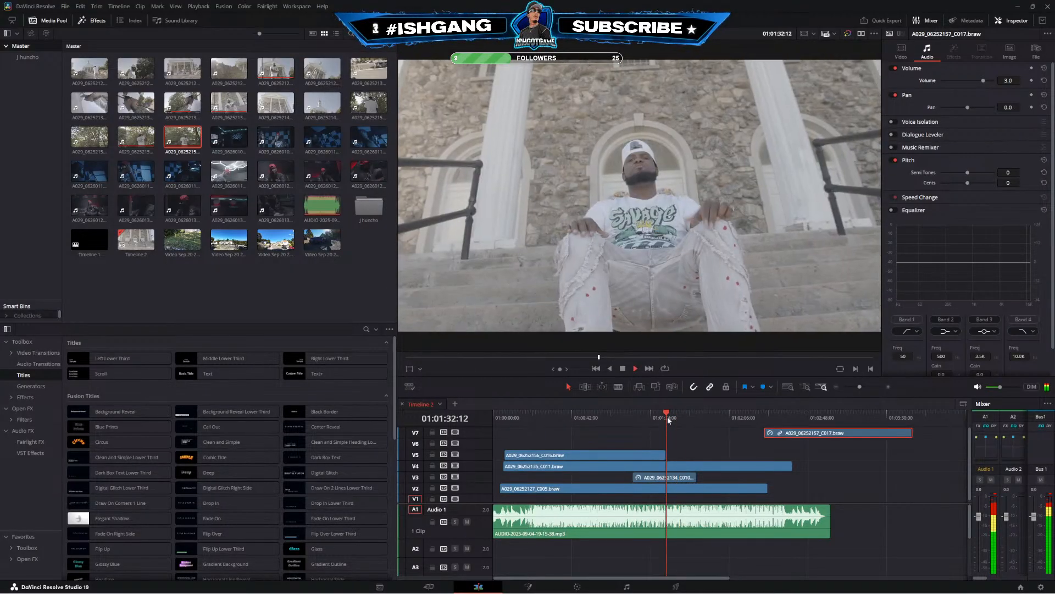
left_click_drag(780, 435, 686, 437)
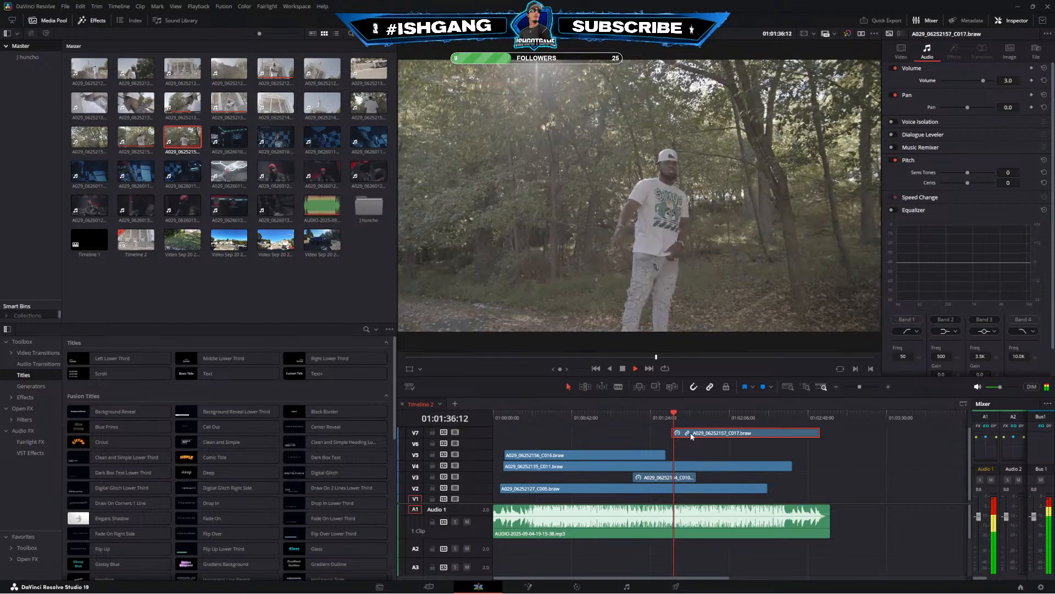
Raise the C017 clip's audio volume to 9.0 and shift the clip about 1 second later, replaying it with the song
left_click(888, 386)
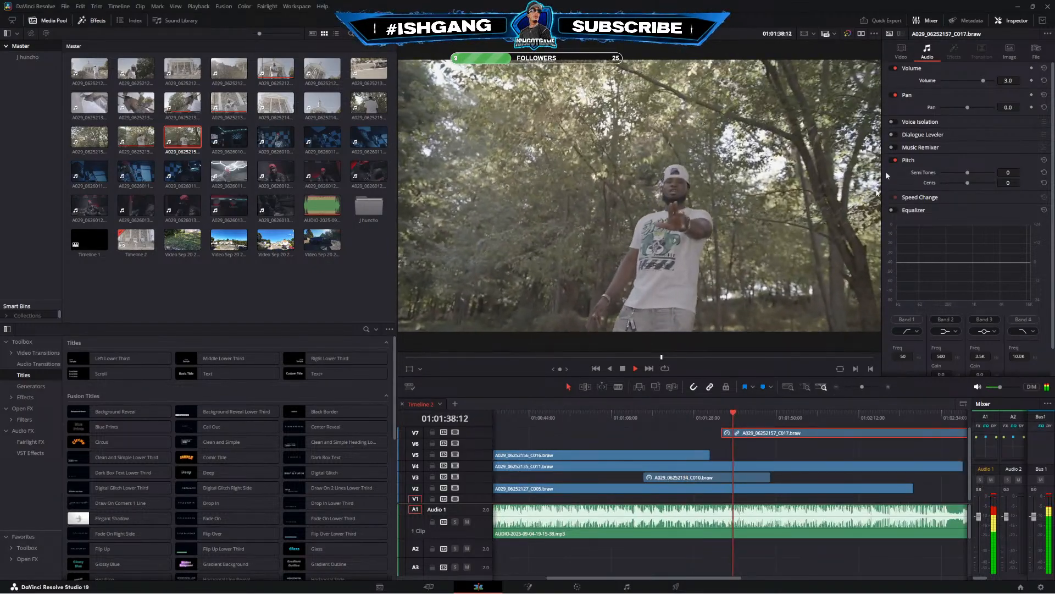
left_click_drag(1008, 81, 1023, 80)
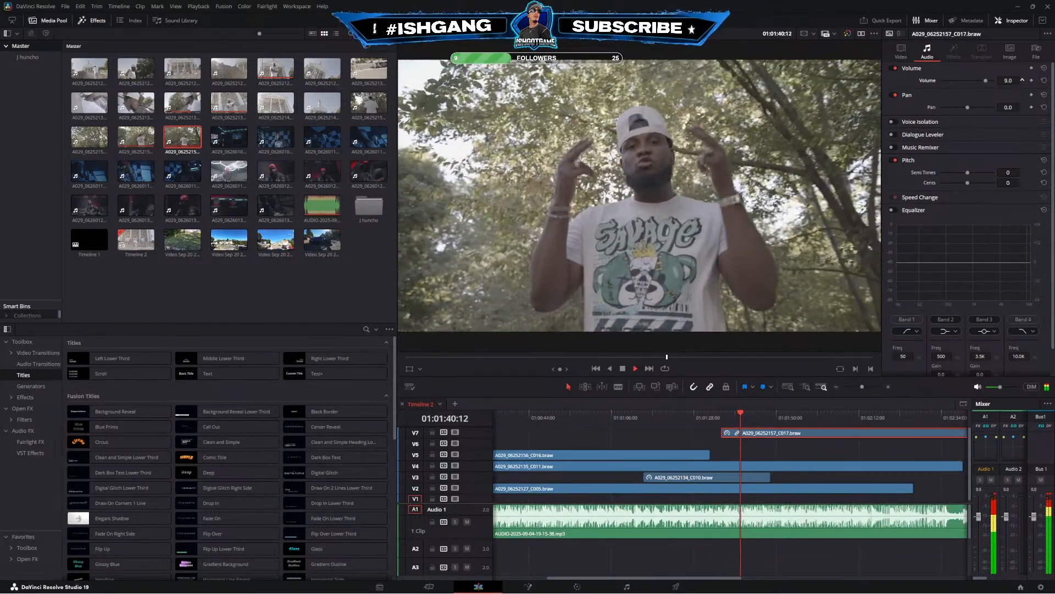
left_click_drag(740, 433, 746, 434)
left_click(715, 414)
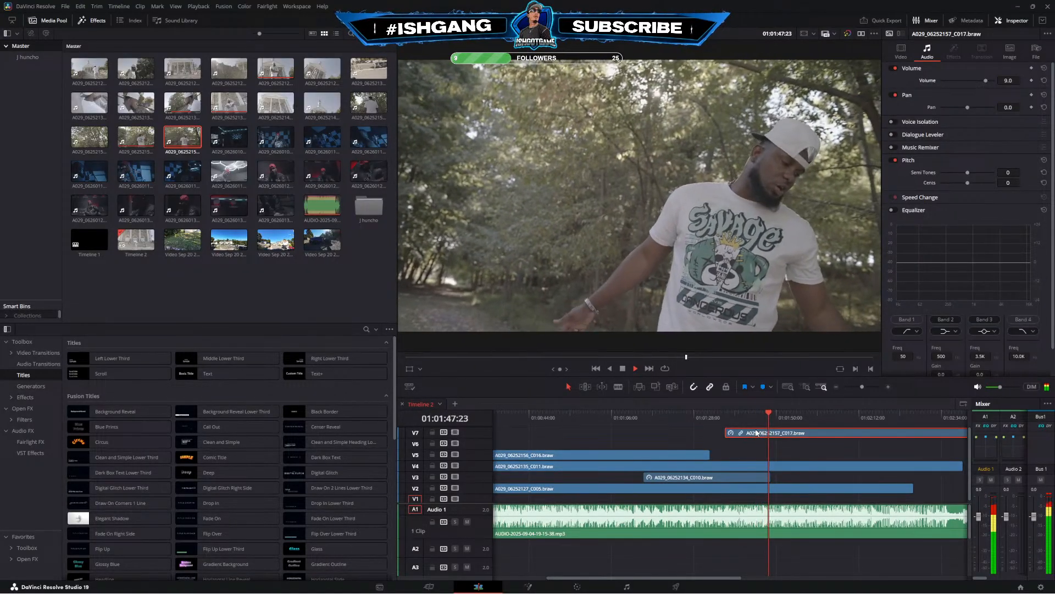
Unlink the C017 clip's video and audio, and delete its audio from track A7
right_click(774, 433)
left_click(792, 427)
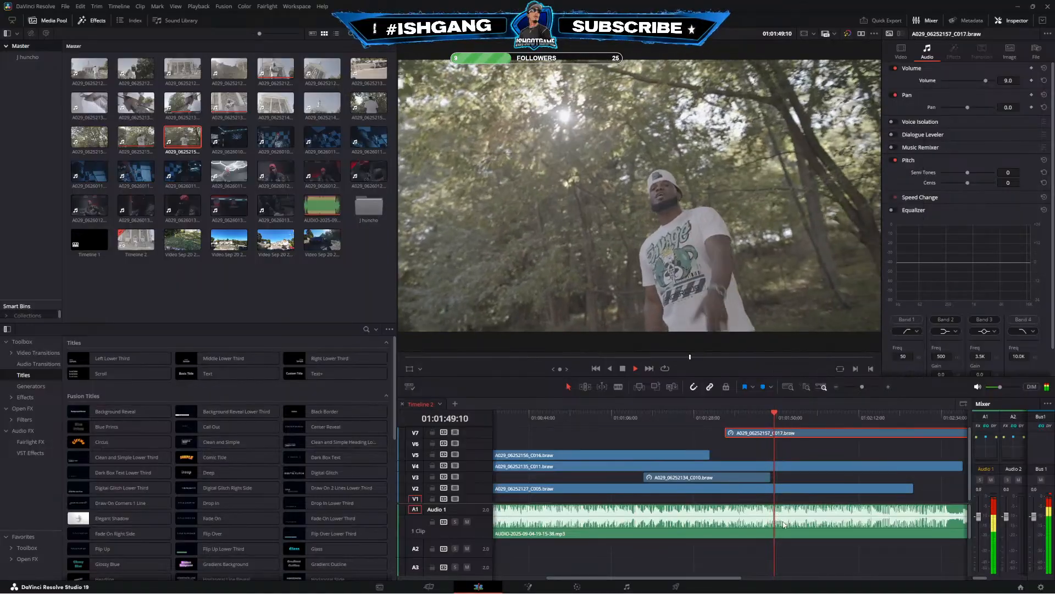
scroll(819, 544, "down", 4)
left_click(829, 568)
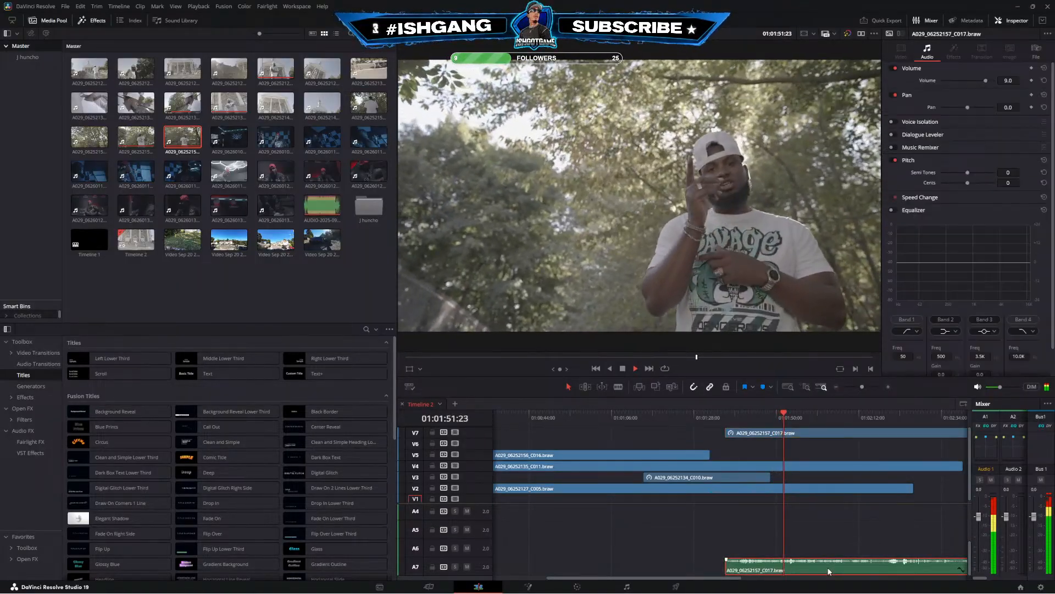
key("BackSpace")
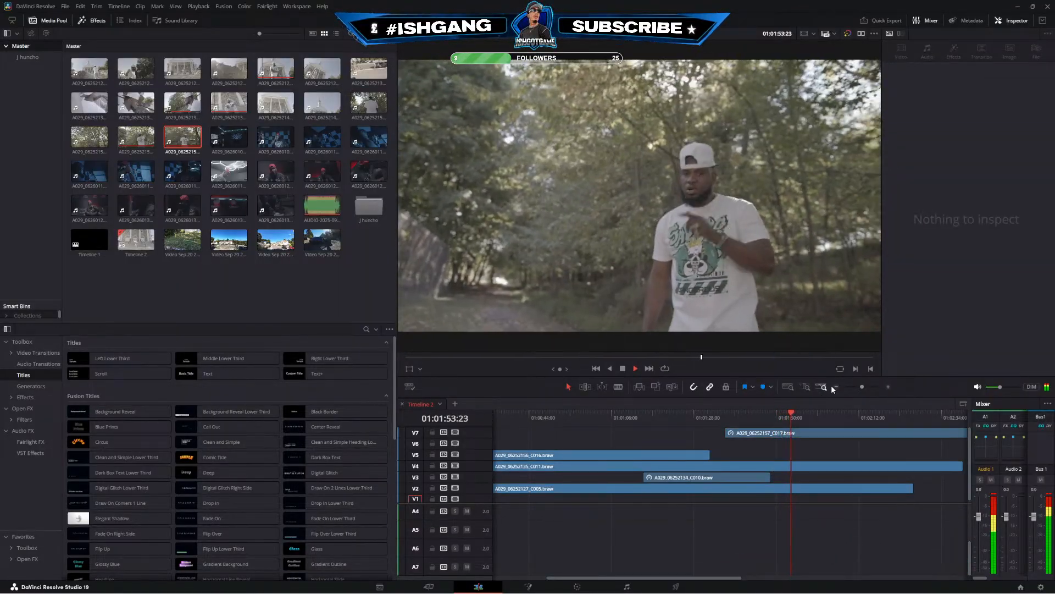
Move the C017 video clip from V7 down to V5 behind the C016 clip, keeping its timing, and stop playback
scroll(813, 418, "down", 2)
left_click(741, 432)
left_click_drag(716, 434, 717, 456)
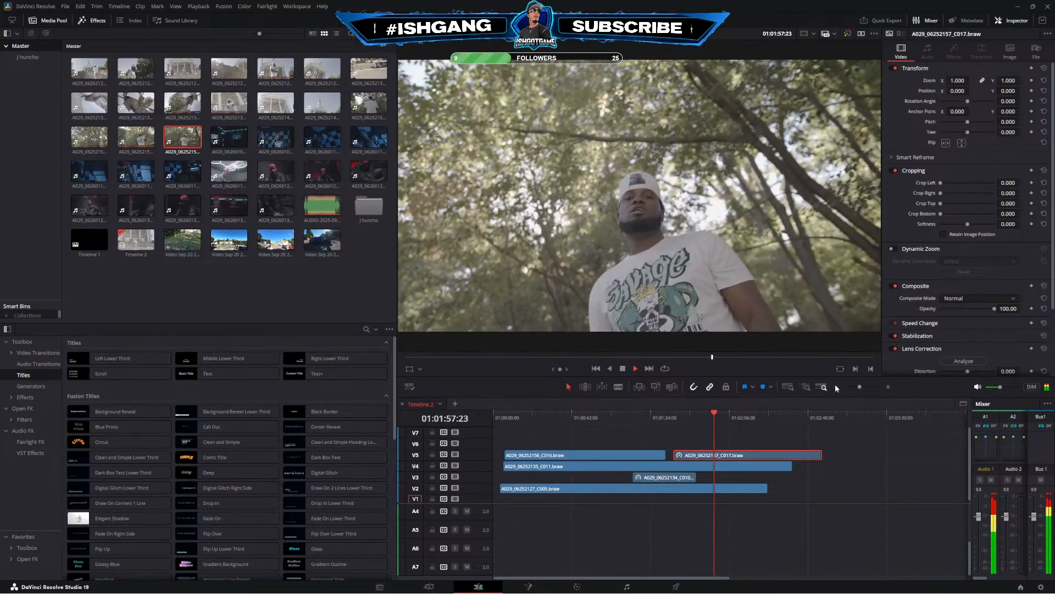
scroll(714, 437, "down", 2)
left_click(591, 437)
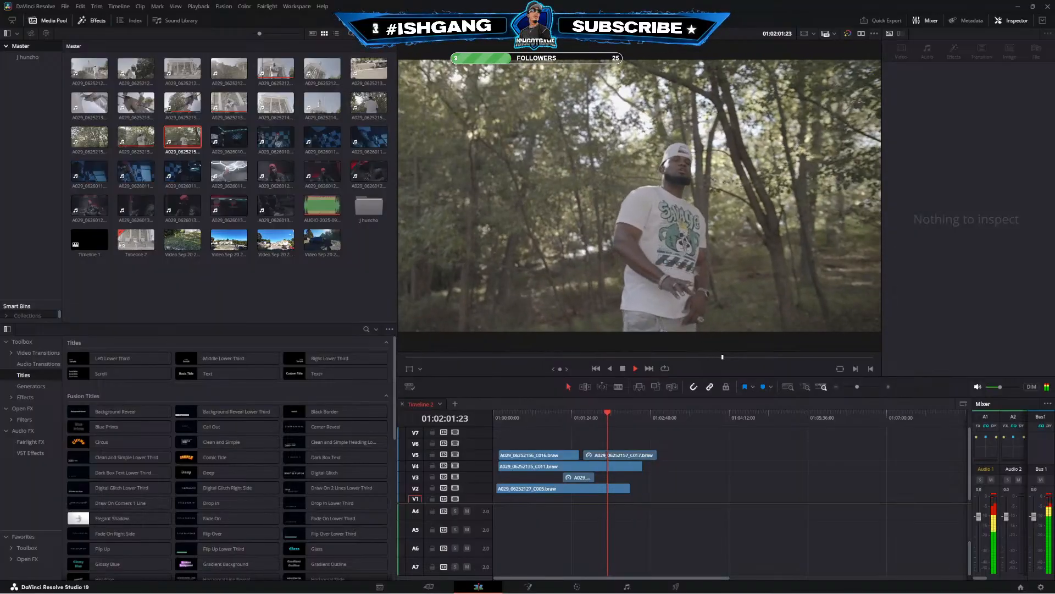
key("space")
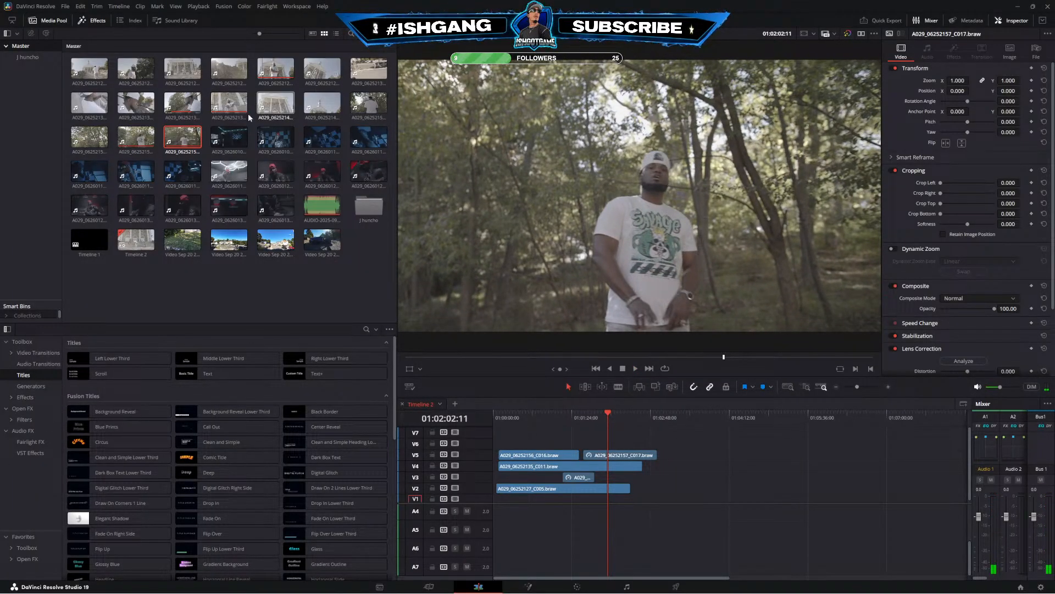
Preview the C018 studio clip from the media pool, skipping through it at several points
left_click(213, 145)
key("space")
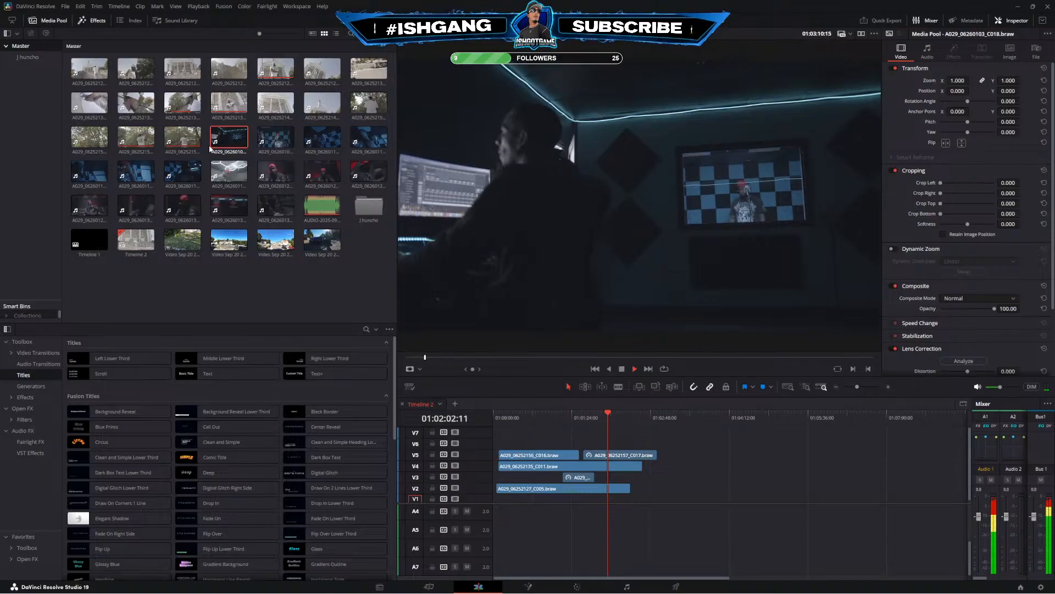
left_click(447, 358)
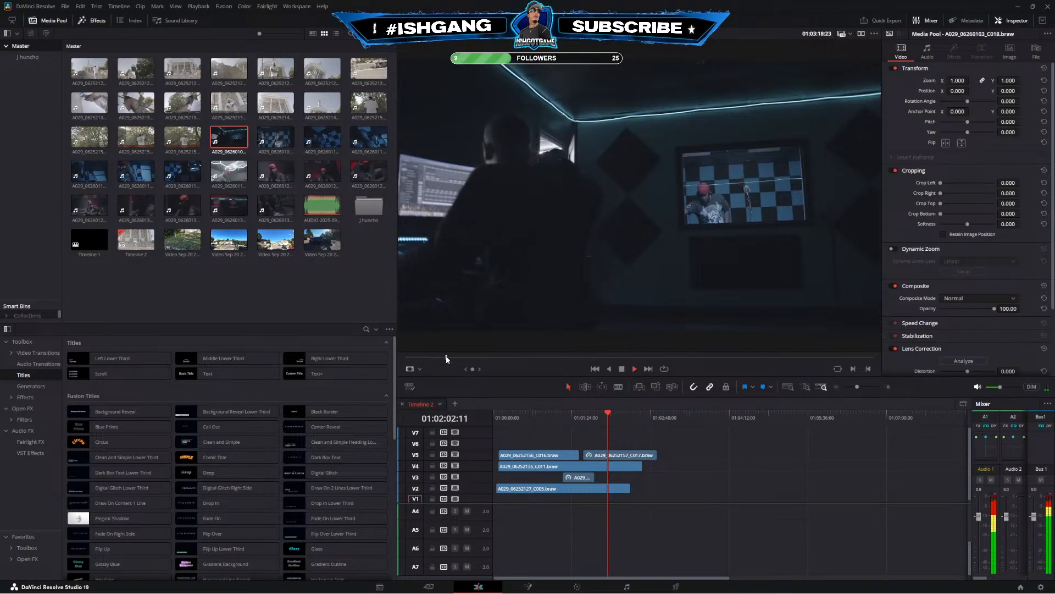
left_click(460, 357)
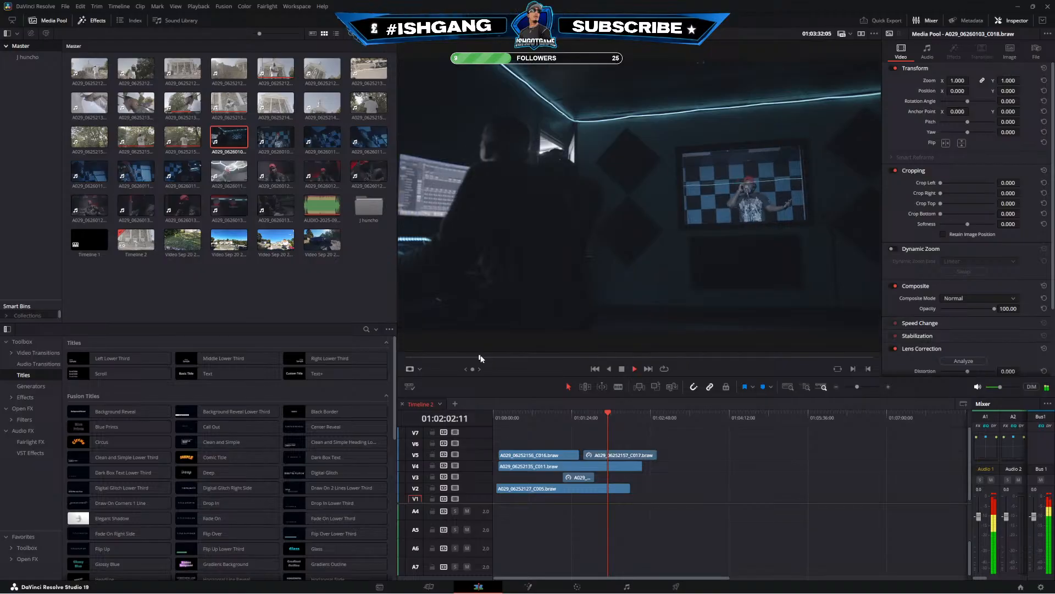
left_click(481, 358)
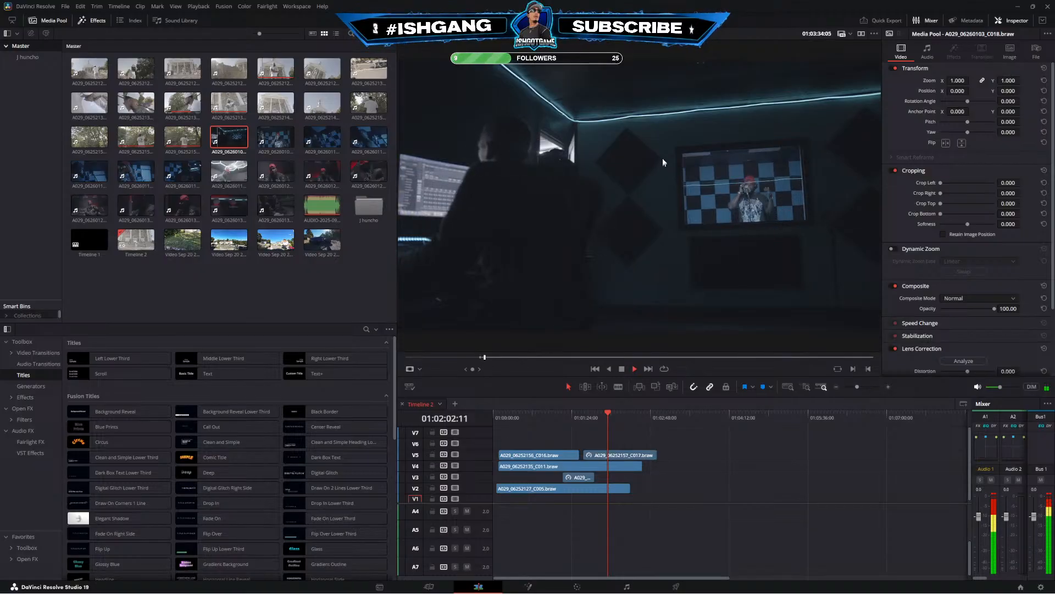
Place the C018 studio clip on V6 and auto-align it with the song by waveform, using track number 1
left_click_drag(598, 251, 554, 447)
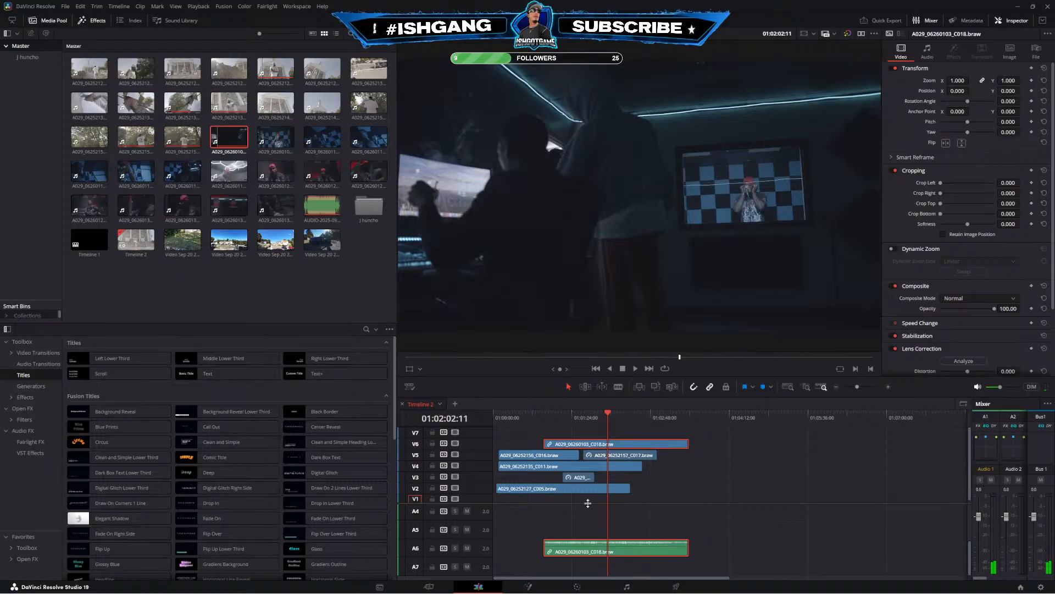
scroll(575, 522, "up", 3)
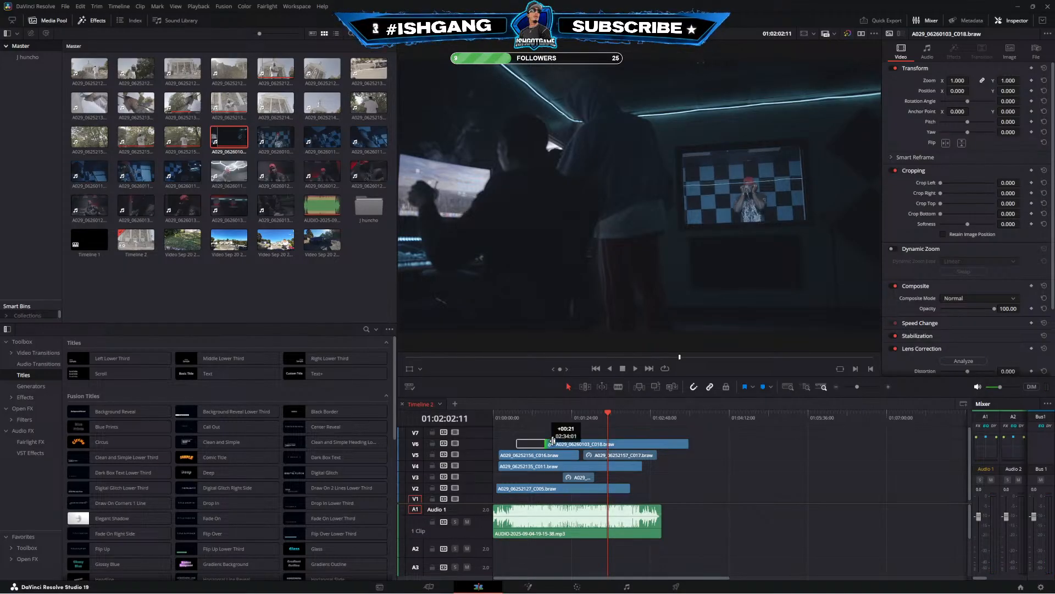
right_click(573, 524)
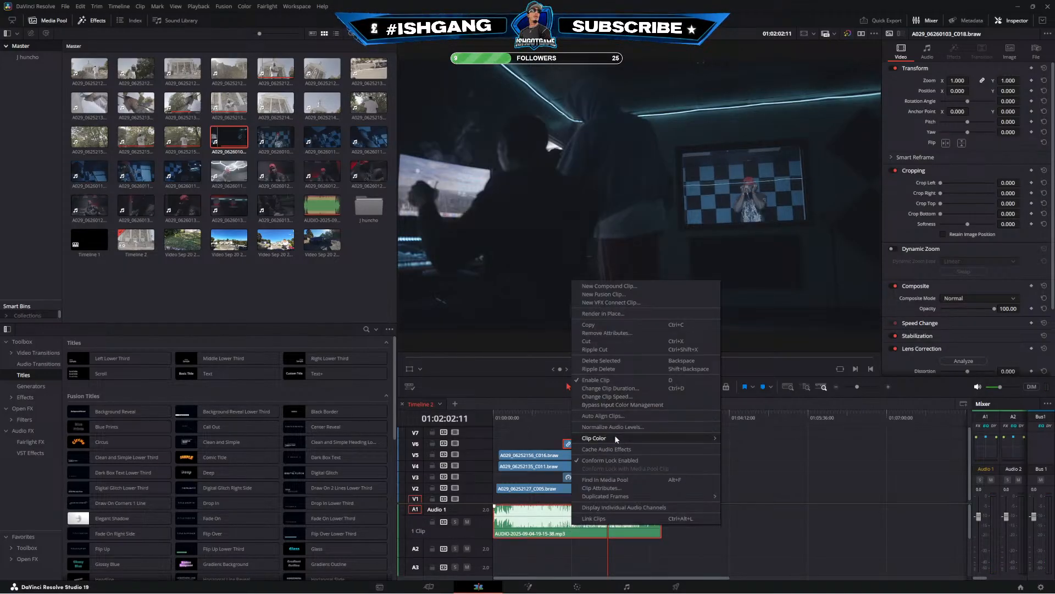
left_click(615, 416)
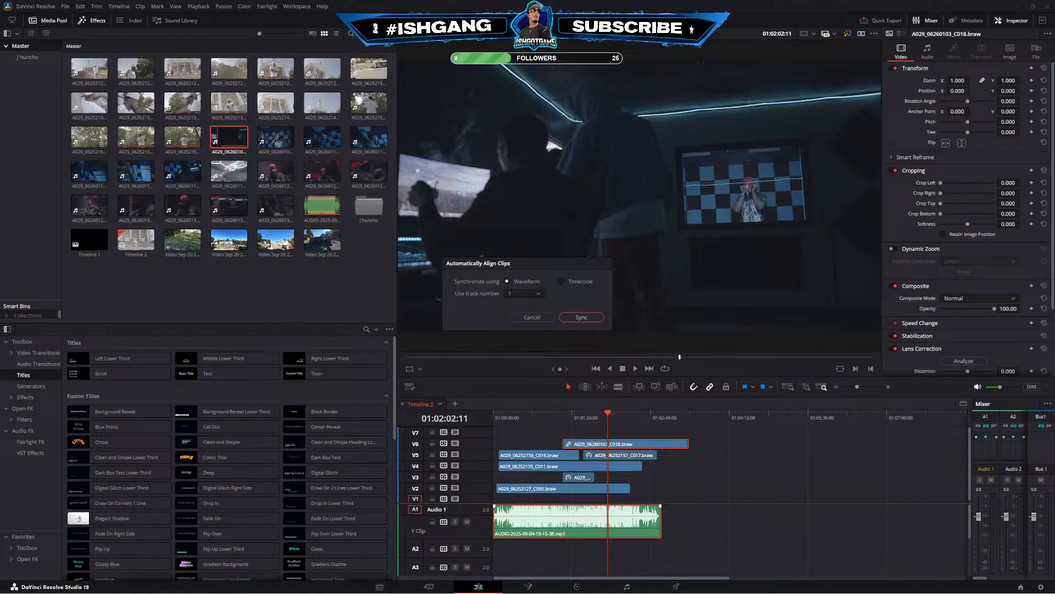
left_click(581, 317)
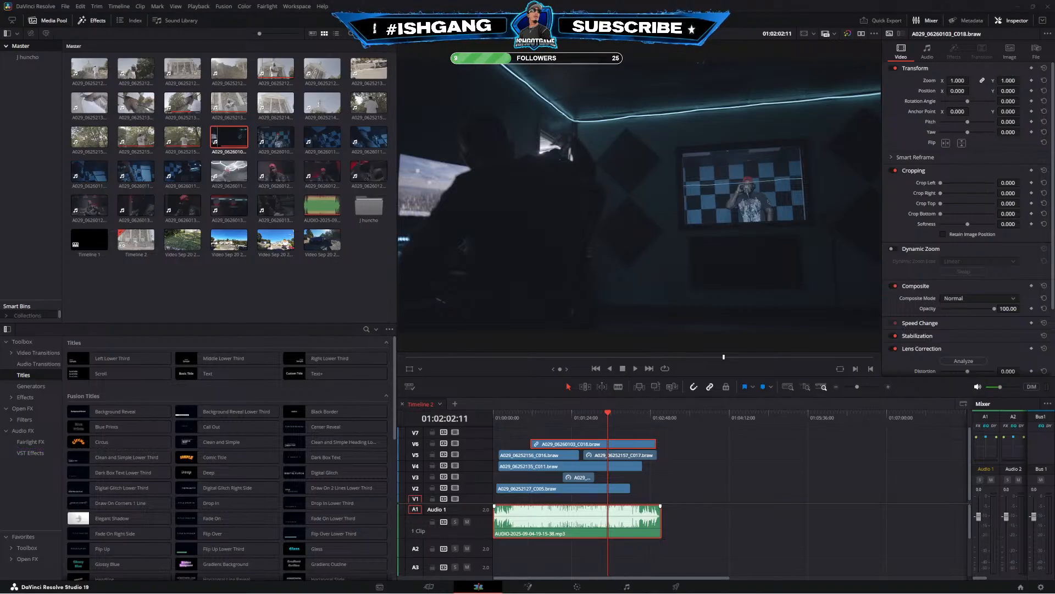
Play the C018 clip from about 01:00:47 with track A1 muted and unmuted to check its sync
left_click(525, 433)
left_click(538, 422)
key("space")
left_click(467, 522)
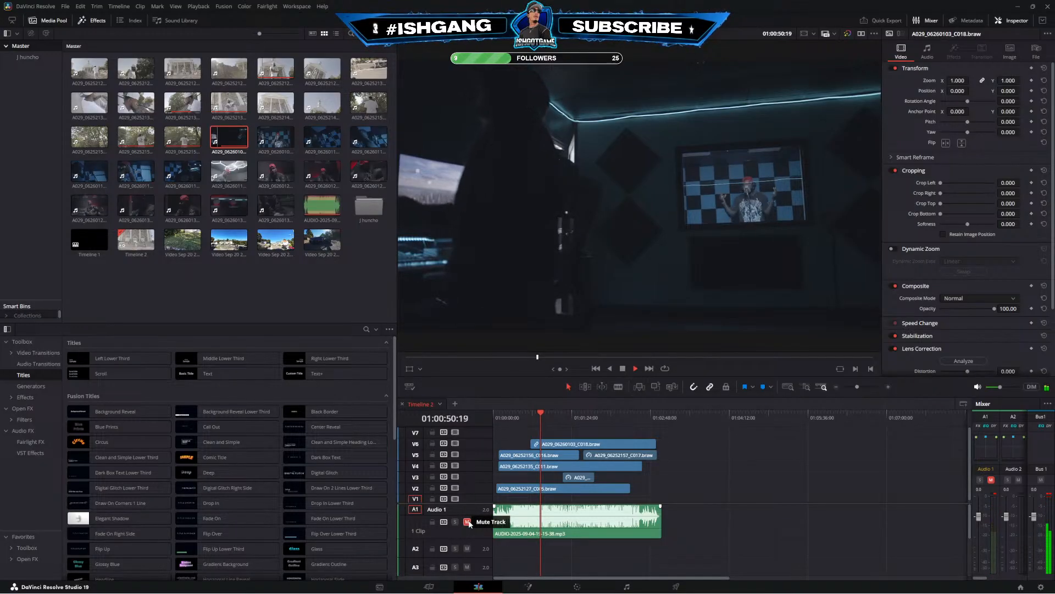
left_click(467, 522)
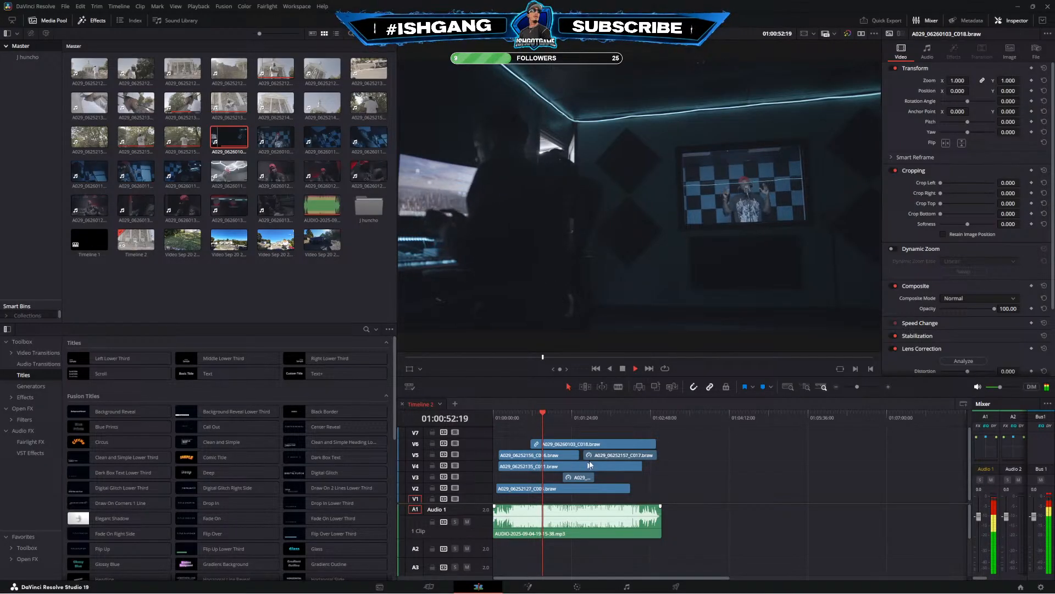
Unlink the C018 clip's video and audio, and delete its audio from track A6
right_click(647, 443)
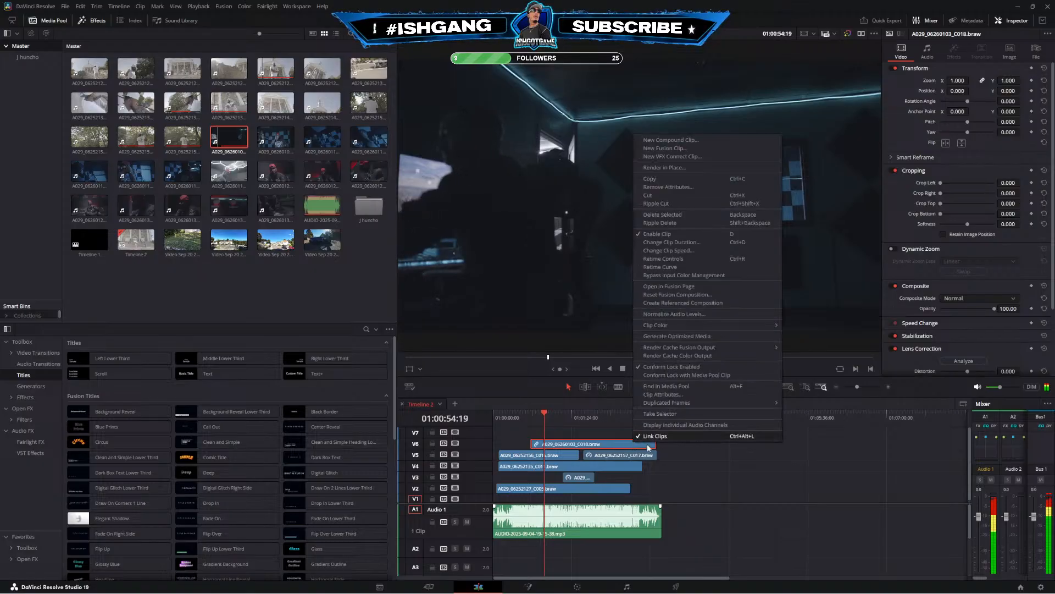
left_click(654, 437)
scroll(663, 510, "down", 3)
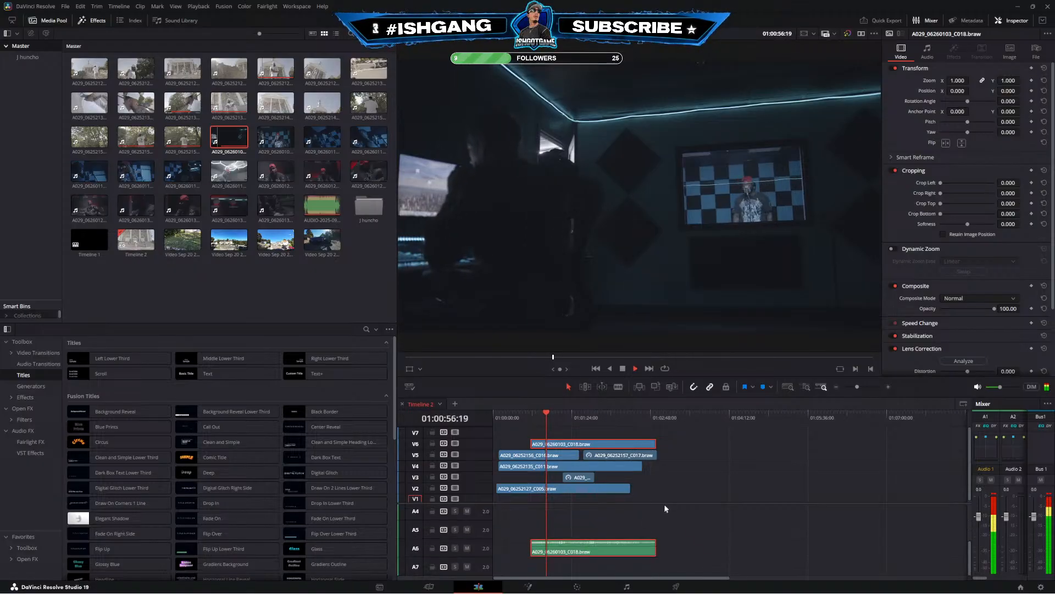
left_click(632, 525)
left_click(601, 548)
key("BackSpace")
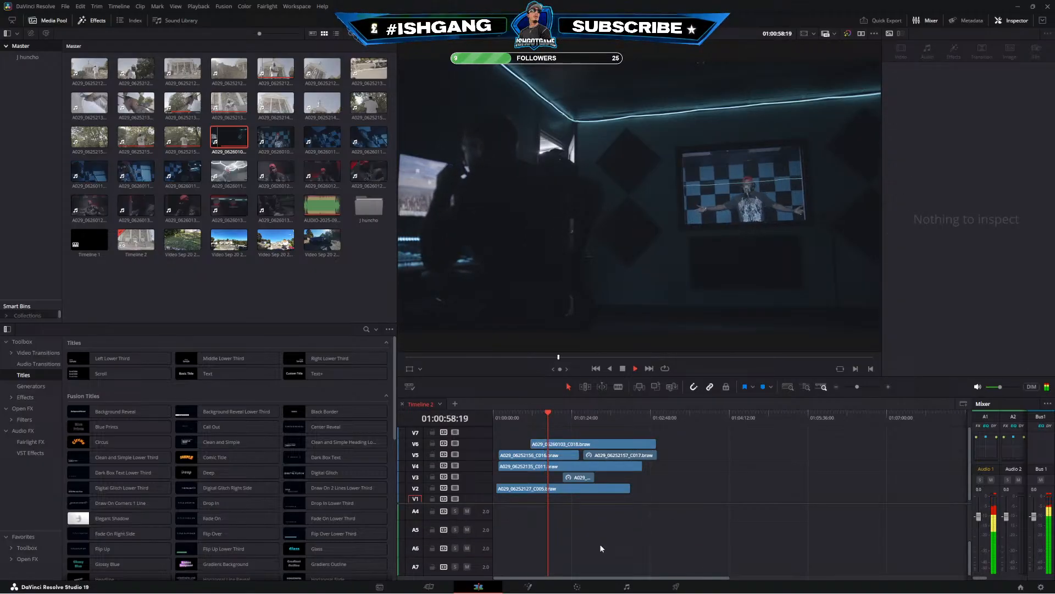
Stop playback, scrub the C018 clip to about 01:01:33 and return the playhead to about 01:00:33
key("space")
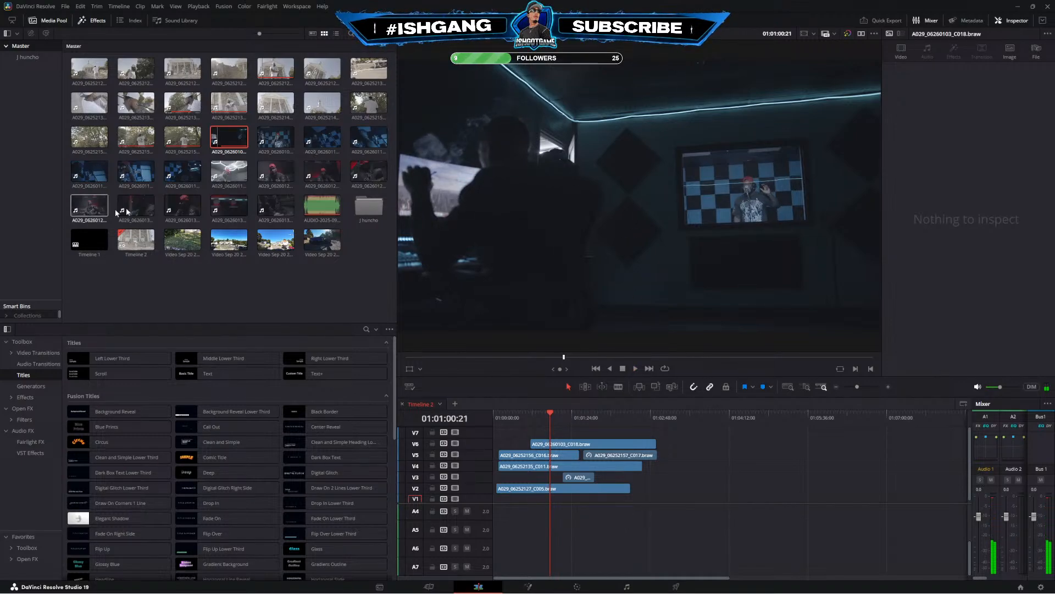
left_click_drag(580, 357, 649, 357)
left_click(524, 419)
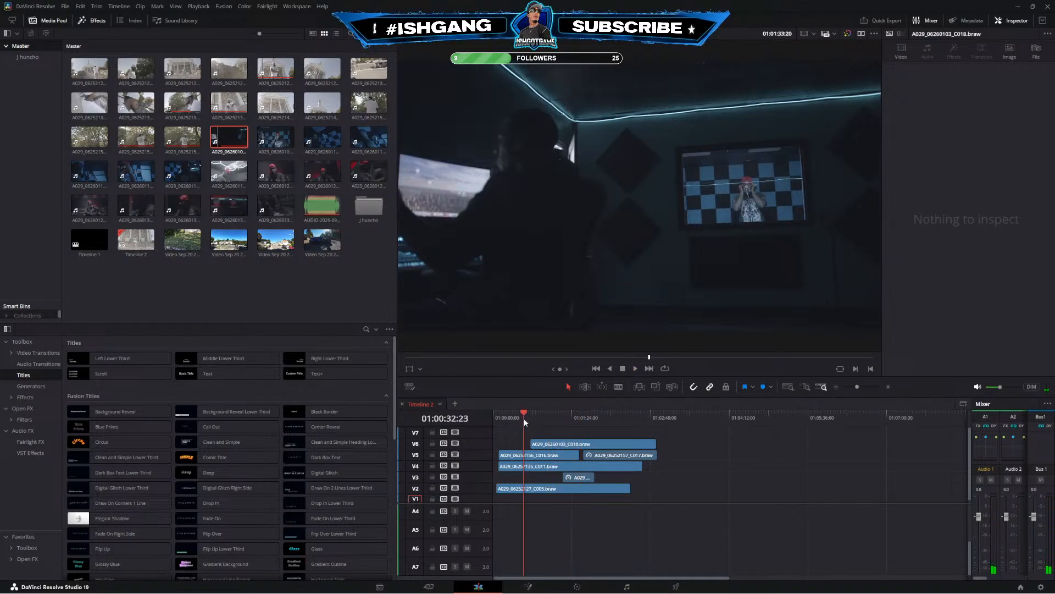
Move the playhead back to about 01:00:23 and preview the C019 studio clip, scrubbing back to its beginning
left_click_drag(525, 421, 517, 421)
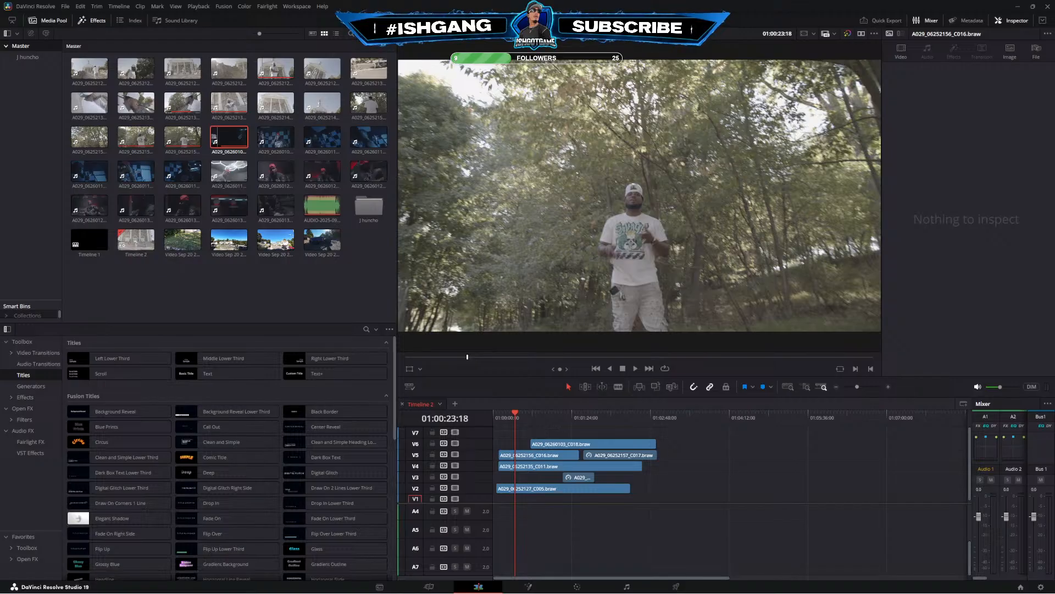
left_click(273, 140)
key("space")
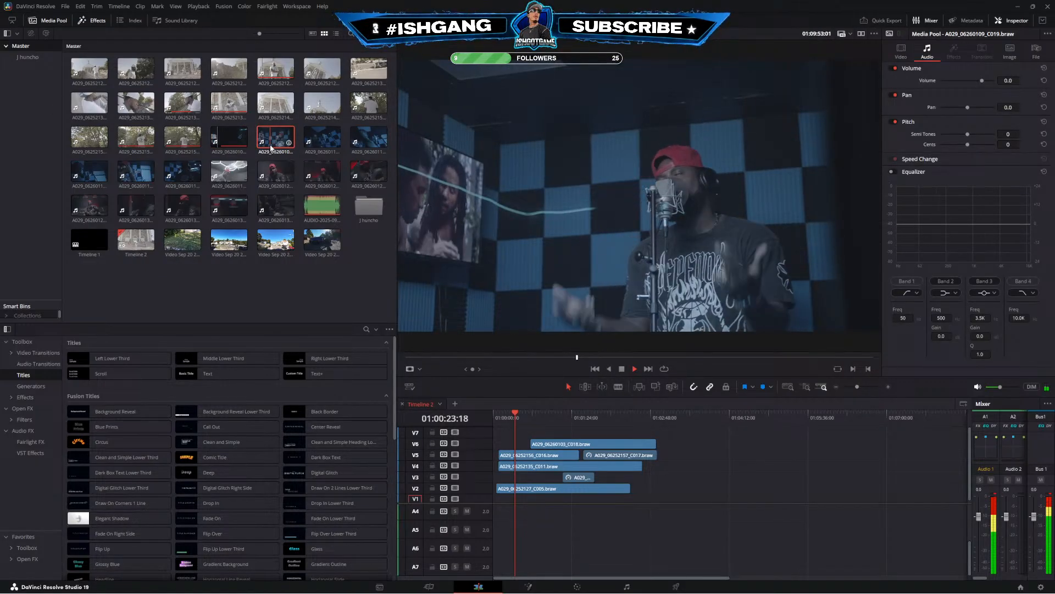
left_click_drag(601, 356, 559, 359)
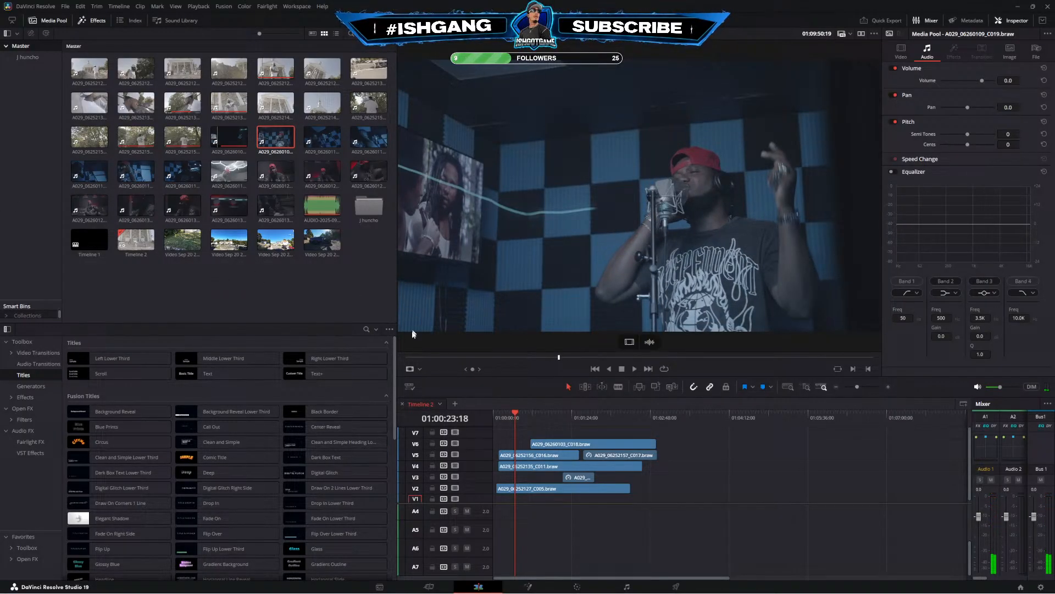
left_click_drag(552, 358, 385, 353)
key("space")
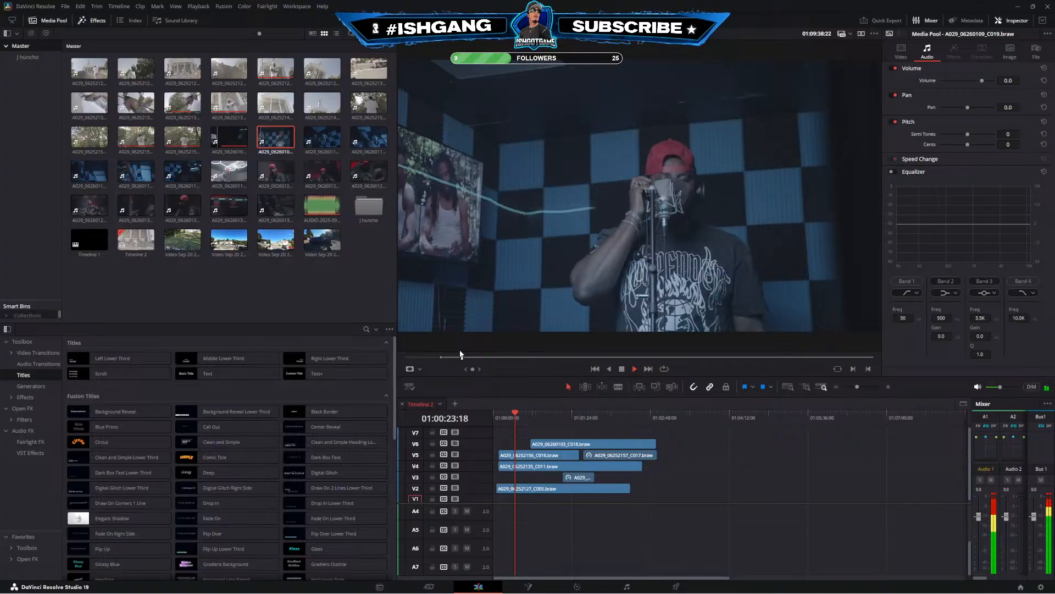
Place the C019 studio clip on V7 and auto-align it with the song on A1
left_click_drag(538, 294, 580, 438)
scroll(578, 510, "up", 3)
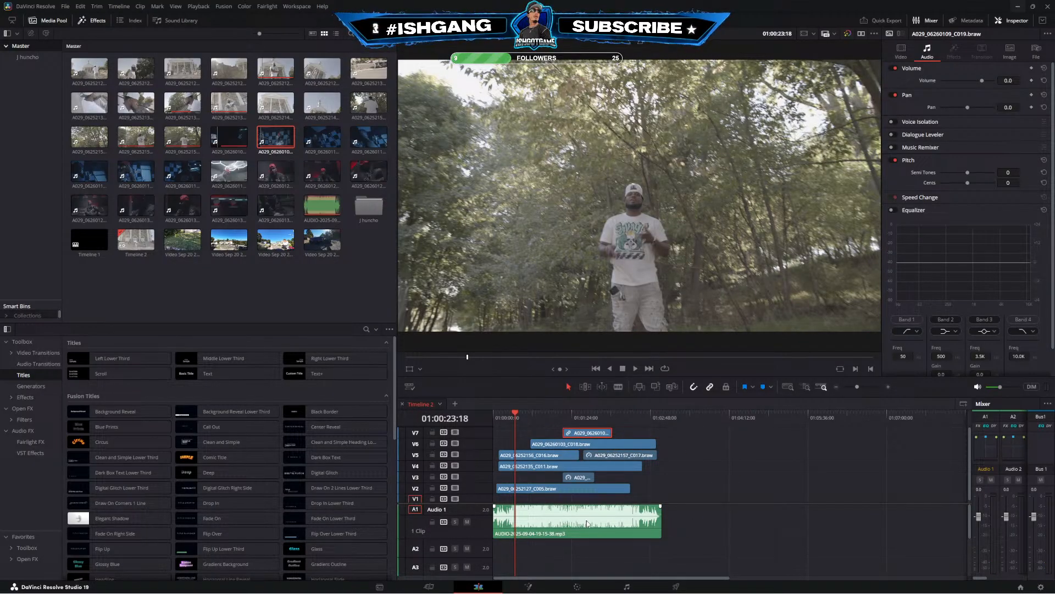
left_click(588, 526, "ctrl")
right_click(588, 526)
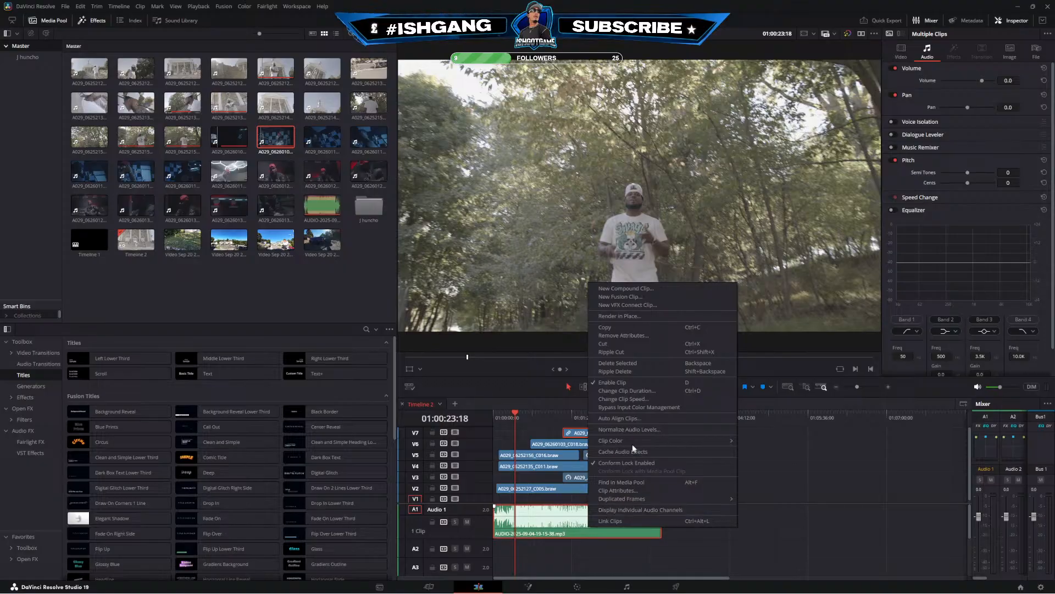
left_click(632, 419)
left_click(584, 316)
Unlink the C019 clip's video and audio, and delete its audio from the timeline
left_click(642, 437)
left_click(630, 434)
right_click(630, 434)
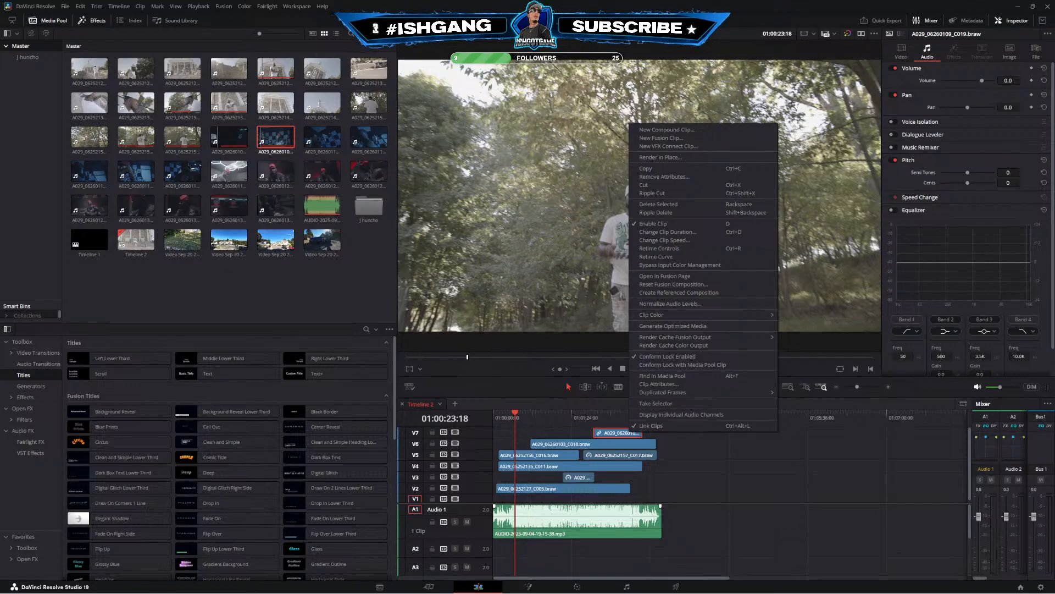
left_click(630, 538)
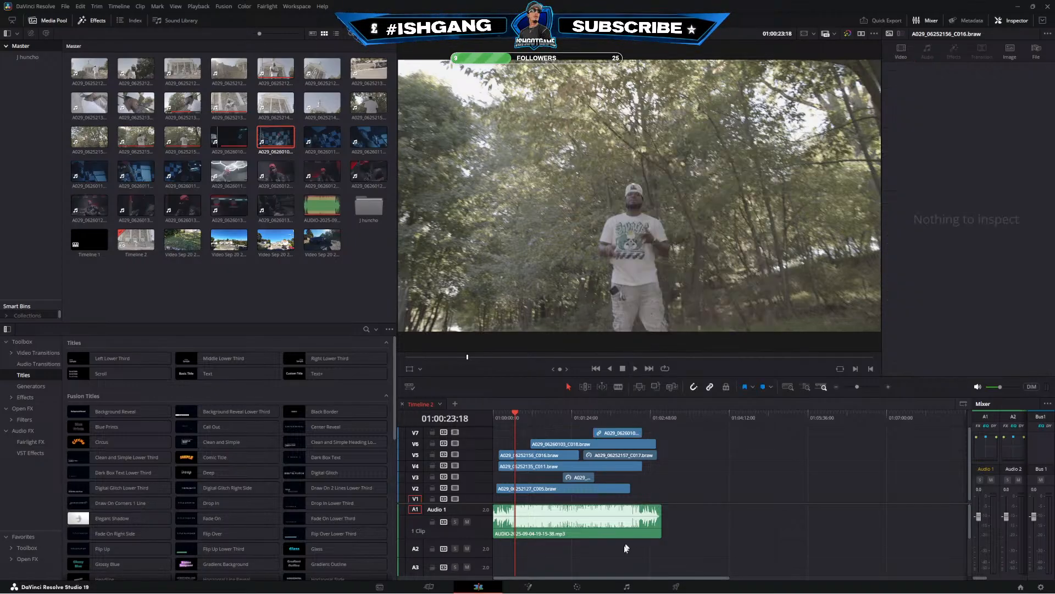
scroll(620, 559, "down", 3)
left_click(616, 566)
right_click(620, 566)
left_click(631, 562)
right_click(626, 569)
left_click(634, 564)
left_click(622, 566)
key("BackSpace")
Return the playhead to the timeline start and save the project as 2025
left_click_drag(531, 417, 403, 402)
key("ctrl+s")
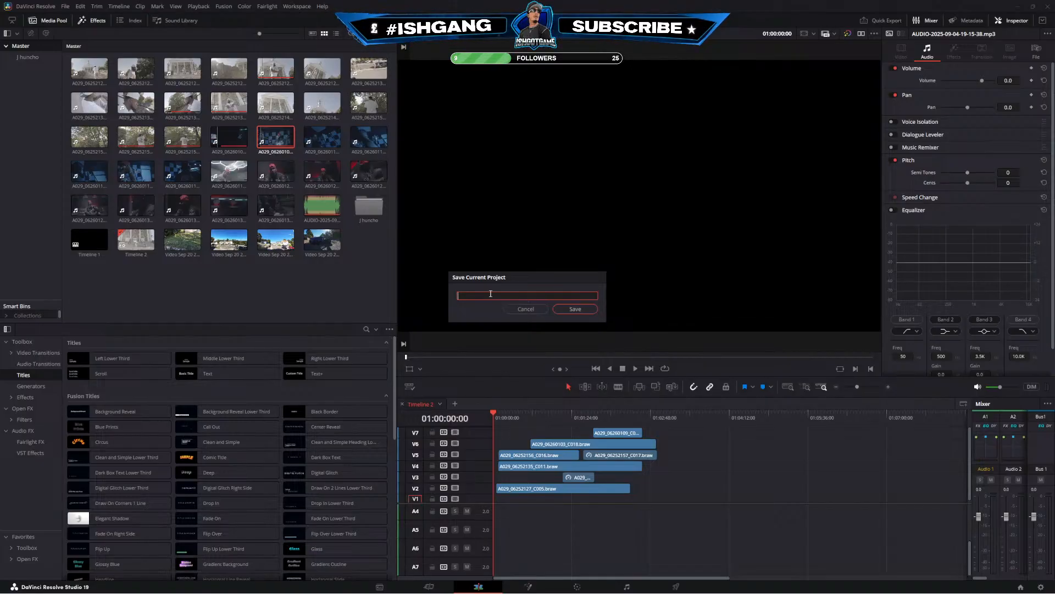
type("2025")
key("Return")
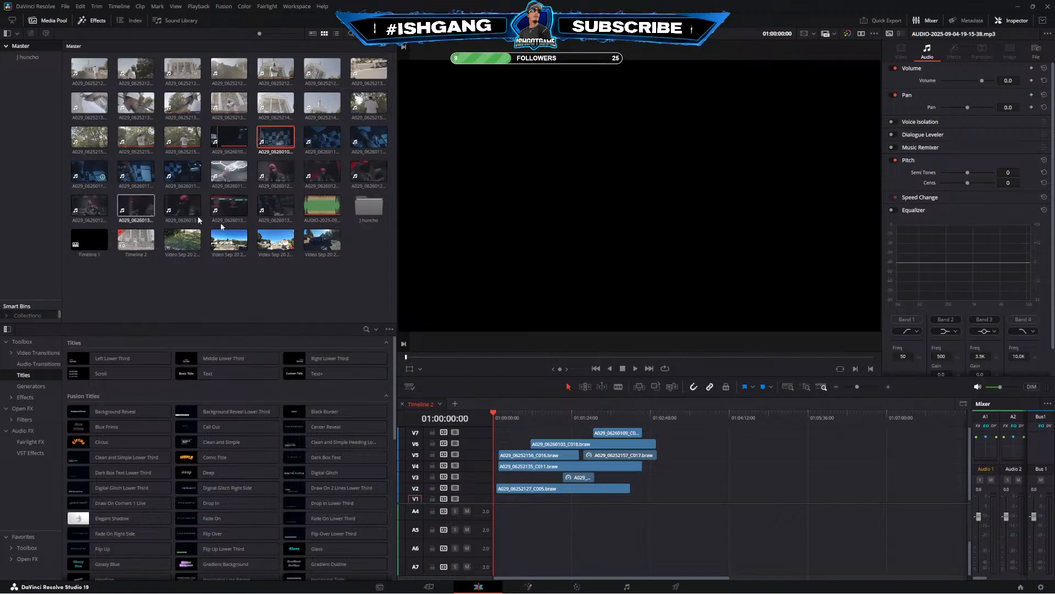
Move the playhead to about 01:00:20 and preview the C020 studio clip, skimming from its beginning to near its end
left_click(513, 420)
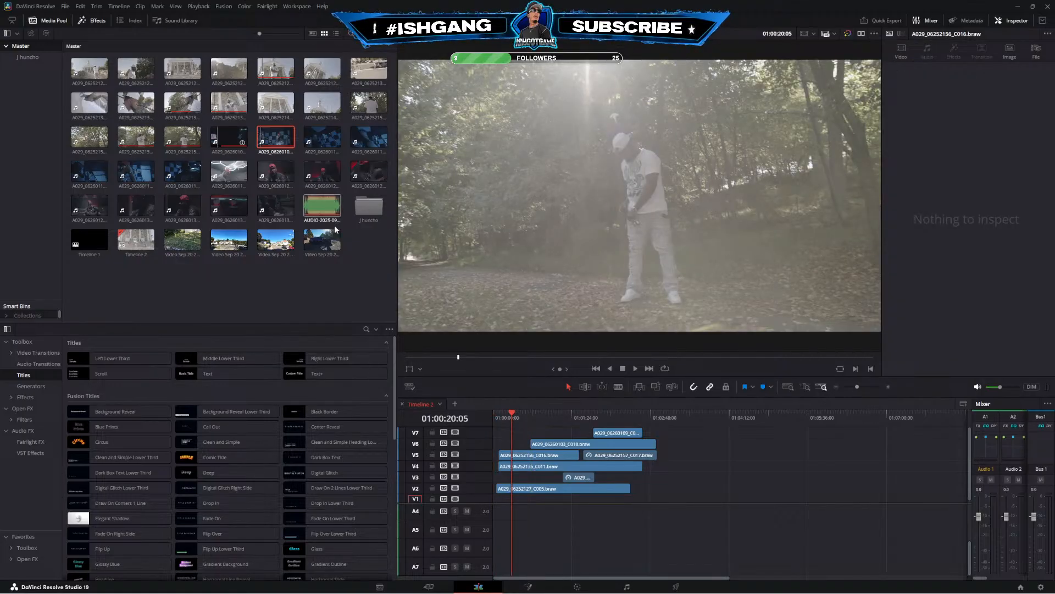
double_click(332, 147)
key("space")
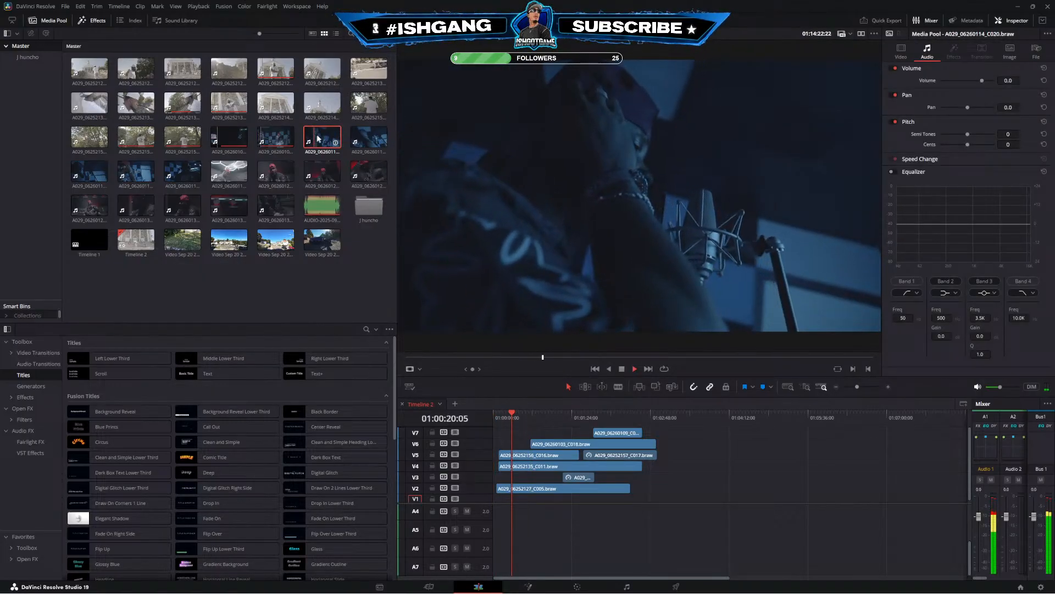
left_click_drag(476, 357, 430, 357)
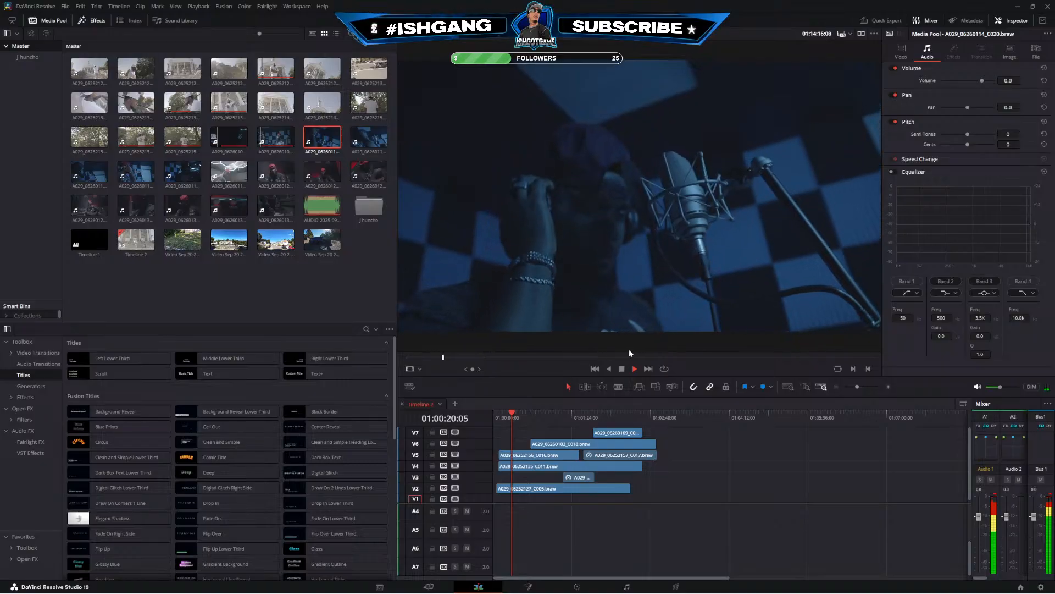
left_click_drag(638, 357, 850, 357)
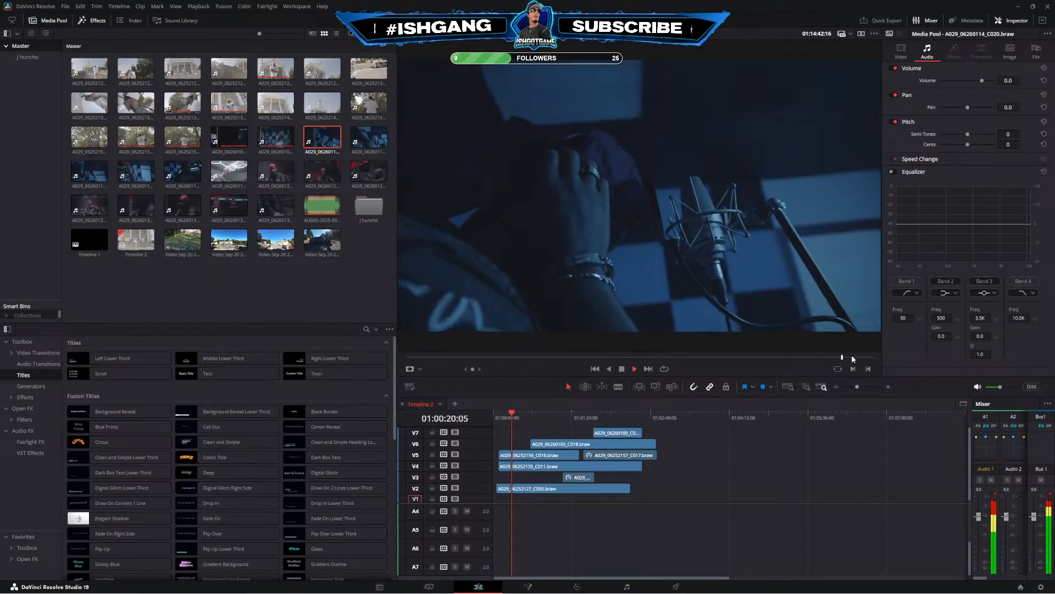
left_click(521, 357)
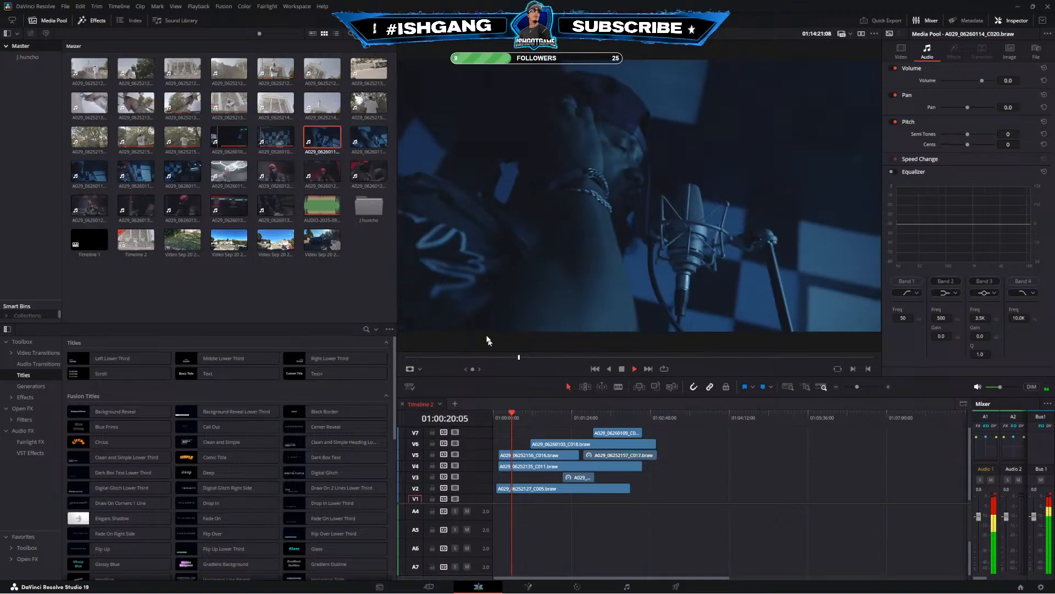
Preview the opening seconds of the C021 studio clip, replaying it from its start
left_click(361, 133)
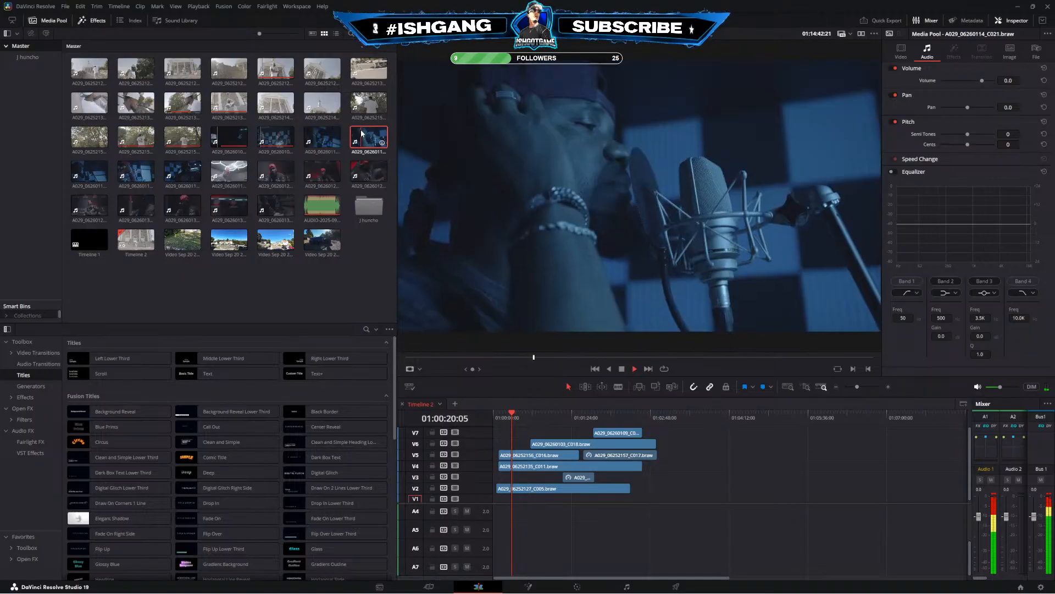
left_click(430, 358)
key("space")
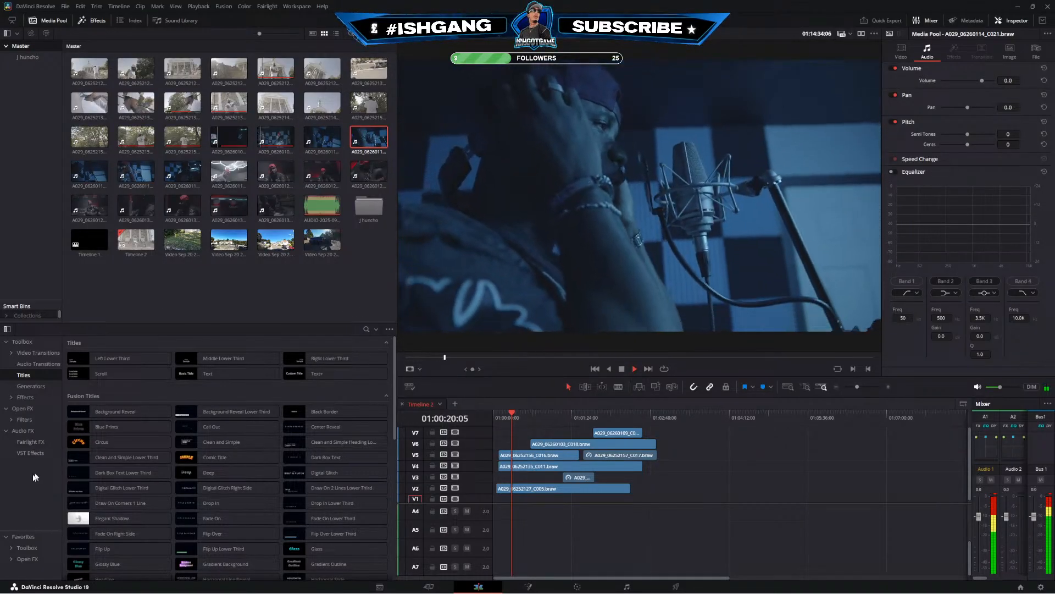
left_click(420, 359)
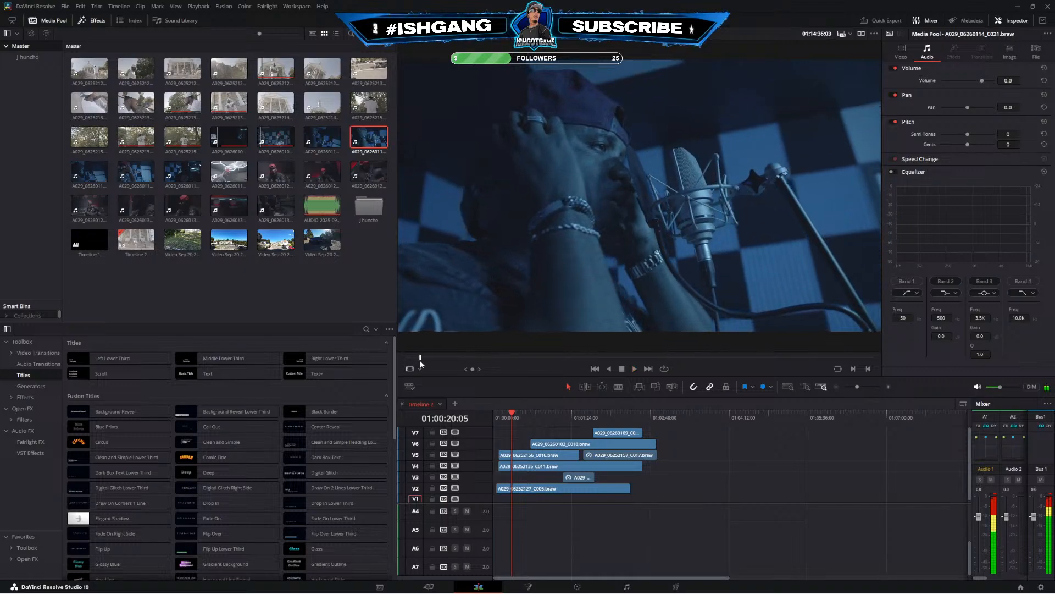
left_click(407, 357)
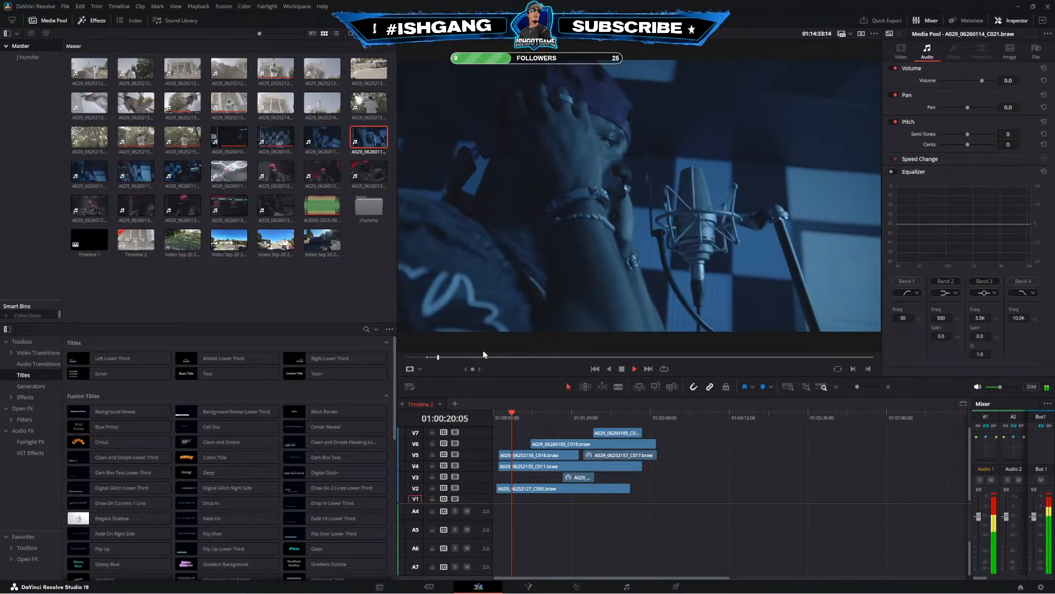
Place the C021 studio clip on V9 at about 01:00:20 and try to auto-align it with the song on A1
left_click_drag(525, 332, 677, 473)
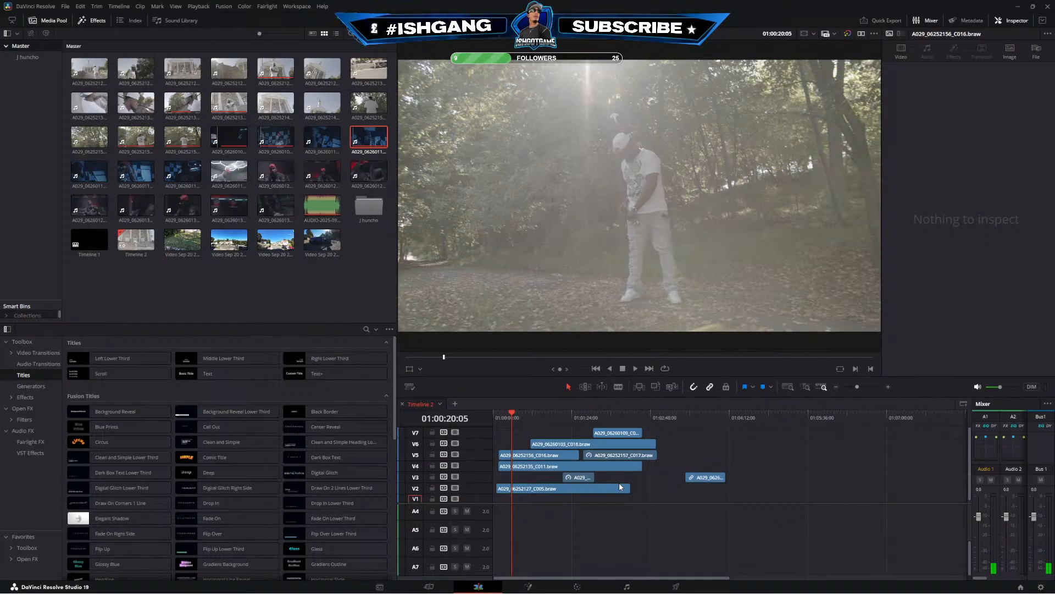
left_click_drag(718, 479, 548, 428)
scroll(549, 552, "up", 3)
right_click(548, 531)
left_click(654, 409)
left_click(575, 317)
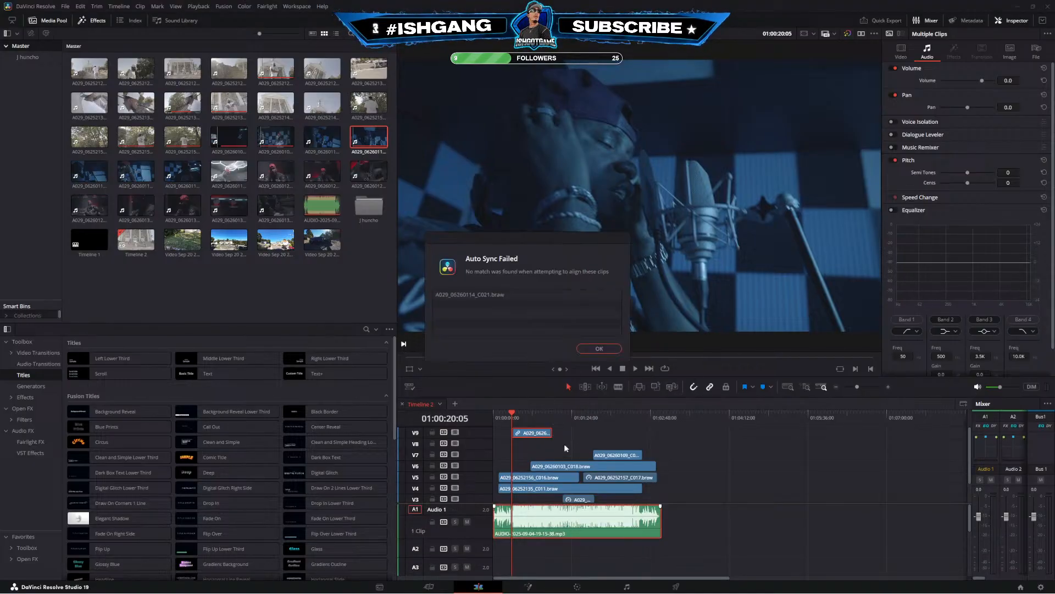
left_click(596, 348)
Extend the C021 clip's start slightly earlier and play it from about 01:00:19, muting track A1 to hear the clip's own audio
left_click_drag(513, 428, 510, 428)
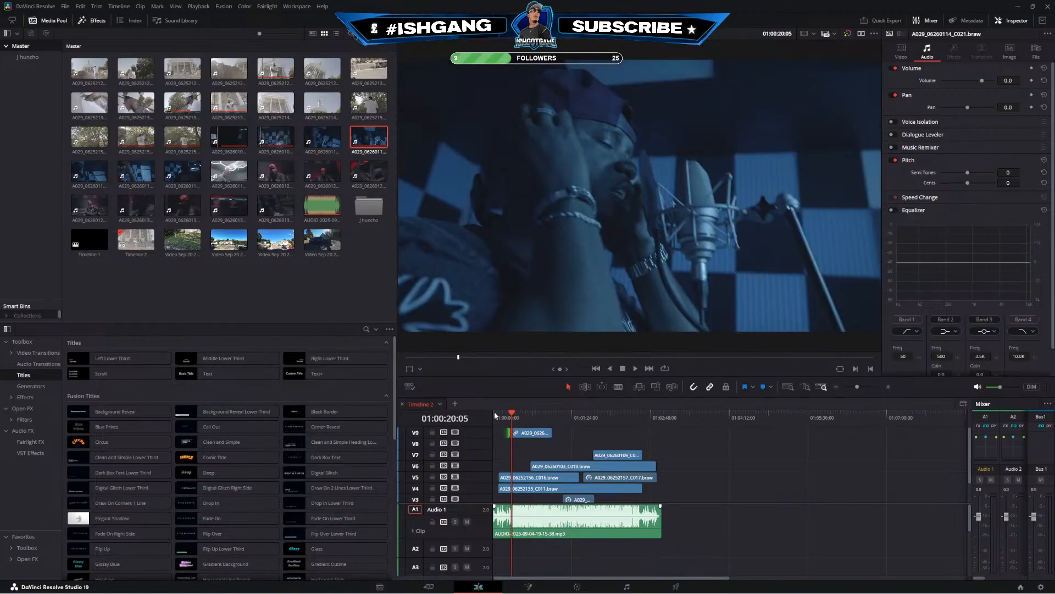
left_click(510, 416)
key("space")
left_click(889, 387)
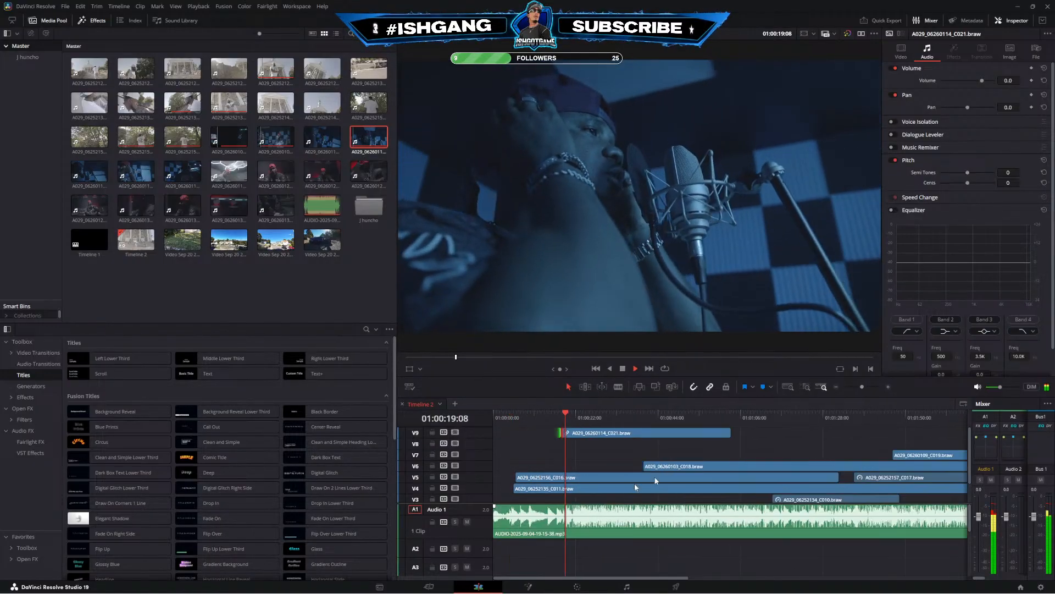
left_click(467, 521)
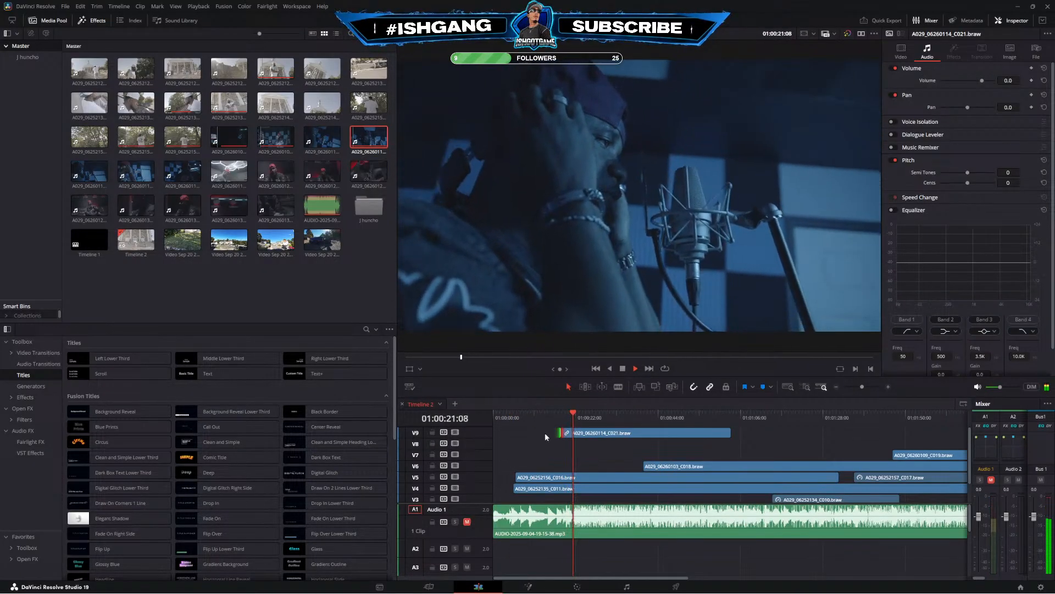
Sync the C021 clip to the song by nudging it along V9, comparing playback with track A1 muted and unmuted
mouse_move(562, 433)
left_mouse_down()
mouse_move(580, 435)
mouse_move(550, 438)
mouse_move(581, 437)
left_mouse_up()
left_click(572, 418)
key("space")
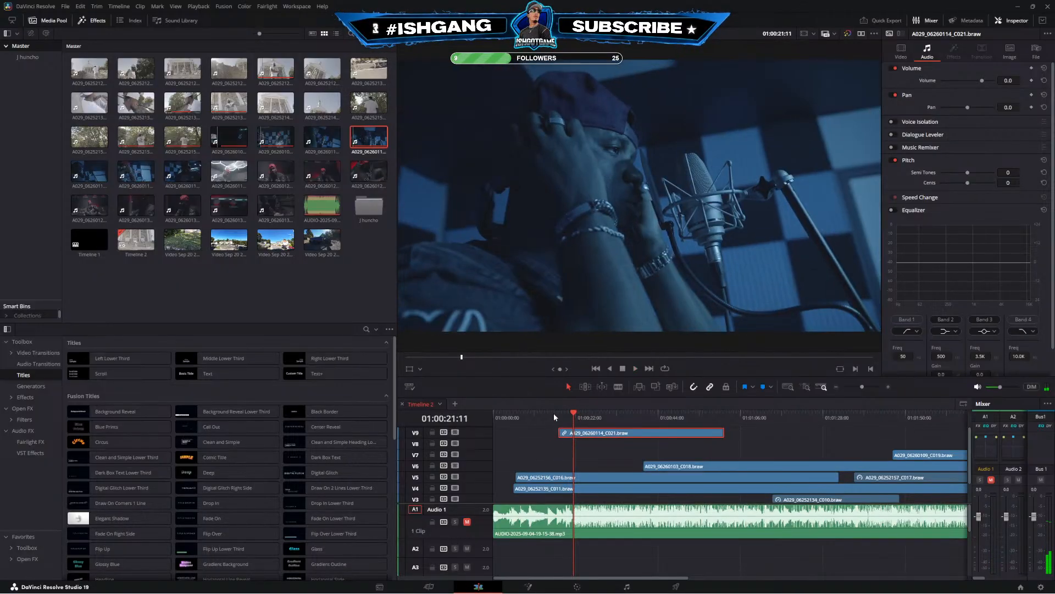
left_click(554, 418)
key("space")
left_click(467, 522)
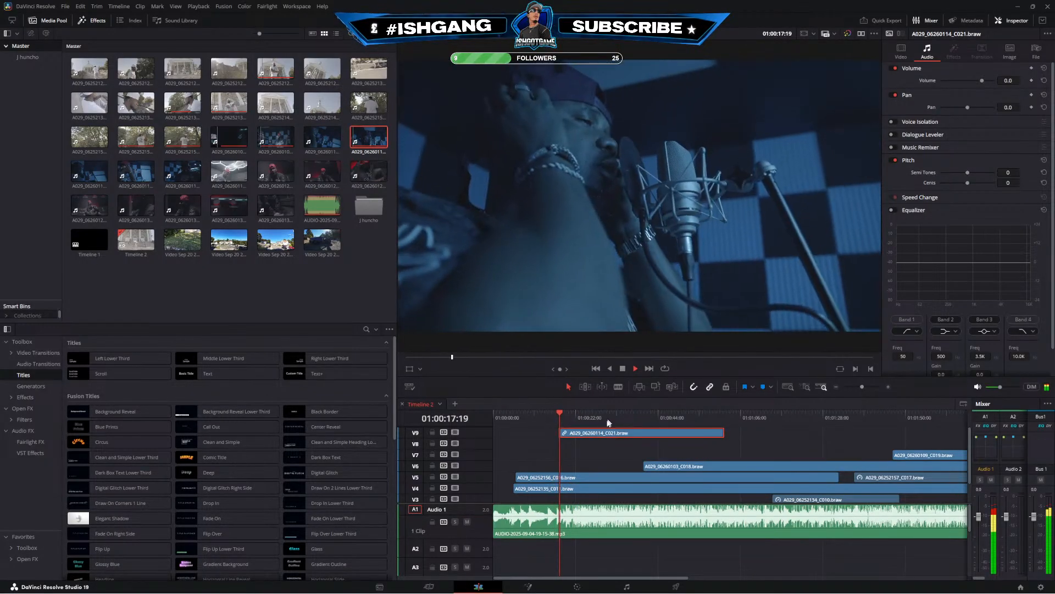
left_click_drag(579, 433, 584, 435)
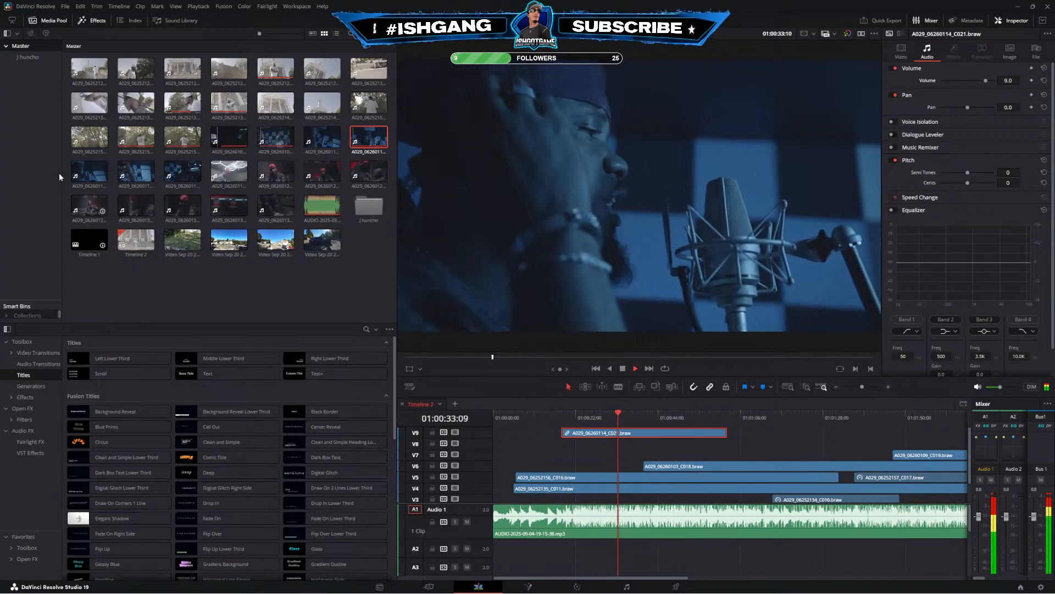
Unlink the C021 clip's video and audio, delete its audio from A9, and stop playback
right_click(602, 433)
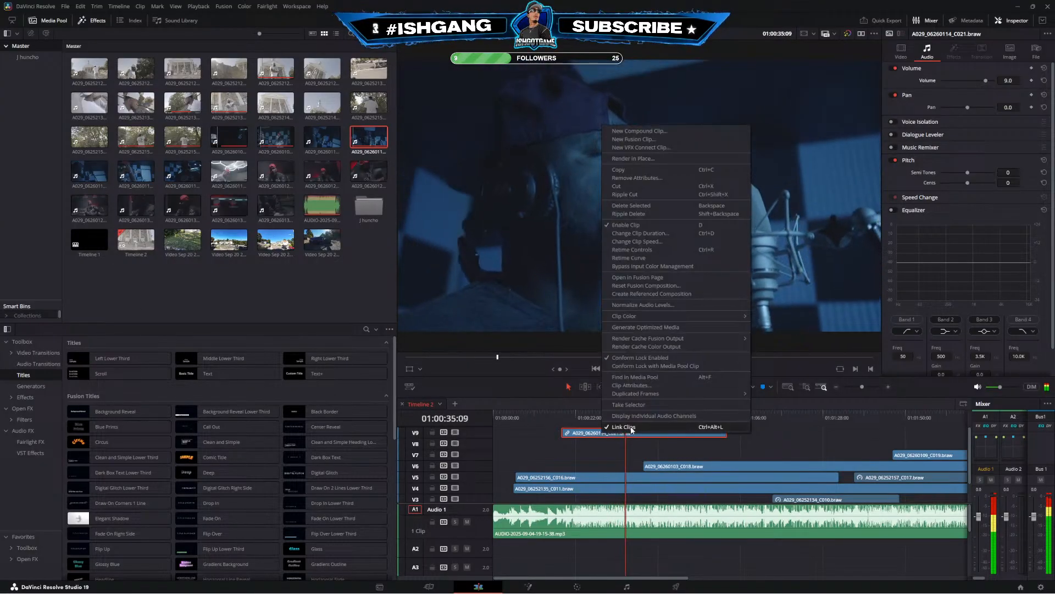
left_click(631, 426)
scroll(638, 544, "down", 5)
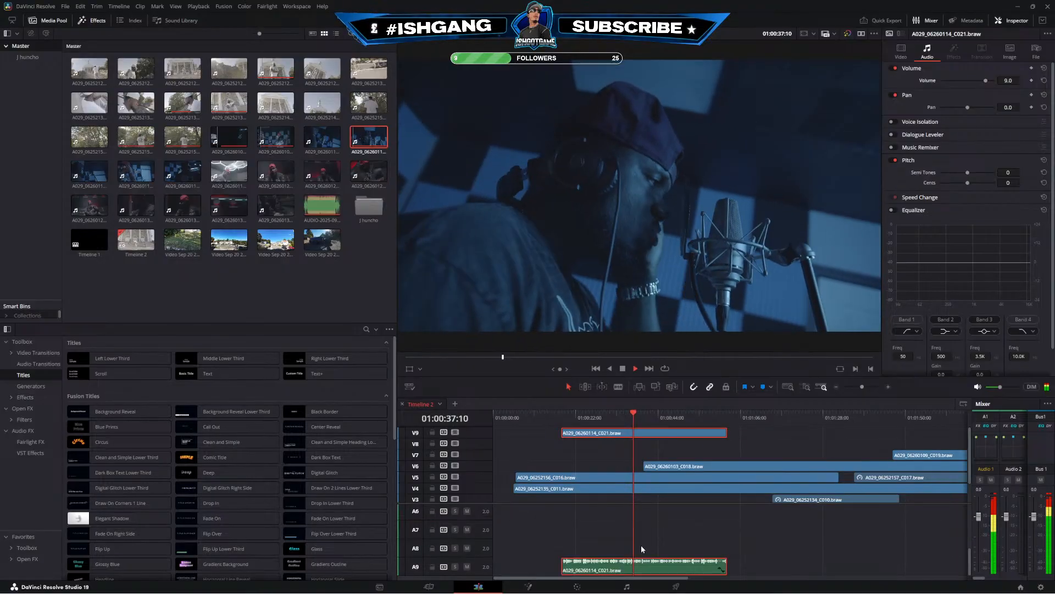
left_click(643, 570)
key("Delete")
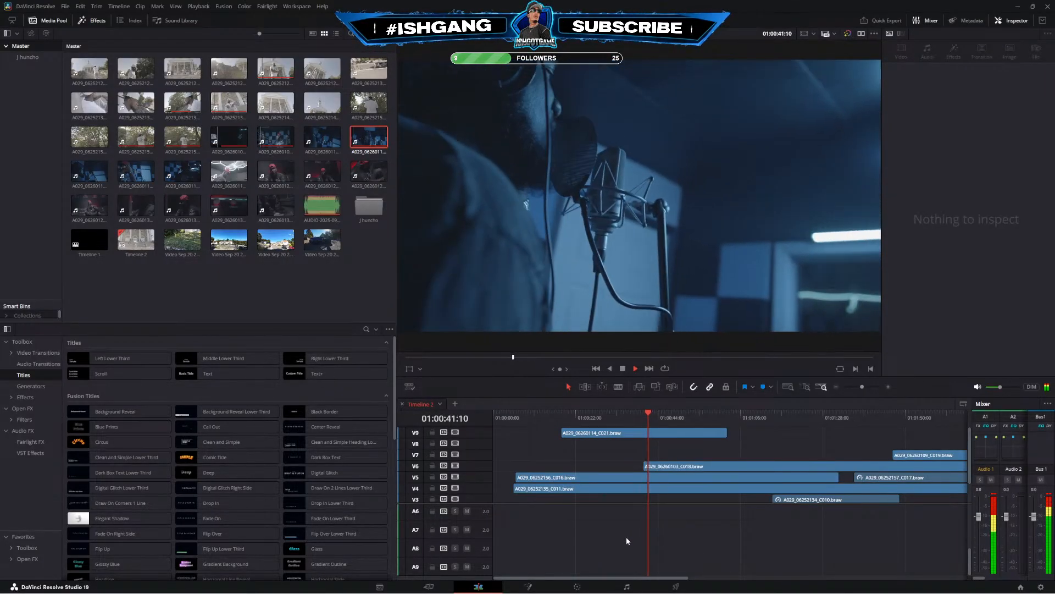
key("space")
Preview the C022 studio clip up to about 01:15:45, and play the timeline from about 01:00:22
left_click(73, 175)
key("space")
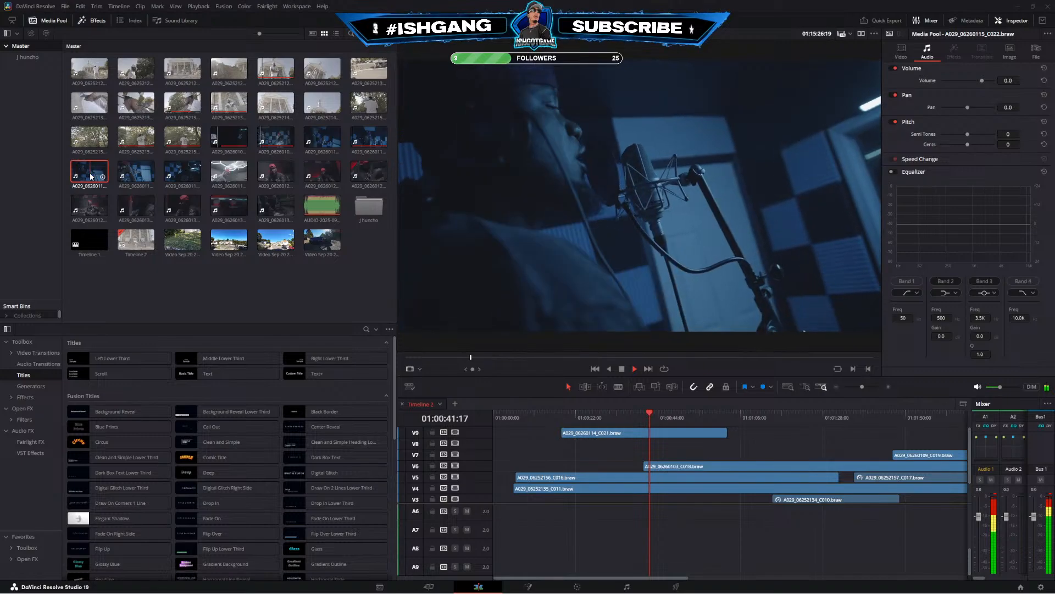
left_click_drag(500, 359, 590, 360)
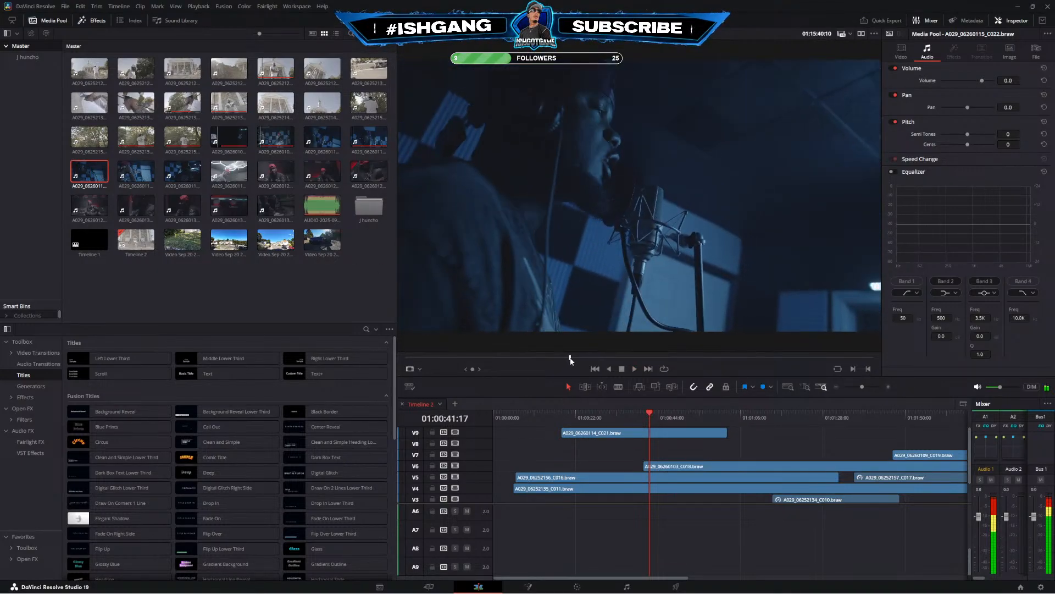
key("space")
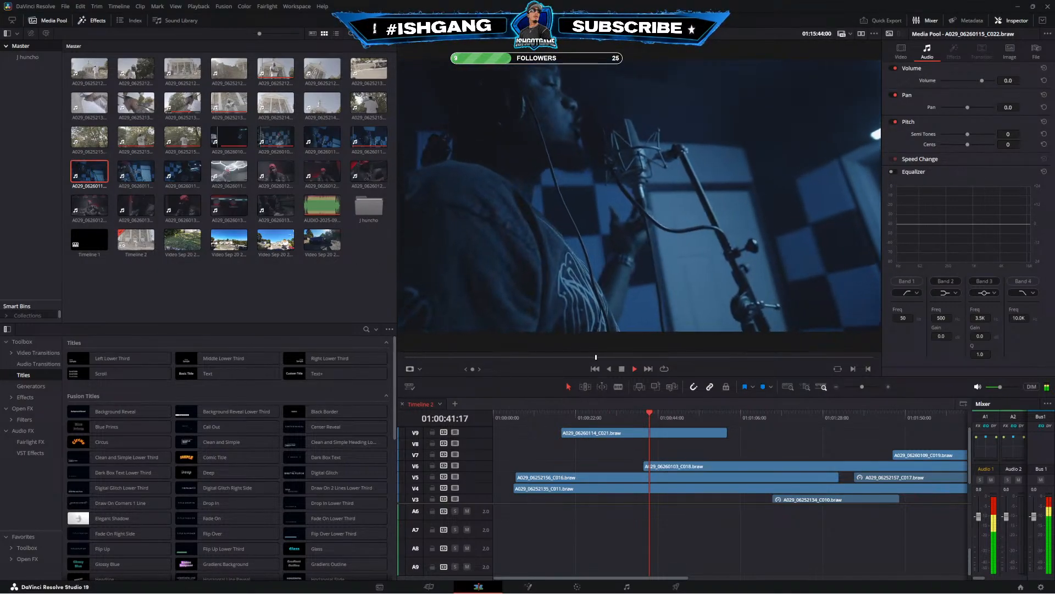
key("space")
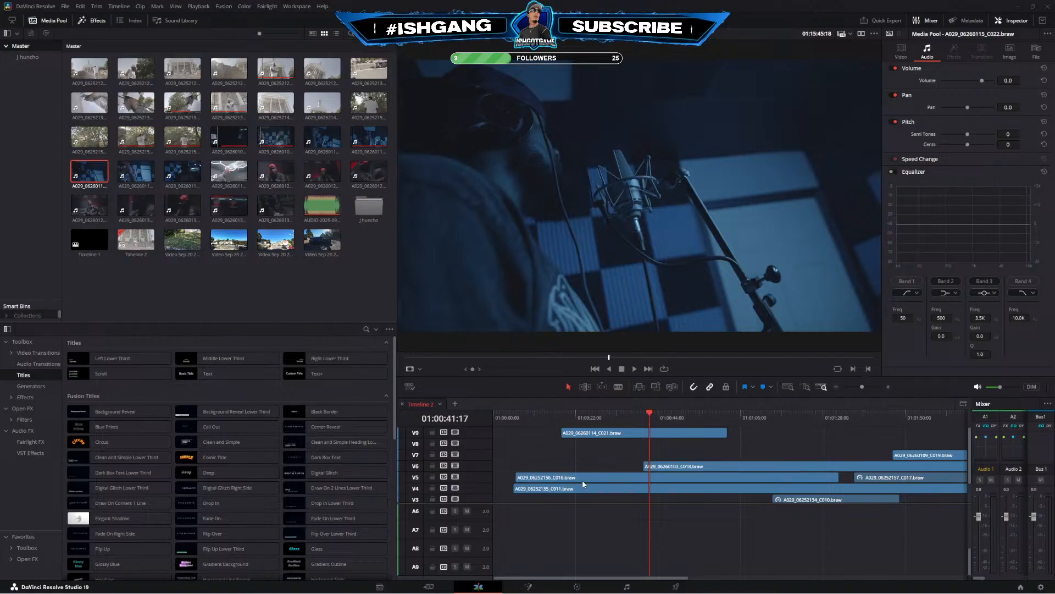
left_click(576, 416)
key("space")
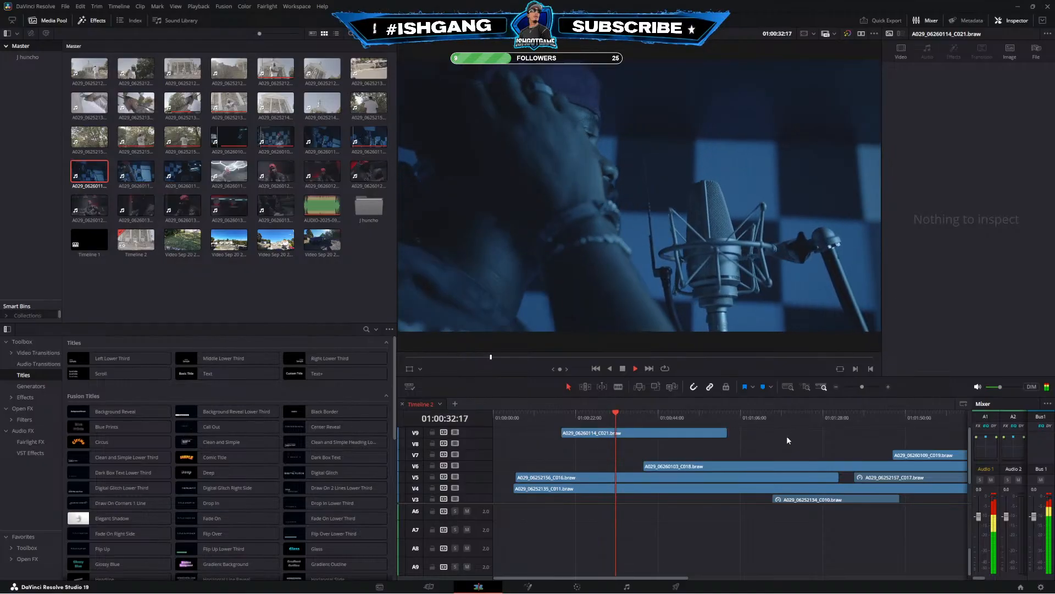
Move the C021 clip down to V7 and place the C023 studio clip on V8, starting at about 01:00:12
left_click(716, 434)
left_click_drag(715, 436, 716, 458)
double_click(143, 187)
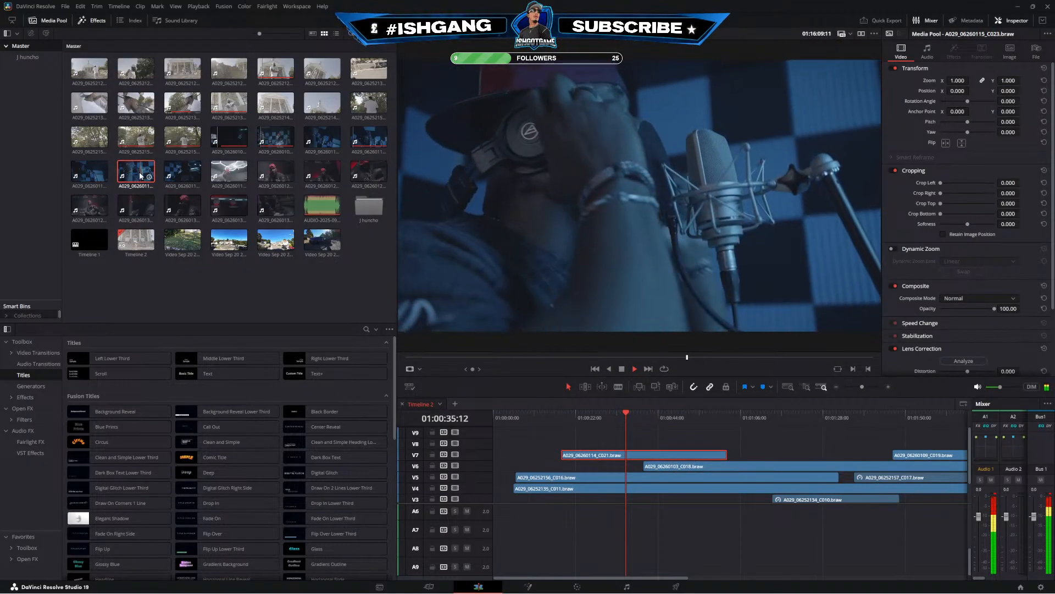
left_click_drag(145, 189, 569, 444)
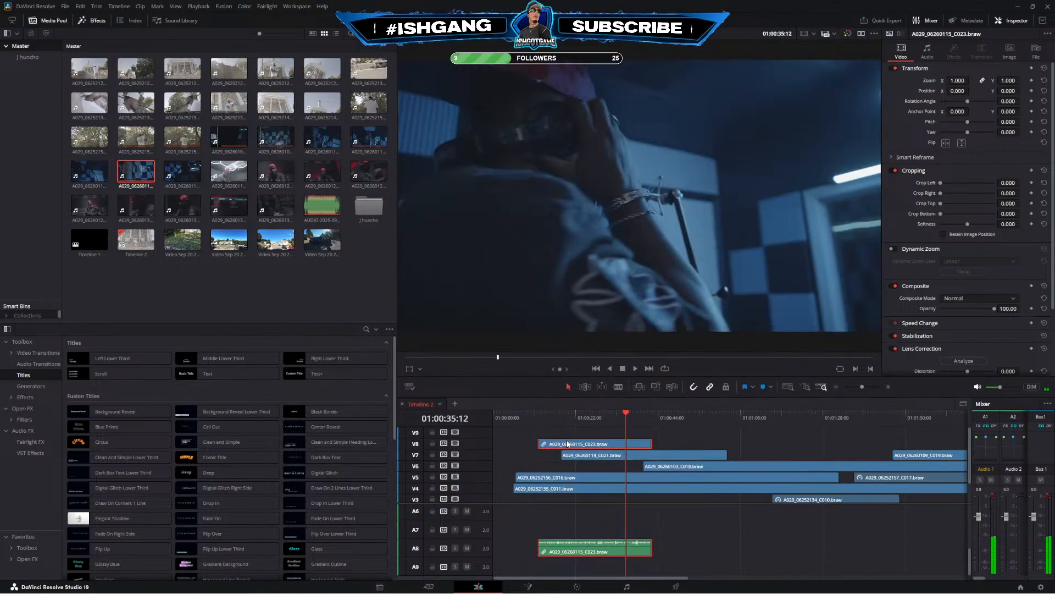
Try to auto-sync the C023 clip on V8 with the song audio on A1
scroll(622, 516, "up", 5)
right_click(603, 531)
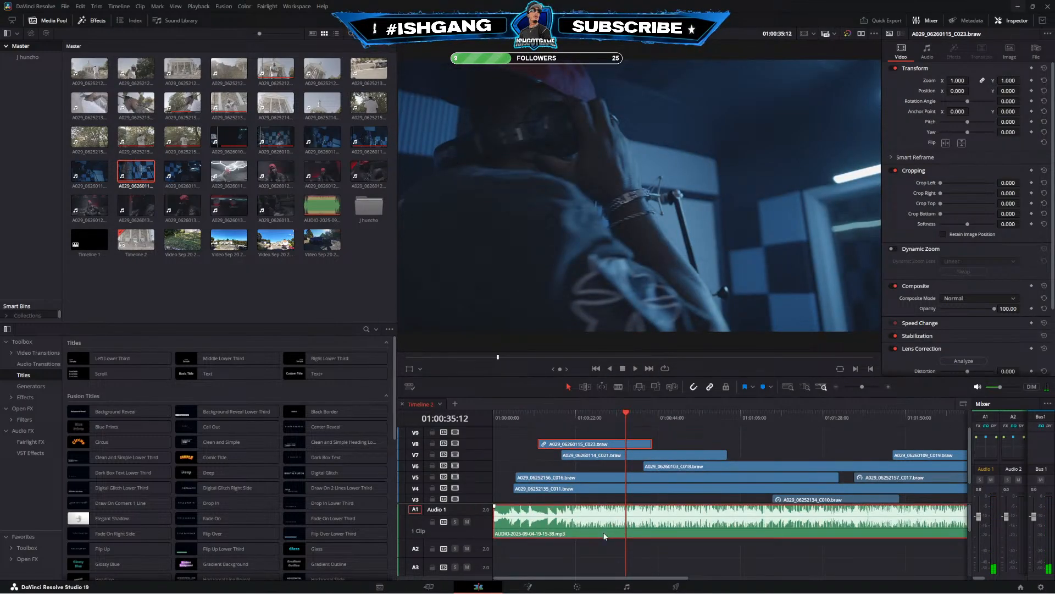
left_click(649, 425)
left_click(592, 316)
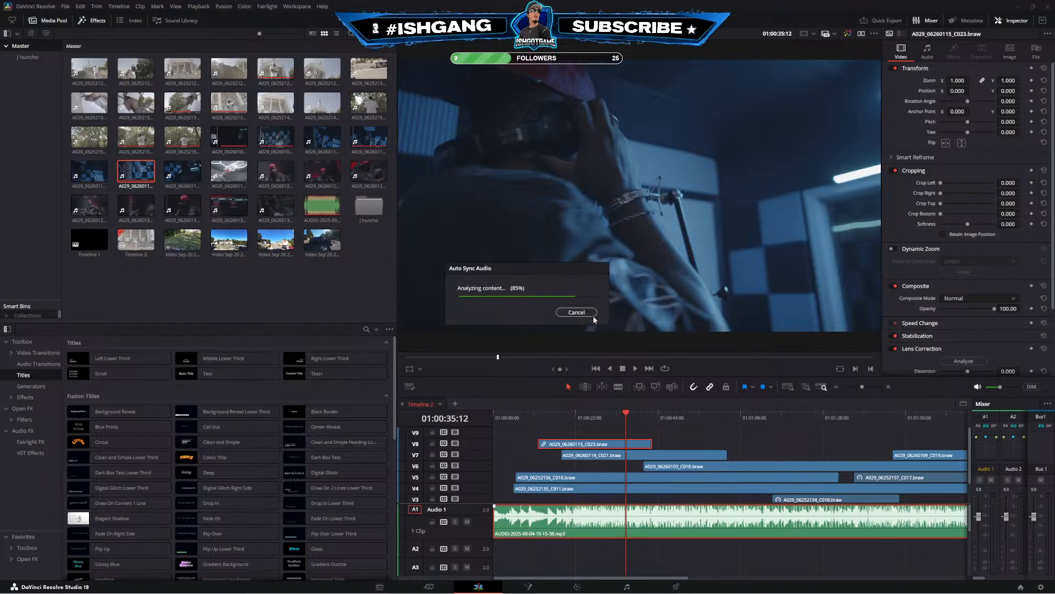
left_click(599, 348)
left_click(533, 440)
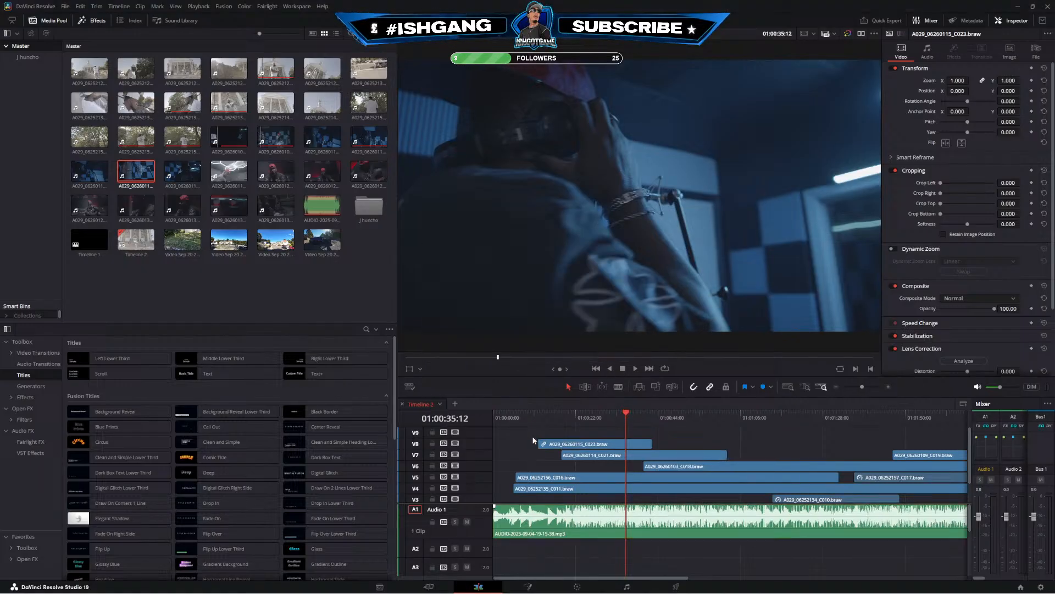
Play the C023 clip with track A1 muted, move it along V8 to start at about 01:00:47, and unmute A1
left_click(541, 441)
left_click(467, 521)
left_click(538, 415)
key("space")
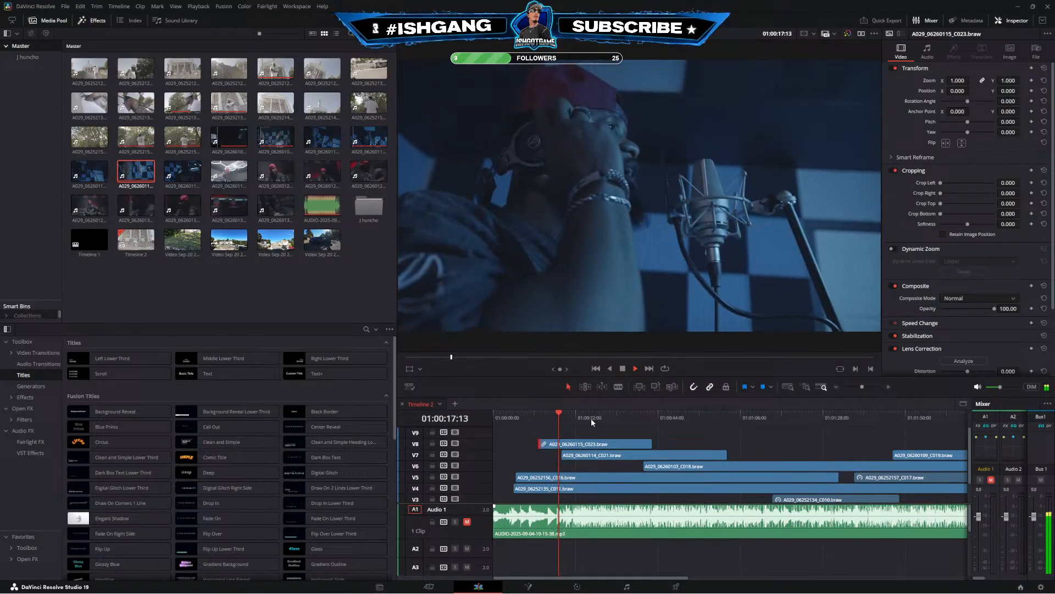
left_click_drag(552, 447, 684, 445)
left_click(467, 521)
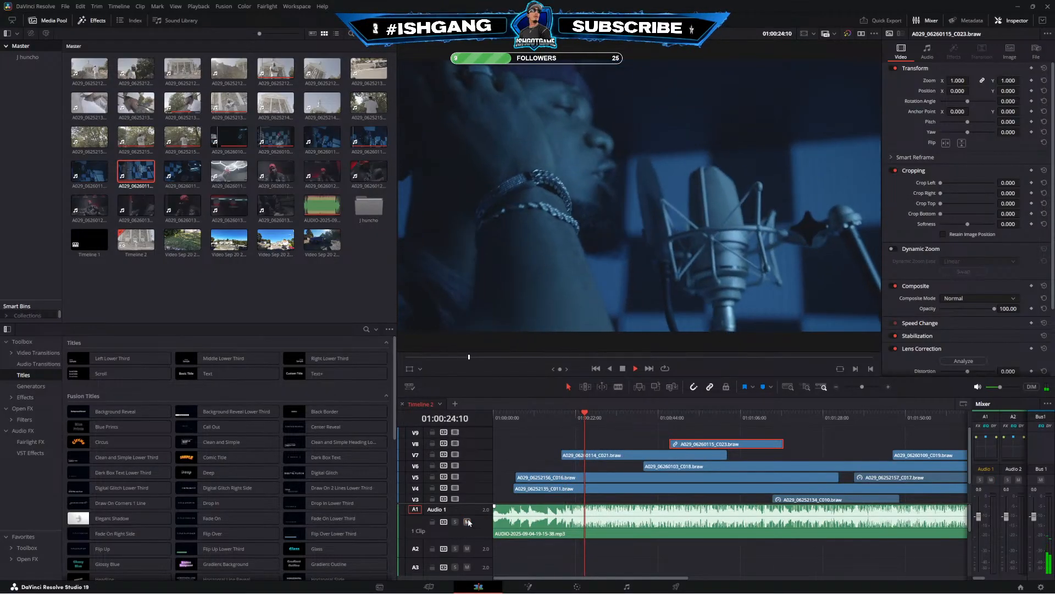
Sync the C023 clip to the song by nudging it earlier to about 01:00:40, comparing playback with track A1 muted and unmuted
left_click_drag(620, 442, 549, 444)
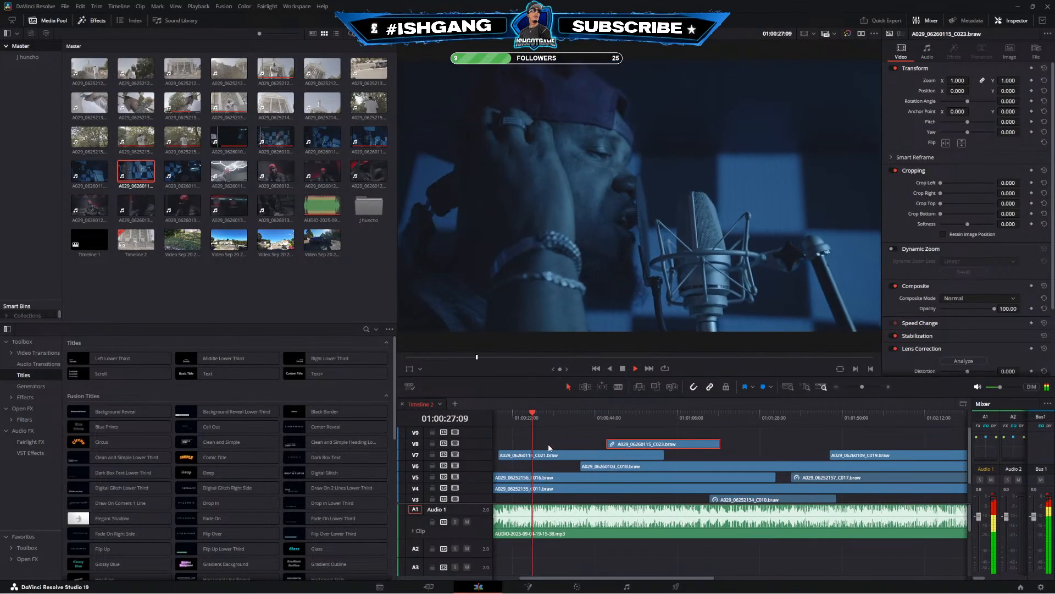
left_click(836, 388)
left_click(888, 387)
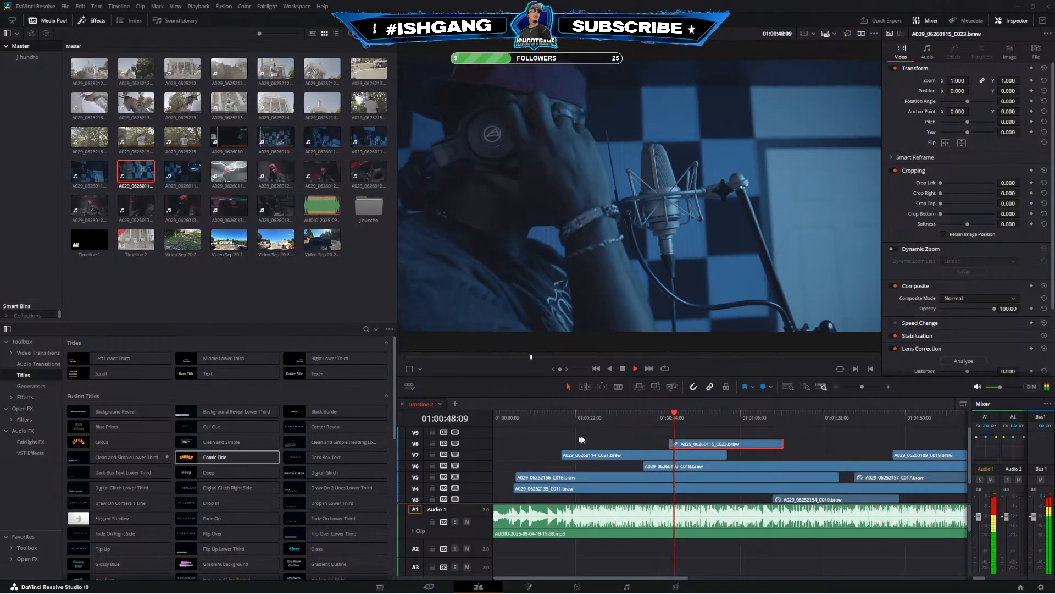
left_click(650, 415)
left_click_drag(685, 444, 677, 447)
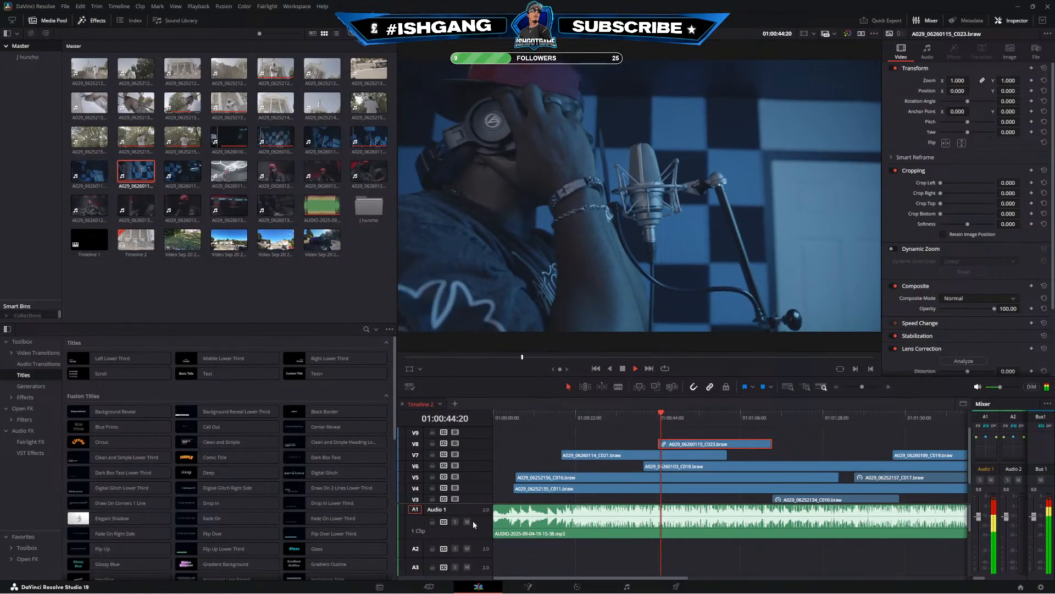
left_click(467, 522)
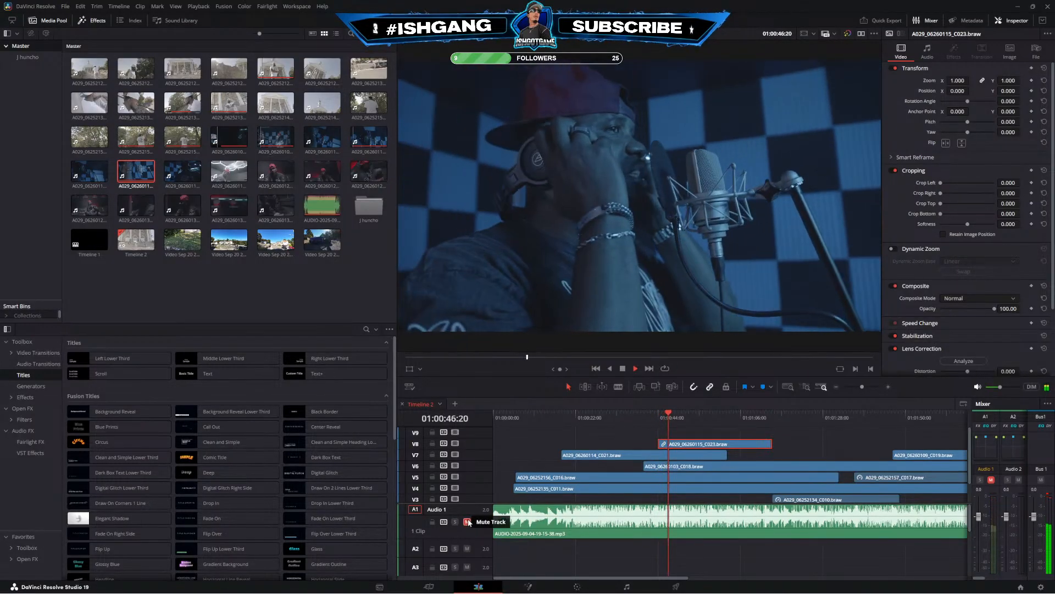
left_click(467, 522)
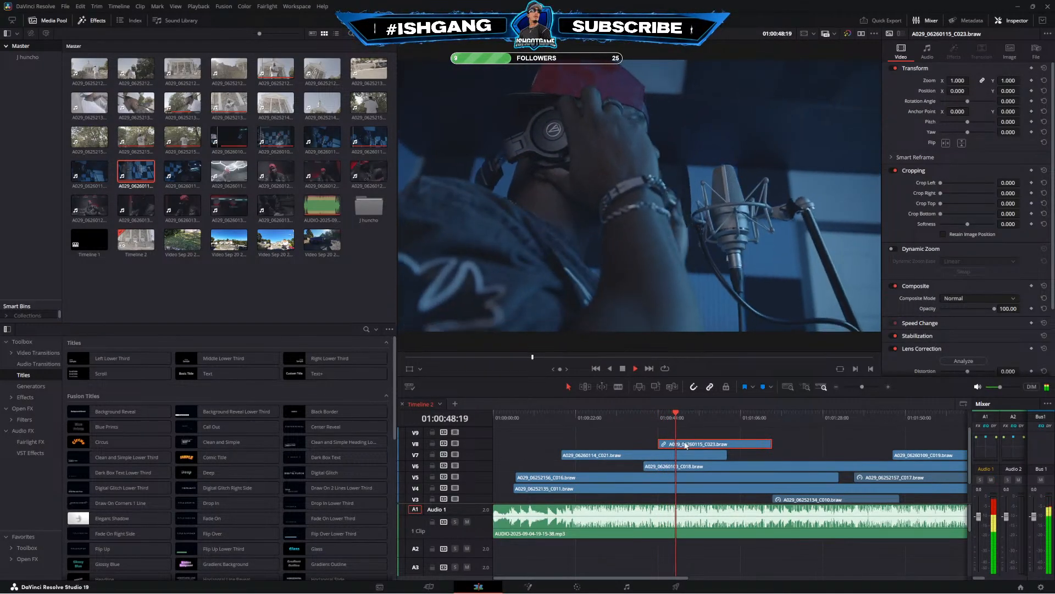
key("space")
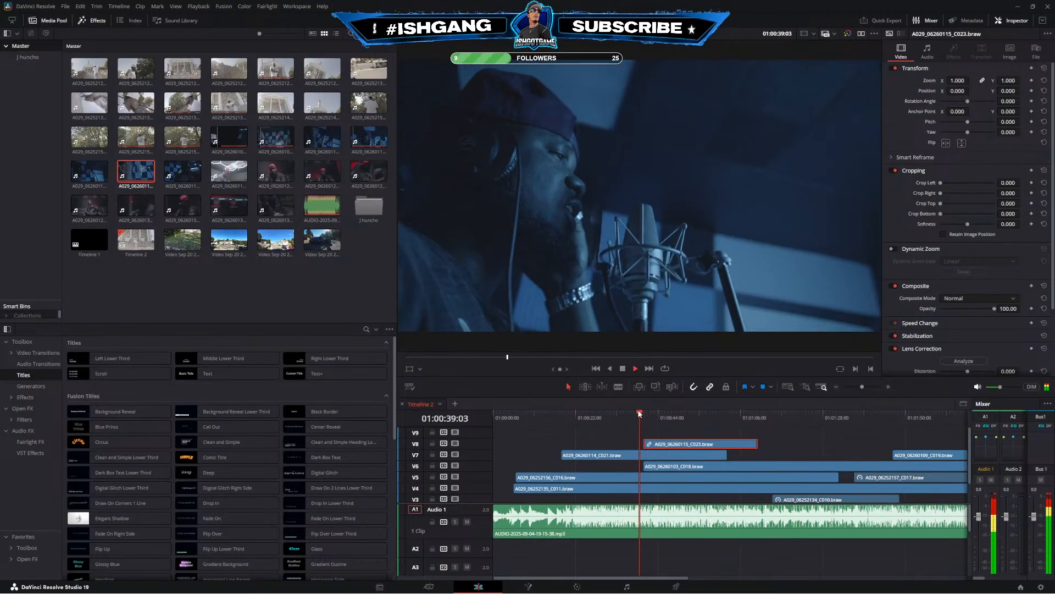
left_click(888, 386)
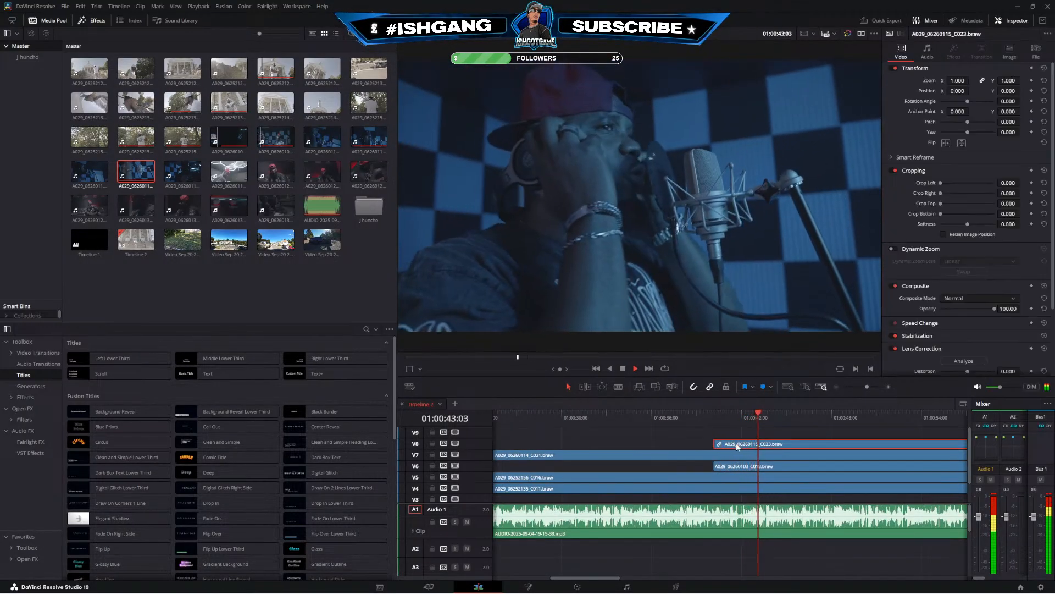
left_click_drag(723, 450, 720, 446)
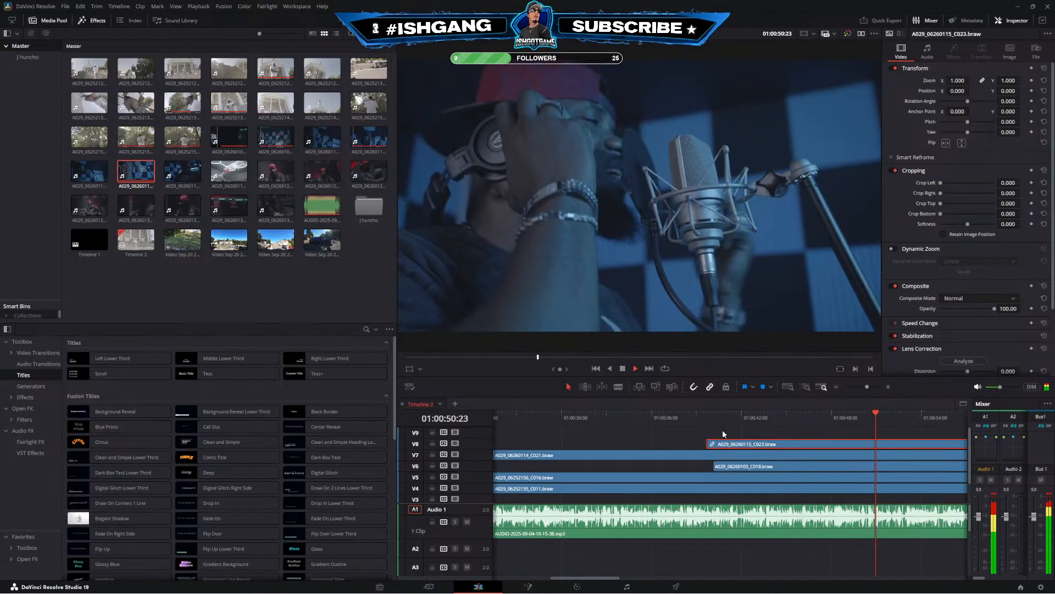
Unlink the C023 clip's video and audio and delete its audio from A8
right_click(780, 445)
left_click(802, 439)
scroll(738, 533, "down", 5)
left_click(742, 551)
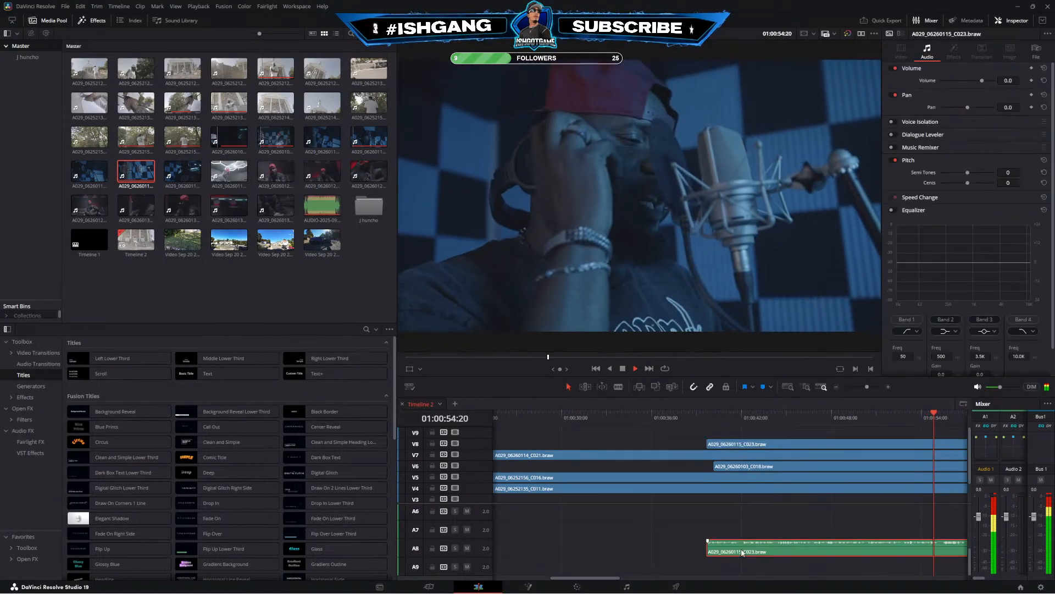
key("BackSpace")
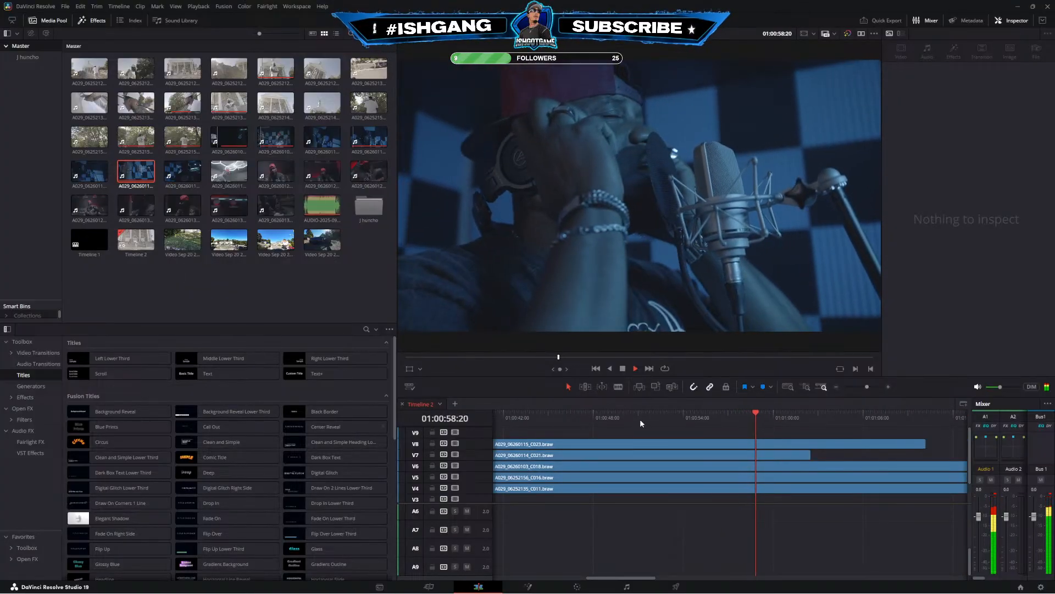
Play the edit to about 01:01:10 and return the playhead to 01:00:08
left_click(836, 387)
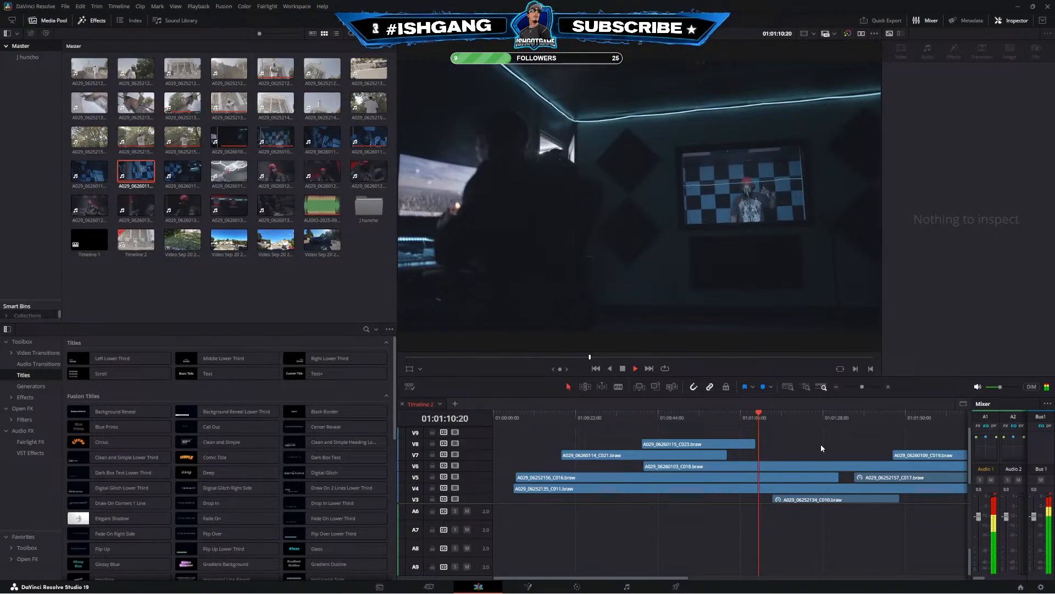
left_click_drag(756, 418, 524, 426)
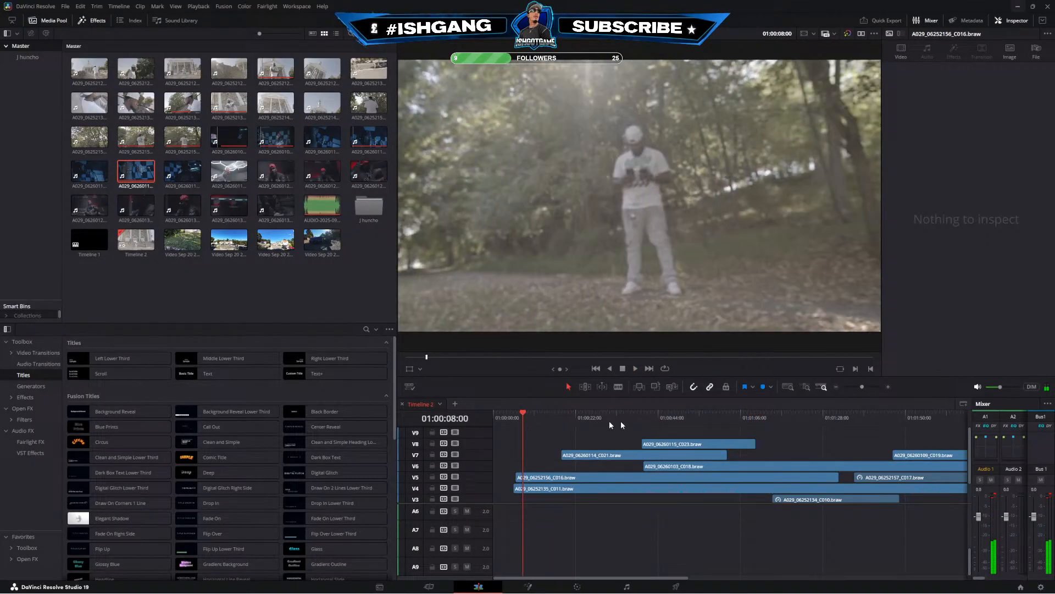
left_click(836, 388)
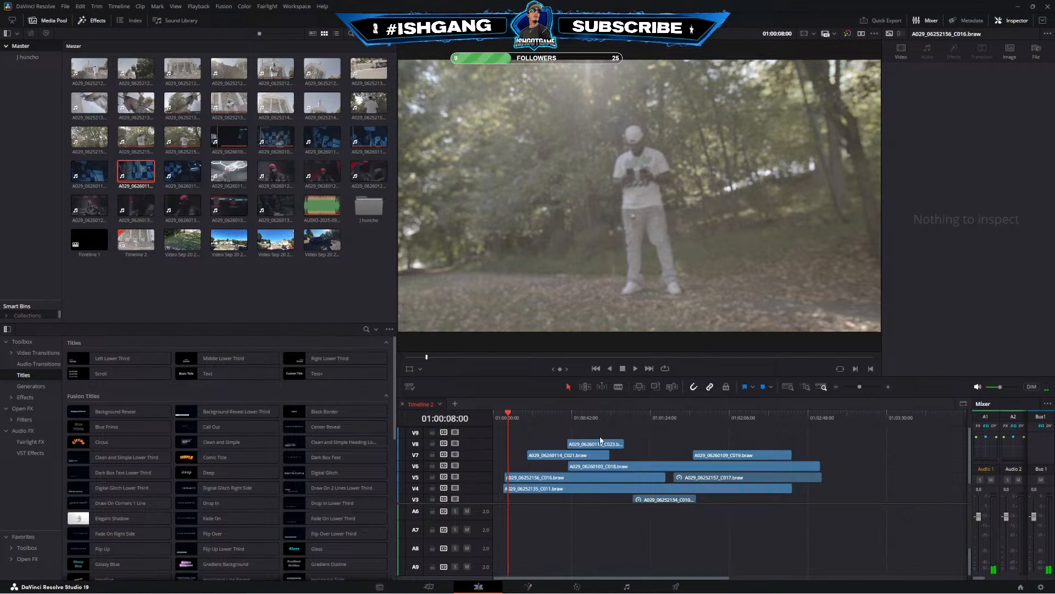
Preview the C024 studio clip, and scrub the timeline from about 01:00:09 to 01:00:27
left_click(193, 174)
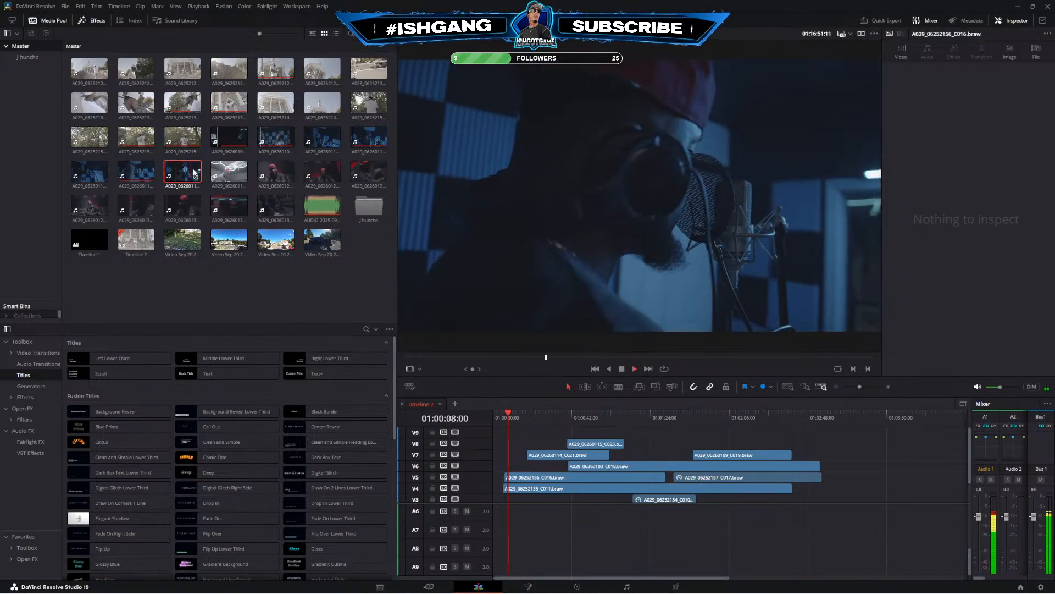
left_click(553, 398)
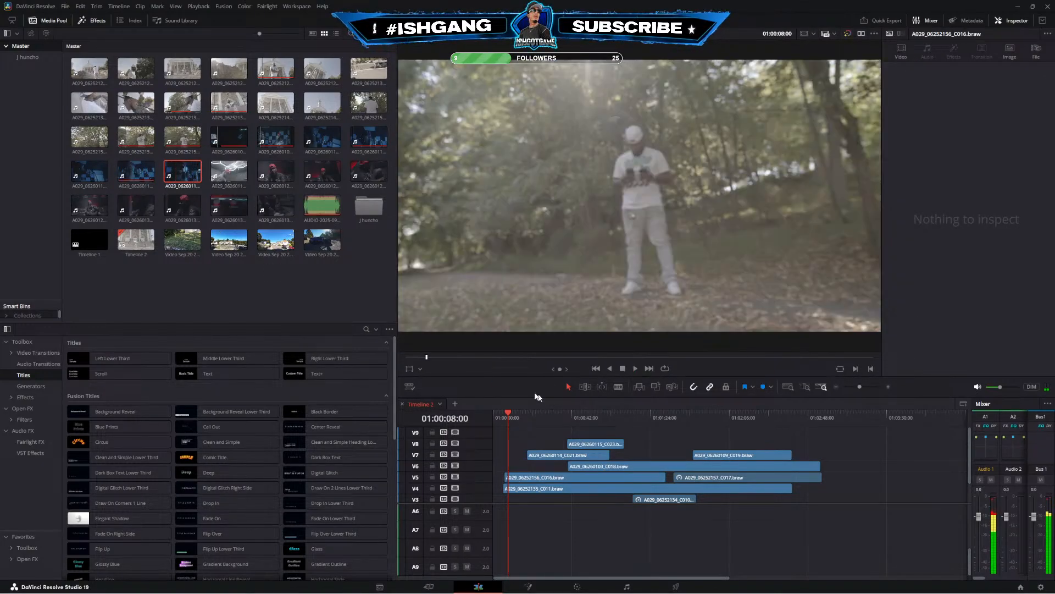
left_click(182, 175)
key("space")
left_click_drag(452, 356, 404, 323)
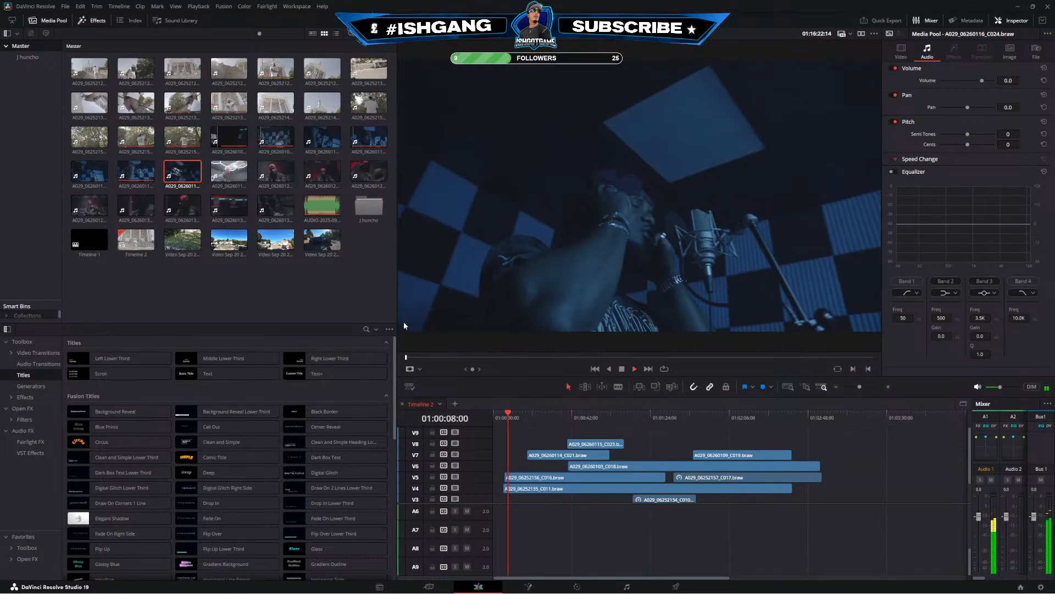
key("space")
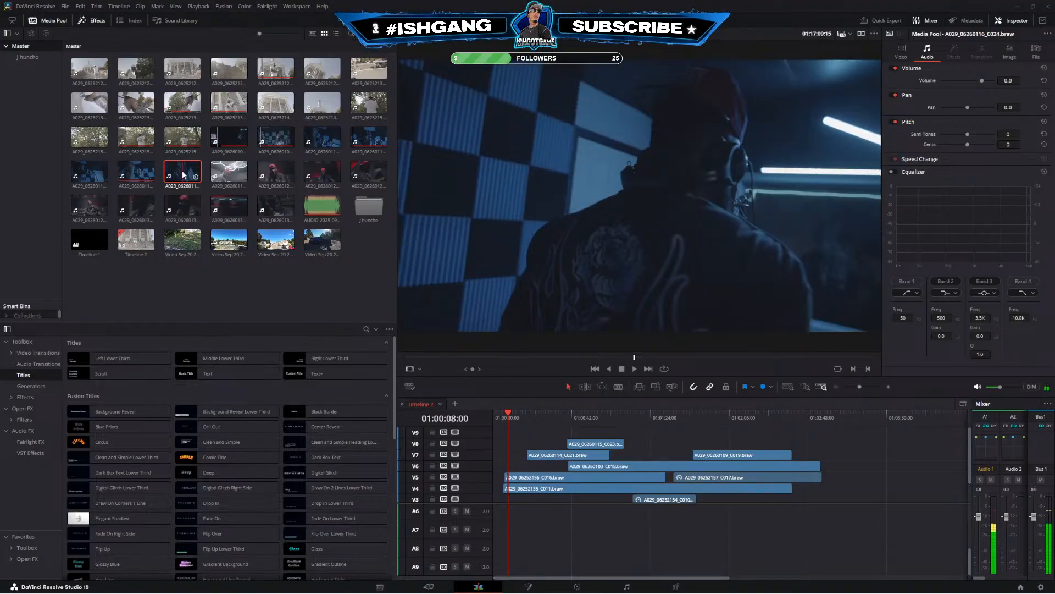
key("space")
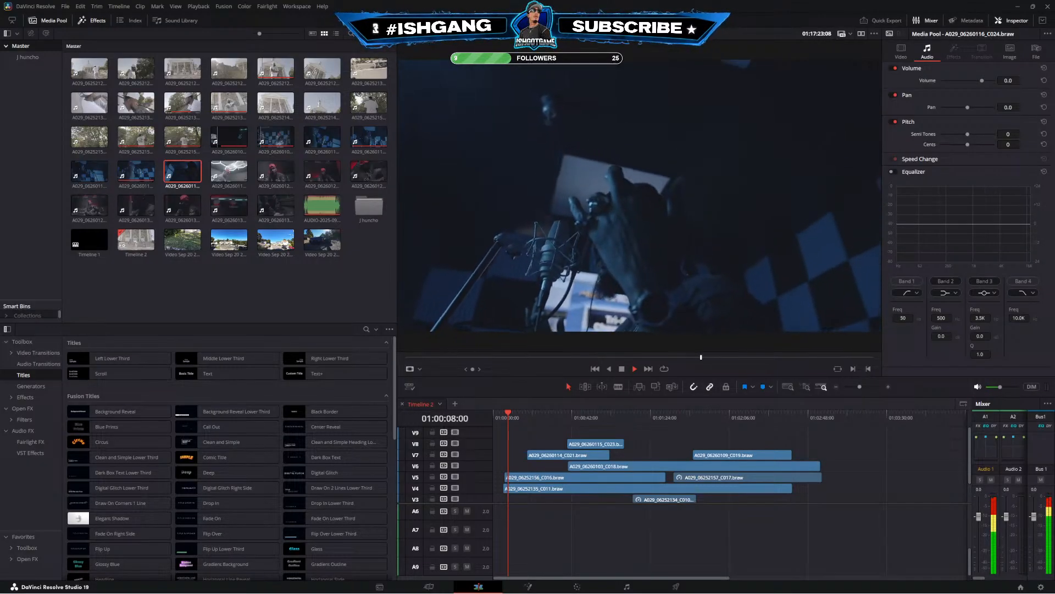
left_click_drag(567, 421, 510, 415)
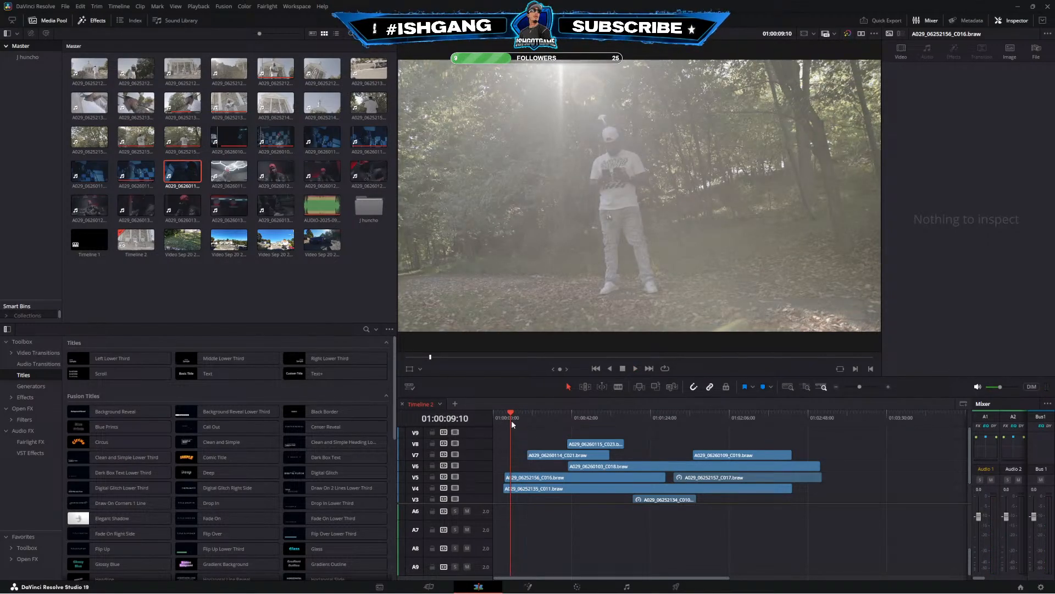
left_click_drag(511, 420, 546, 416)
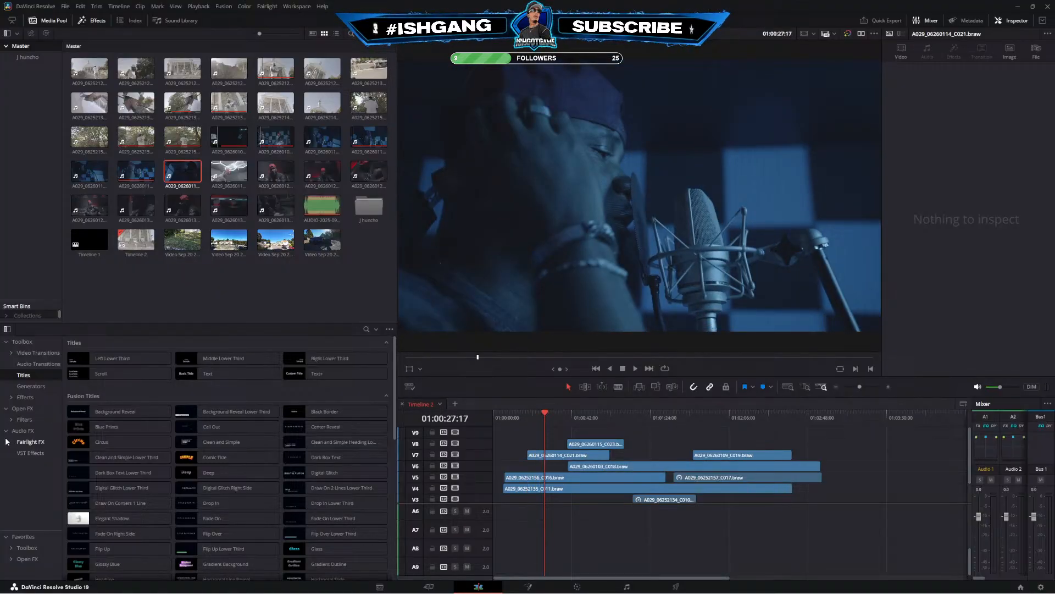
Open the bin inside Master and preview its night street clips, including C036, C045 and C046
left_click(27, 57)
left_click(187, 70)
key("space")
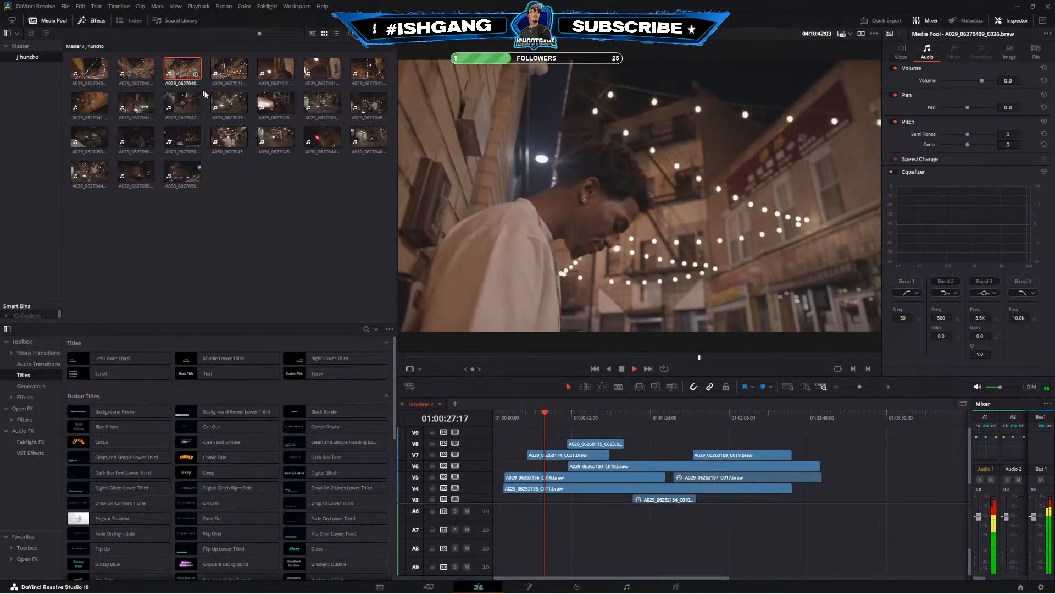
left_click(226, 105)
left_click(264, 104)
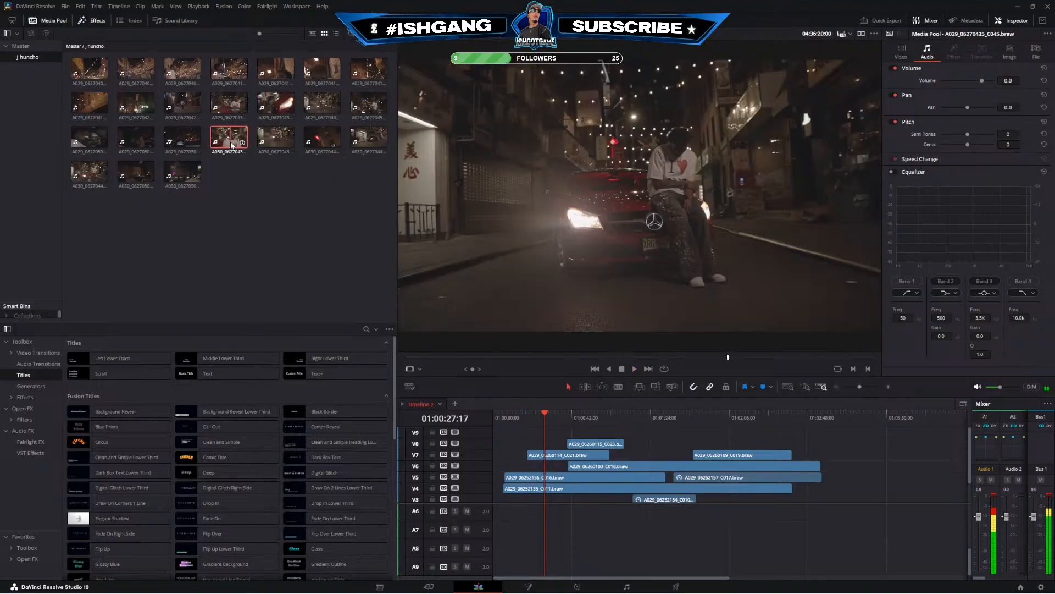
left_click(235, 141)
left_click(321, 106)
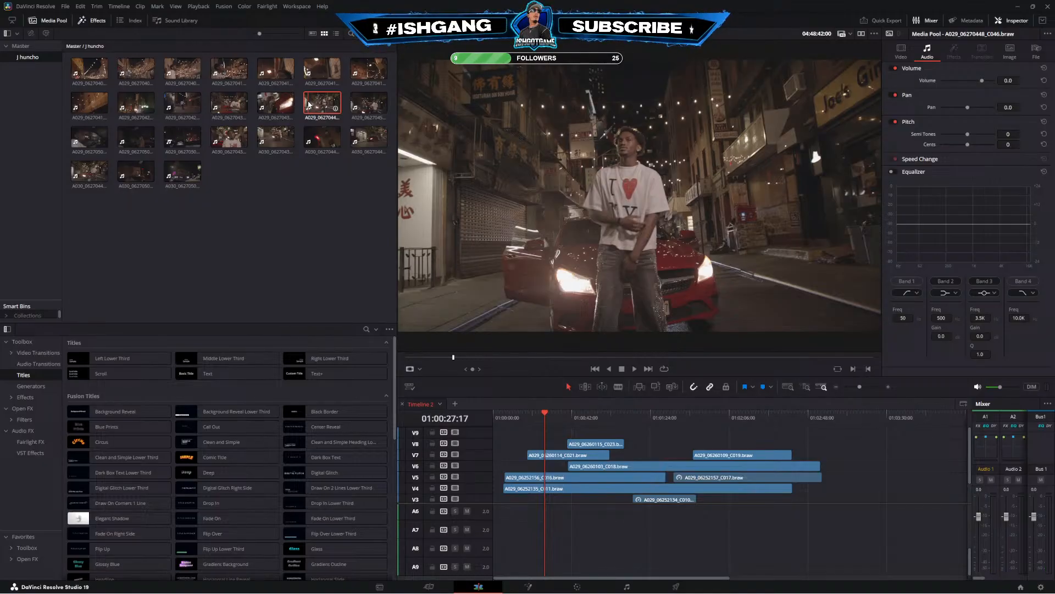
Review the woods and studio clips on the timeline between about 01:00:10 and 01:00:50
left_click_drag(582, 422, 528, 407)
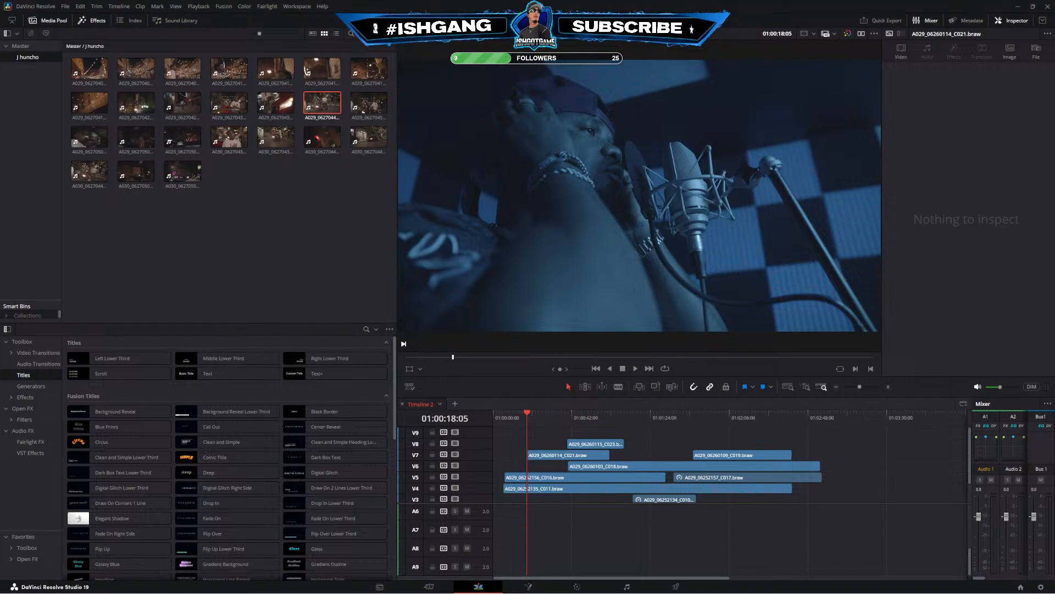
left_click_drag(536, 413, 514, 414)
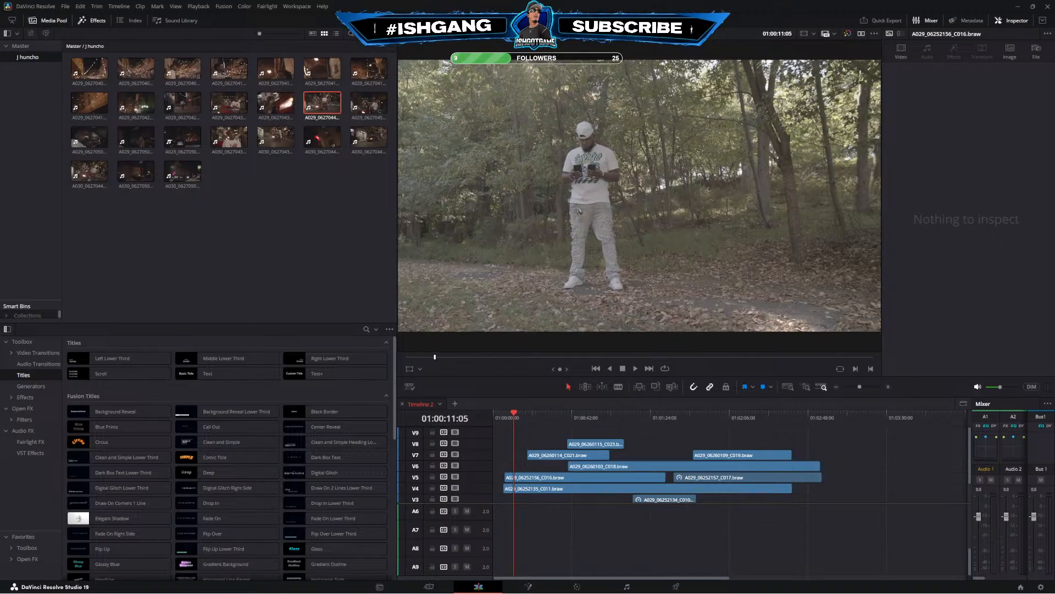
left_click(513, 419)
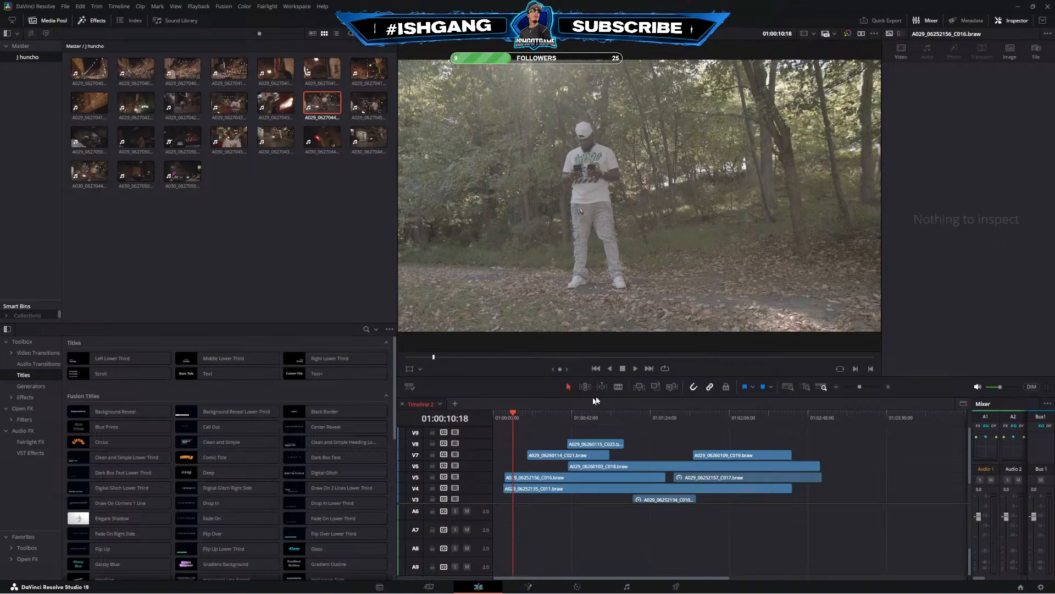
left_click(516, 416)
left_click_drag(517, 416, 537, 414)
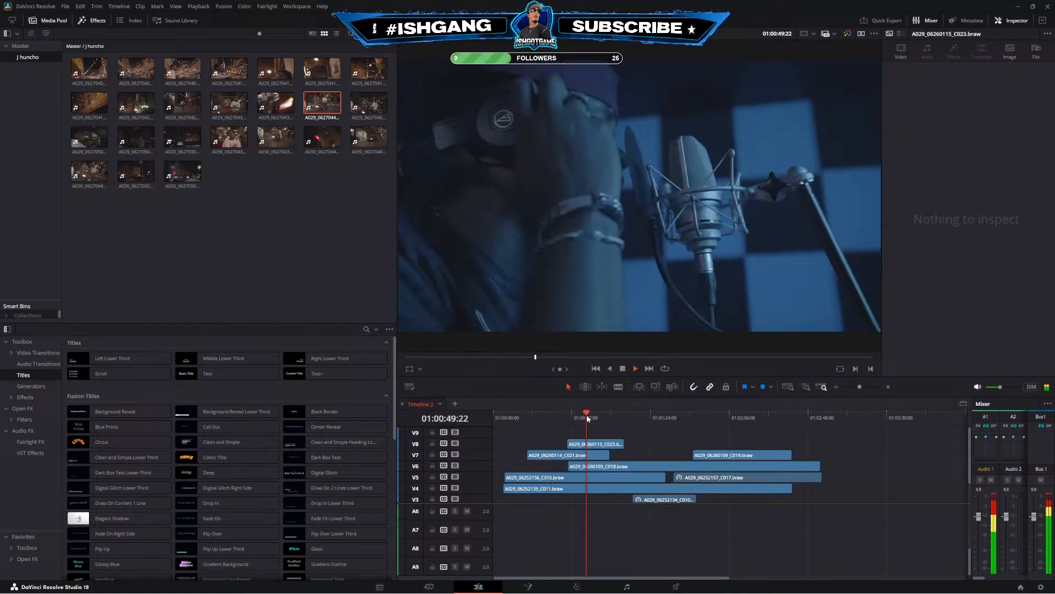
Switch video tracks V7, V5 and V4 off and back on to compare the stacked takes between about 01:00:28 and 01:00:53
left_click(552, 418)
left_click(455, 454)
left_click(455, 476)
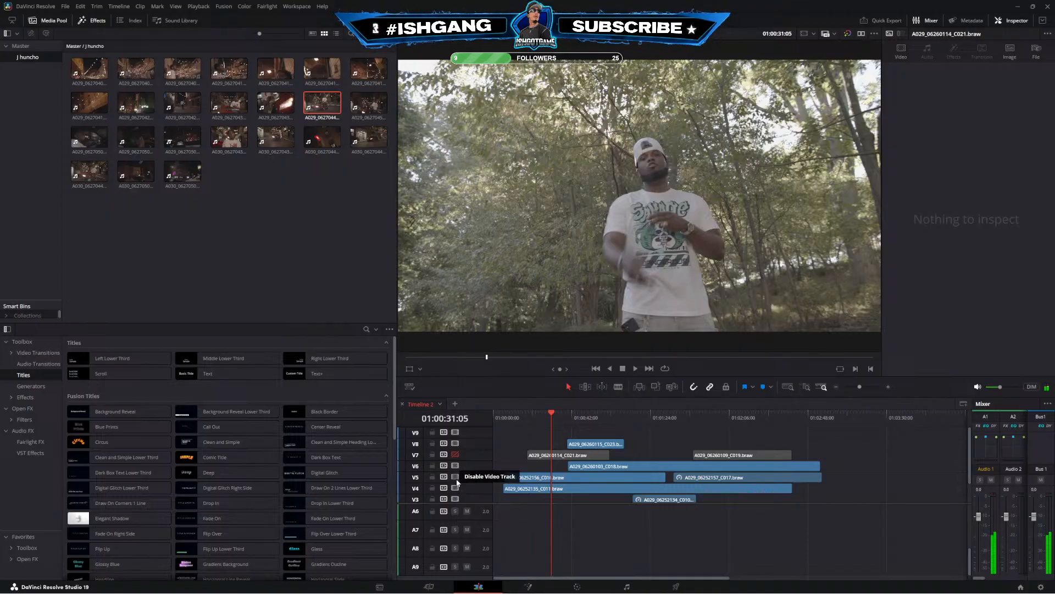
left_click(594, 416)
left_click(456, 488)
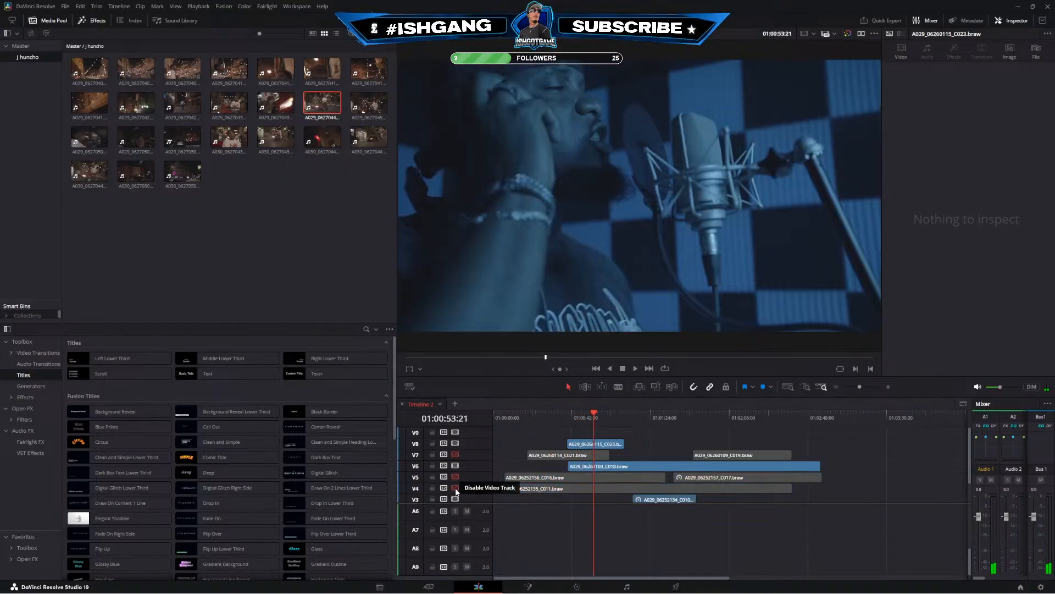
left_click(557, 418)
left_click_drag(557, 426, 546, 426)
scroll(557, 447, "down", 2)
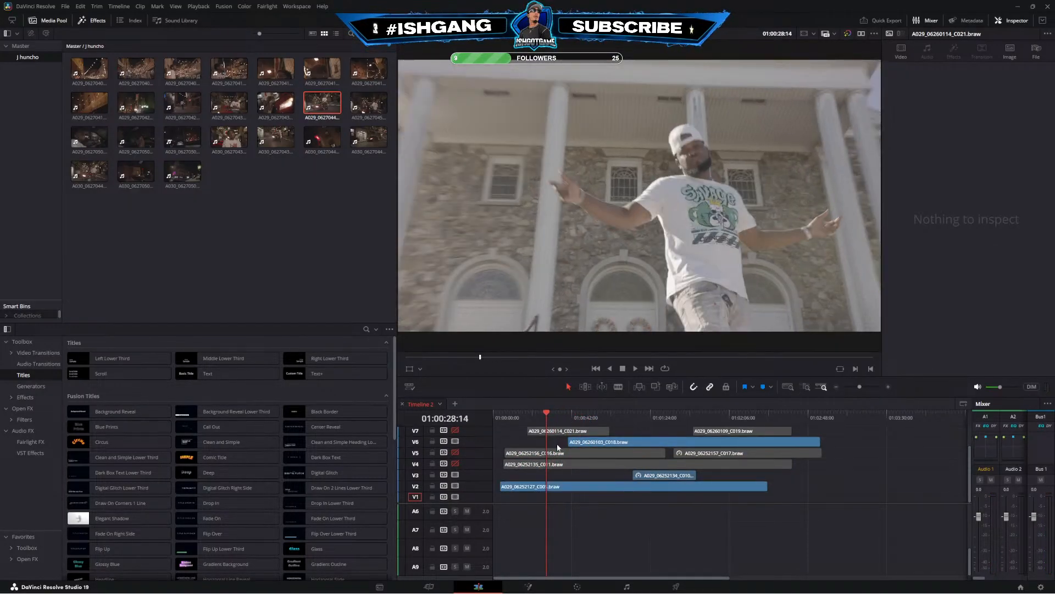
left_click(455, 464)
left_click(456, 452)
scroll(459, 453, "up", 2)
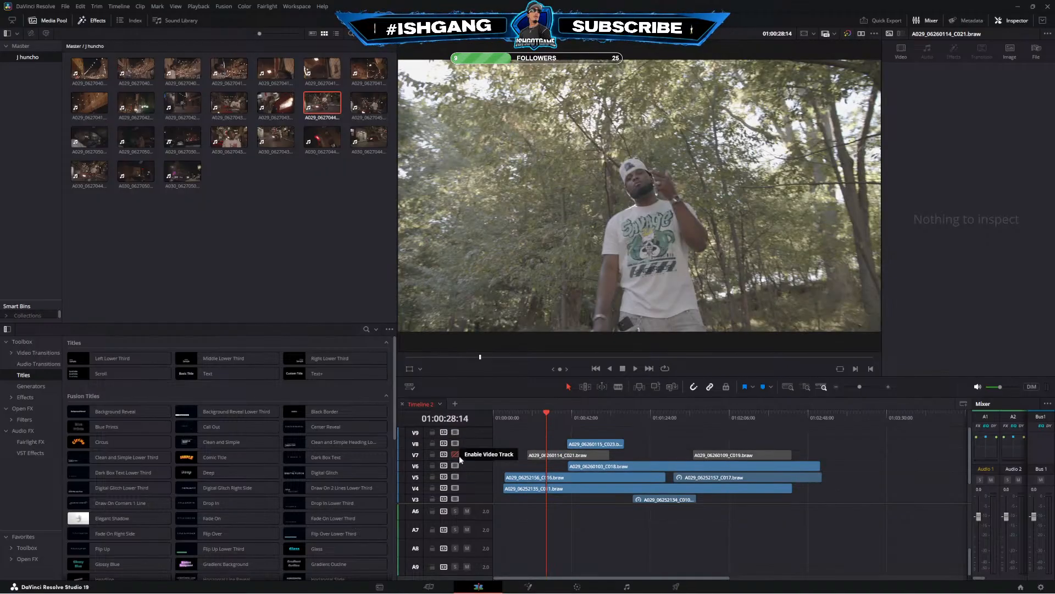
left_click(456, 454)
Scrub the timeline to about 01:00:53 and back to about 01:00:03
left_click(569, 417)
left_click_drag(569, 419, 594, 421)
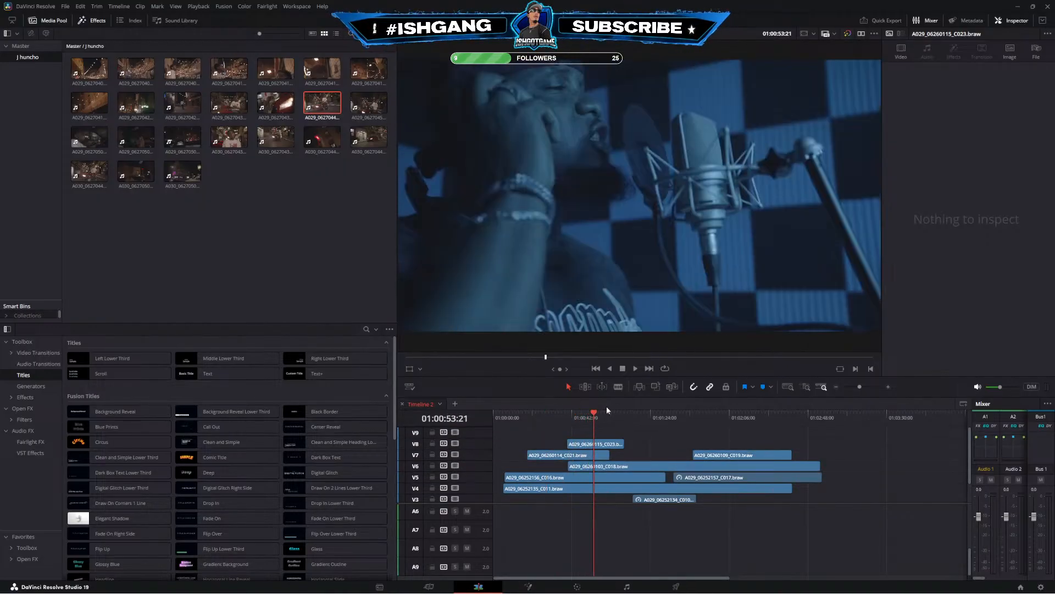
left_click_drag(633, 425, 498, 426)
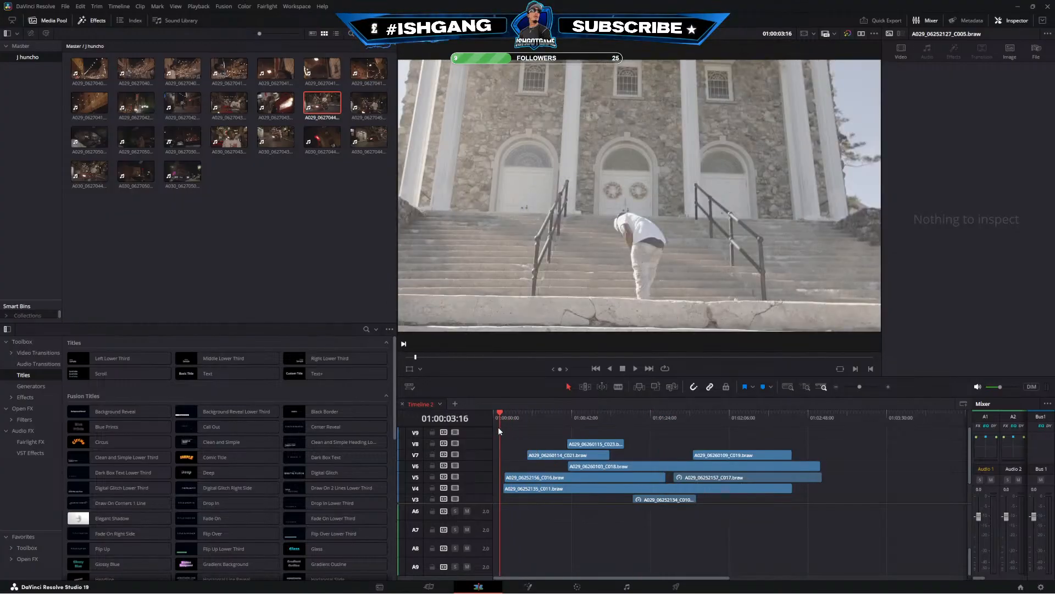
Return to the Master bin and preview the C026 couch clip and the dark C025 studio clip
left_click(19, 47)
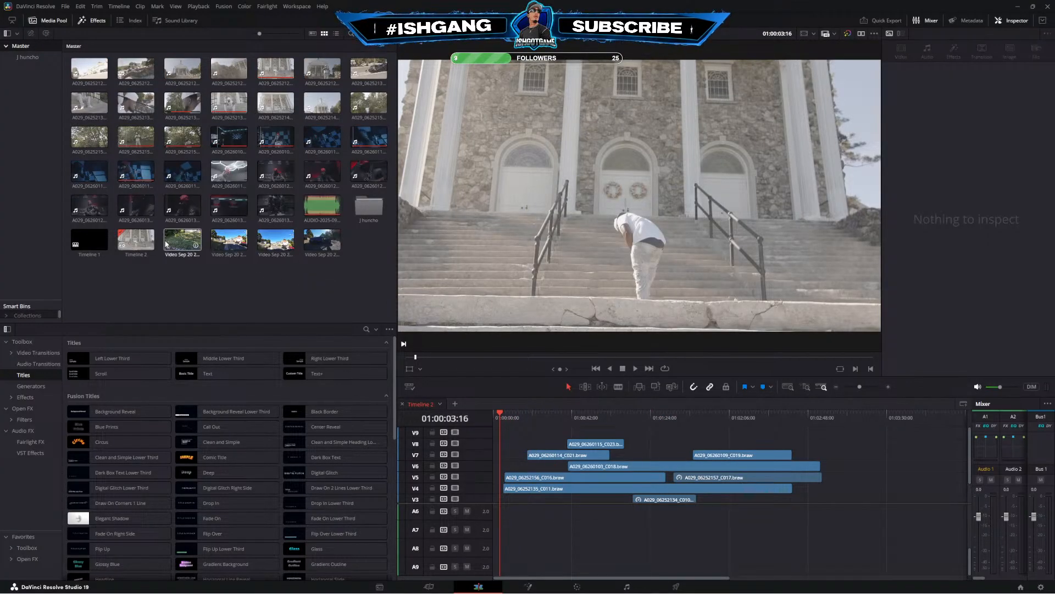
left_click(267, 168)
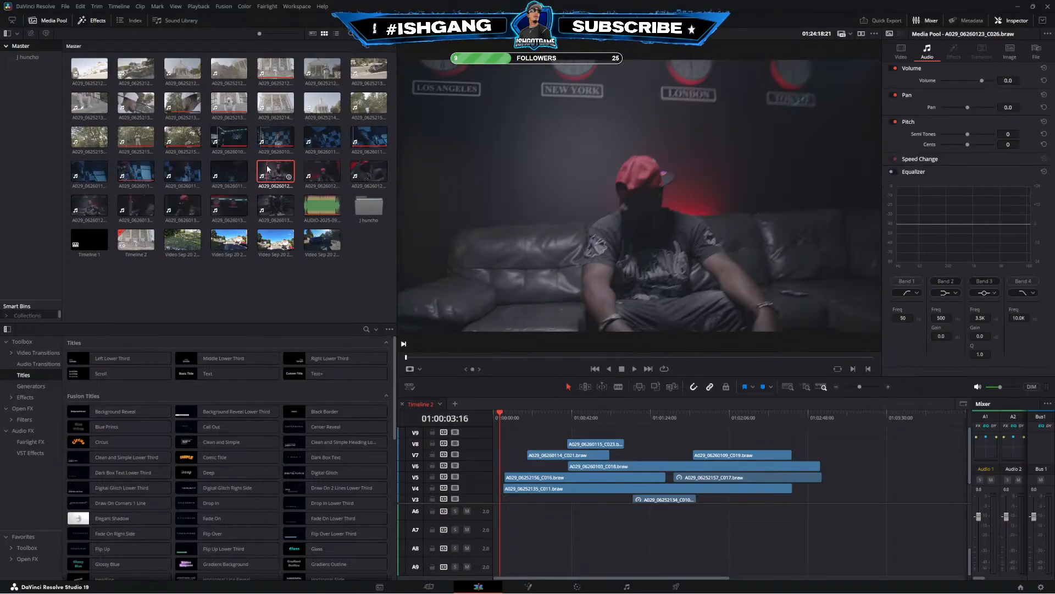
key("space")
left_click(243, 185)
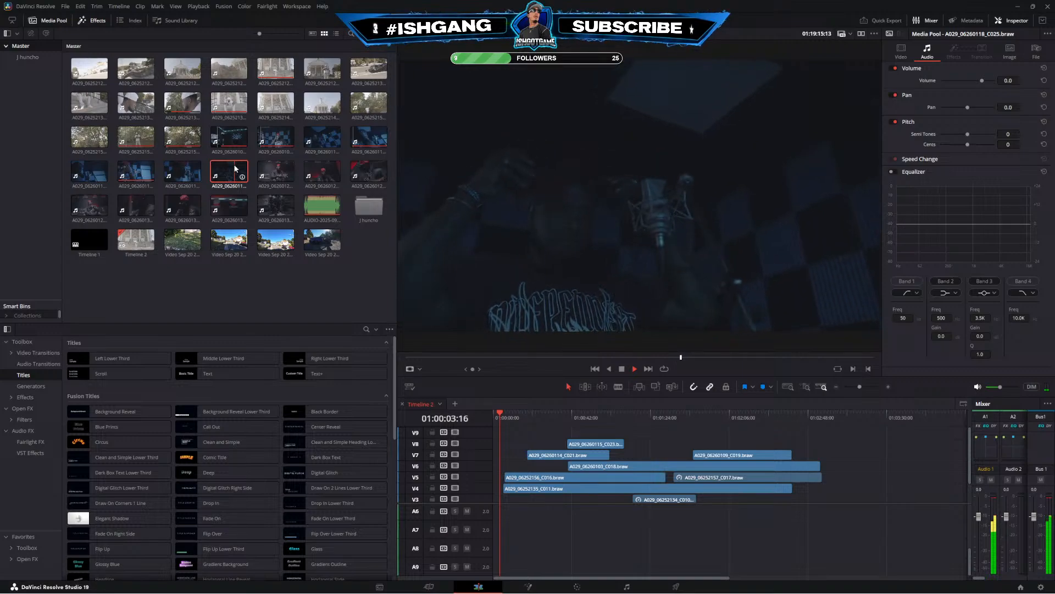
left_click(271, 174)
Review the studio takes on the timeline at about 01:00:53 and around 01:01:56, checking the end of the C023 clip
left_click(591, 417)
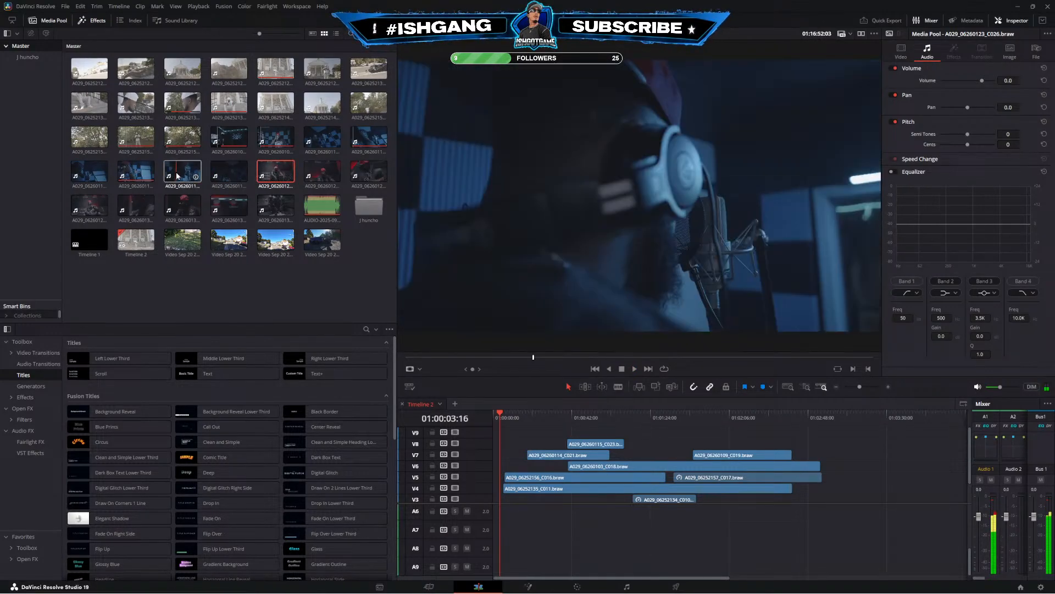
key("space")
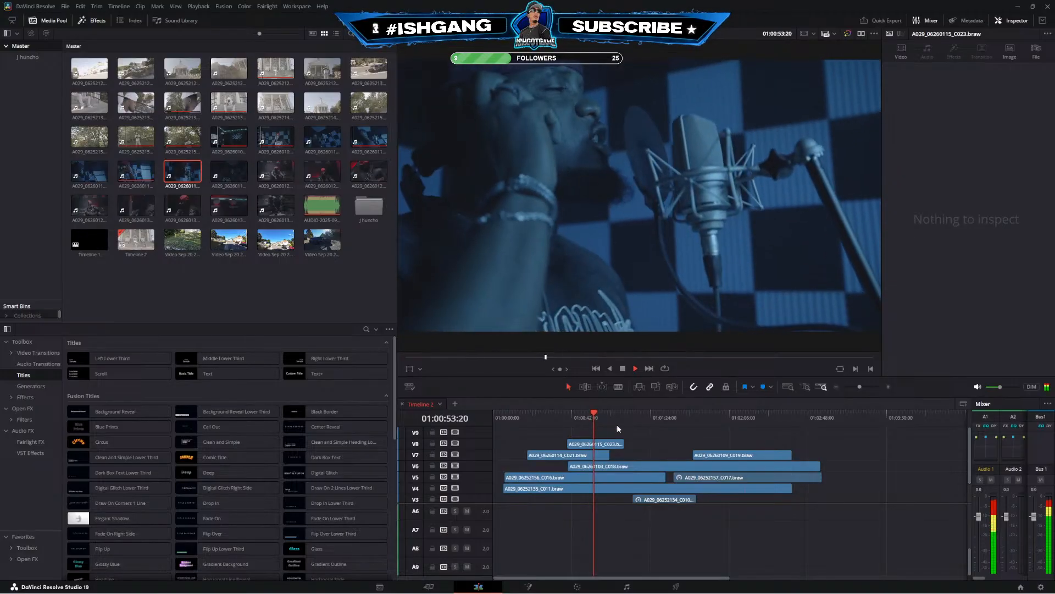
left_click(623, 444)
left_click(665, 418)
left_click(706, 419)
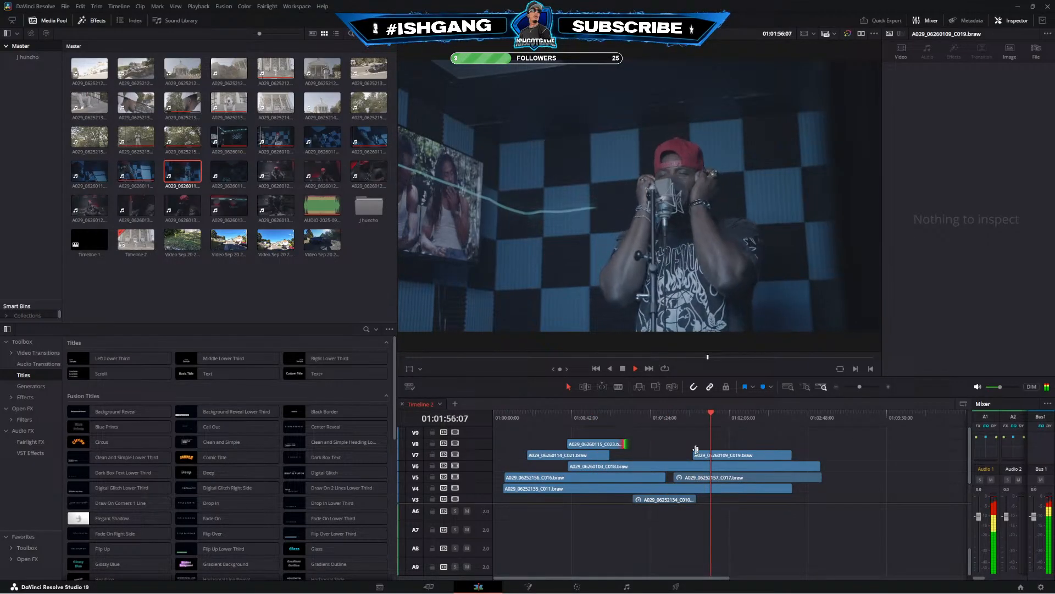
Extend the start of the C019 clip on V7 back to about 01:01:43 and play parts of it up to about 01:02:21
left_click_drag(694, 454, 685, 454)
left_click(793, 455)
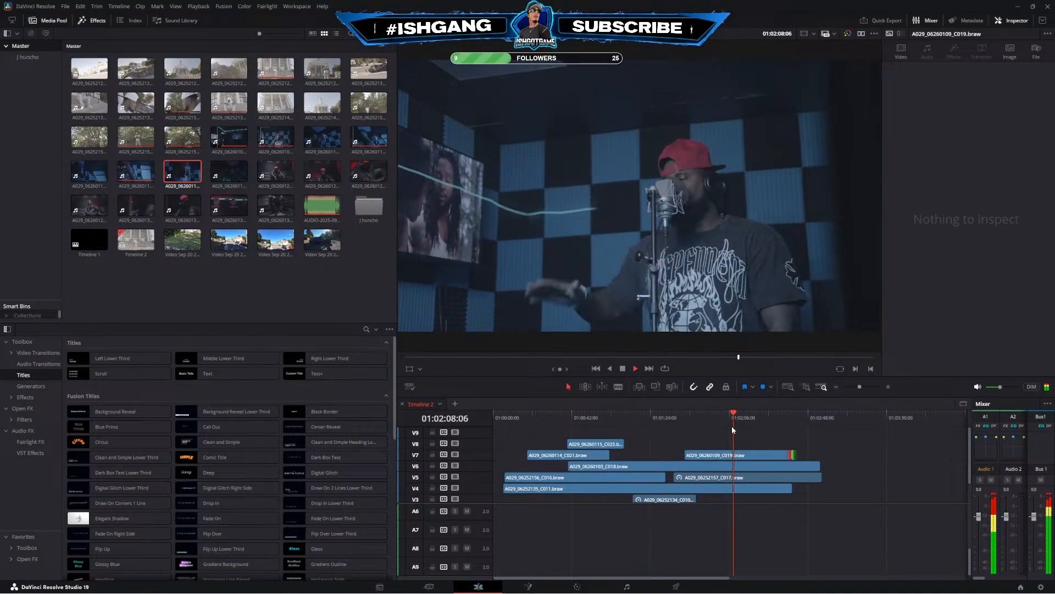
key("space")
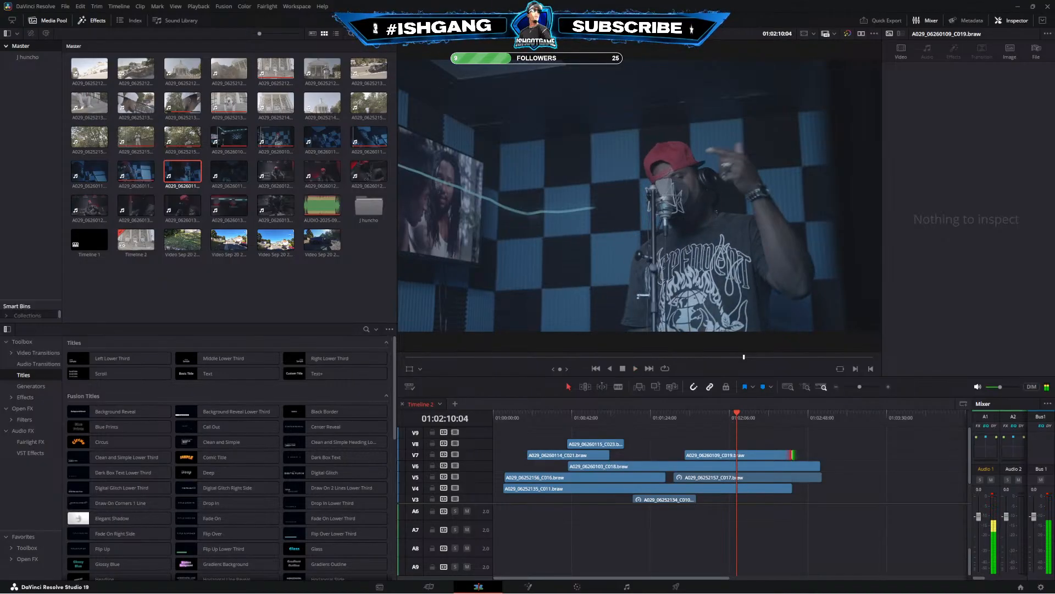
left_click(708, 416)
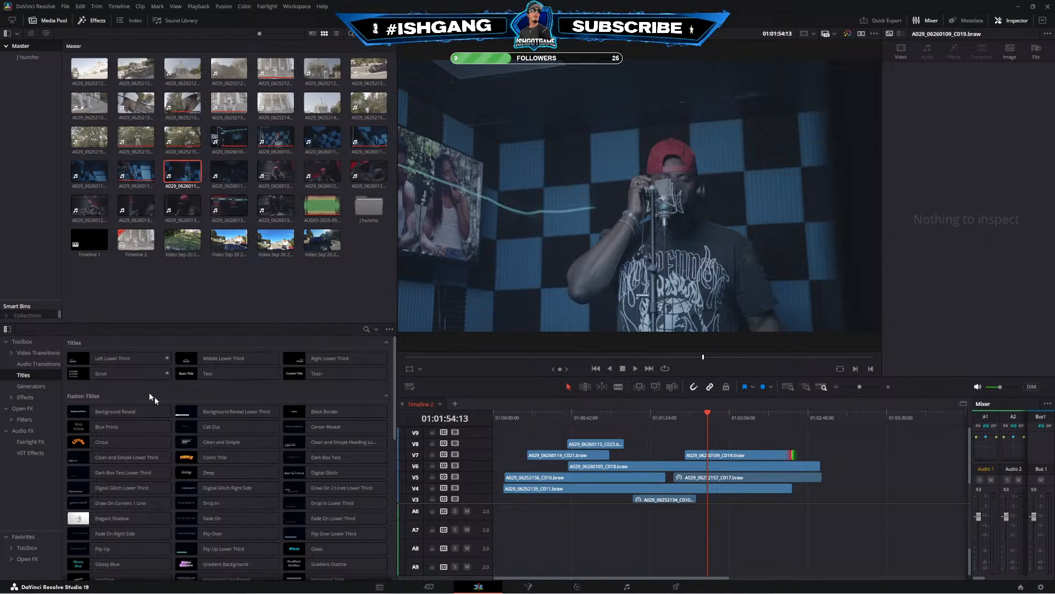
left_click_drag(726, 416, 754, 413)
key("space")
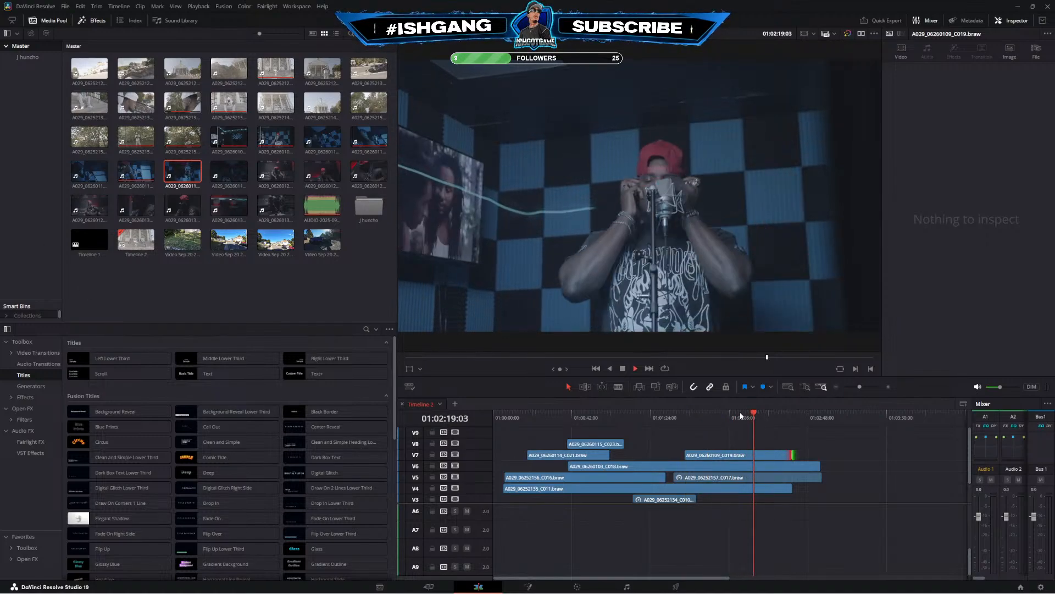
key("space")
Undo the recent edits from the C019 start extension back to the unlinking of the C023 clip's audio
left_click(723, 456)
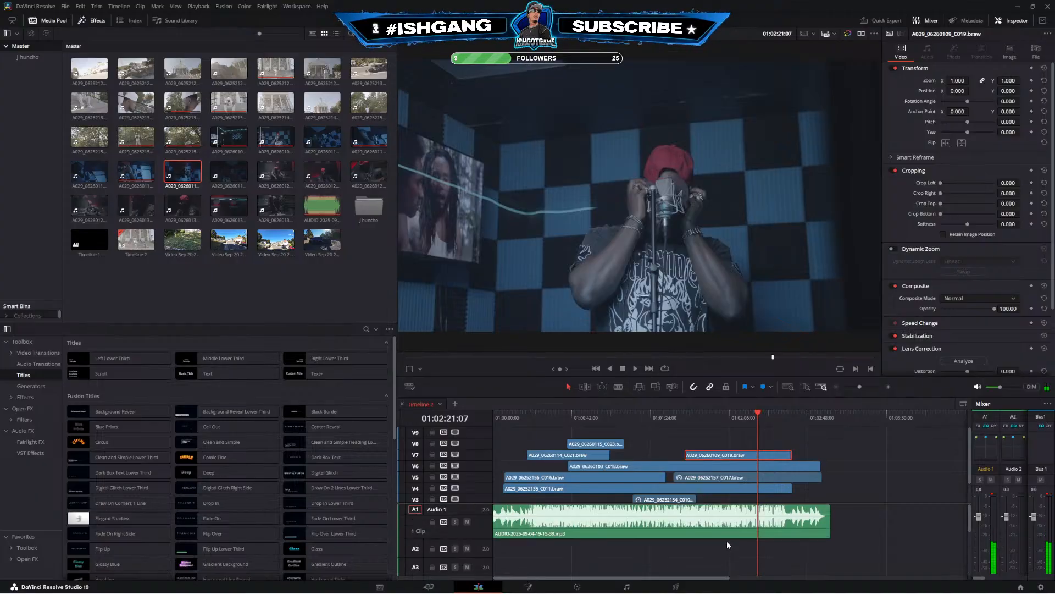
key("ctrl+z")
key("ctrl+z")
key("ctrl+z")
key("ctrl+z")
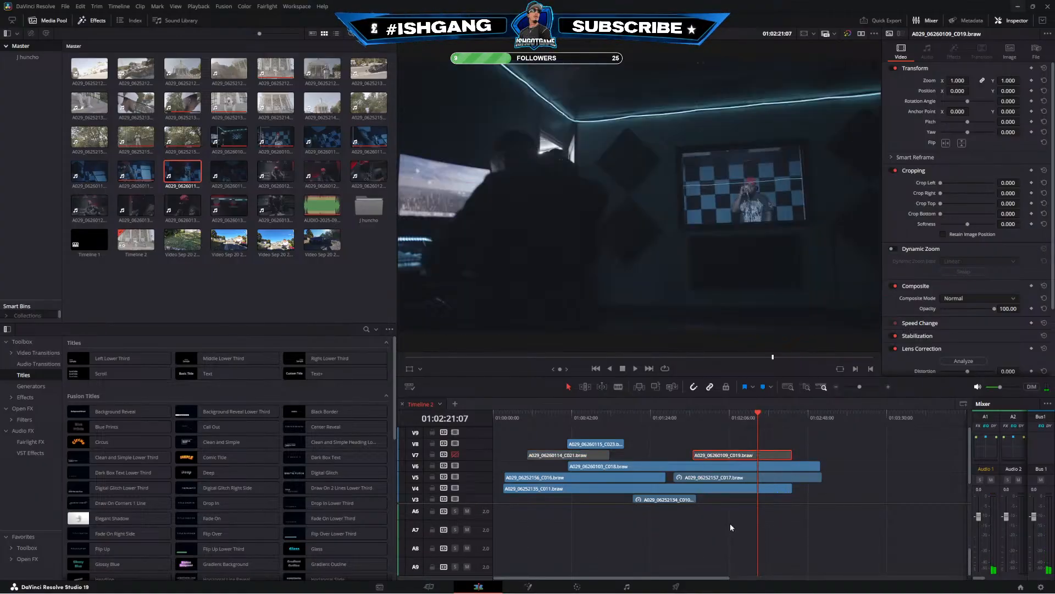
key("ctrl+z")
key("ctrl+z")
key("ctrl+z")
key("ctrl+z")
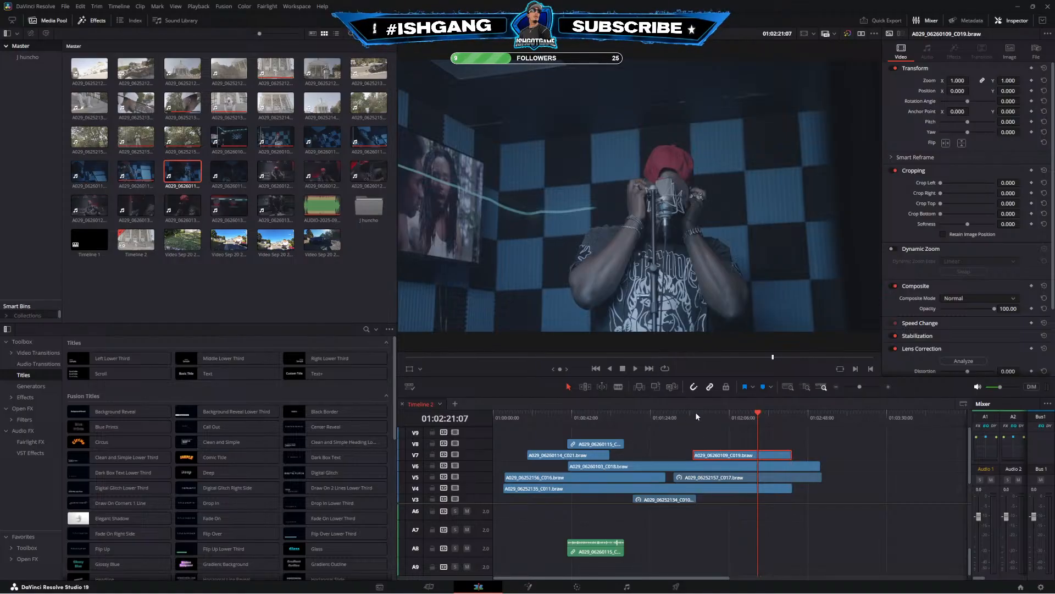
Step forward and back through the edit history around the C023 audio unlinking and removal
key("ctrl+shift+z")
key("ctrl+shift+z")
key("ctrl+shift+z")
key("ctrl+shift+z")
key("ctrl+shift+z")
key("ctrl+z")
key("ctrl+z")
key("ctrl+z")
key("ctrl+z")
key("ctrl+z")
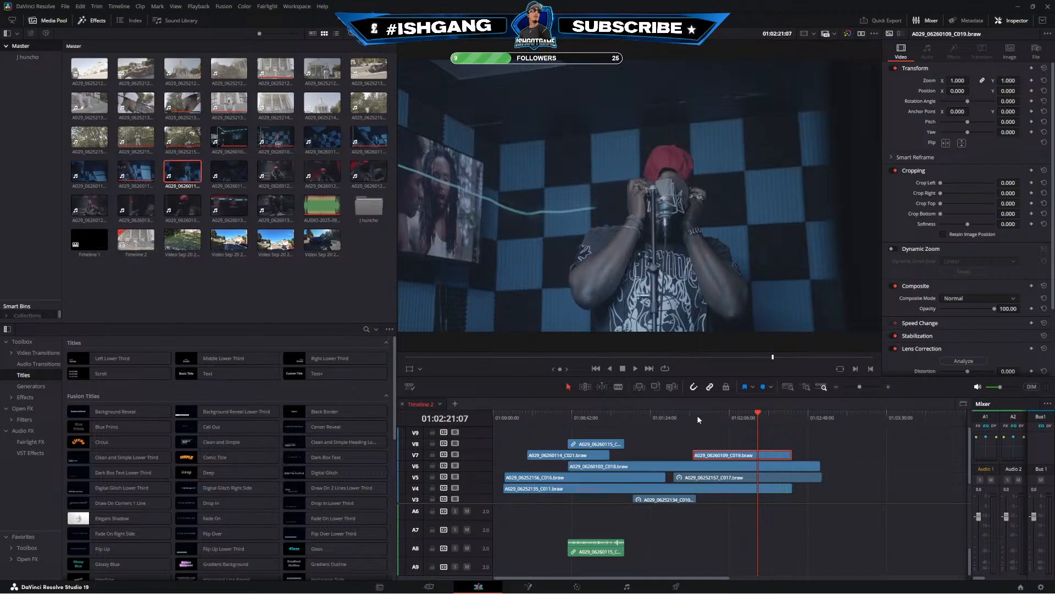
key("ctrl+shift+z")
key("ctrl+shift+z")
key("ctrl+z")
Play the C023 take from about 01:00:40 and the C019 take around 01:01:54
left_click(568, 420)
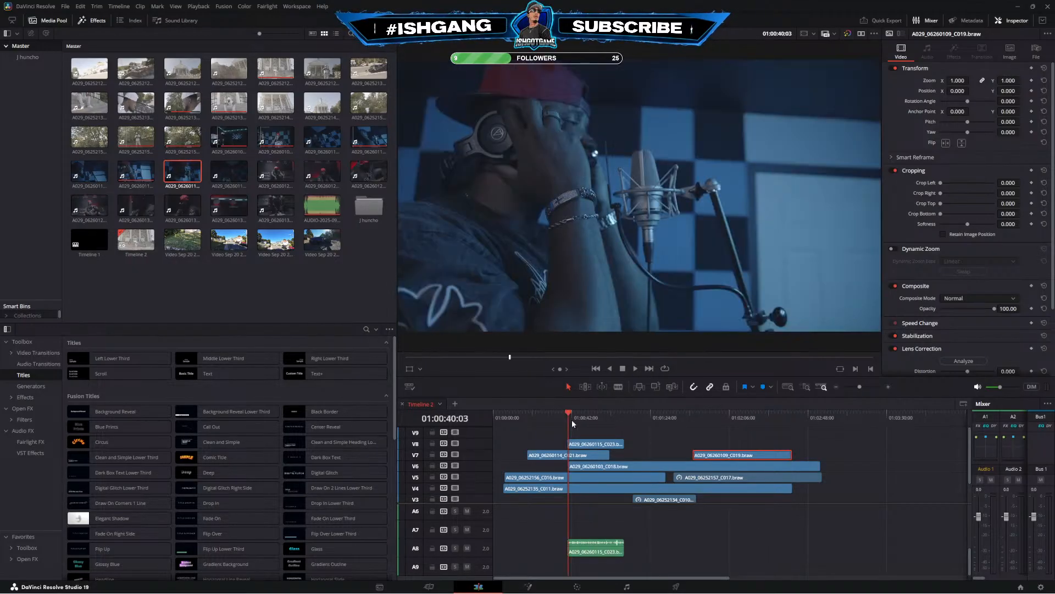
key("space")
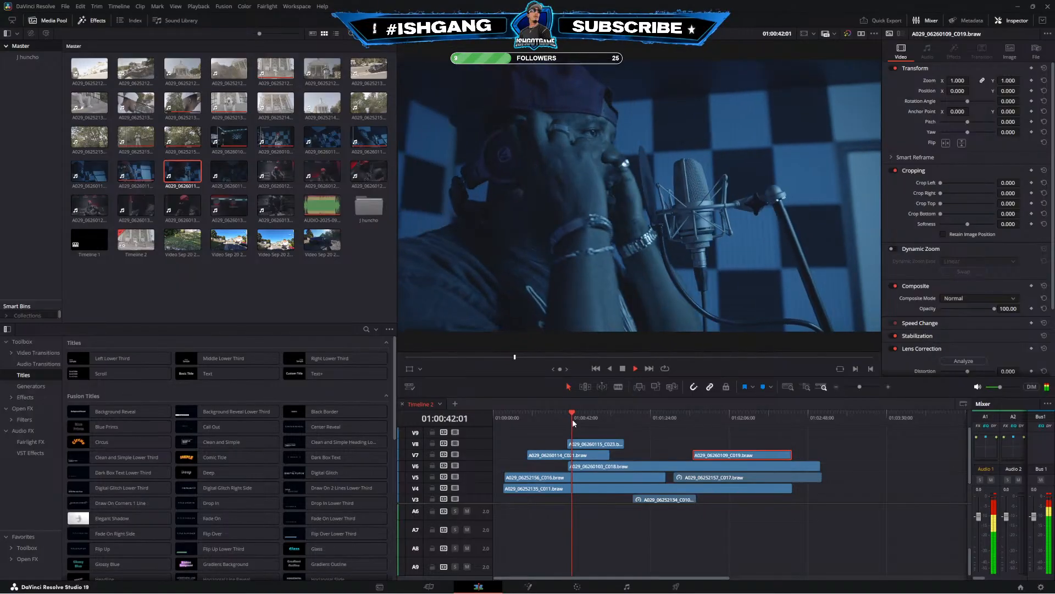
left_click(704, 419)
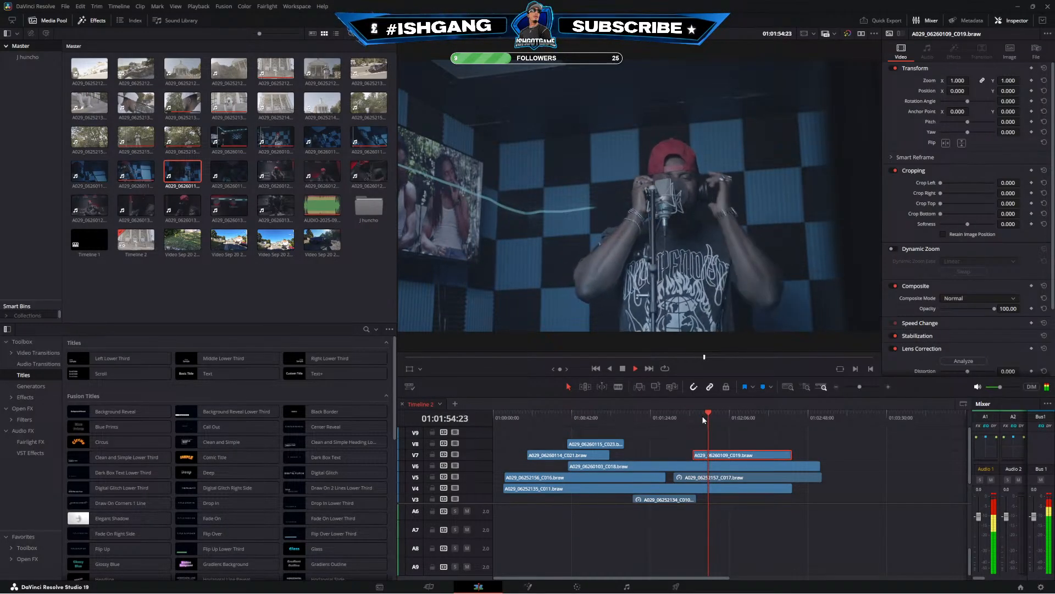
key("space")
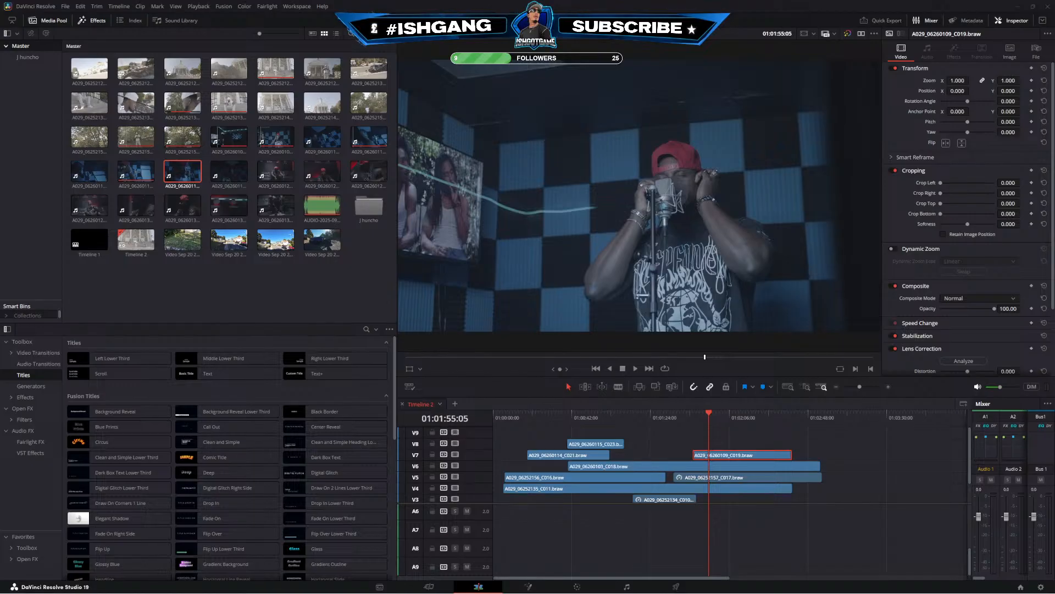
Preview the C025 and C026 clips from the Master bin, scrubbing C026 to about 01:24:04
left_click(233, 168)
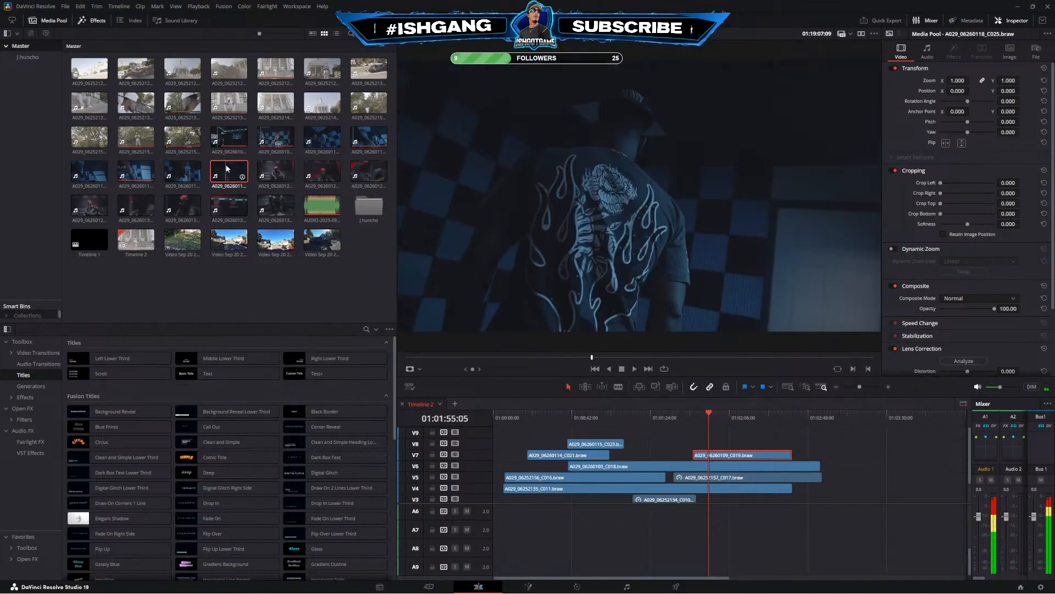
left_click(273, 171)
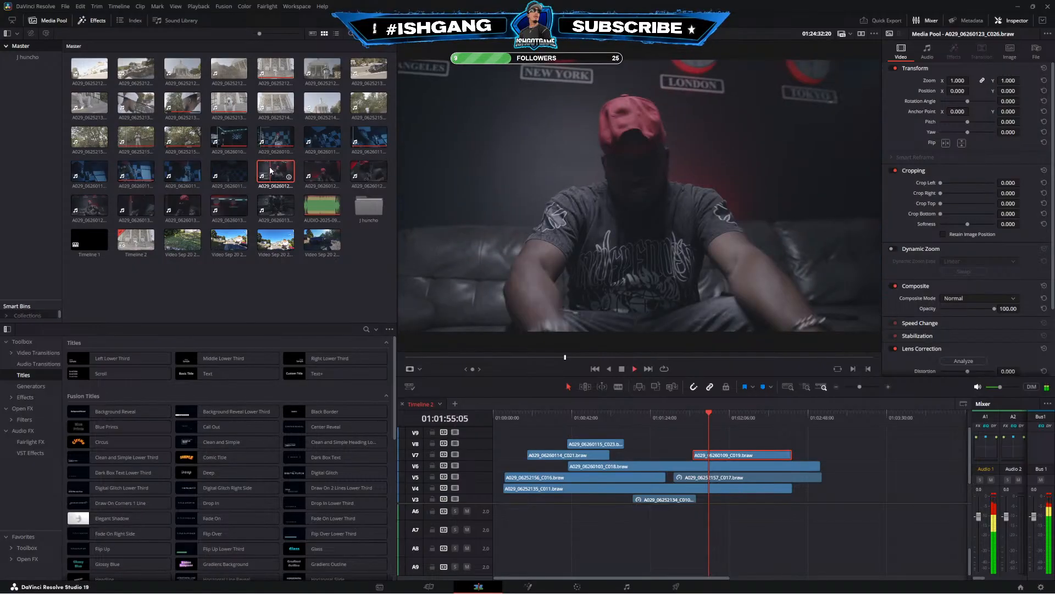
key("space")
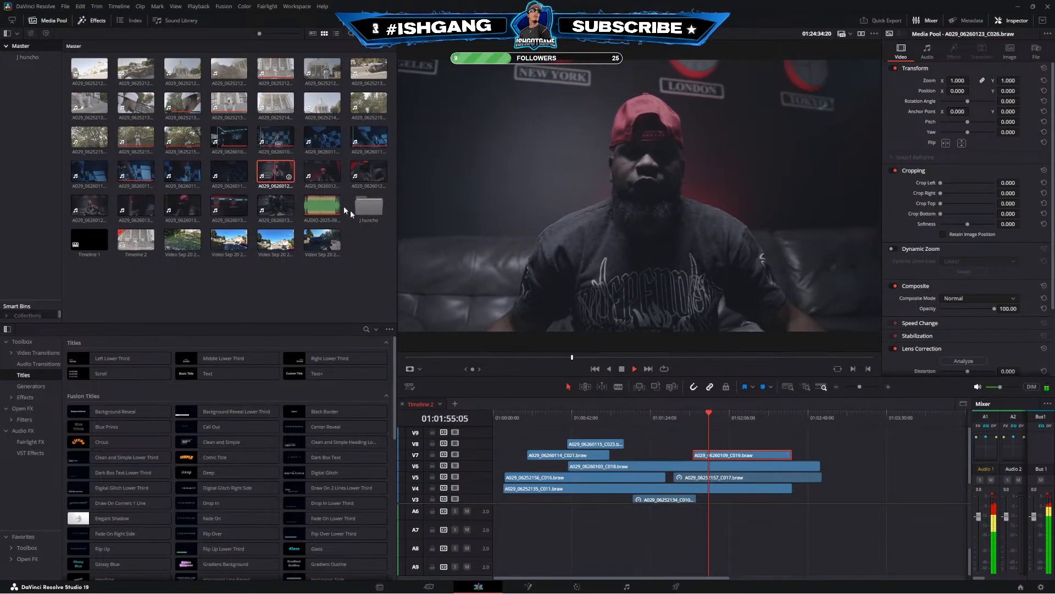
left_click(430, 358)
left_click_drag(430, 358, 455, 358)
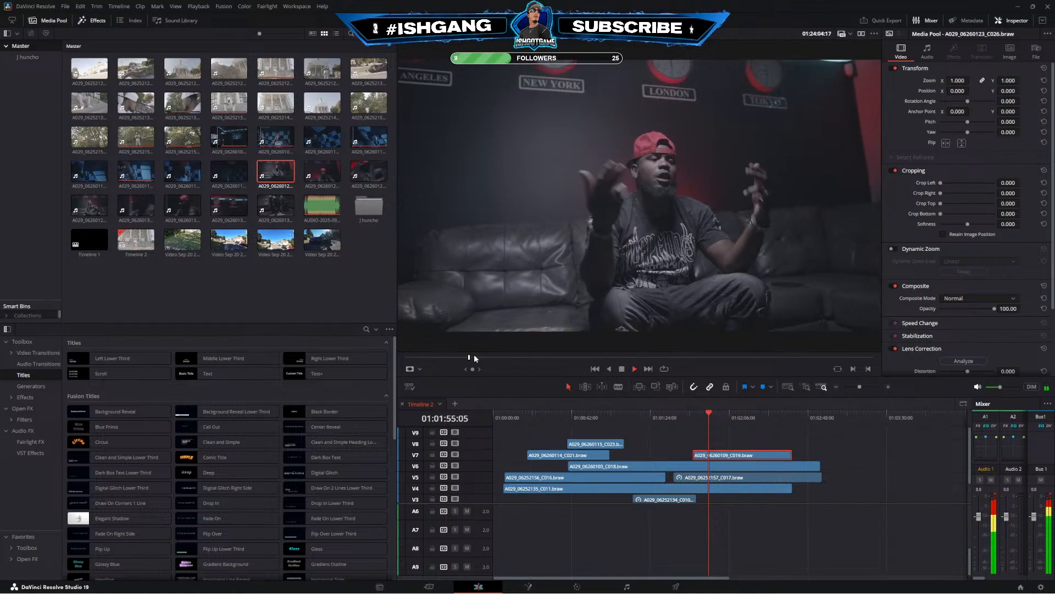
key("space")
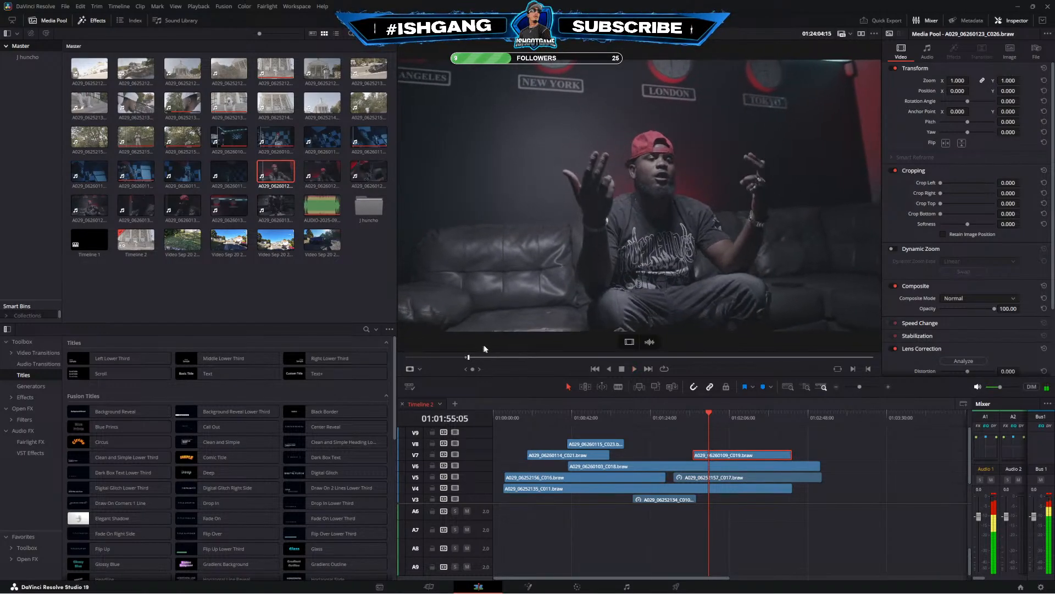
Place the C026 couch clip on track V9 and auto-sync it to the song audio on track A1
left_click_drag(629, 342, 605, 433)
scroll(645, 536, "up", 5)
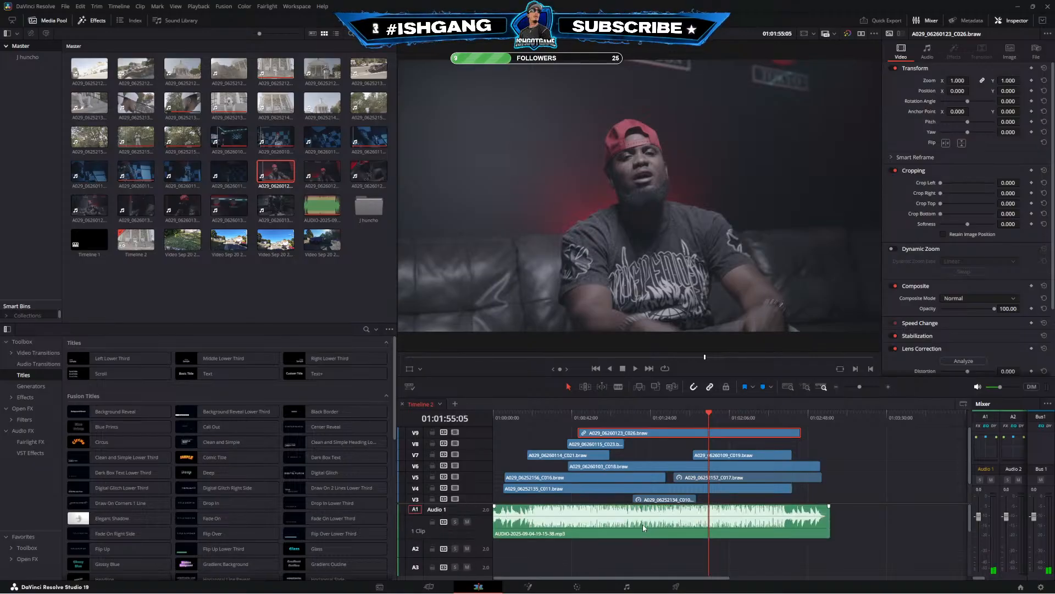
right_click(644, 528)
left_click(707, 414)
left_click(575, 314)
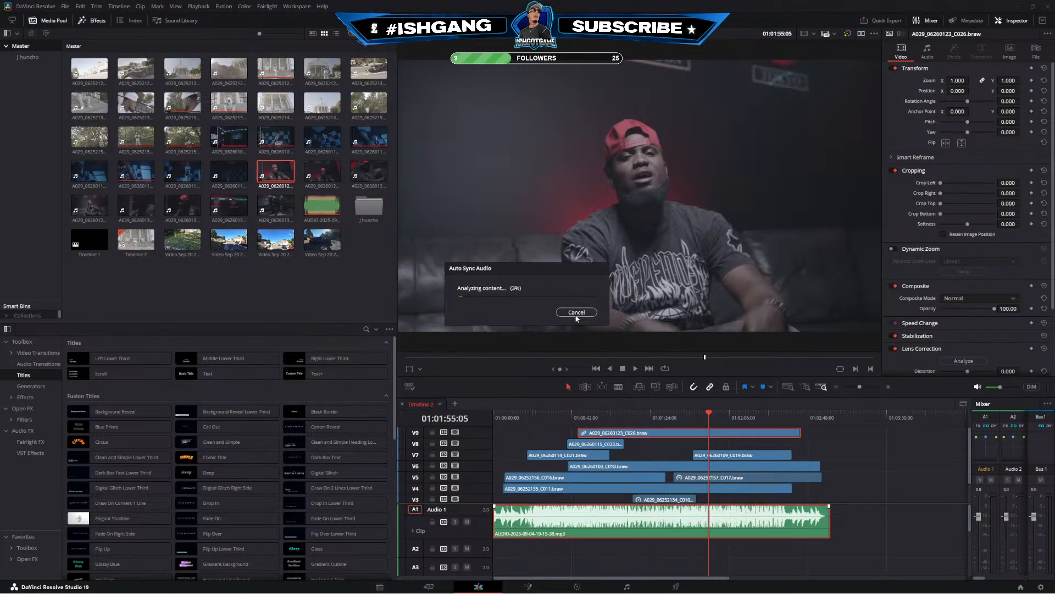
Unlink the C026 clip on V9 from its camera audio and delete that audio from track A9
right_click(616, 431)
left_click(633, 423)
scroll(609, 541, "down", 5)
left_click(625, 564)
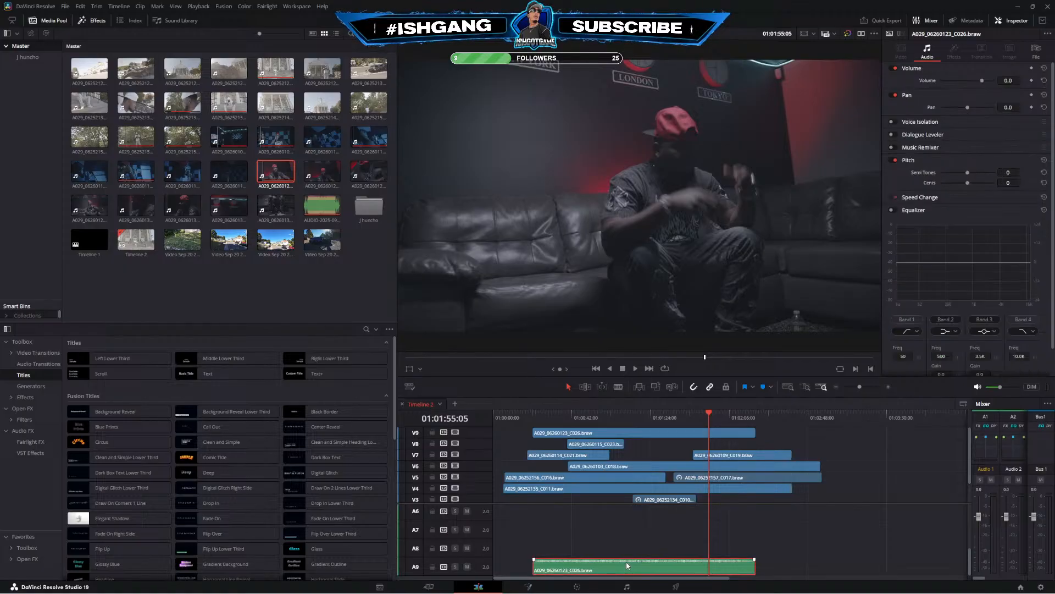
key("BackSpace")
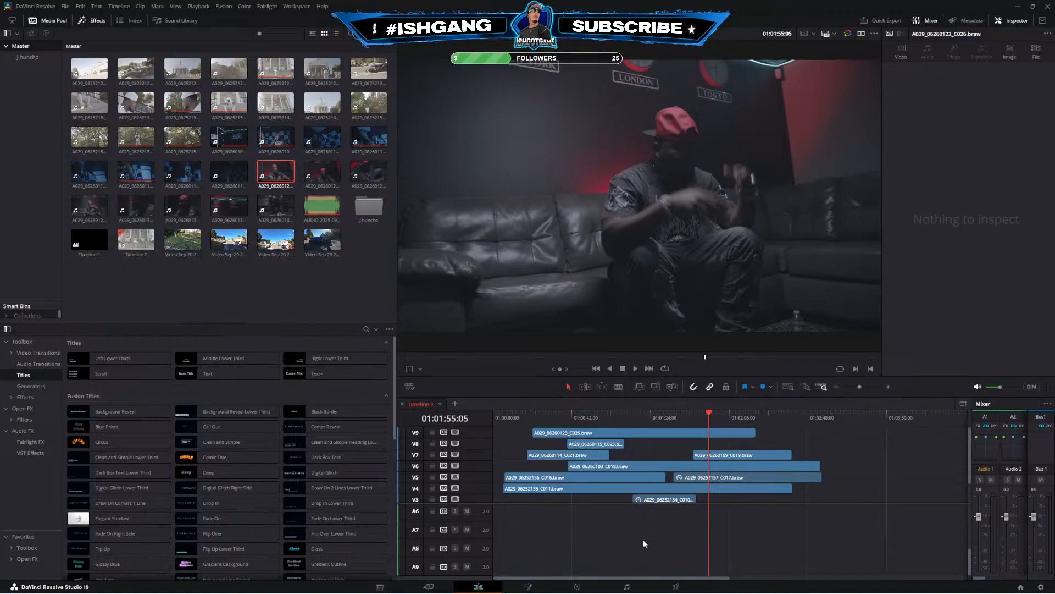
Play the synced C026 take from about 01:00:53 to 01:01:18 and return the playhead to about 01:01:10
scroll(643, 540, "up", 5)
left_click(592, 413)
key("space")
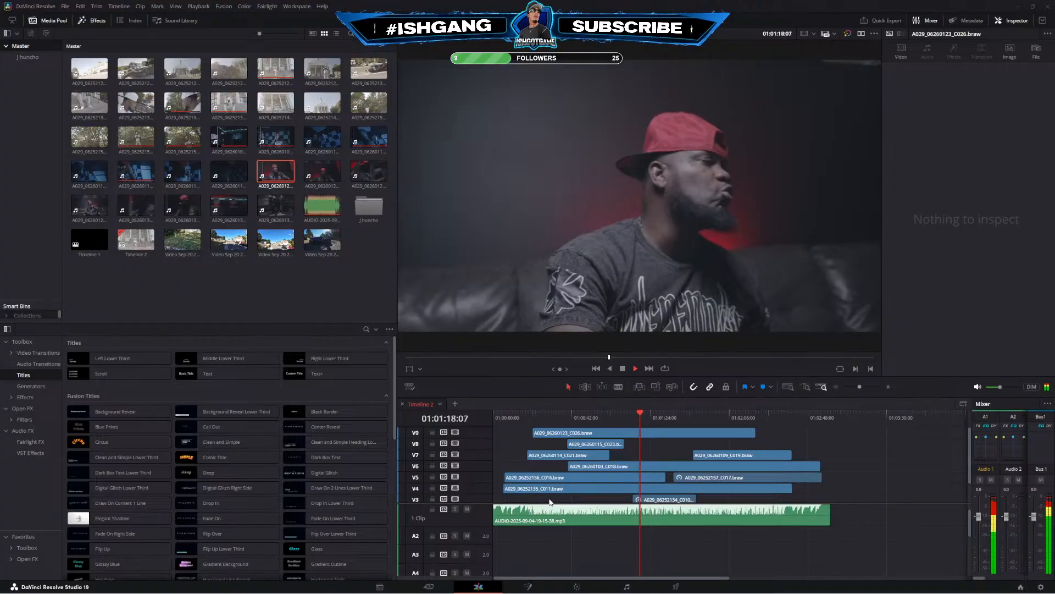
left_click(624, 416)
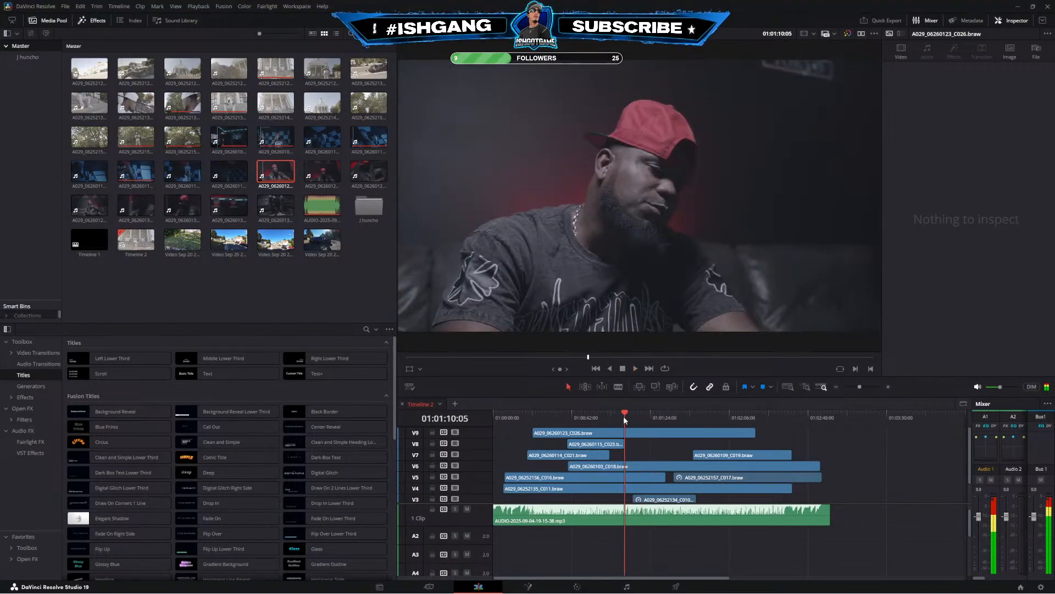
Play and scrub the synced C026 take on the timeline between about 01:00:42 and 01:01:14
key("space")
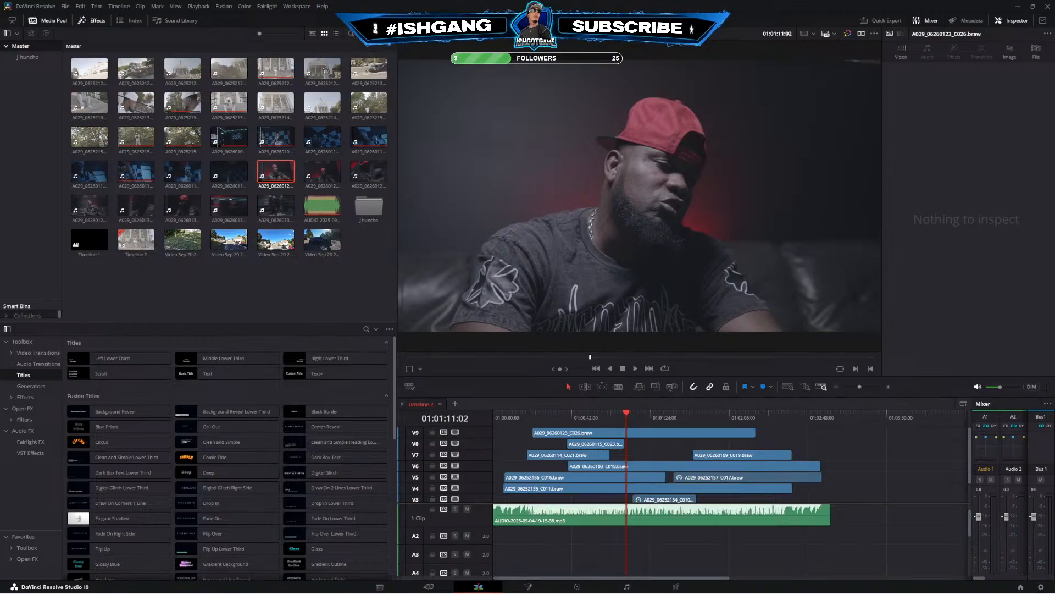
left_click(629, 413)
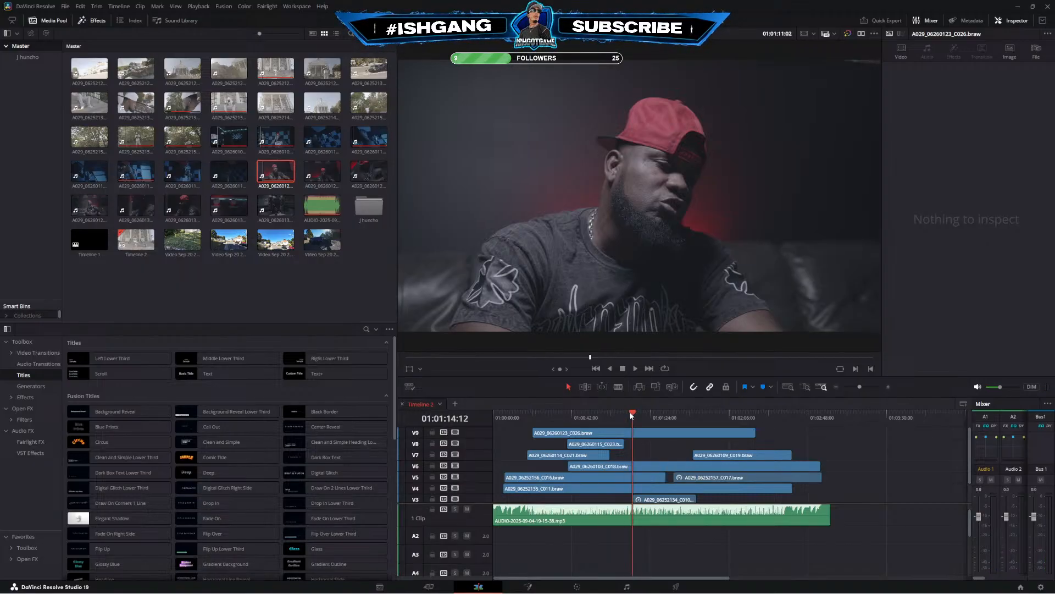
left_click_drag(629, 411, 573, 408)
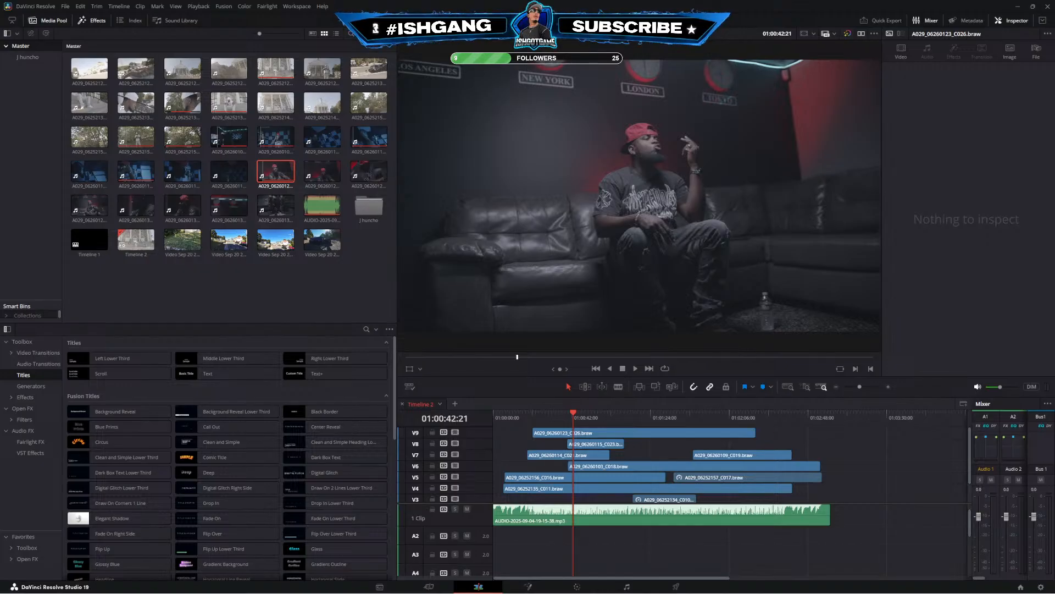
left_click(599, 413)
key("space")
left_click(615, 420)
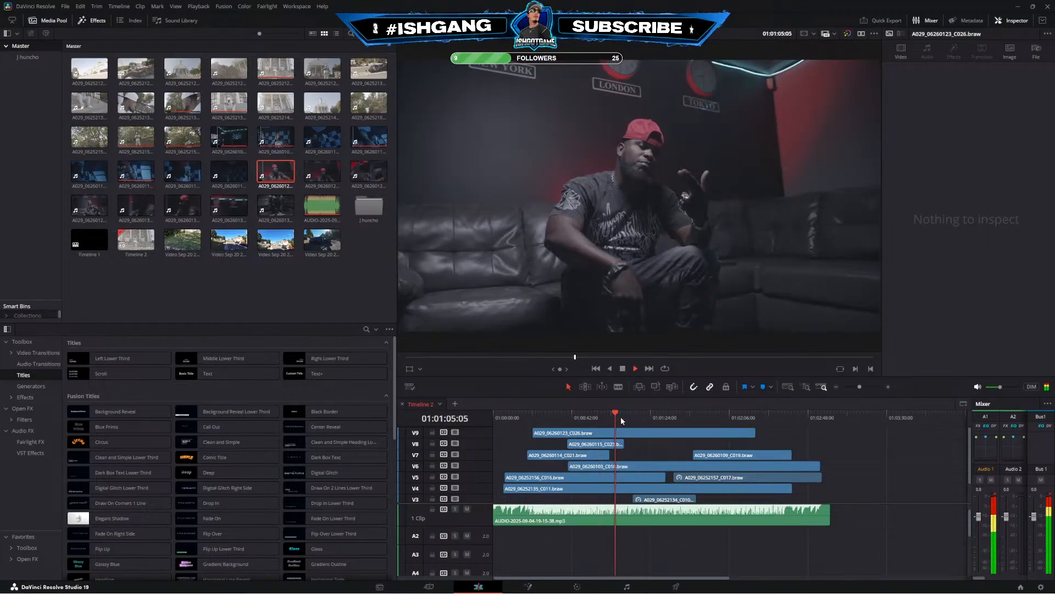
Preview the C027 and C028 couch clips from the Master bin, scrubbing C028 to about 01:28:55
left_click(313, 182)
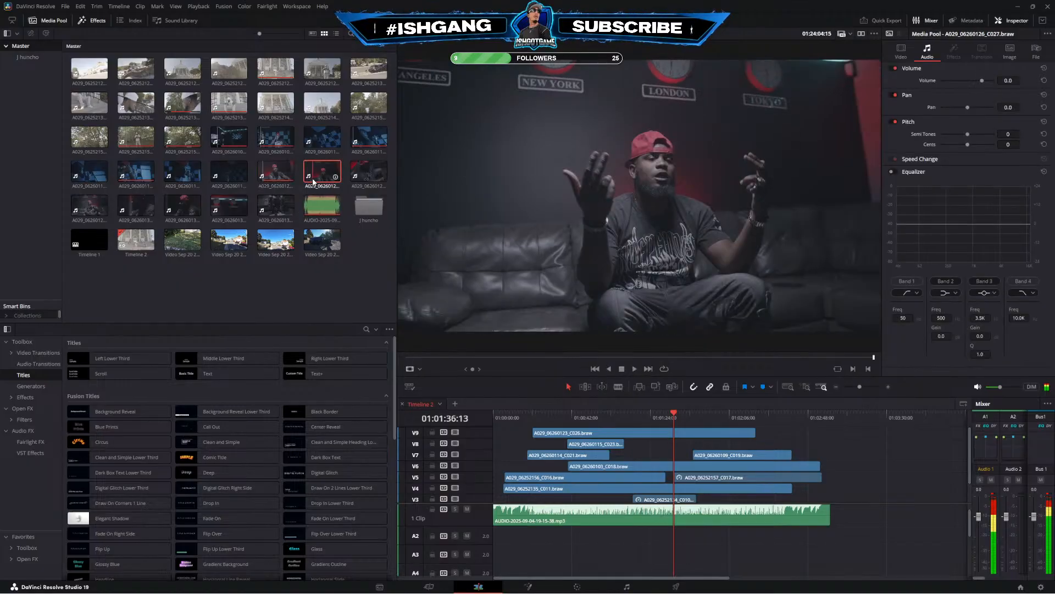
key("space")
left_click(610, 357)
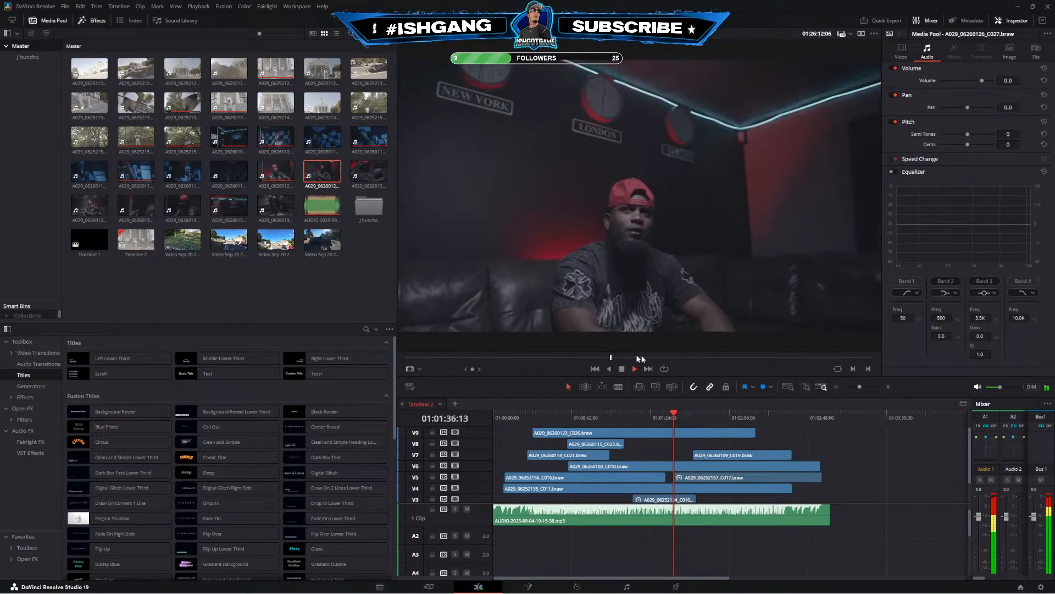
left_click(366, 174)
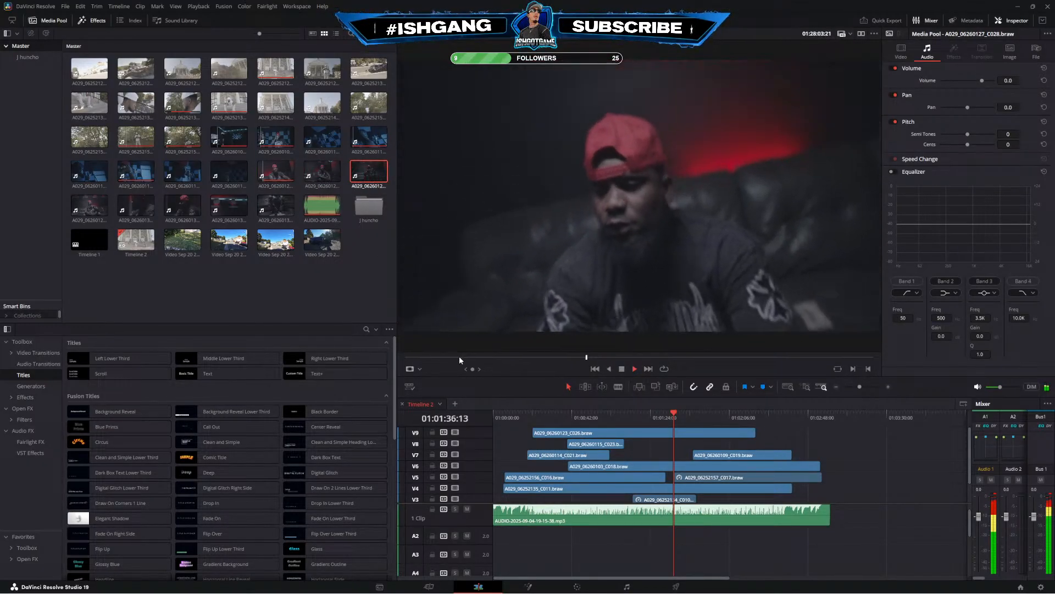
left_click_drag(459, 357, 759, 371)
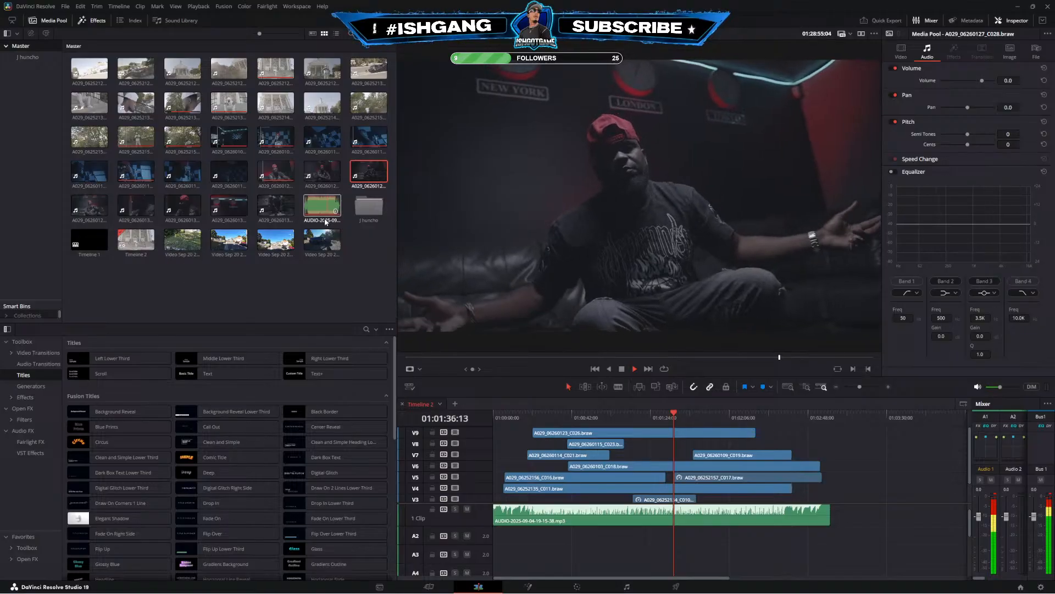
left_click(229, 292)
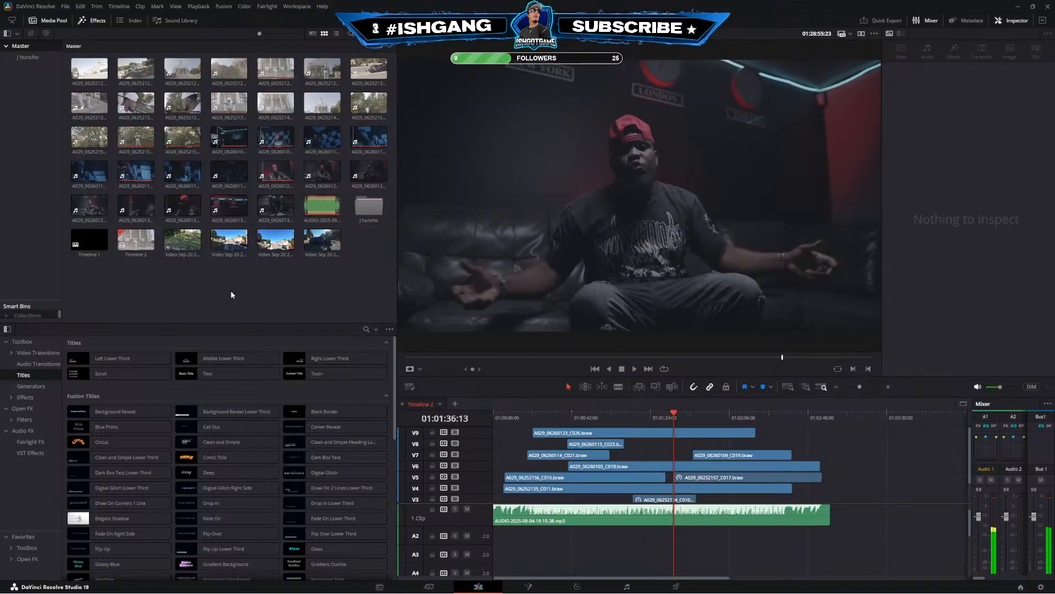
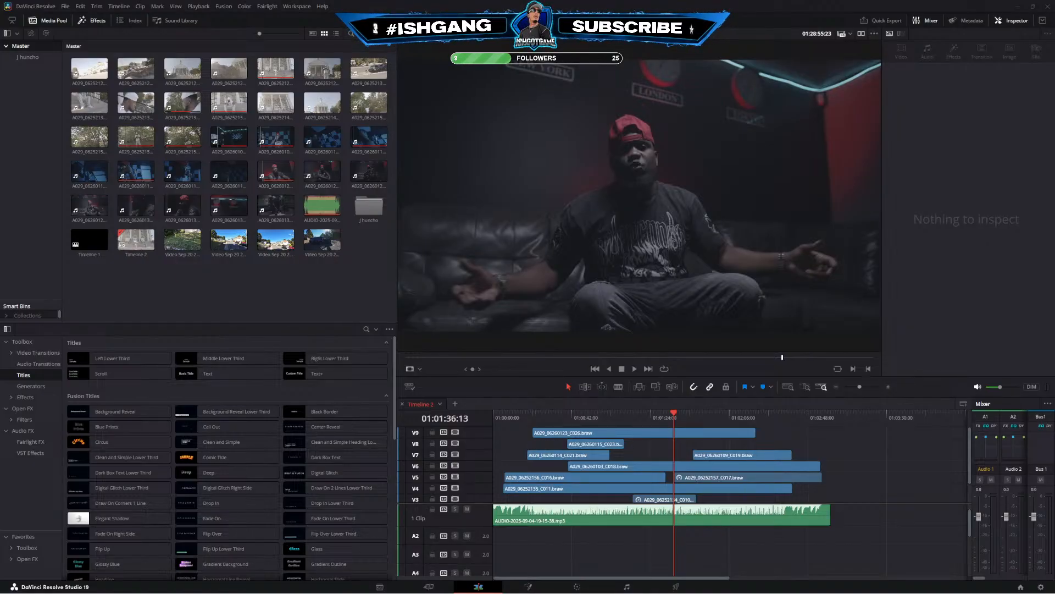
Scrub the timeline back from about 01:01:32, play the C026 take from about 01:00:55 and check it at about 01:01:10
left_click_drag(560, 412, 663, 416)
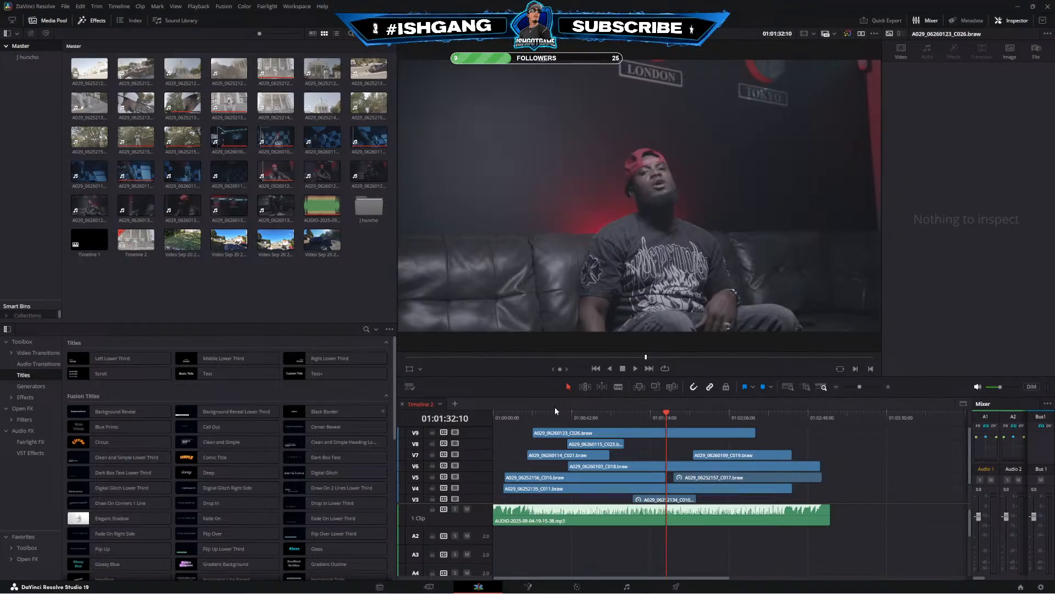
left_click(633, 417)
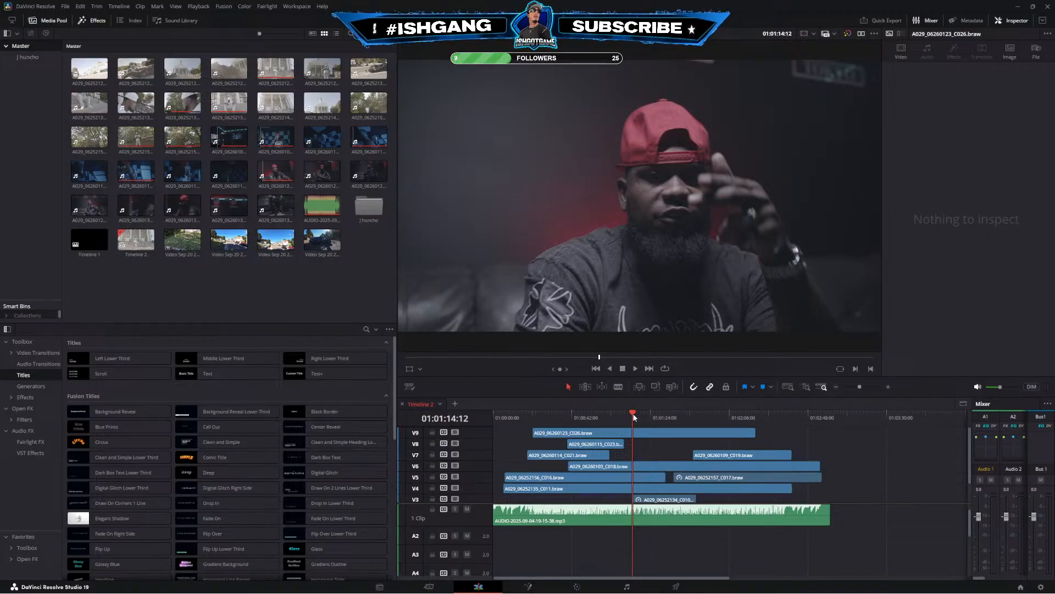
left_click_drag(634, 415, 605, 415)
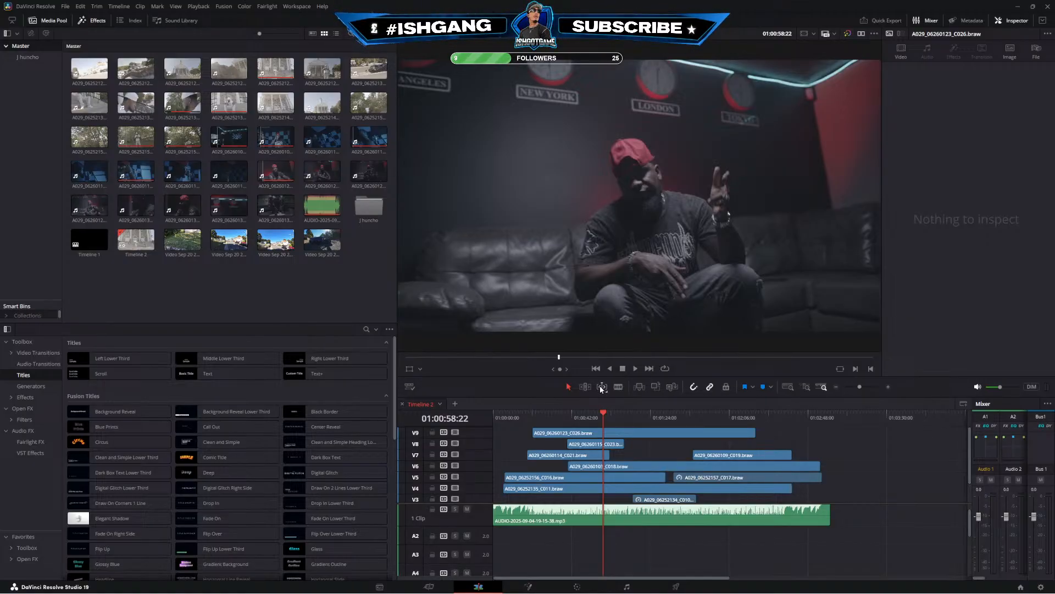
left_click(596, 415)
key("space")
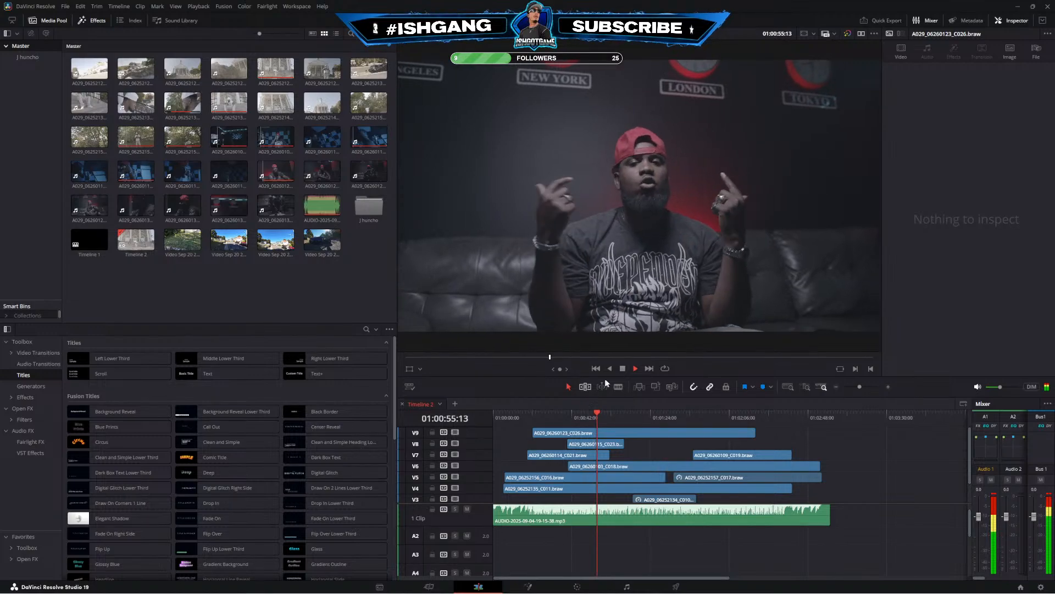
left_click(626, 417)
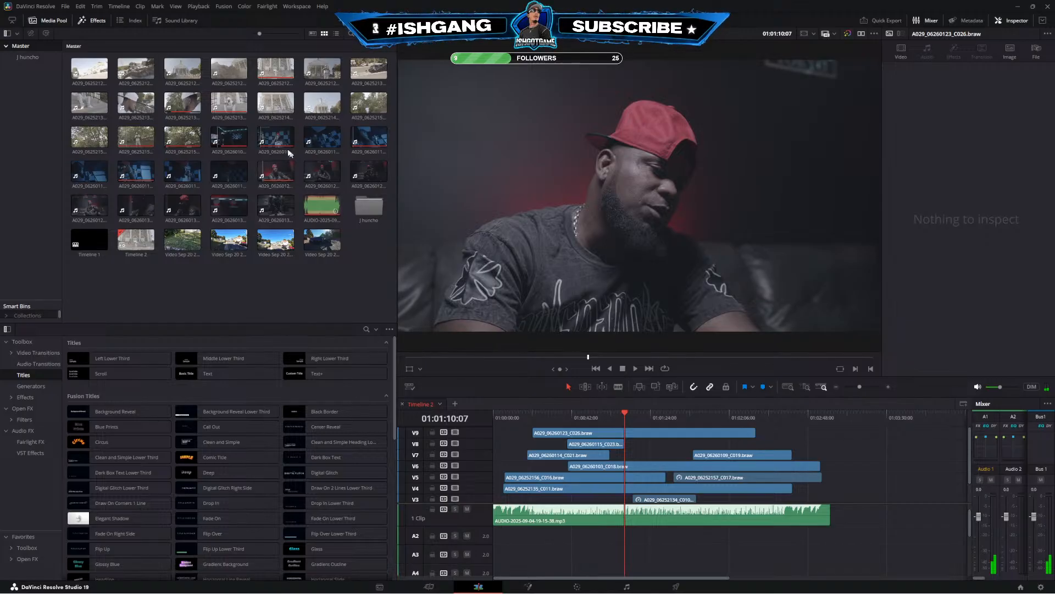
Preview the C032, C027 and C028 clips from the Master bin against the timeline take at about 01:01:22
left_click(277, 208)
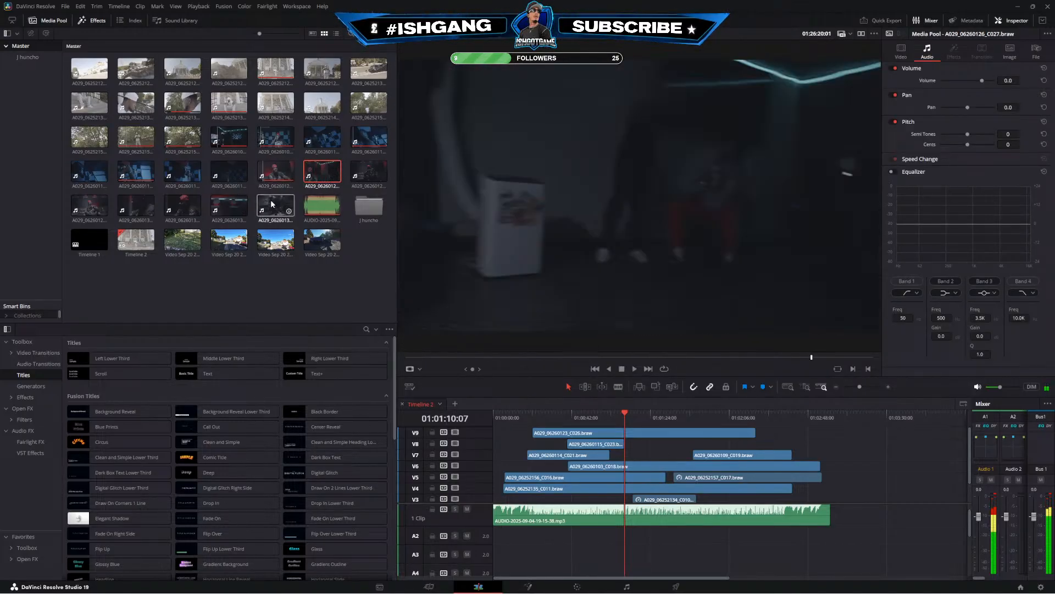
left_click(231, 205)
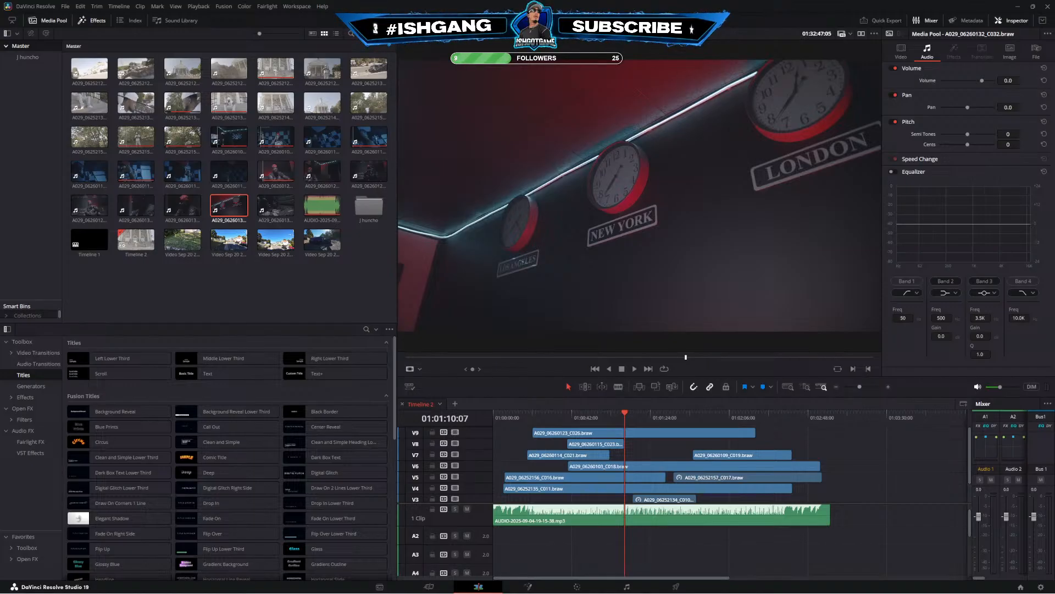
left_click_drag(594, 418, 646, 418)
key("space")
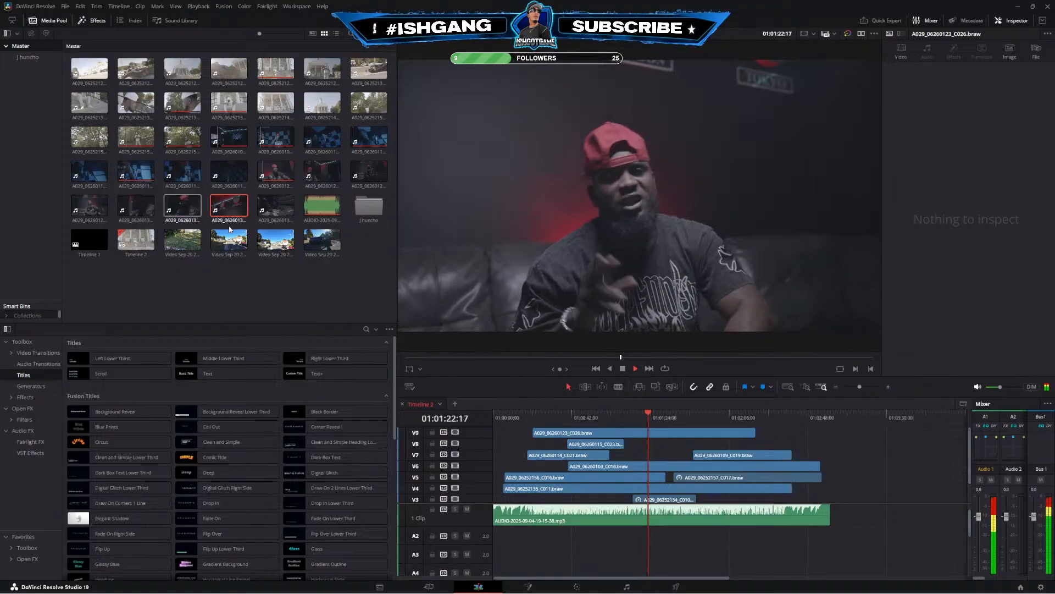
left_click(316, 169)
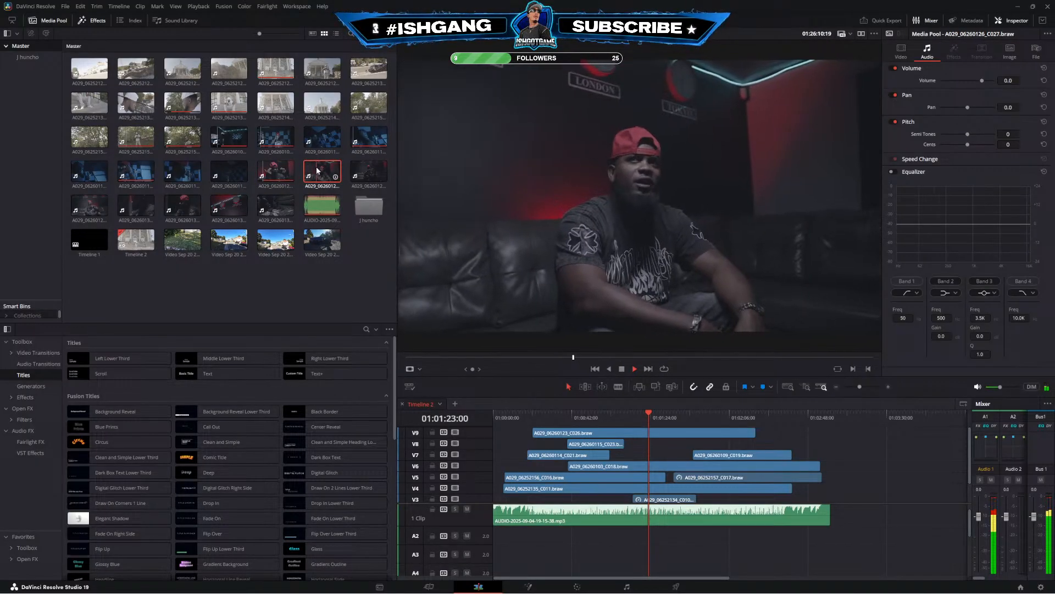
left_click(377, 172)
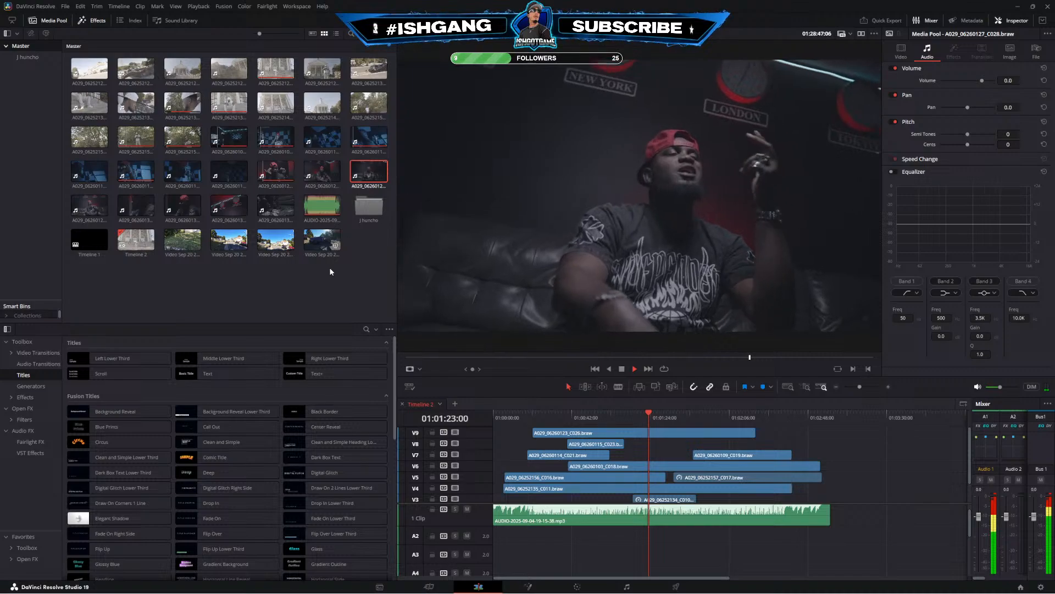
Add three video tracks, V10 to V12, above track V9
right_click(481, 435)
left_click(484, 438)
right_click(483, 435)
left_click(487, 440)
right_click(474, 433)
left_click(489, 438)
Scrub through the C028 couch clip in the source viewer from about 01:27:29 to past 01:28:40 and back to about 01:27:40
left_click(381, 175)
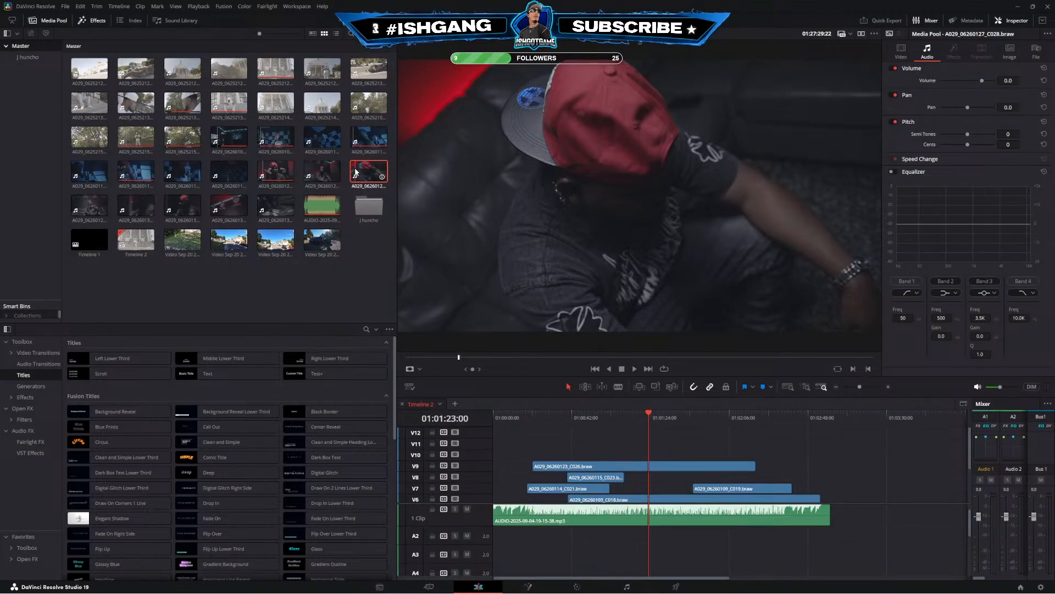
left_click(345, 172)
left_click(355, 172)
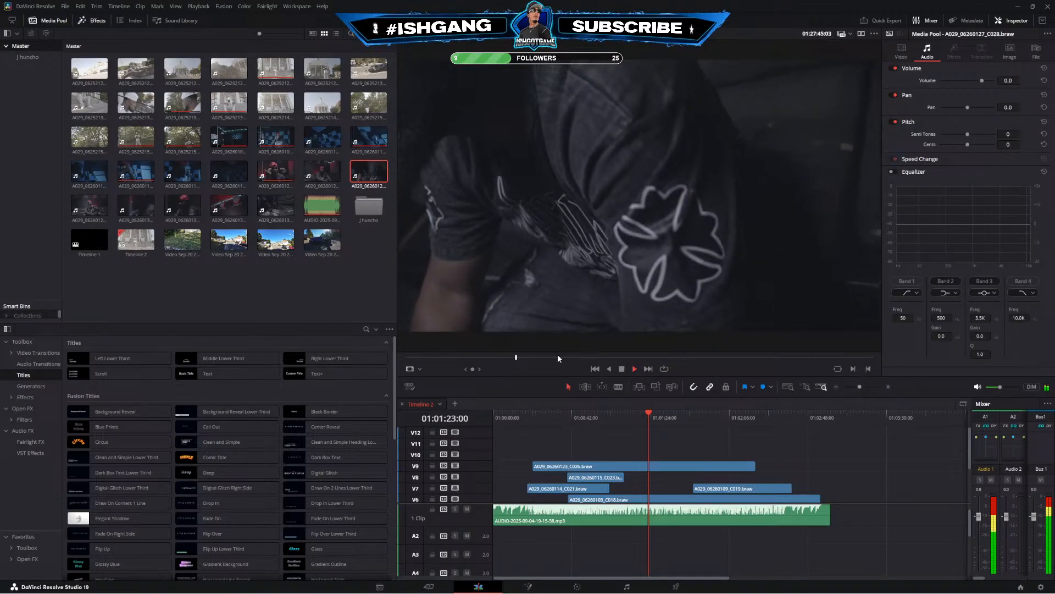
left_click_drag(572, 355, 596, 354)
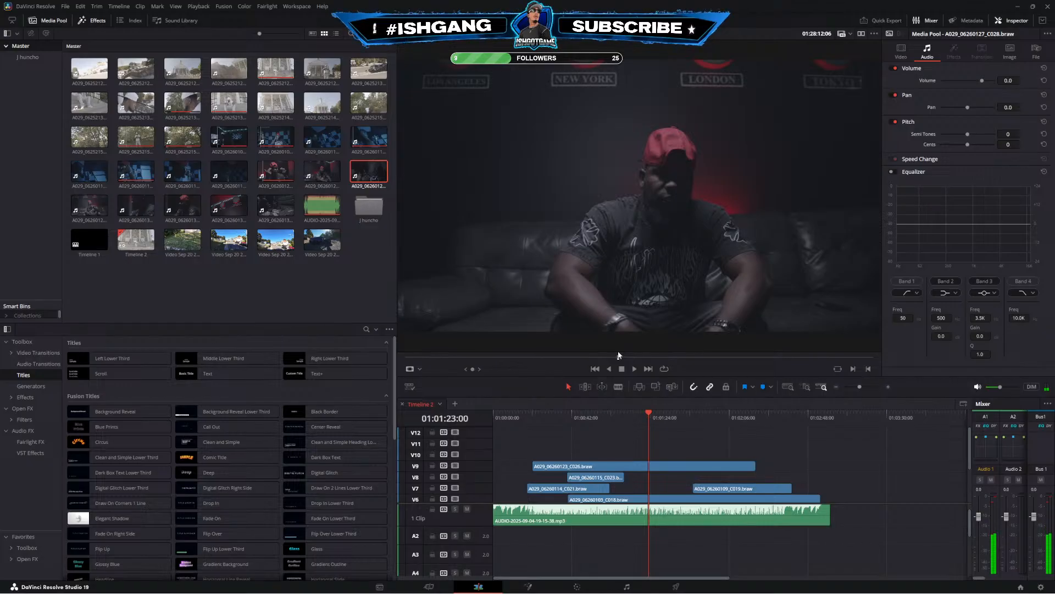
left_click_drag(618, 356, 646, 357)
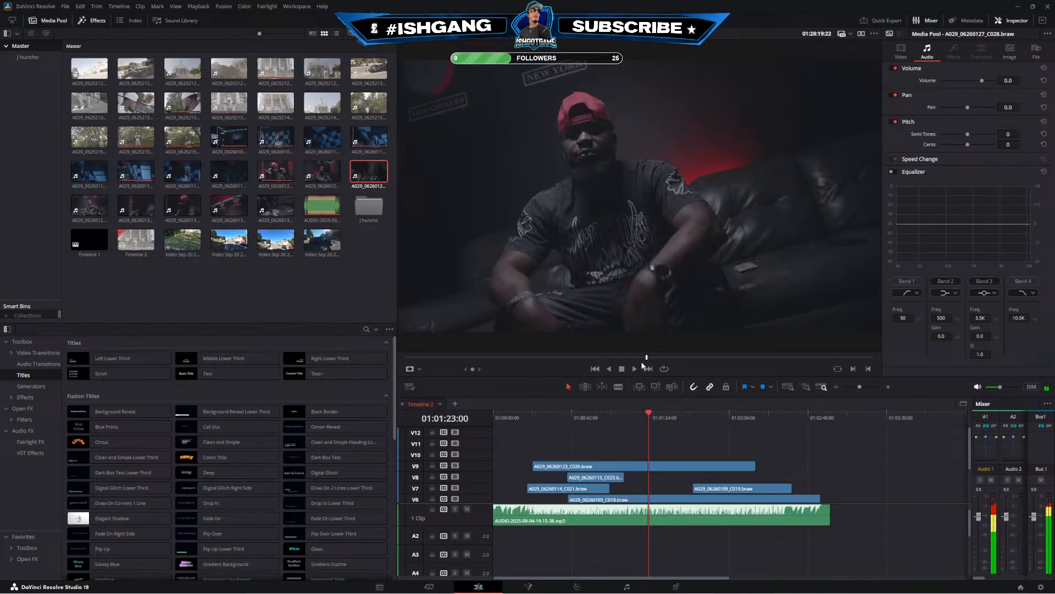
left_click(668, 357)
key("space")
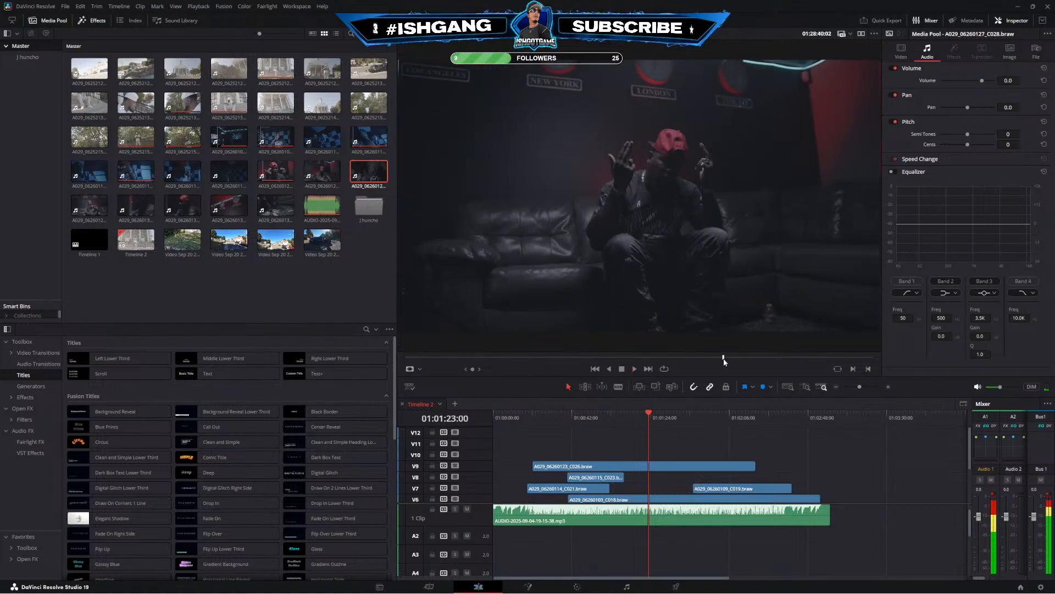
left_click(789, 357)
left_click_drag(788, 359, 466, 361)
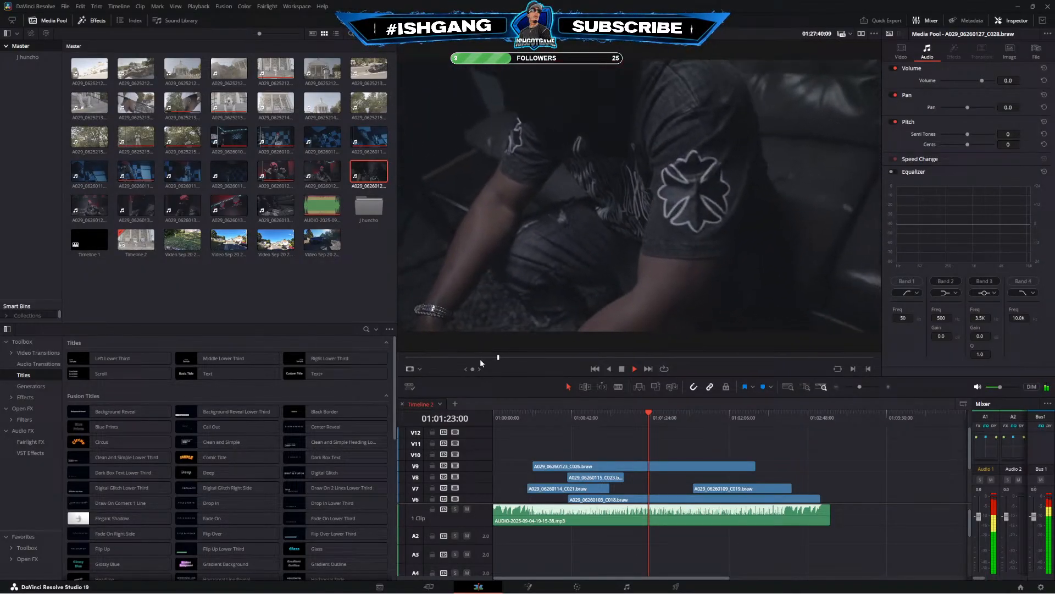
key("space")
Place the C028 clip on track V7 past the end of the song and unlink it from its camera audio
left_click_drag(235, 132, 863, 483)
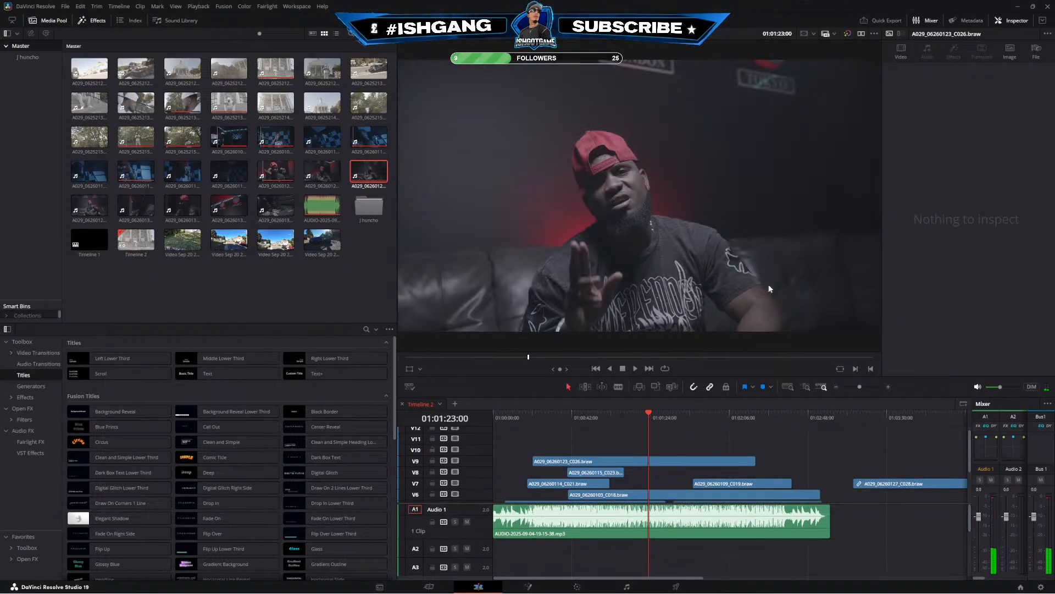
left_click(835, 387)
left_click(722, 486)
scroll(713, 513, "down", 4)
right_click(712, 484)
left_click(729, 471)
right_click(701, 483)
left_click(713, 478)
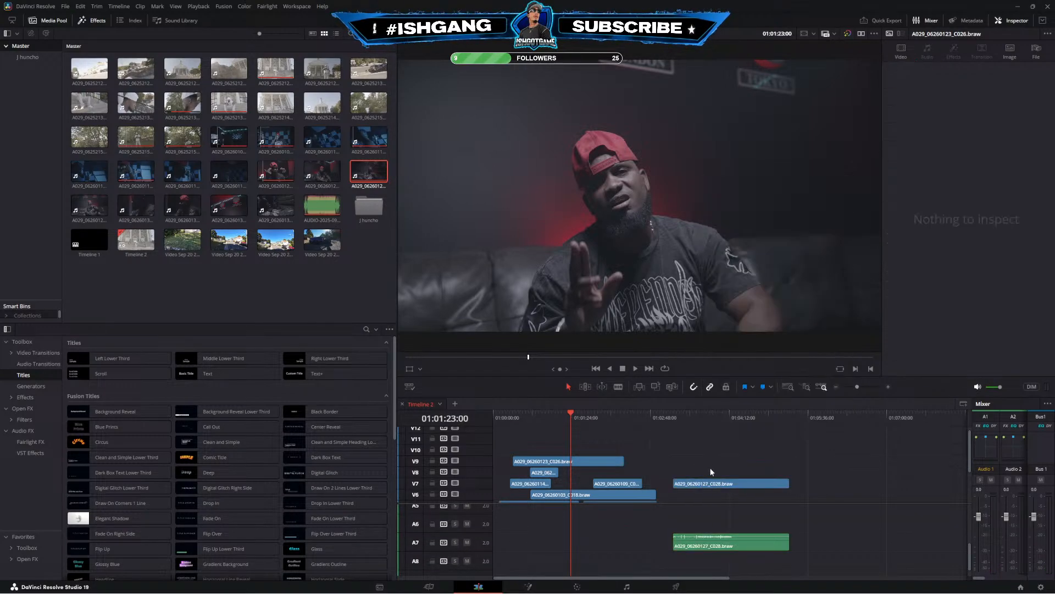
Trim the ends of the C028 video on V7 and its audio on A7 to the same shorter length and relink them
left_click_drag(789, 543, 736, 545)
left_click_drag(788, 483, 684, 592)
scroll(725, 491, "up", 3)
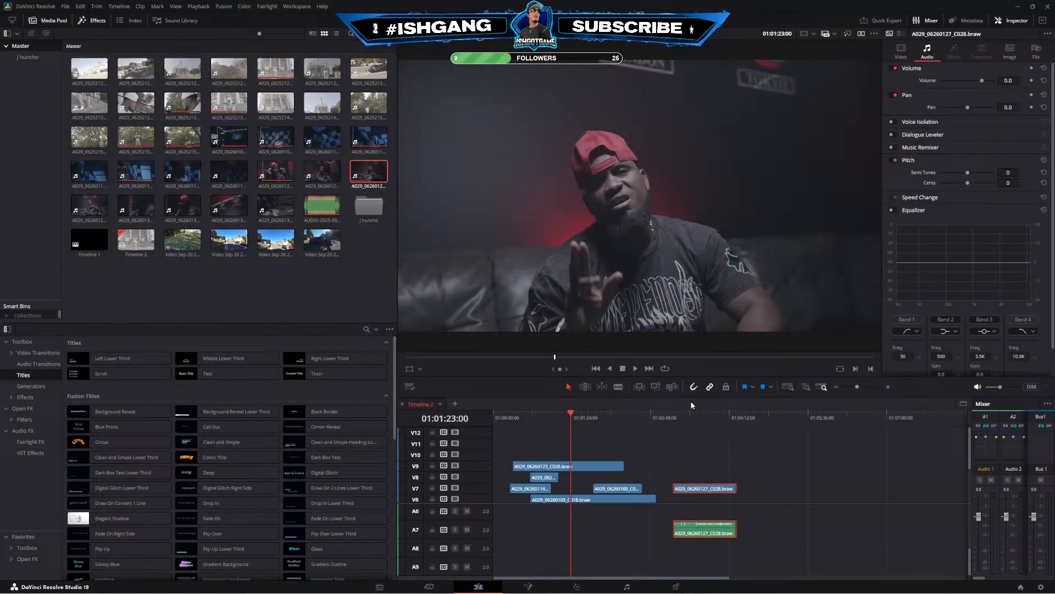
right_click(709, 490)
left_click(734, 482)
Move the trimmed C028 clip to track V10 above the song, try to auto-sync it to A1, and check it at about 01:01:41
left_click_drag(714, 488, 577, 454)
scroll(621, 527, "up", 5)
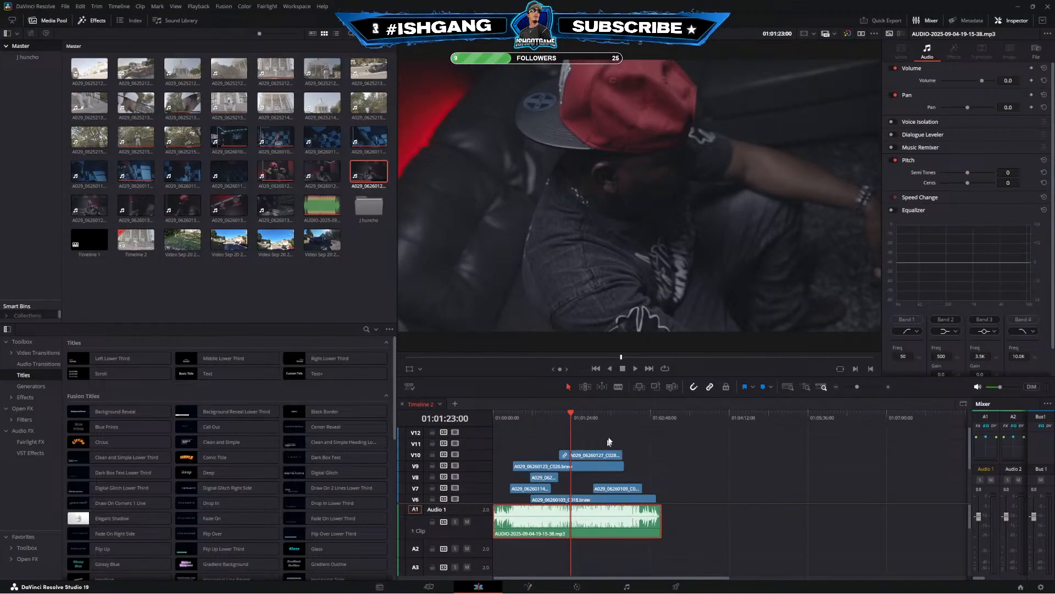
scroll(630, 553, "down", 5)
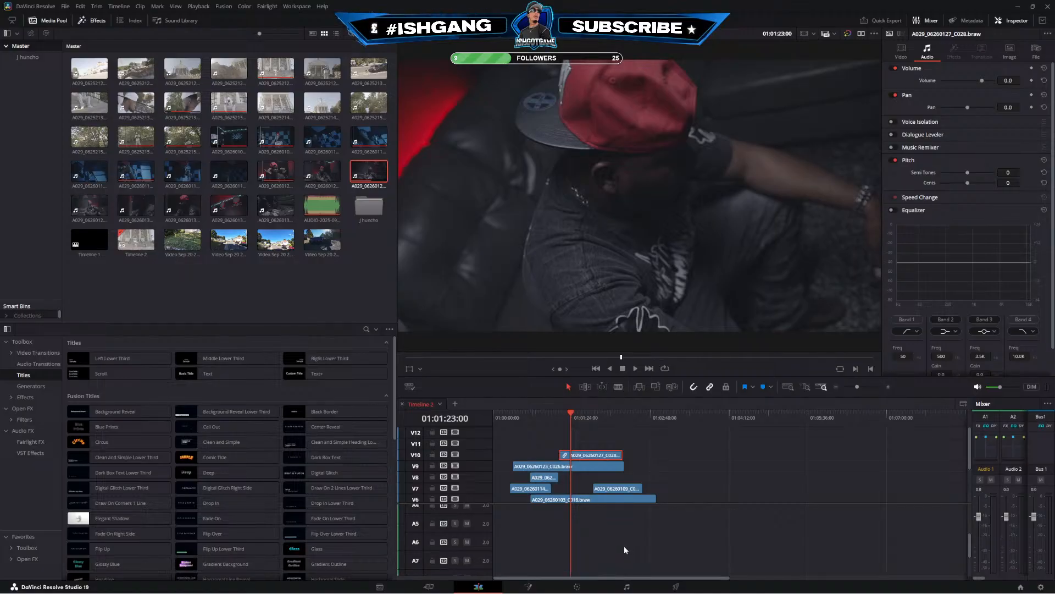
scroll(592, 539, "up", 5)
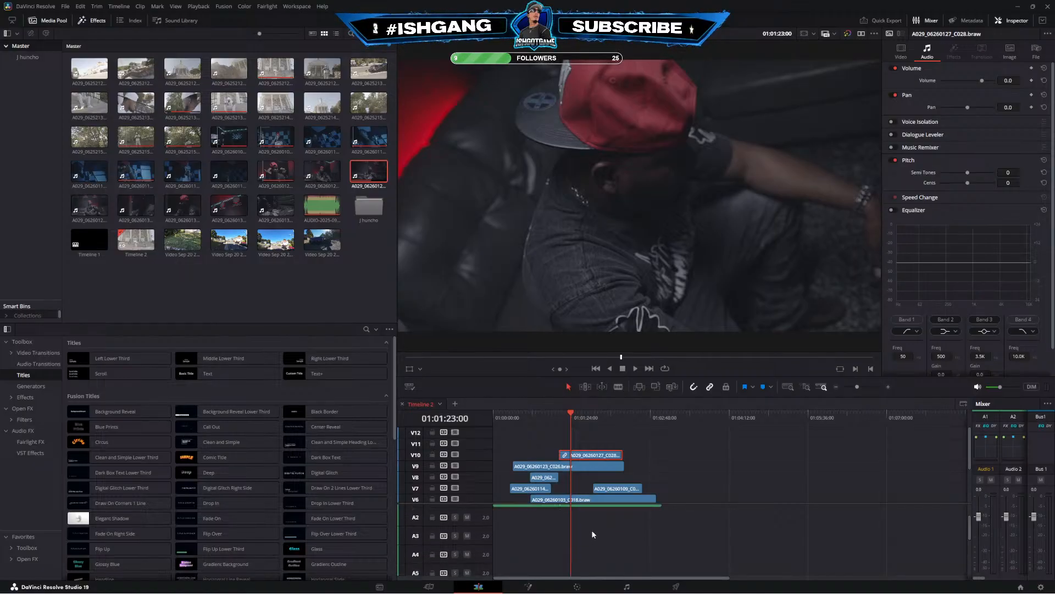
scroll(603, 508, "up", 1)
right_click(600, 524)
left_click(837, 503)
left_click(588, 420)
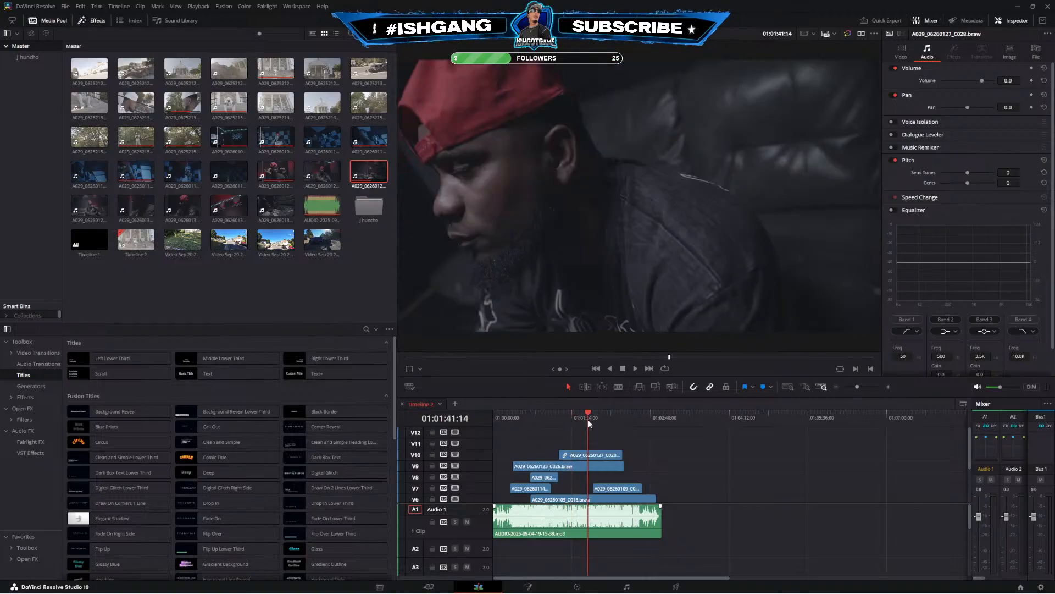
key("space")
Position the full-length C028 clip on track V10 past the end of the song and unlink it from its camera audio
left_click_drag(596, 455, 844, 455)
scroll(757, 528, "down", 5)
left_click(785, 456)
left_click(784, 455)
right_click(790, 455)
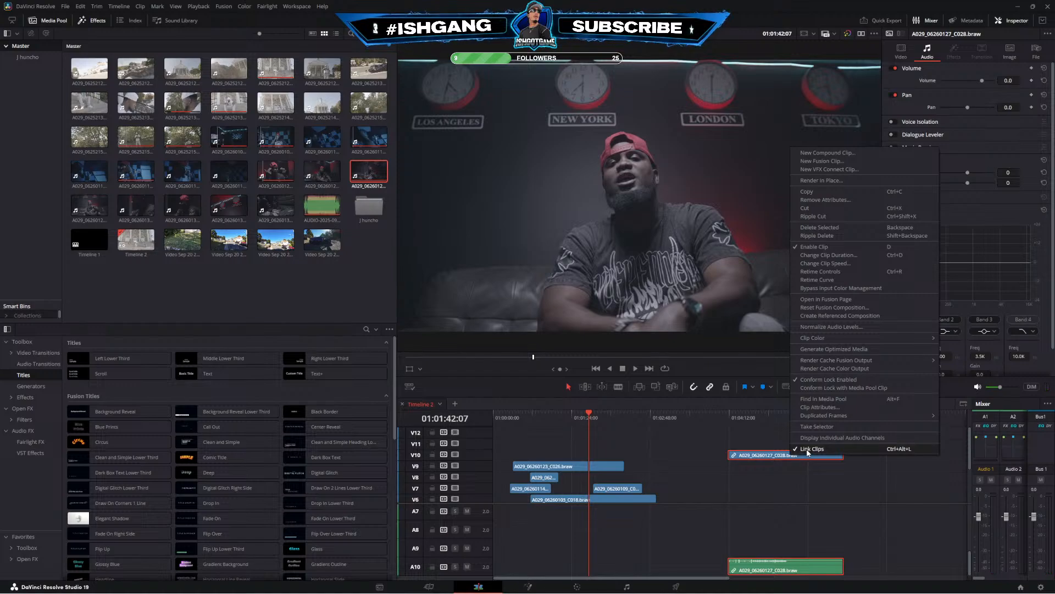
left_click(804, 449)
Dismiss the project export dialog and set the speed of the C028 video on V10 to 200%
left_click(796, 454)
key("ctrl+e")
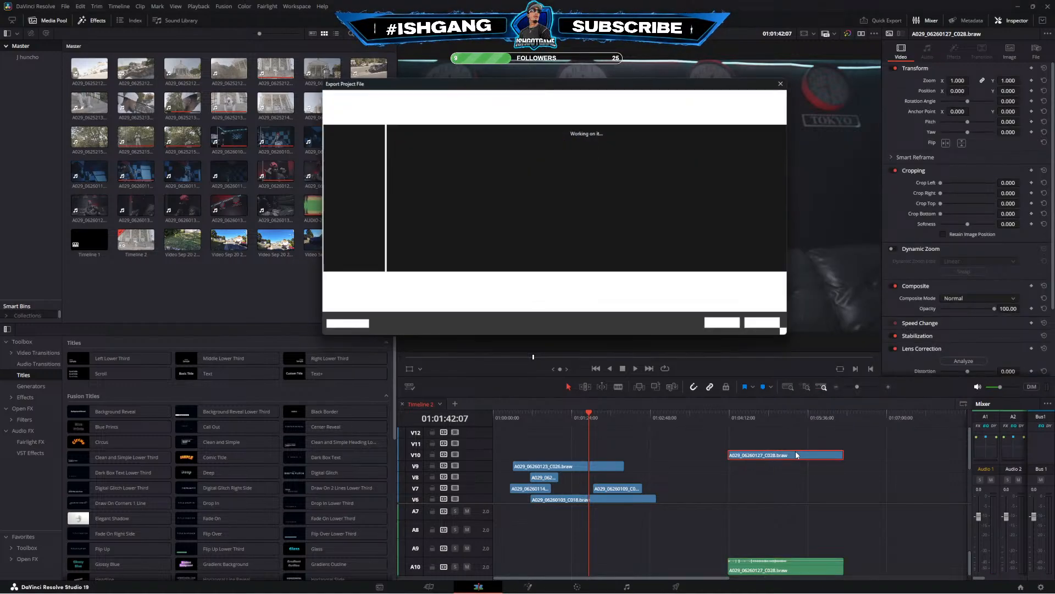
left_click(731, 330)
left_click(778, 466)
left_click(784, 461)
key("ctrl+r")
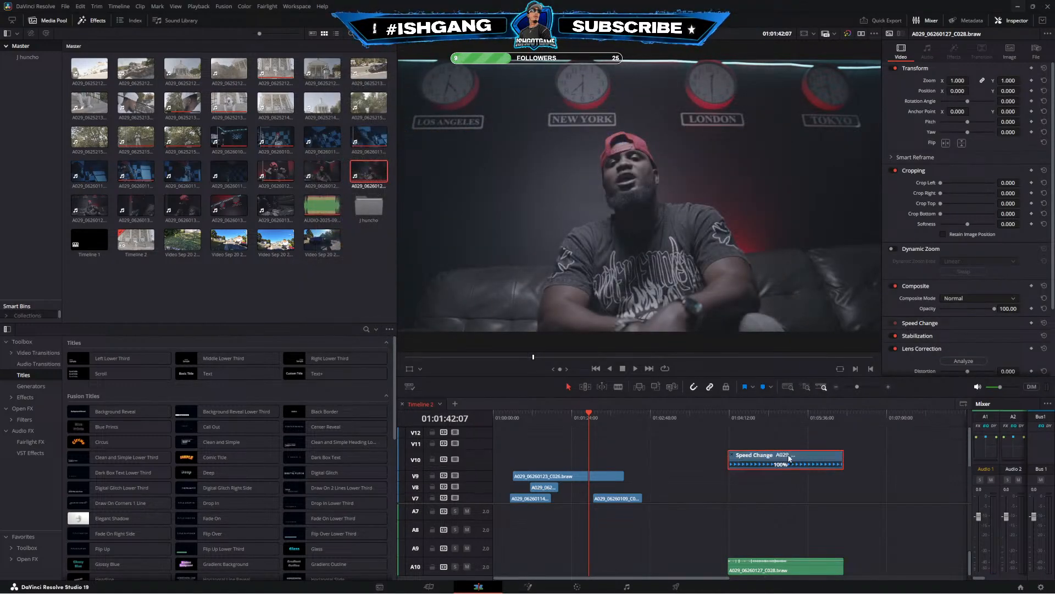
left_click(791, 467)
mouse_move(825, 497)
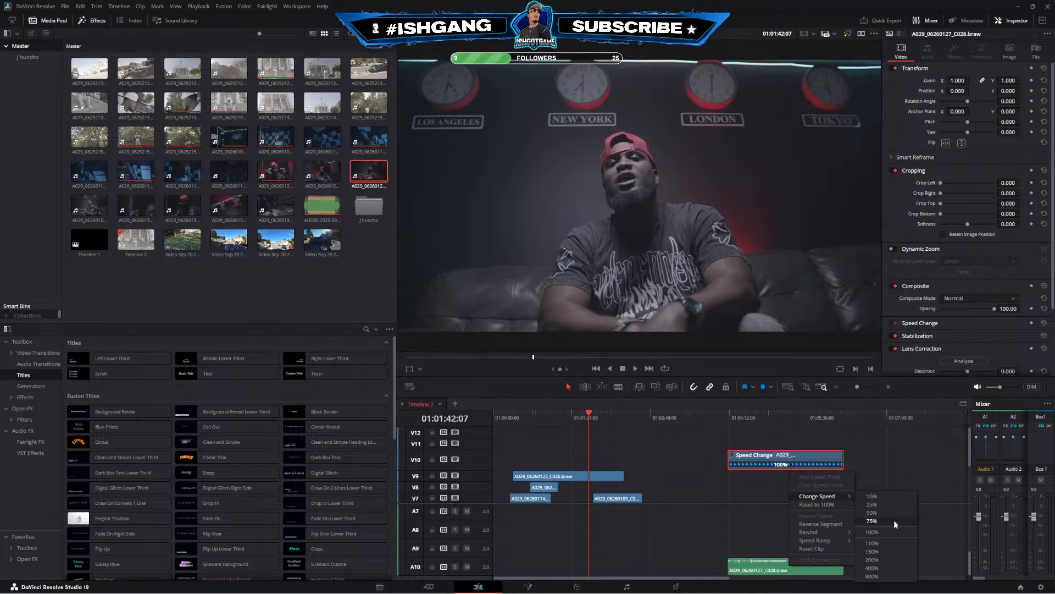
left_click(889, 562)
Trim the end of the C028 audio on A10 to roughly match the sped-up video and hide the video's retime controls
left_click_drag(843, 566, 790, 564)
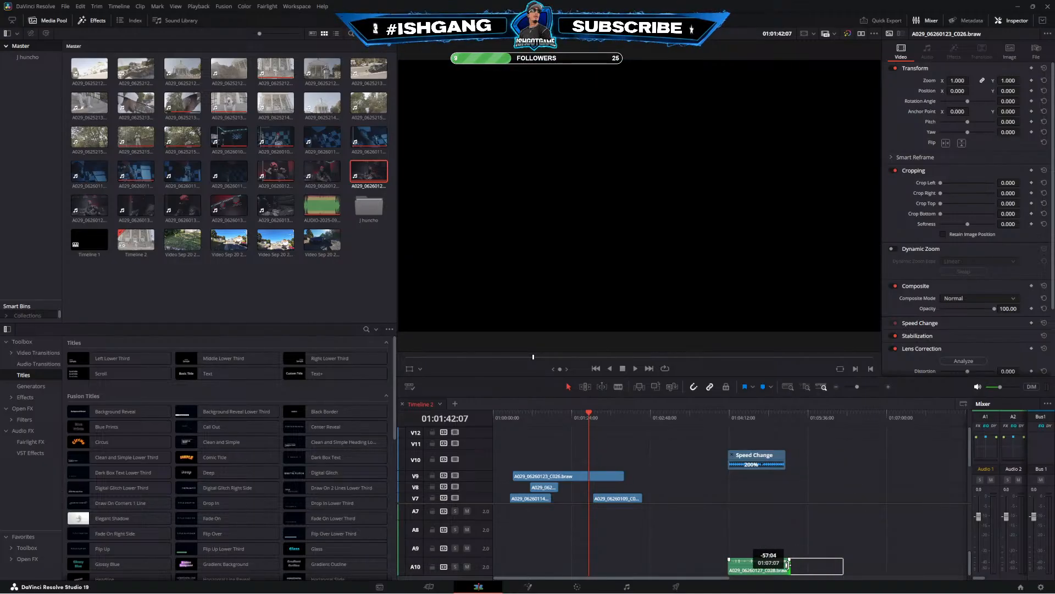
left_click_drag(789, 565, 786, 564)
left_click_drag(834, 449, 733, 567)
scroll(786, 509, "up", 5)
scroll(775, 478, "up", 3)
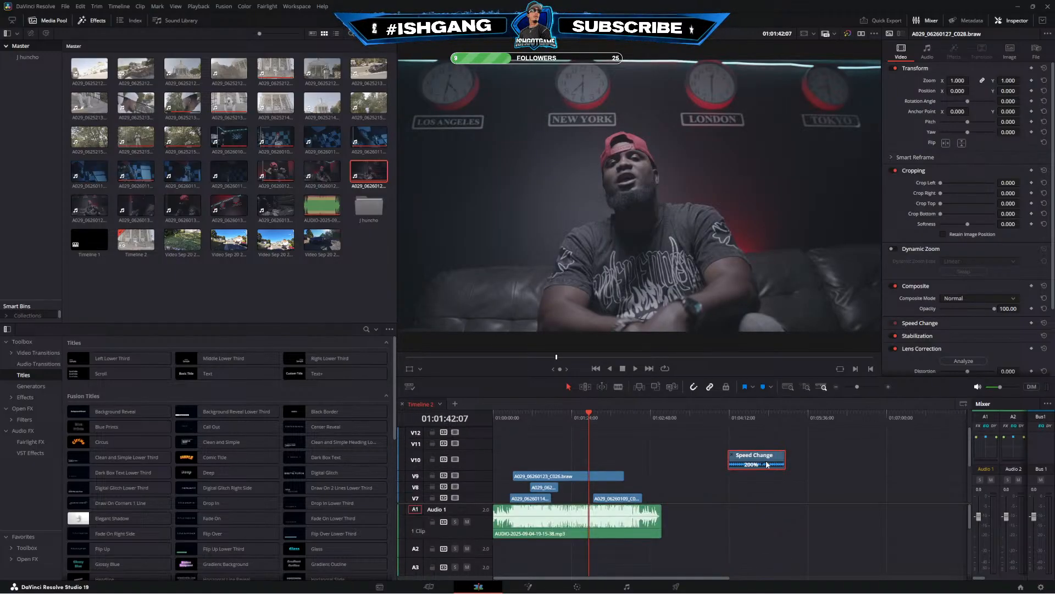
left_click(732, 455)
left_click(837, 464)
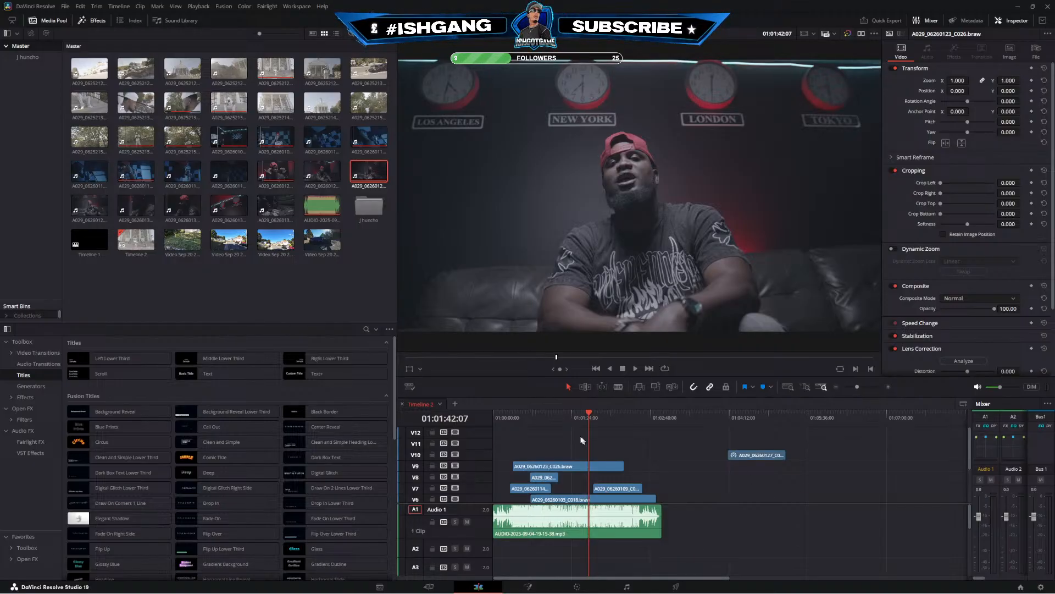
Play the sped-up C028 clip past the end of the song from about 01:04:31
left_click(595, 413)
left_click(752, 413)
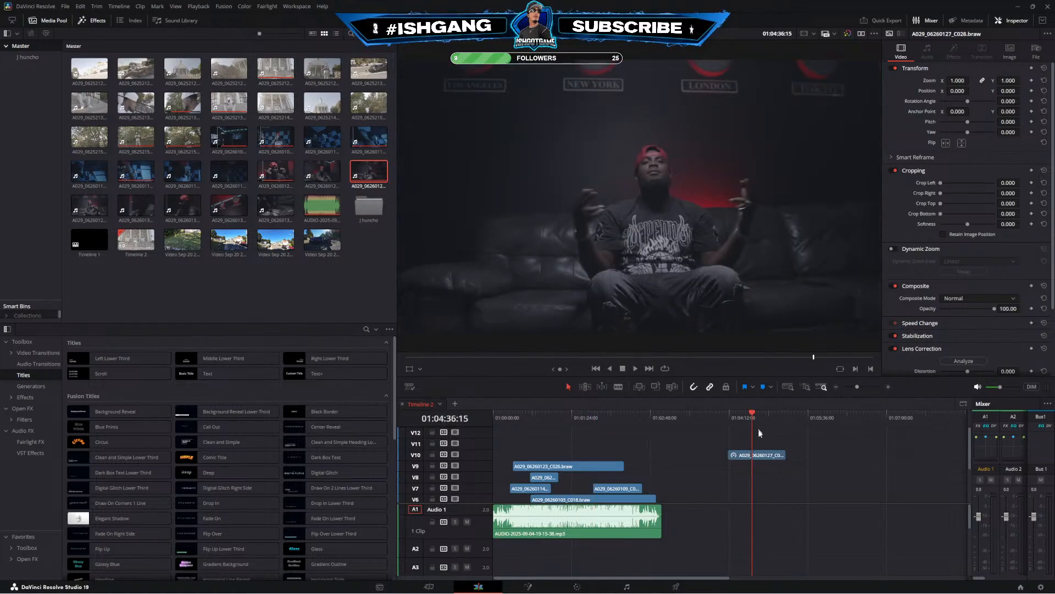
left_click(747, 414)
key("space")
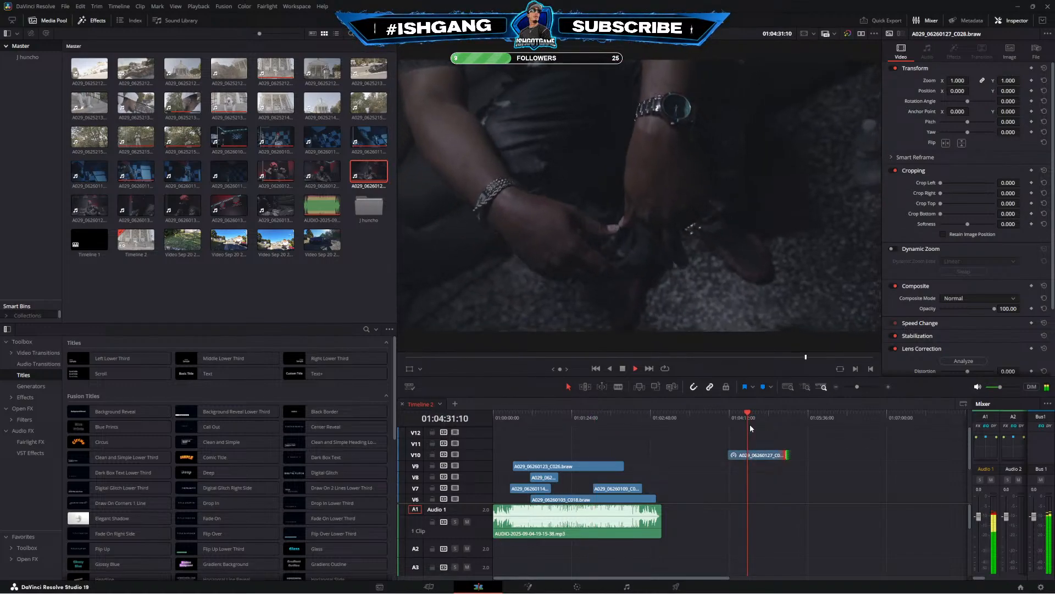
scroll(755, 500, "down", 5)
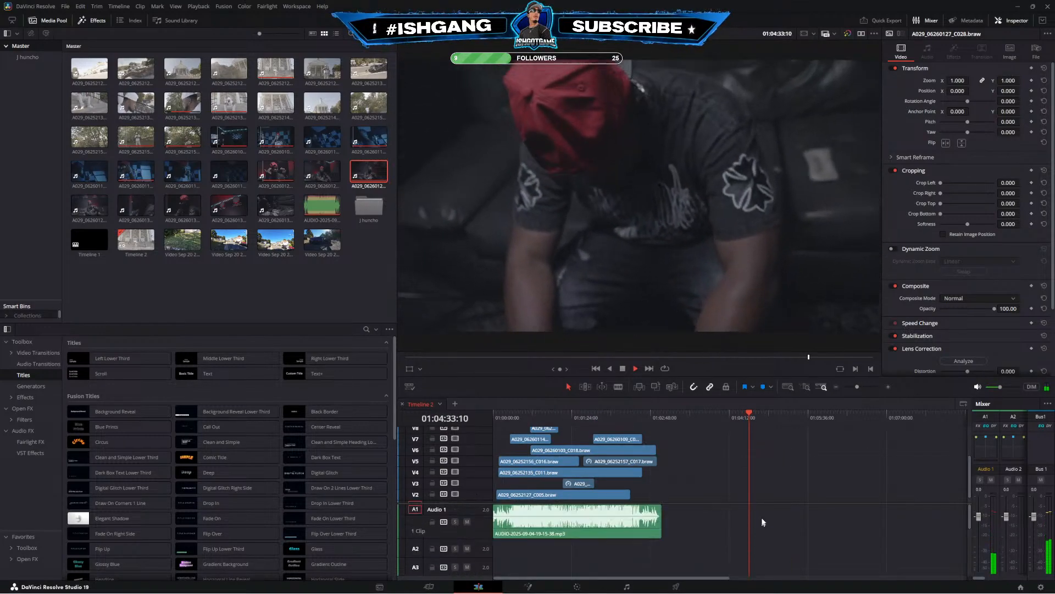
key("space")
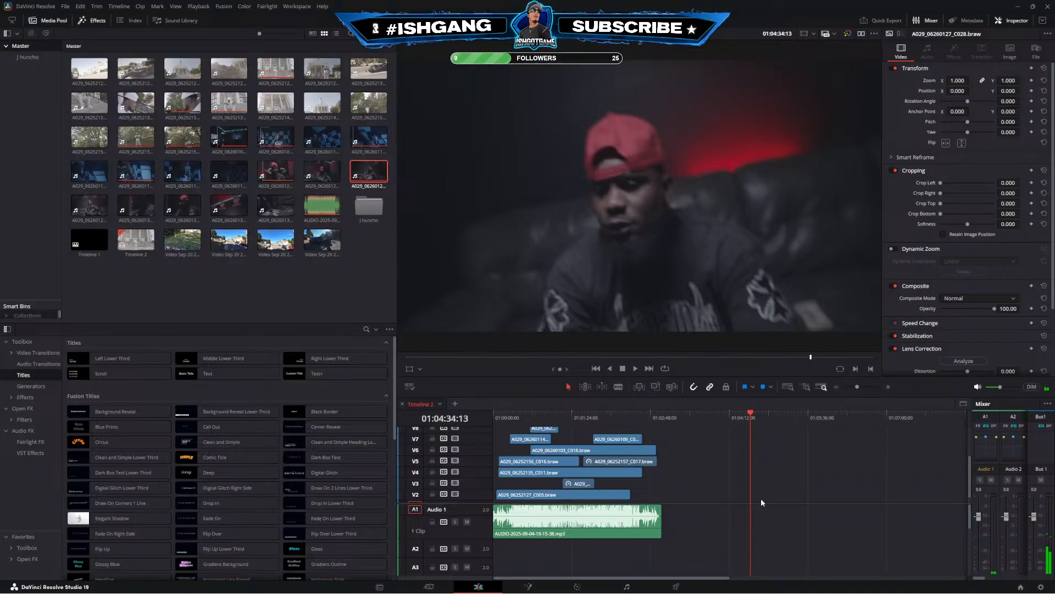
Scrub and replay the C028 performance on V10 between about 01:04:35 and 01:04:49
scroll(761, 499, "up", 5)
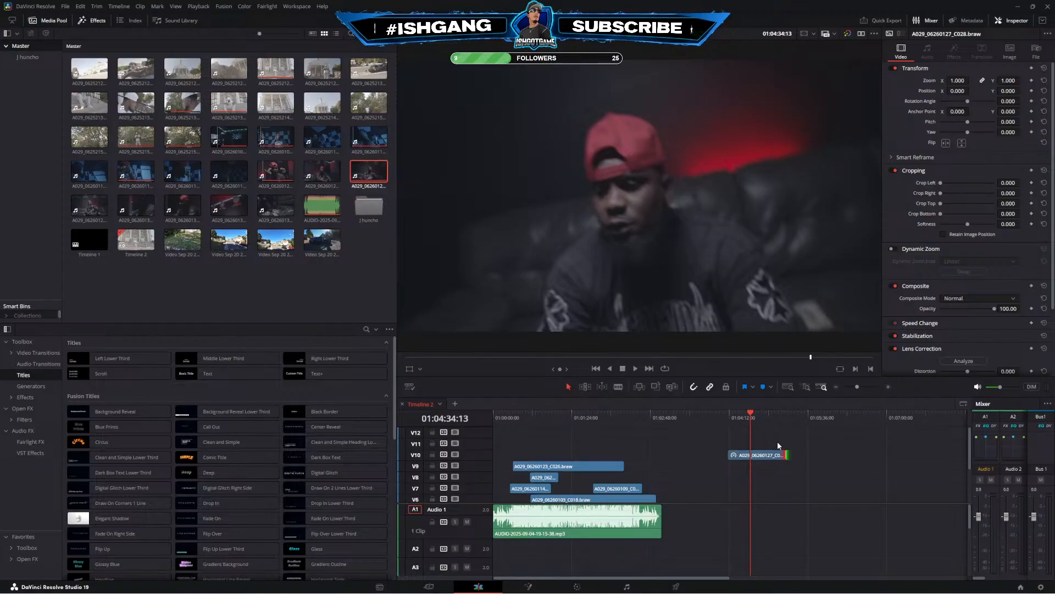
left_click(763, 421)
key("space")
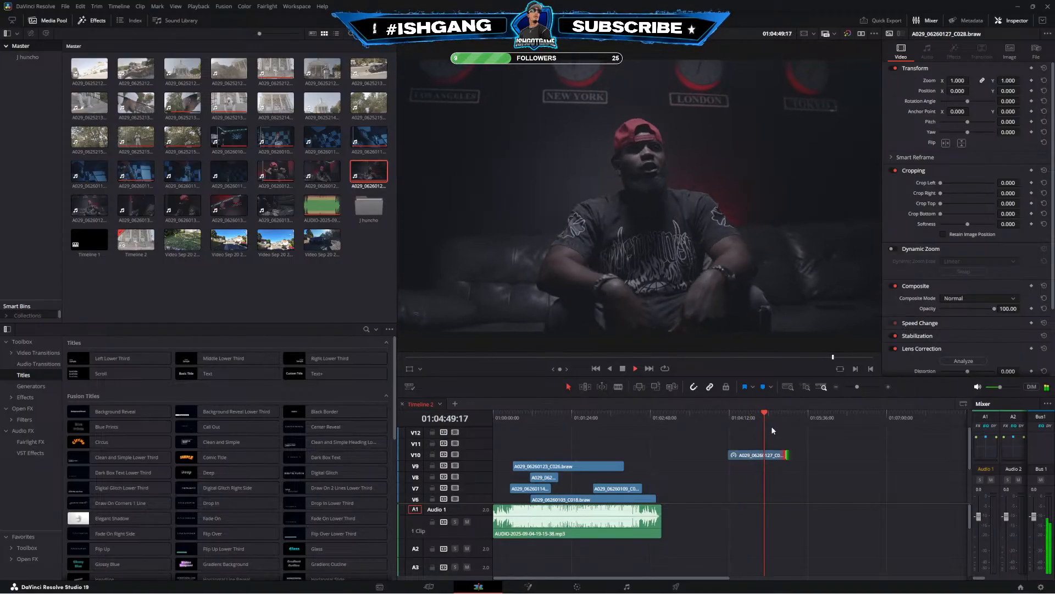
key("space")
left_click_drag(764, 415, 757, 414)
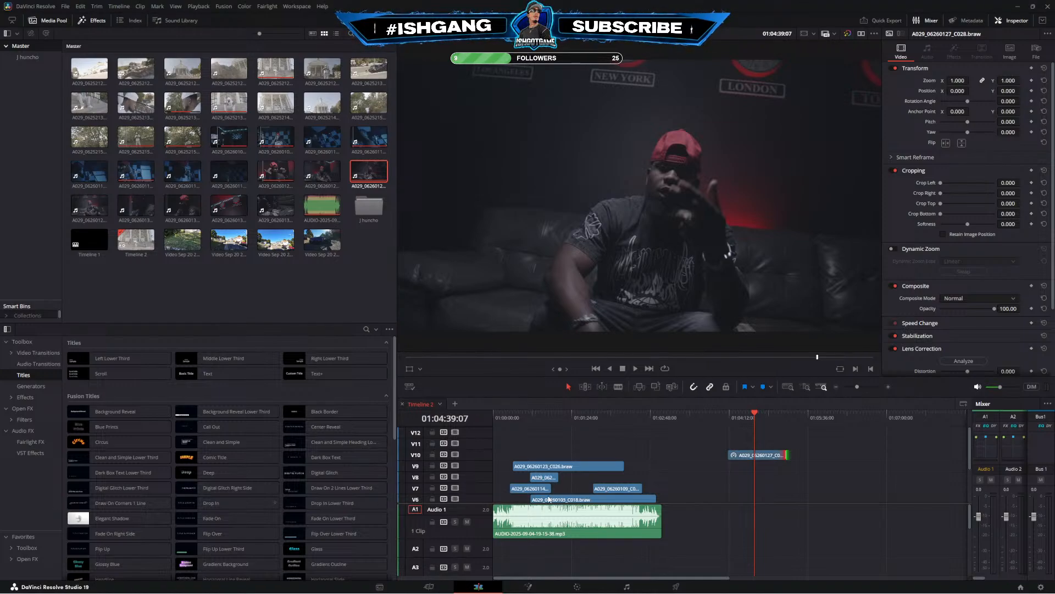
left_click(761, 422)
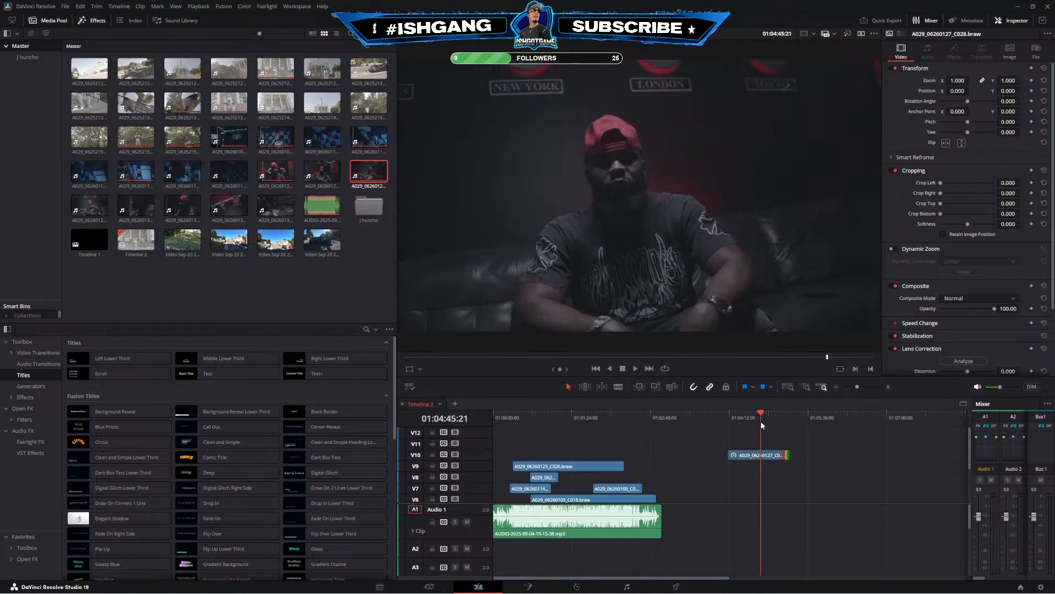
left_click_drag(762, 422, 752, 423)
left_click(760, 455)
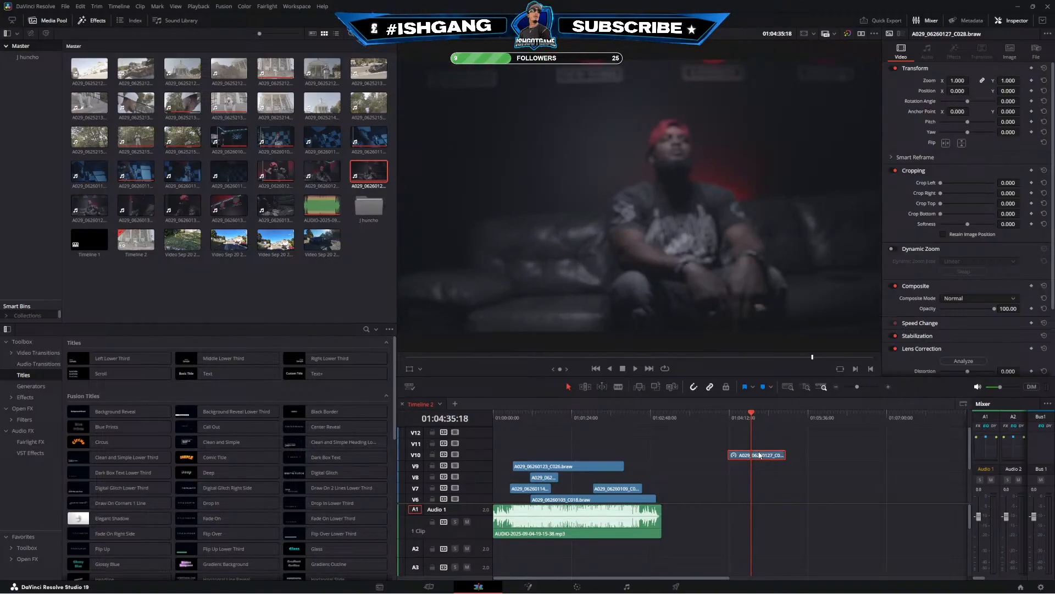
left_click(761, 457)
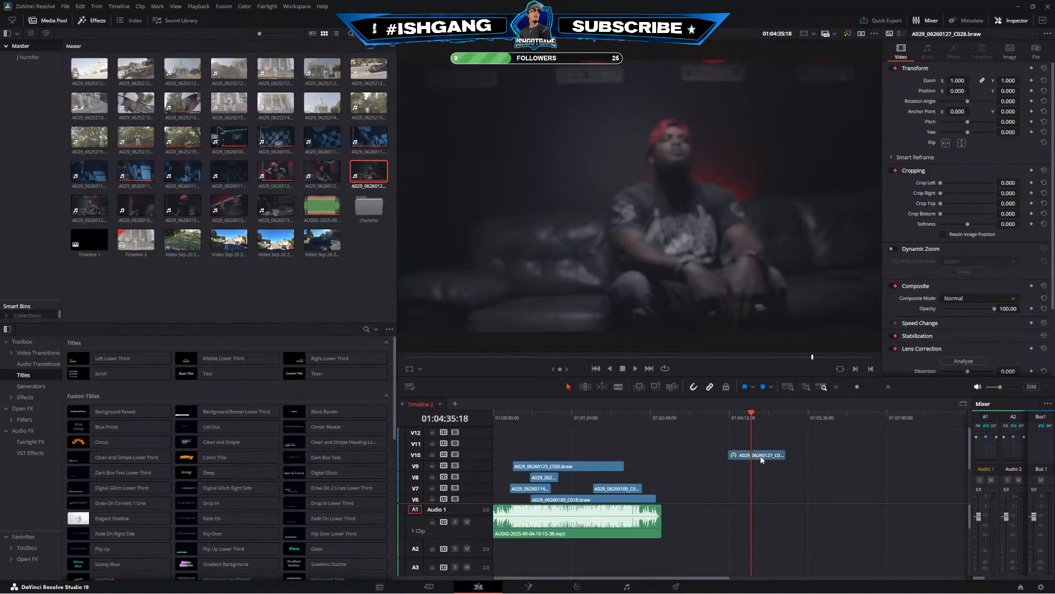
left_click(758, 415)
key("space")
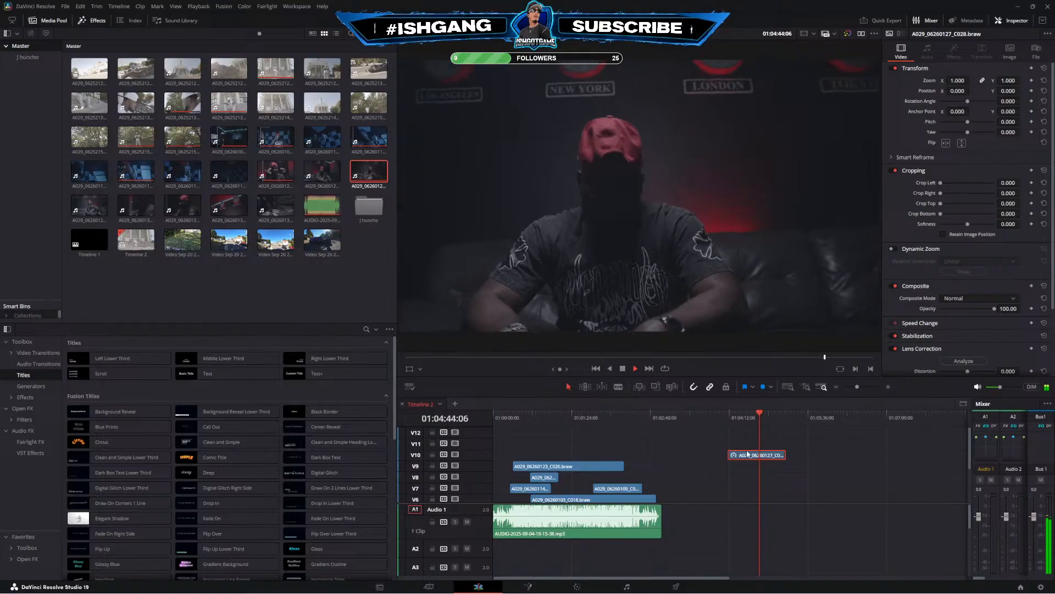
Select the C028 audio on A10 together with its video on V10 and link them
left_click(746, 433)
scroll(751, 479, "down", 3)
scroll(769, 536, "down", 2)
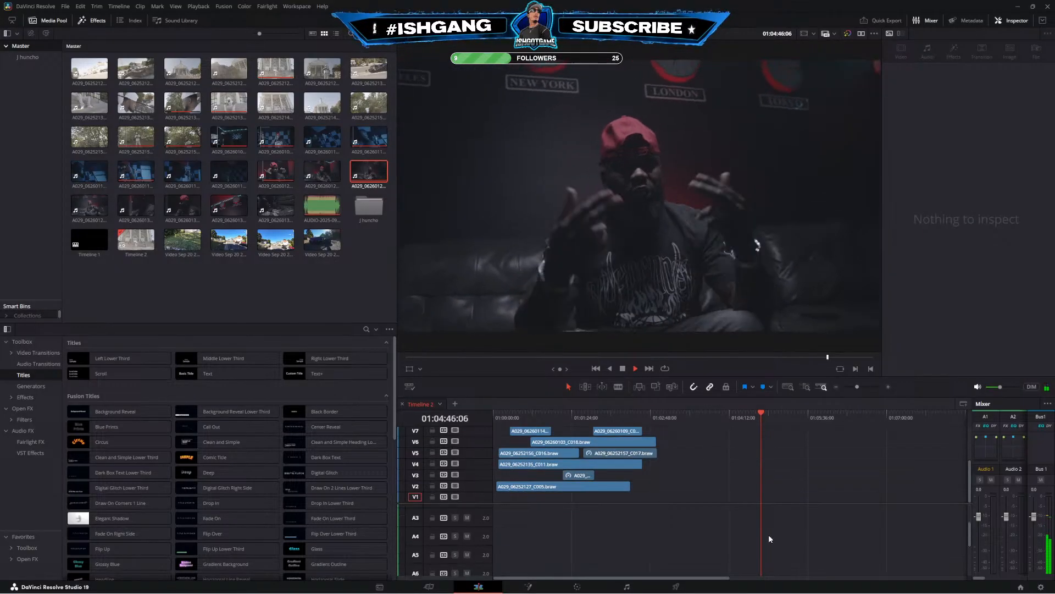
scroll(768, 536, "down", 2)
left_click(765, 567)
scroll(757, 477, "up", 3)
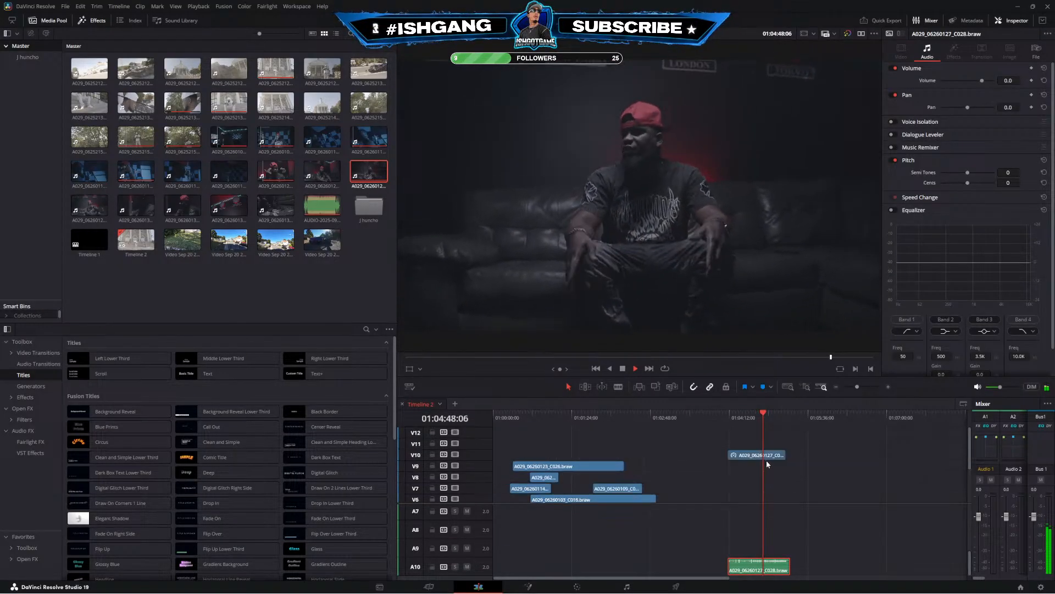
right_click(767, 456)
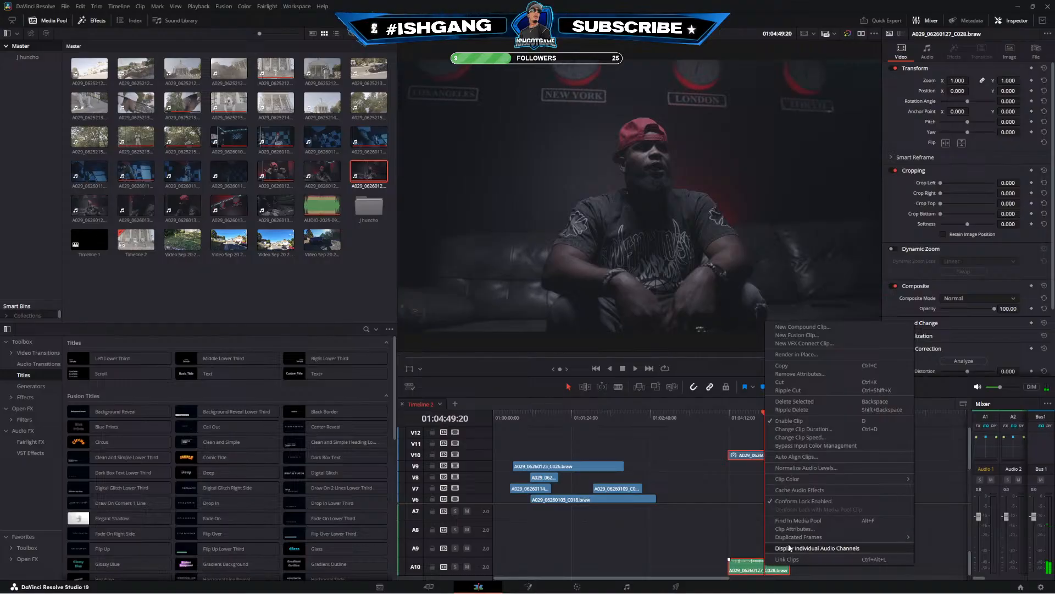
left_click(787, 559)
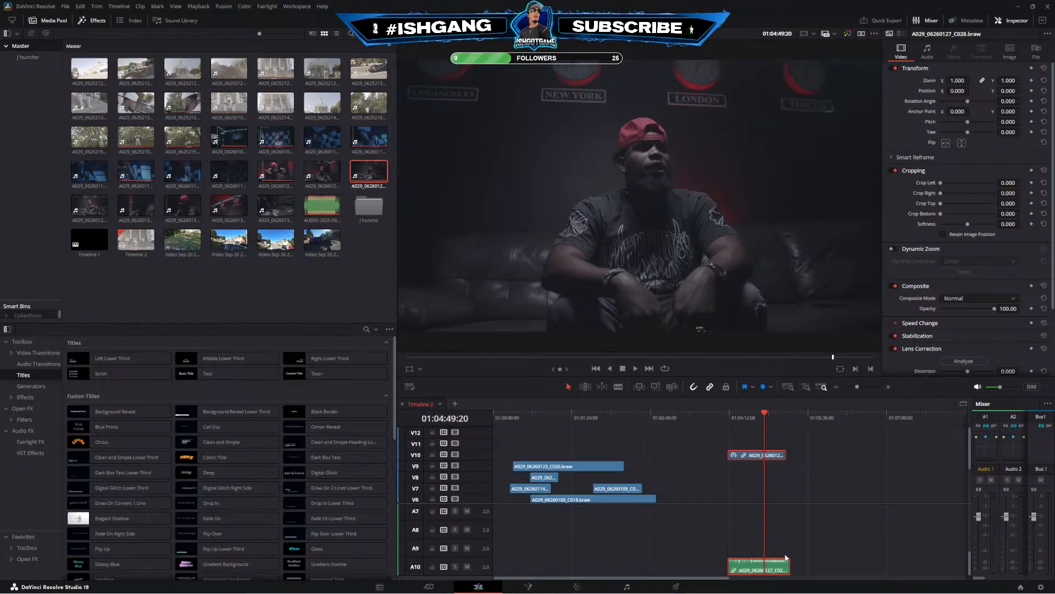
Move the linked C028 clip along V10 over the song, starting at about 01:00:46, and return the playhead to the timeline start
left_click(738, 421)
left_click_drag(748, 455, 557, 456)
key("Home")
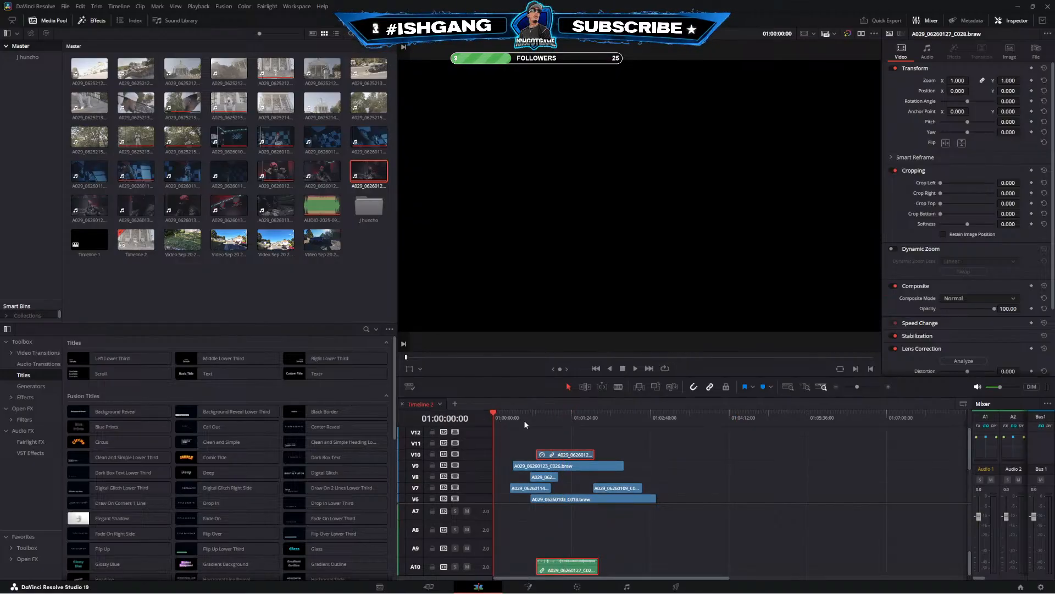
Scrub through the C028 clip over the song and play it closely from about 01:01:09
left_click_drag(503, 417, 553, 428)
left_click(563, 416)
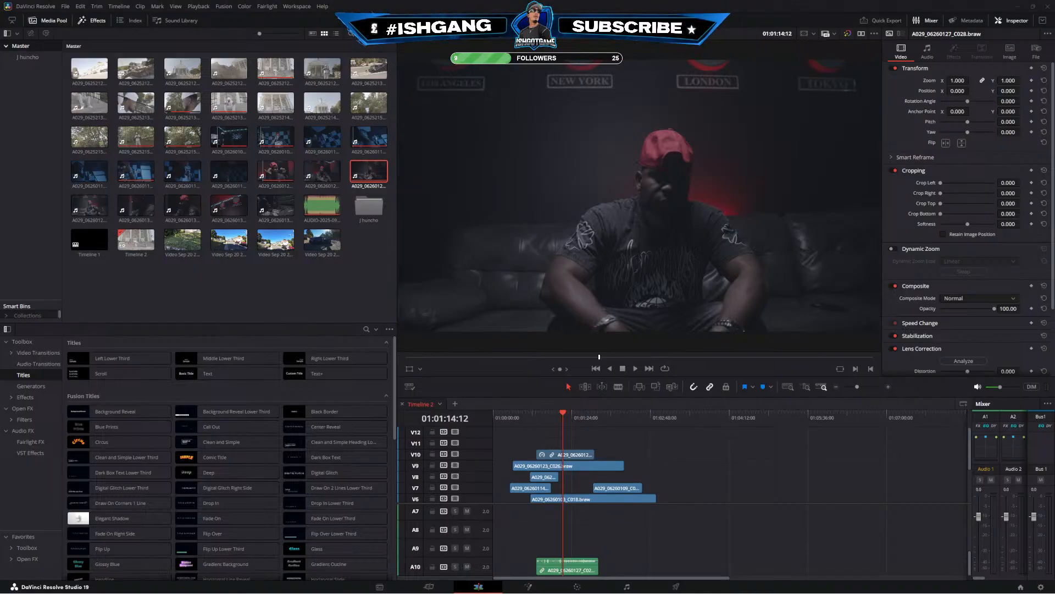
left_click(583, 414)
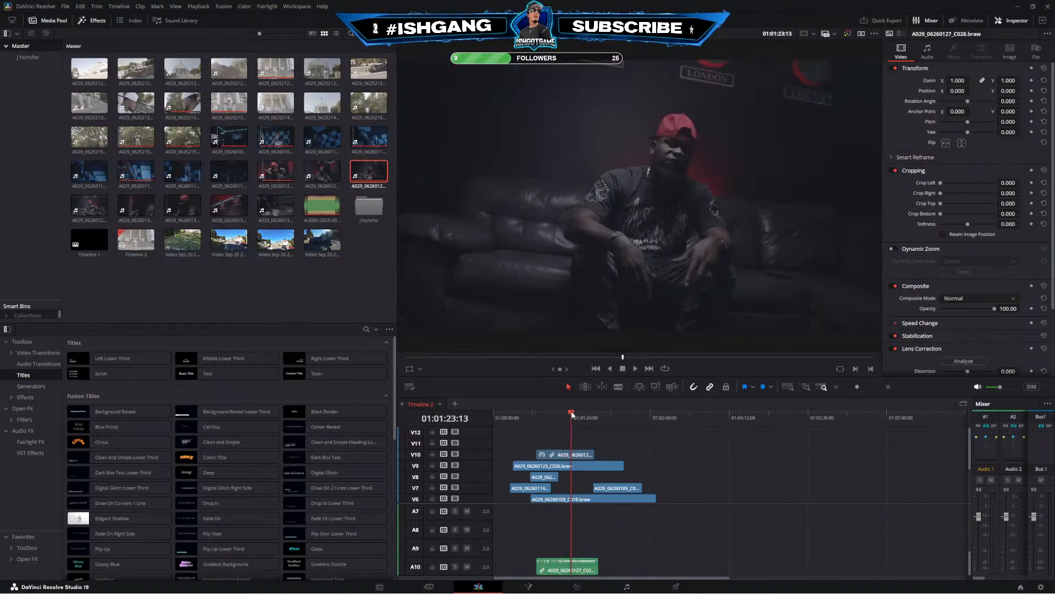
left_click_drag(585, 419, 559, 415)
left_click(887, 387)
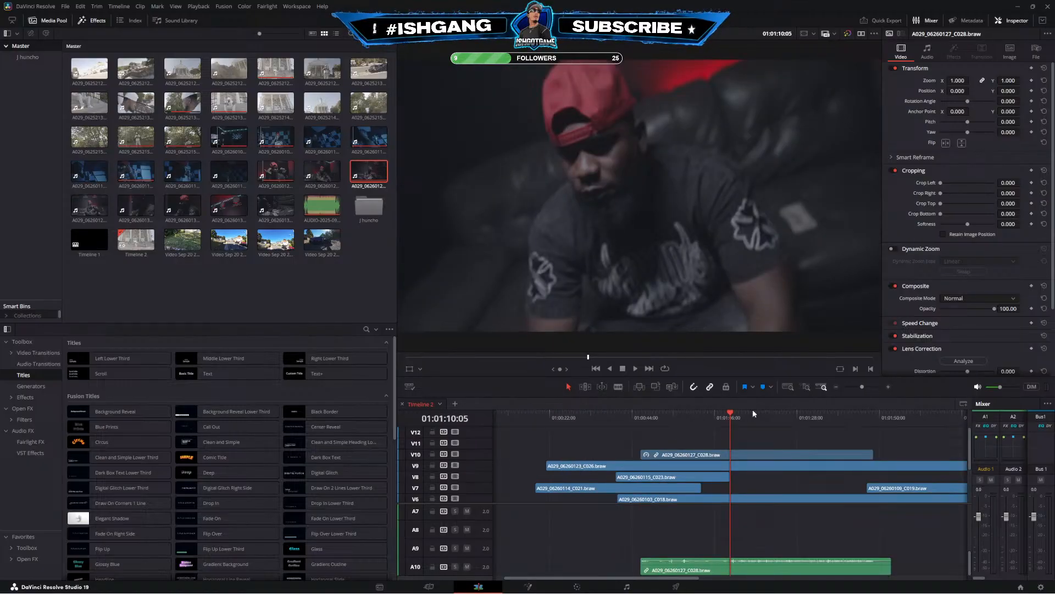
left_click(722, 417)
key("space")
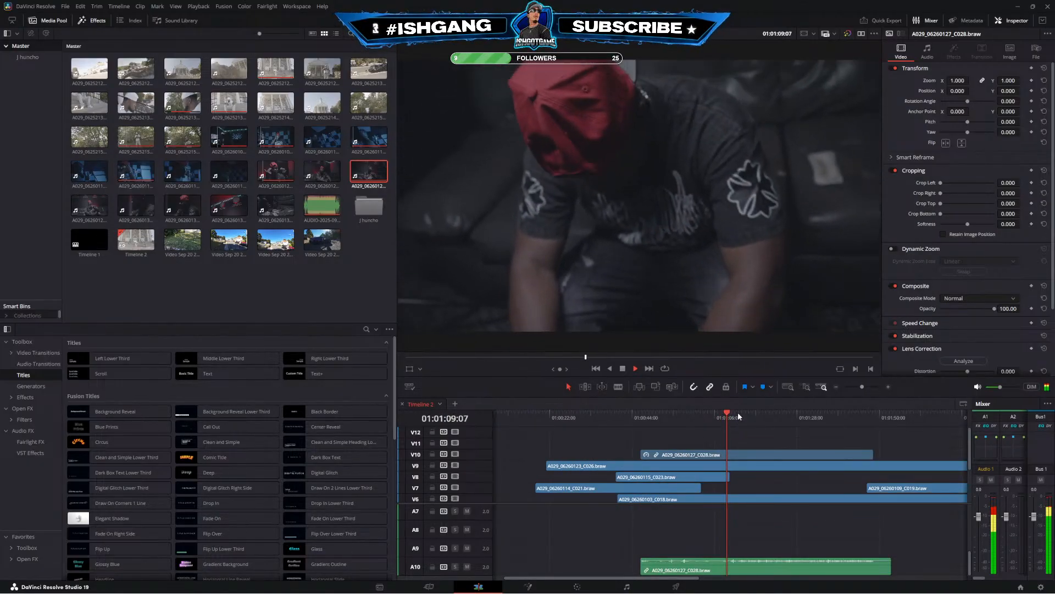
key("space")
Mute the song on A1 and play C028 with its camera audio at about 01:01:12, 01:00:46 and 01:00:59
scroll(585, 542, "up", 5)
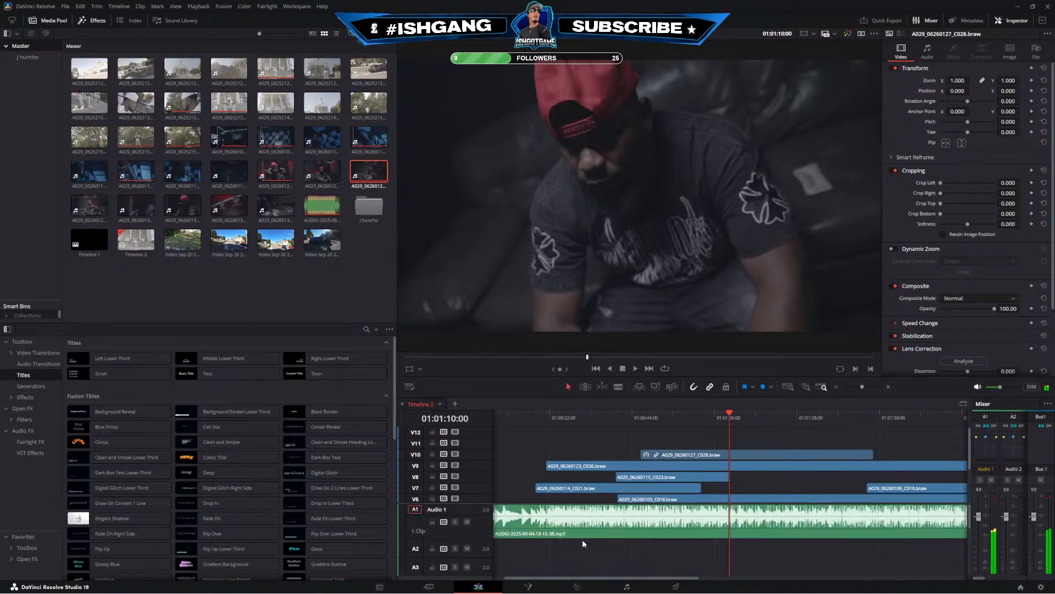
left_click(467, 521)
left_click(740, 419)
key("space")
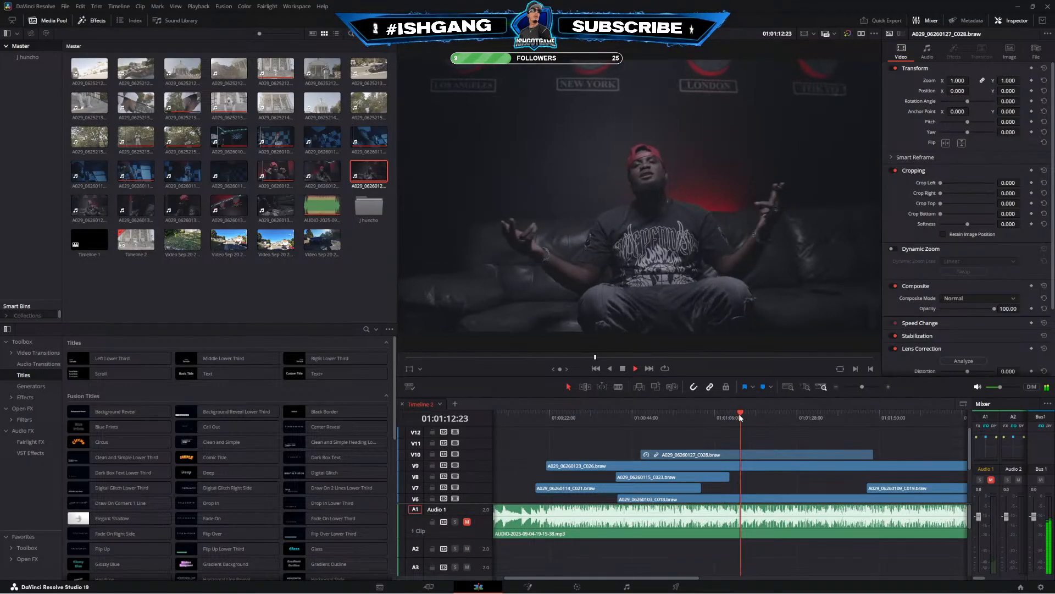
left_click(644, 416)
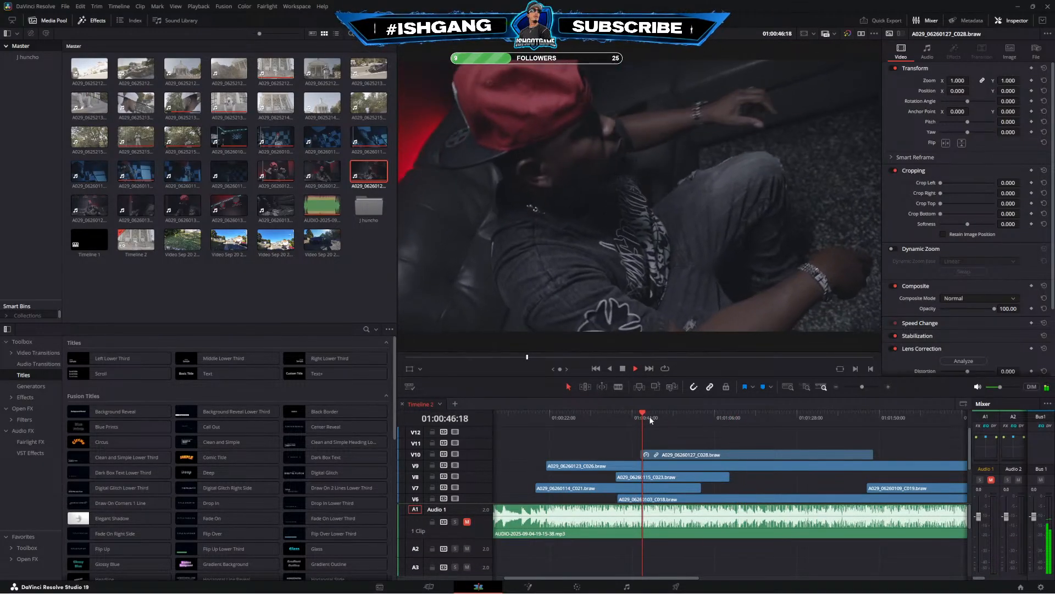
left_click(664, 420)
left_click(689, 421)
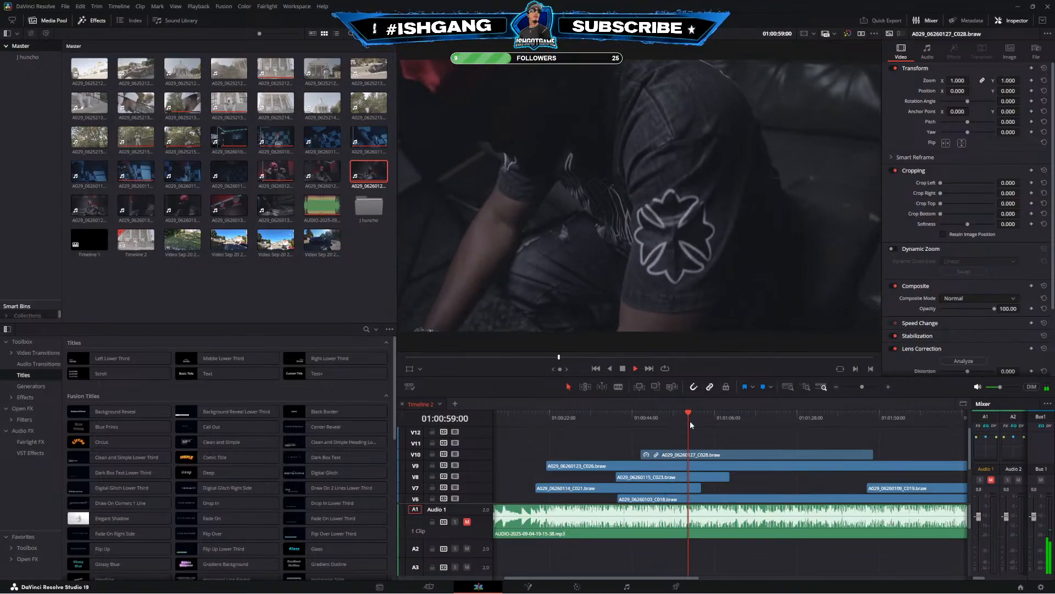
Trim the start of the C028 clip to about 01:01:14 and play it from there
left_click_drag(642, 454, 746, 419)
left_click(731, 415)
left_click(741, 415)
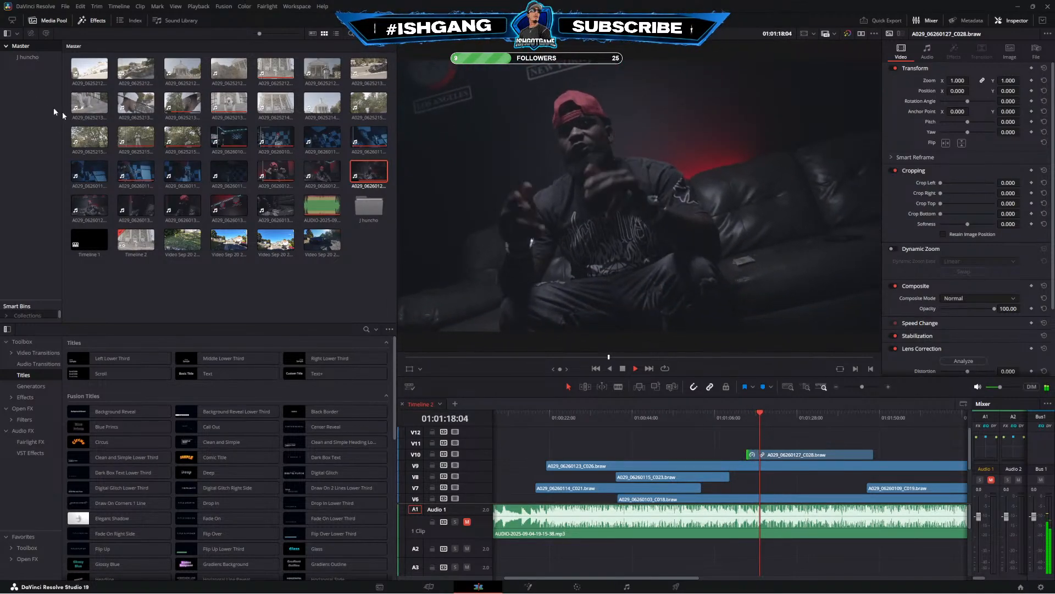
left_click(749, 420)
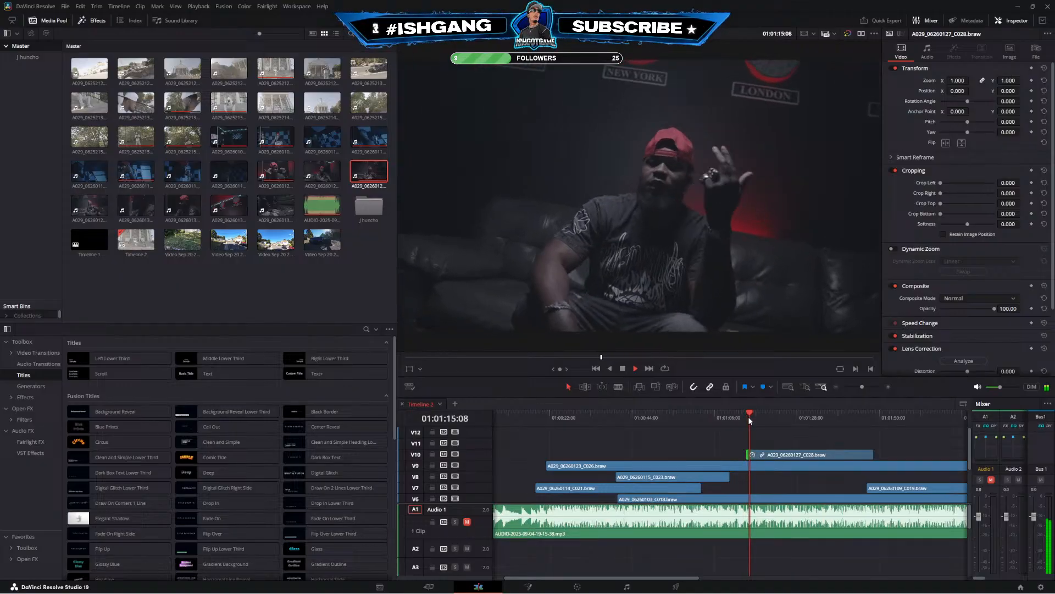
Shift the trimmed C028 clip slightly earlier on V10 and auto-align it with the song on A1
left_click(759, 457)
left_click_drag(759, 456, 734, 456)
left_click(735, 525, "ctrl")
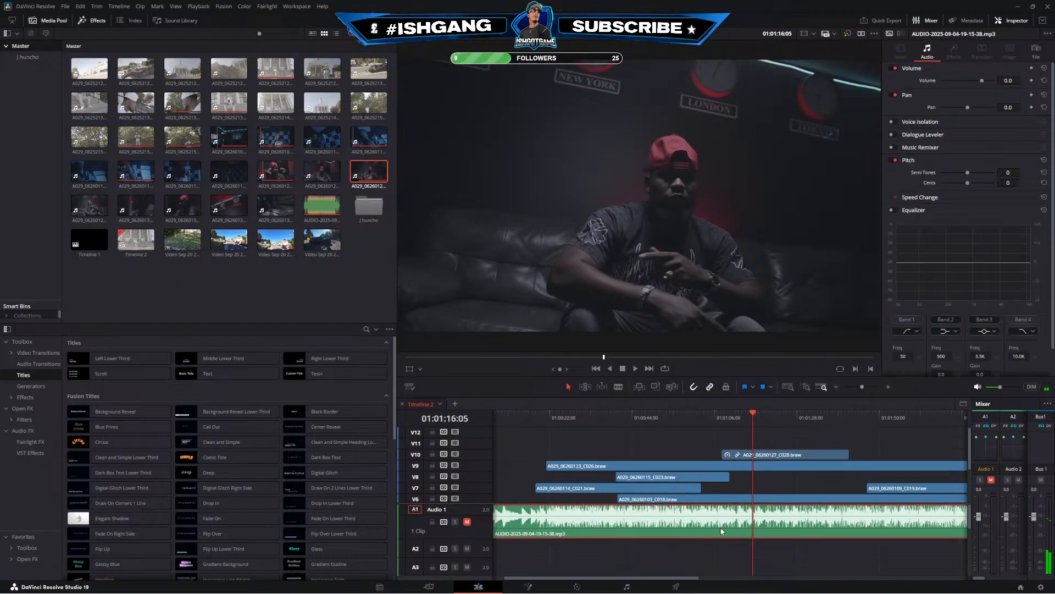
right_click(734, 523)
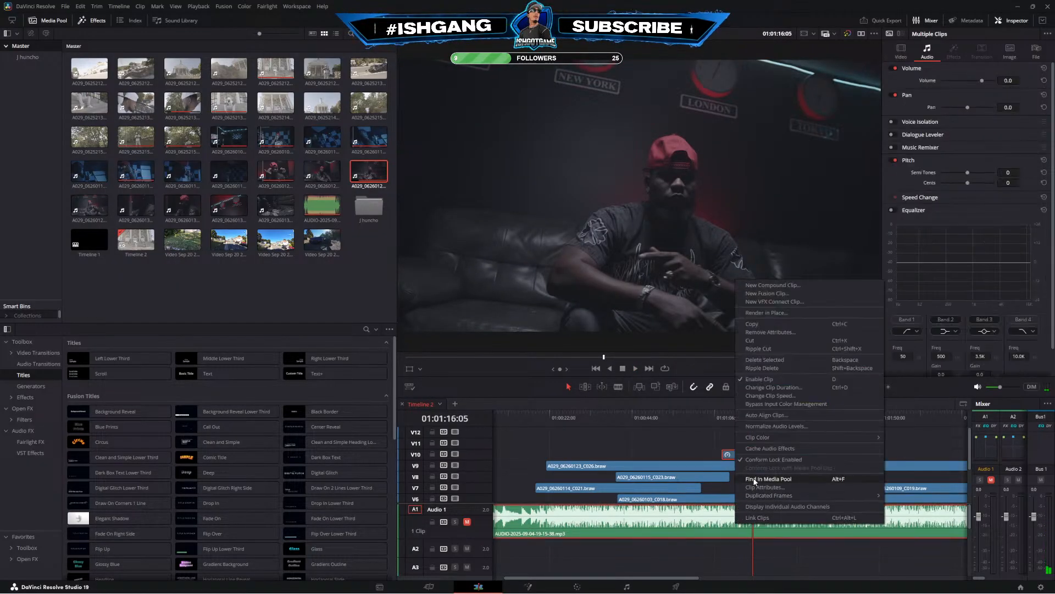
left_click(765, 420)
left_click(590, 320)
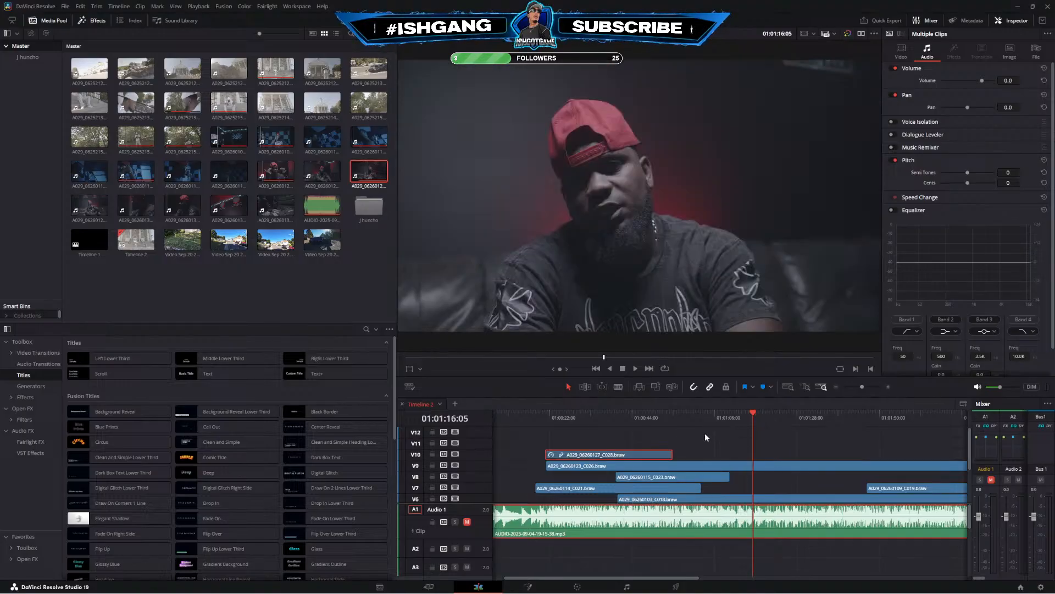
Unlink the C028 clip's audio from its video and delete the camera audio
right_click(632, 454)
left_click(634, 450)
left_click(629, 436)
scroll(675, 540, "down", 5)
left_click(655, 566)
key("BackSpace")
Preview the C029 and C030 couch clips, scrubbing through and playing C030
left_click(836, 387)
left_click(836, 387)
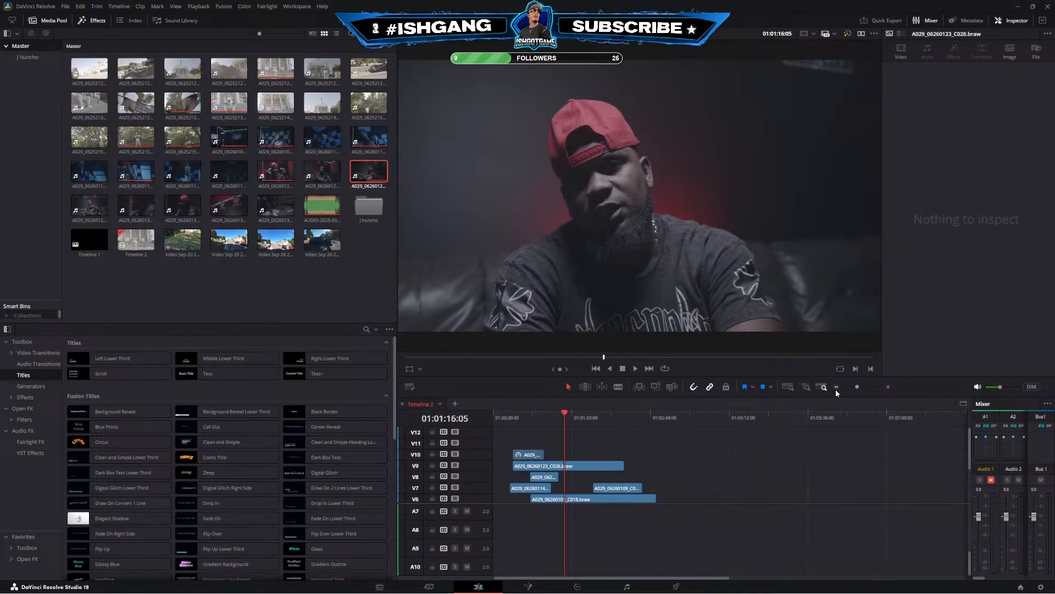
left_click(93, 214)
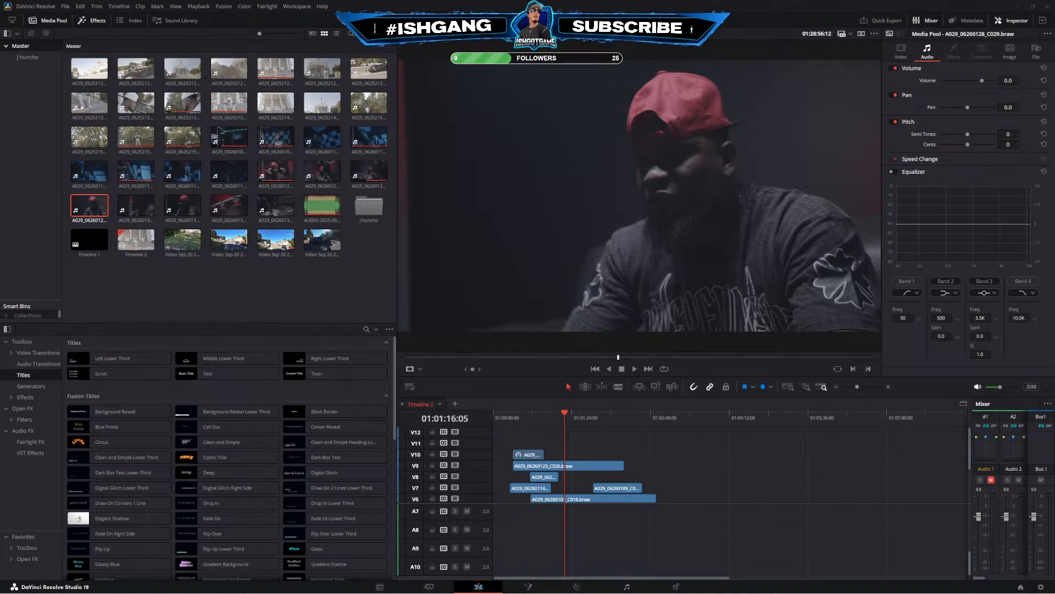
left_click_drag(558, 416, 533, 419)
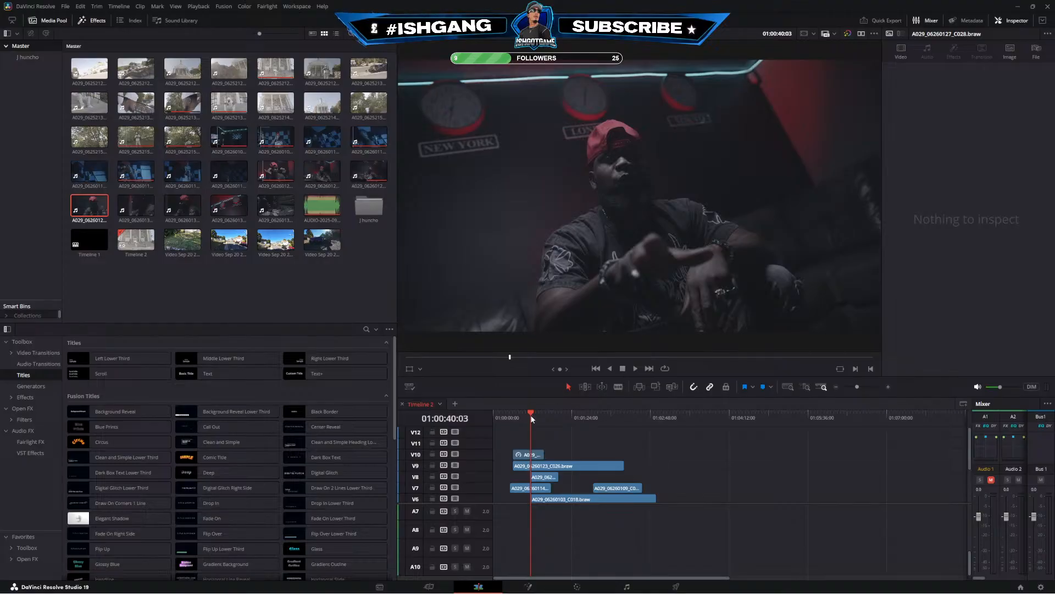
left_click(137, 205)
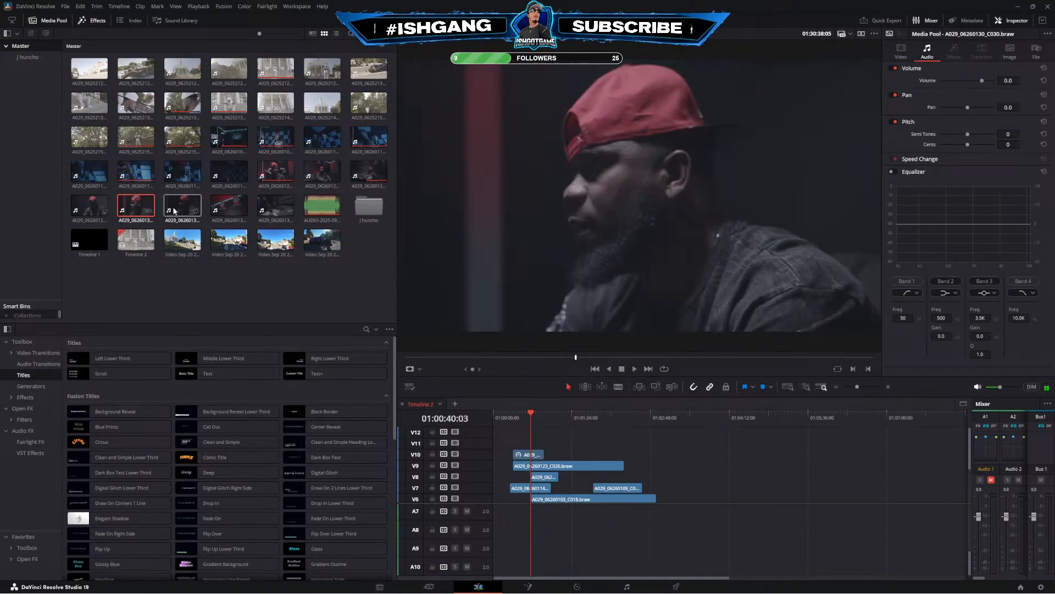
key("space")
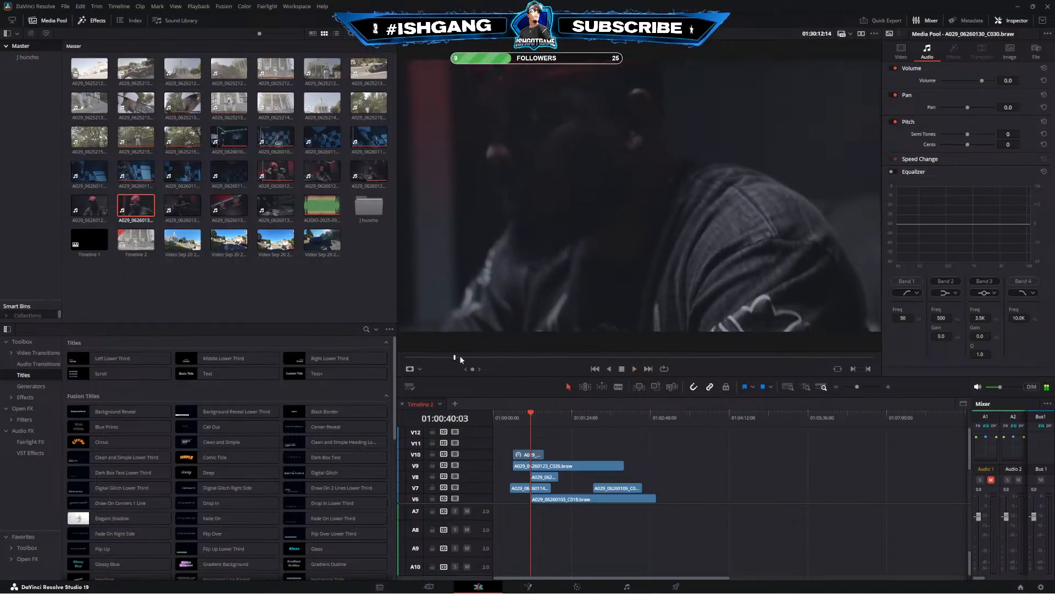
left_click_drag(460, 357, 550, 358)
key("space")
Place the C030 clip on V11 at about 01:01:24 and try to auto-align it with the song on A1
left_click_drag(652, 273, 604, 443)
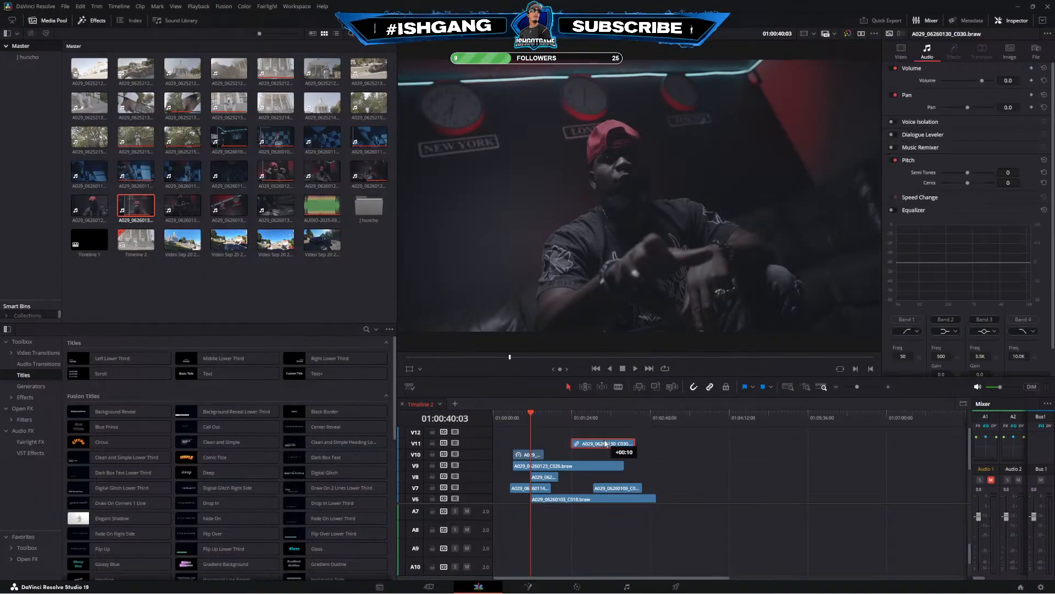
scroll(602, 539, "up", 3)
left_click(603, 526, "ctrl")
right_click(603, 529)
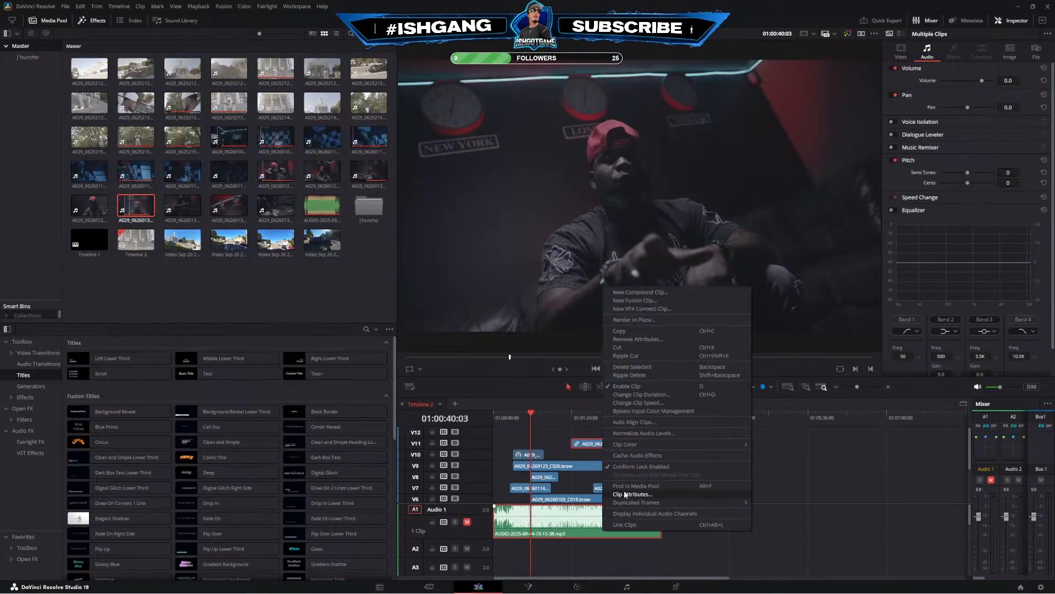
left_click(642, 422)
left_click(586, 320)
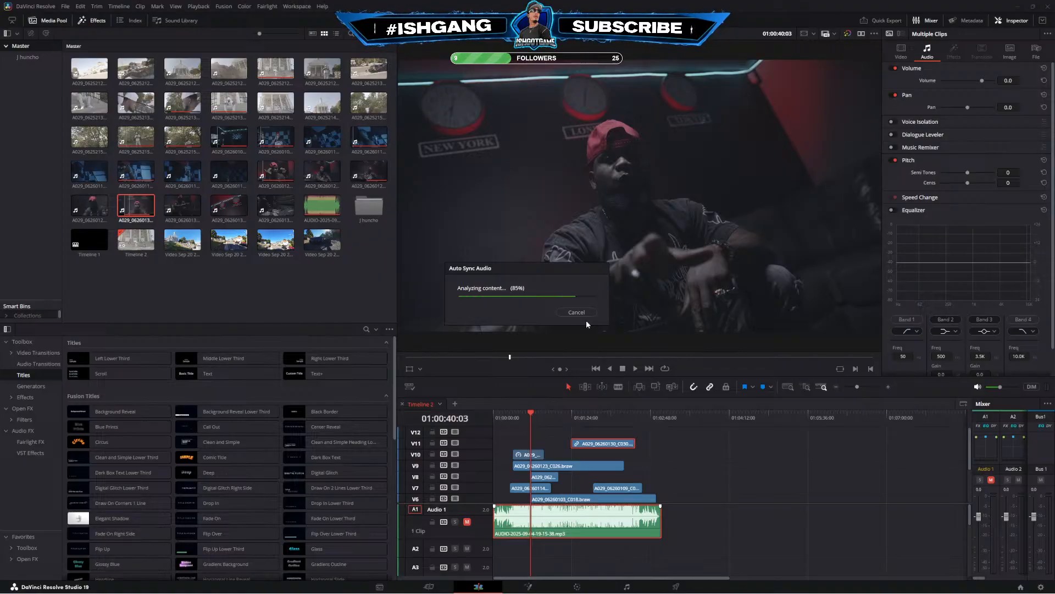
left_click(599, 351)
left_click(569, 440)
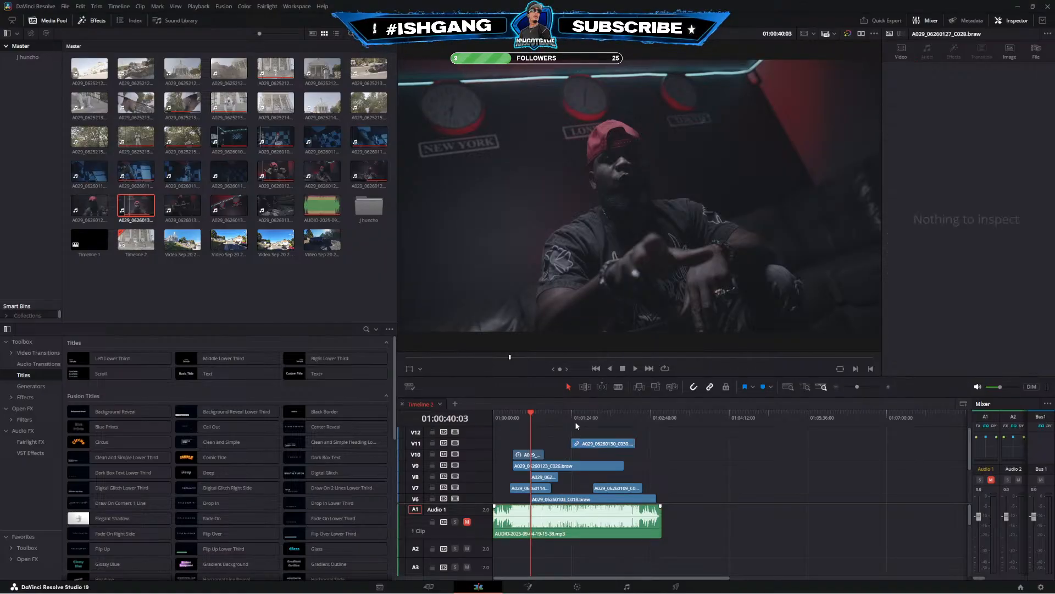
Move the C030 clip down to V10 and play it from about 01:01:23
left_click(575, 421)
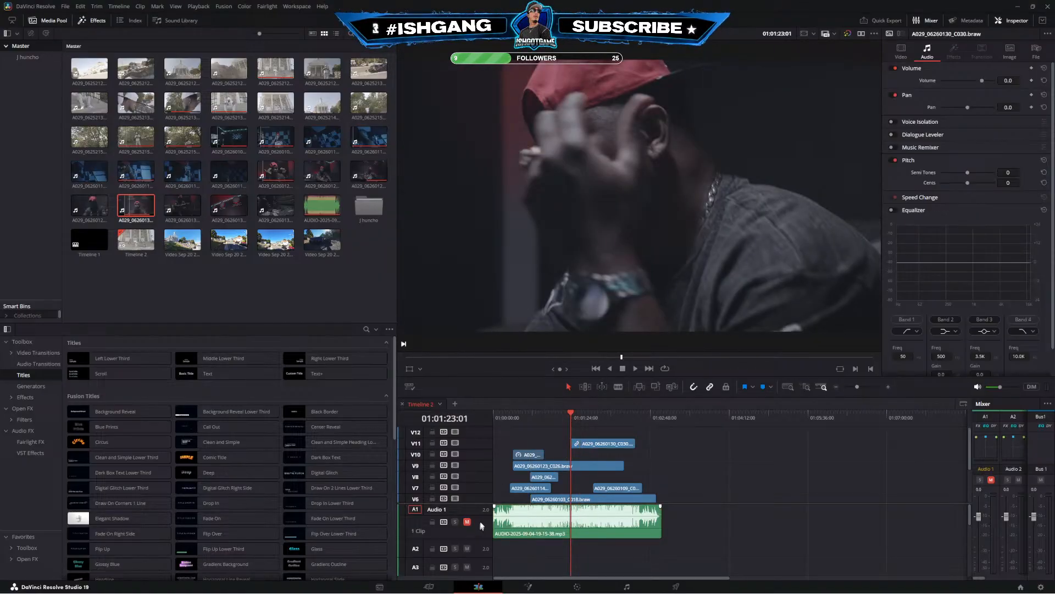
left_click(888, 387)
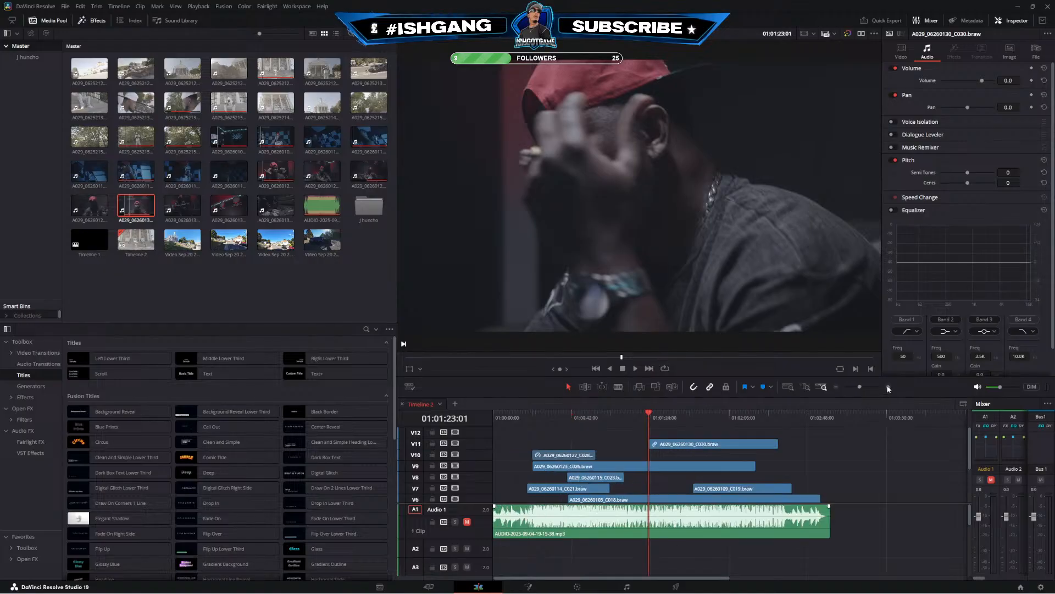
left_click(630, 446)
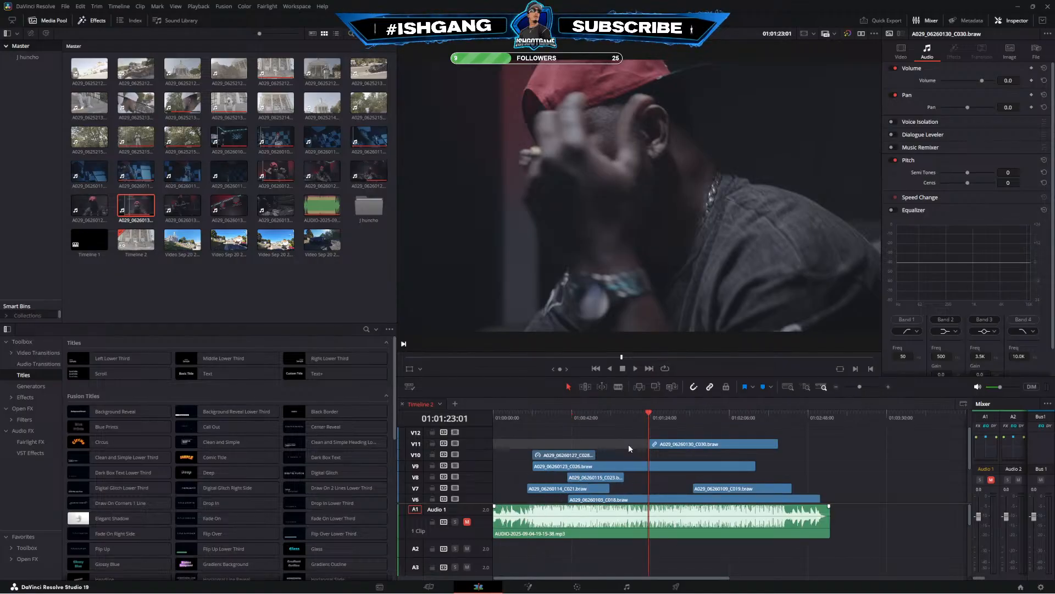
left_click(667, 445)
left_click_drag(689, 448, 690, 459)
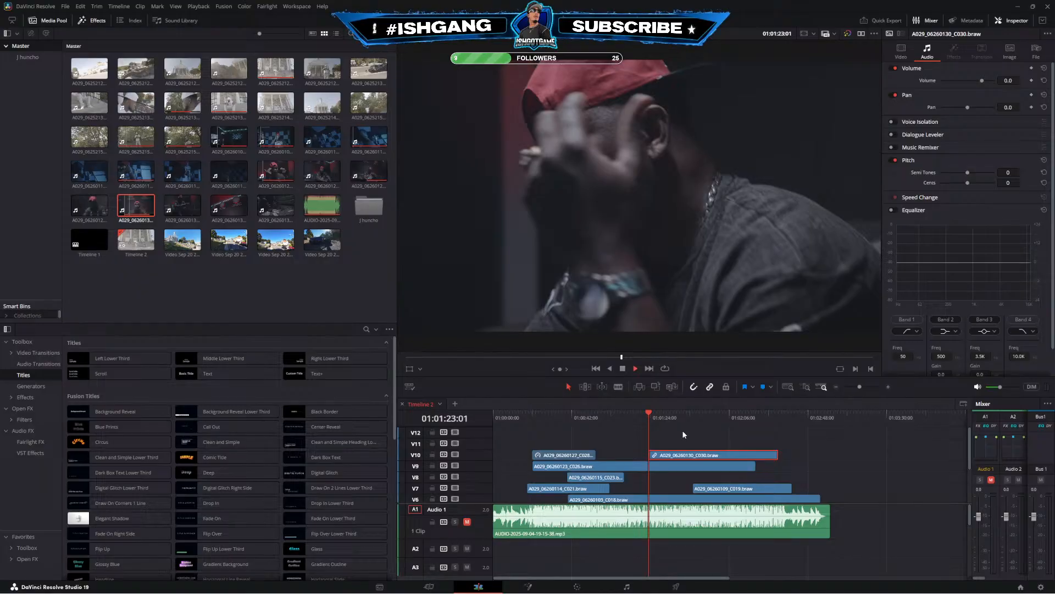
key("space")
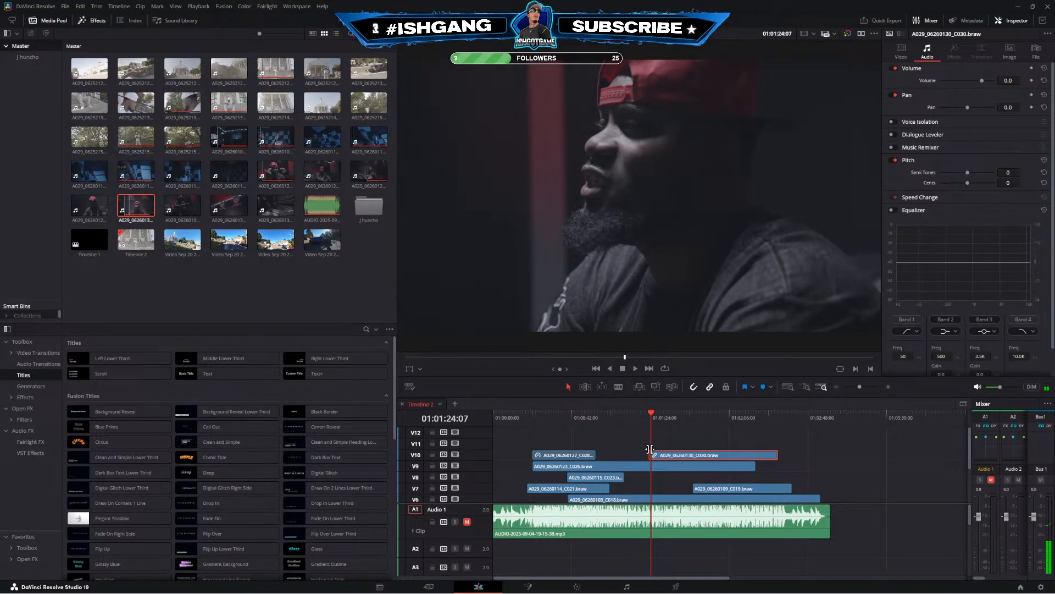
Extend the start of the C030 clip earlier and play its opening around 01:01:16 to 01:01:20
left_click(649, 446)
left_click(642, 414)
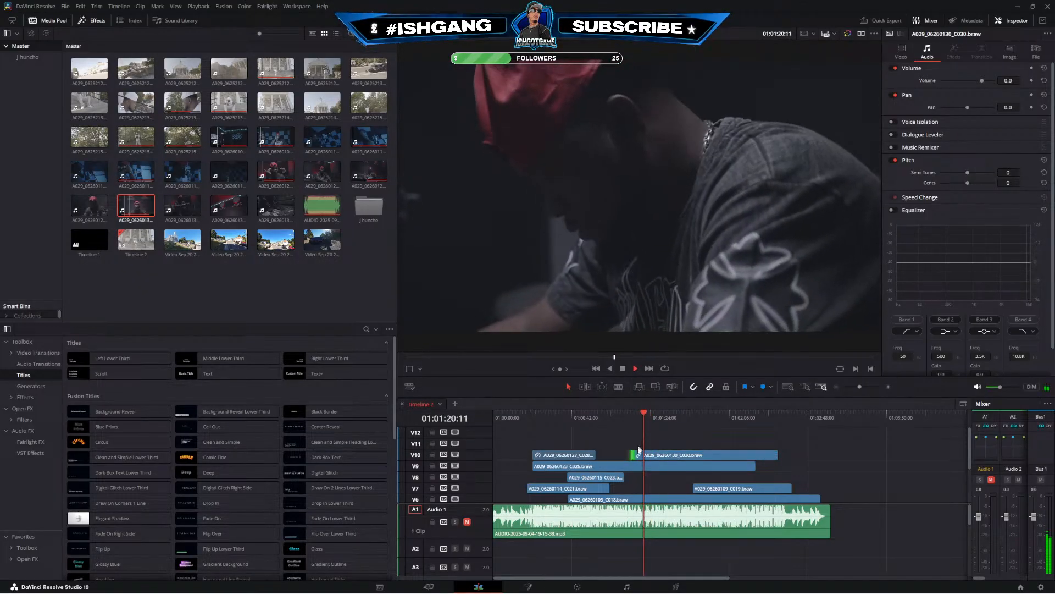
left_click(637, 417)
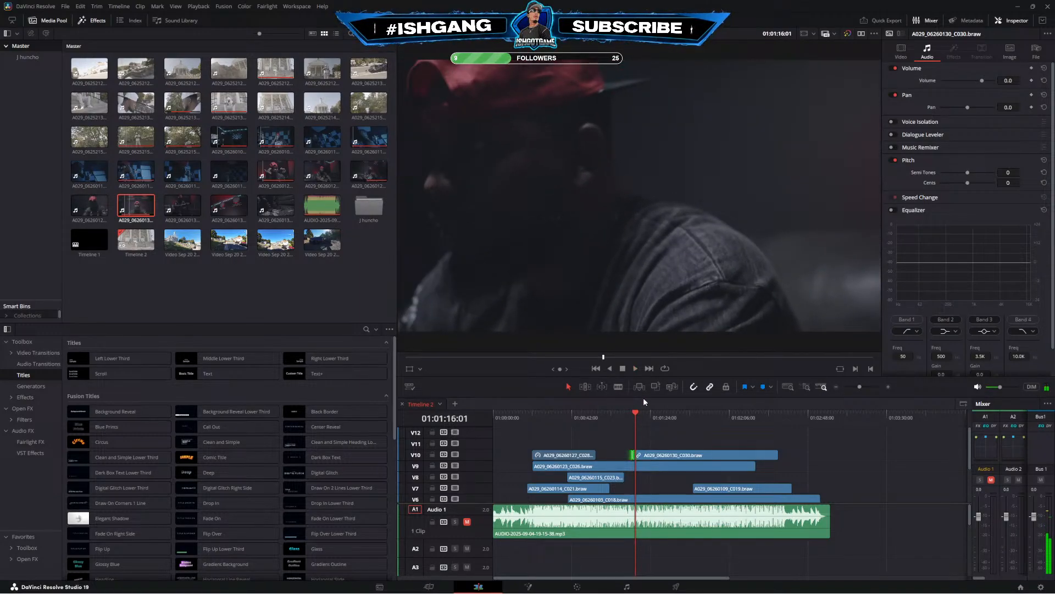
left_click(639, 414)
key("space")
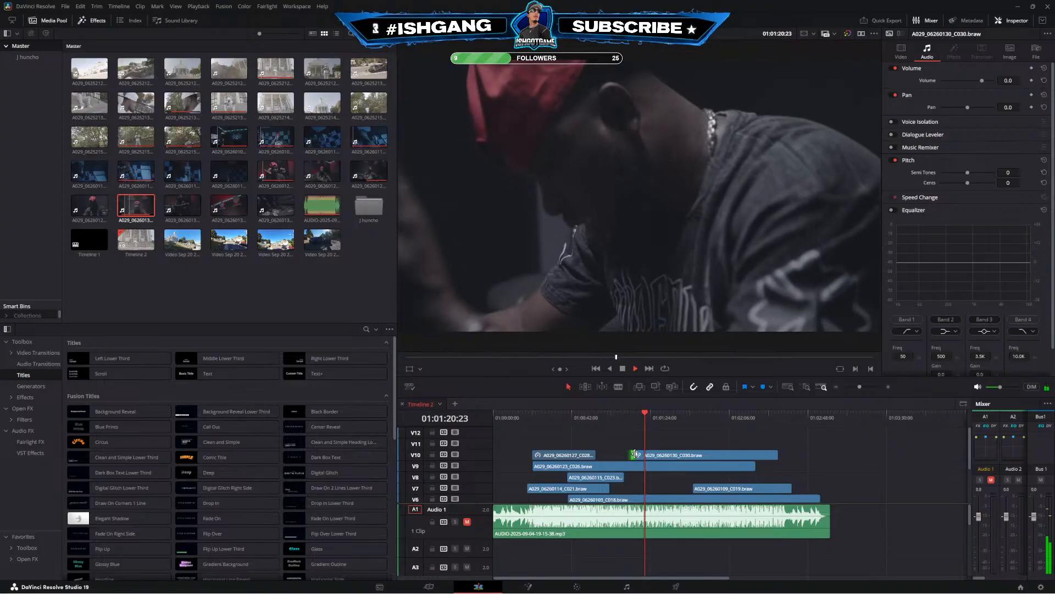
Trim the start of C030 to about 01:01:21, move it to V11 at about 01:00:21, and play it from there
left_click_drag(635, 455, 557, 443)
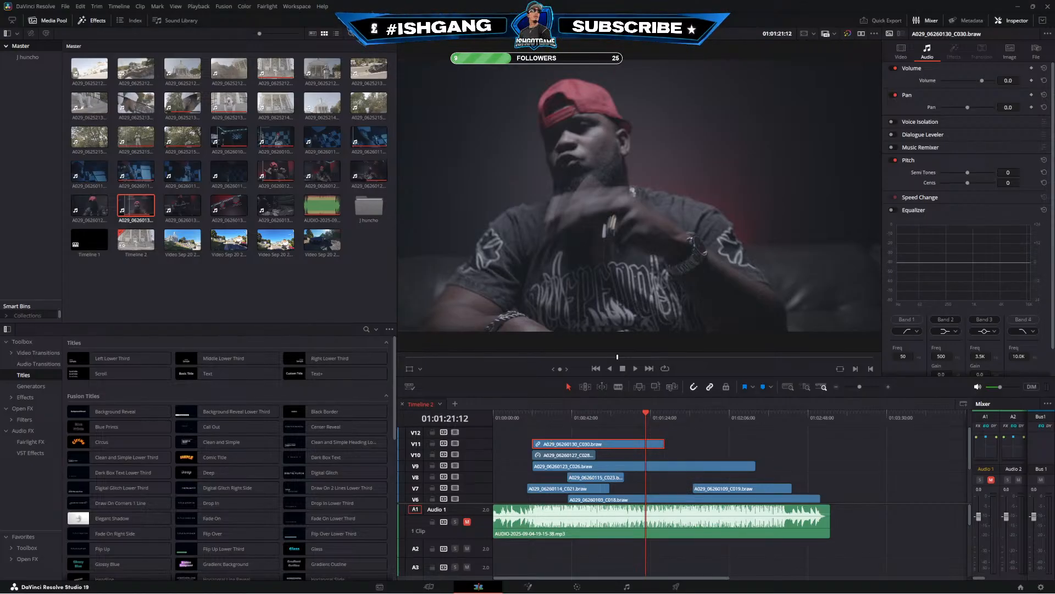
left_click(538, 413)
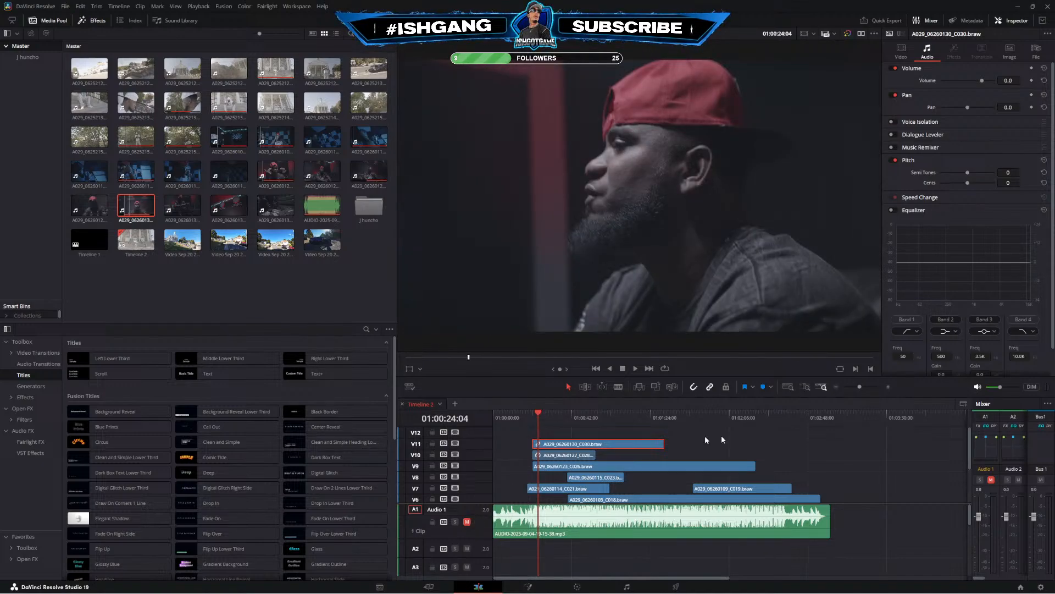
left_click(888, 387)
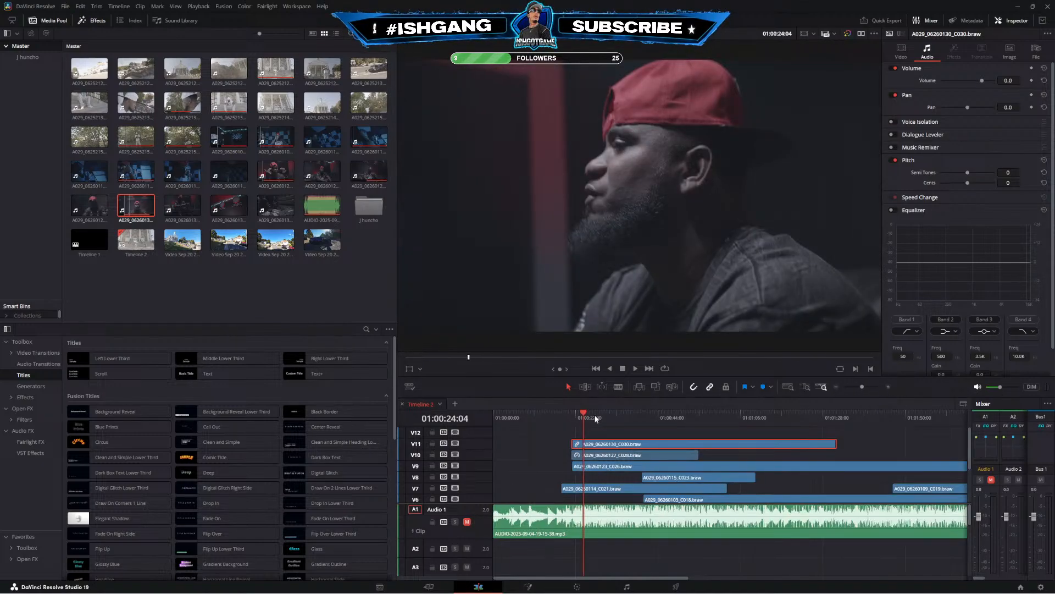
left_click(572, 414)
left_click(555, 429)
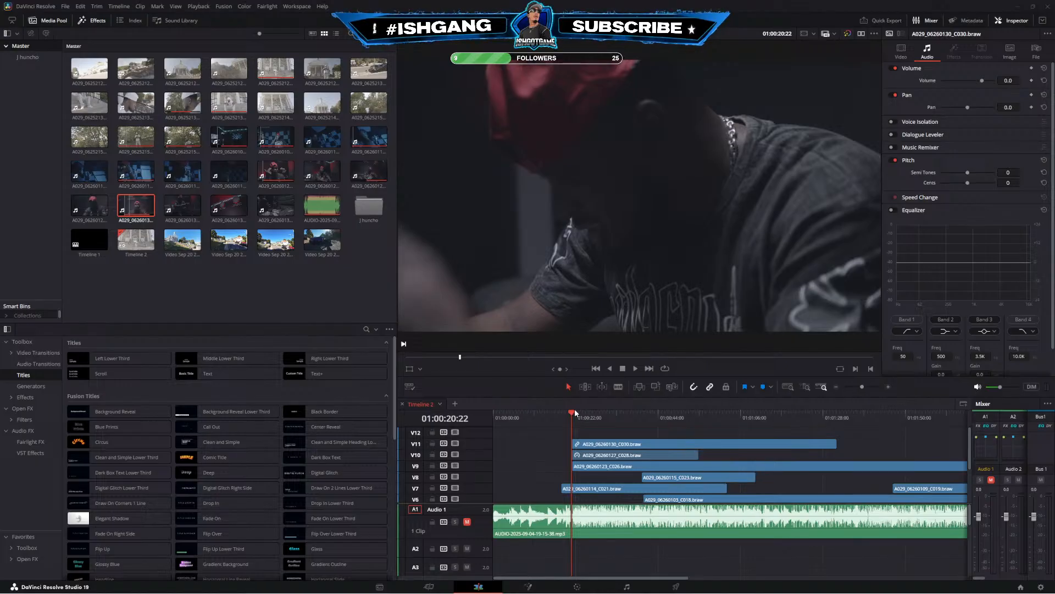
key("space")
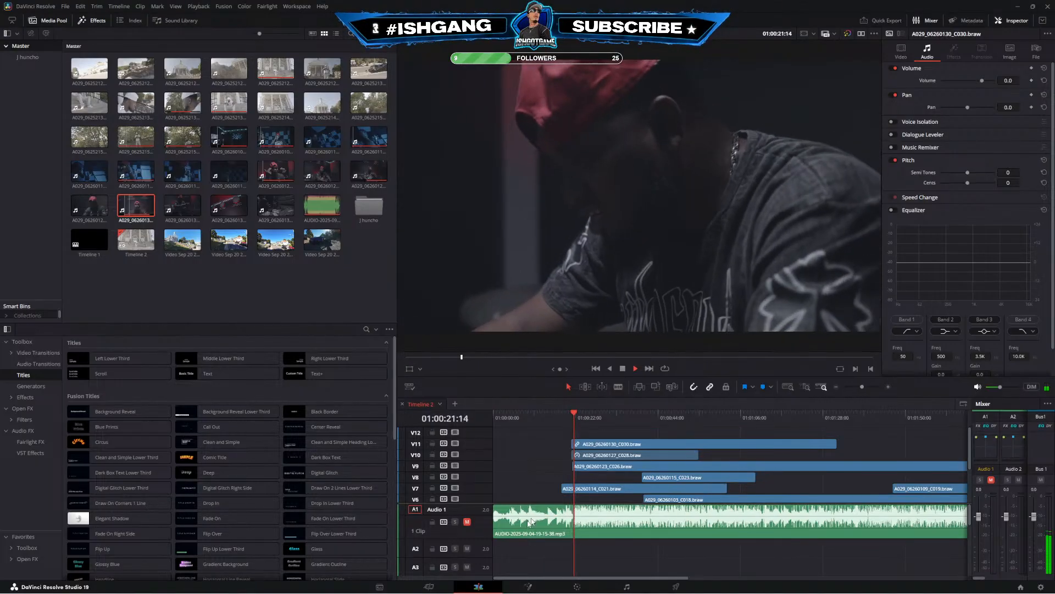
Sync C030 with the unmuted song on A1 by ear, setting its volume to 14.0 and shifting it about one second earlier
left_click(466, 521)
left_click(574, 418)
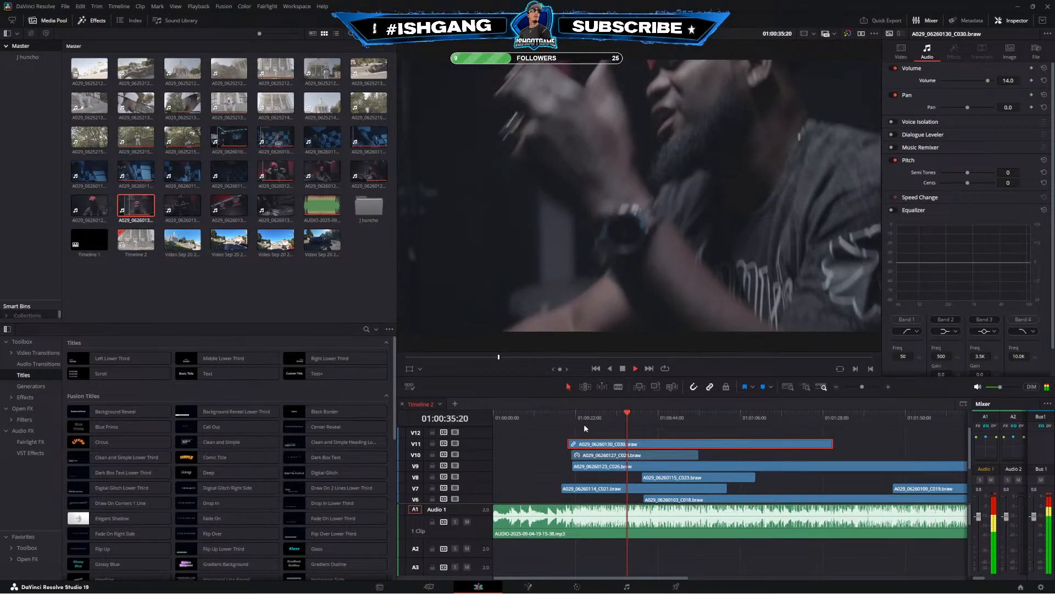
key("space")
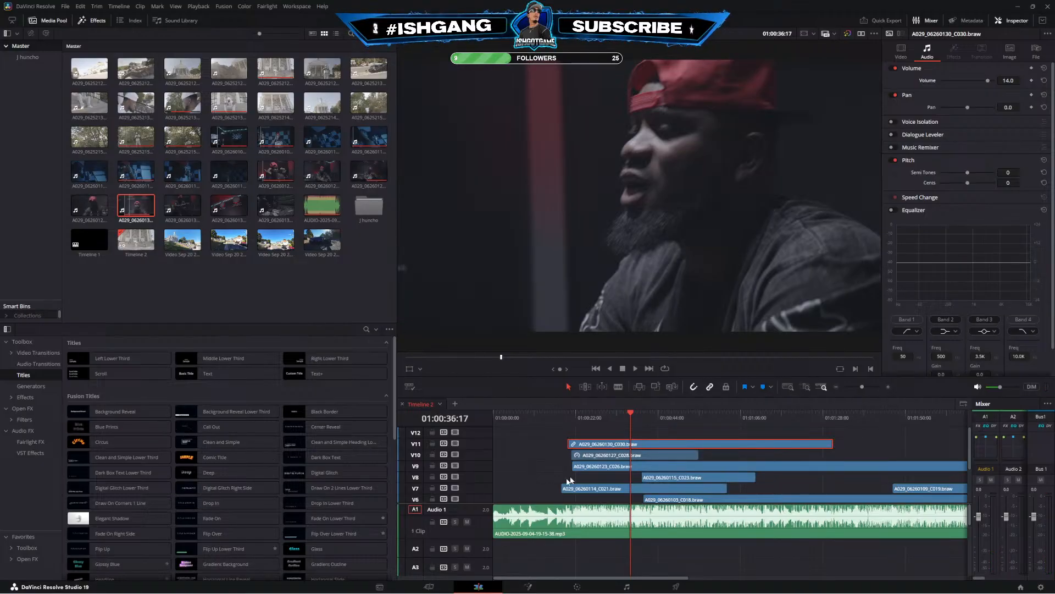
left_click(577, 420)
key("space")
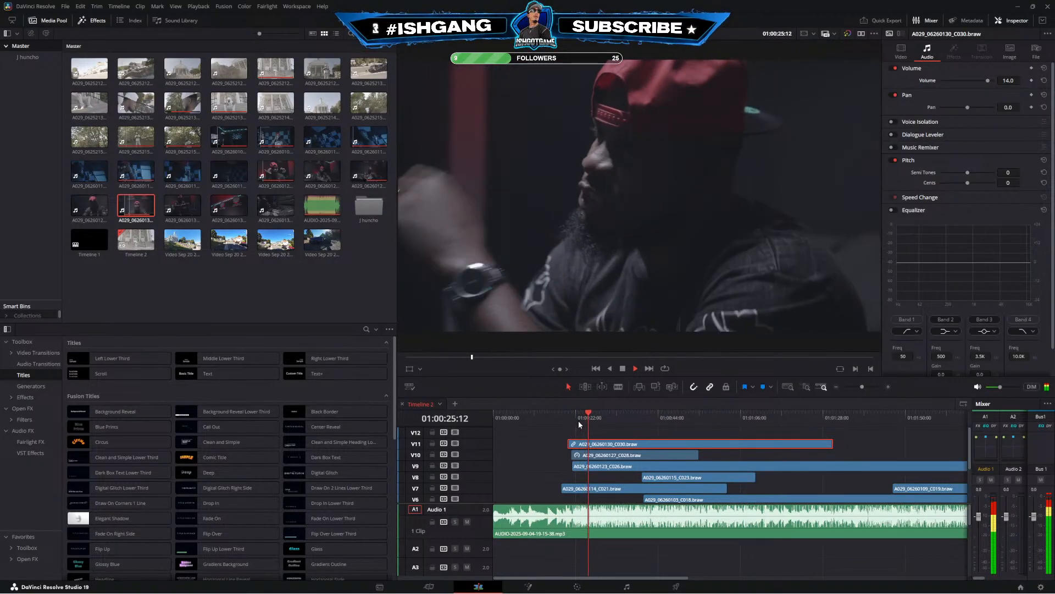
Unlink the C030 clip's audio from its video and delete the camera audio
right_click(601, 440)
left_click(600, 438)
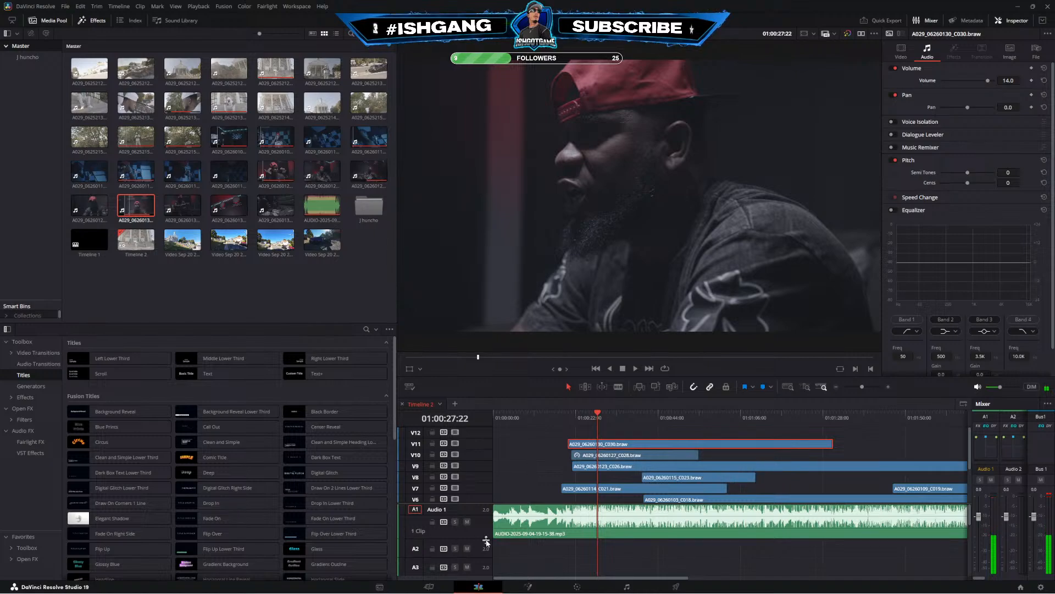
scroll(587, 524, "down", 5)
left_click(625, 548)
key("Delete")
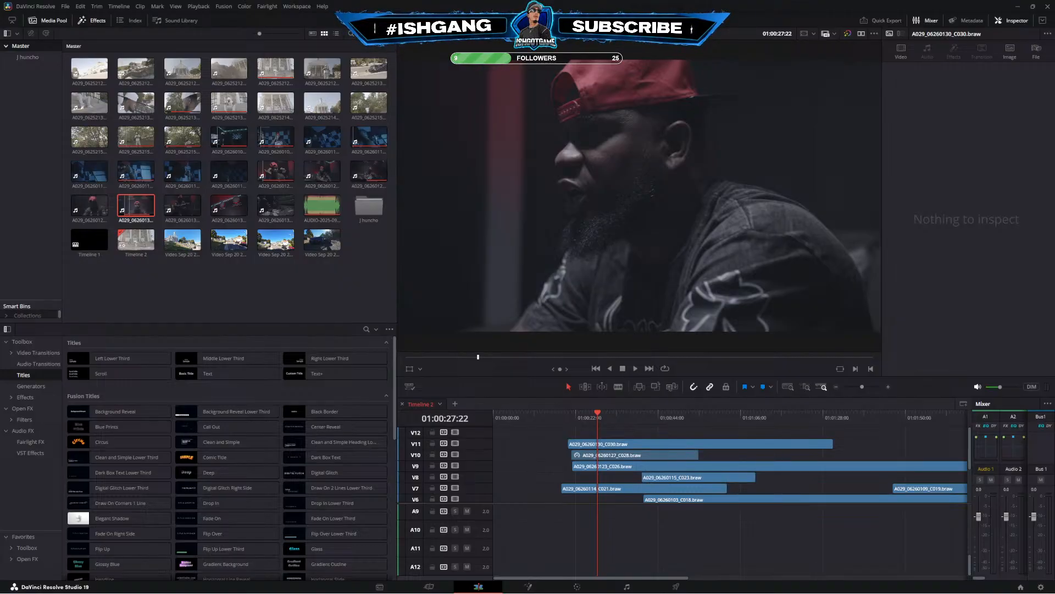
Scrub through C030 over the song to about 01:00:46 and preview the C031 clip
left_click(613, 412)
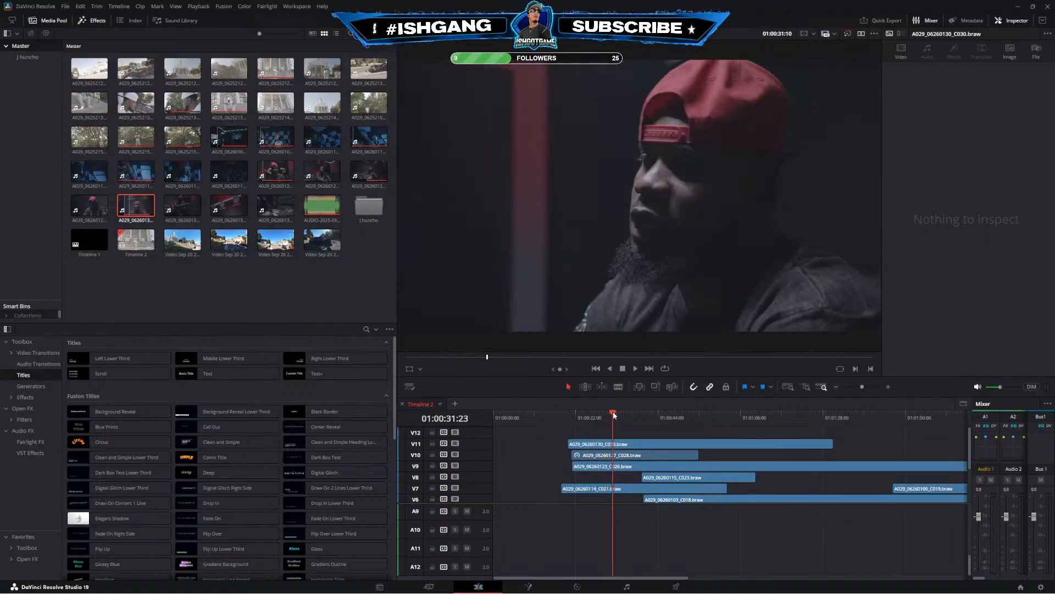
left_click_drag(641, 412, 666, 415)
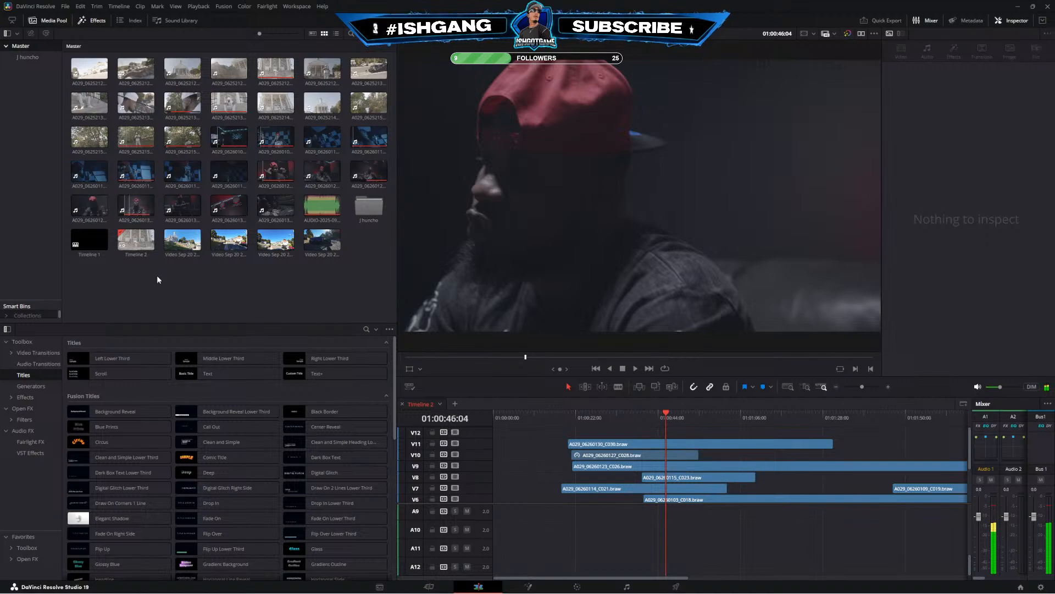
double_click(180, 212)
key("space")
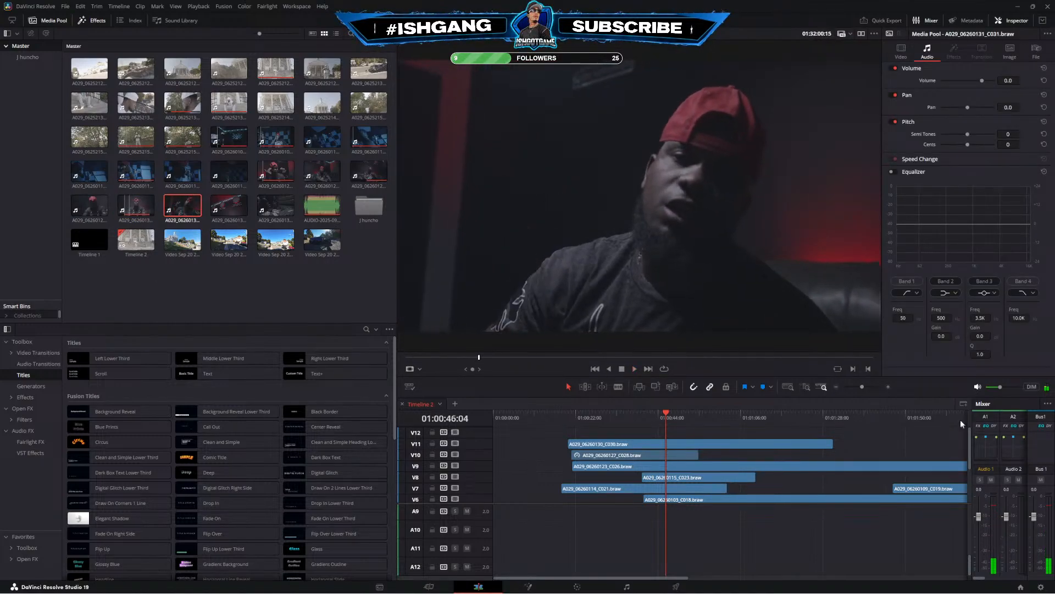
Add another video track to the timeline at V12
left_click(837, 387)
left_click(837, 387)
left_click(799, 405)
right_click(476, 431)
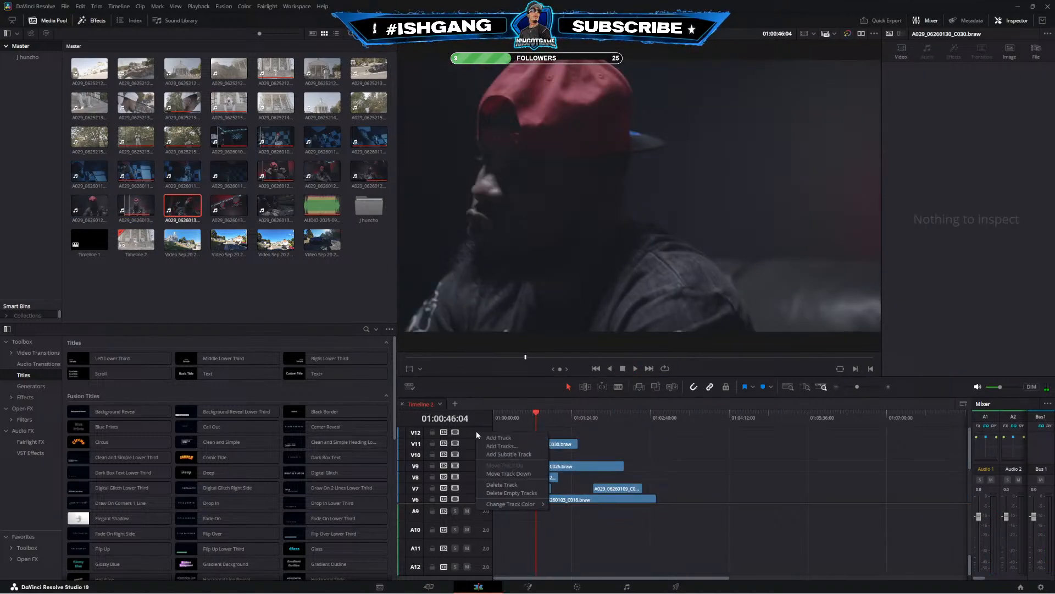
left_click(484, 435)
Play the C031 couch clip again and place it on V11 past the end of the song, at about 01:03:30
double_click(181, 200)
key("space")
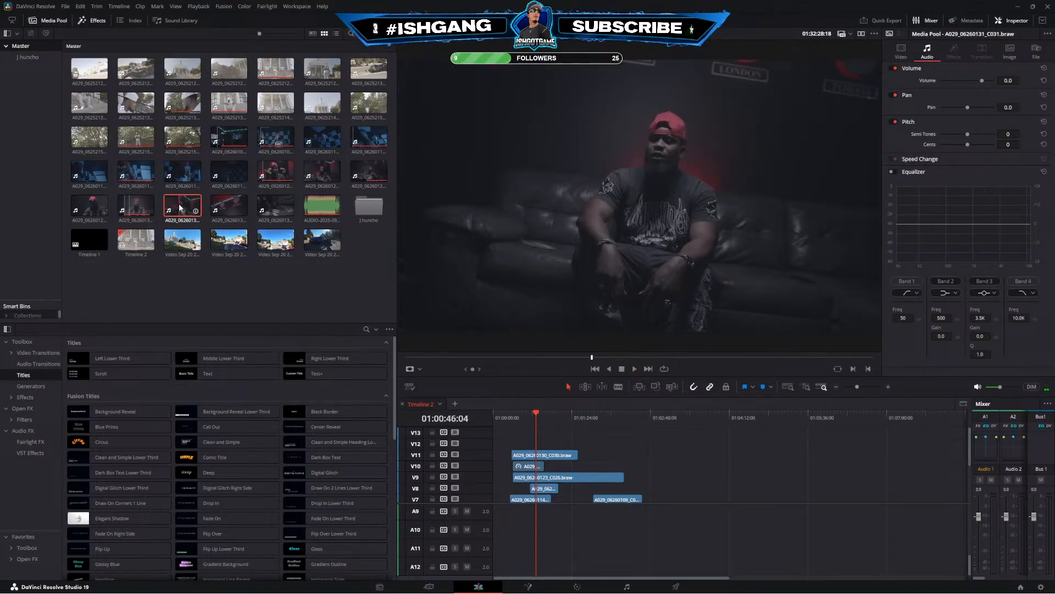
key("space")
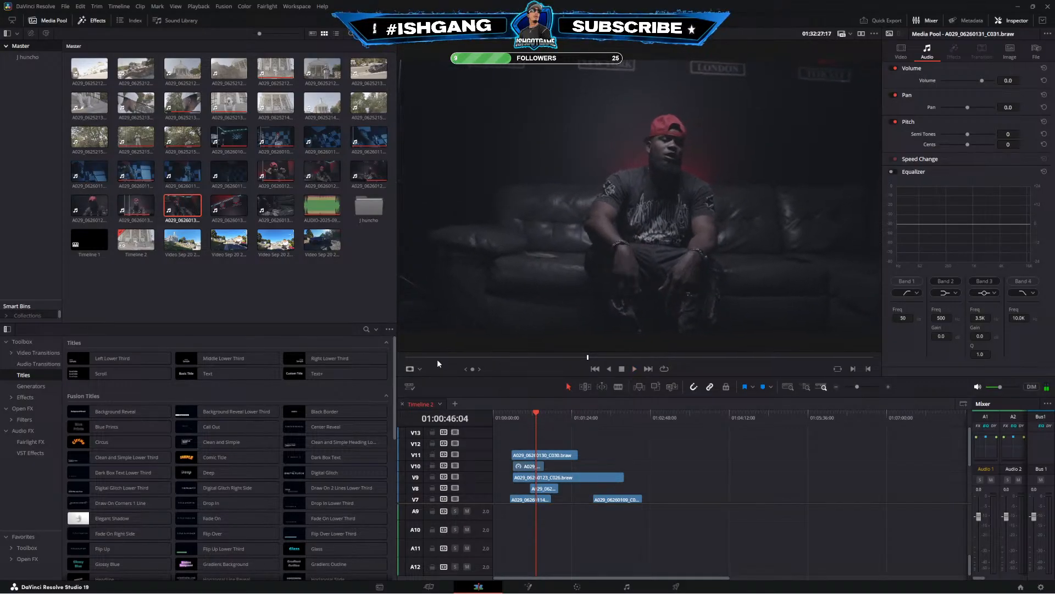
left_click_drag(196, 211, 746, 456)
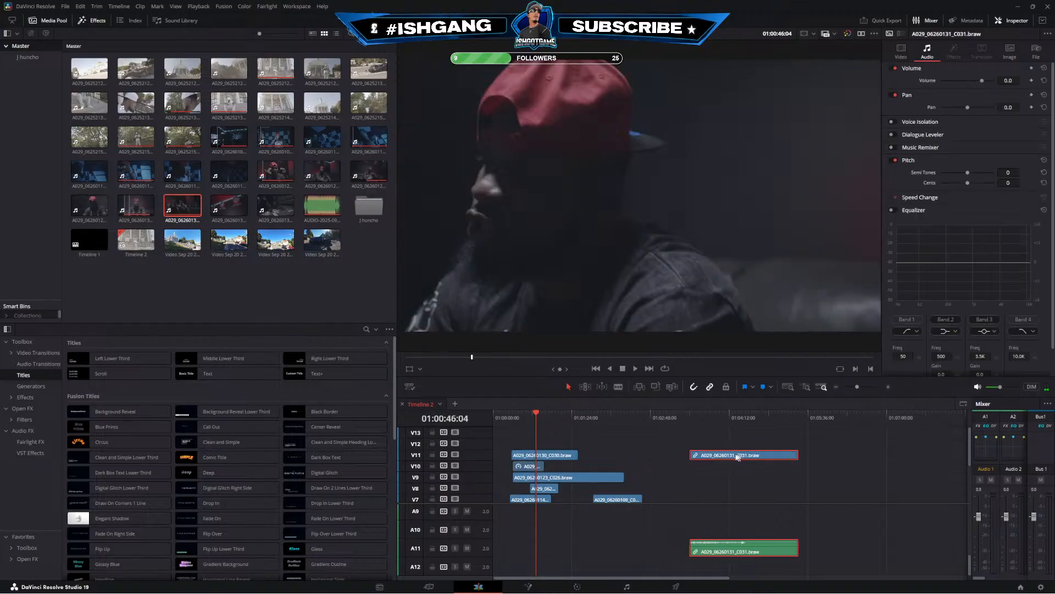
Unlink the C031 clip's video from its camera audio
left_click(714, 457)
right_click(723, 452)
right_click(729, 455)
left_click(741, 449)
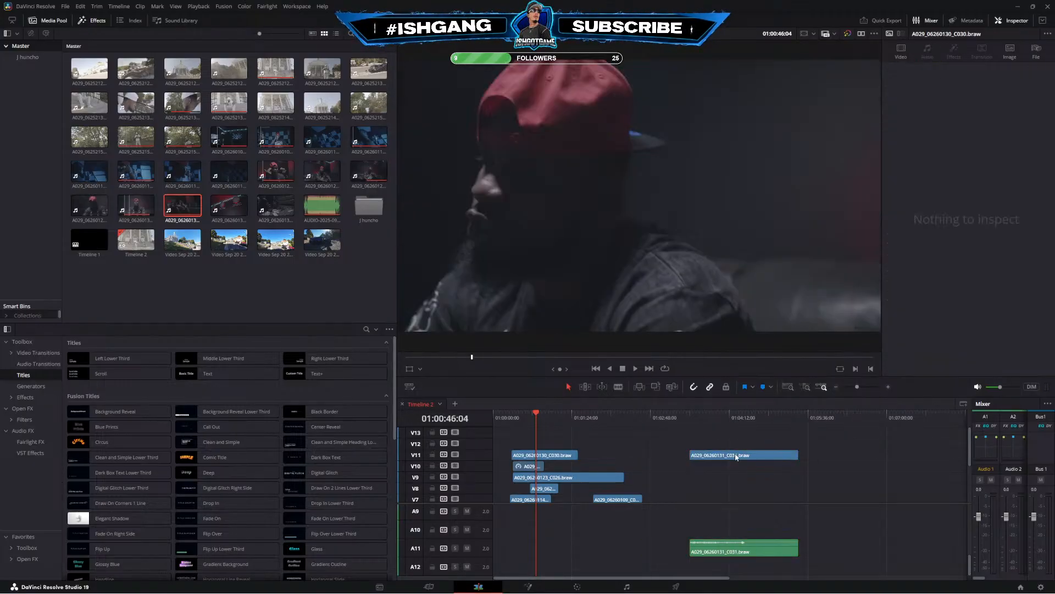
Speed up the C031 clip past the end of the song to 200% using the retime controls
key("ctrl+r")
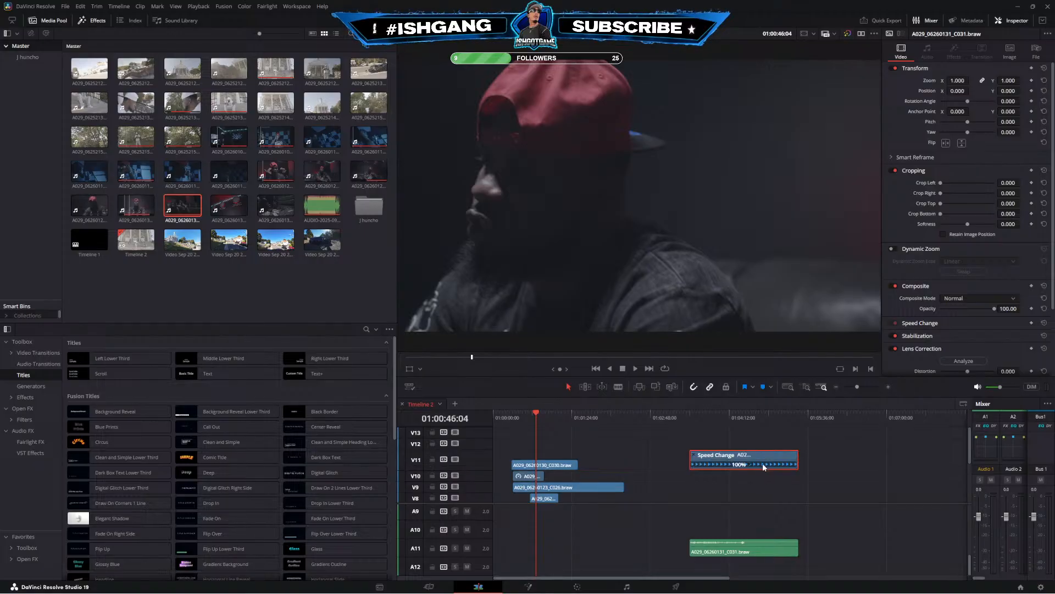
left_click(749, 465)
mouse_move(763, 500)
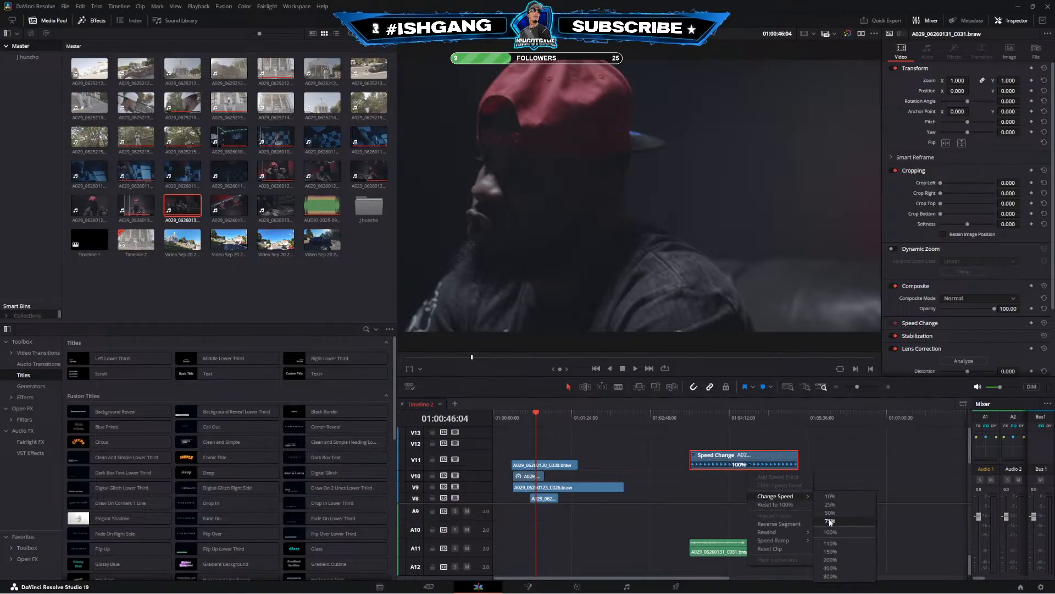
left_click(834, 566)
key("ctrl+r")
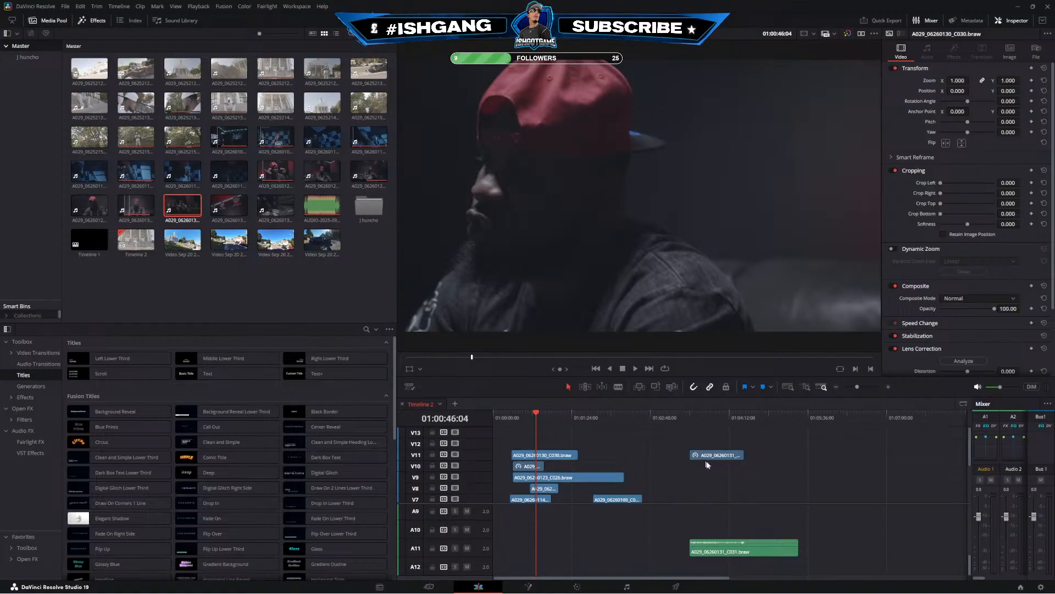
Trim C031's camera audio to the retimed video's length and move both clips slightly later, onto V10 and A10
left_click_drag(794, 551, 744, 551)
left_click_drag(770, 470, 701, 556)
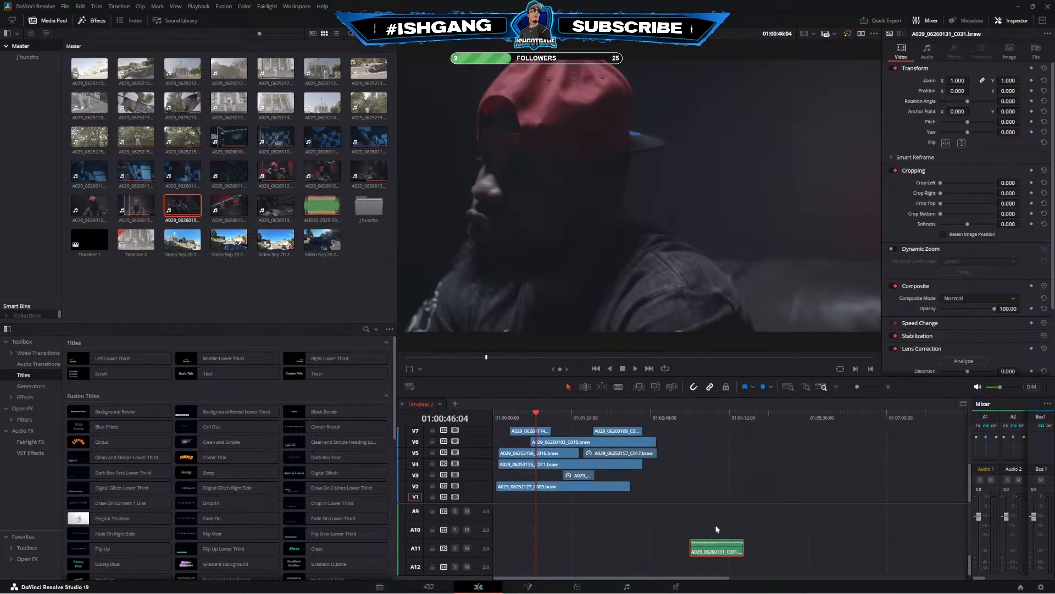
scroll(712, 532, "up", 5)
scroll(721, 480, "up", 3)
left_click_drag(721, 455, 742, 495)
scroll(764, 499, "down", 3)
scroll(753, 522, "down", 5)
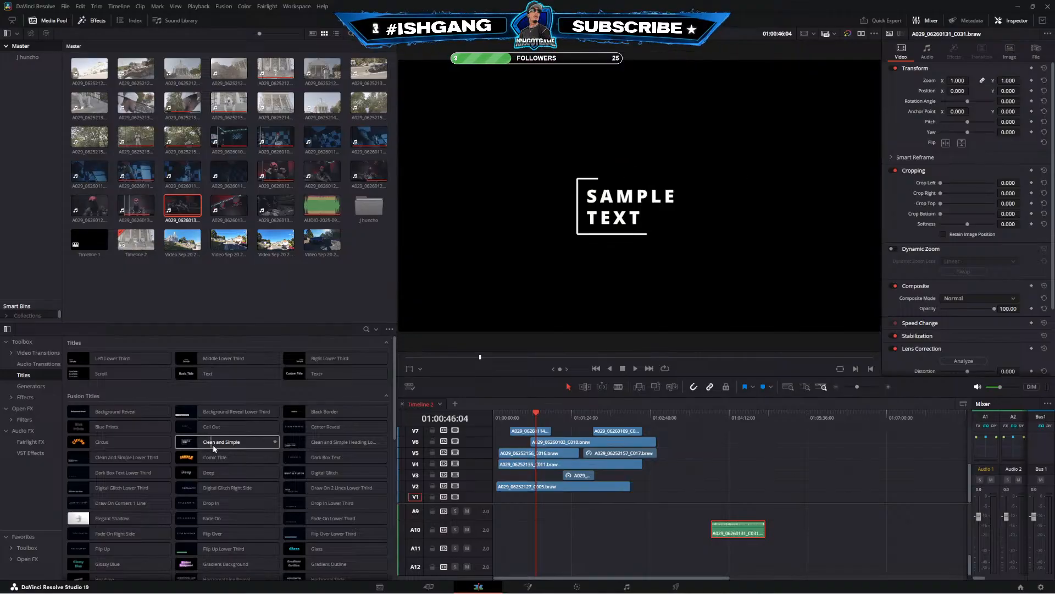
left_click(200, 455)
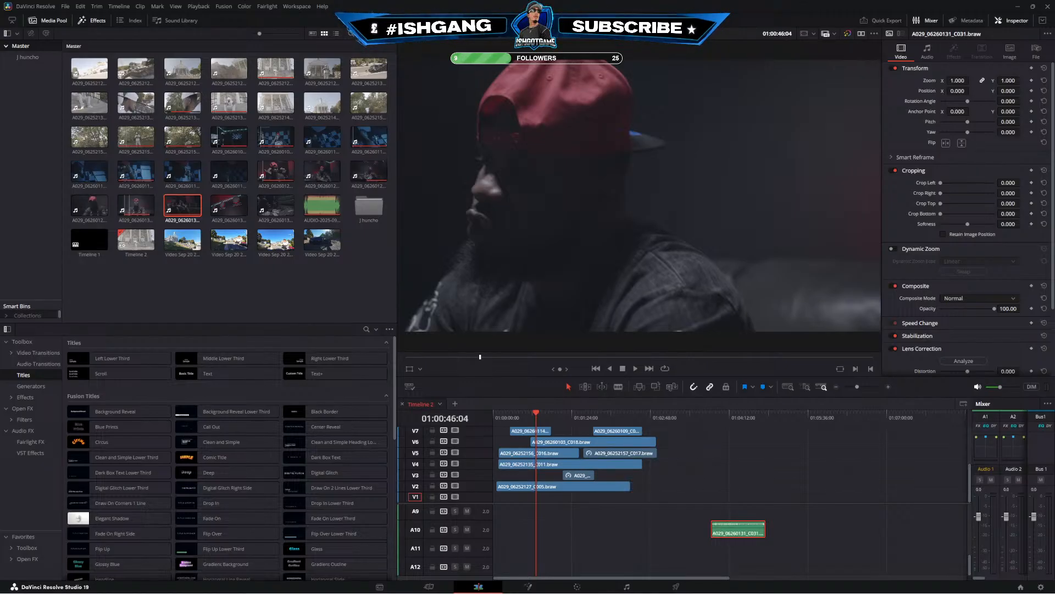
Play the retimed C031 clip on V10 from 01:04:00
scroll(612, 559, "up", 8)
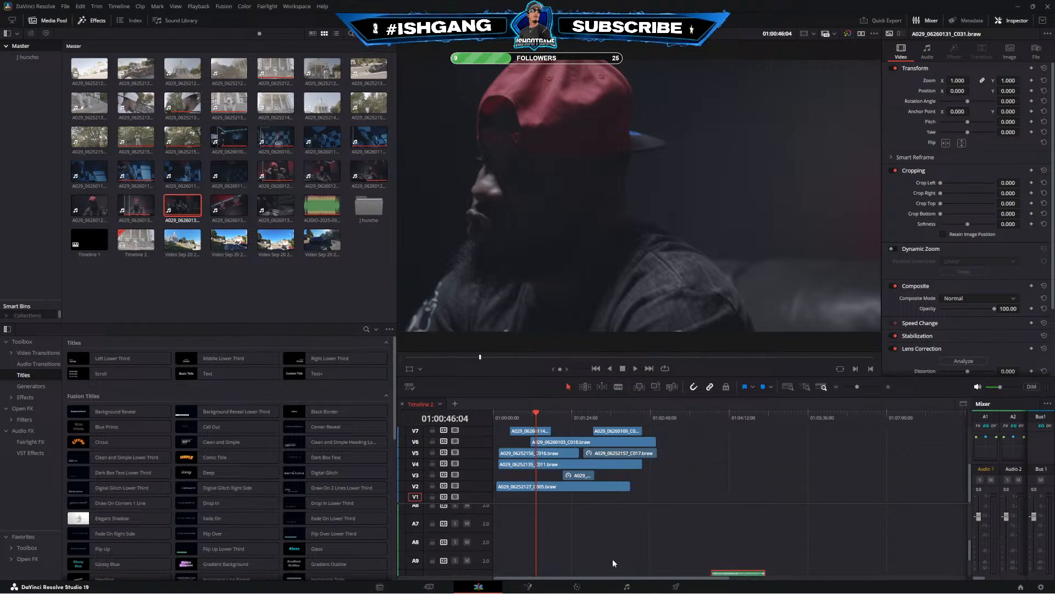
scroll(728, 481, "up", 5)
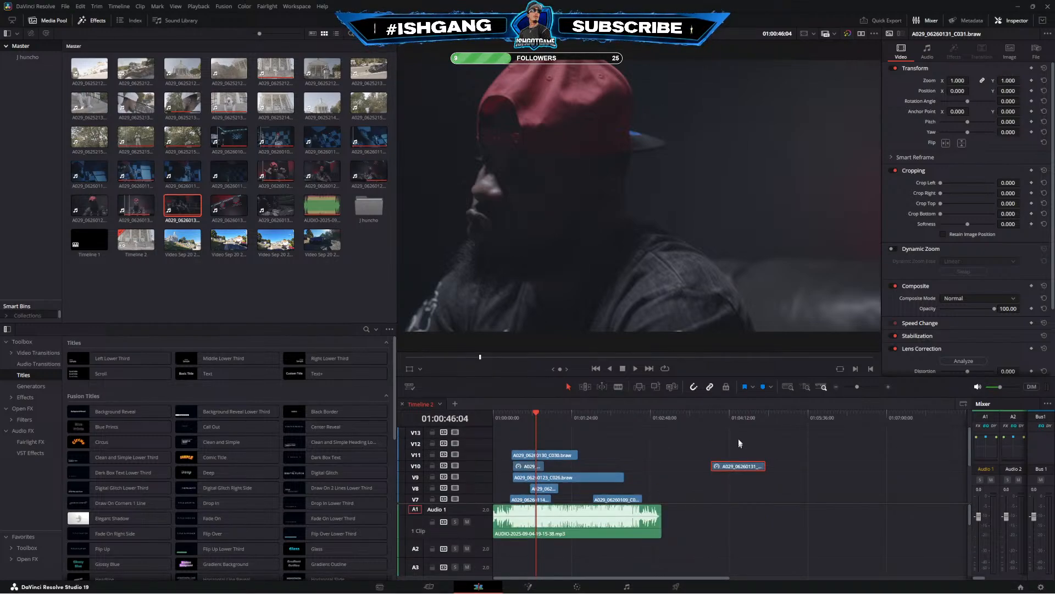
left_click(717, 418)
key("space")
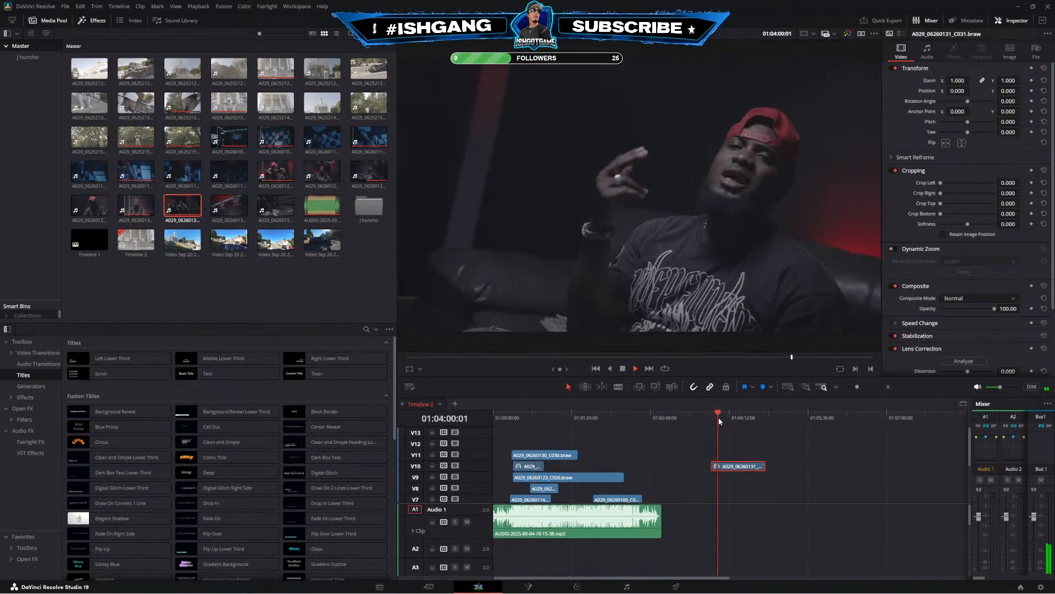
left_click(729, 446)
Try to move the unlinked C031 video to V12 over the song and auto-align it with the song
left_click_drag(737, 467, 561, 446)
left_click(523, 418)
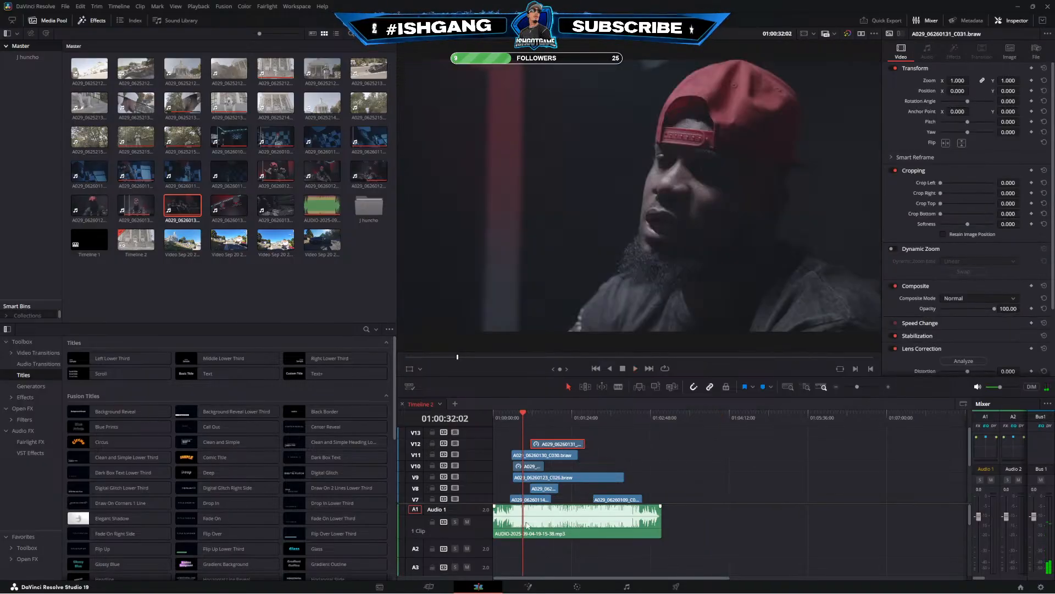
right_click(559, 530)
left_click(610, 428)
left_click(591, 317)
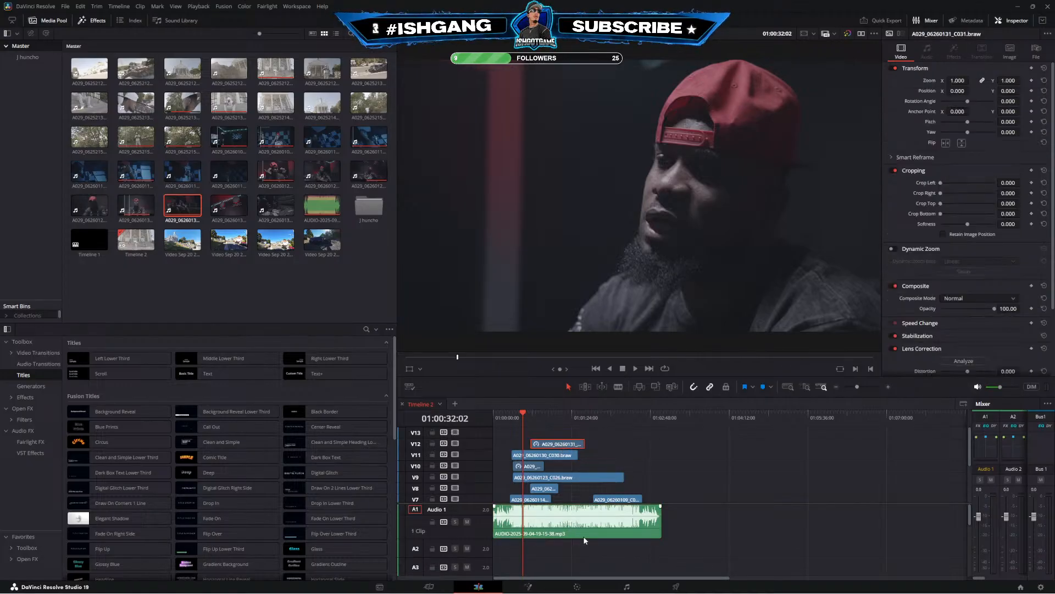
scroll(576, 553, "down", 5)
key("ctrl+z")
key("ctrl+z")
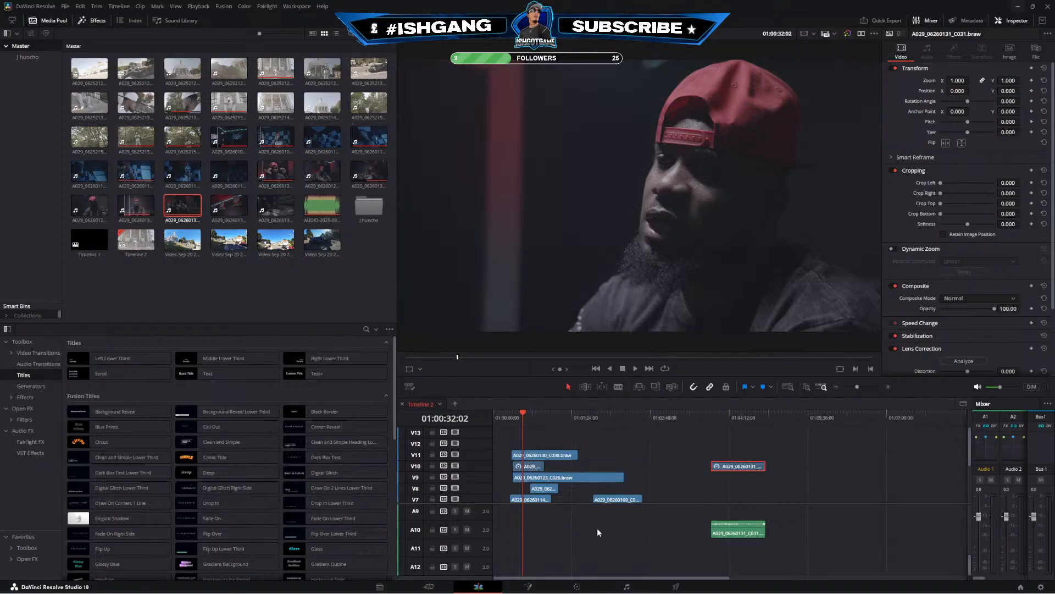
Select the retimed C031 video on V10 with its trimmed camera audio on A10 and link them
left_click_drag(787, 434, 696, 542)
scroll(761, 532, "up", 5)
scroll(736, 482, "up", 4)
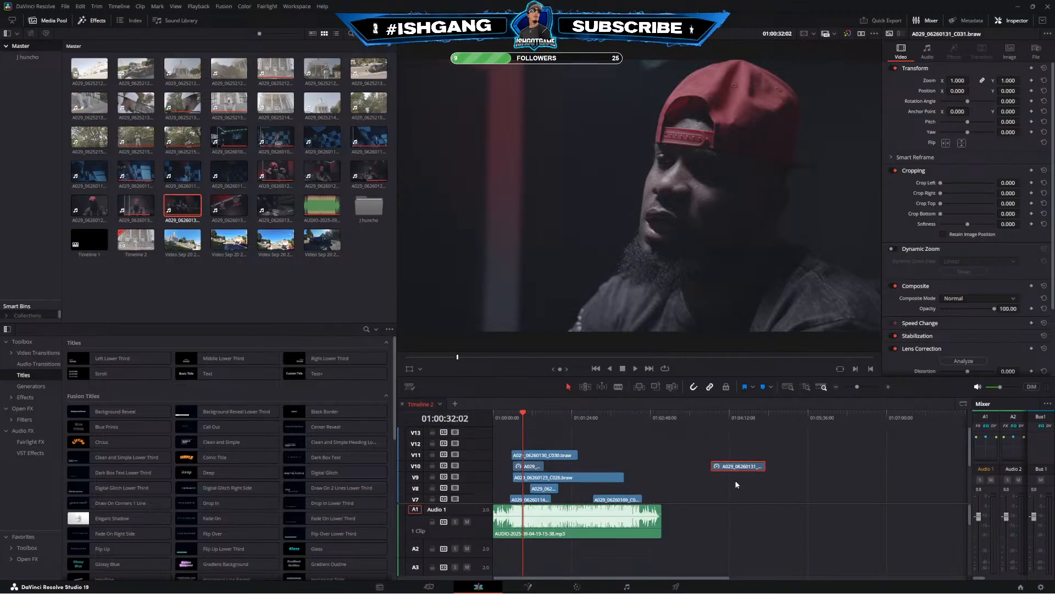
right_click(731, 467)
left_click(740, 460)
Play C031 from about 01:04:13, move the linked clip to V12 over the song, and auto-align it with the song
left_click(731, 420)
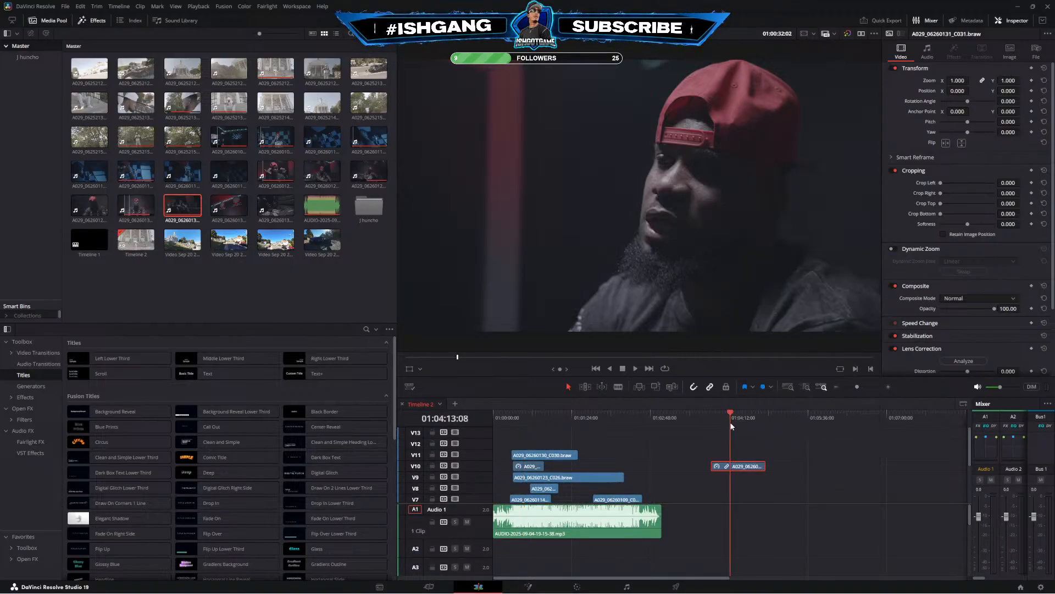
key("space")
left_click_drag(736, 465, 542, 434)
right_click(560, 533)
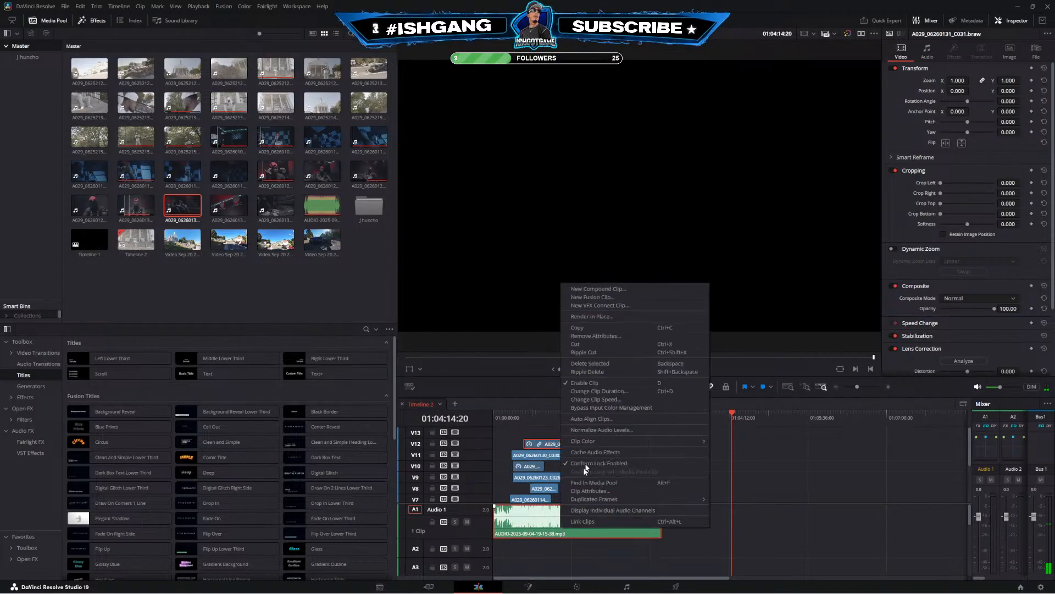
left_click(603, 421)
left_click(605, 318)
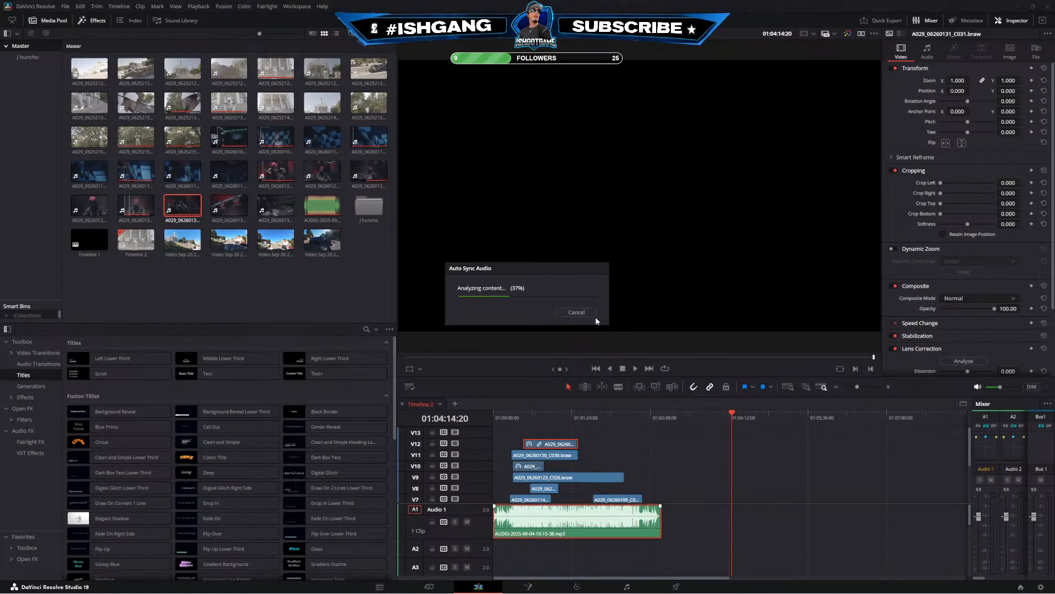
Unlink the aligned C031 clip and delete its camera audio from A12
right_click(605, 443)
left_click(628, 438)
scroll(676, 530, "down", 5)
left_click(636, 571)
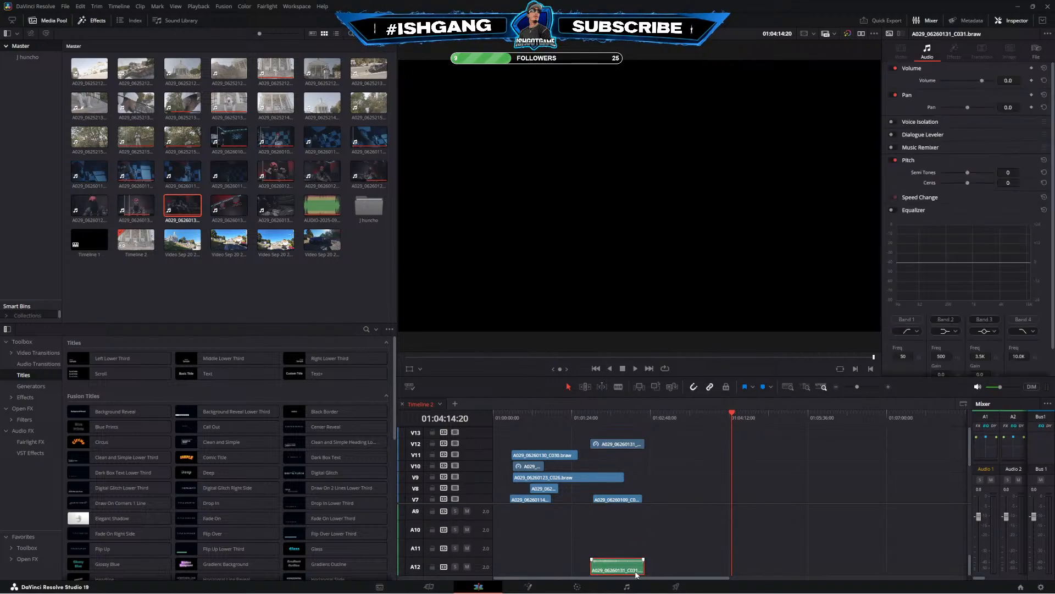
key("Delete")
Extend the start of the C031 clip on V12 earlier and scrub to 01:02:04
left_click_drag(592, 440, 551, 440)
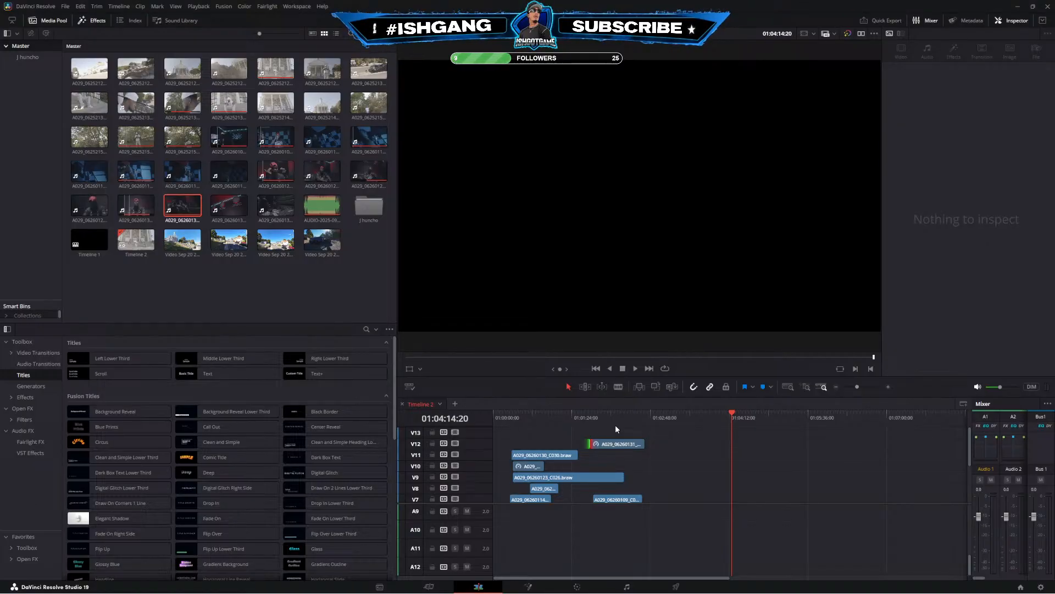
left_click_drag(625, 415, 609, 415)
Preview the C033 clip of shoes and scattered cash and scrub through the C032 wall-clock clip
left_click(270, 209)
key("space")
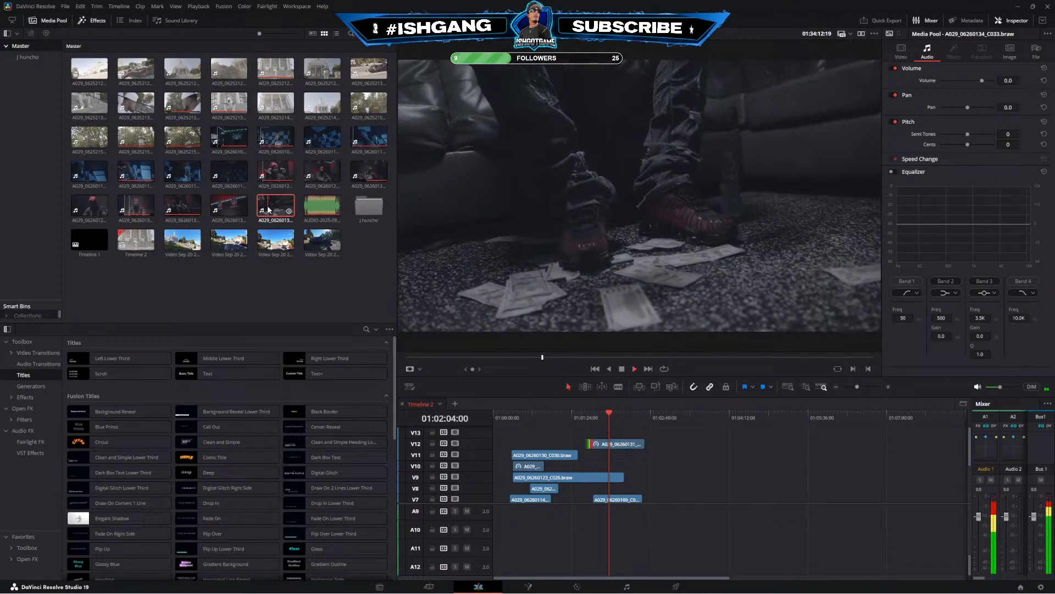
left_click(218, 209)
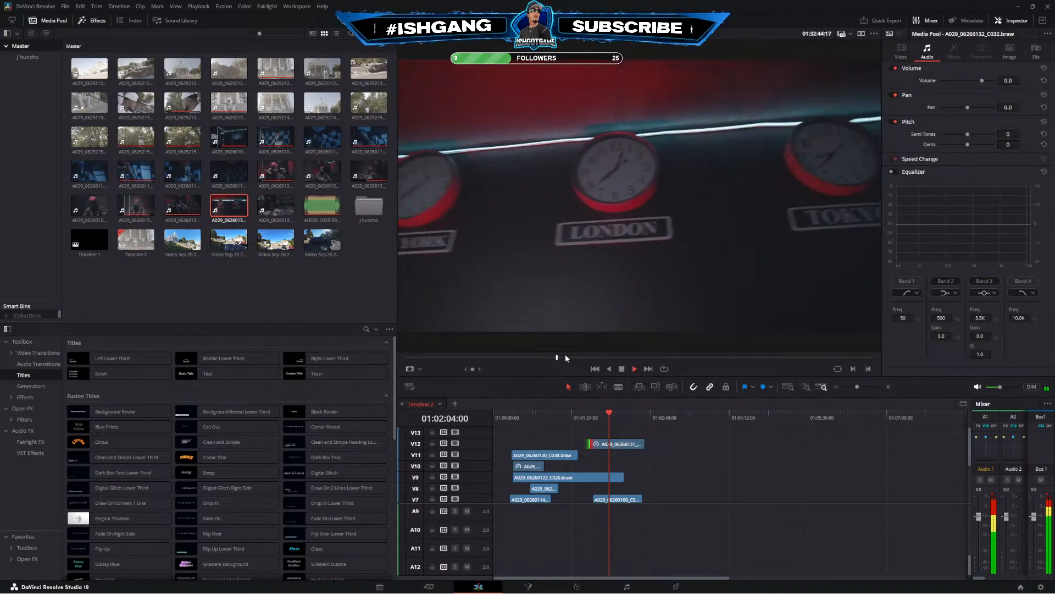
left_click_drag(566, 357, 747, 355)
left_click(264, 206)
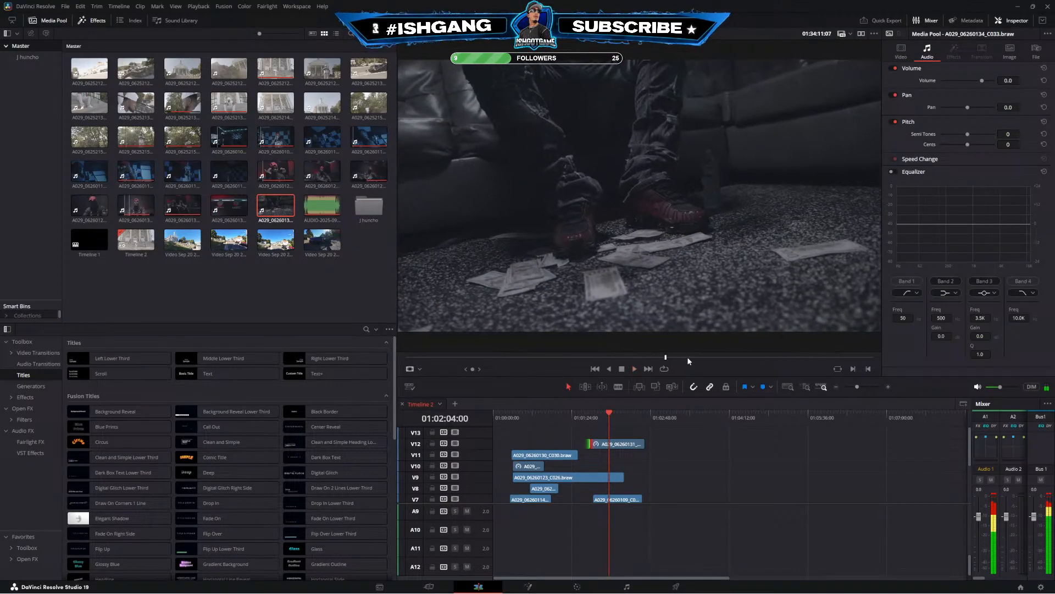
Play and scrub through the drone clip Video Sep 20 2025, 3 27 11 PM.mp4 to locate the section around 00:04:14
left_click(183, 240)
key("space")
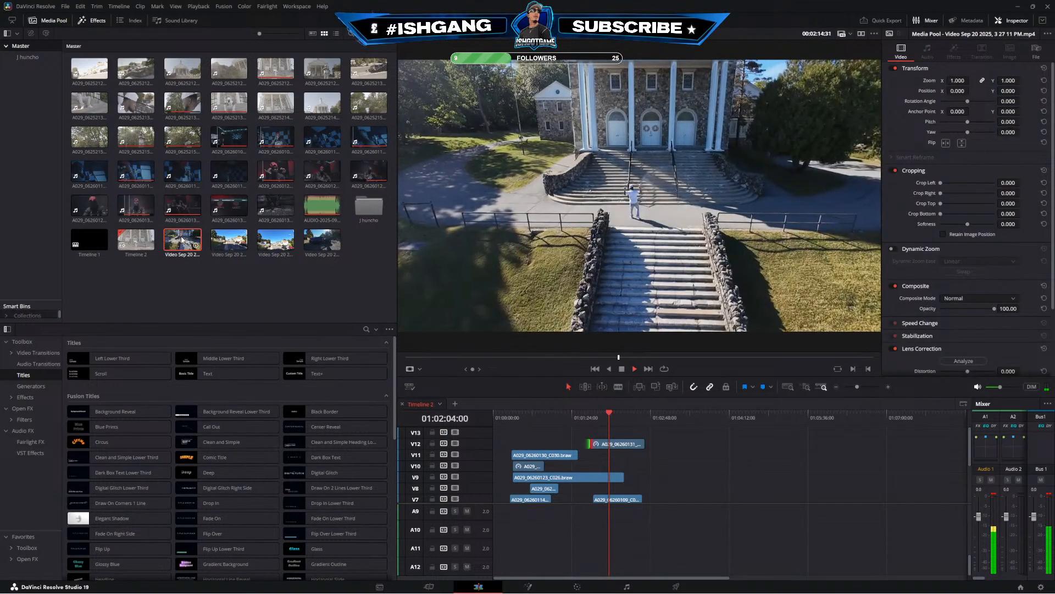
left_click_drag(436, 360, 574, 360)
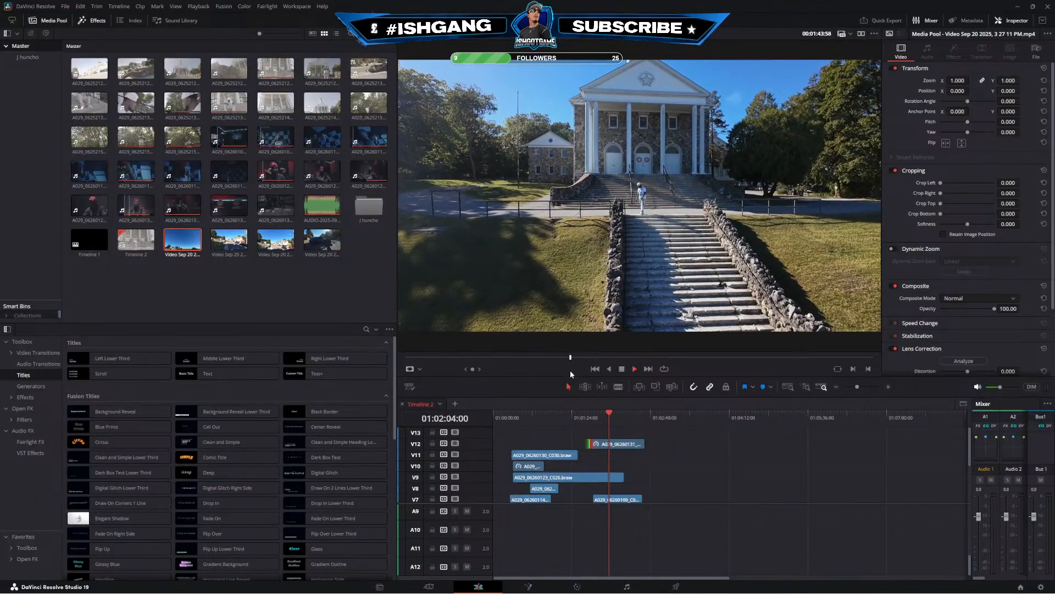
left_click(580, 357)
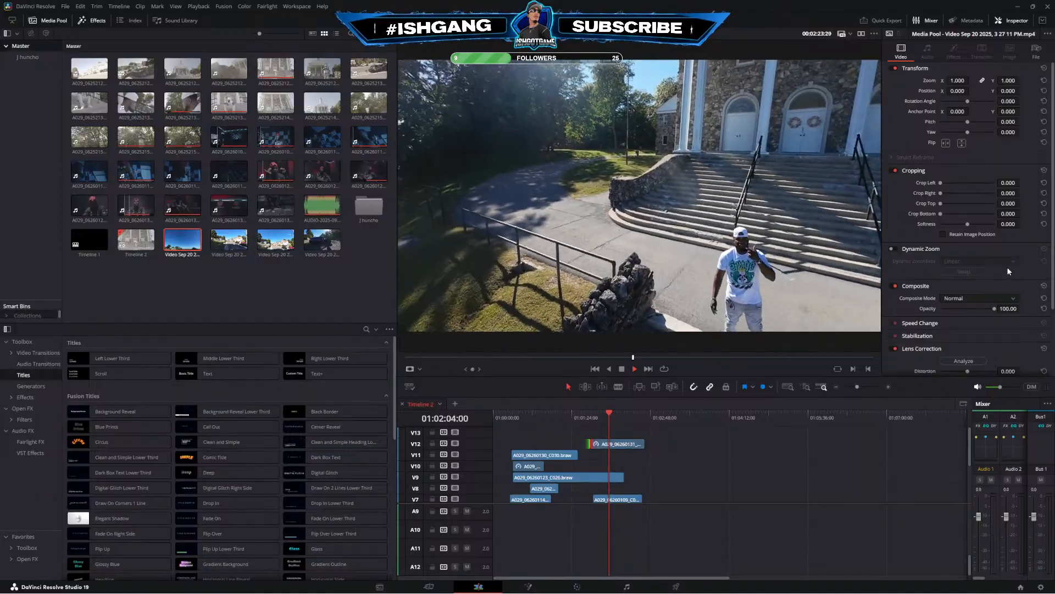
left_click(634, 368)
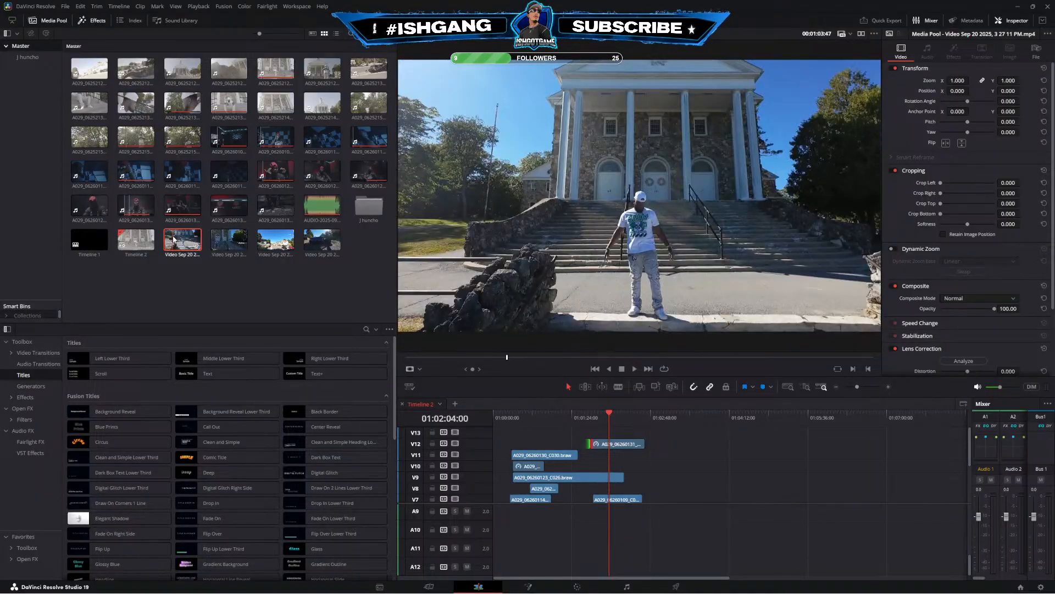
left_click_drag(549, 357, 809, 361)
key("space")
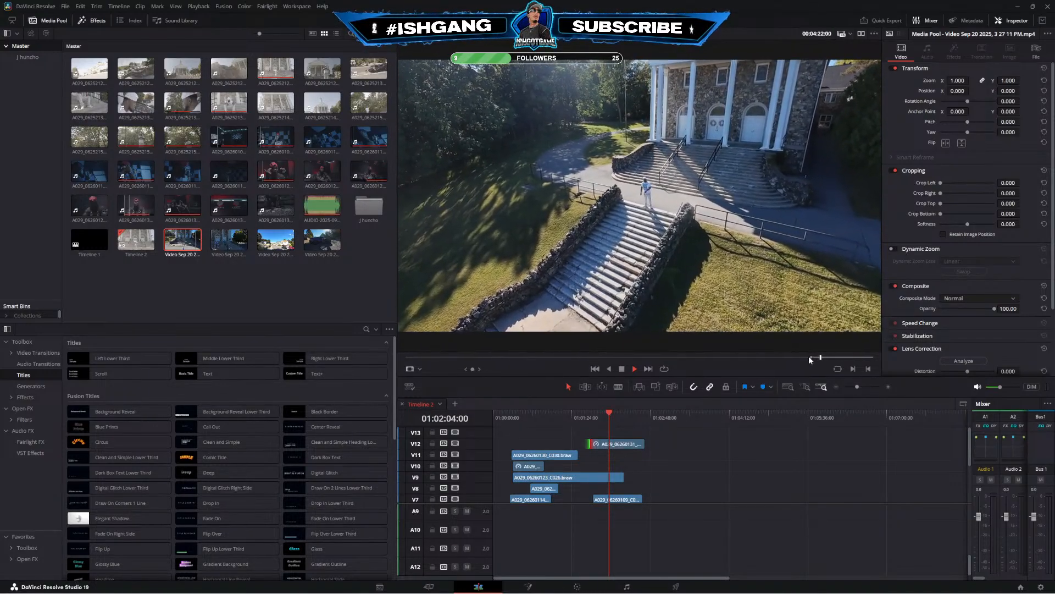
left_click_drag(809, 356, 806, 359)
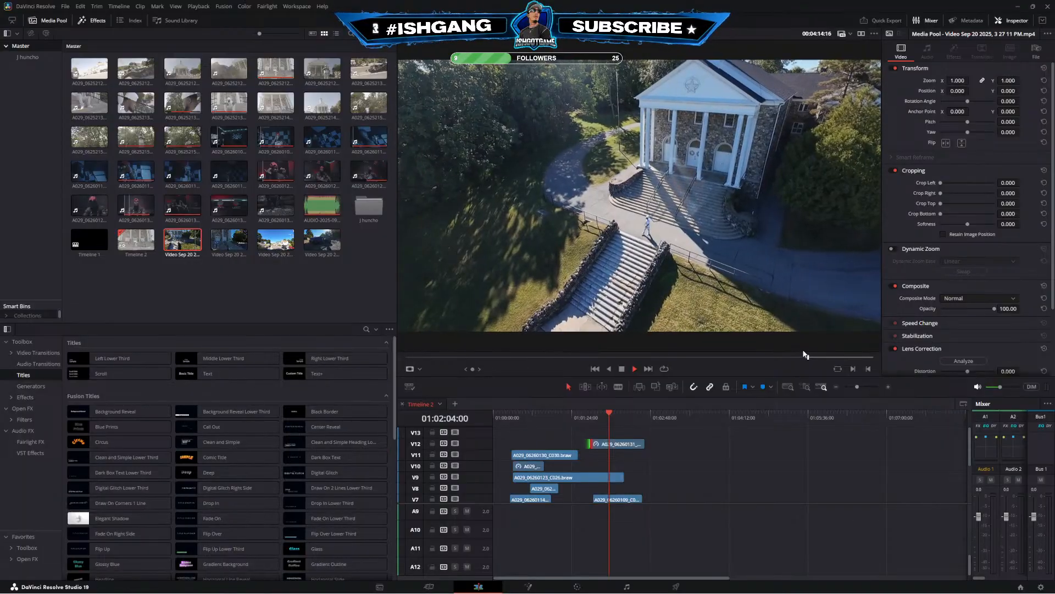
key("space")
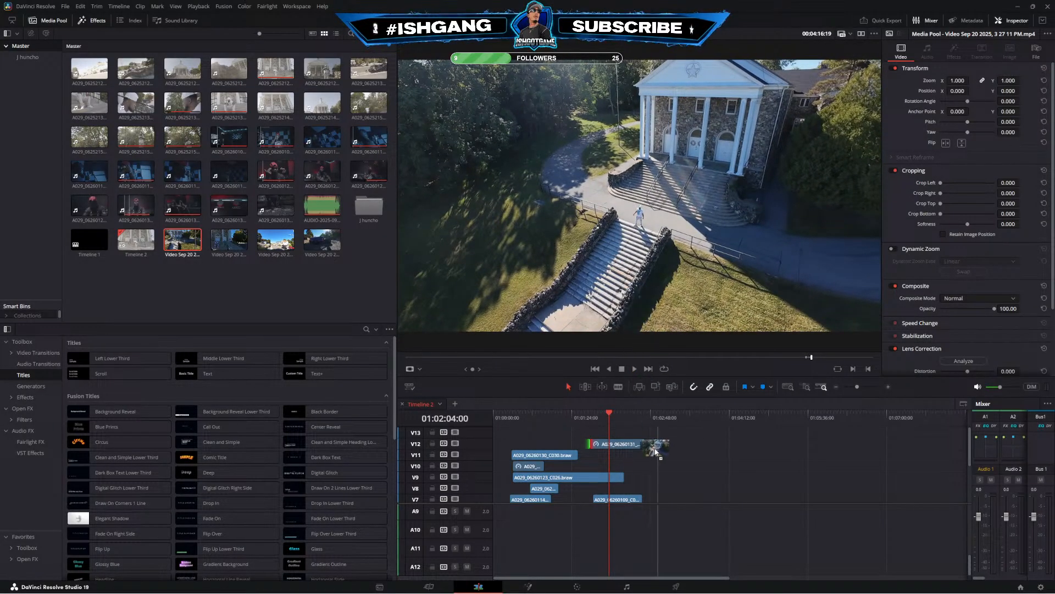
Add the drone shot of the stairs to the timeline and position it on V13 starting at about 01:02:23:20
left_click_drag(656, 459, 634, 458)
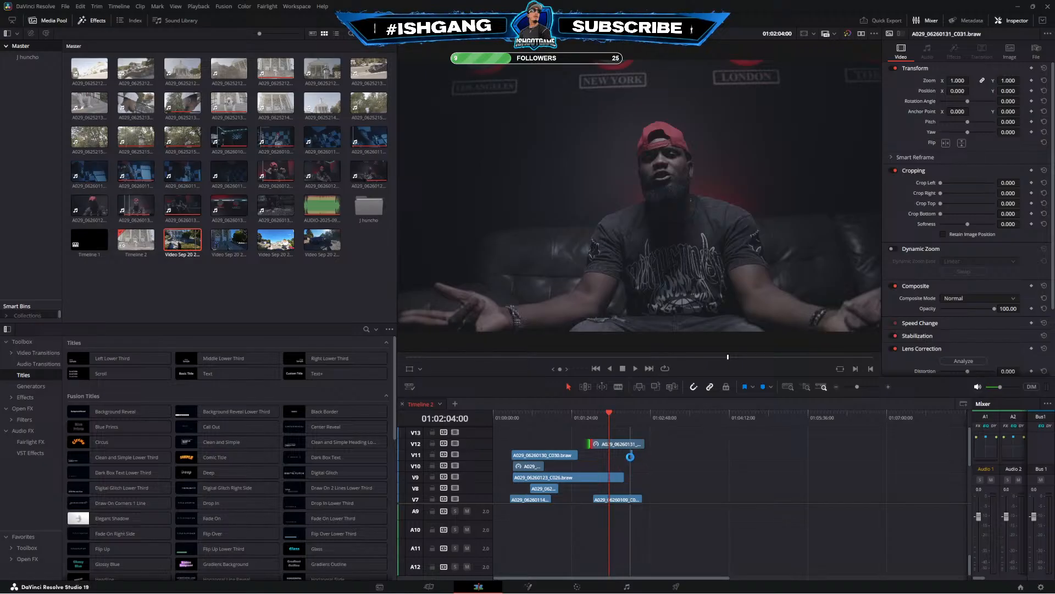
left_click(633, 417)
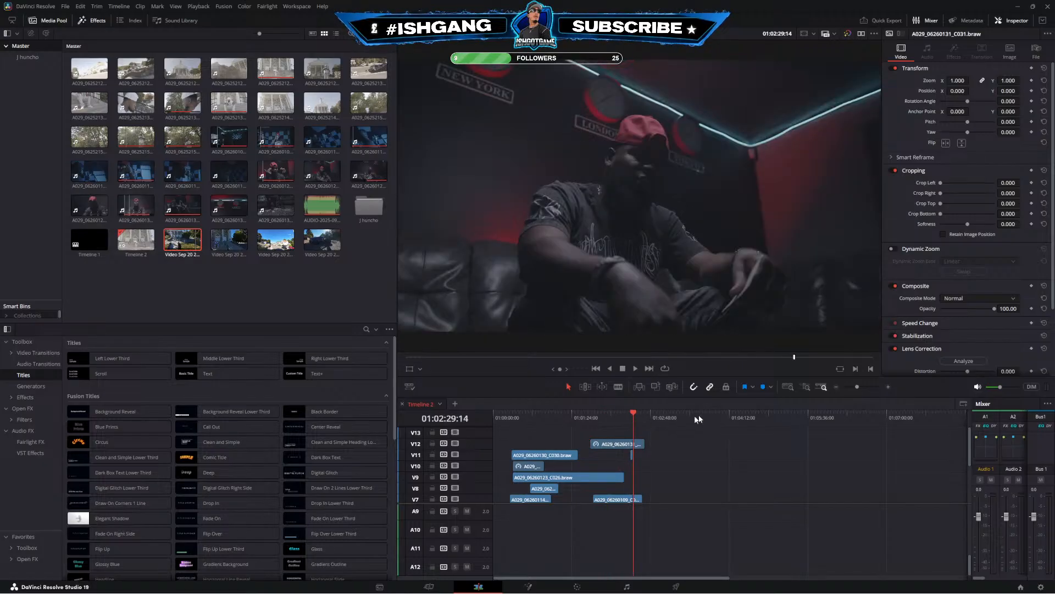
left_click(889, 387)
left_click(888, 386)
left_click_drag(727, 450, 724, 433)
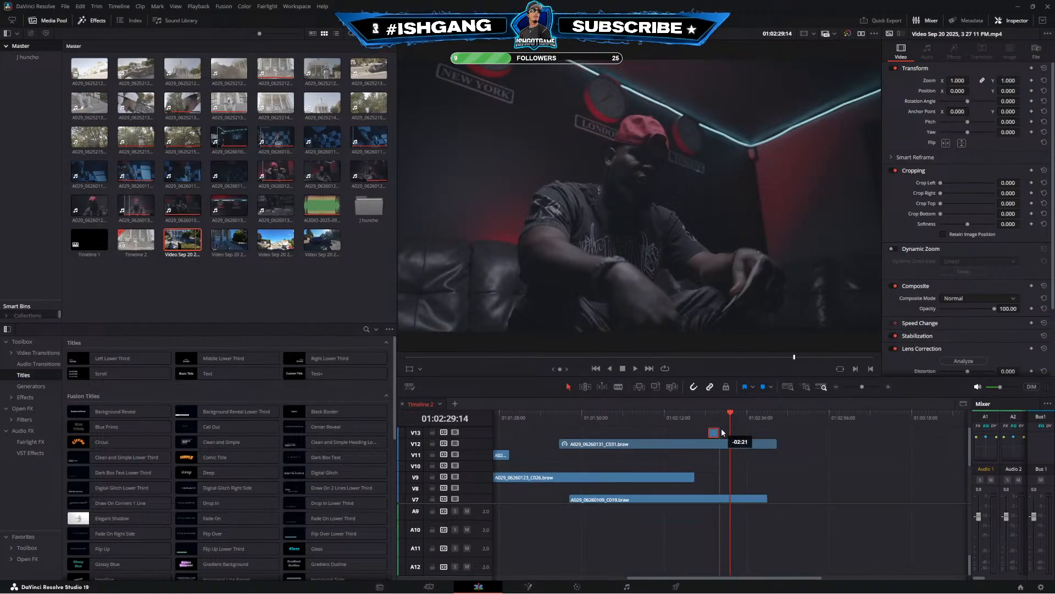
left_click(715, 418)
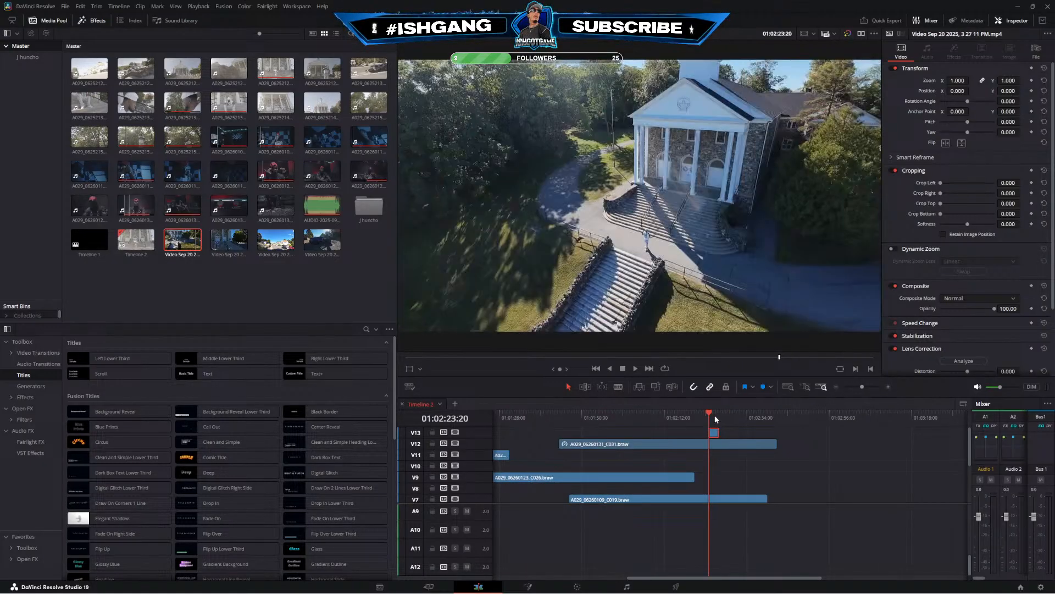
Extend the end of the V13 drone clip past the end of the V12 clip below it
left_click(888, 387)
left_click_drag(749, 432, 672, 419)
left_click(837, 387)
left_click_drag(756, 415, 783, 416)
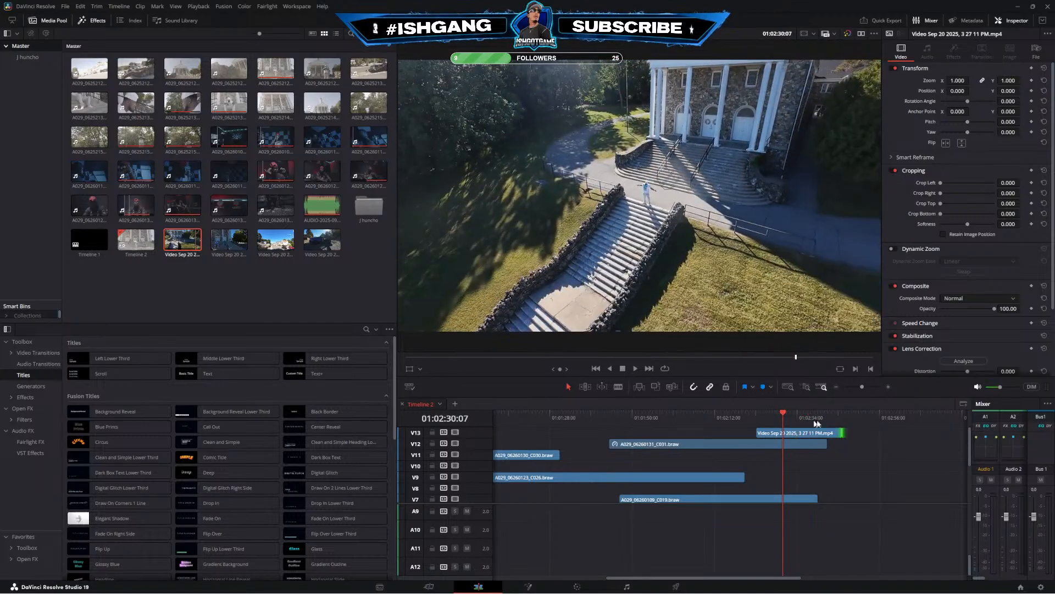
Shorten the V13 drone clip to end before the V12 clip does, and shift it about one second earlier
left_click_drag(841, 431, 804, 432)
left_click(770, 415)
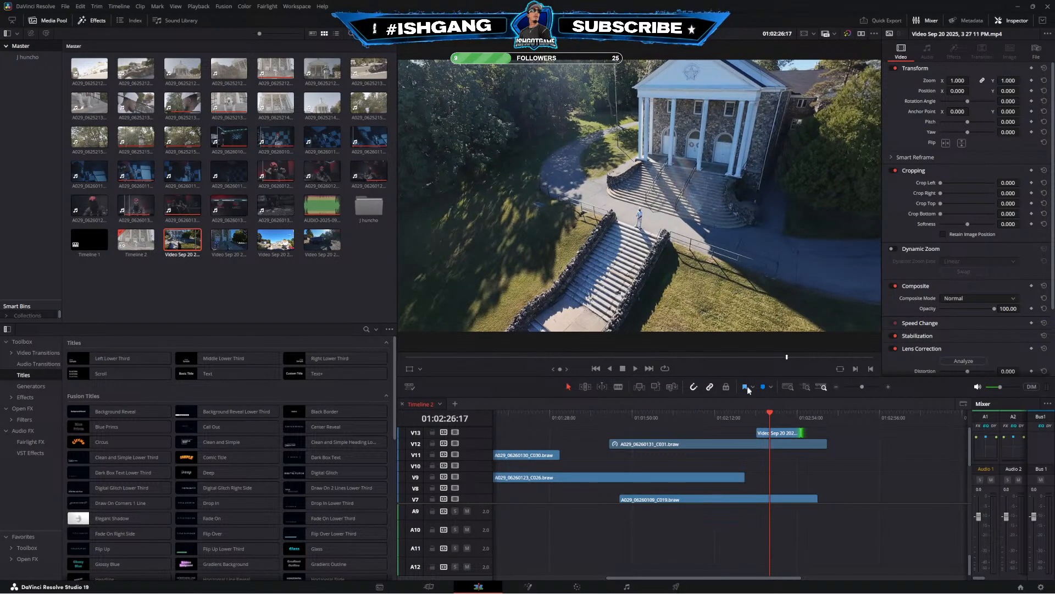
left_click(781, 415)
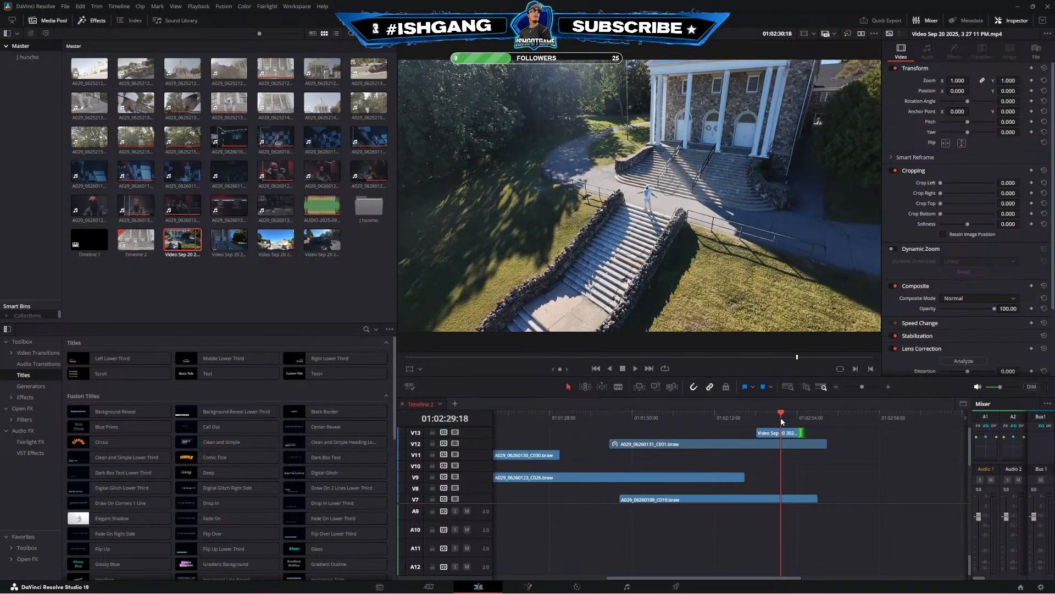
mouse_move(776, 433)
left_mouse_down()
mouse_move(744, 433)
mouse_move(771, 433)
left_mouse_up()
left_click(770, 415)
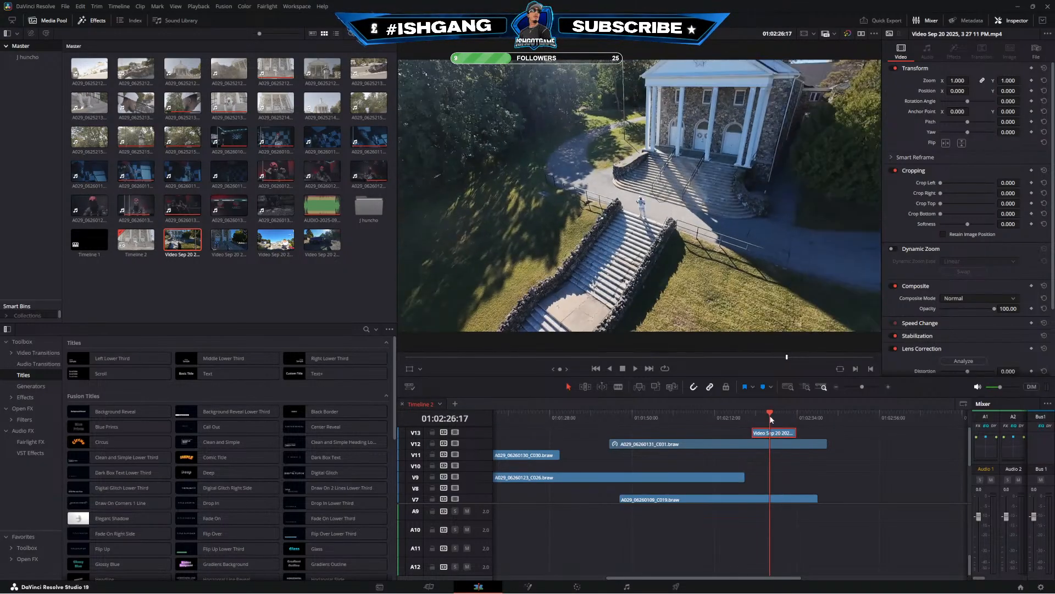
Play and scrub through the drone clip Video Sep 20 2025, 3 40 59 PM.mp4 to examine its footage
left_click(219, 237)
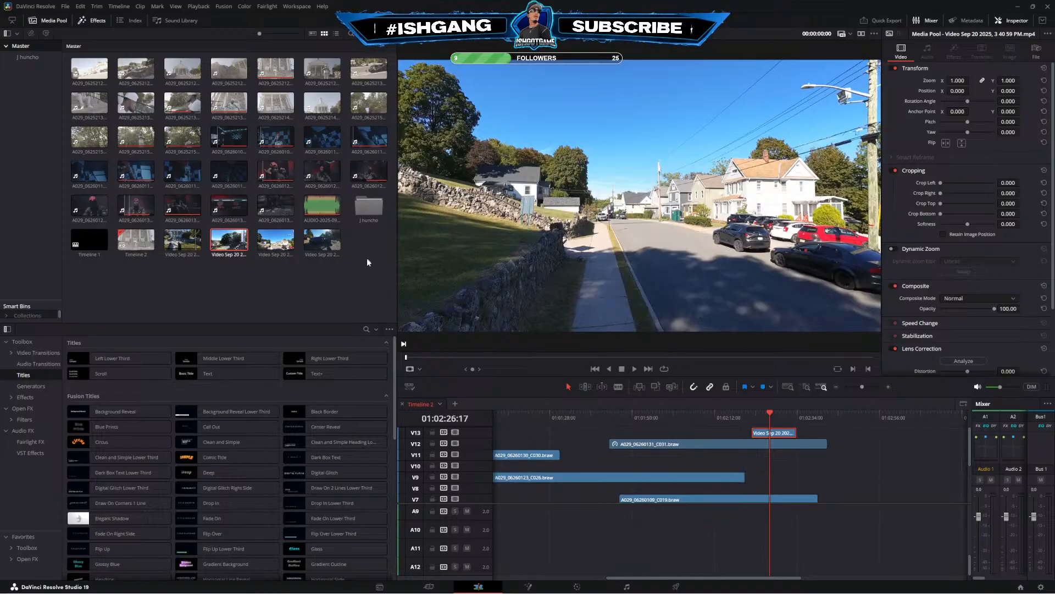
key("space")
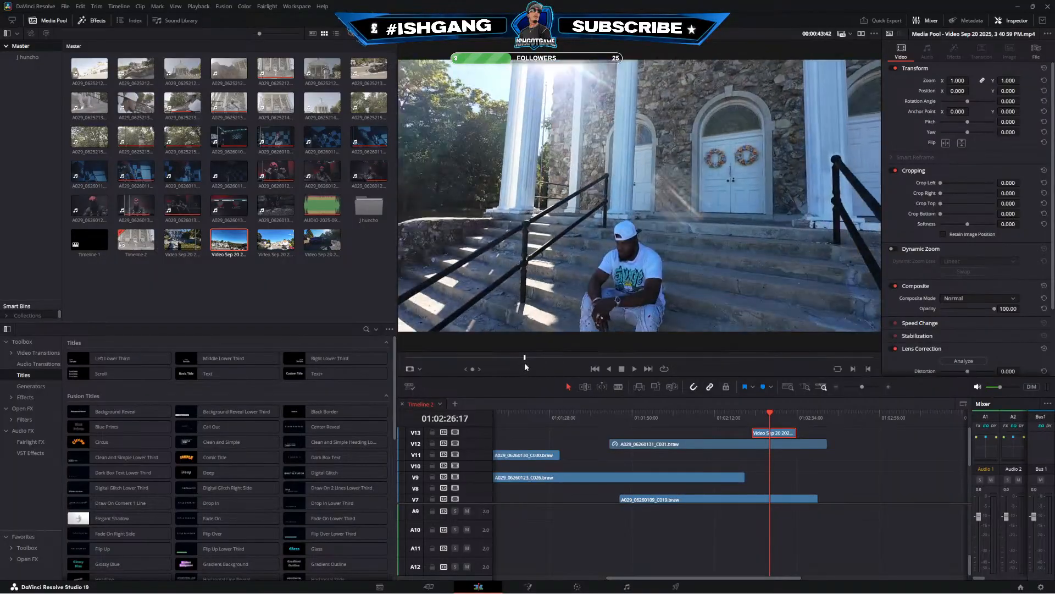
left_click_drag(528, 367, 538, 367)
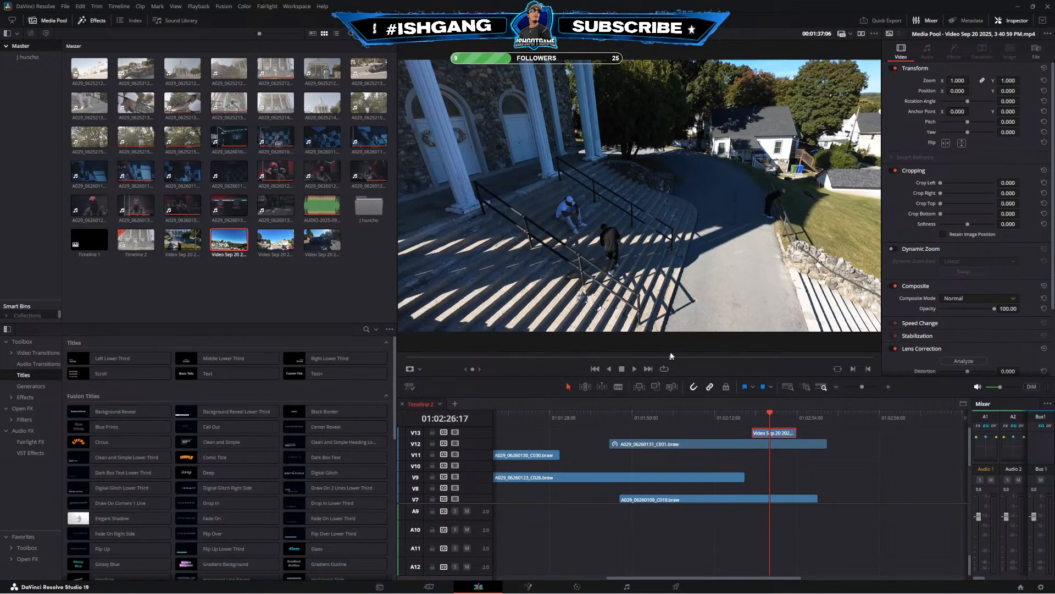
left_click_drag(693, 358, 697, 359)
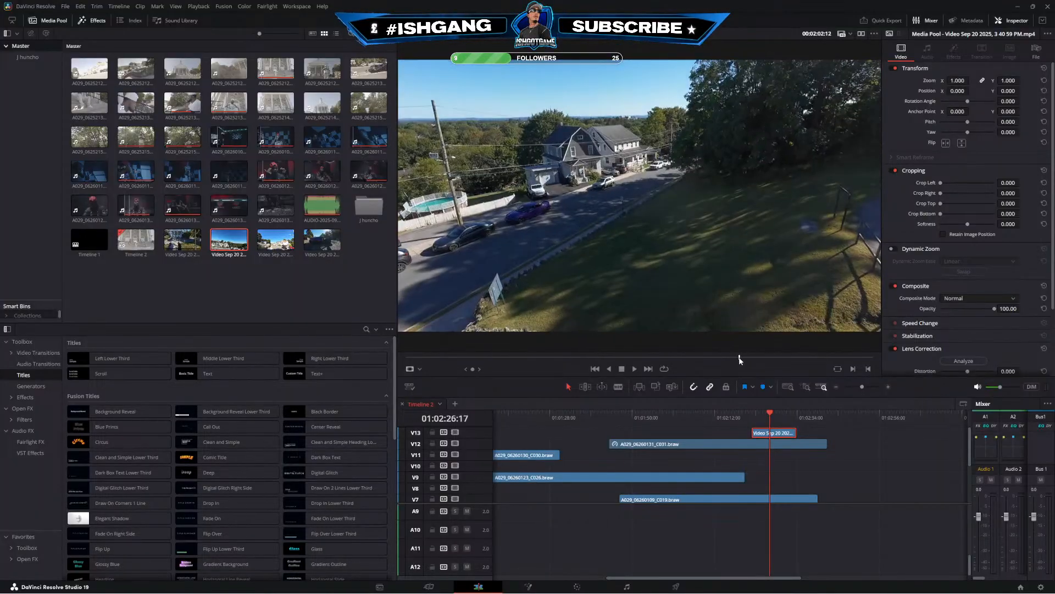
left_click_drag(797, 354, 815, 352)
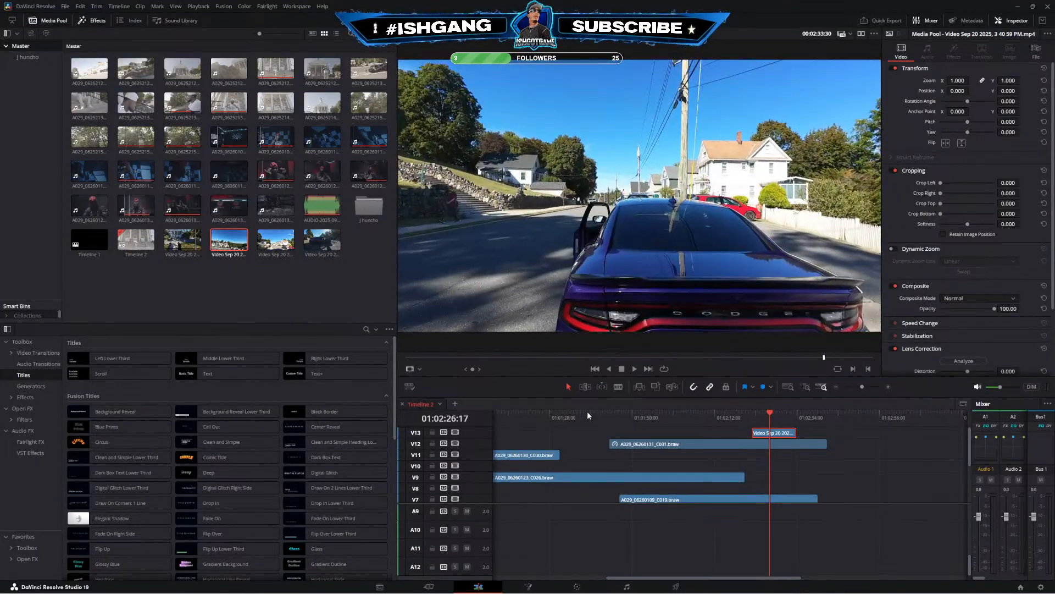
Play Timeline 2 from its start to about 01:00:24, with the video track area enlarged to show tracks V2 to V11
left_click_drag(588, 415, 165, 392)
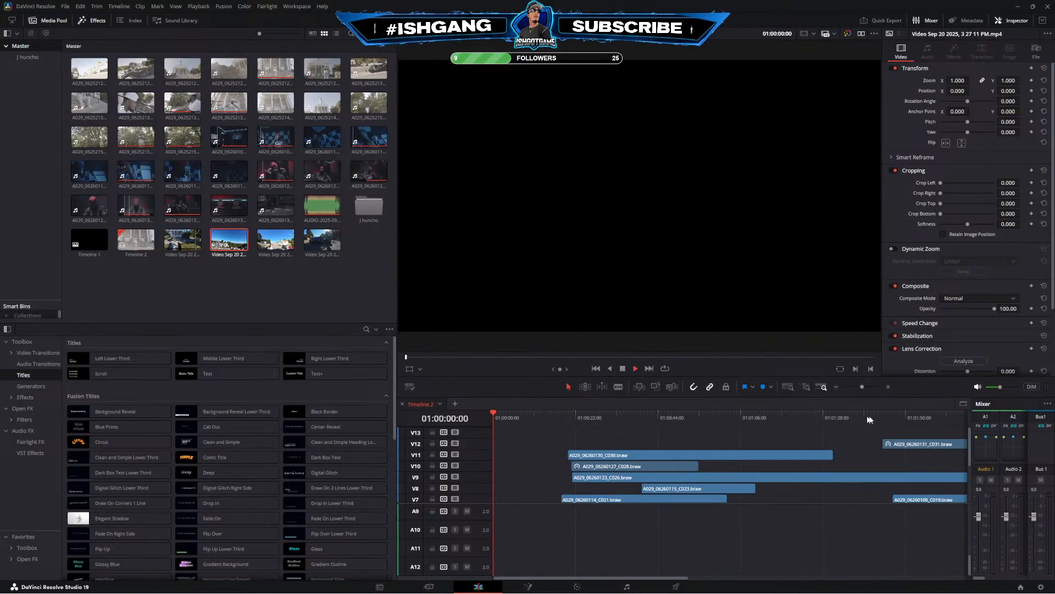
key("space")
left_click(836, 386)
scroll(498, 447, "down", 3)
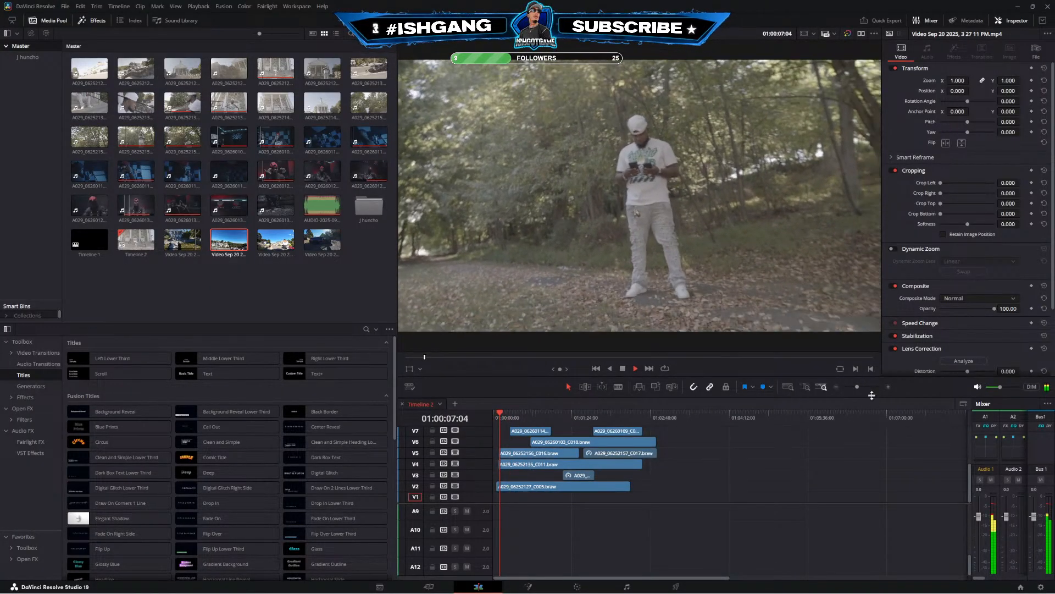
left_click(888, 387)
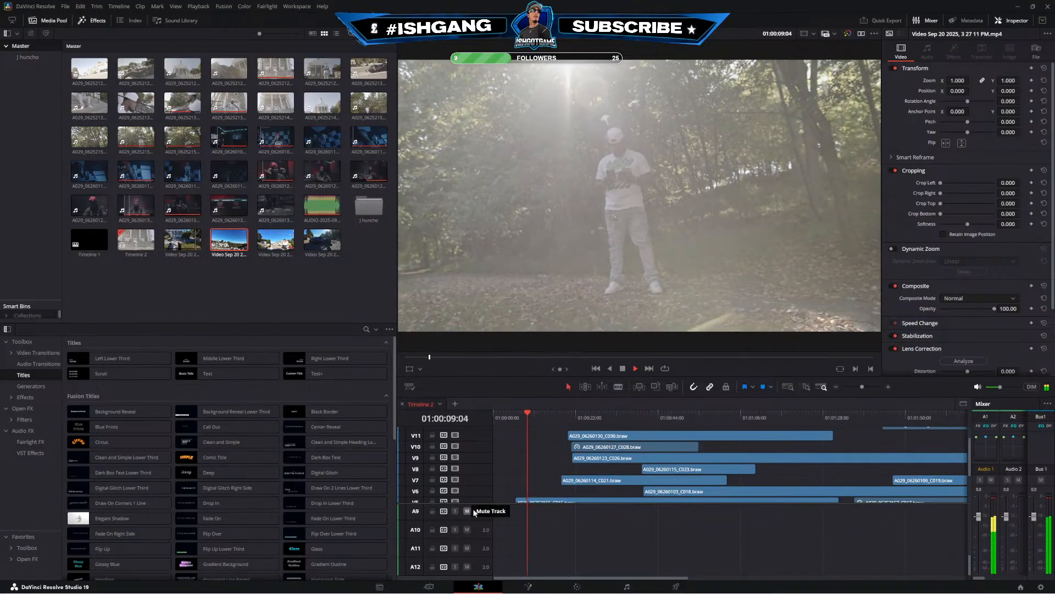
left_click_drag(477, 503, 485, 543)
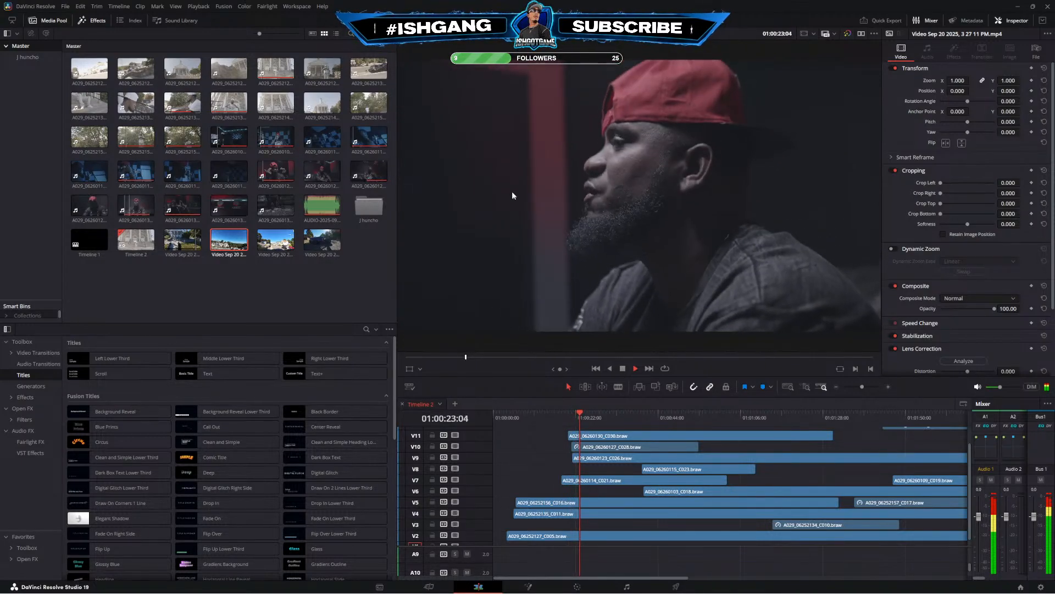
key("space")
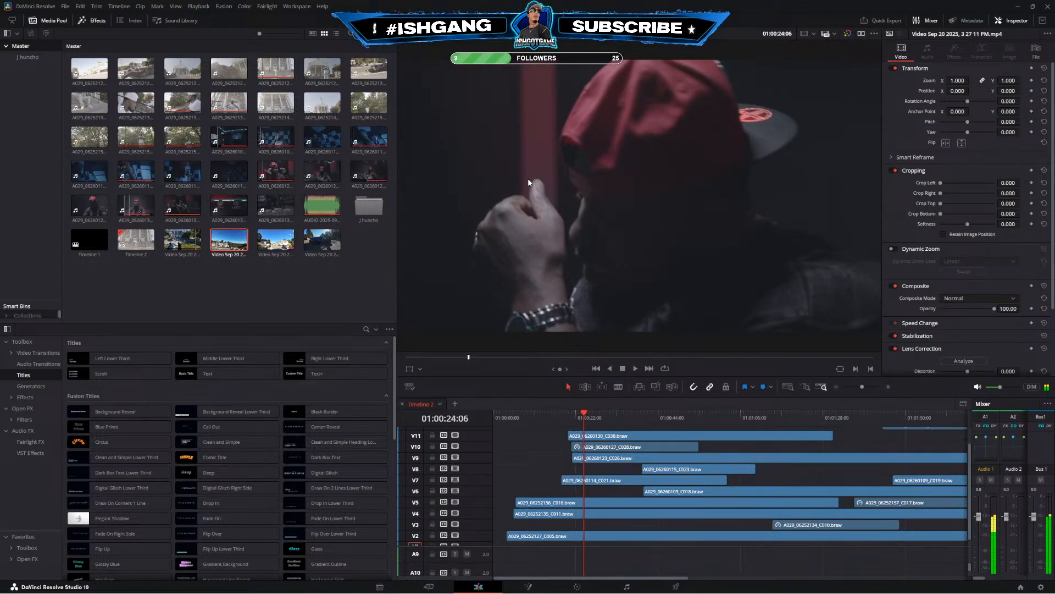
Scrub to about 01:00:32:23, make the timeline area taller to show V1 to V13, and narrow the media pool
left_click(507, 417)
left_click_drag(493, 427, 616, 419)
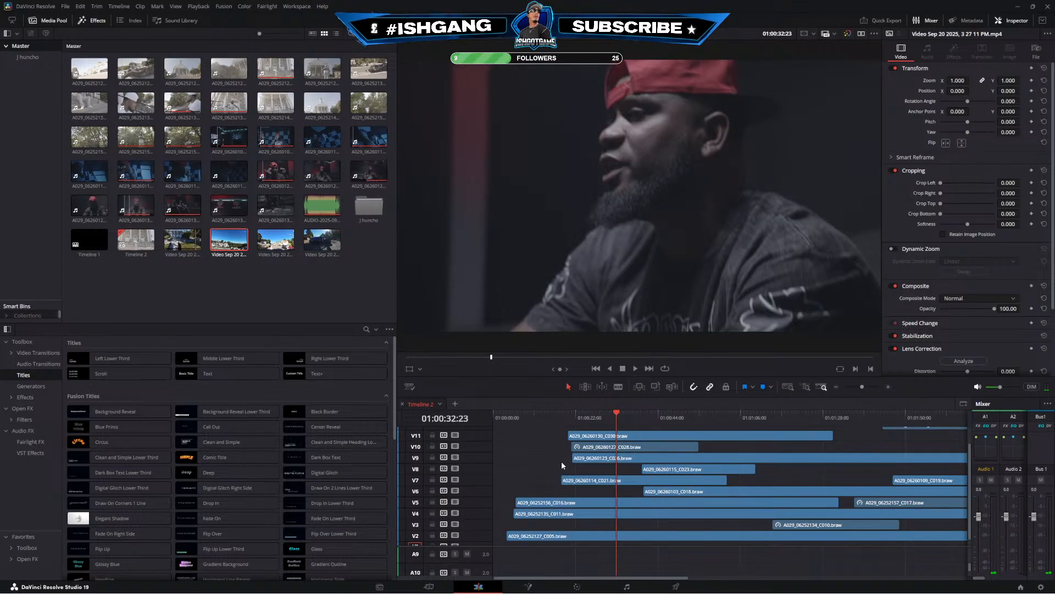
scroll(562, 465, "right", 10)
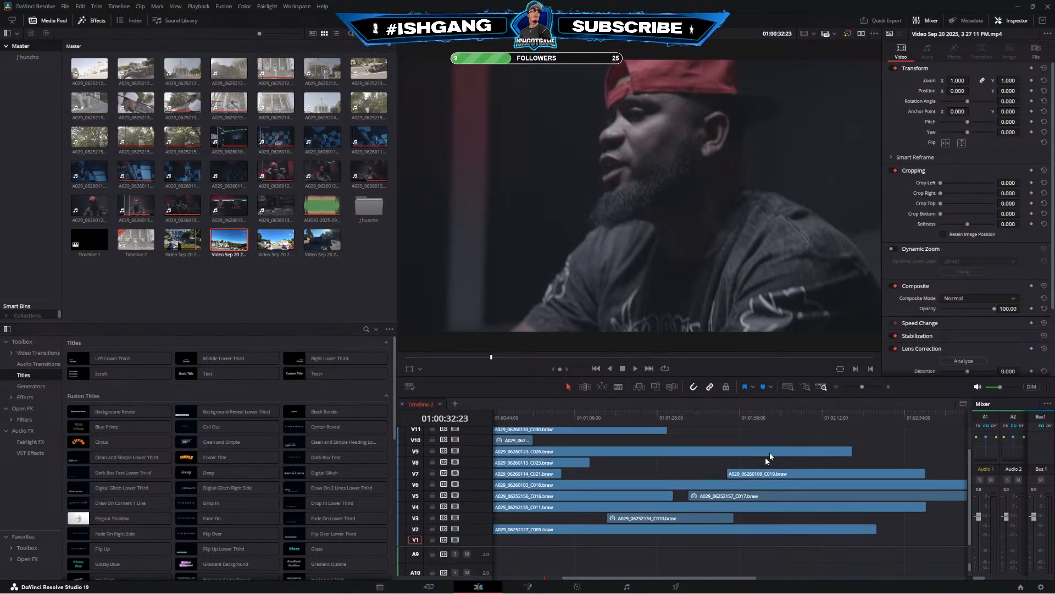
left_click_drag(793, 376, 786, 299)
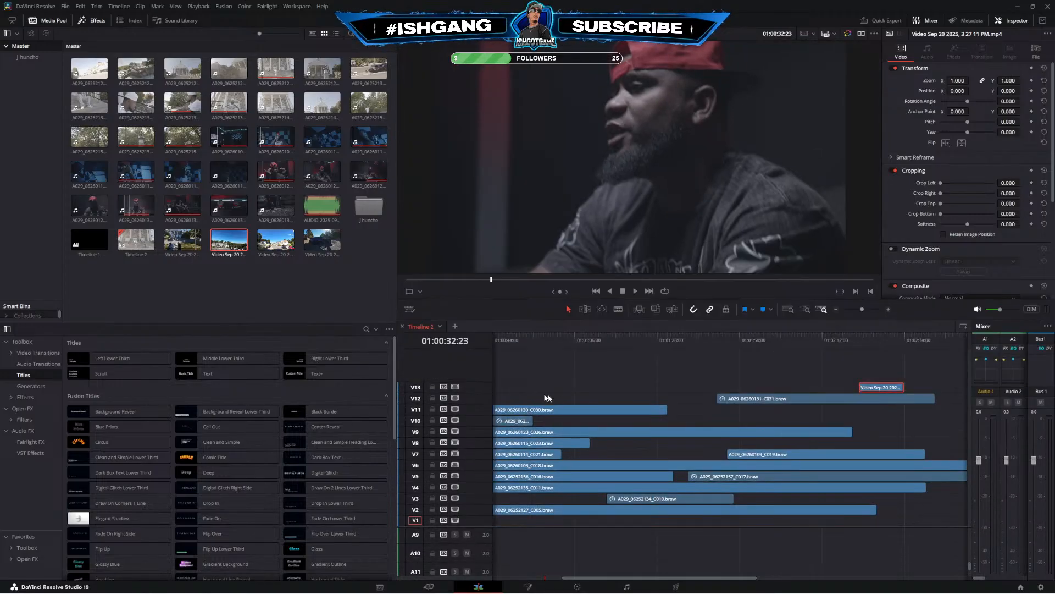
left_click_drag(396, 387, 292, 388)
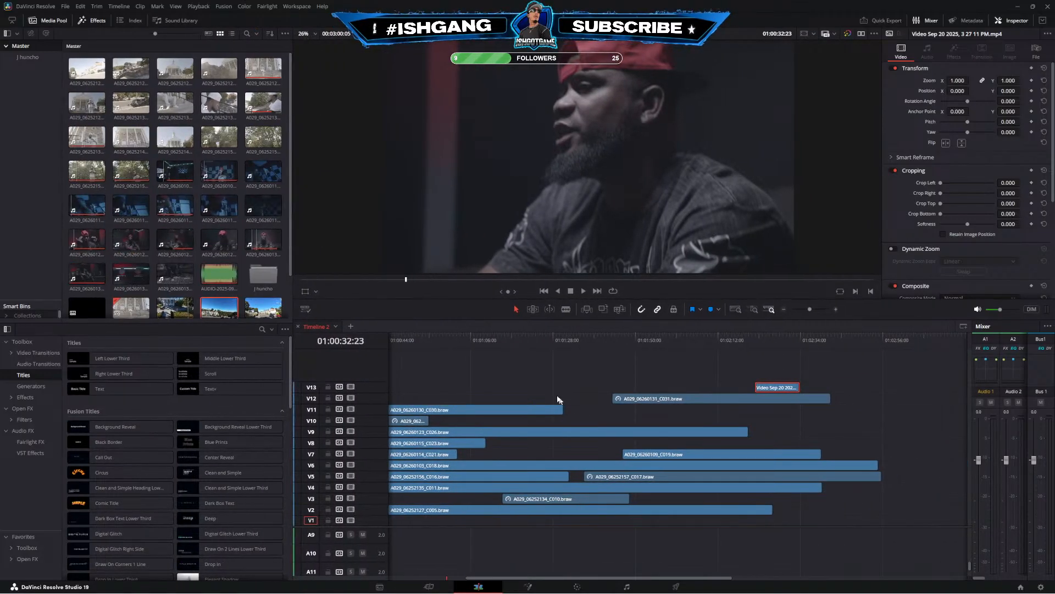
scroll(671, 440, "left", 8)
left_click_drag(477, 368, 408, 363)
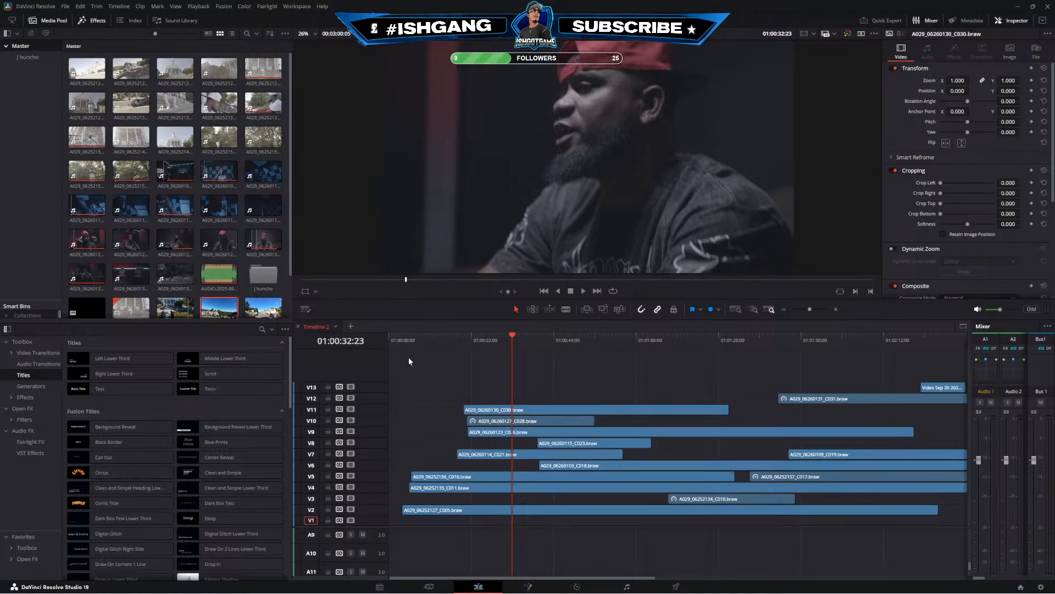
Enlarge the viewer again and play the timeline from 01:00:00:00, magnified around its opening seconds
left_click(389, 340)
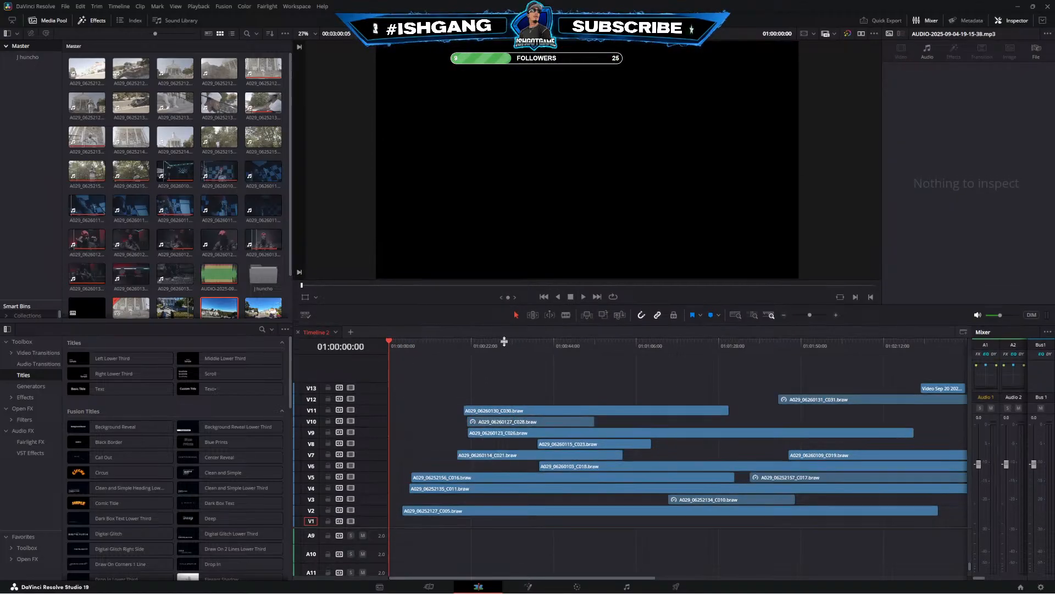
left_click_drag(506, 324, 591, 413)
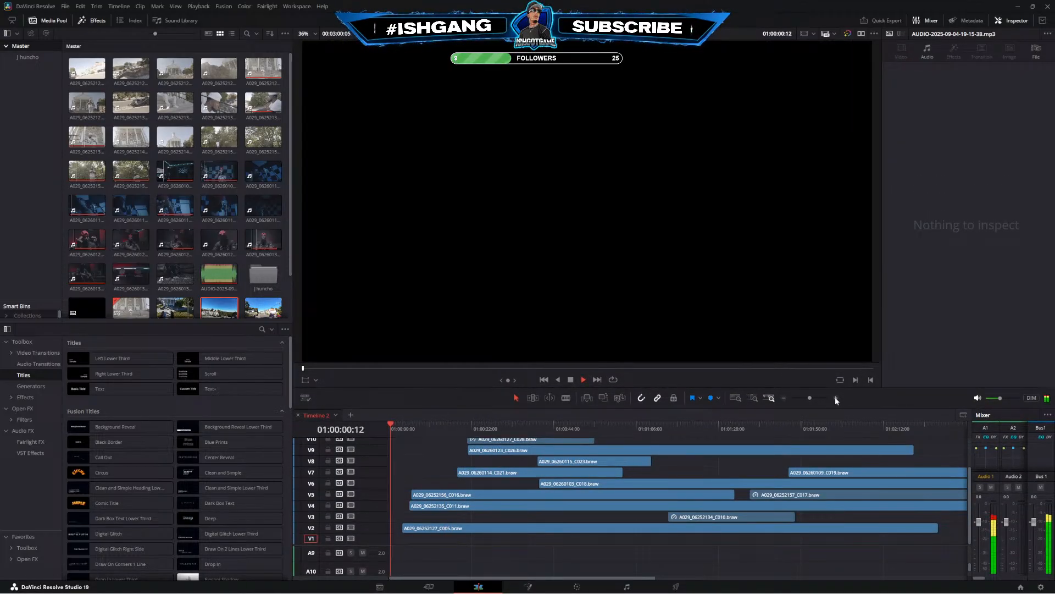
left_click(835, 398)
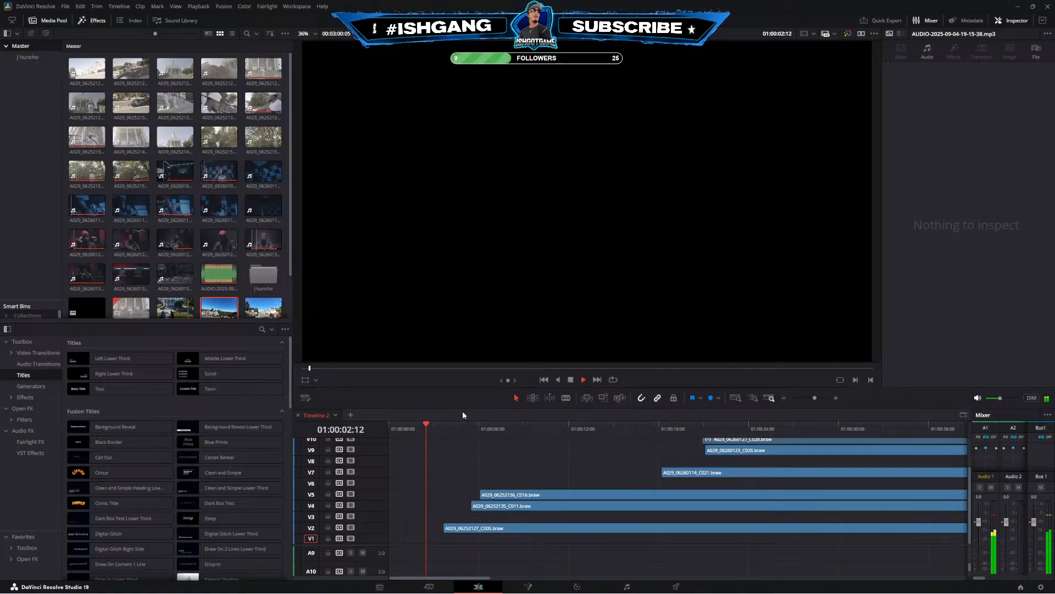
Scrub through A029_06252120_C001.braw and mark a short range of the man climbing the church steps, starting about 21:19:57:00
key("Home")
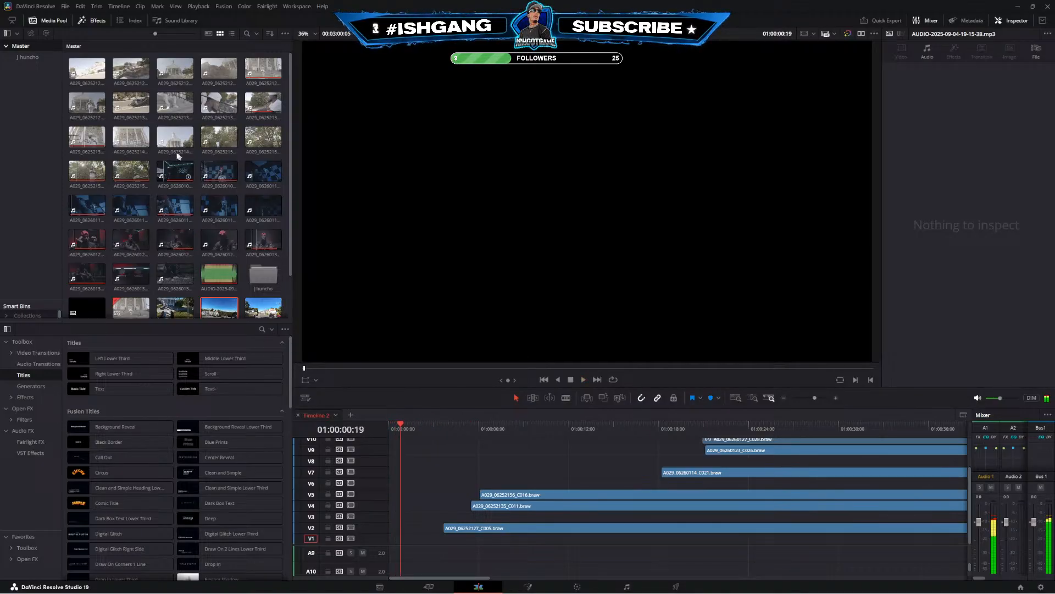
left_click(92, 68)
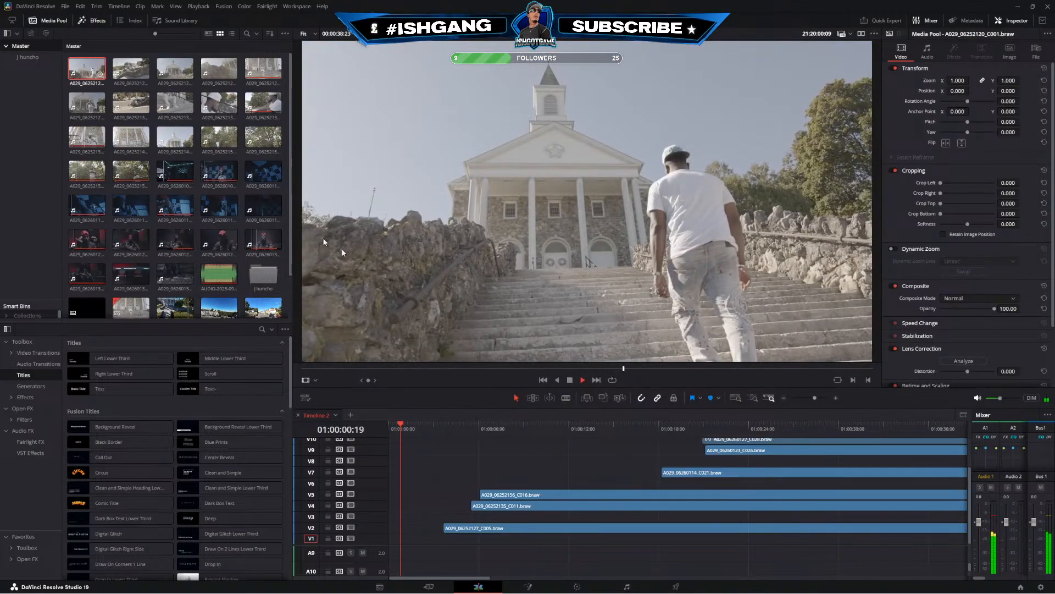
left_click(343, 336)
left_click(79, 69)
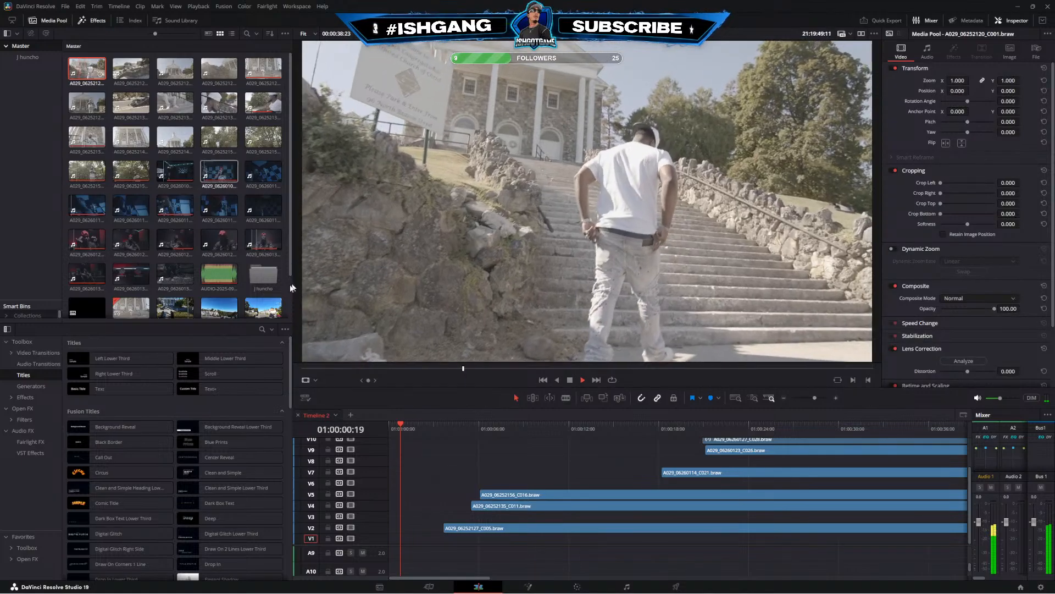
left_click_drag(312, 368, 563, 397)
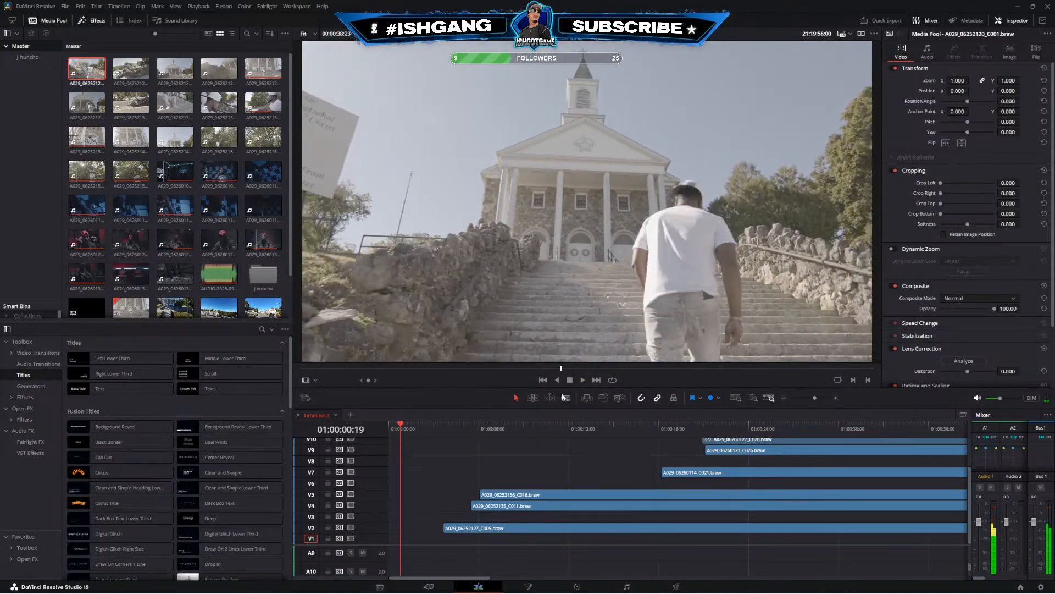
key("space")
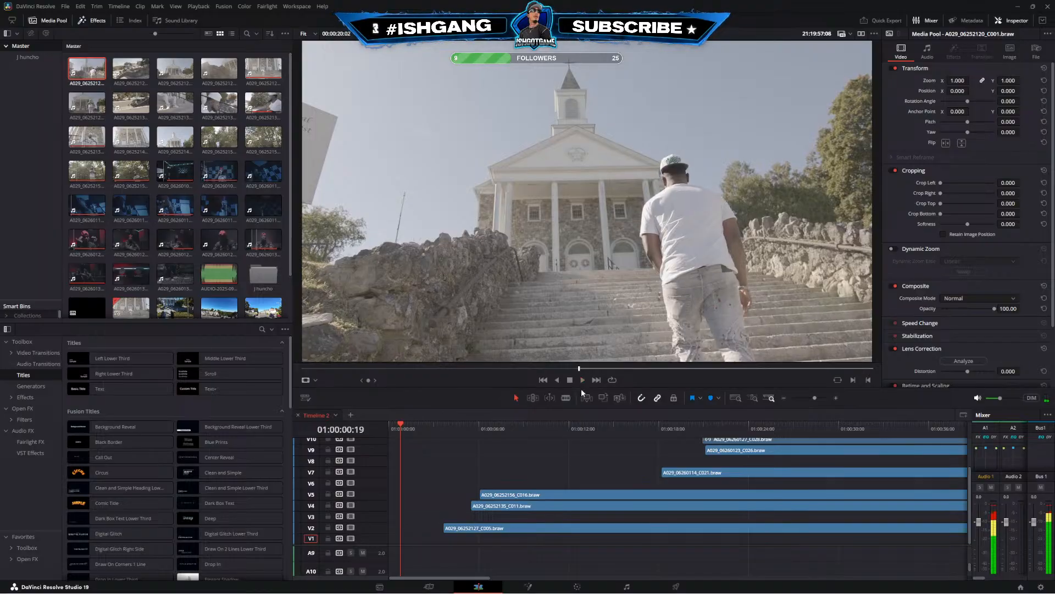
key("o")
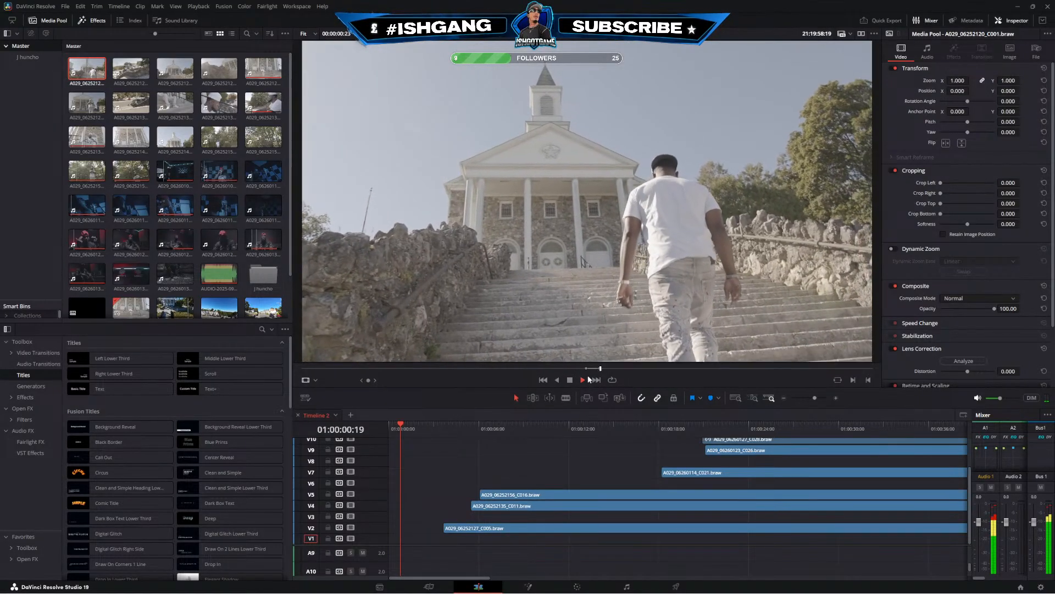
key("space")
Place the marked church steps section on track V6 at the very start of Timeline 2, with the timeline magnified
left_click_drag(575, 354, 431, 481)
left_click(836, 397)
left_click_drag(452, 483, 369, 483)
Add a Dip To Color Dissolve to the start of the church steps clip on V6 and play it from the beginning
left_click(38, 352)
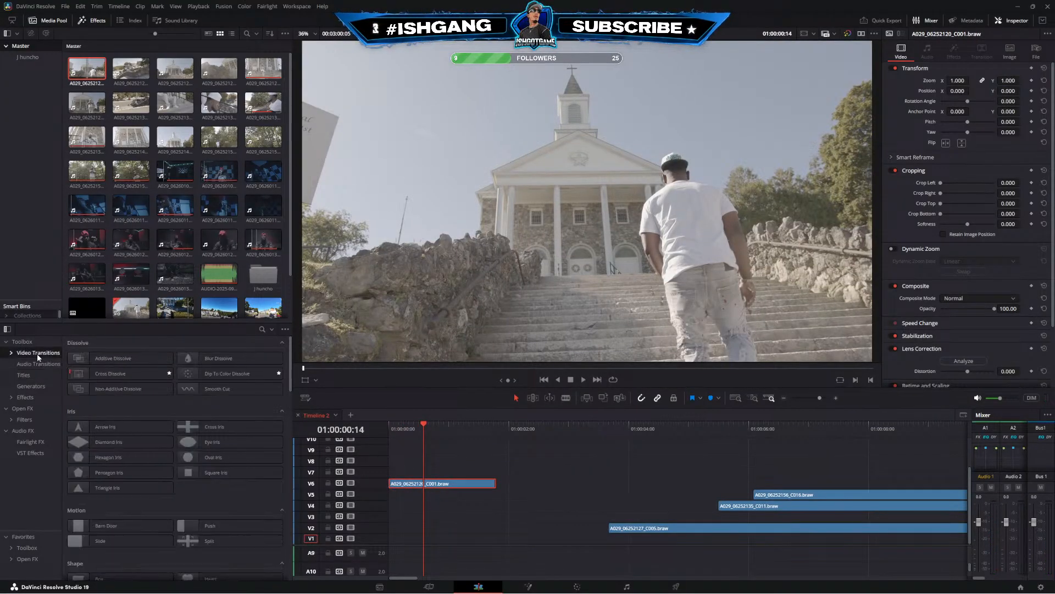
left_click_drag(227, 373, 407, 486)
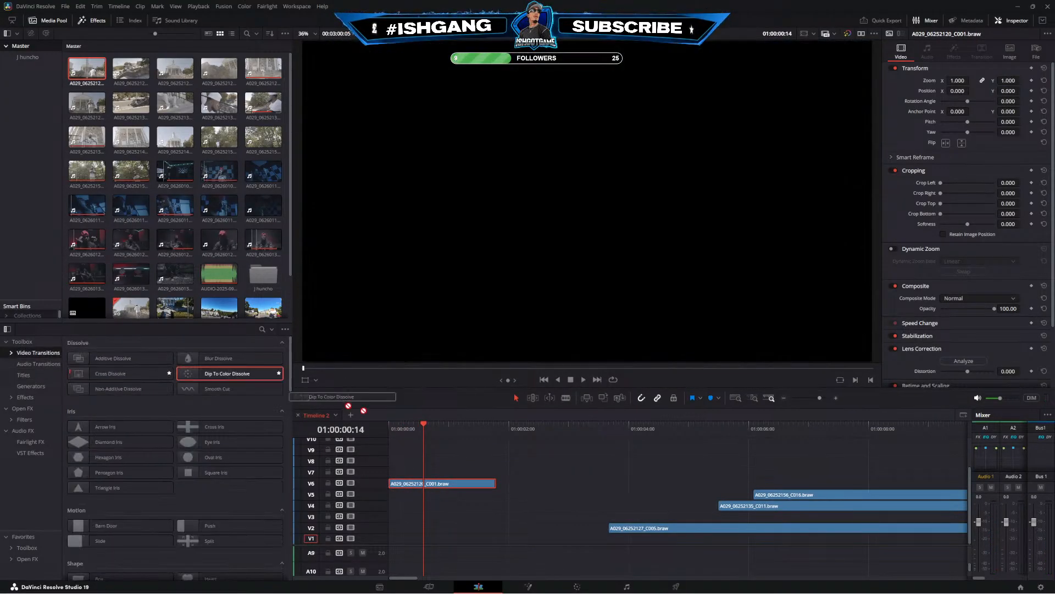
left_click_drag(428, 427, 389, 427)
key("space")
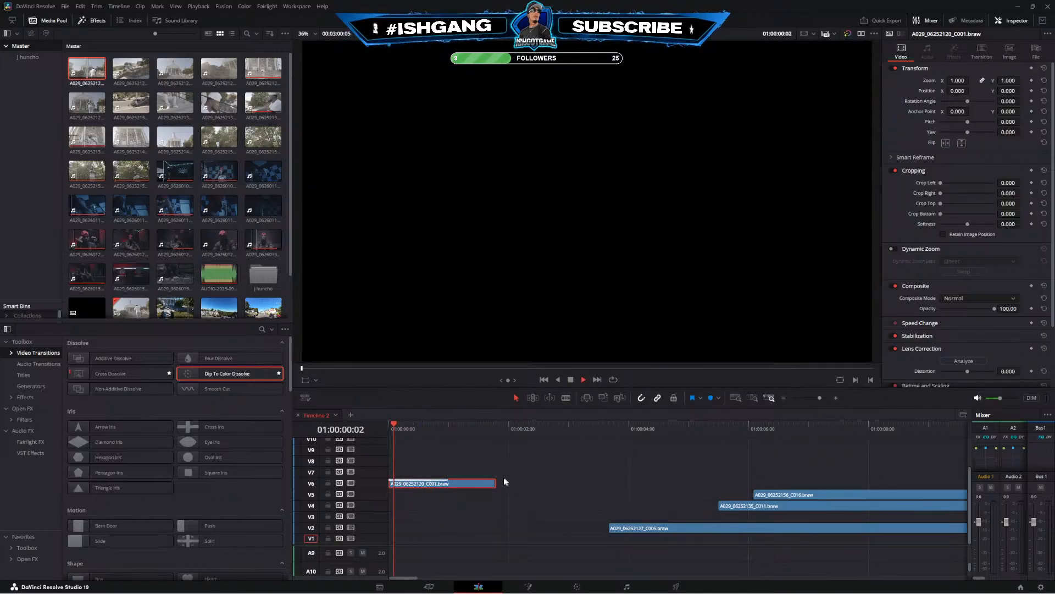
Lengthen the church steps clip on V6 to end at 01:00:04:23 and stretch its Dip To Color Dissolve to 2.8 seconds
left_click_drag(494, 483, 734, 490)
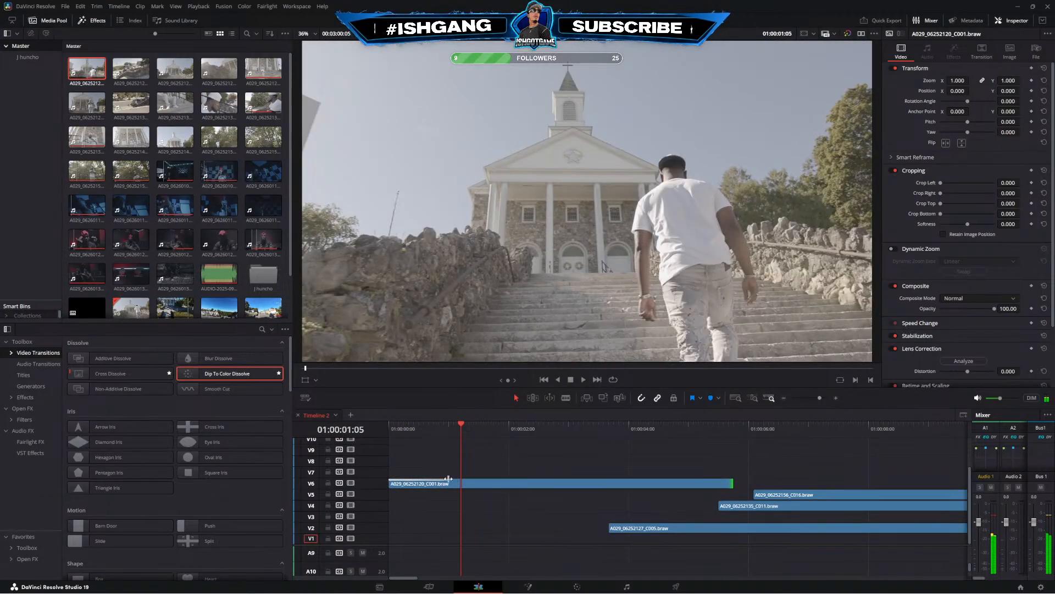
left_click_drag(448, 482, 556, 482)
left_click_drag(461, 426, 265, 419)
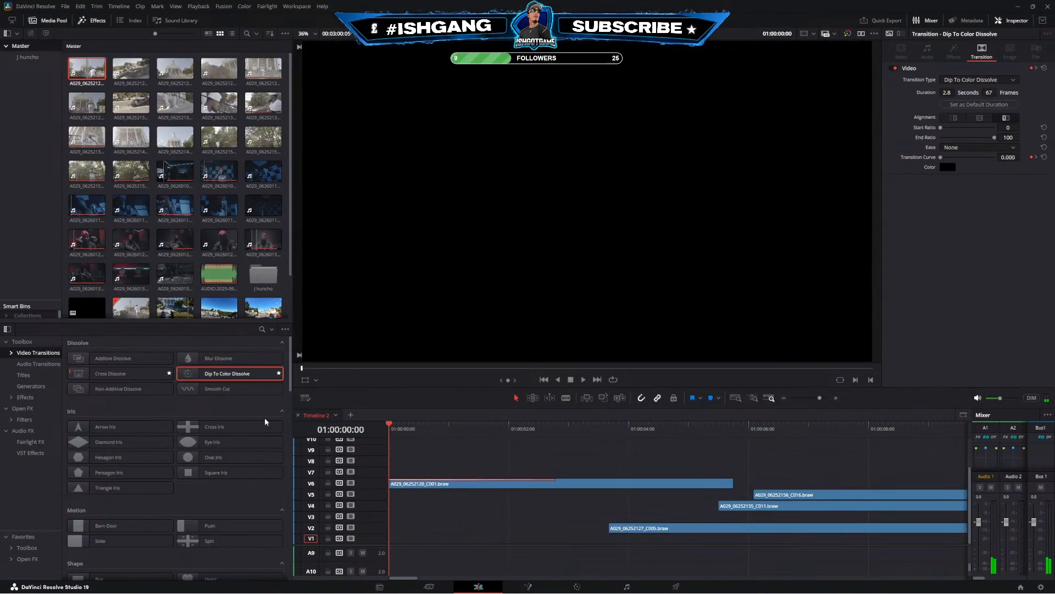
key("space")
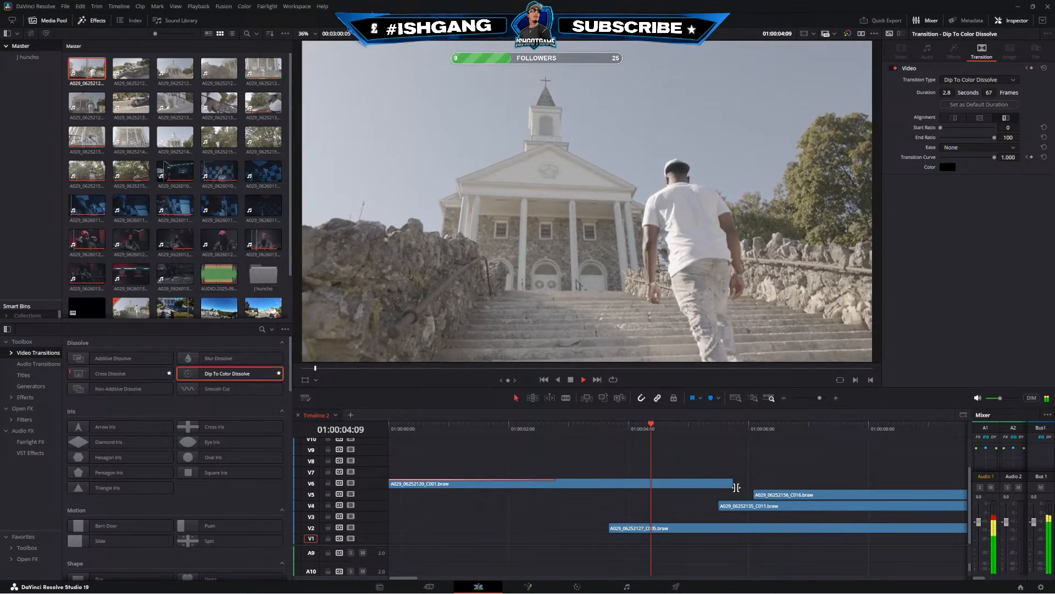
left_click_drag(733, 483, 685, 480)
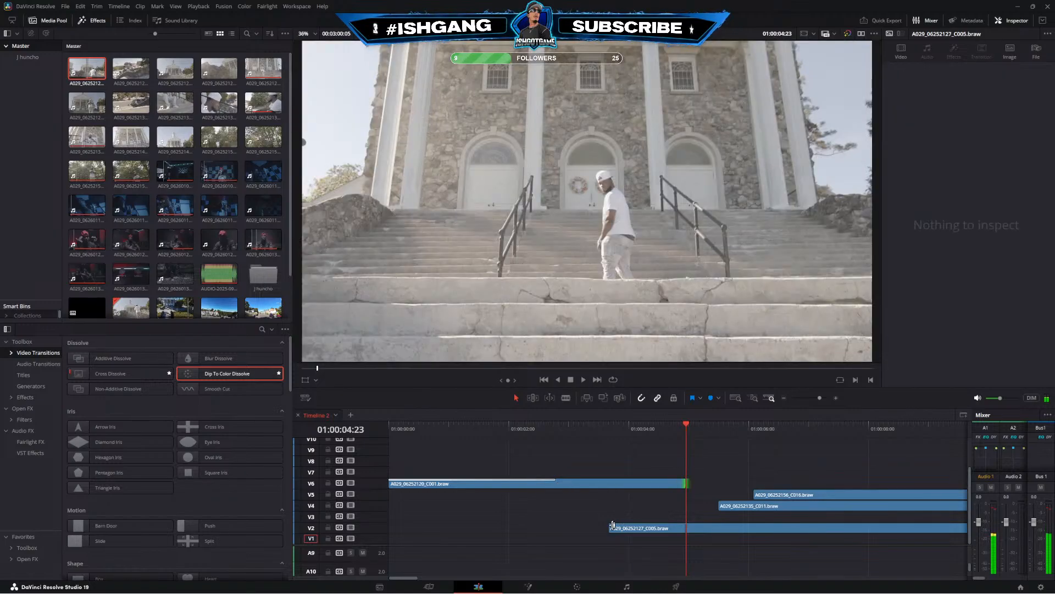
Trim the start of A029_06252127_C005 on V2 to about 01:00:07:05 and of the V4 clip to about 01:00:06:06, playing the gap
left_click_drag(610, 526, 821, 527)
left_click_drag(719, 505, 763, 505)
left_click(615, 426)
key("space")
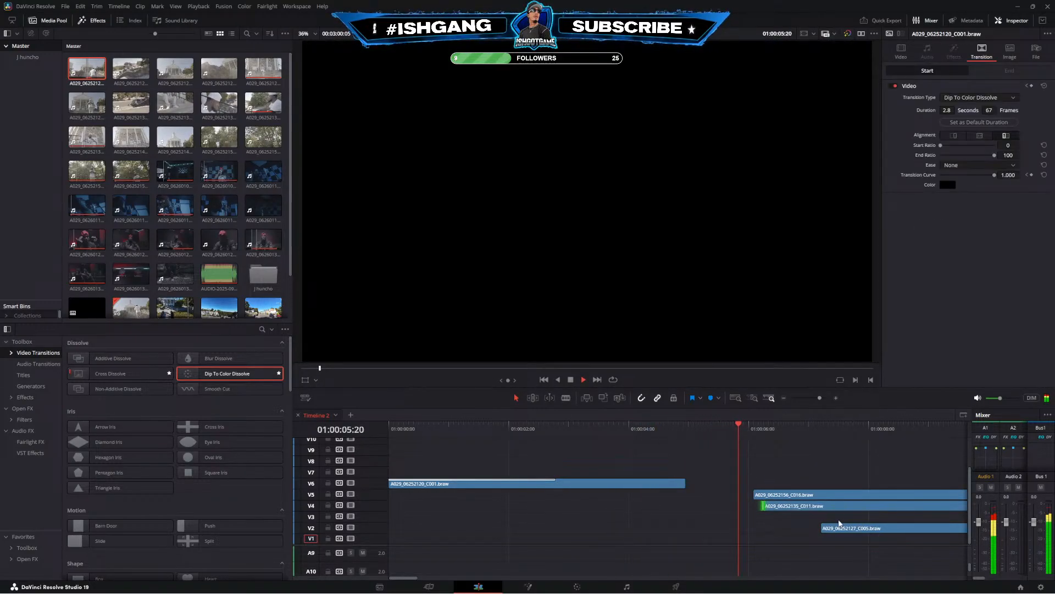
key("space")
Trim the starts of the first clips on V2, V4 and V5 to 01:00:07:09, playing the gap before them to judge the timing
left_click(783, 398)
left_click(783, 398)
left_click_drag(481, 495, 511, 506)
left_click(440, 428)
key("space")
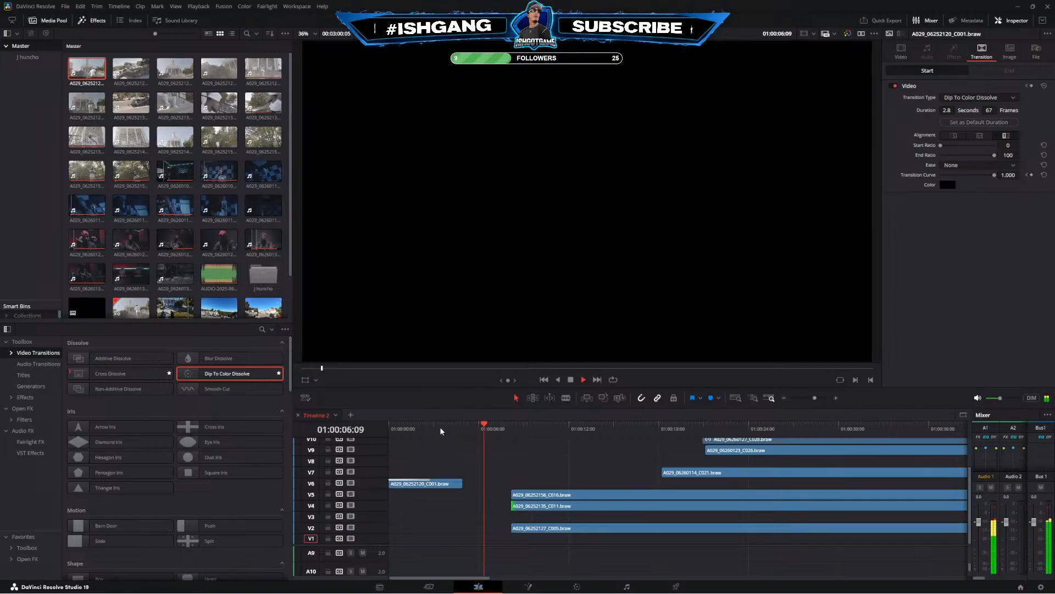
key("space")
left_click_drag(521, 507, 501, 505)
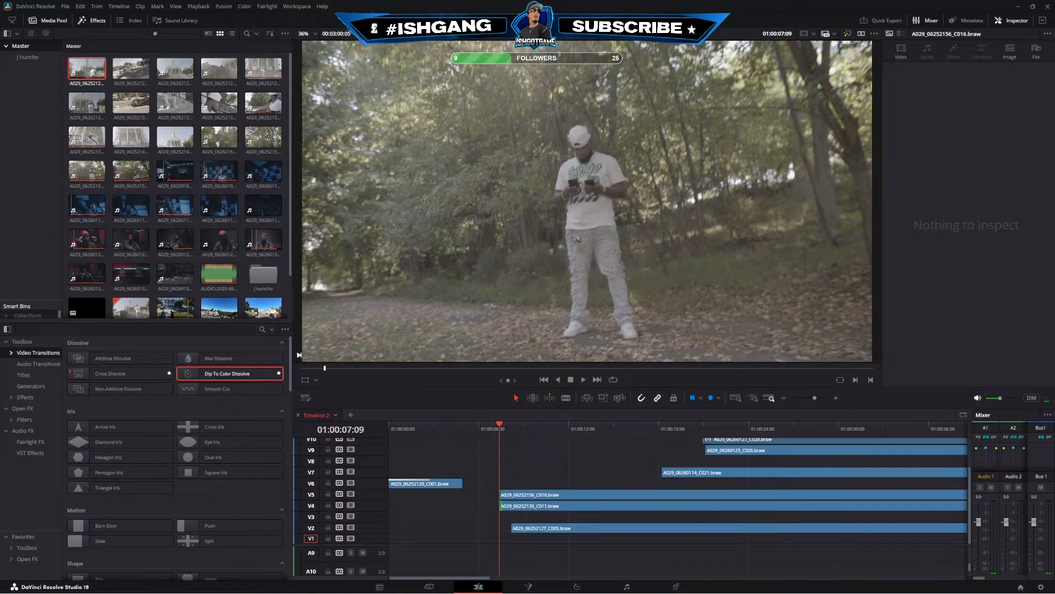
left_click_drag(513, 528, 505, 522)
Scrub Timeline 2 to the red-cap close-up at 01:00:30:11 and switch to the Color page
left_click_drag(566, 429, 526, 425)
left_click(783, 398)
scroll(637, 458, "up", 3)
left_click(618, 434)
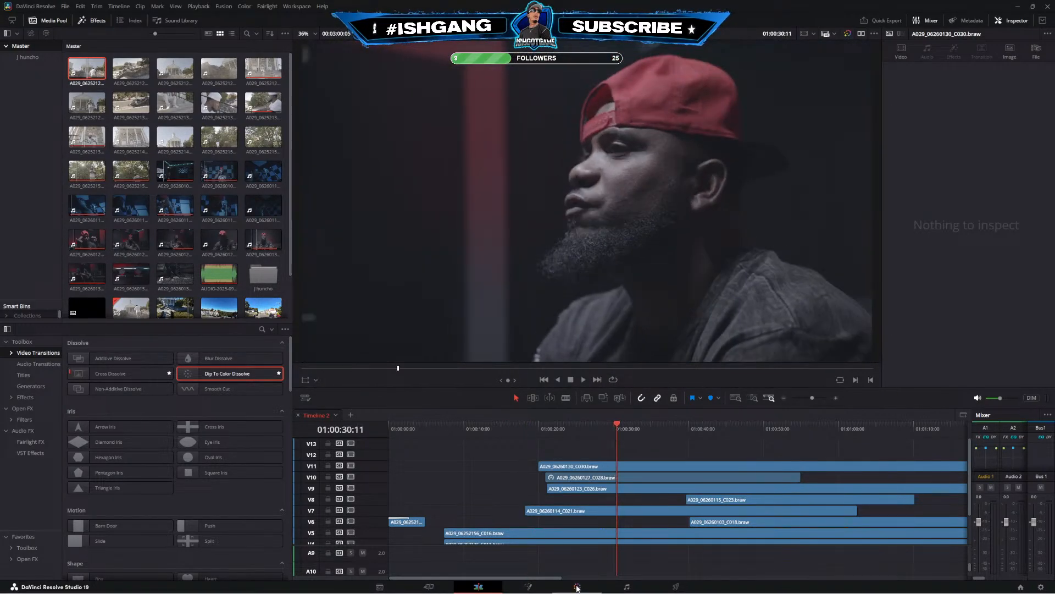
left_click(578, 586)
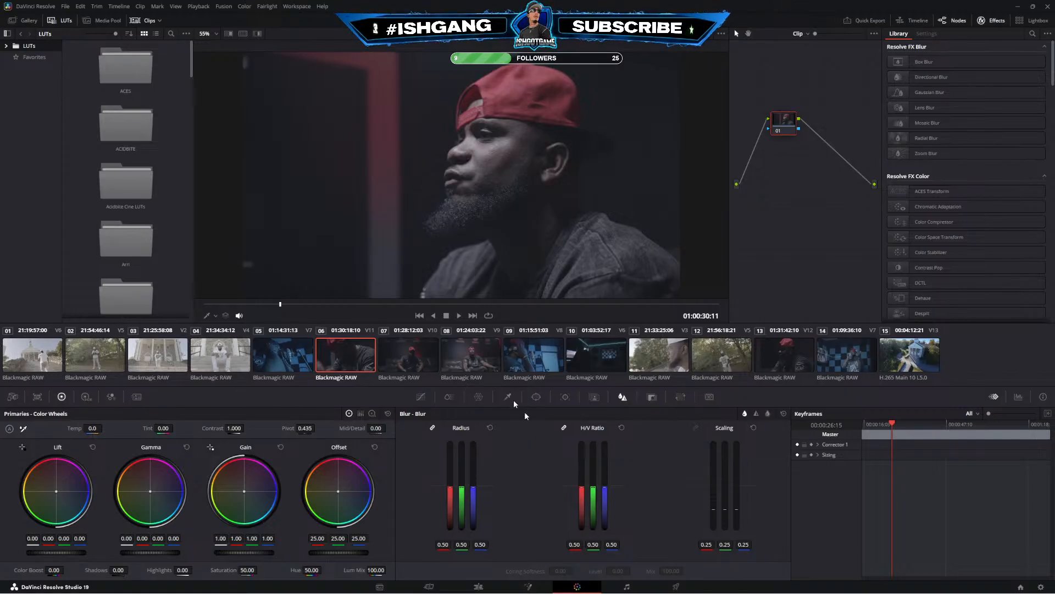
Select the church steps clip, the first in the sequence, for grading and add four serial nodes after its first node
left_click(56, 366)
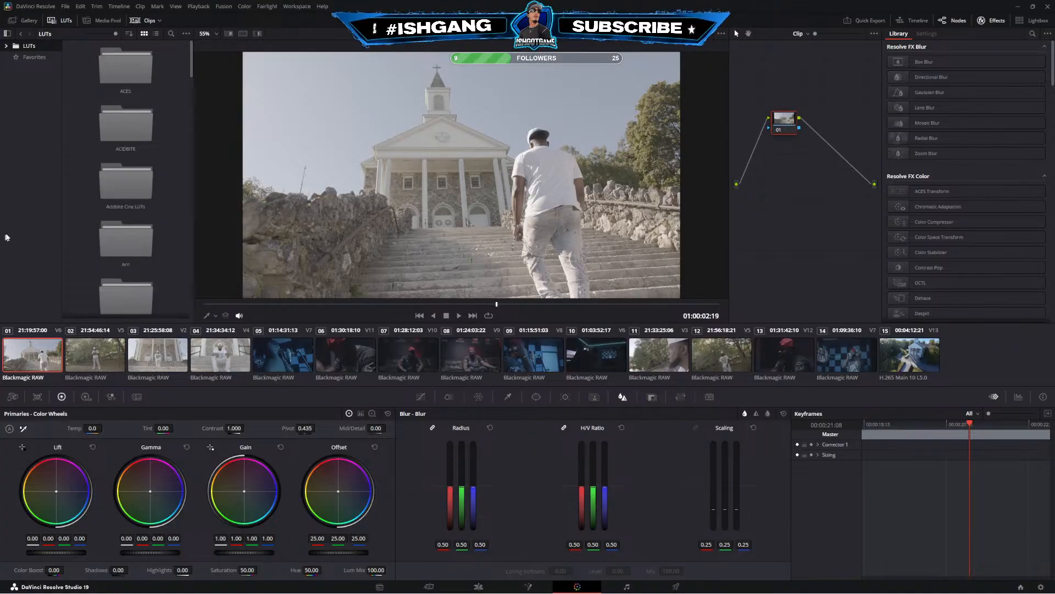
left_click(394, 362)
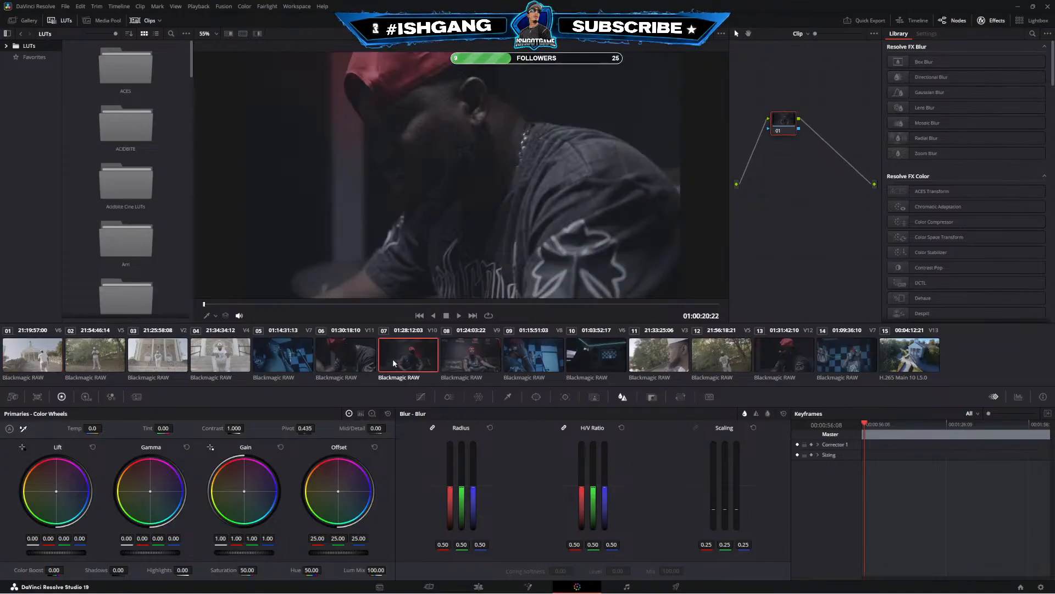
left_click(49, 361)
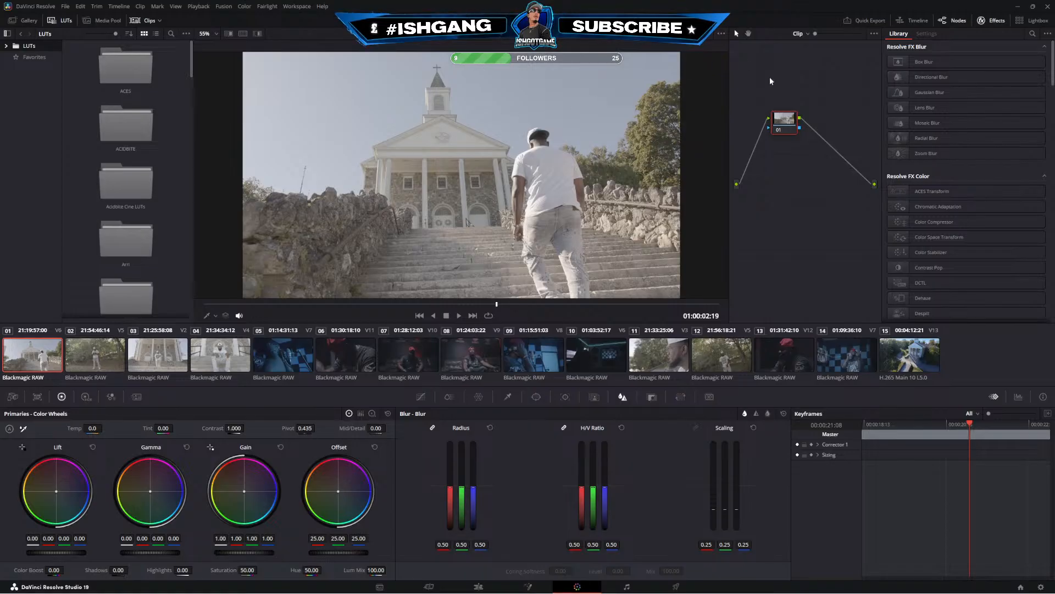
key("alt+s")
key("alt+s")
key("alt+s")
key("alt+s")
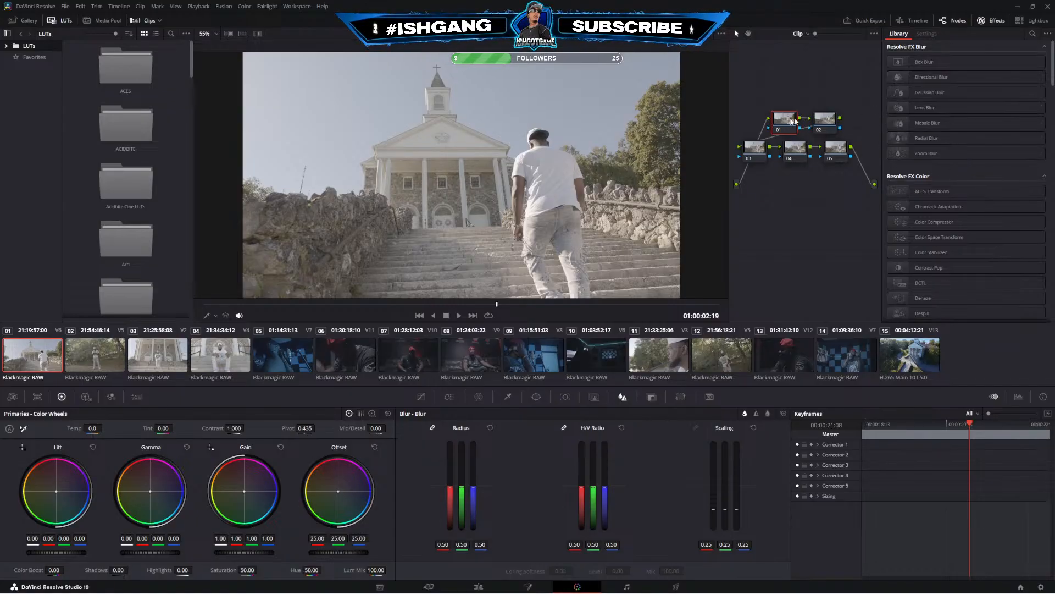
Set the church steps clip's Camera Raw to decode using Clip with Gen 5 color science, and enable Highlight Recovery
left_click(12, 397)
left_click(82, 443)
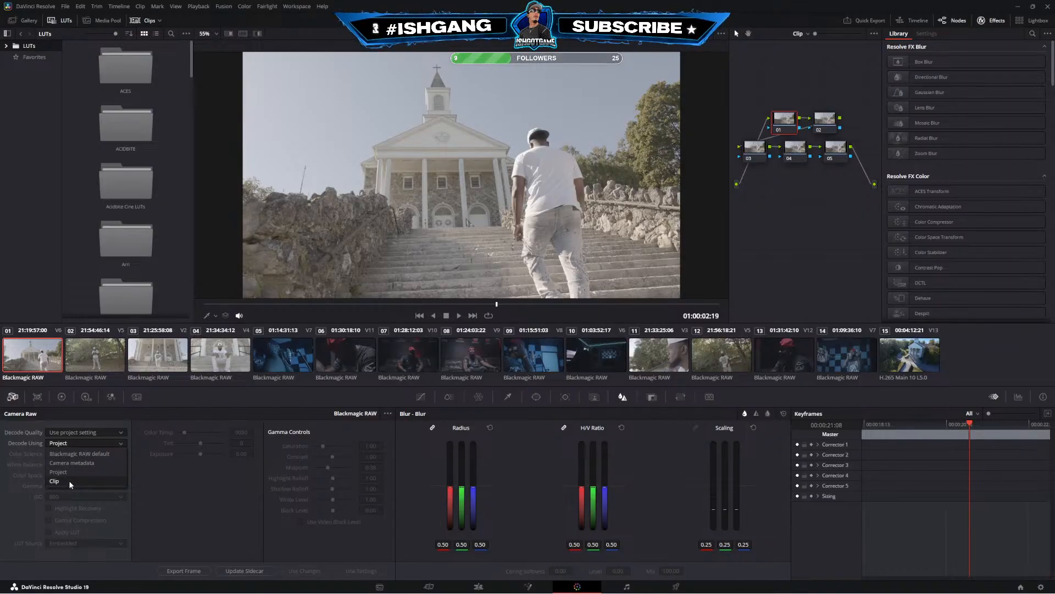
left_click(70, 480)
left_click(60, 454)
left_click(61, 472)
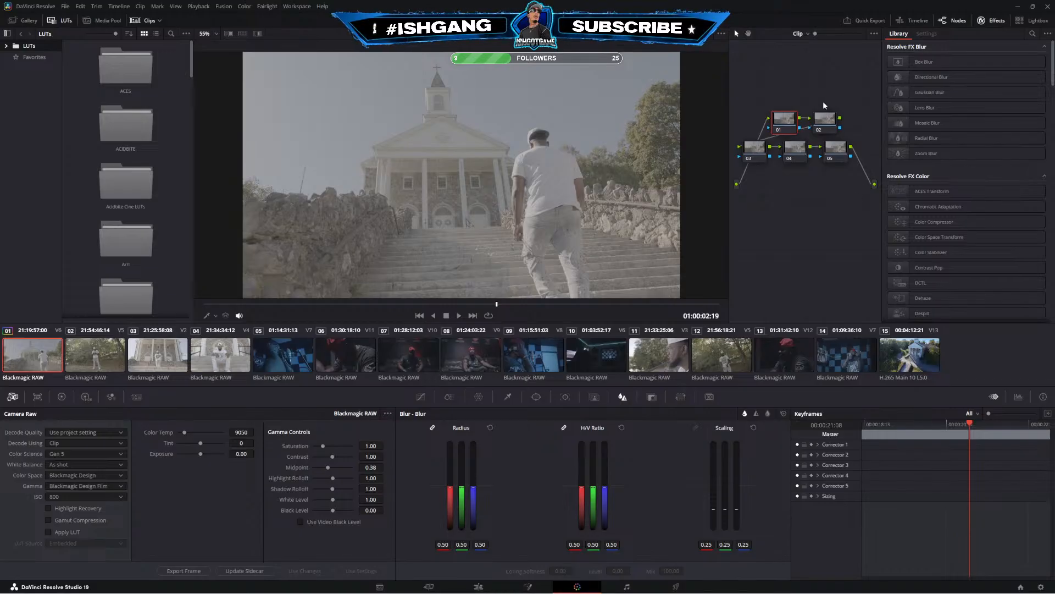
left_click(810, 125)
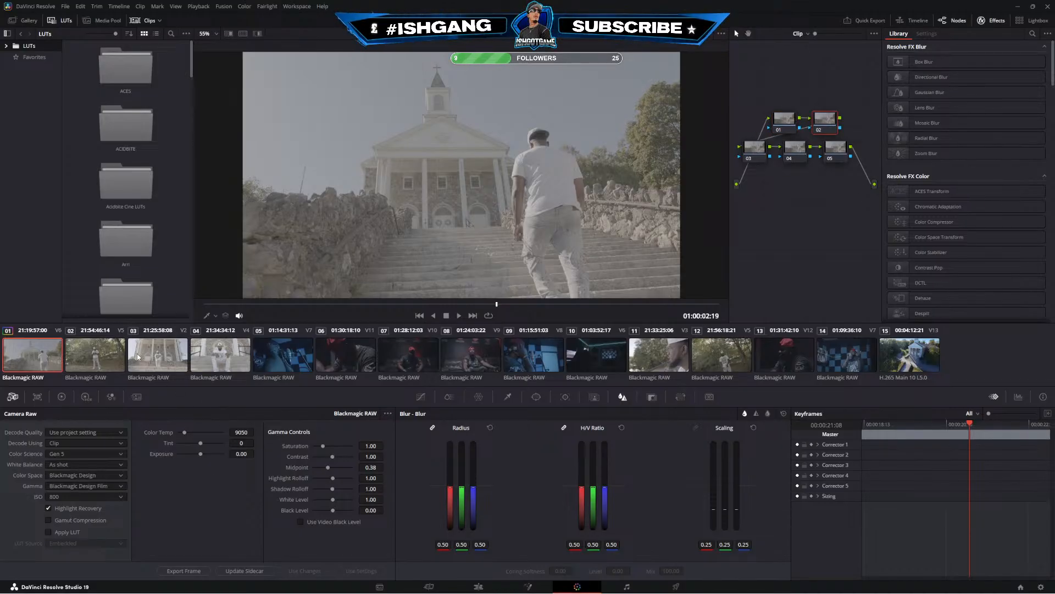
Return to the Edit page and add an Adjustment Clip on V16 spanning from the timeline's start to the end of the last clips
left_click(478, 587)
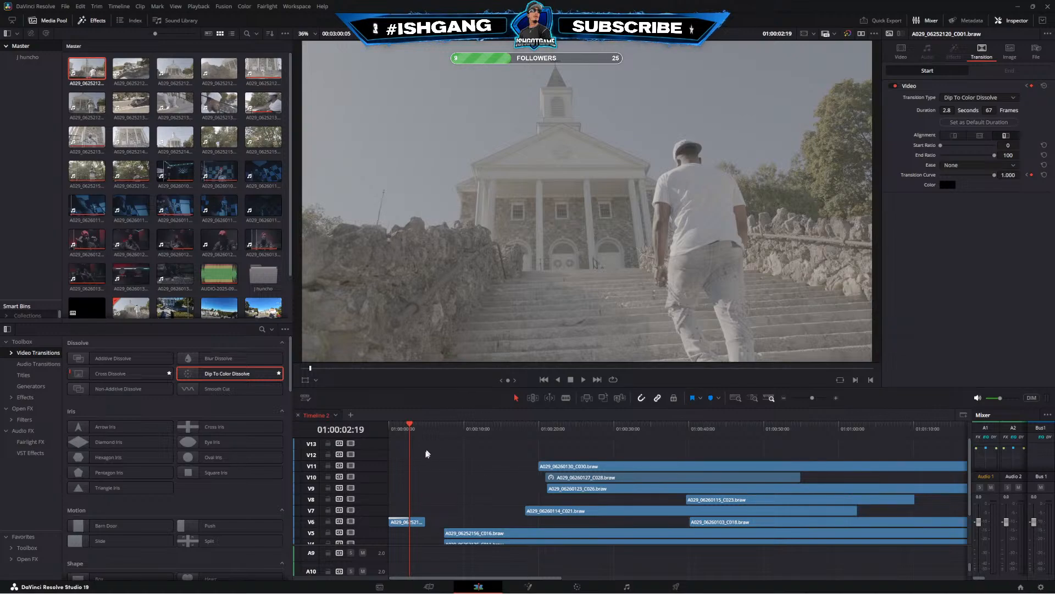
left_click(25, 397)
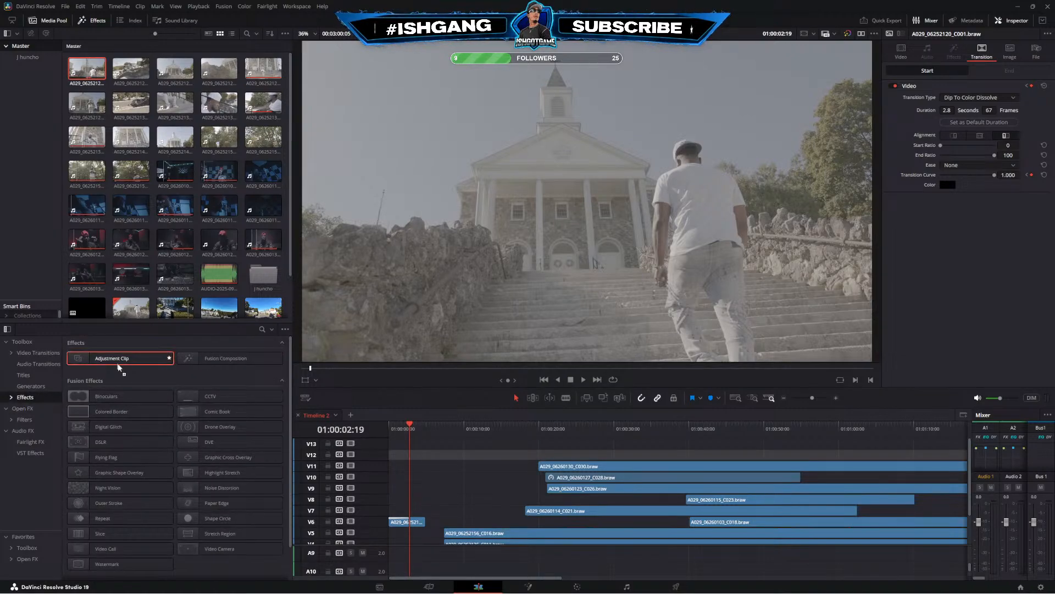
left_click_drag(118, 367, 436, 477)
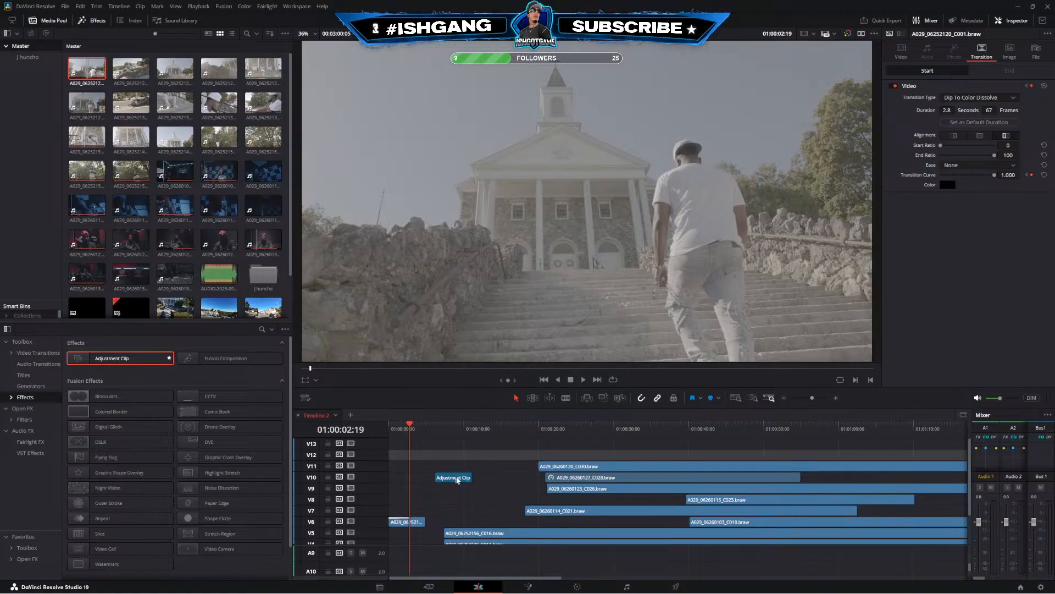
left_click_drag(461, 479, 827, 456)
scroll(469, 510, "left", 1)
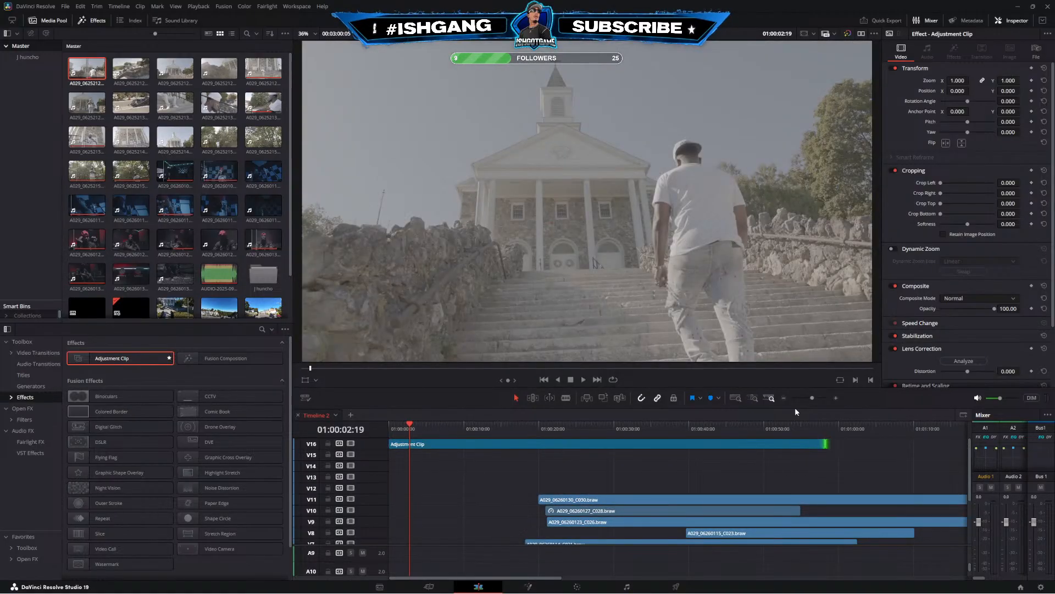
left_click(784, 398)
left_click(784, 398)
left_click_drag(495, 443, 693, 445)
Scrub the timeline beneath the Adjustment Clip, stop at 01:00:29:11 and switch to the Color page
key("Home")
left_click_drag(437, 427, 475, 428)
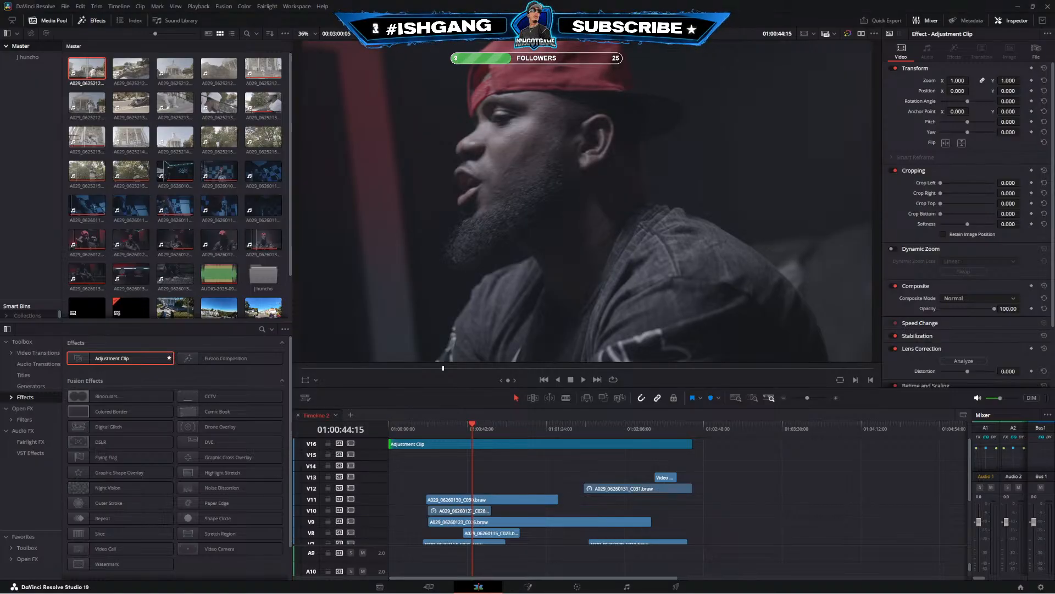
left_click_drag(391, 428, 320, 431)
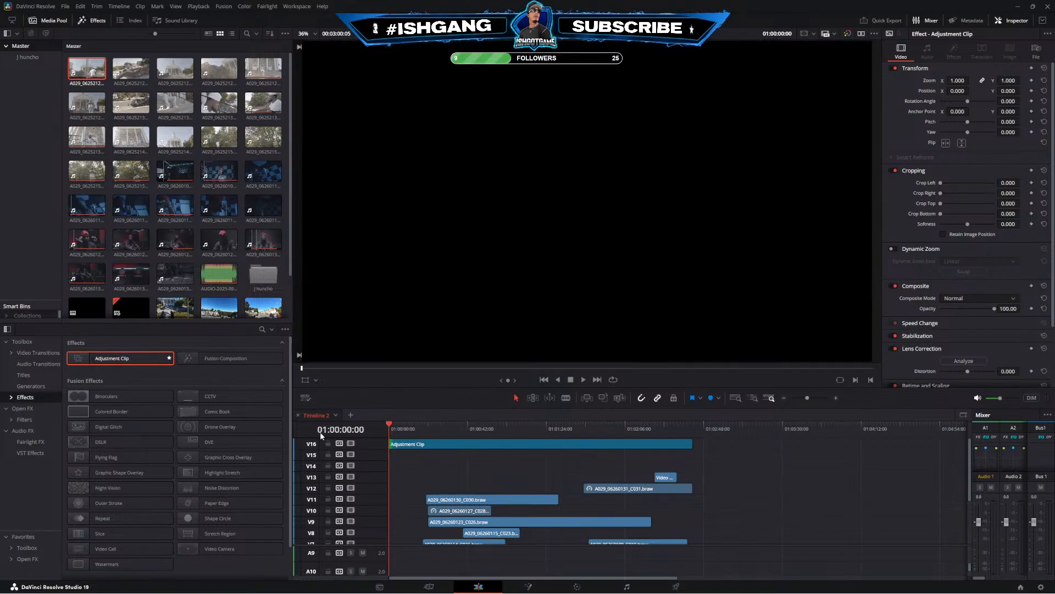
mouse_move(439, 423)
left_mouse_down()
mouse_move(466, 425)
mouse_move(408, 425)
mouse_move(445, 425)
left_mouse_up()
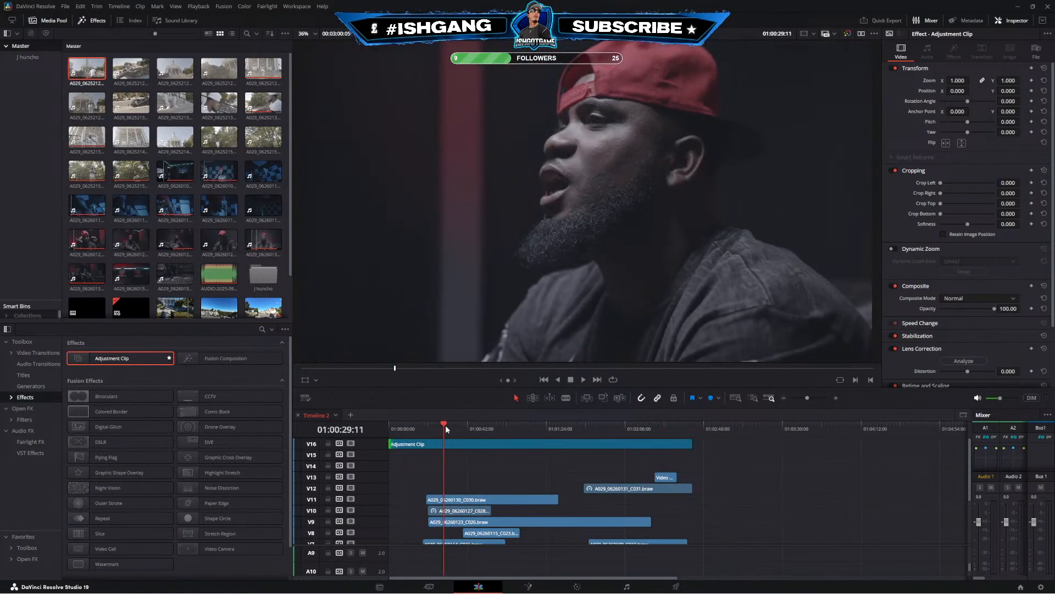
left_click(578, 587)
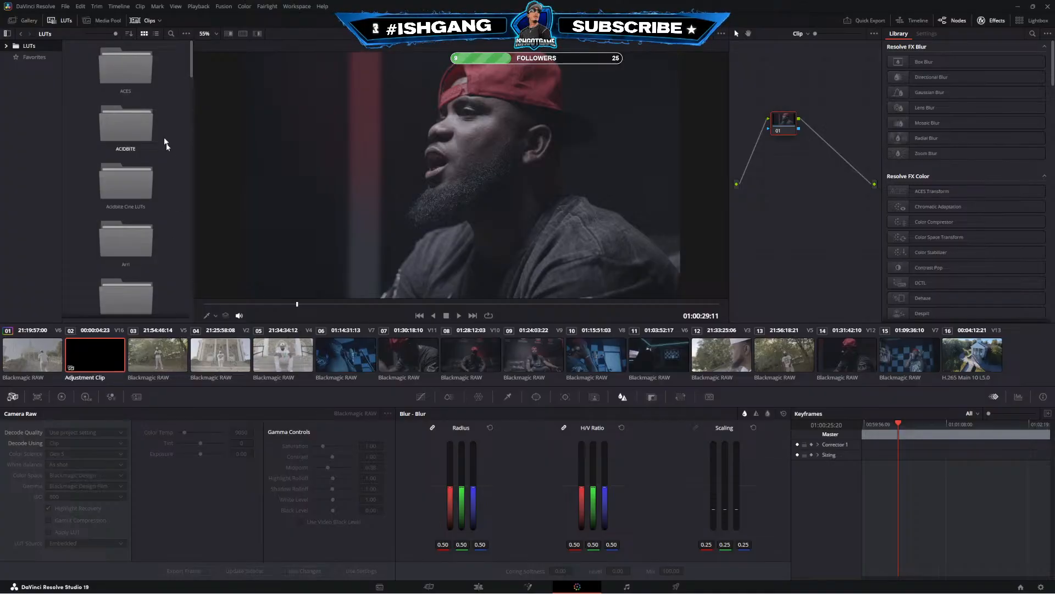
Open the Phntm P6K folder of LUTs and widen the LUT browser to show two columns
scroll(157, 121, "down", 15)
left_click(6, 46)
left_click(34, 224)
scroll(146, 169, "up", 5)
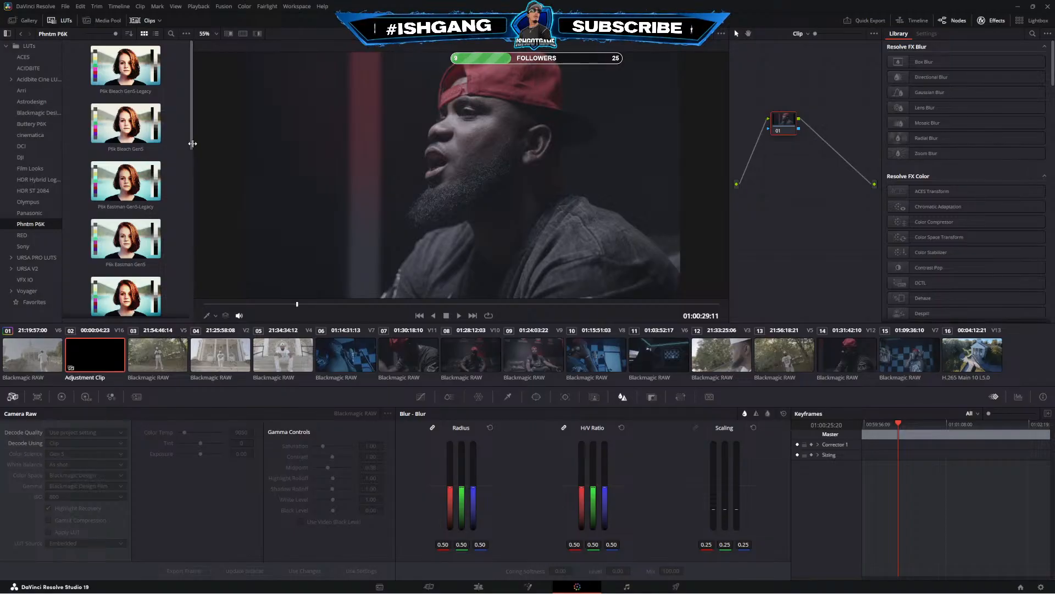
left_click_drag(192, 143, 295, 144)
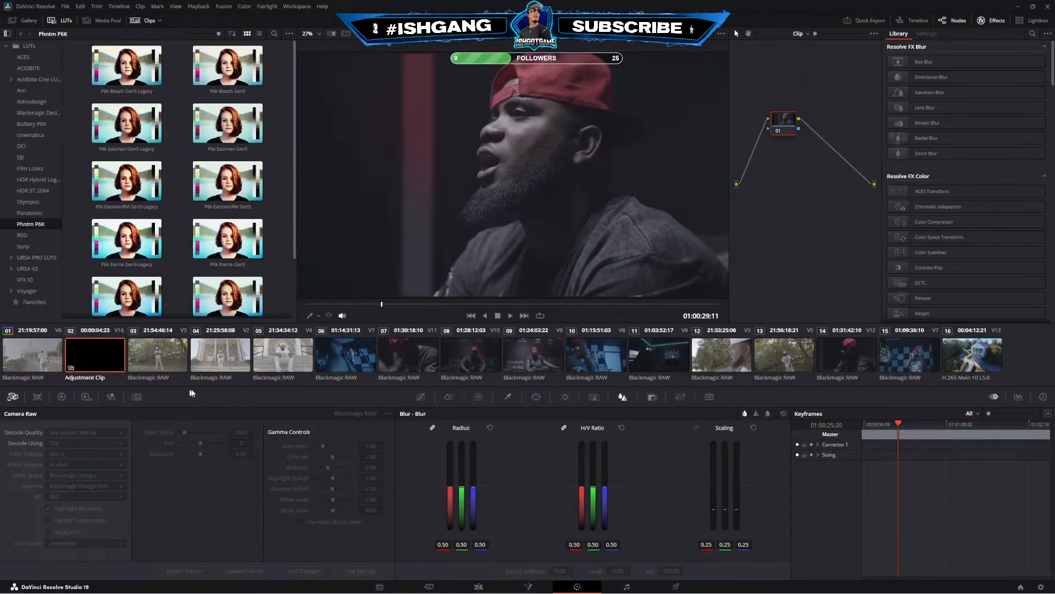
Collapse the LUTs folder tree, select clip 01 and scrub it to 01:00:03:14 to review the church steps shot
left_click(478, 587)
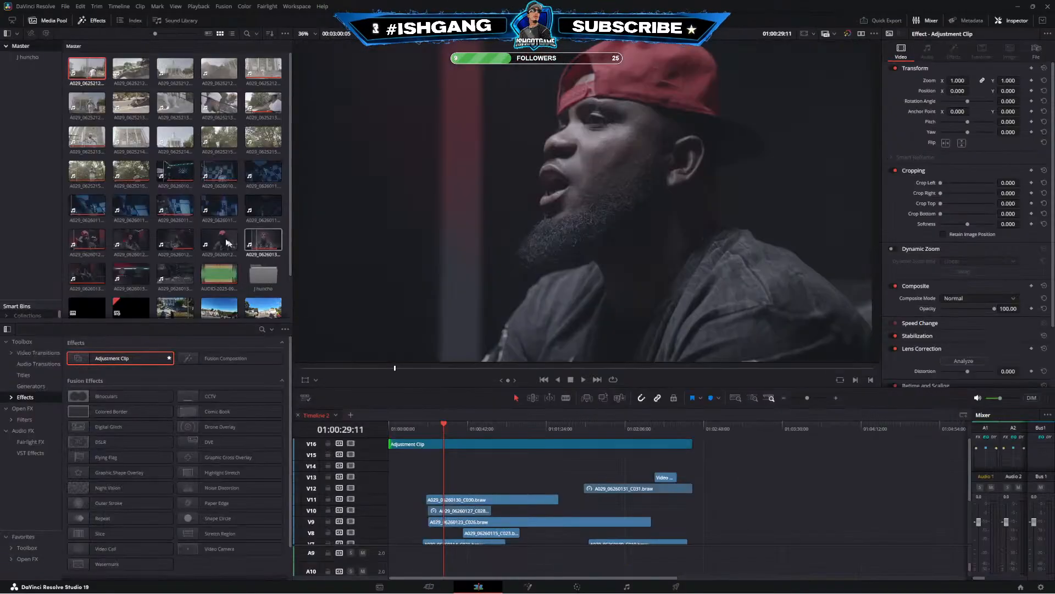
left_click(578, 586)
left_click(7, 48)
left_click(7, 47)
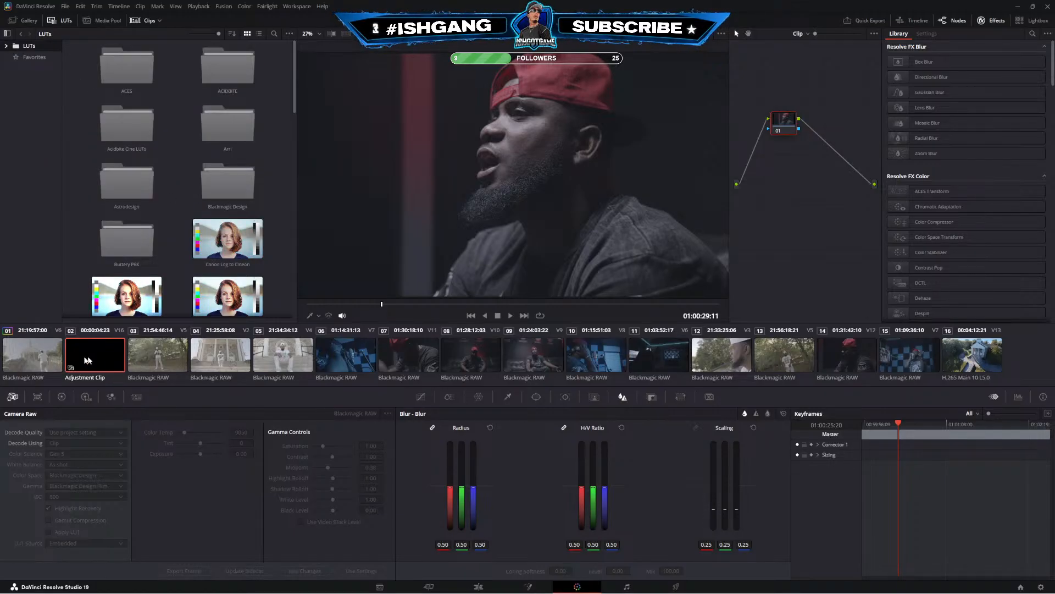
left_click(33, 355)
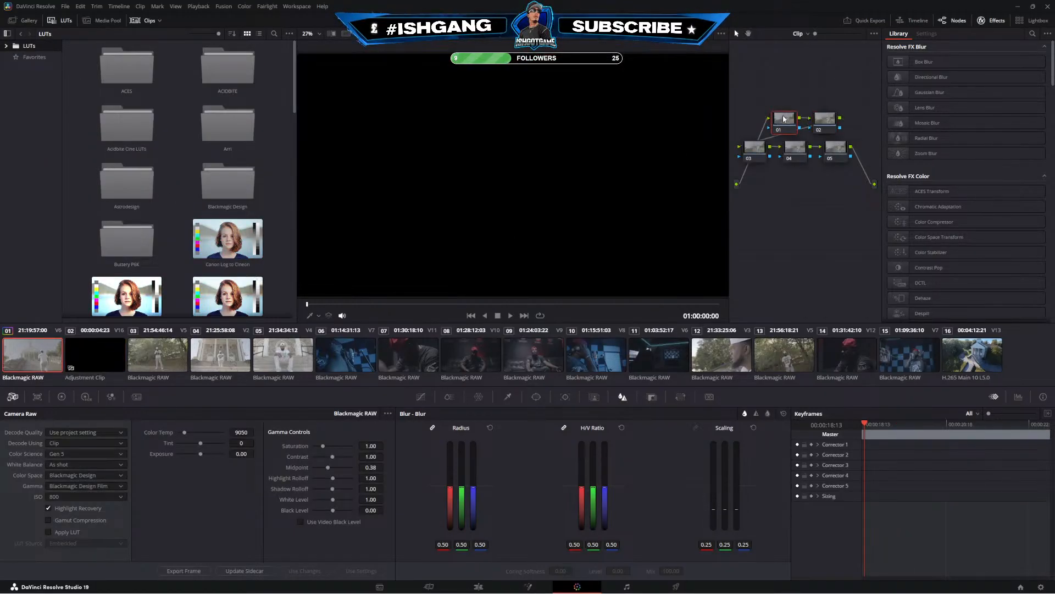
left_click_drag(424, 304, 607, 304)
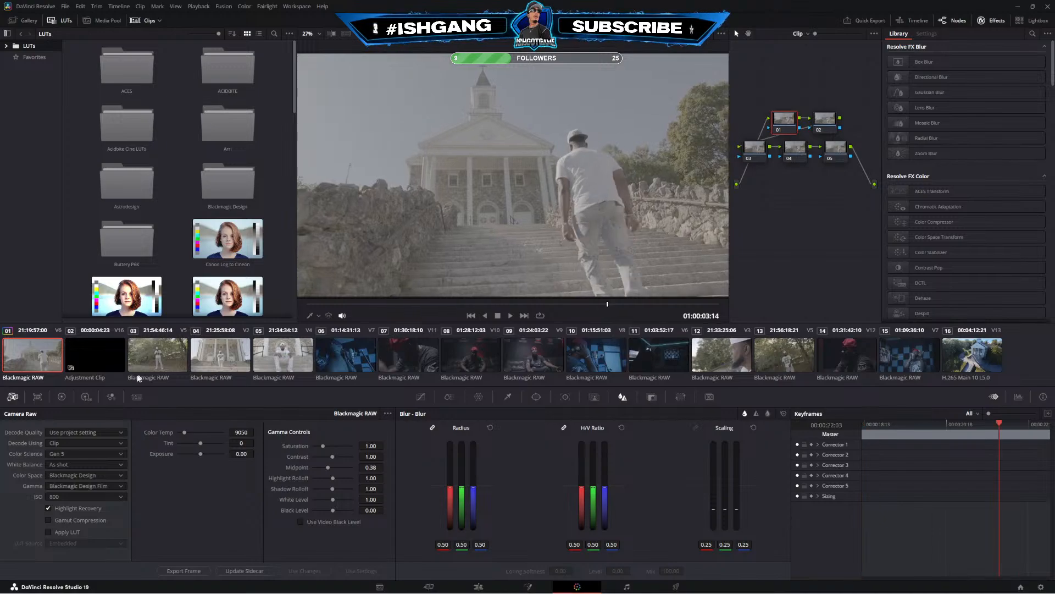
Set clip 03's Camera Raw to decode using Clip with Gen 5 color science
left_click(157, 363)
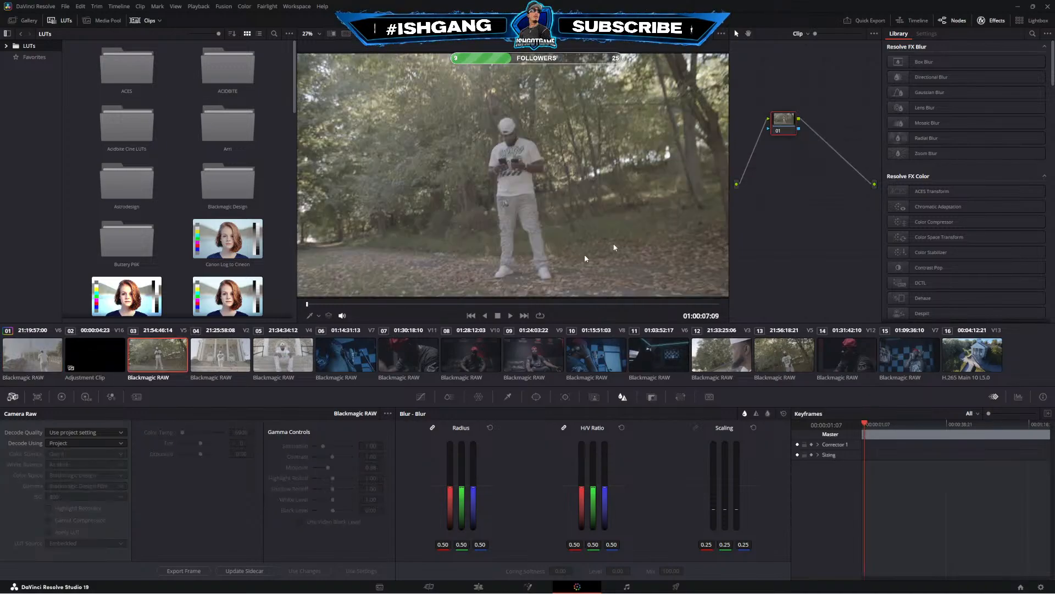
left_click(66, 441)
left_click(56, 476)
left_click(69, 454)
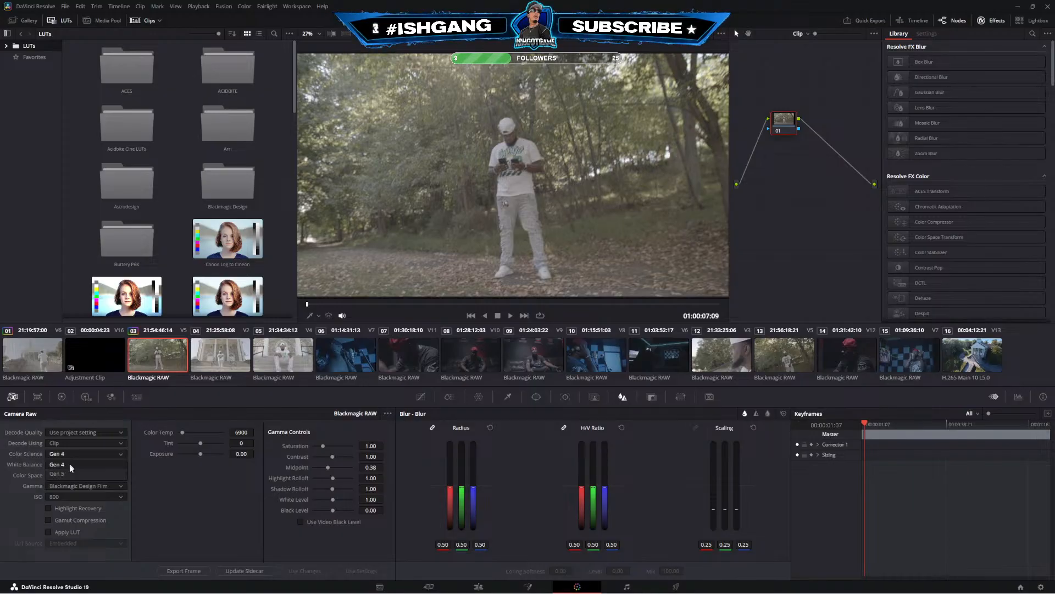
left_click(68, 476)
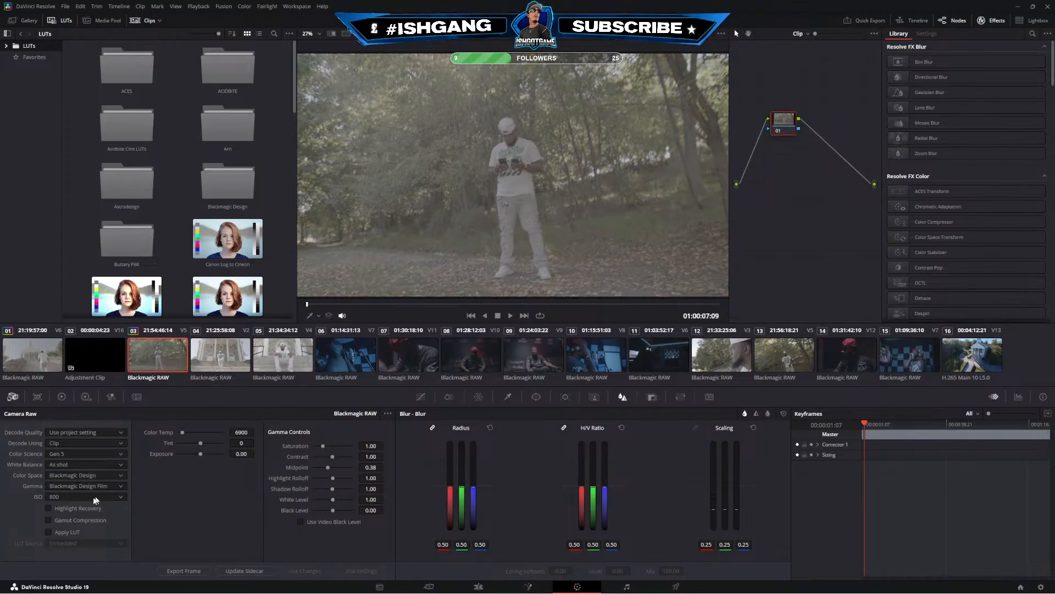
Set clip 04's Camera Raw to decode using Clip with Gen 5 color science, and enable Highlight Recovery
left_click(233, 363)
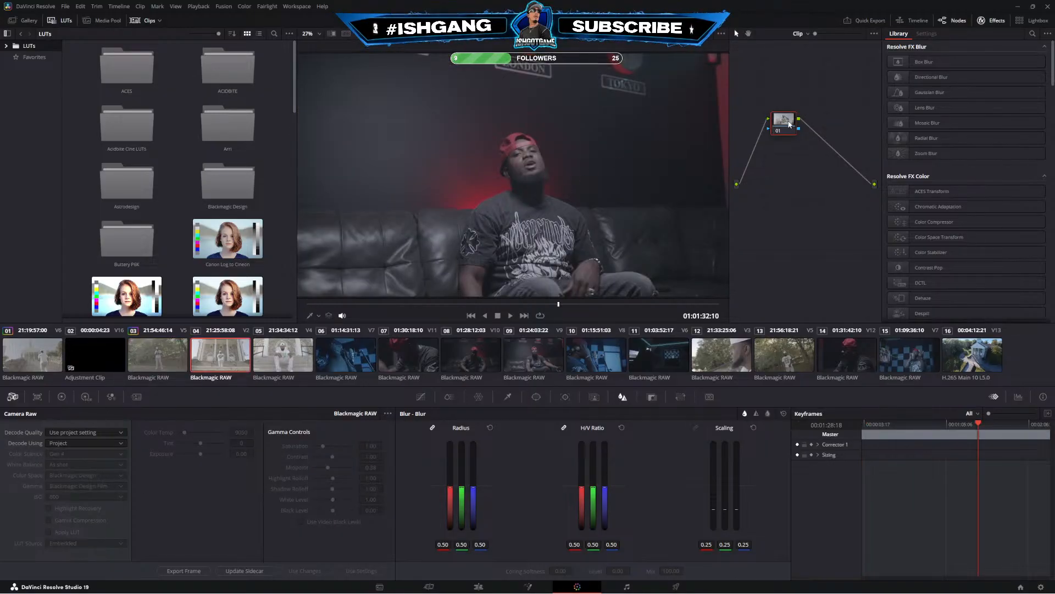
left_click(66, 443)
left_click(66, 477)
left_click(71, 453)
left_click(67, 473)
left_click(70, 508)
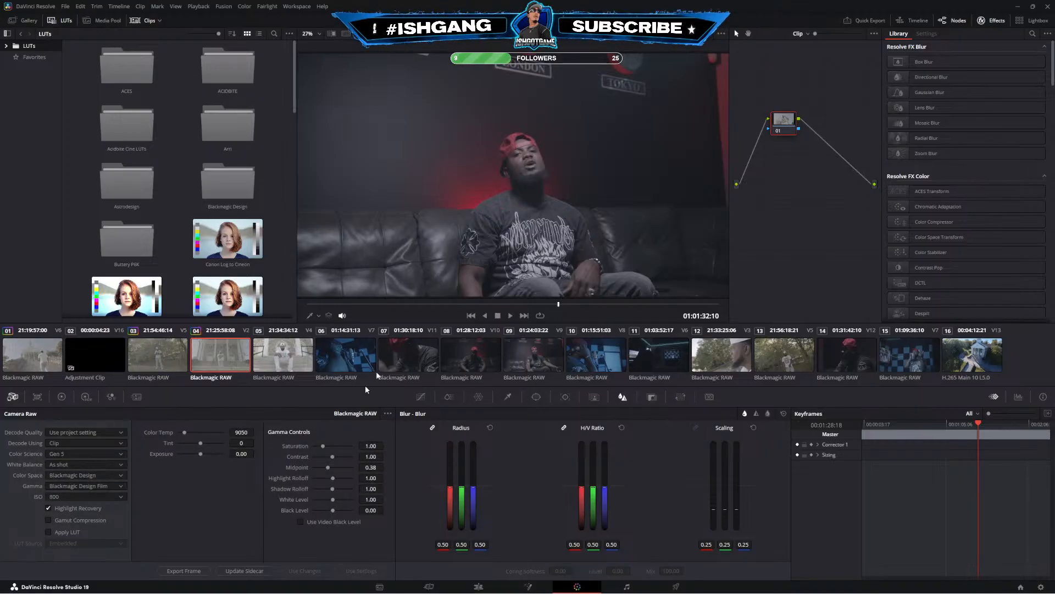
Copy clip 04's grade with its Camera Raw settings onto clips 03, 05 and 06
left_click(163, 359)
left_click(283, 356)
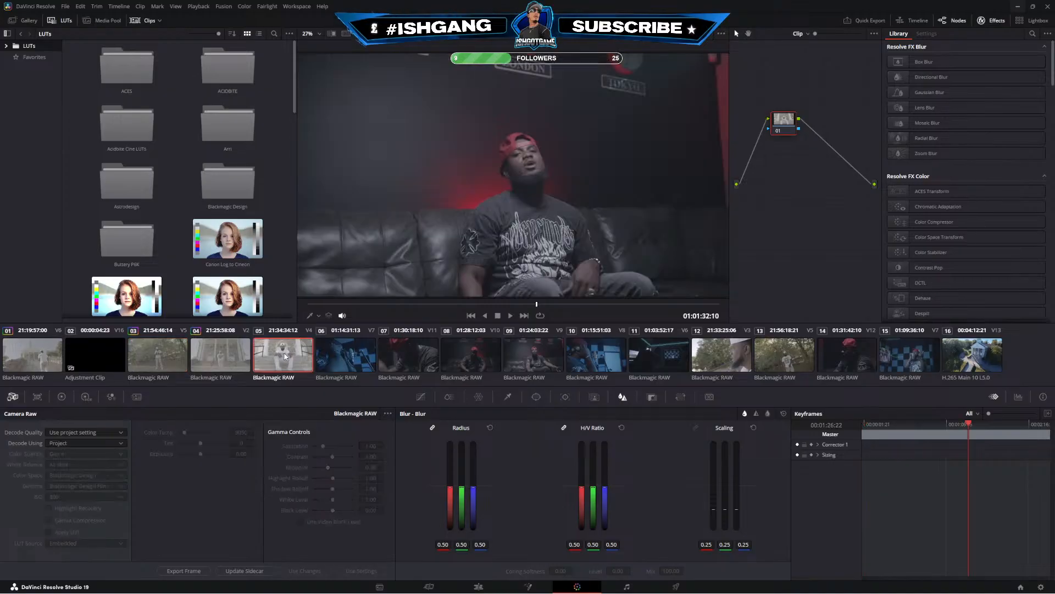
middle_click(221, 357)
left_click(355, 354)
left_click(297, 346)
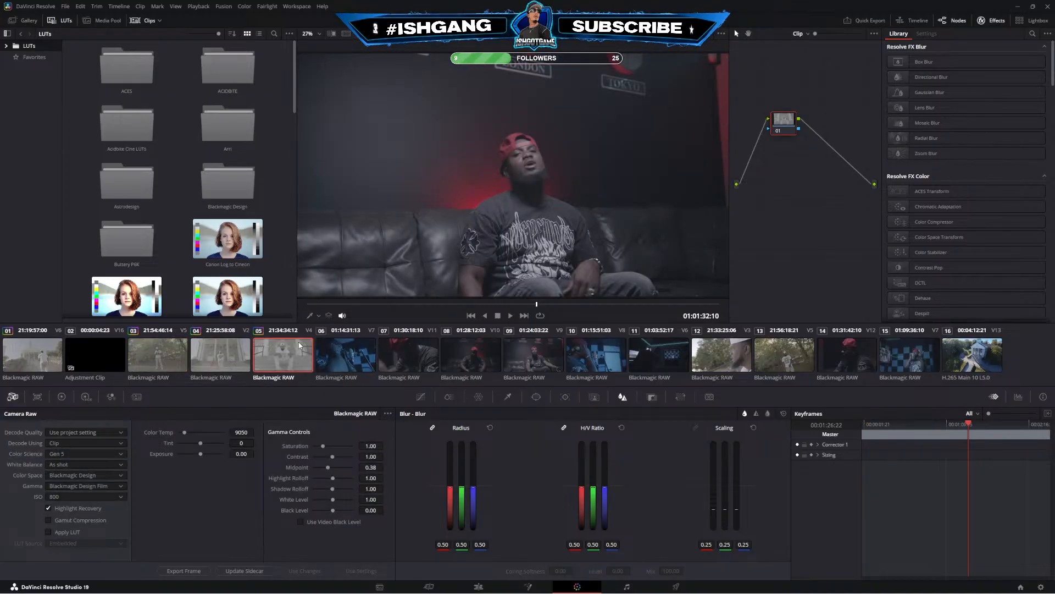
left_click(322, 358)
Carry the same Gen 5 Camera Raw settings with Highlight Recovery over to clips 07 through 13
left_click(431, 357)
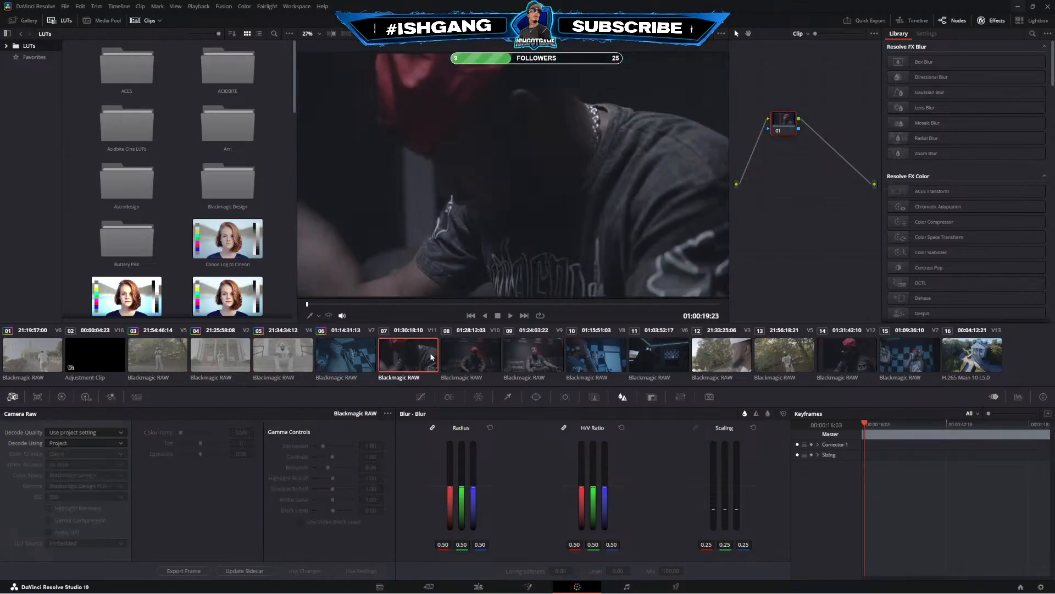
left_click(471, 357)
left_click(533, 358)
left_click(612, 358)
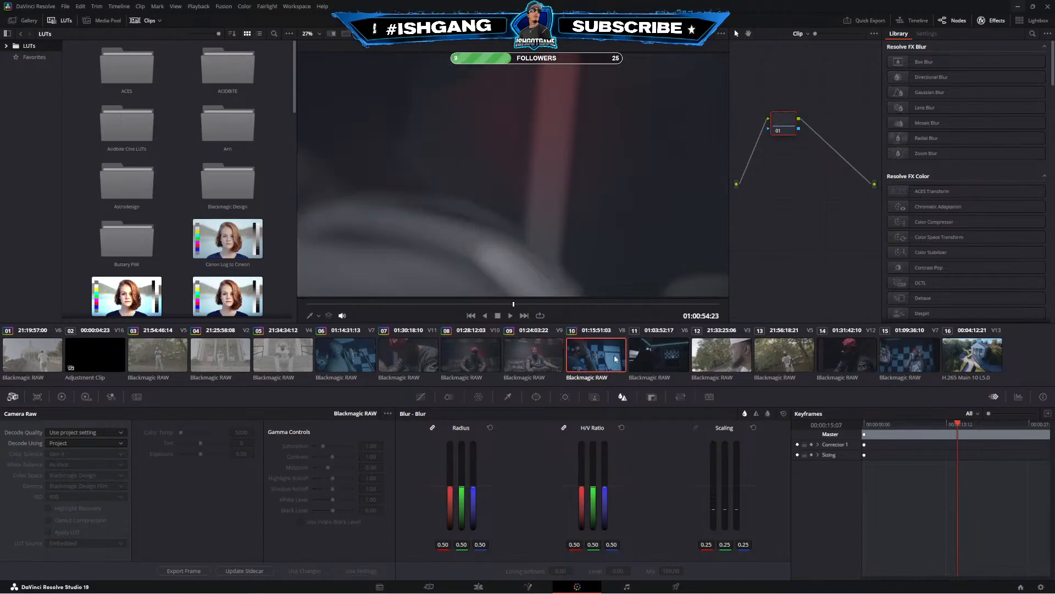
key("Down")
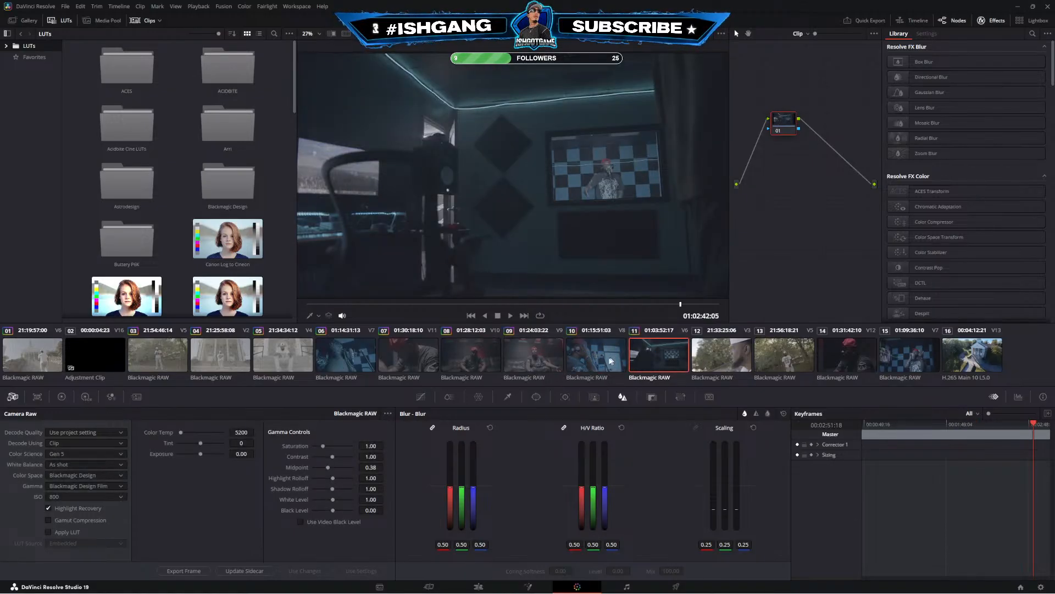
left_click(724, 356)
left_click(774, 356)
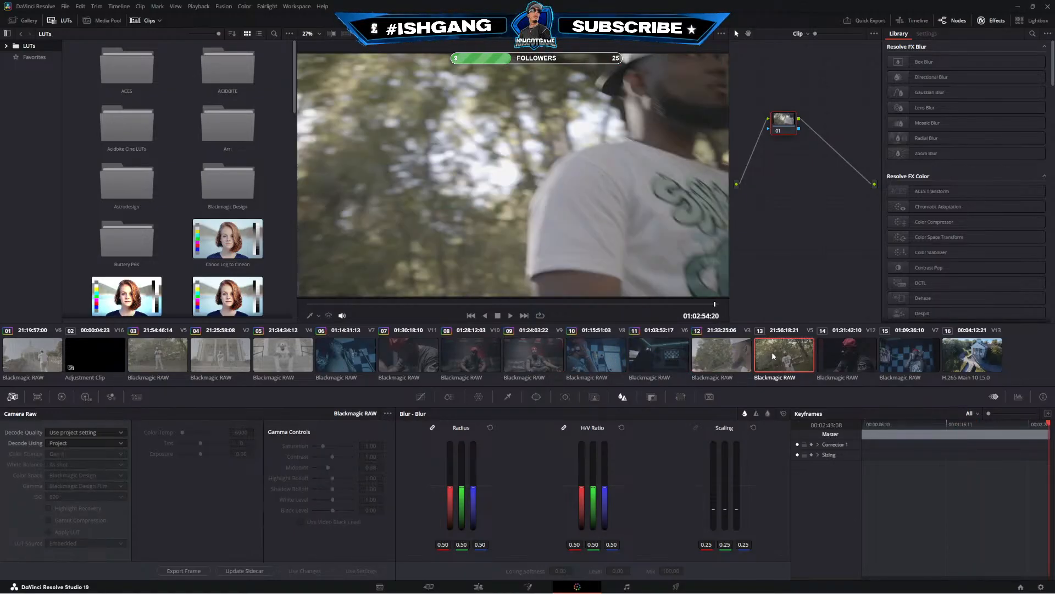
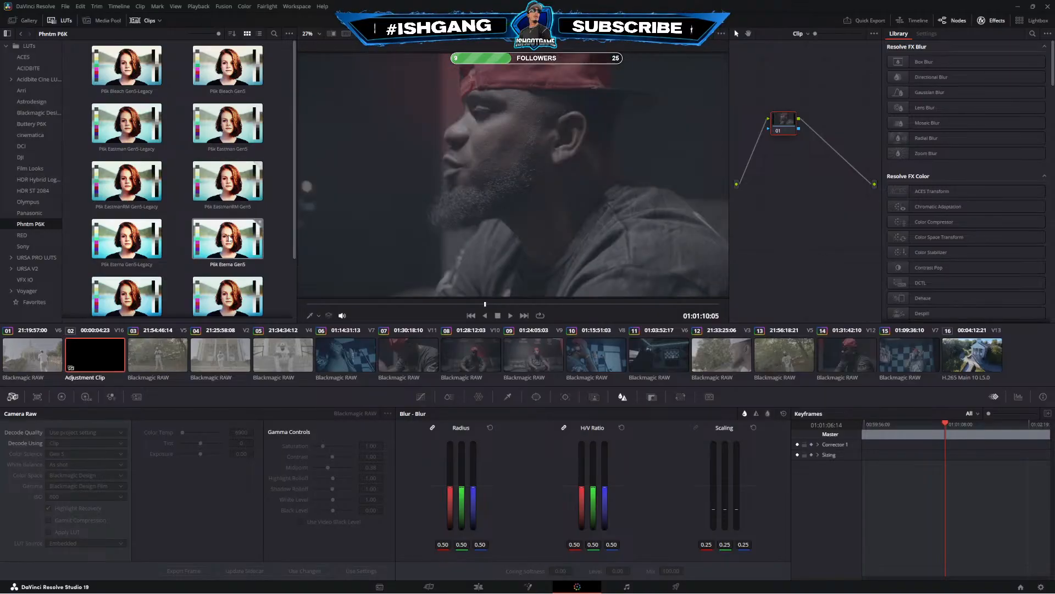
Preview the Phntm P6K LUTs and apply P6k EastmanRM Gen5 to the Adjustment Clip's node
scroll(227, 243, "down", 2)
scroll(227, 243, "up", 2)
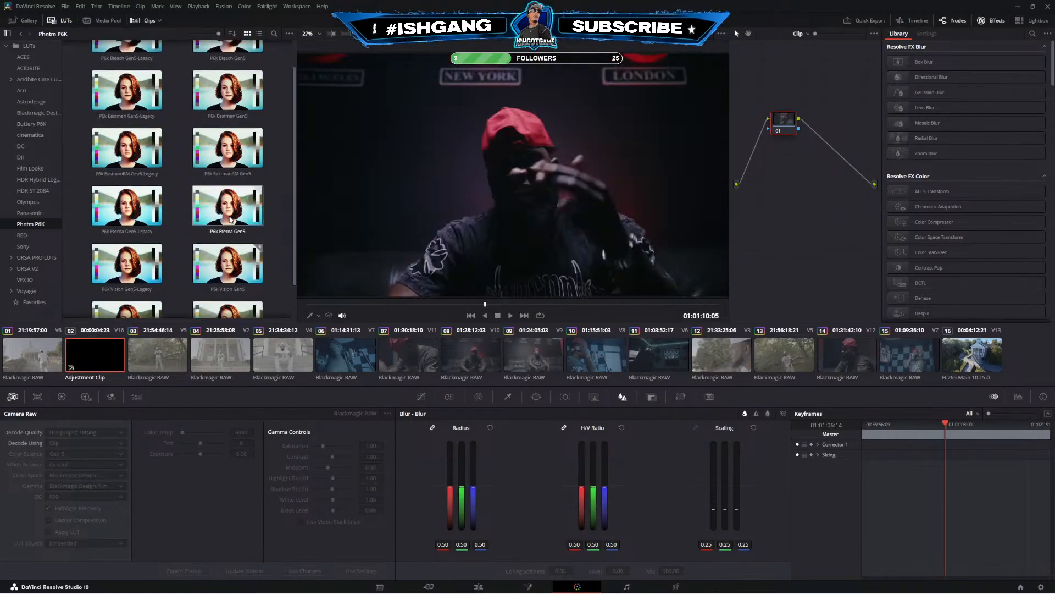
double_click(226, 127)
double_click(227, 187)
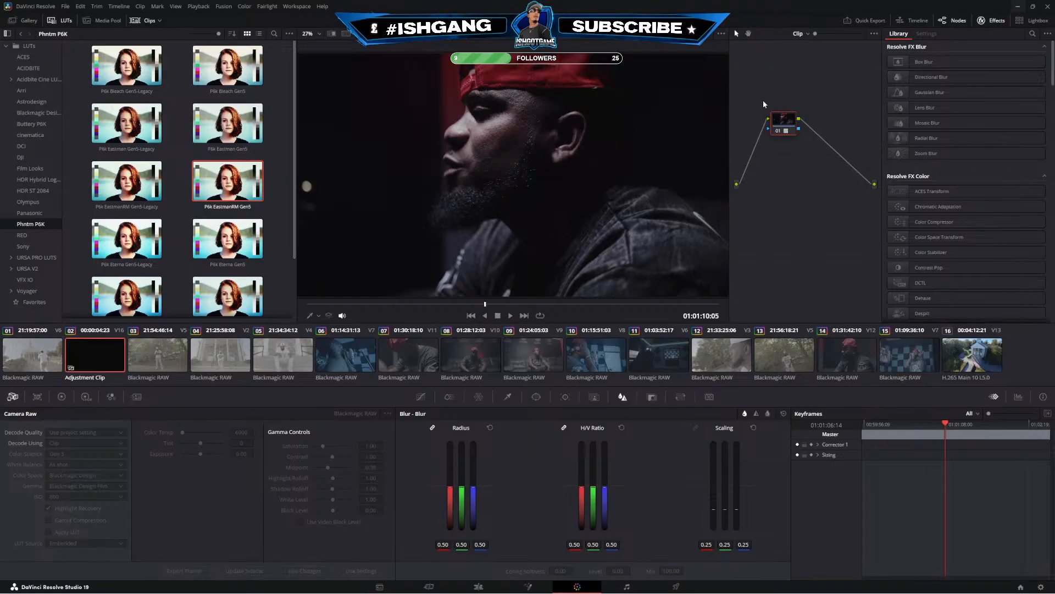
right_click(787, 127)
left_click(807, 132)
double_click(229, 182)
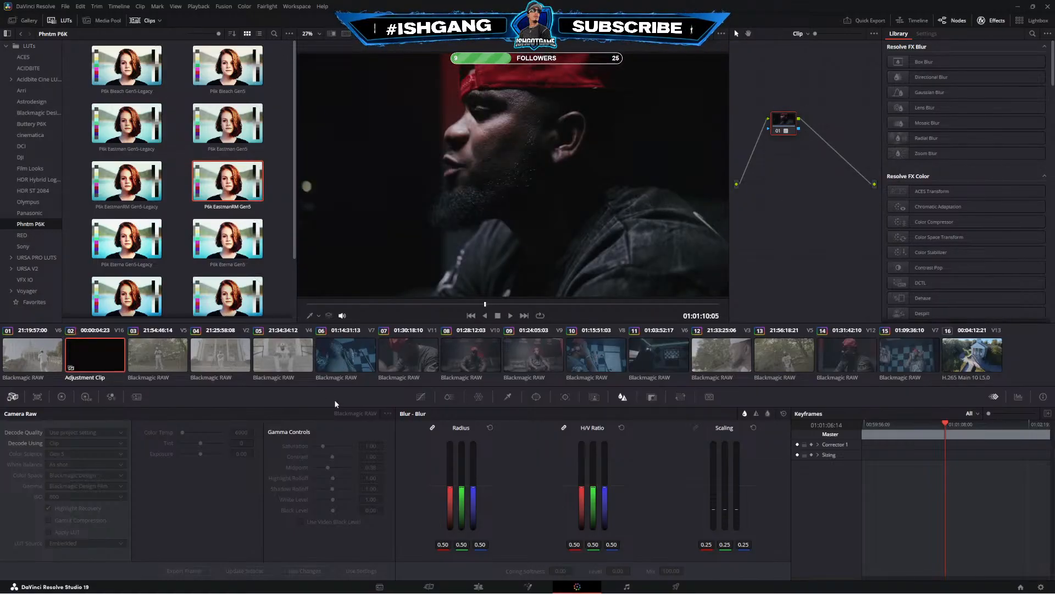
Collapse the LUT folders, show the Media Pool in their place and switch to the Edit page
left_click(2, 48)
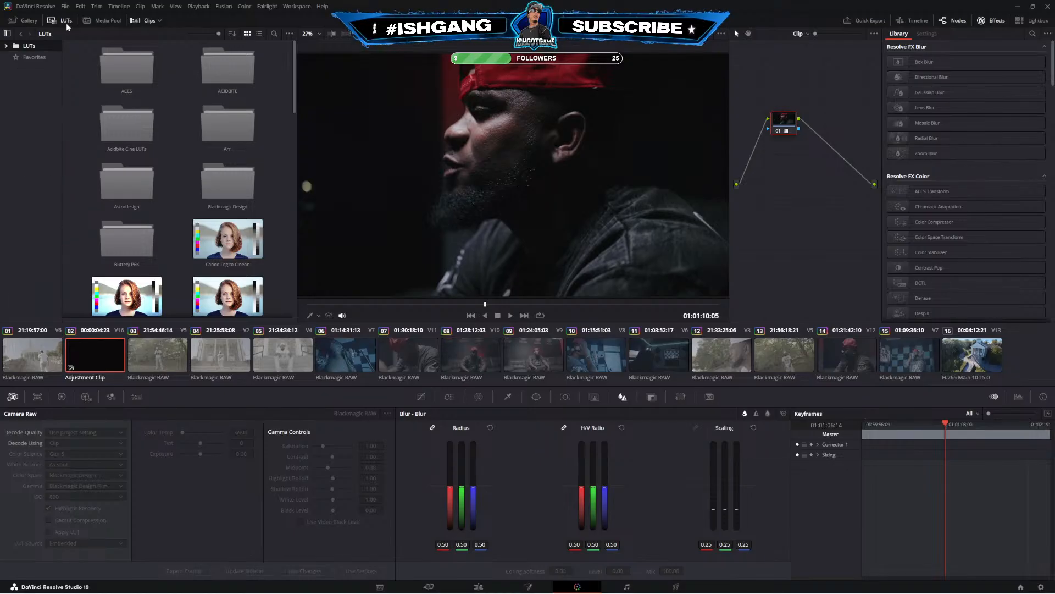
left_click(102, 20)
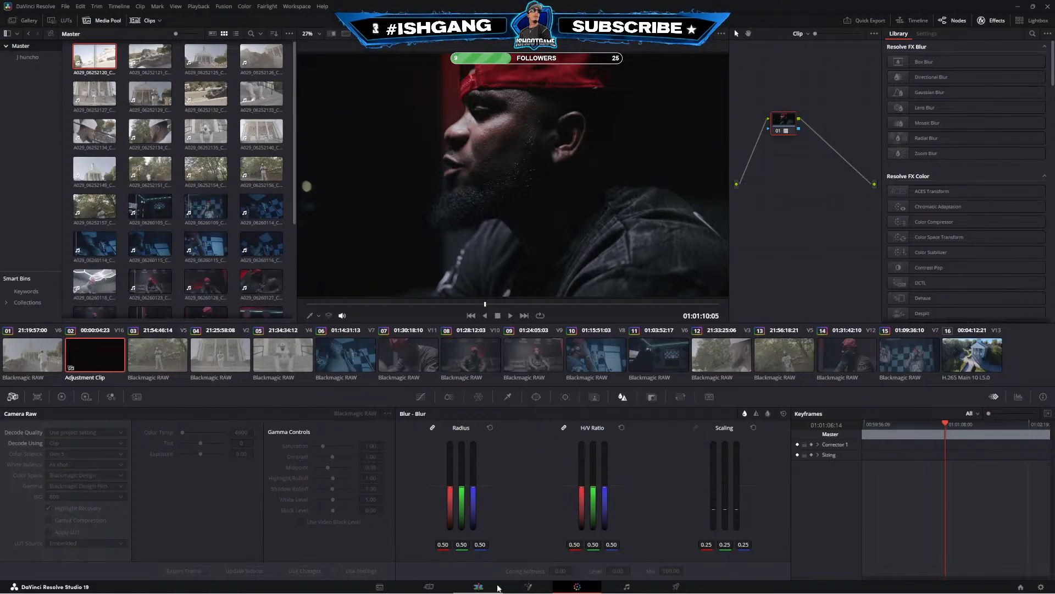
left_click(478, 587)
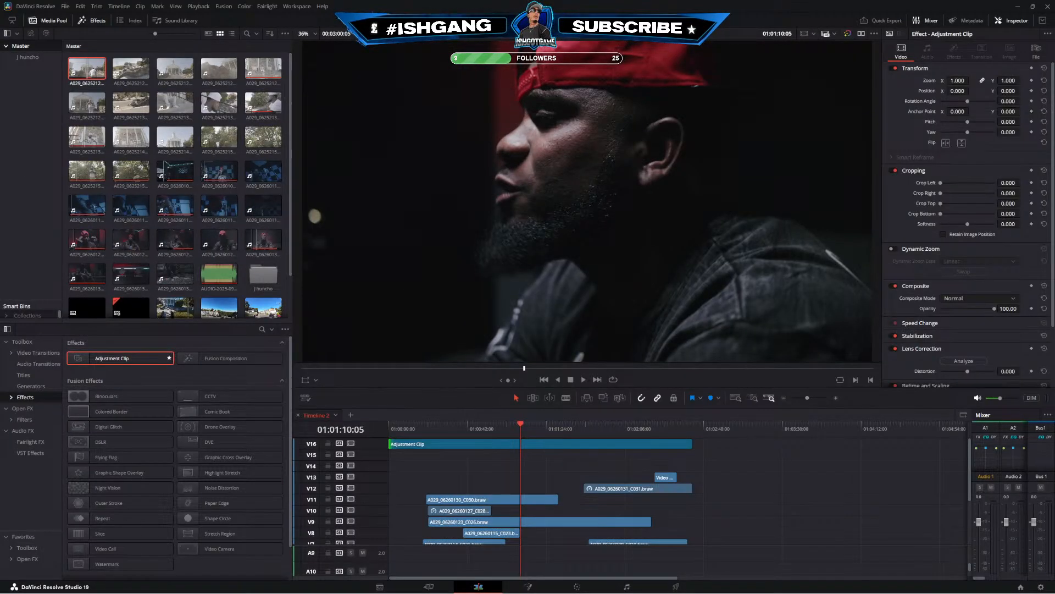
Disable and re-enable track V16 around 01:00:40:03 to compare the shot with and without the Adjustment Clip's LUT
left_click_drag(496, 425, 466, 431)
left_click(351, 444)
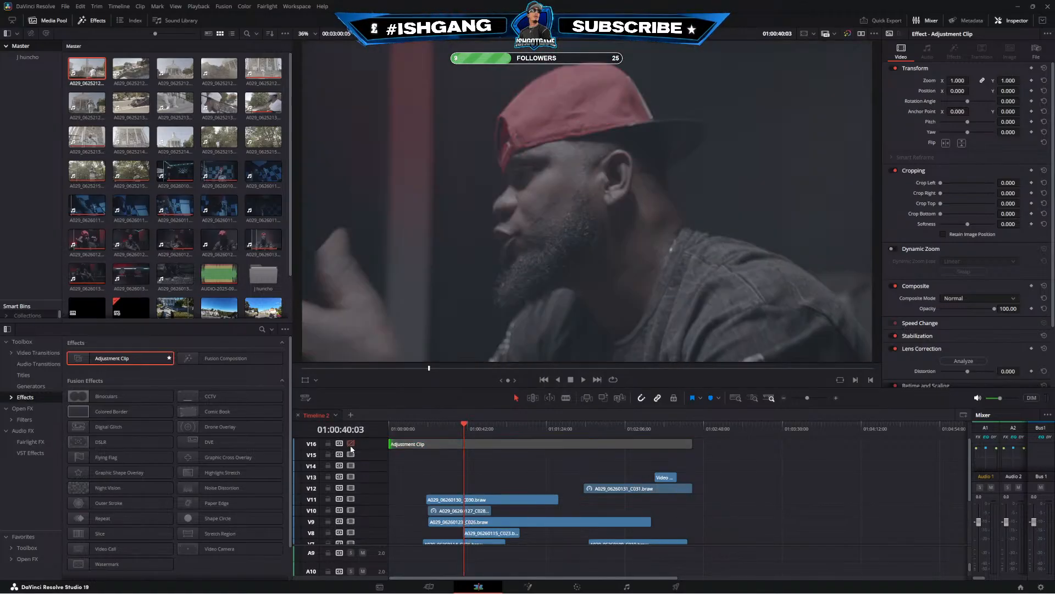
left_click(351, 445)
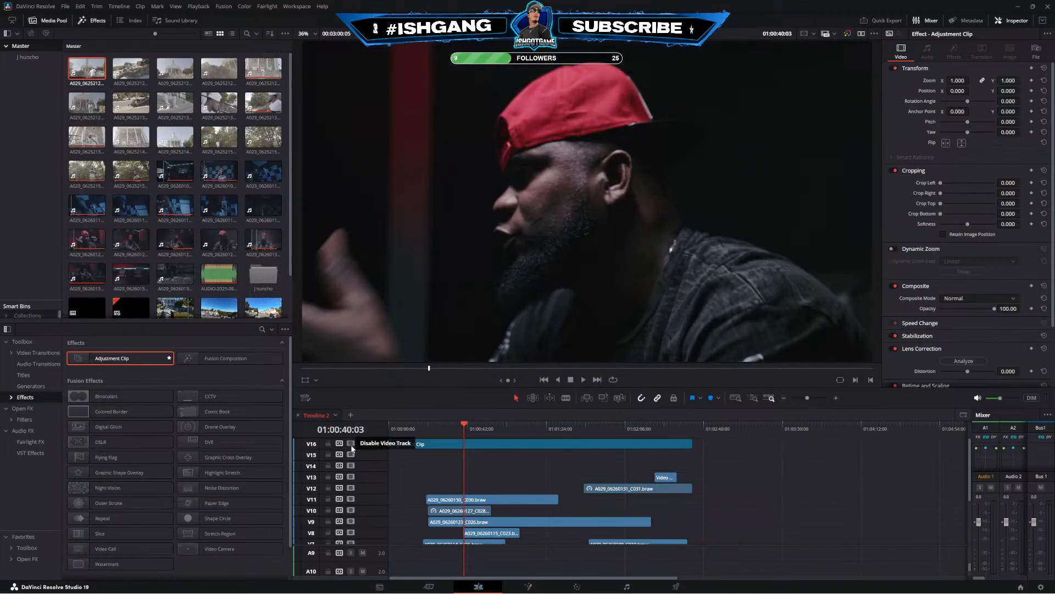
left_click(351, 444)
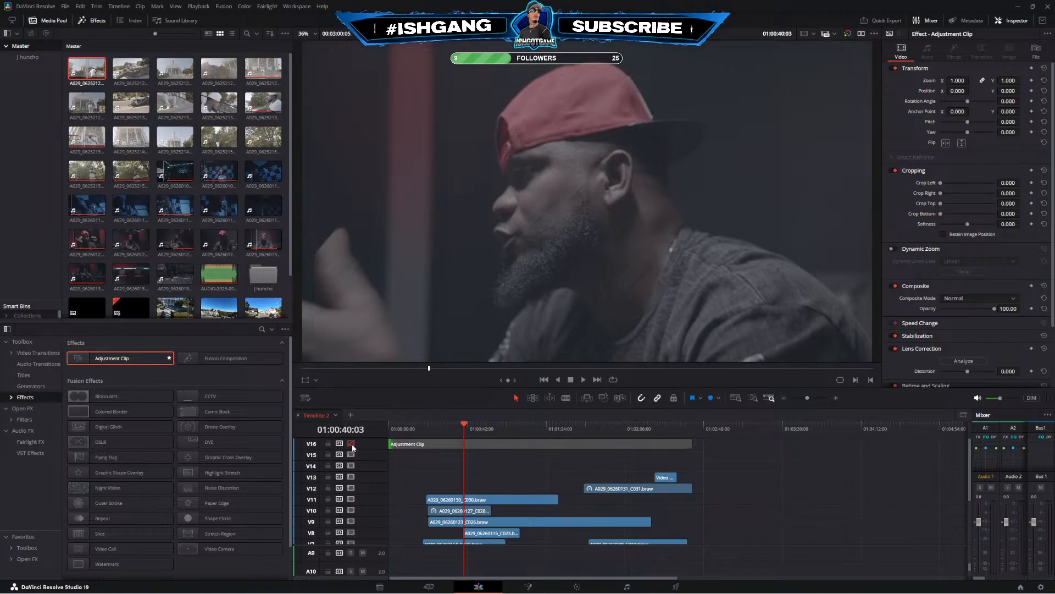
left_click(350, 444)
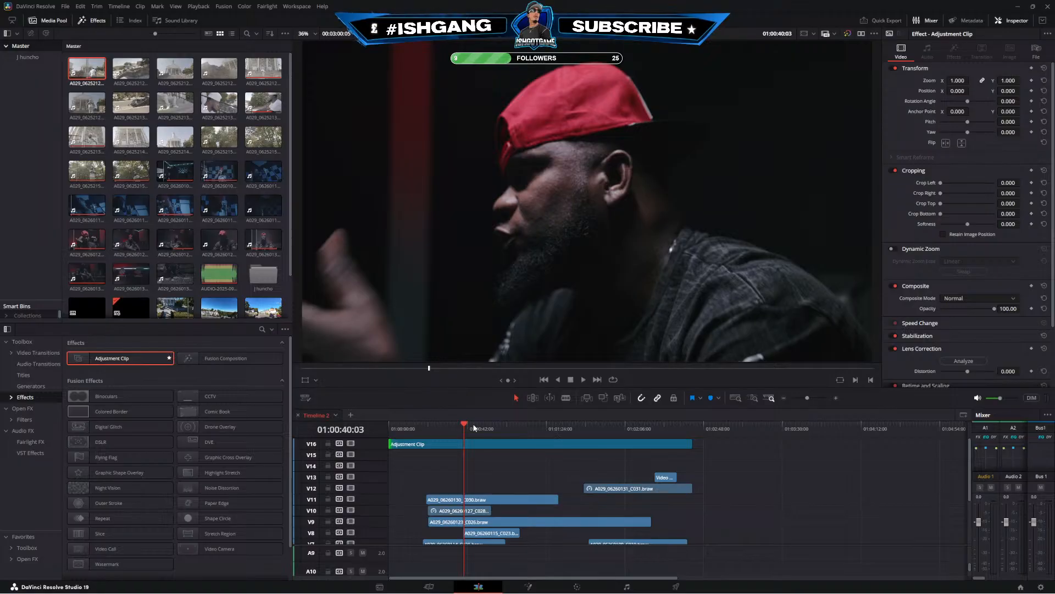
mouse_move(473, 421)
left_mouse_down()
mouse_move(454, 427)
mouse_move(466, 437)
mouse_move(486, 423)
mouse_move(460, 422)
left_mouse_up()
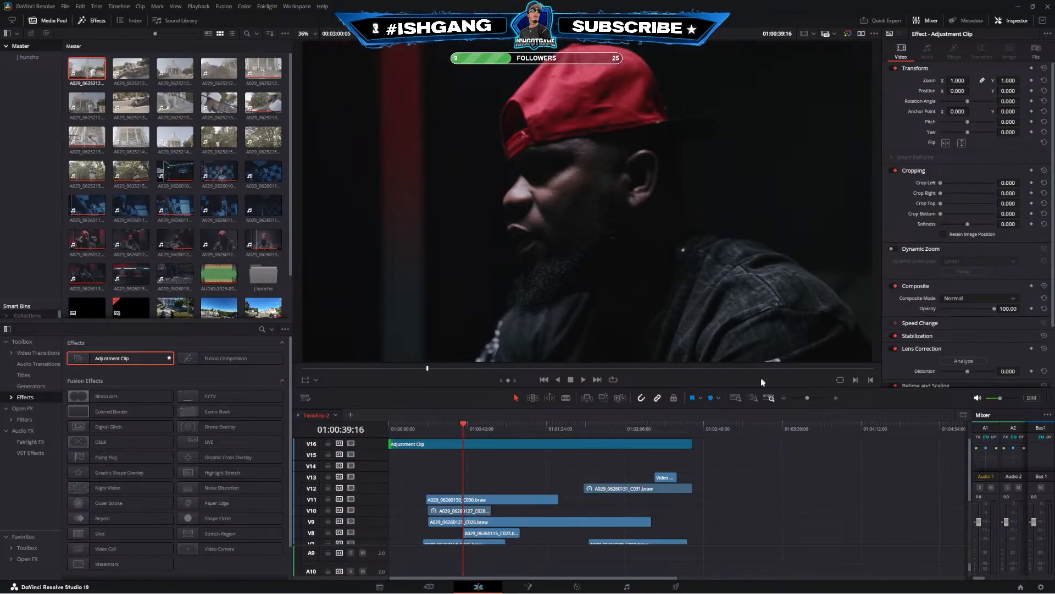
On the Color page, add four serial nodes after the Adjustment Clip's LUT node and spread them out in the graph
left_click(590, 591)
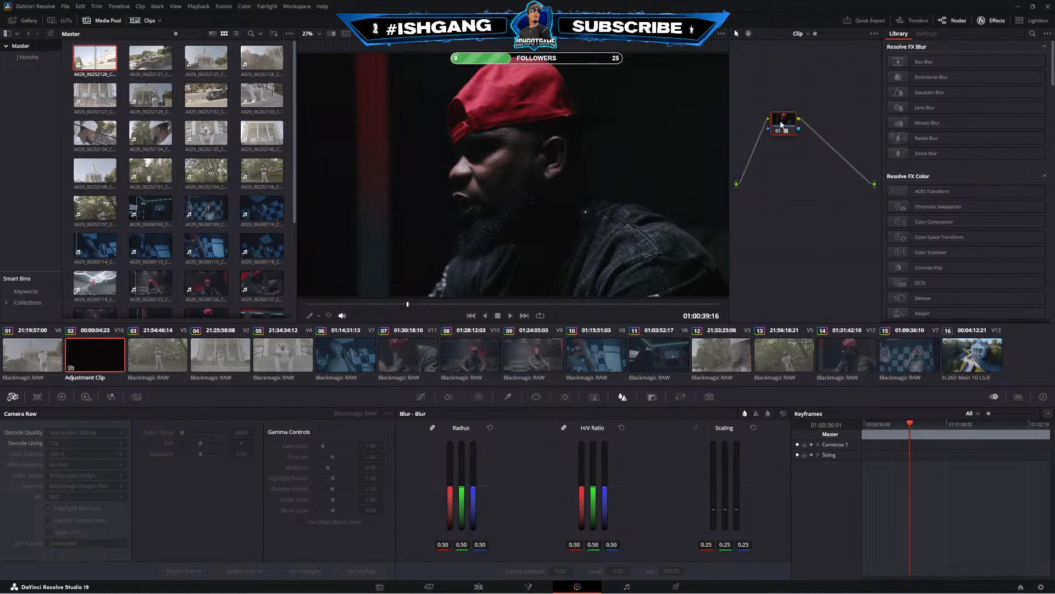
key("alt+s")
key("alt+s")
key("alt+s")
key("alt+s")
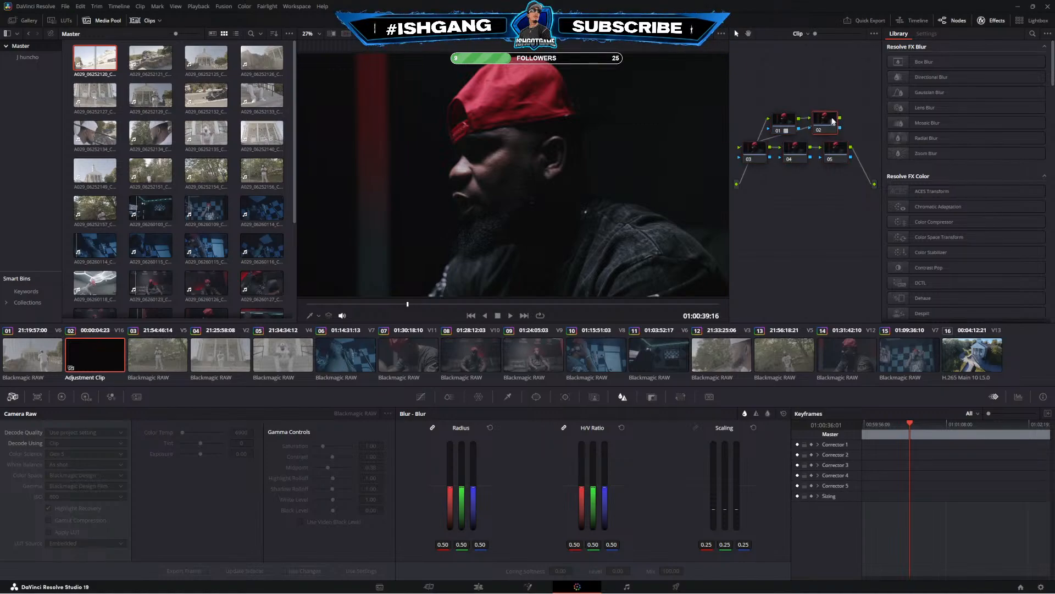
left_click_drag(792, 119, 781, 90)
left_click_drag(762, 148, 850, 188)
Raise node 02's Gain to 1.02 with the Primaries color wheels and try a Shadows adjustment, leaving Shadows at 0.00
left_click(842, 107)
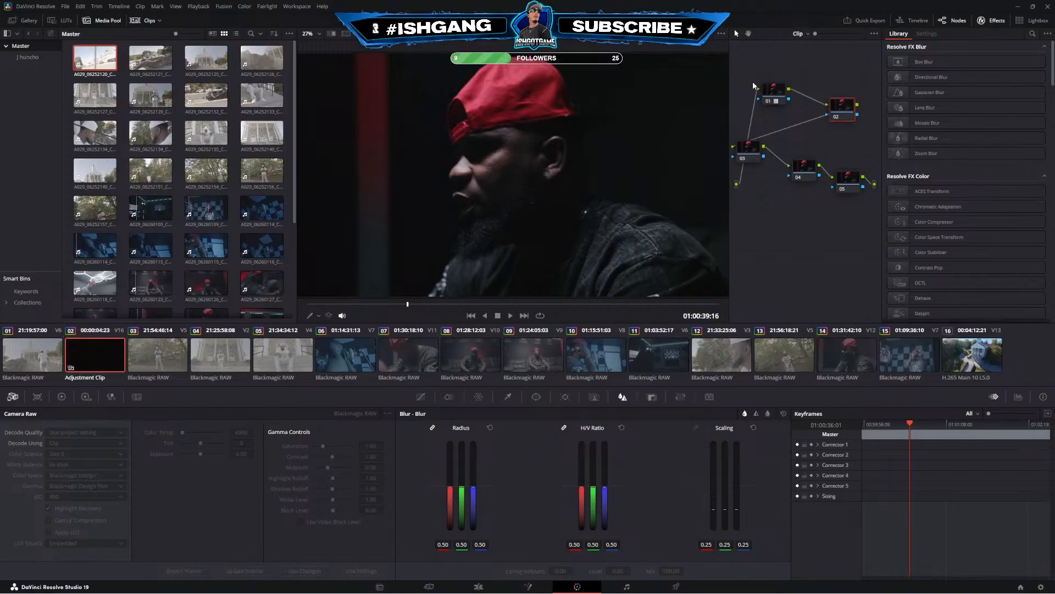
left_click(37, 396)
left_click(61, 396)
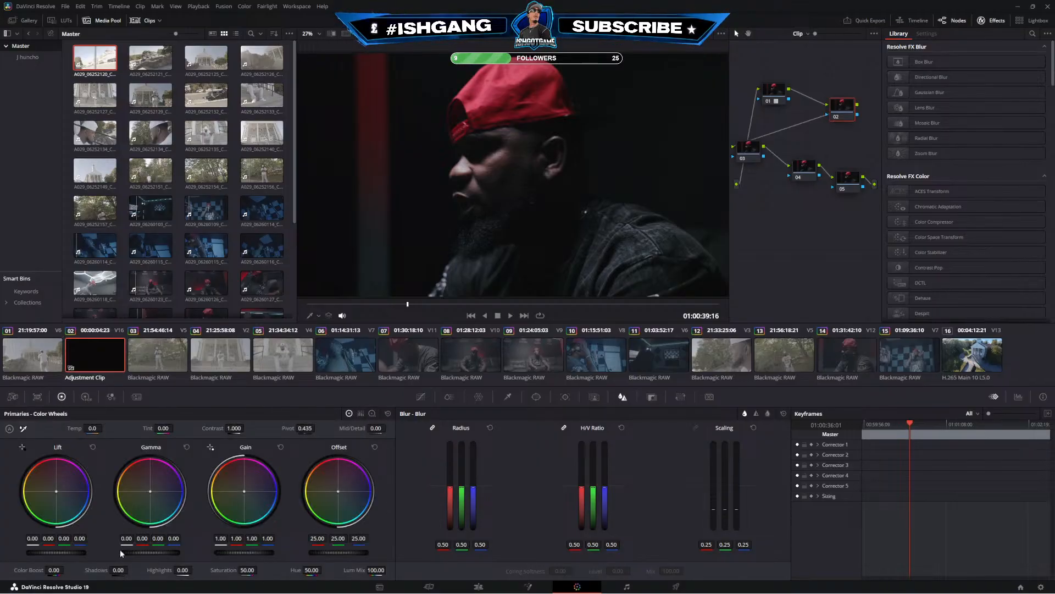
mouse_move(121, 570)
left_mouse_down()
mouse_move(154, 570)
mouse_move(120, 570)
left_mouse_up()
left_click_drag(233, 553, 264, 553)
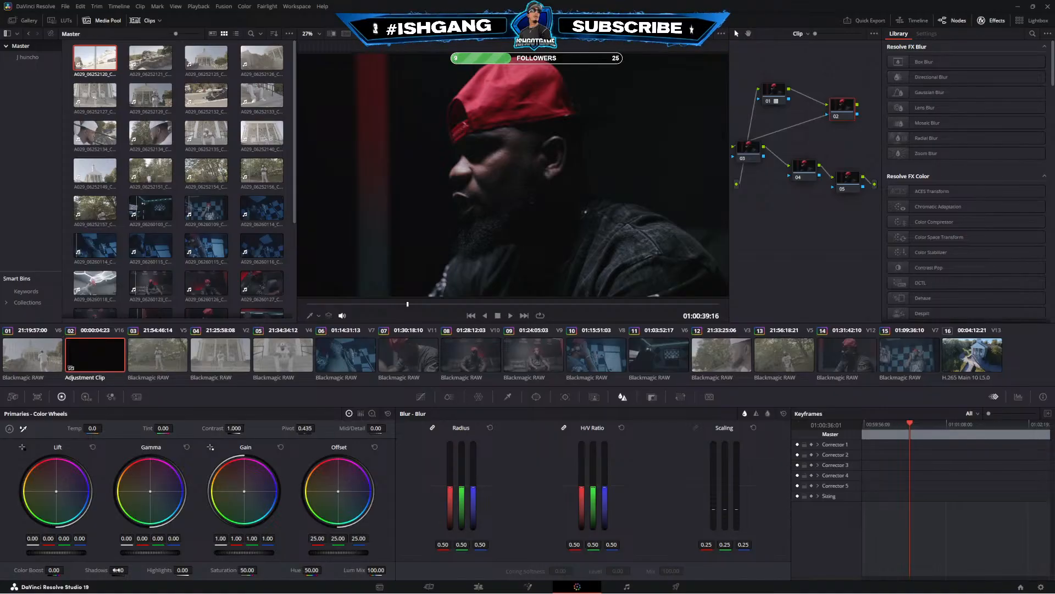
left_click_drag(130, 570, 134, 569)
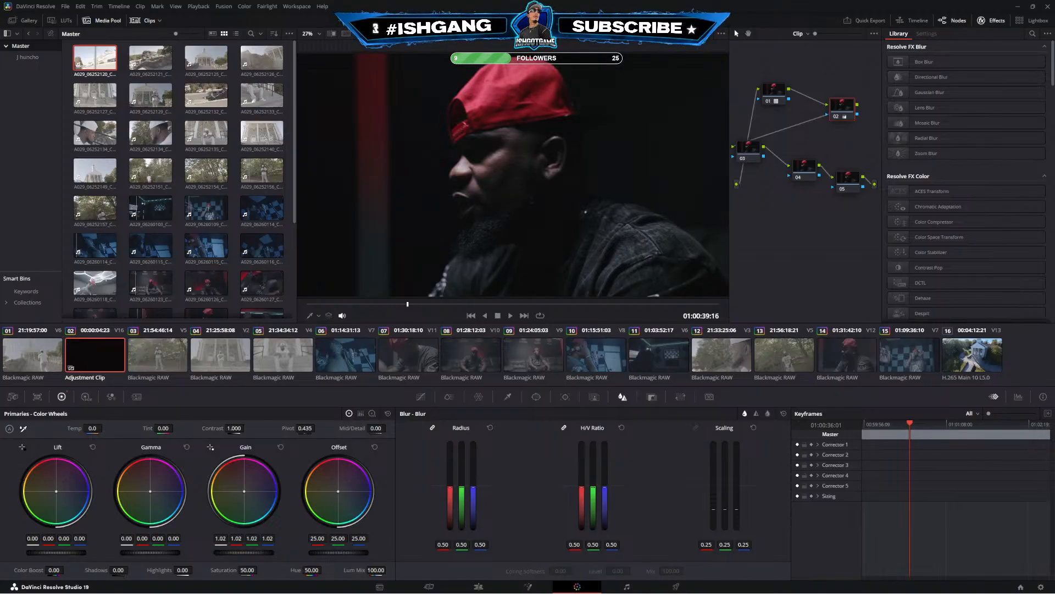
Move nodes 01 and 02 side by side above the other nodes, and open the Adjustment Clip on the Fusion page
left_click_drag(837, 105, 841, 86)
left_click_drag(773, 92, 774, 79)
left_click_drag(847, 90, 831, 72)
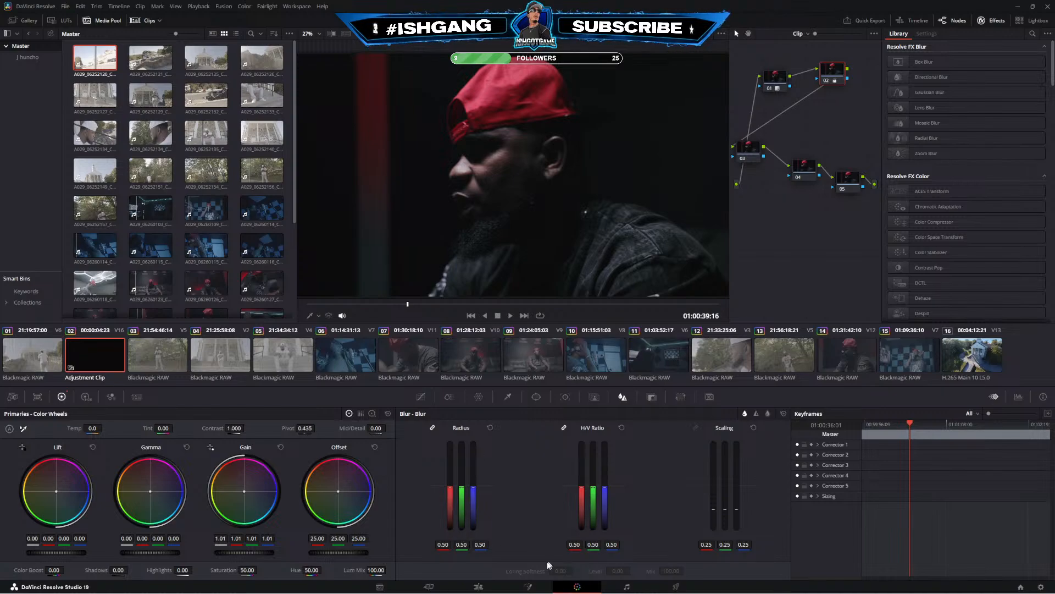
left_click(527, 586)
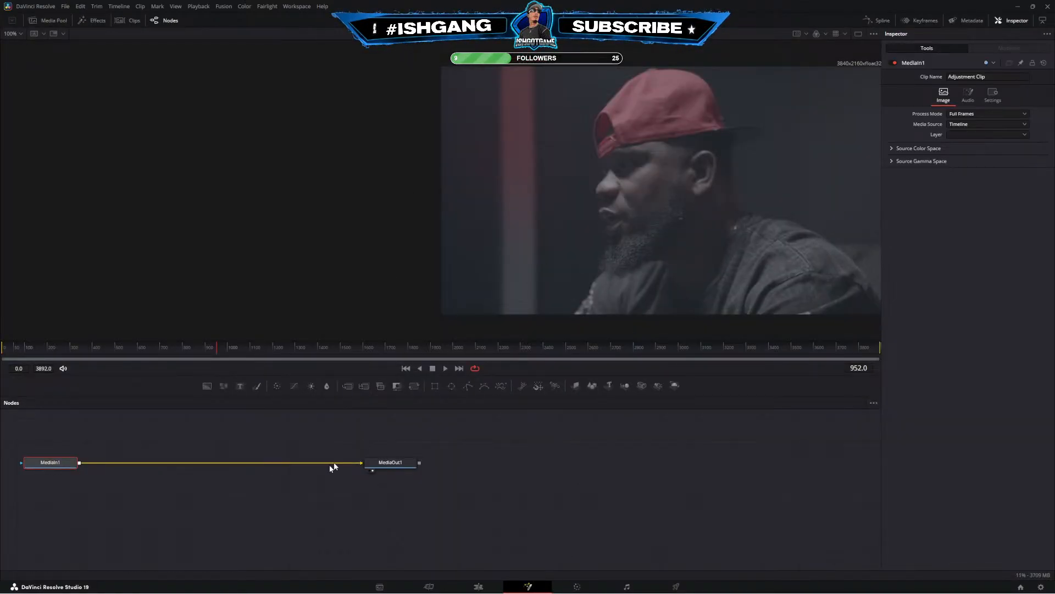
left_click_drag(70, 432, 619, 498)
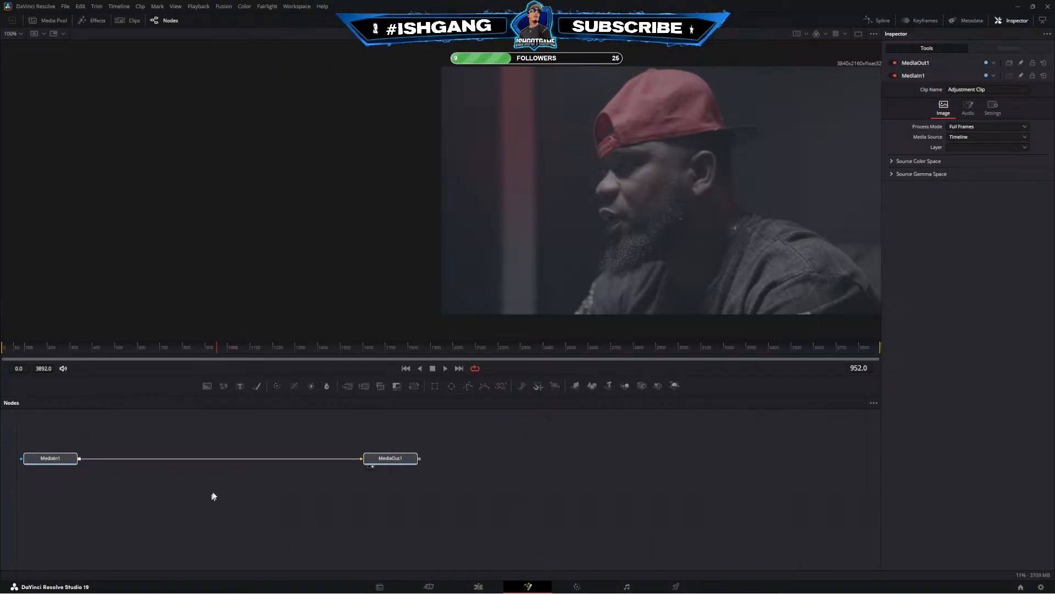
left_click_drag(8, 441, 472, 534)
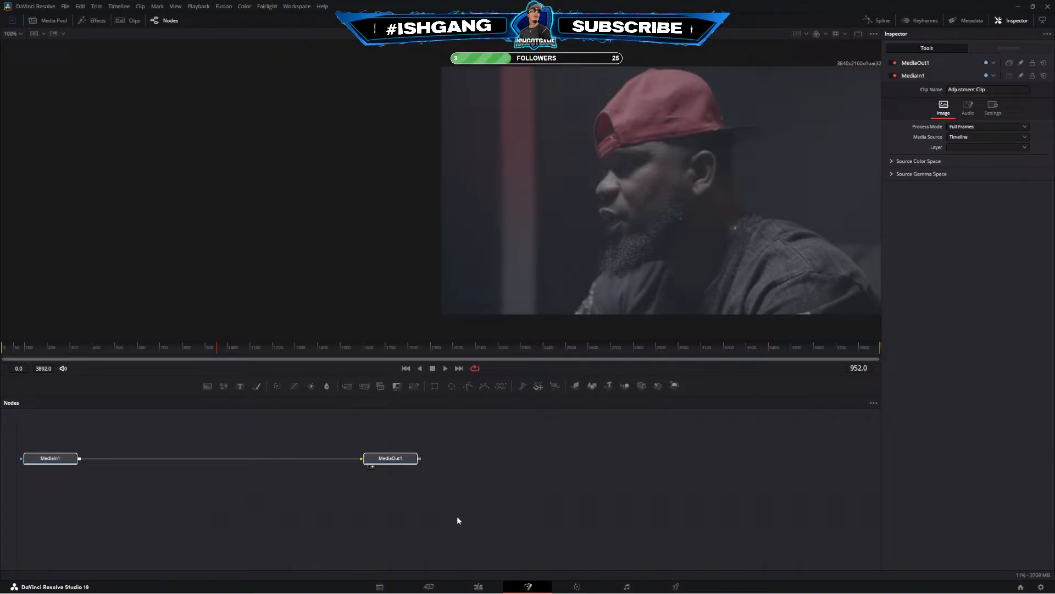
left_click(447, 506)
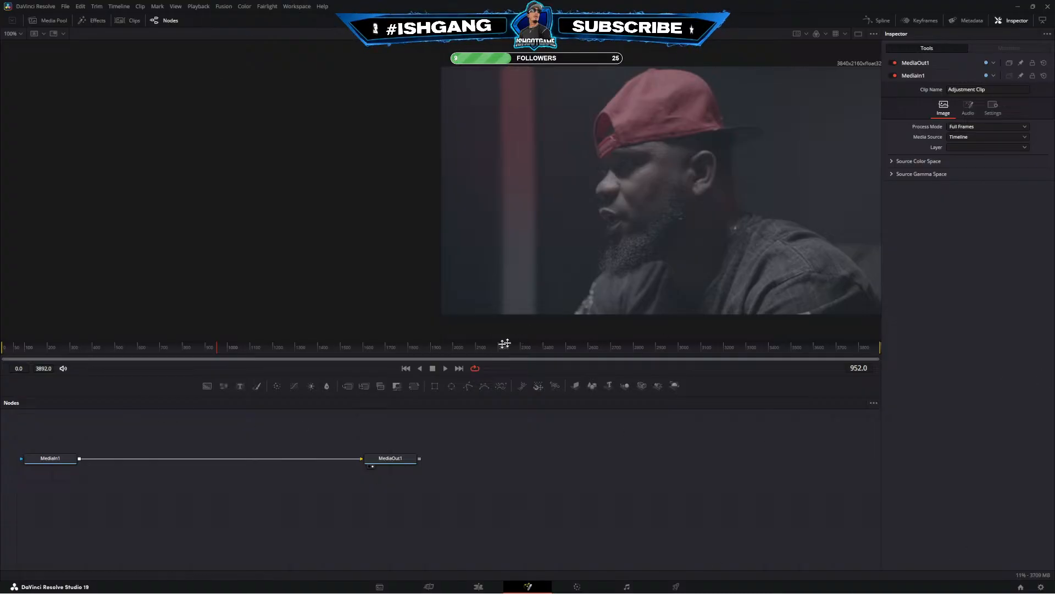
Return to the Edit page and play Timeline 2 from the start to review the opening shot
left_click(478, 586)
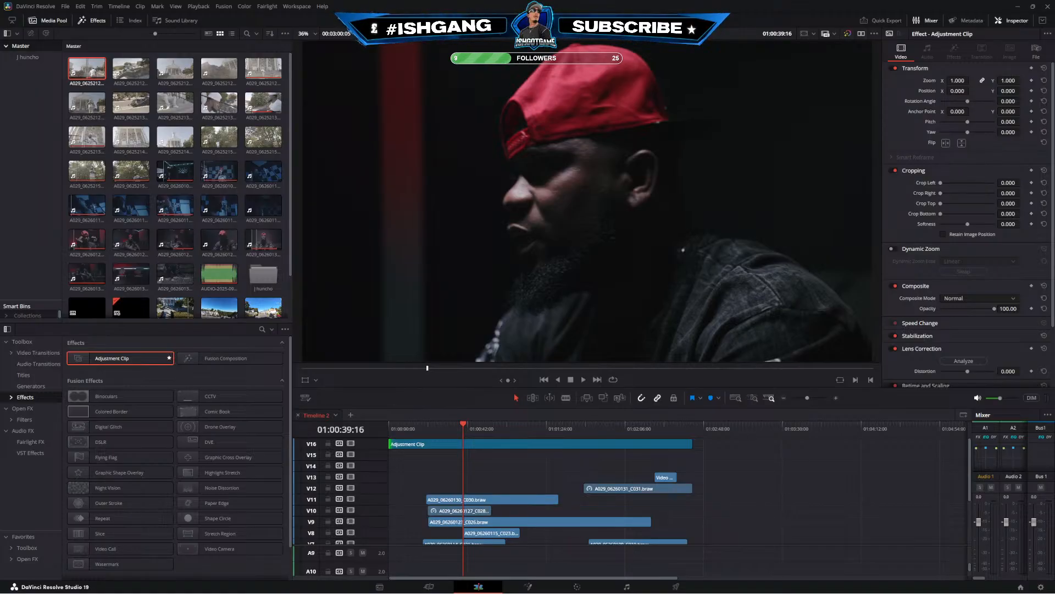
key("super+d")
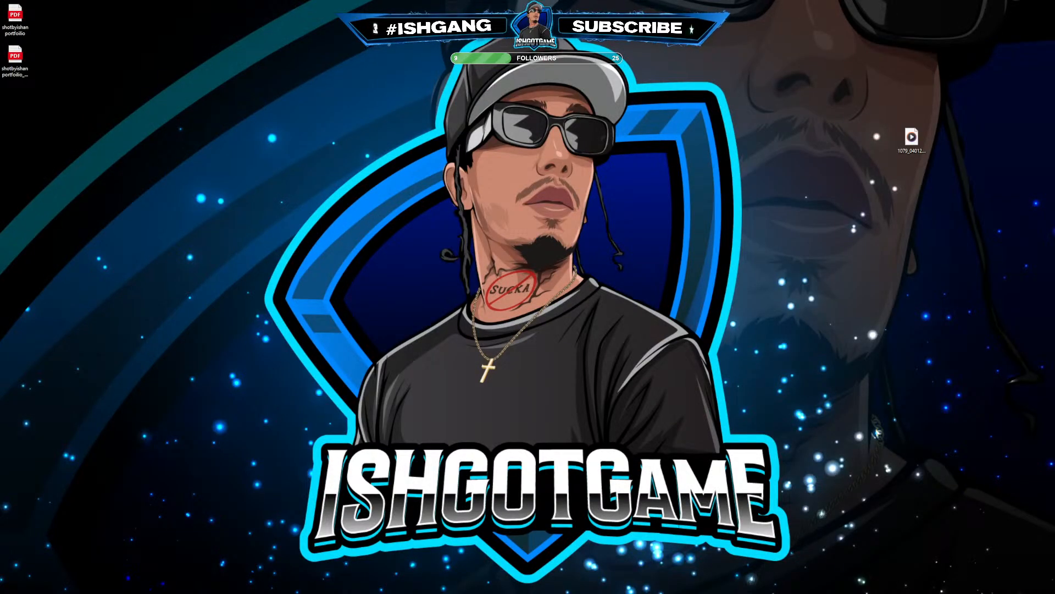
key("super+d")
key("Home")
key("space")
left_click(836, 398)
left_click(836, 398)
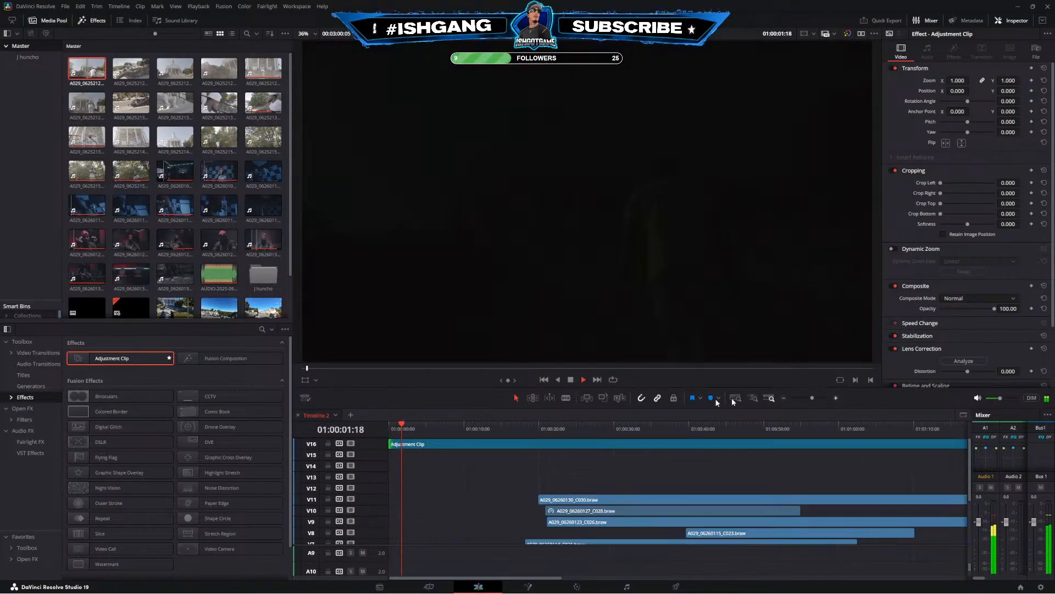
key("space")
left_click_drag(426, 426, 400, 426)
scroll(529, 456, "down", 3)
key("space")
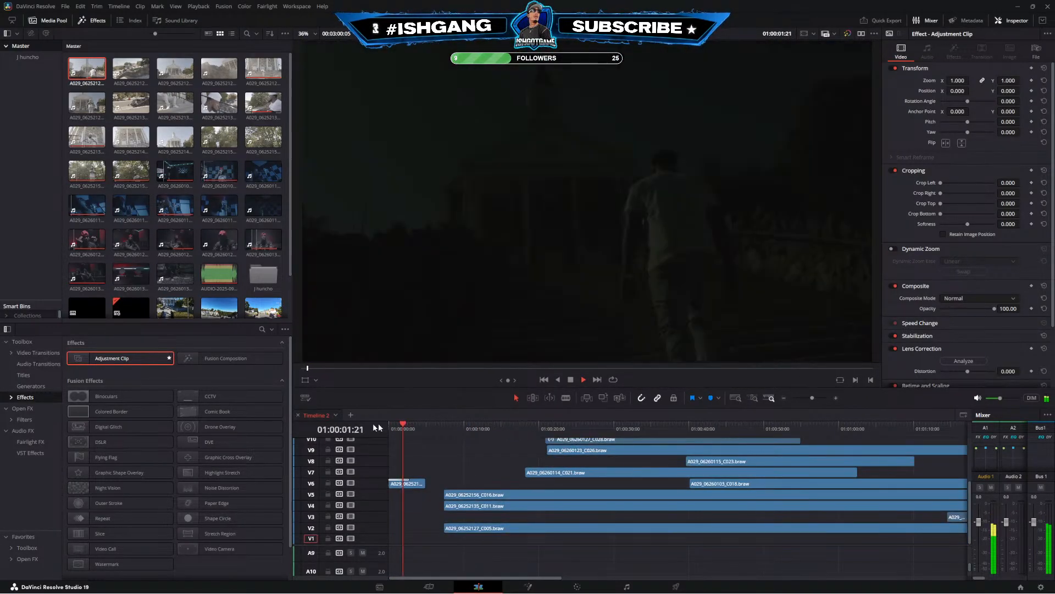
key("space")
Open the opening V6 clip A029_06252120_C001.braw on the Color page and lower its Camera Raw Exposure to -0.86 while viewing 01:00:04:06
left_click(417, 484)
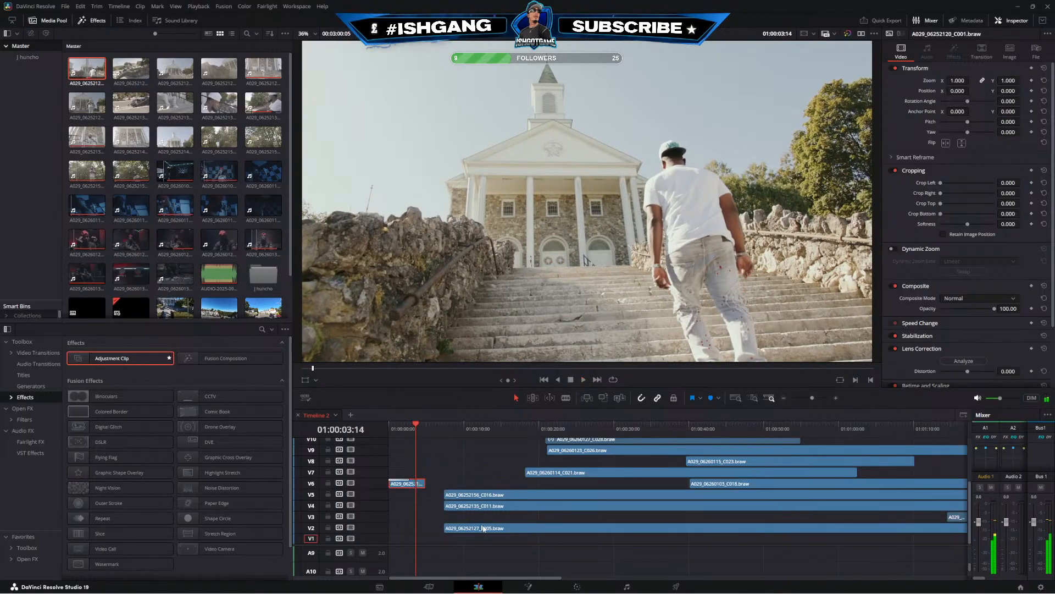
left_click(577, 587)
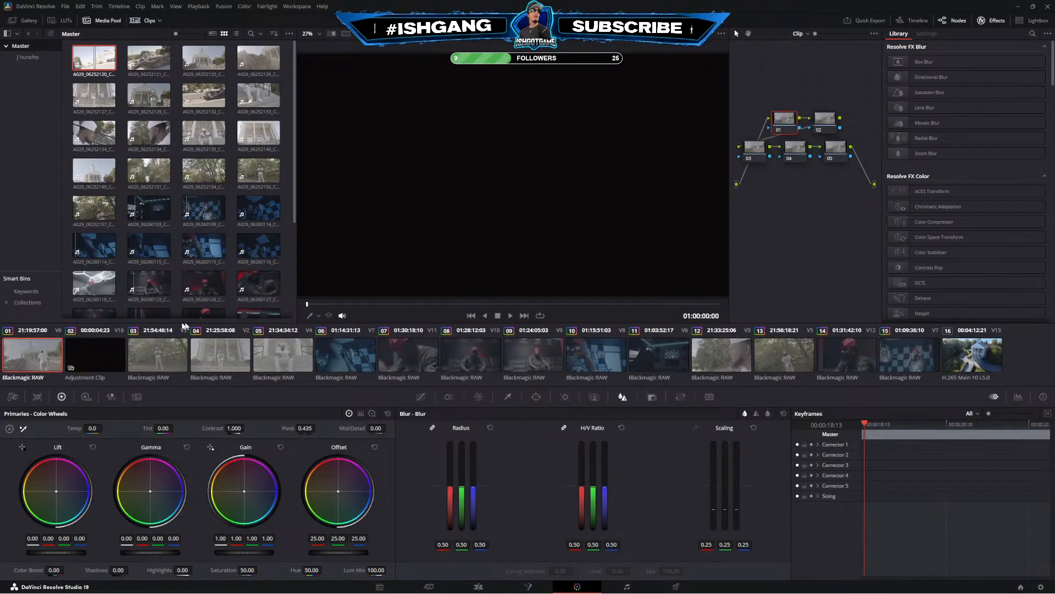
left_click_drag(426, 306, 664, 301)
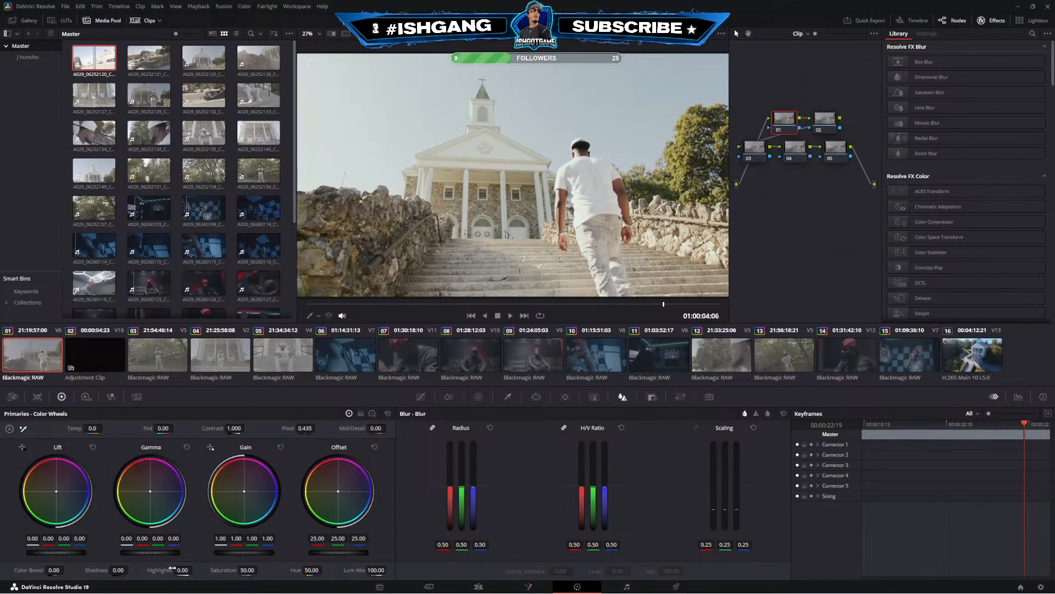
left_click(12, 397)
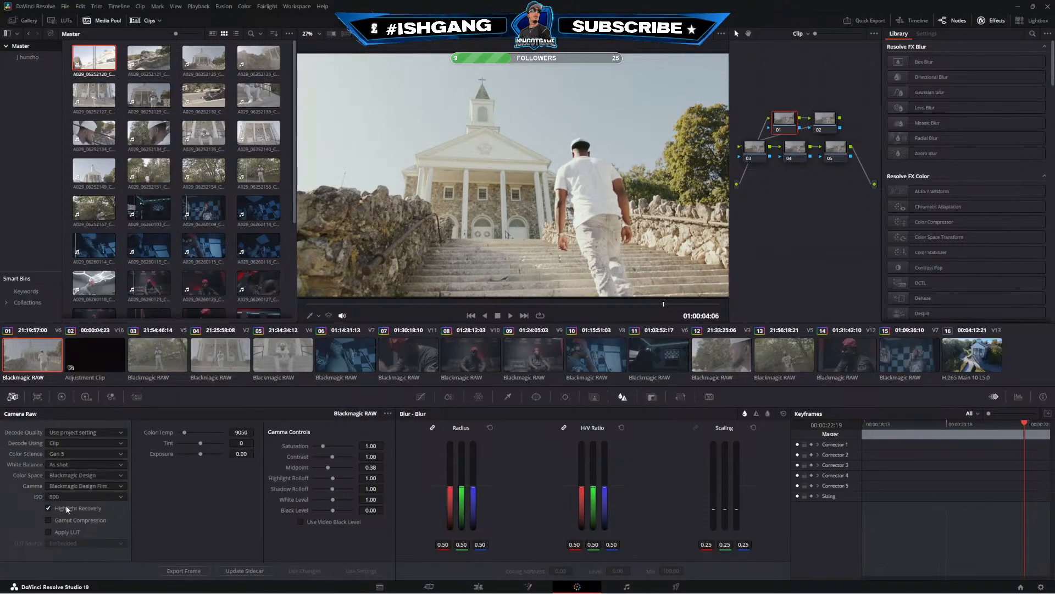
left_click_drag(238, 454, 216, 454)
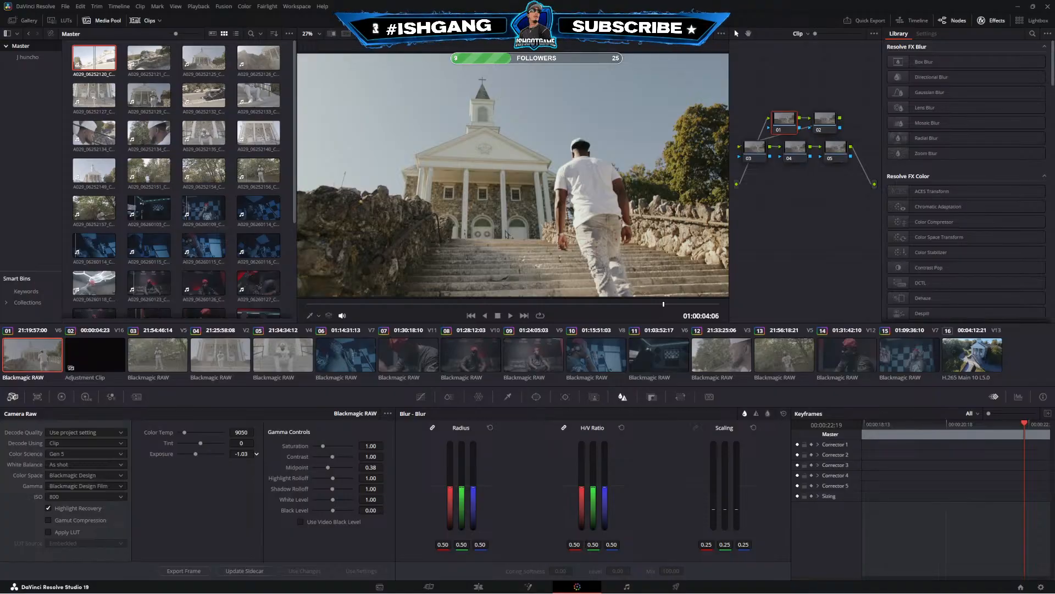
left_click(822, 117)
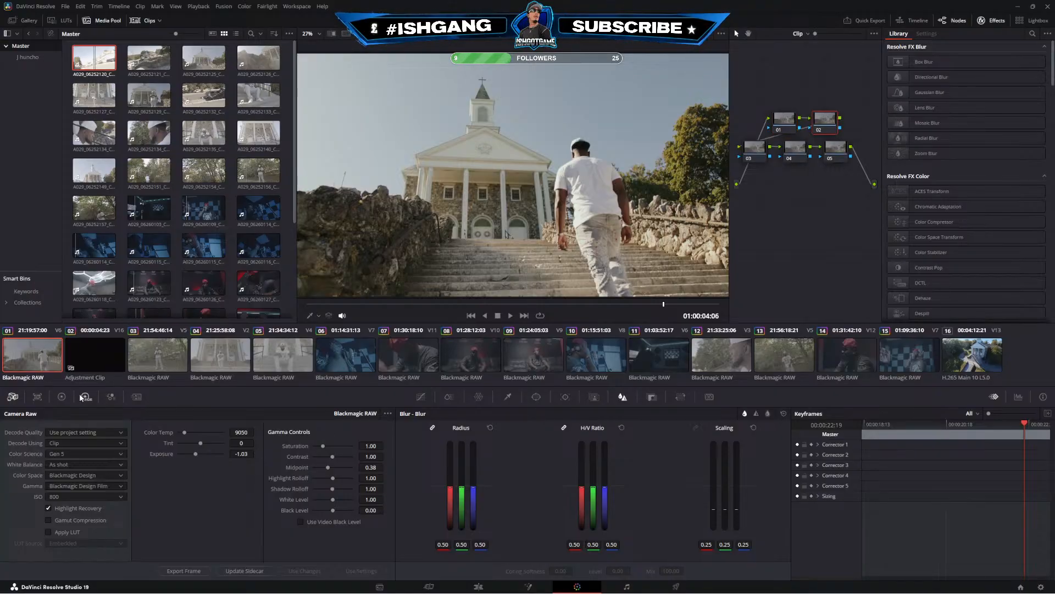
left_click(782, 128)
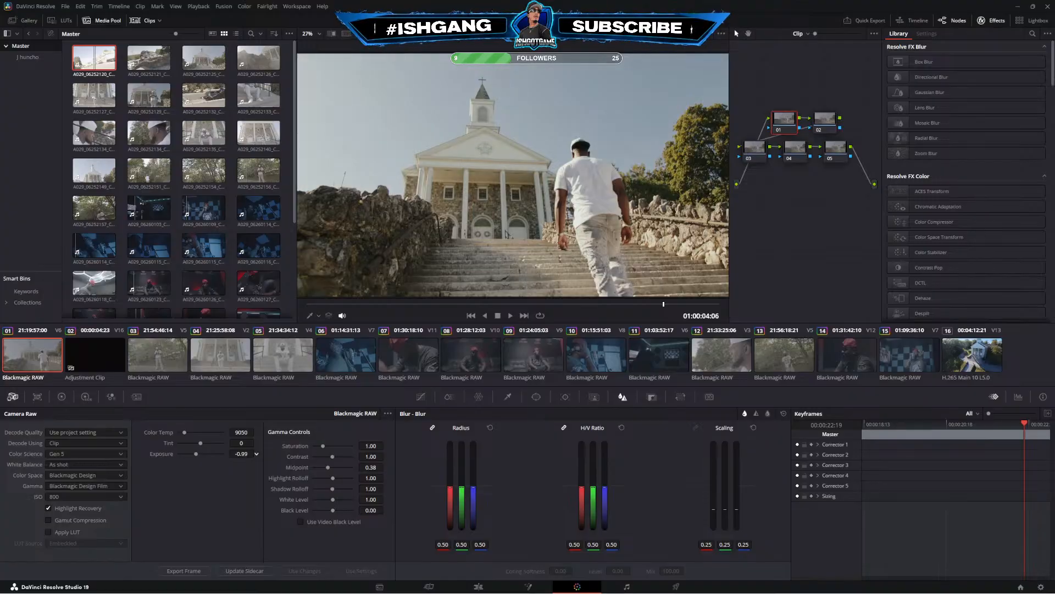
left_click(826, 124)
Set the opening clip's Camera Raw Color Temp to 11055 and Exposure to -0.76, and select node 03
left_click_drag(245, 432, 241, 432)
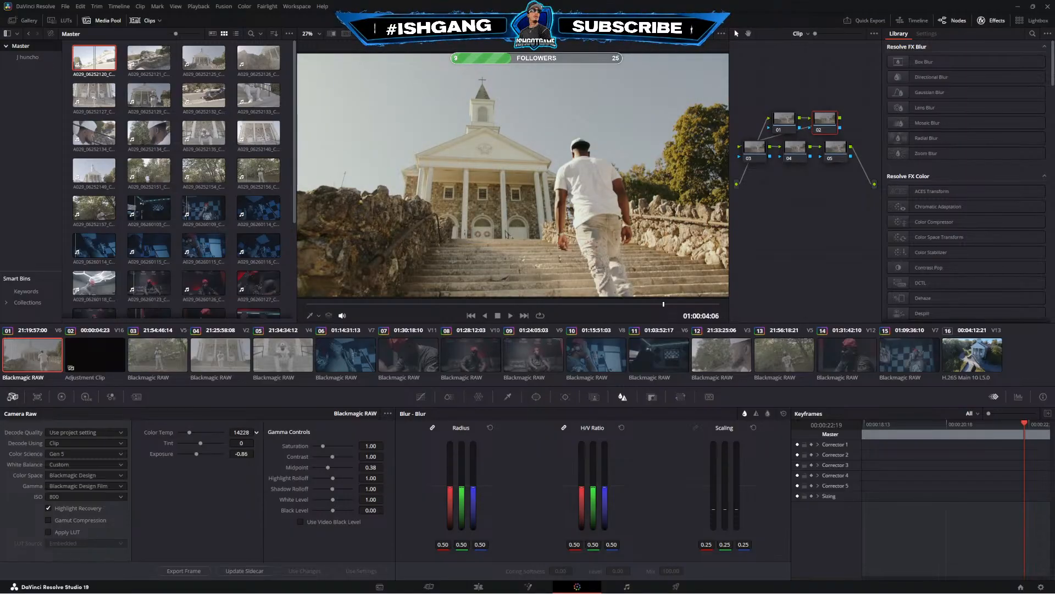
left_click_drag(241, 432, 235, 433)
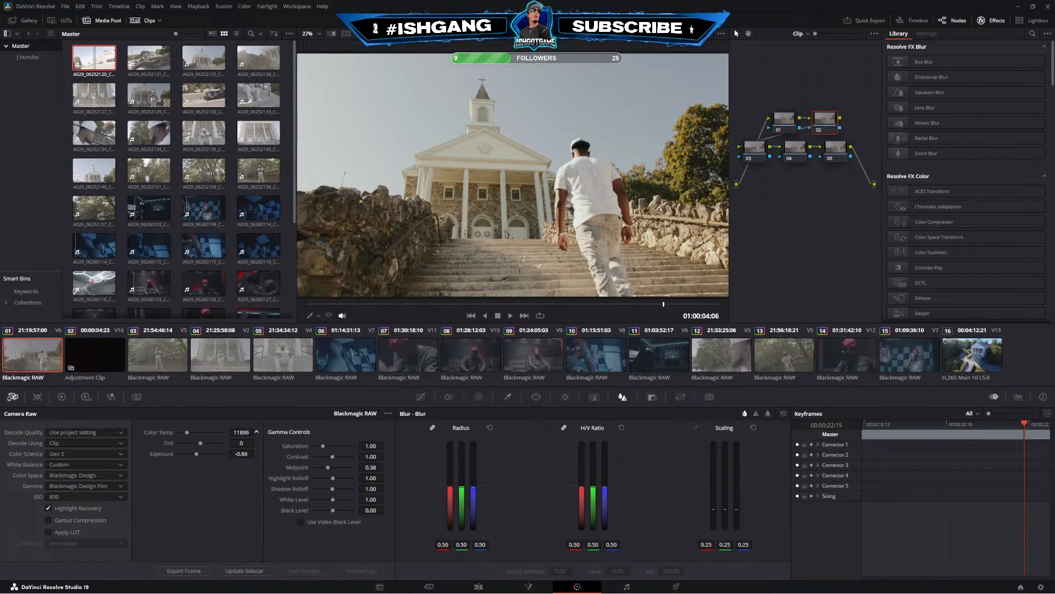
left_click_drag(242, 432, 261, 432)
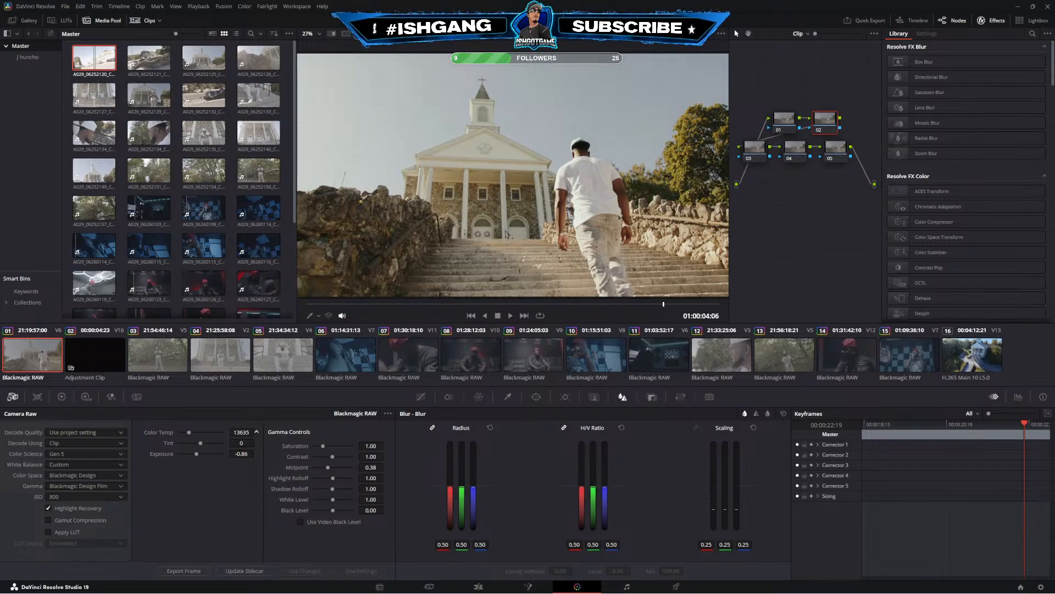
left_click_drag(256, 432, 189, 432)
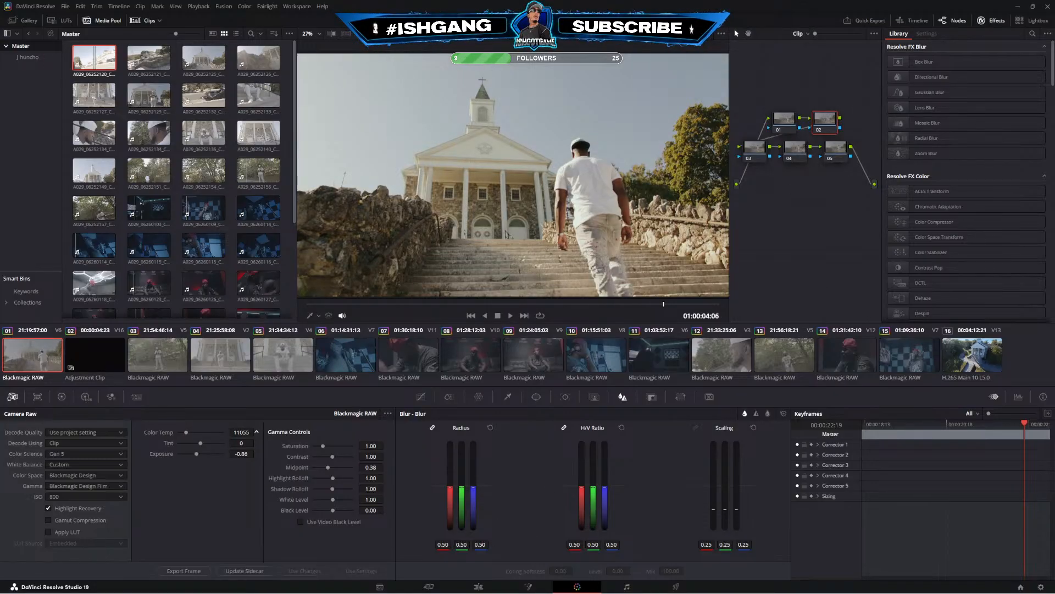
left_click(758, 154)
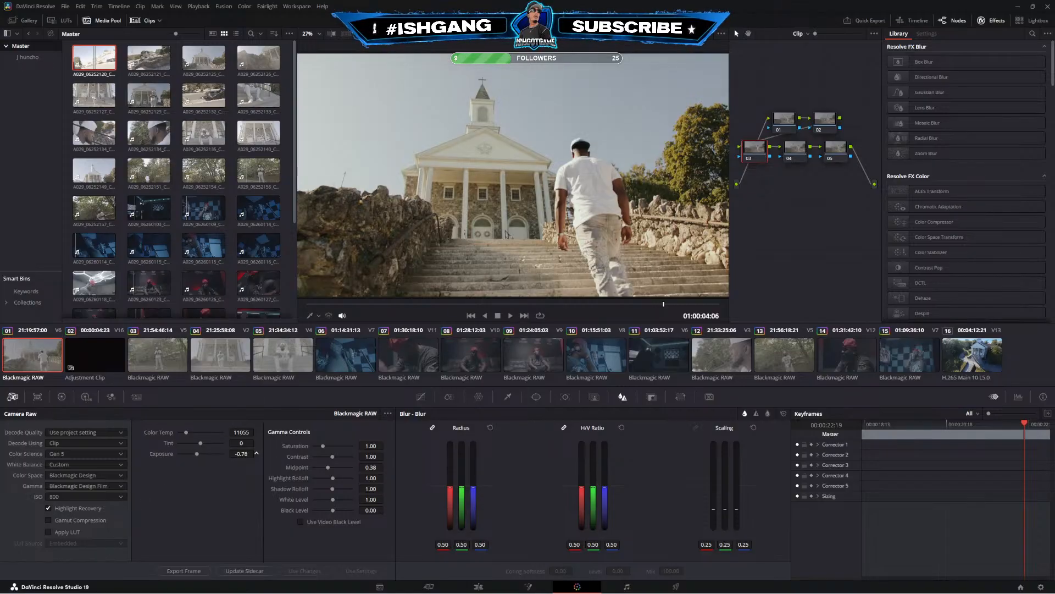
Go back to the Edit page and play the timeline from the start through the church shot into the park shot
left_click(478, 586)
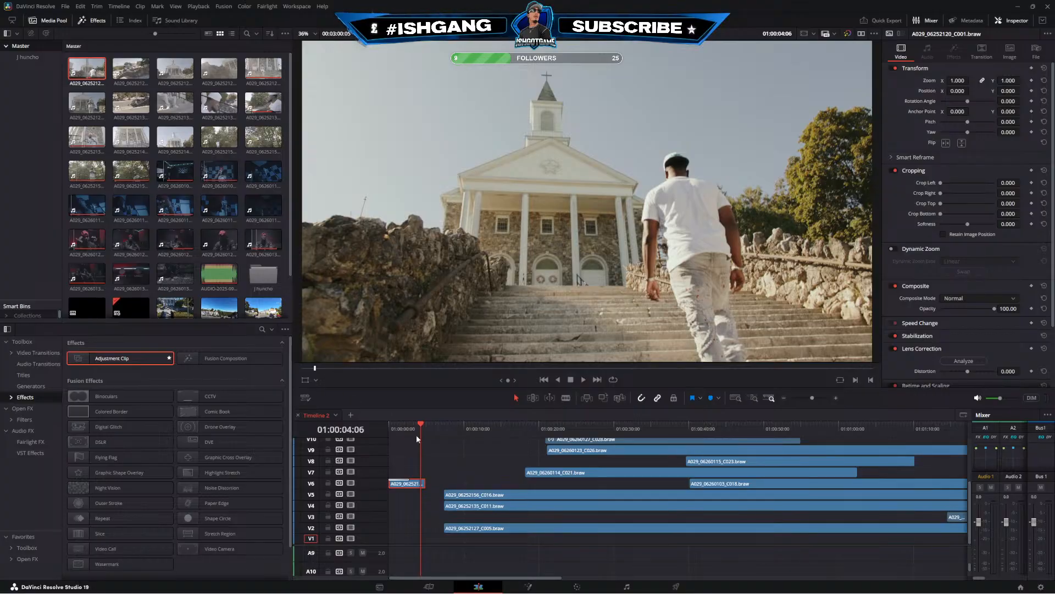
left_click_drag(417, 429, 390, 426)
key("space")
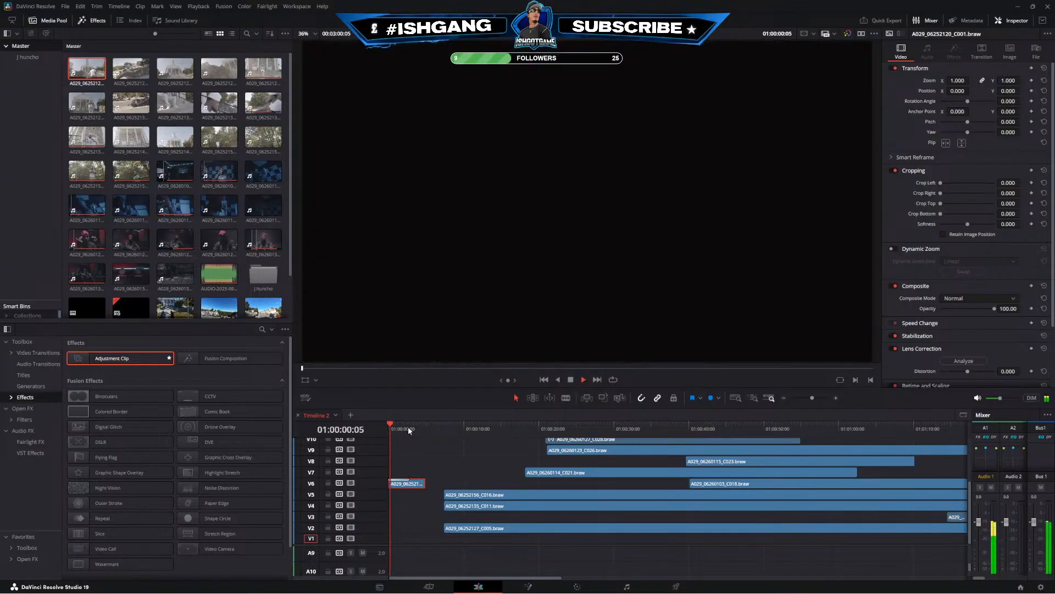
left_click(836, 398)
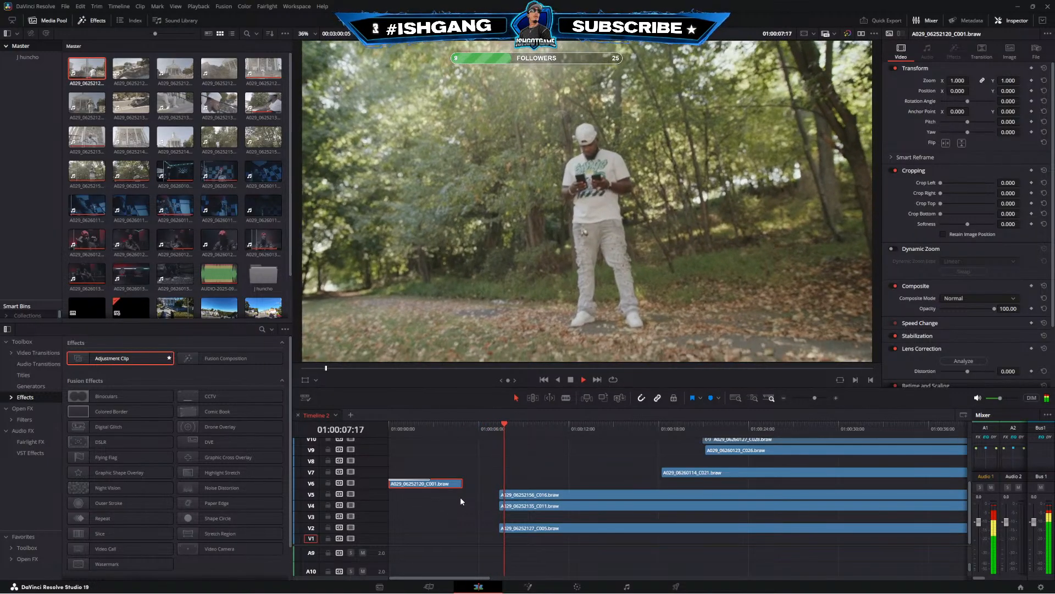
key("space")
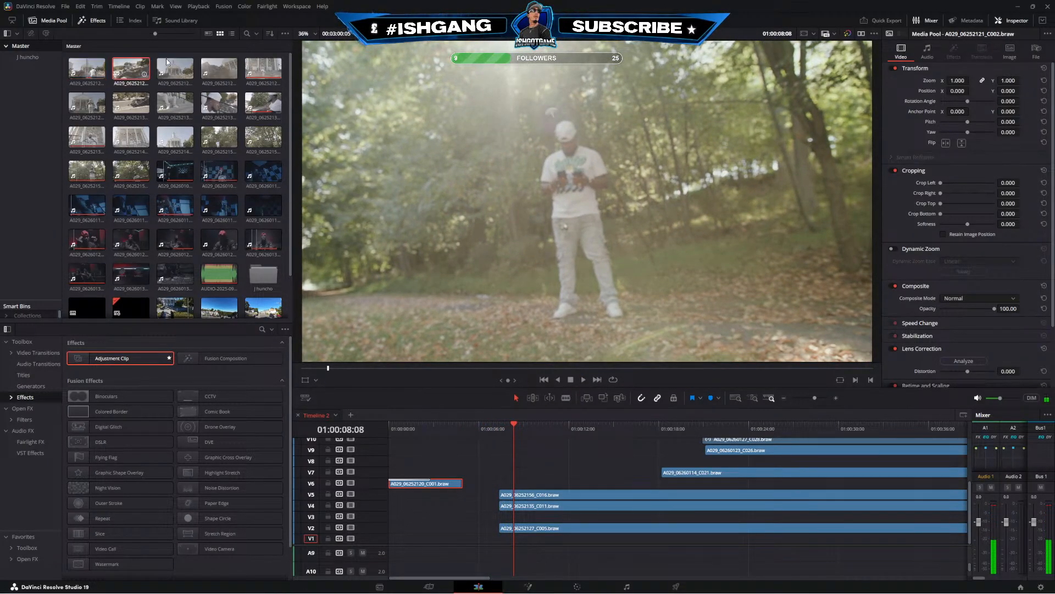
Mark a short section of the church-steps clip A029_06252125_C003.braw and place it on track V12 past 01:00:30:00
double_click(174, 68)
left_click_drag(462, 370, 451, 370)
key("i")
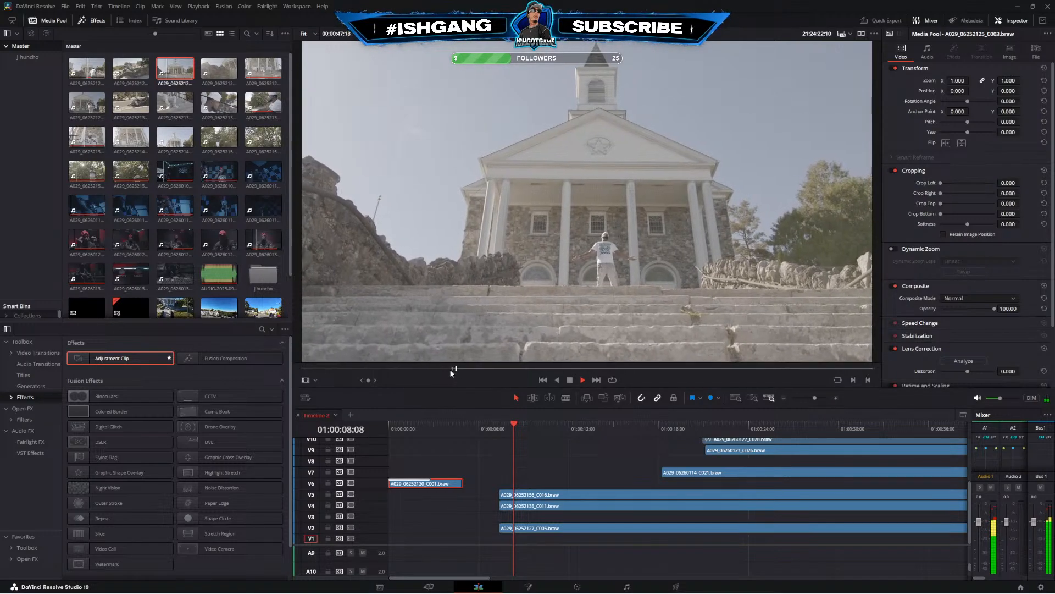
key("o")
key("space")
left_click_drag(576, 353, 874, 453)
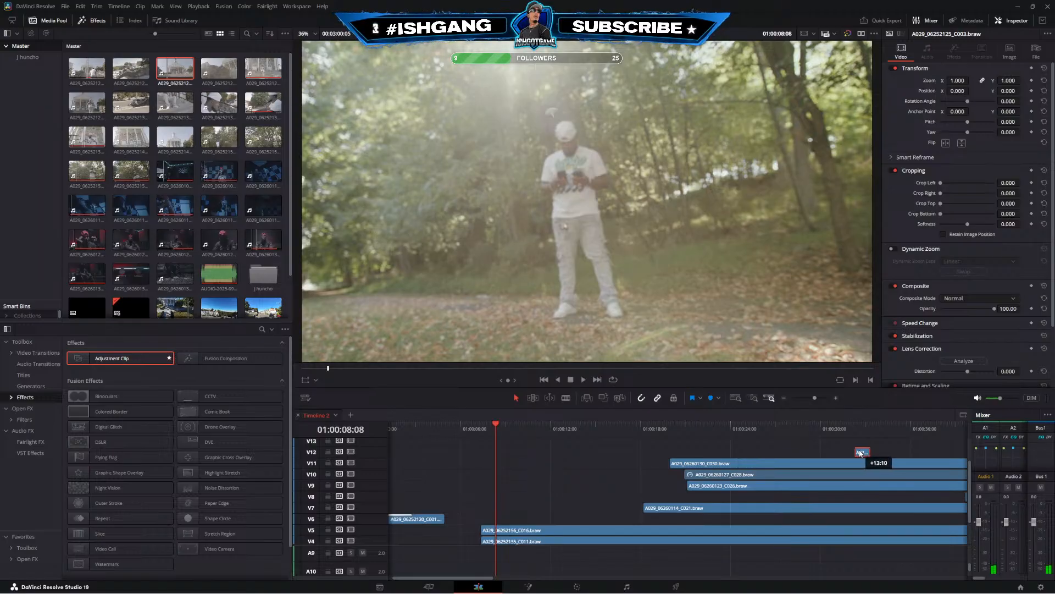
Preview the outdoor clips and add a marked section of A029_06252154_C015.braw to V7, aligned with the start of the V5 clip
left_click(170, 141)
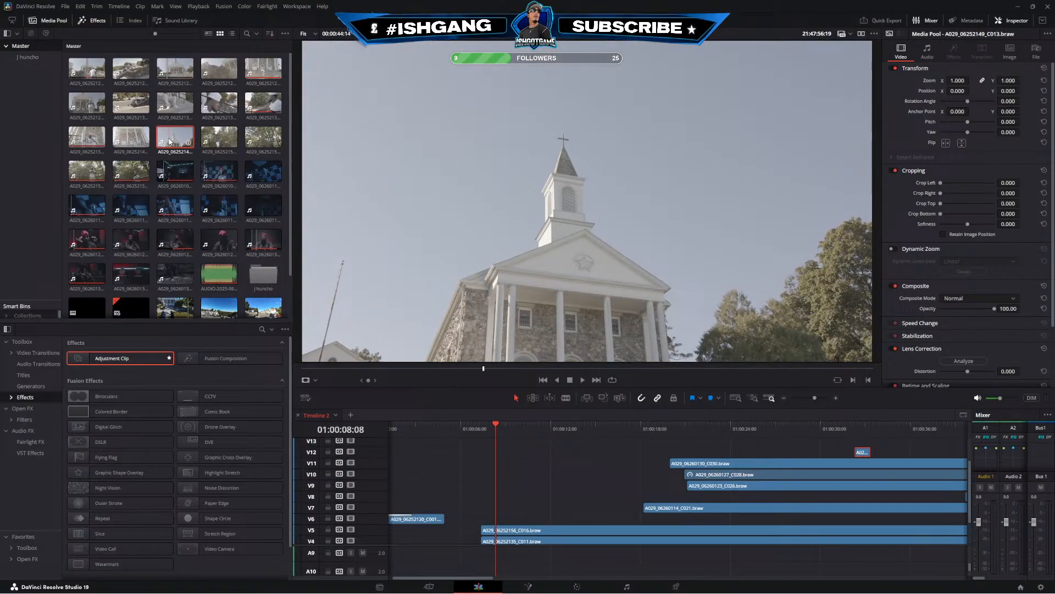
left_click(254, 134)
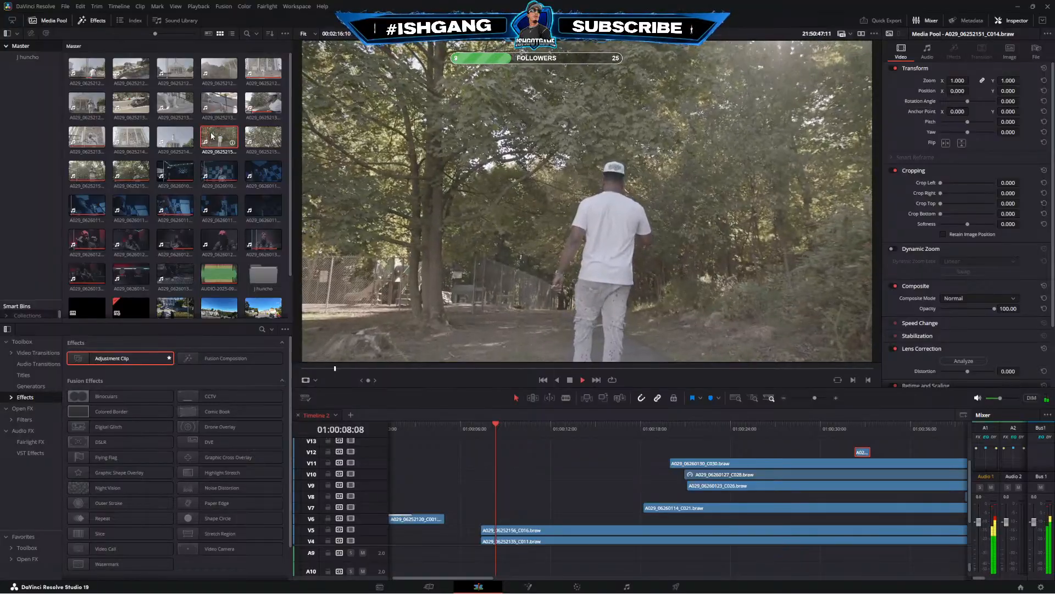
left_click_drag(387, 368, 750, 367)
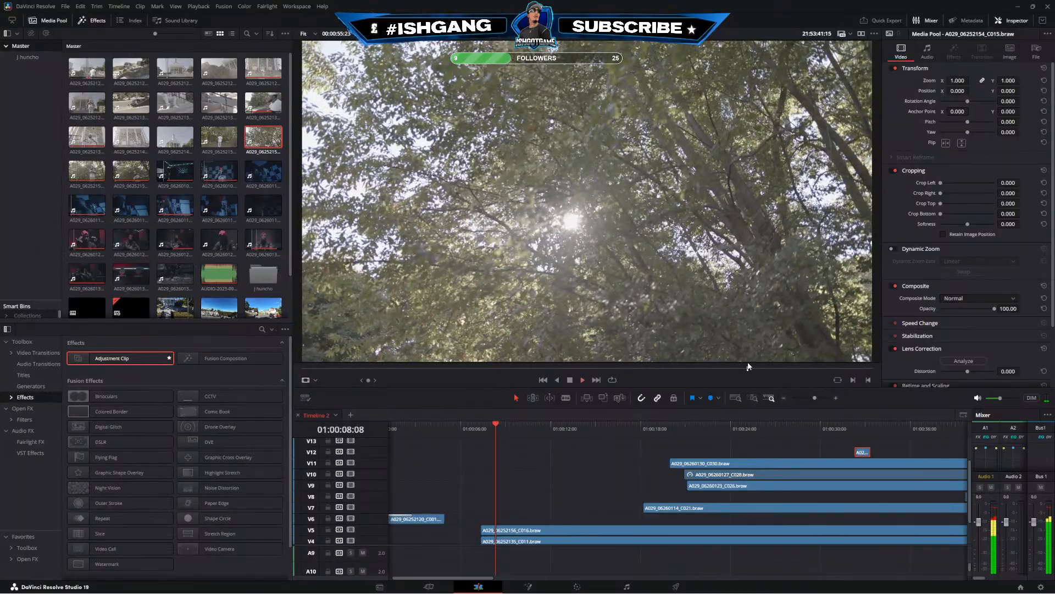
key("space")
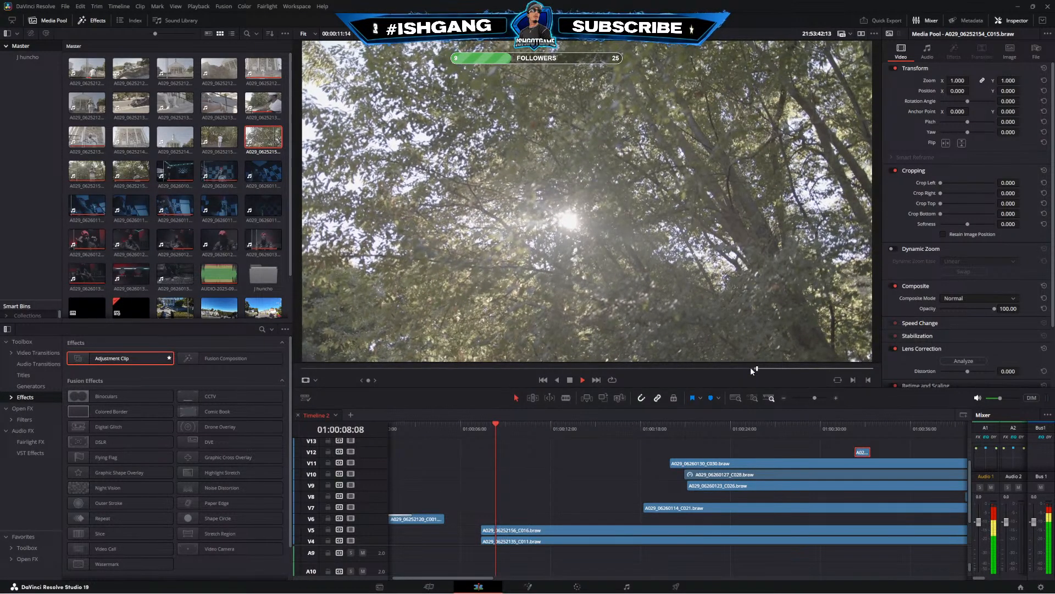
key("o")
key("space")
left_click_drag(576, 353, 503, 509)
Play back the sunlit tree shot and trim the end of its V7 clip to less than half the clip's length
left_click(463, 428)
key("space")
left_click(467, 428)
key("space")
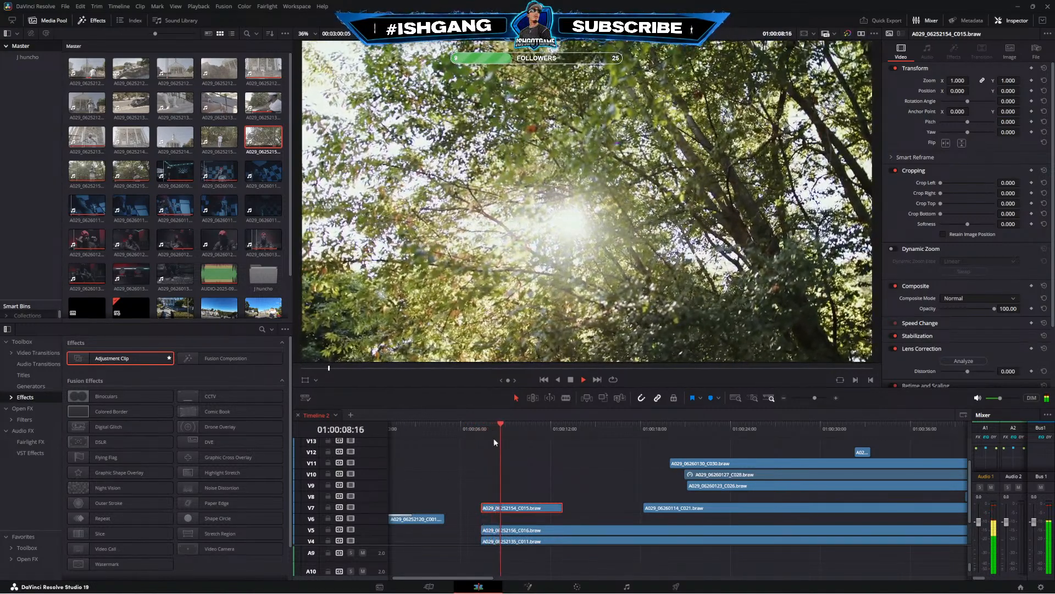
left_click_drag(561, 507, 513, 508)
left_click(496, 428)
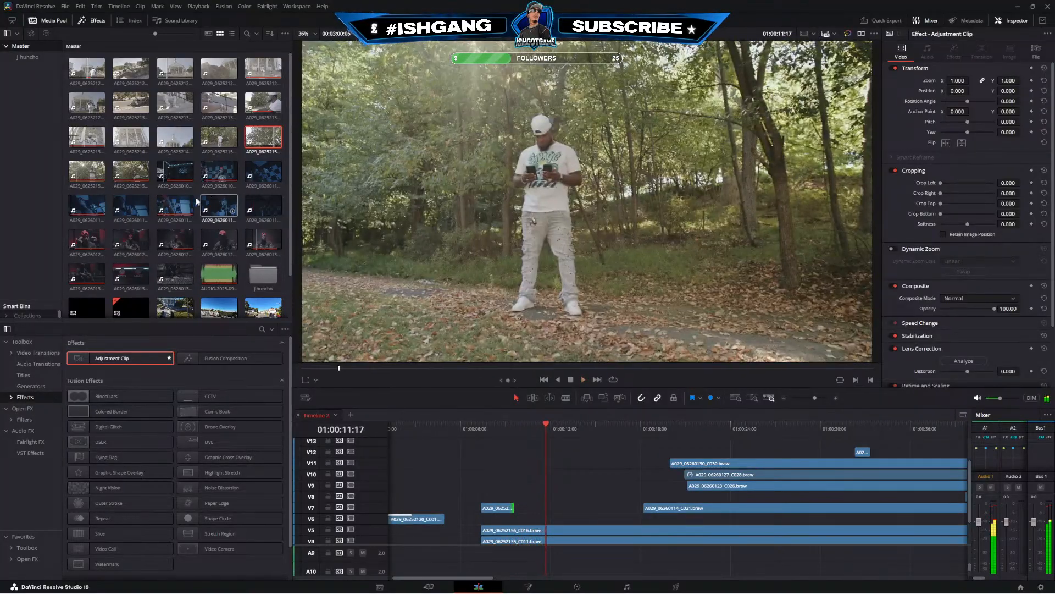
Add a marked section of A029_06260127_C028.braw to V8 right after the tree clip and play back the cut
left_click(170, 244)
left_click_drag(431, 369, 372, 373)
key("space")
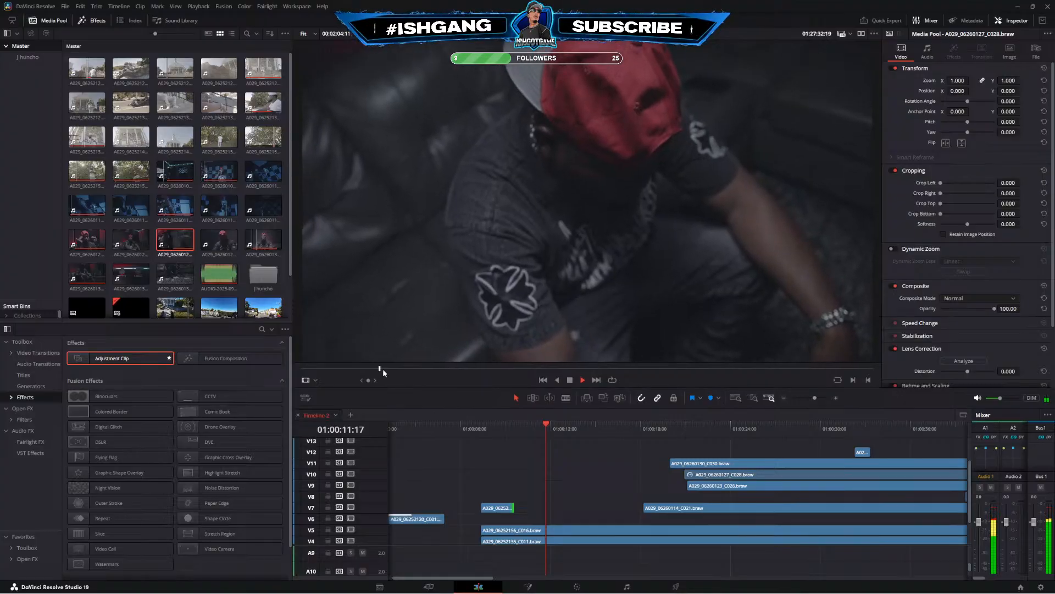
key("space")
key("o")
mouse_move(569, 350)
left_click_drag(574, 354, 518, 496)
left_click(494, 428)
key("space")
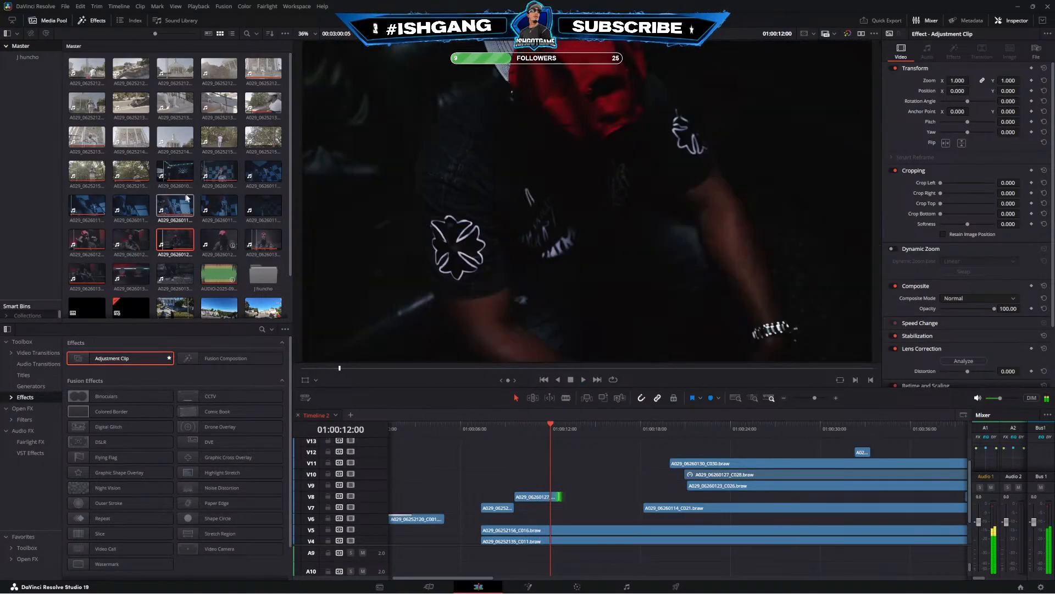
Mark a short section of A029_06260116_C024.braw and place it on V7 directly after the V8 clip ends
left_click(219, 204)
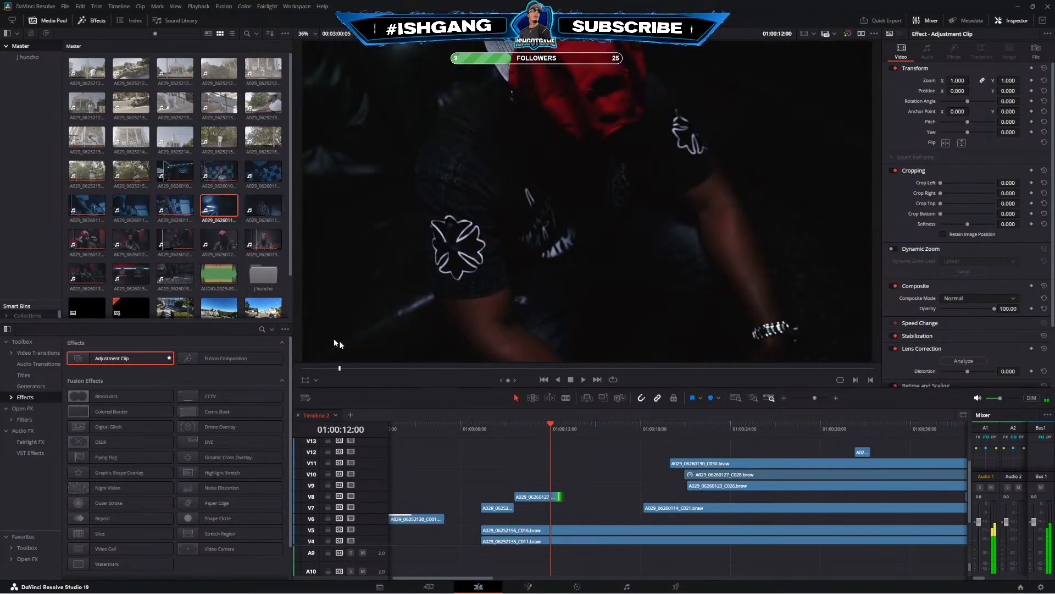
key("space")
left_click_drag(348, 369, 598, 376)
key("i")
key("space")
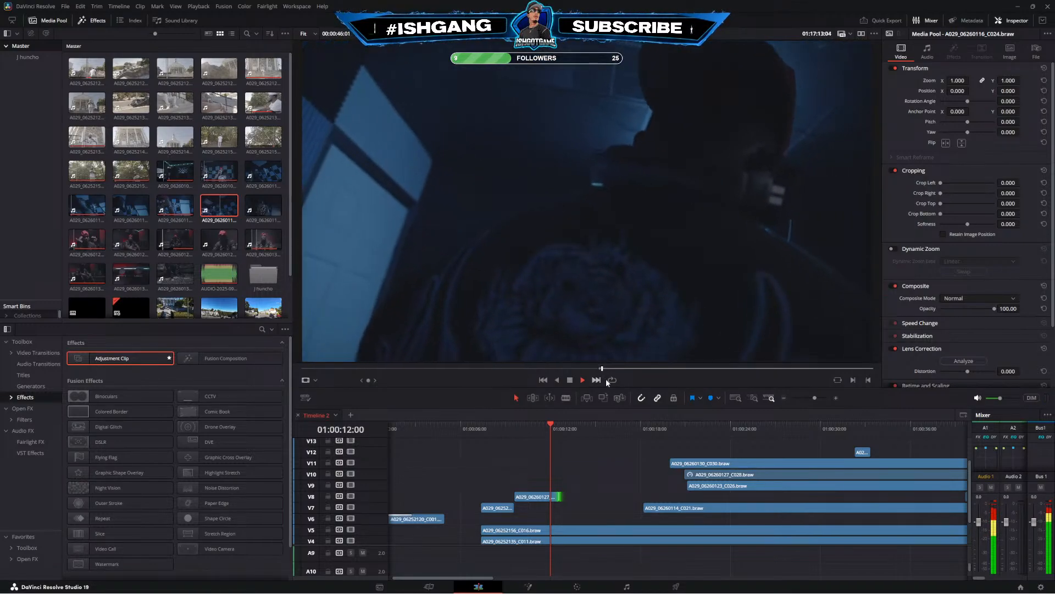
key("o")
key("space")
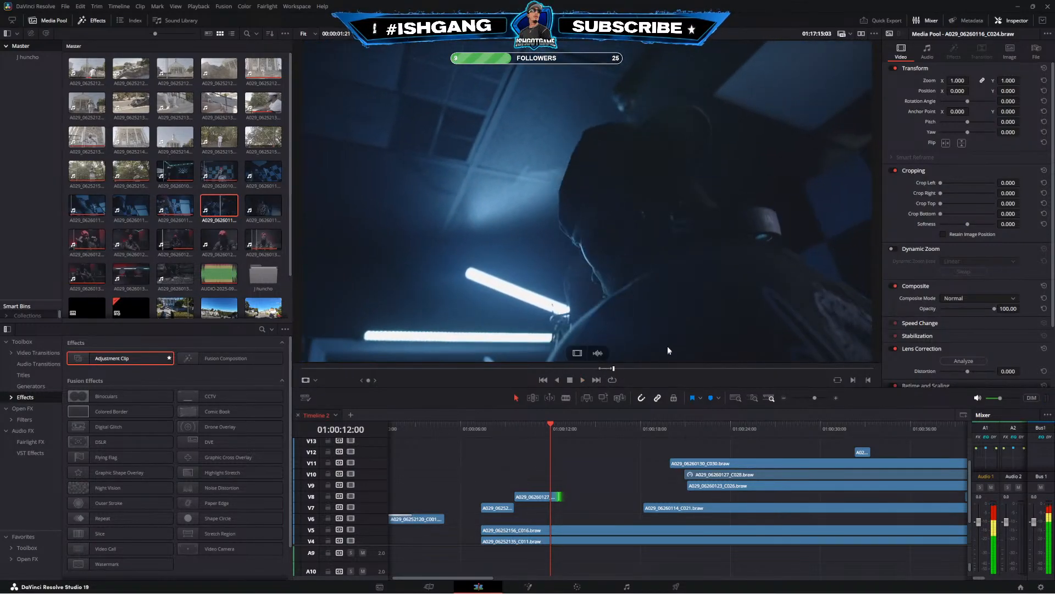
left_click_drag(577, 353, 560, 508)
Play back the cut, extend the new V7 clip to about 01:00:15:12, and lengthen the tree clip's end under the V8 clip
left_click(528, 425)
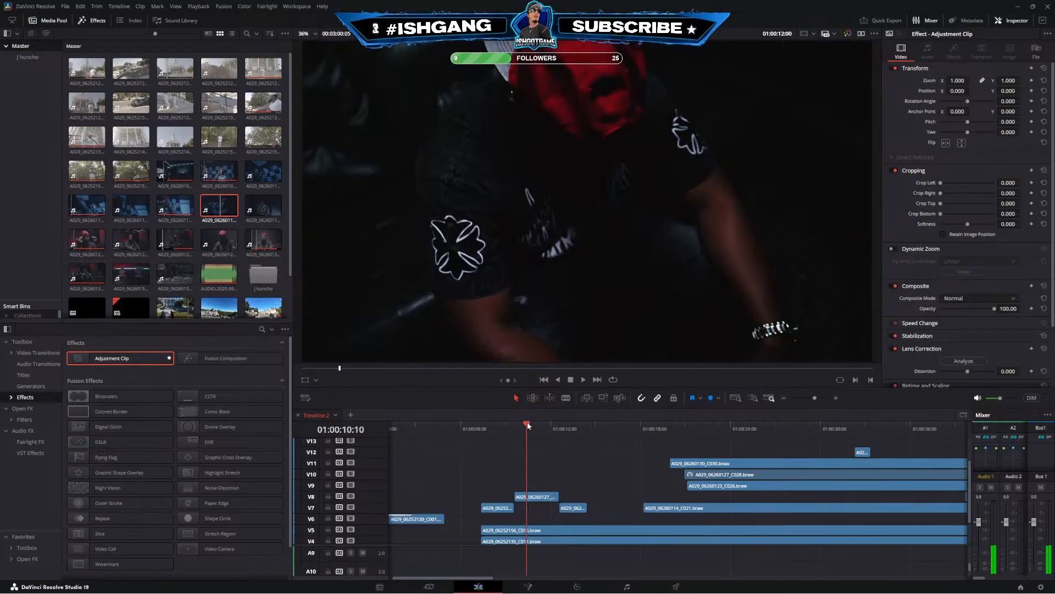
key("space")
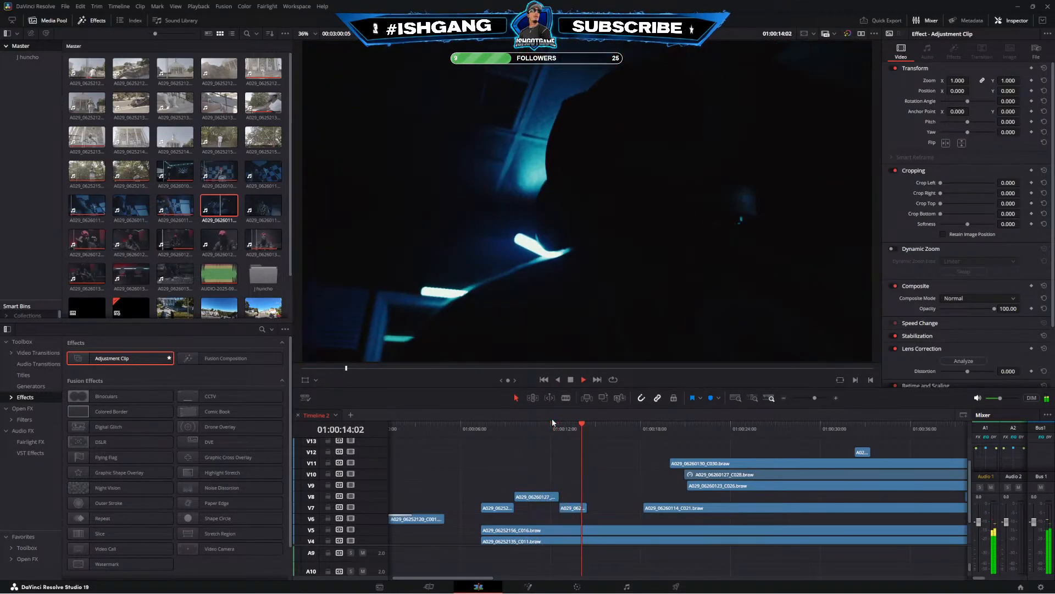
left_click(580, 508)
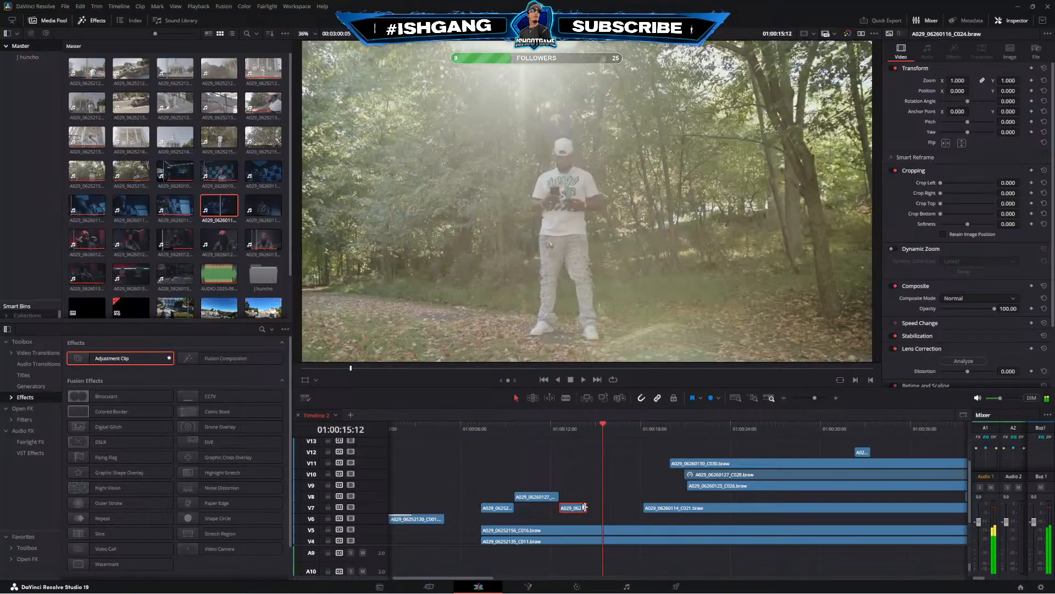
left_click(579, 443)
left_click(542, 428)
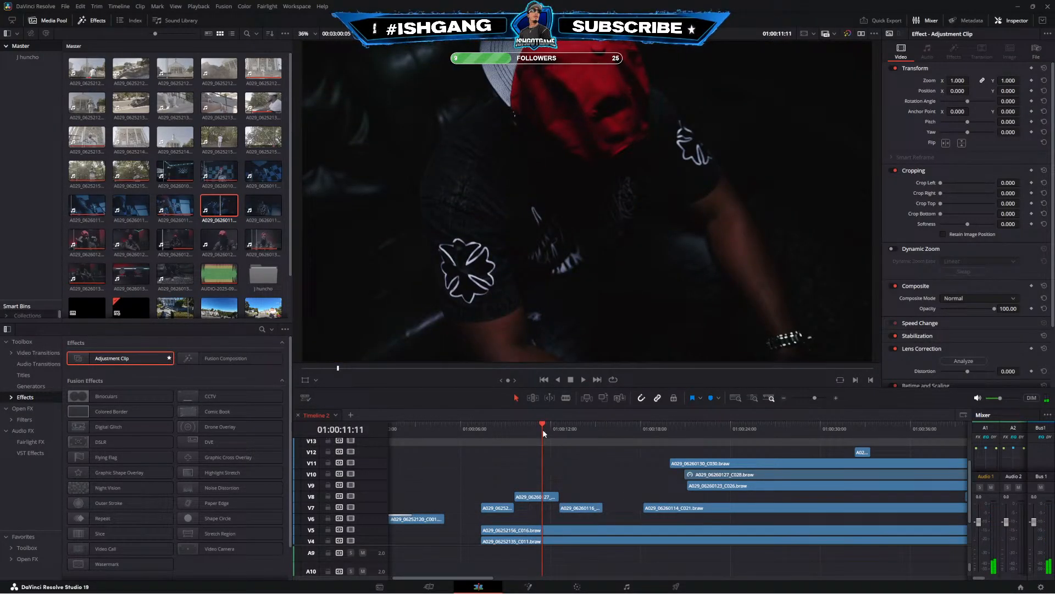
left_click_drag(513, 506, 521, 503)
mouse_move(544, 429)
left_mouse_down()
mouse_move(578, 433)
mouse_move(559, 430)
left_mouse_up()
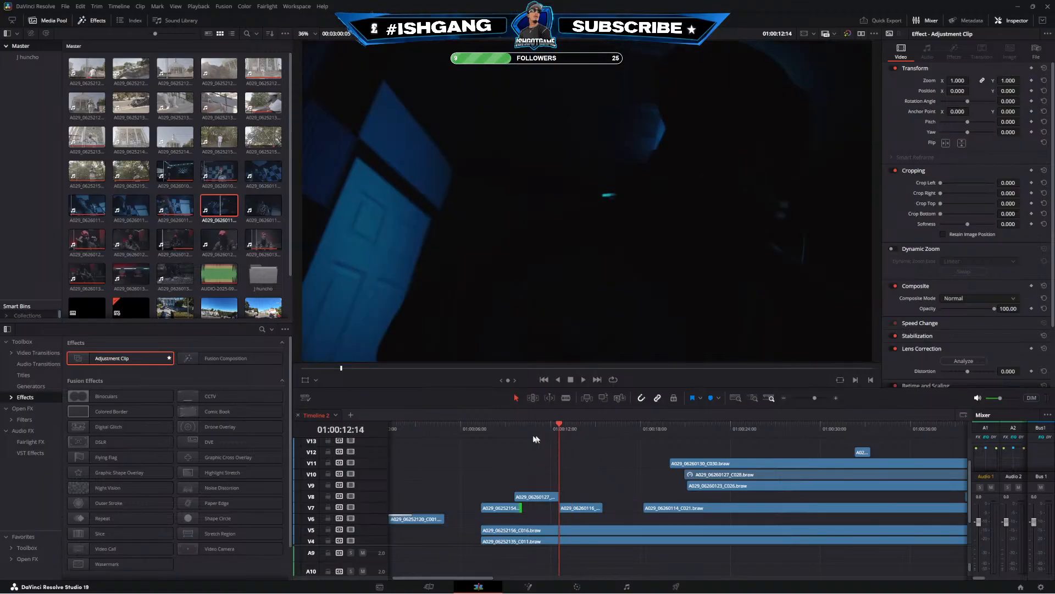
Add a Cross Dissolve to the start and the end of the V8 clip and review the transition
left_click(39, 353)
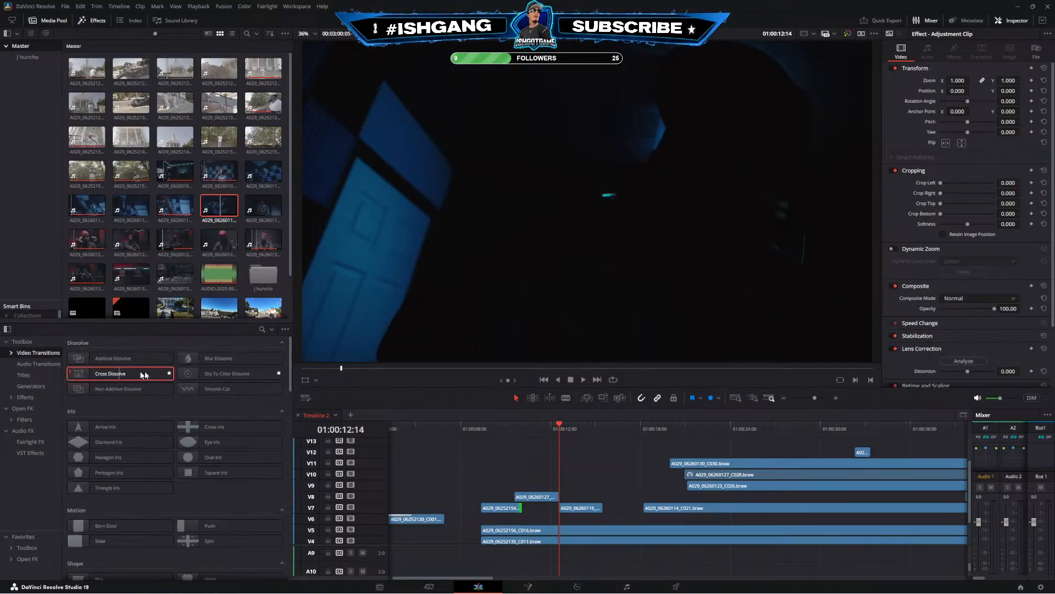
left_click_drag(144, 372, 516, 496)
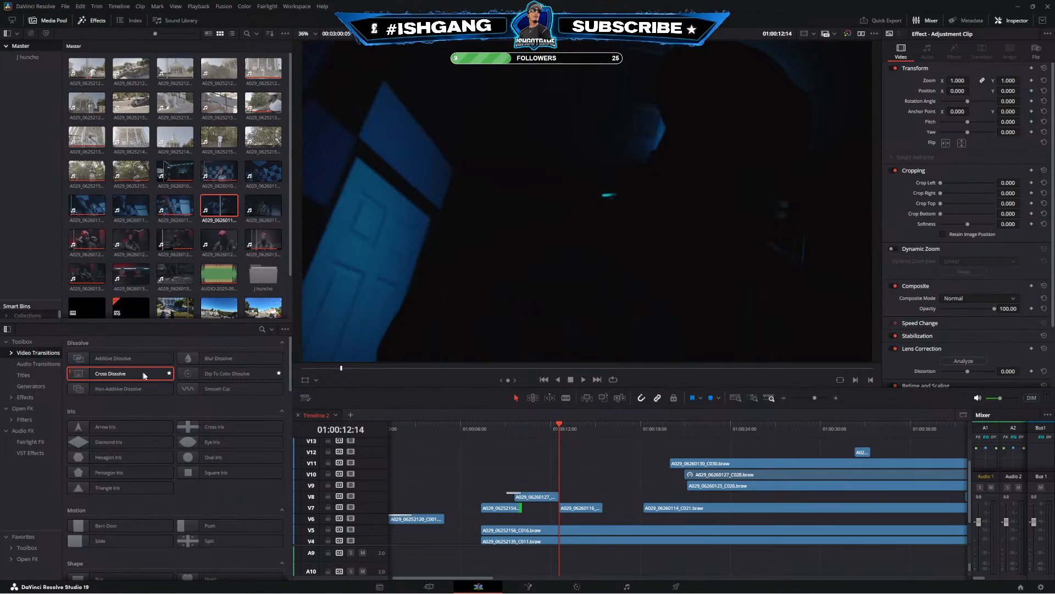
left_click_drag(143, 376, 560, 497)
left_click(566, 434)
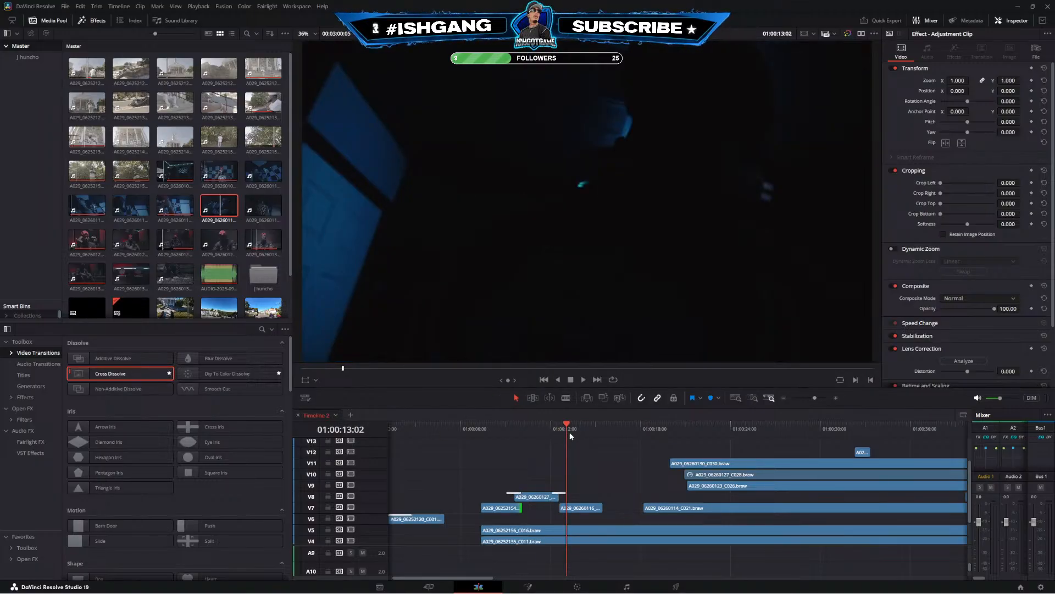
key("space")
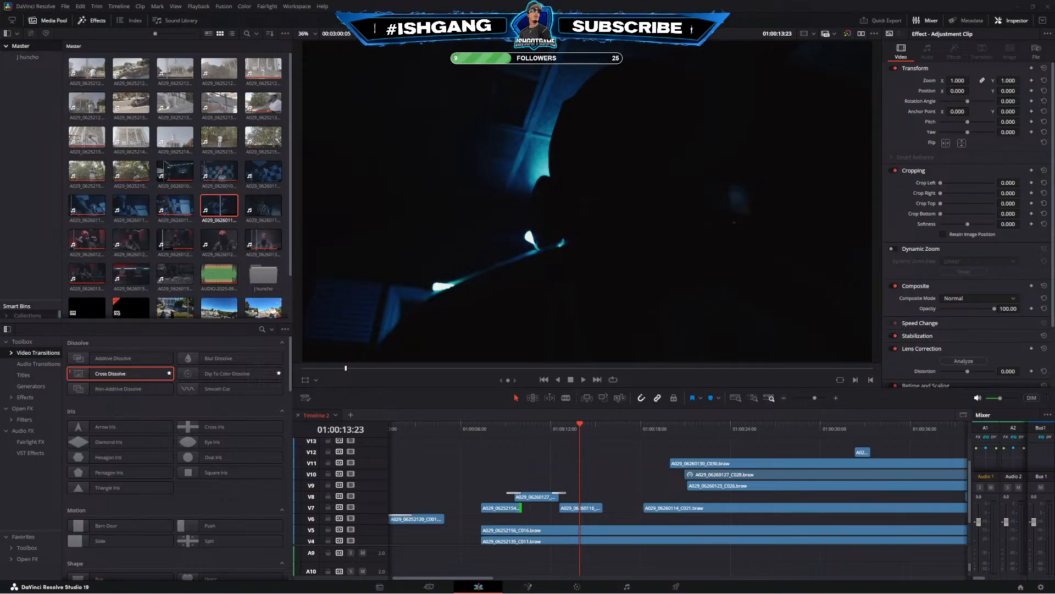
mouse_move(566, 428)
left_mouse_down()
mouse_move(527, 434)
mouse_move(573, 429)
left_mouse_up()
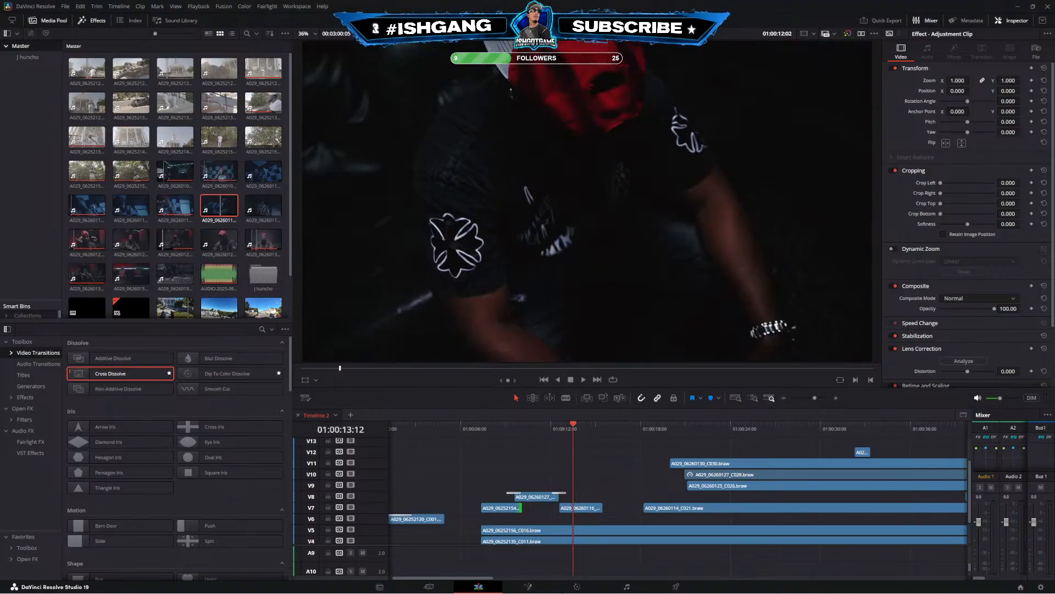
Open clip 08 for color grading, add two serial nodes after its first node, and select node 01
left_click(577, 586)
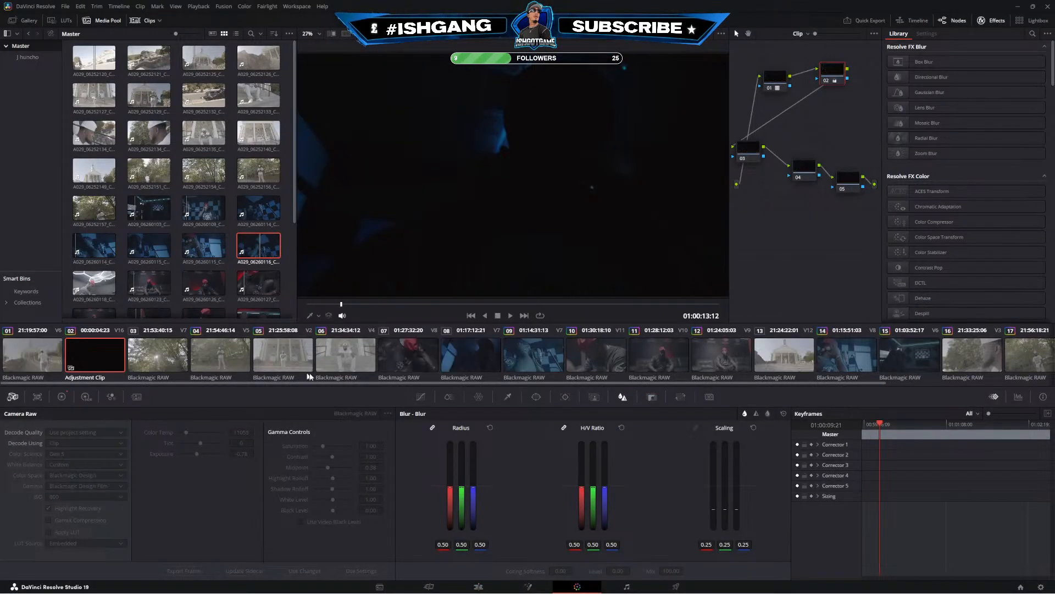
left_click(475, 361)
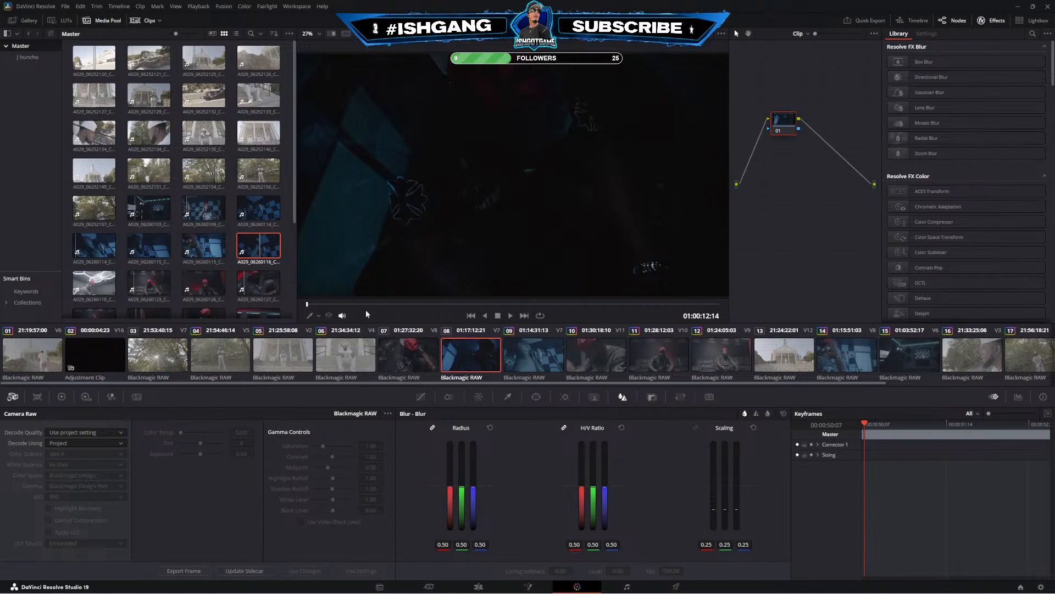
left_click_drag(394, 304, 434, 304)
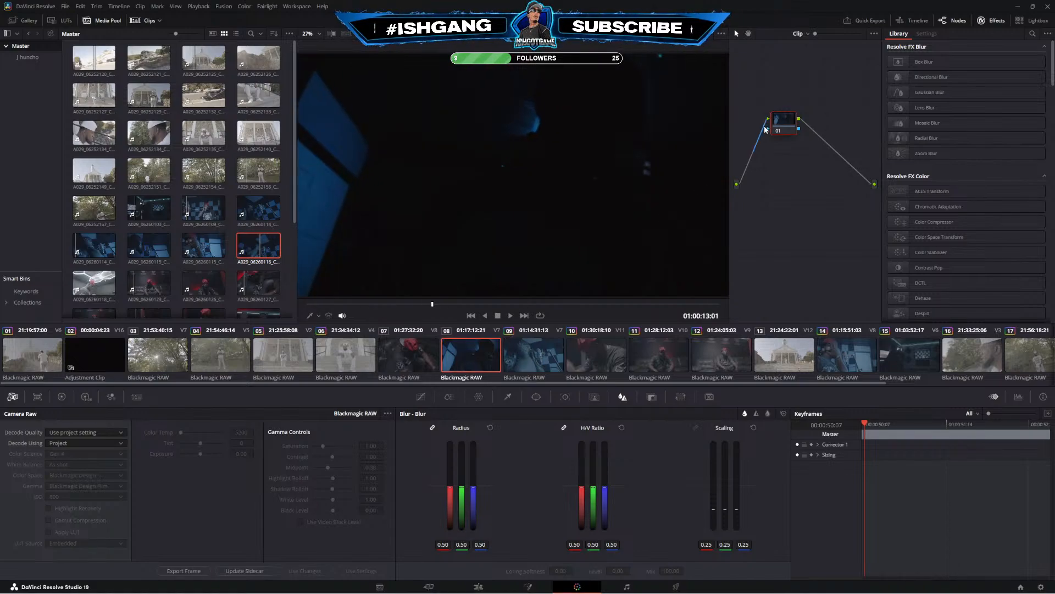
key("alt+s")
key("alt+s")
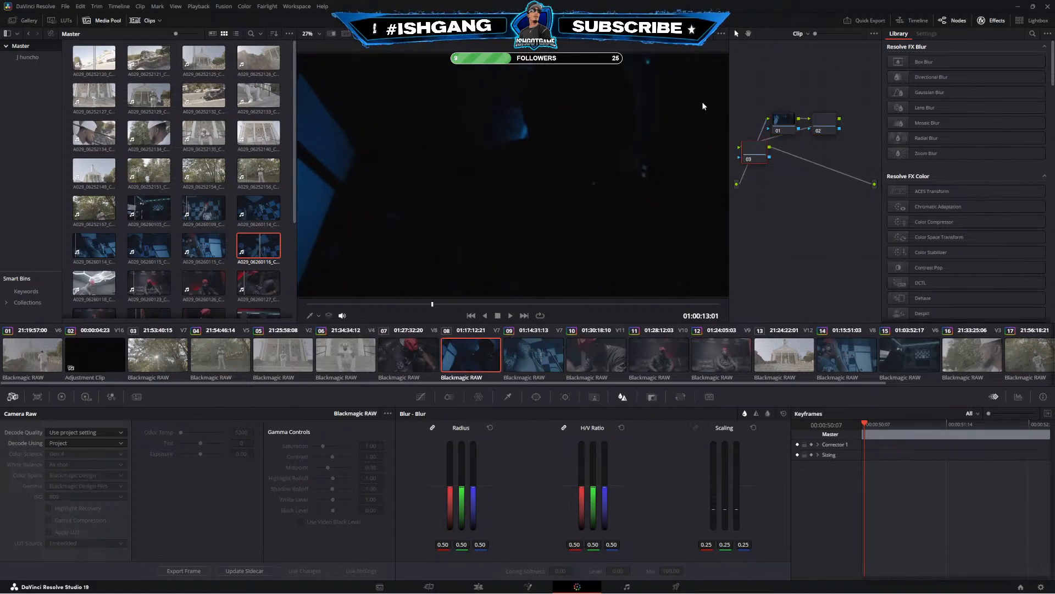
left_click(776, 121)
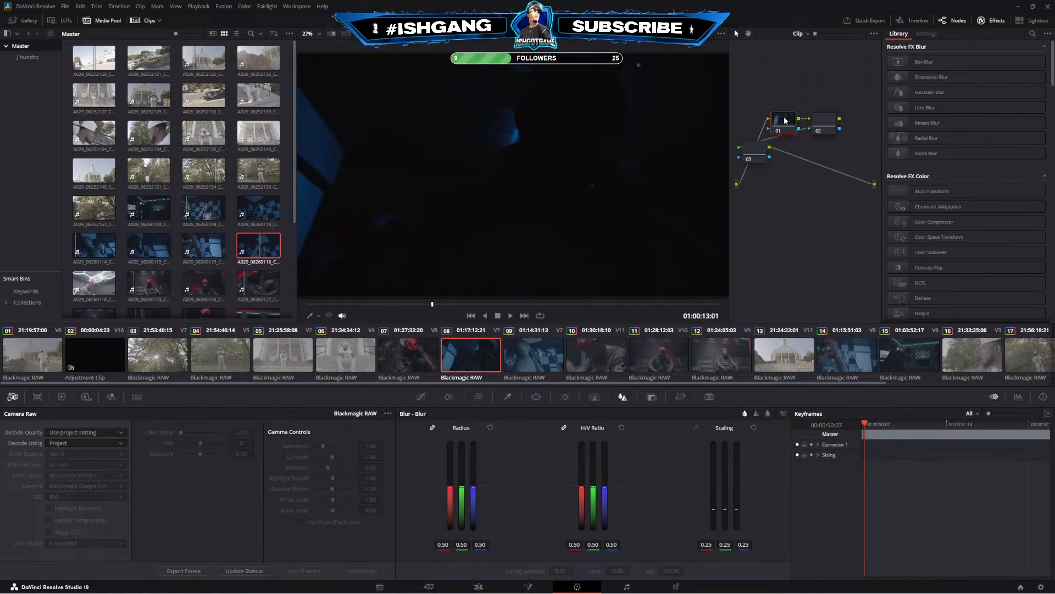
Try Shadows at 0.50 on clip 08's first node, scrub through the shot, and reset the node's grade
left_click(59, 398)
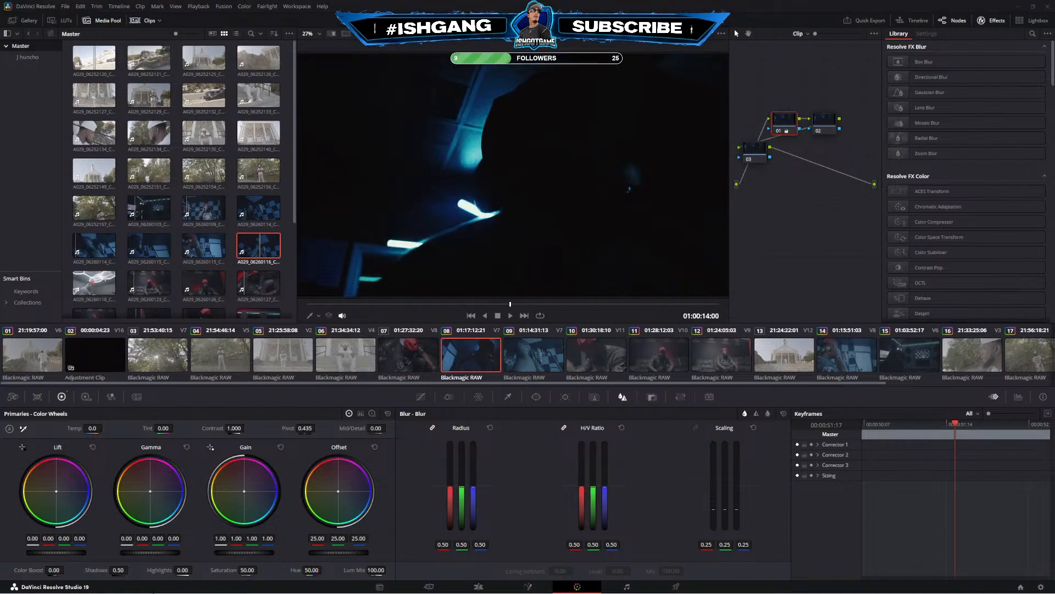
mouse_move(175, 589)
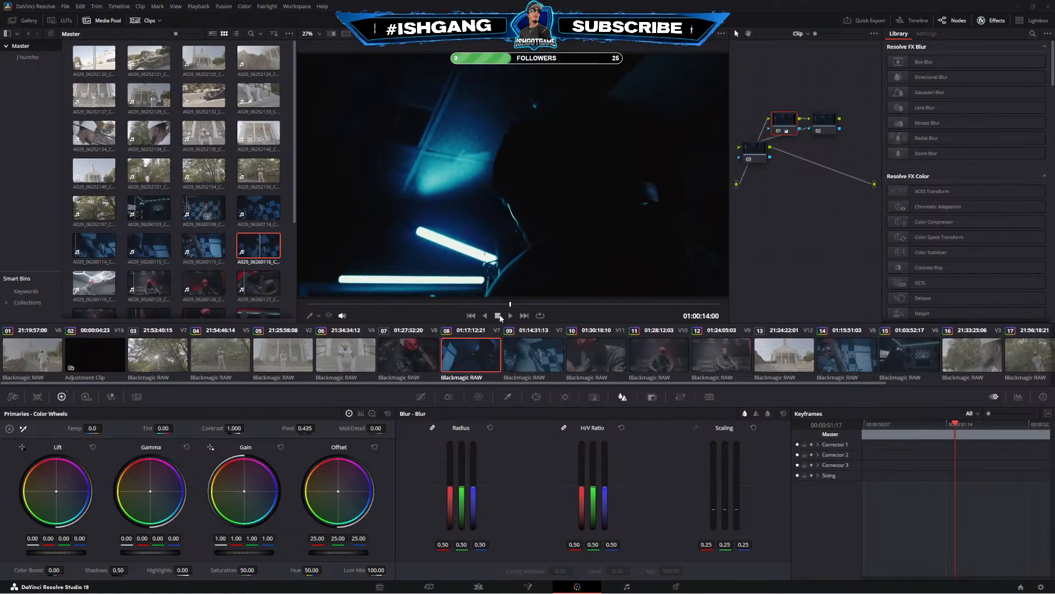
left_click_drag(510, 304, 492, 305)
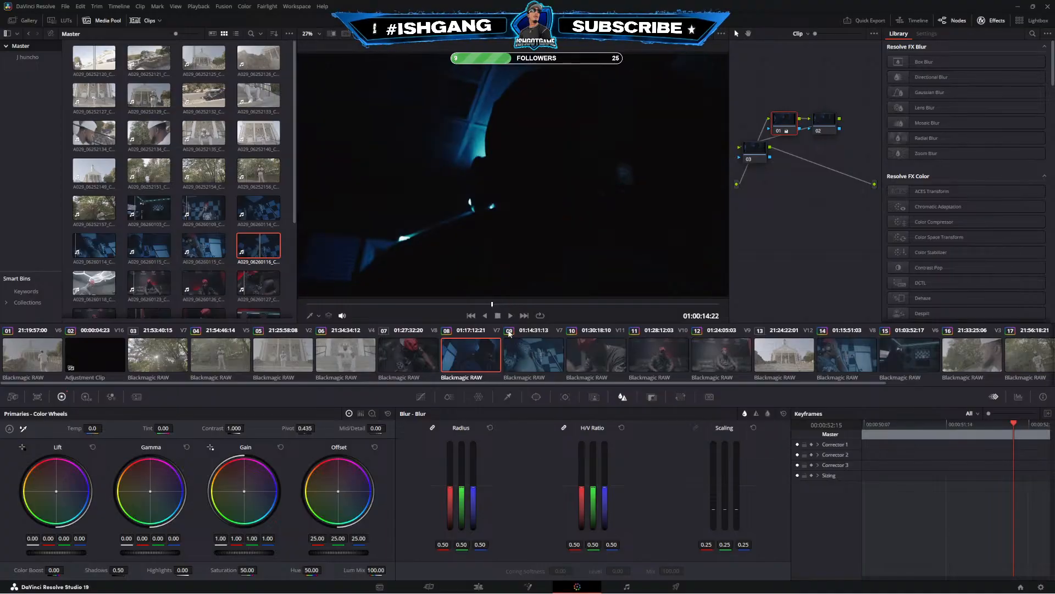
left_click(460, 360)
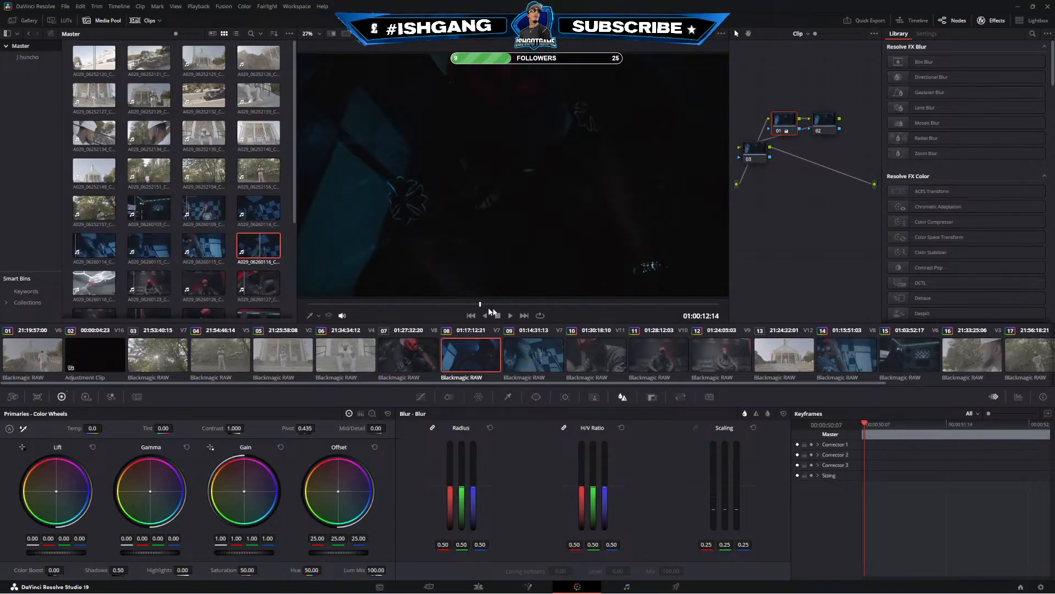
left_click(527, 306)
left_click_drag(538, 306, 540, 307)
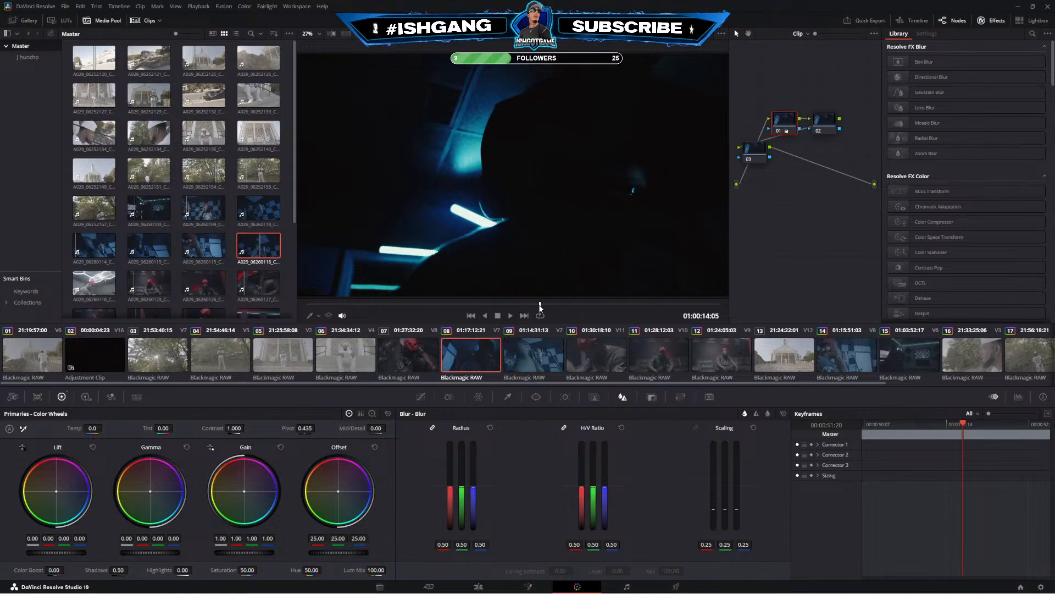
right_click(785, 124)
left_click(811, 127)
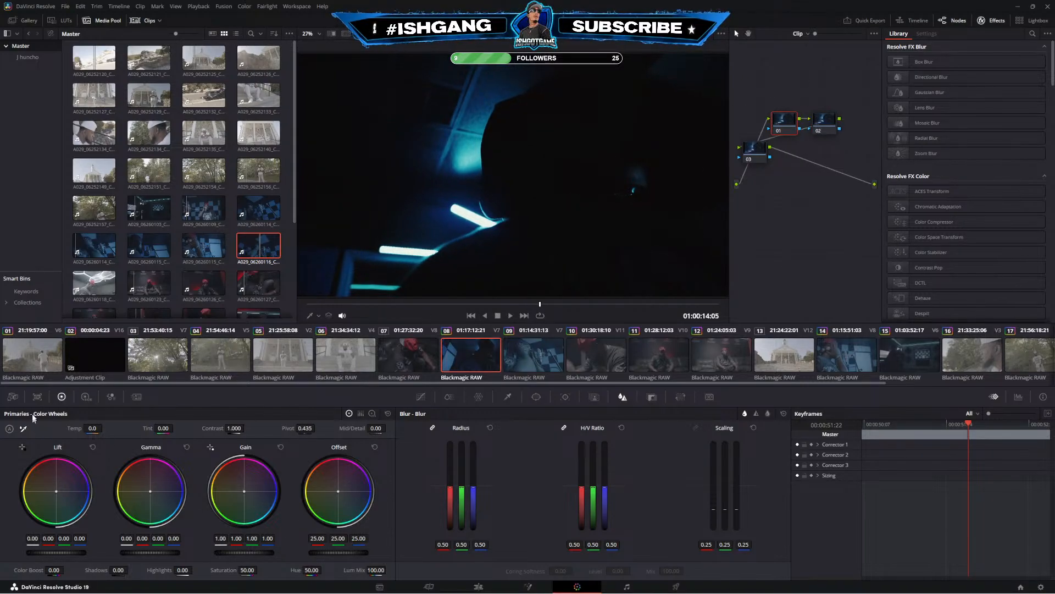
Set clip 08's Camera Raw to decode using Clip with Gen 5 color science
left_click(12, 397)
left_click(113, 444)
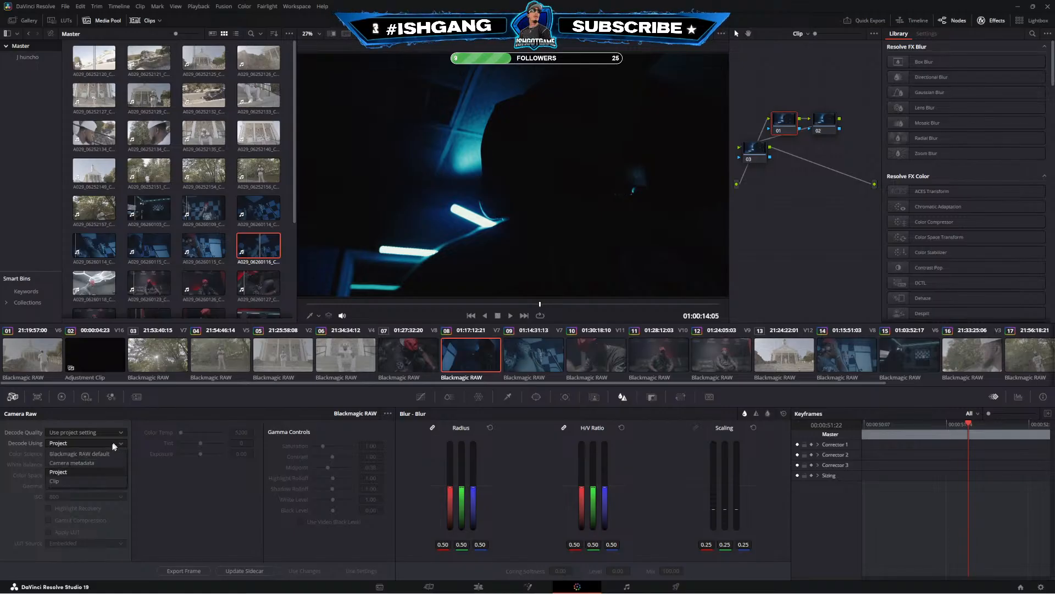
left_click(72, 479)
left_click(81, 450)
left_click(73, 473)
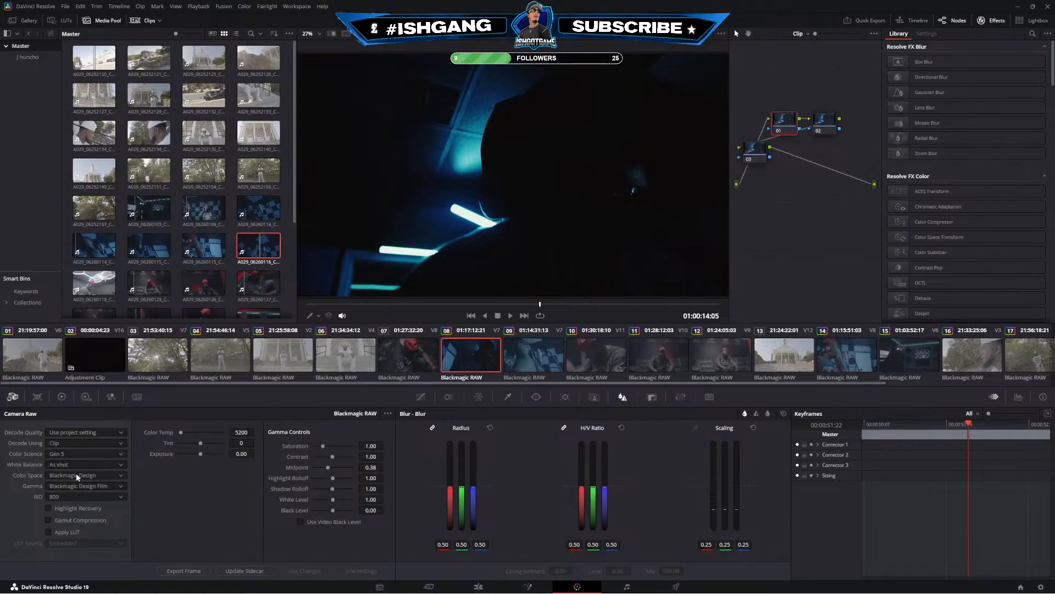
Set red-cap clip 07's Camera Raw to decode using Clip and open its color science choices
left_click(548, 364)
left_click(462, 363)
left_click(399, 353)
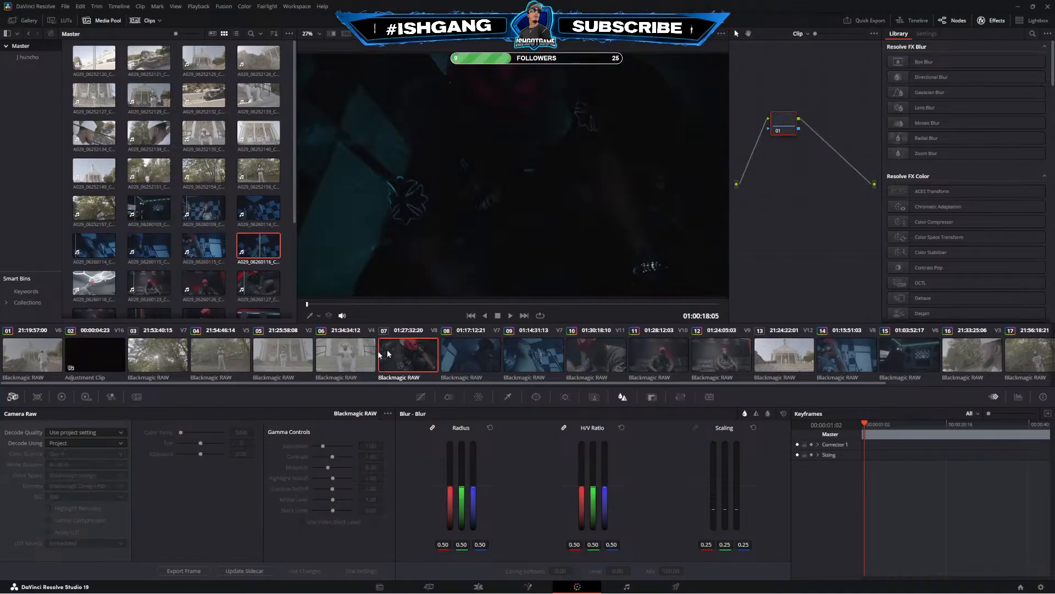
left_click_drag(418, 307, 447, 304)
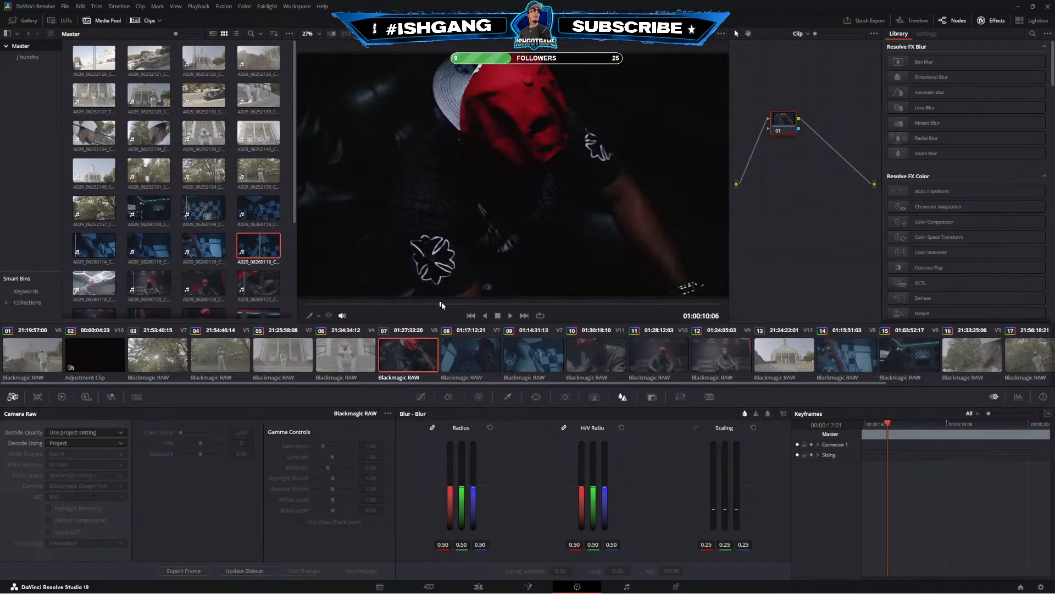
left_click(115, 443)
left_click(61, 458)
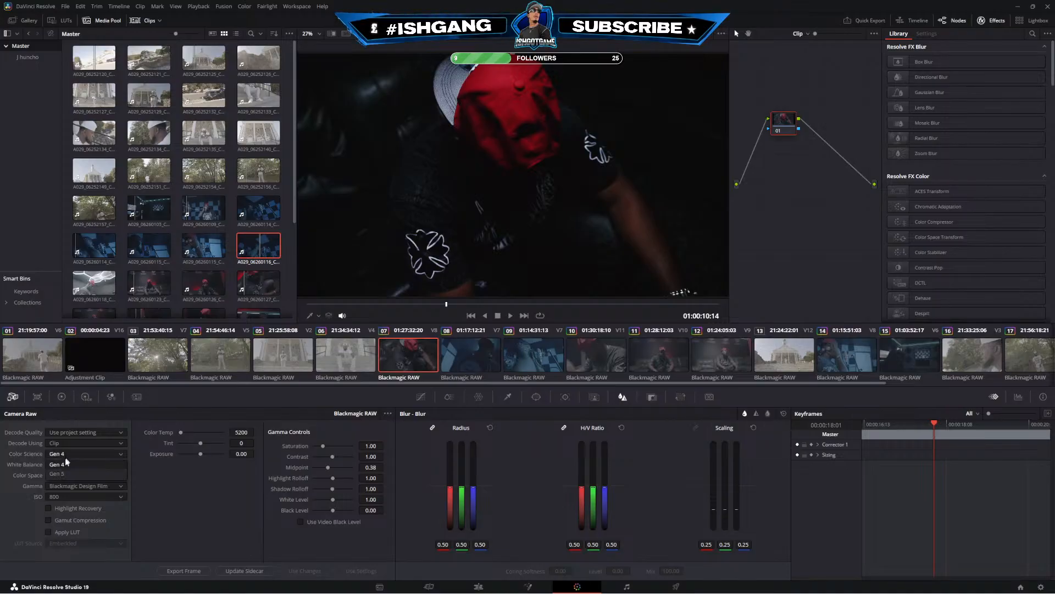
Return to clip 08 and raise its Camera Raw exposure to 2.47
left_click(440, 358)
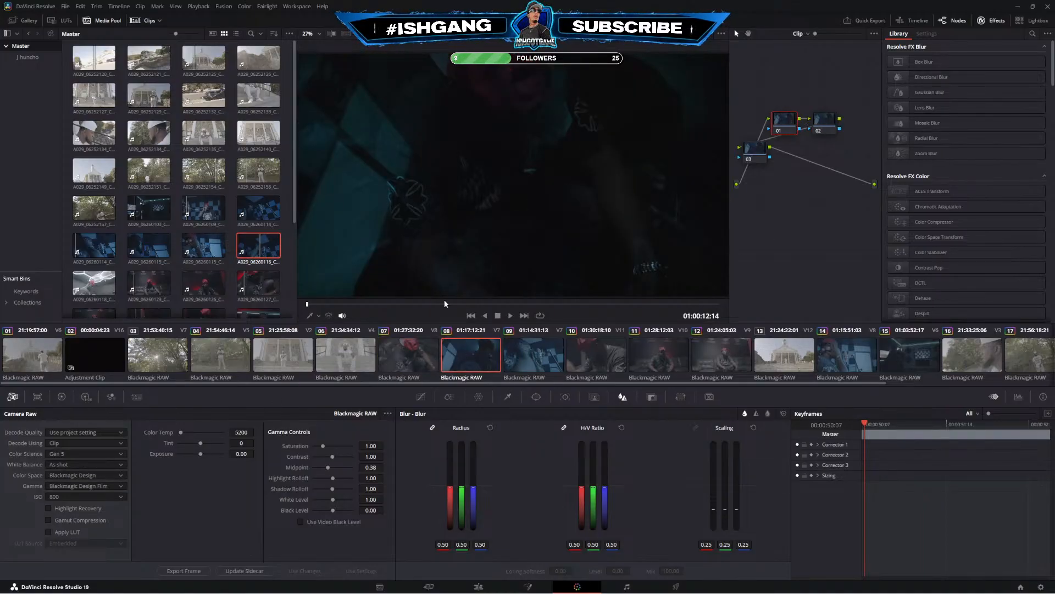
key("space")
key("space")
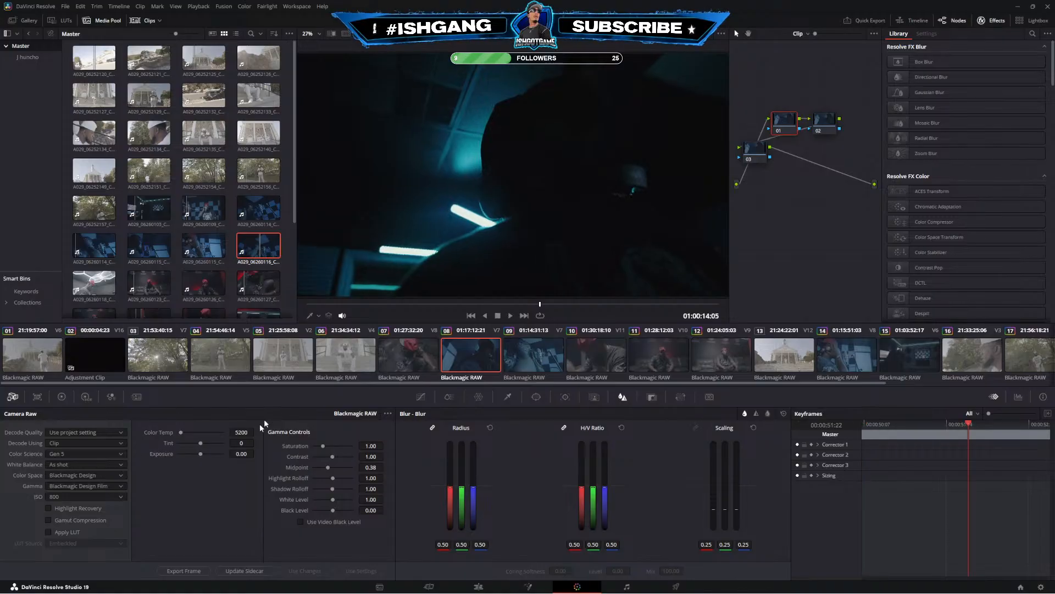
mouse_move(244, 453)
left_mouse_down()
mouse_move(286, 453)
mouse_move(256, 453)
left_mouse_up()
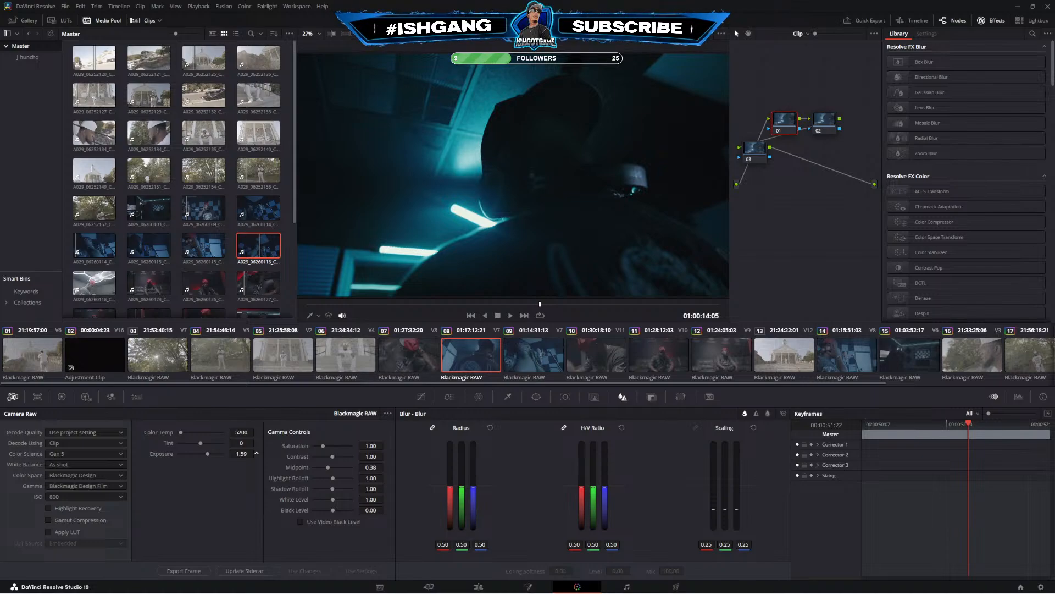
left_click_drag(256, 453, 256, 453)
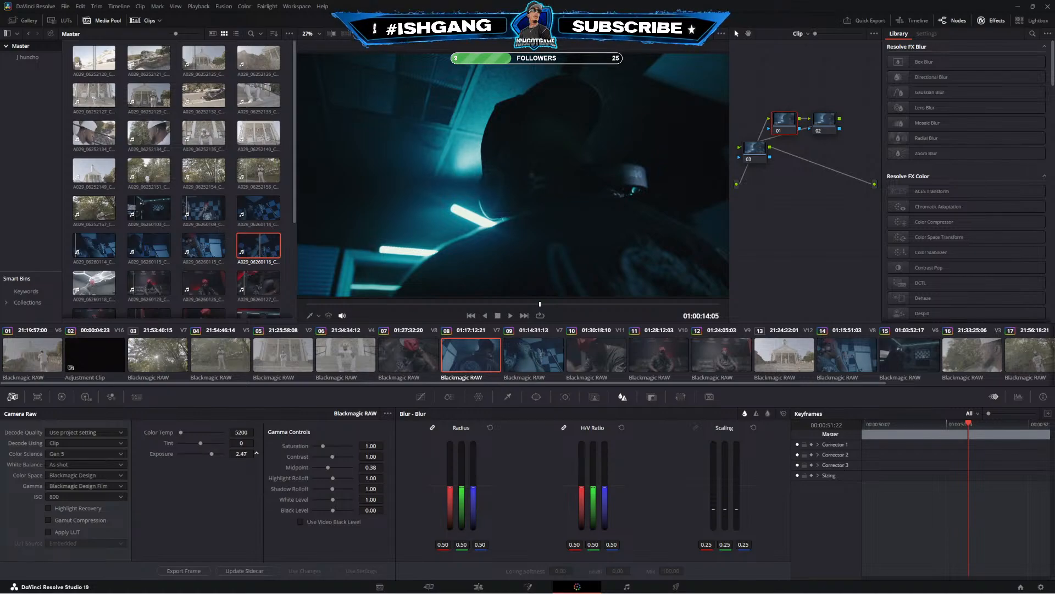
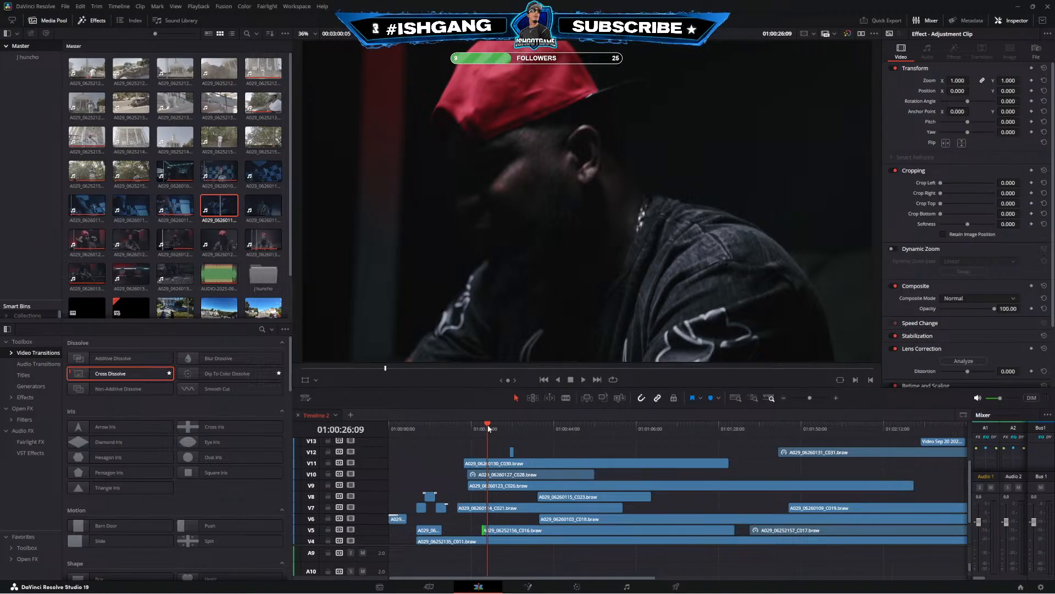
Play back Timeline 2 from 01:00:26:09 to review the layered performance footage
key("space")
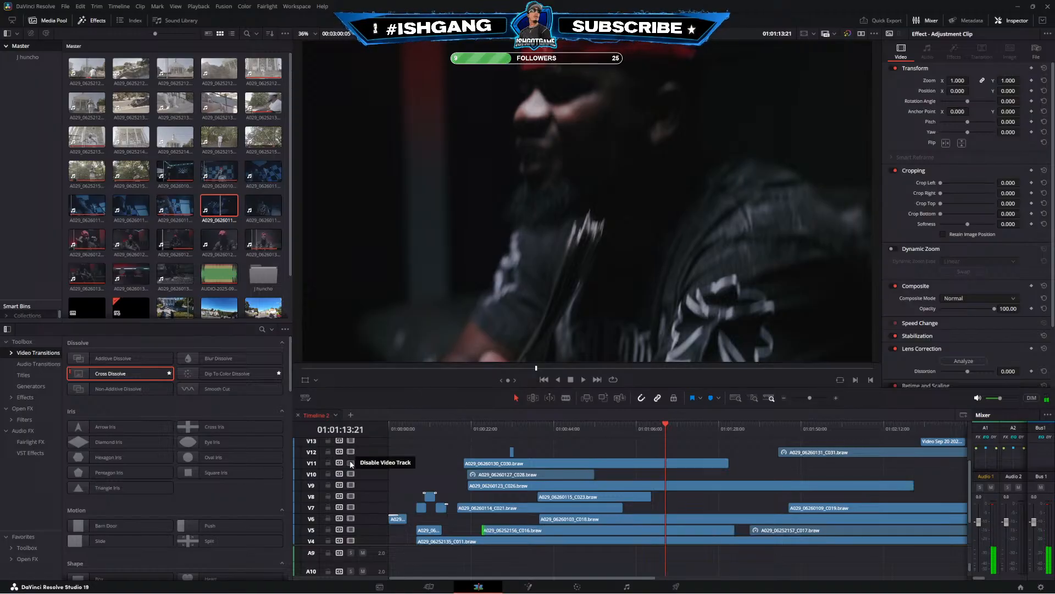
Disable video track V11 and play back Timeline 2 to 01:01:26:23 to review the performance footage beneath it
left_click(351, 464)
left_click(643, 432)
key("space")
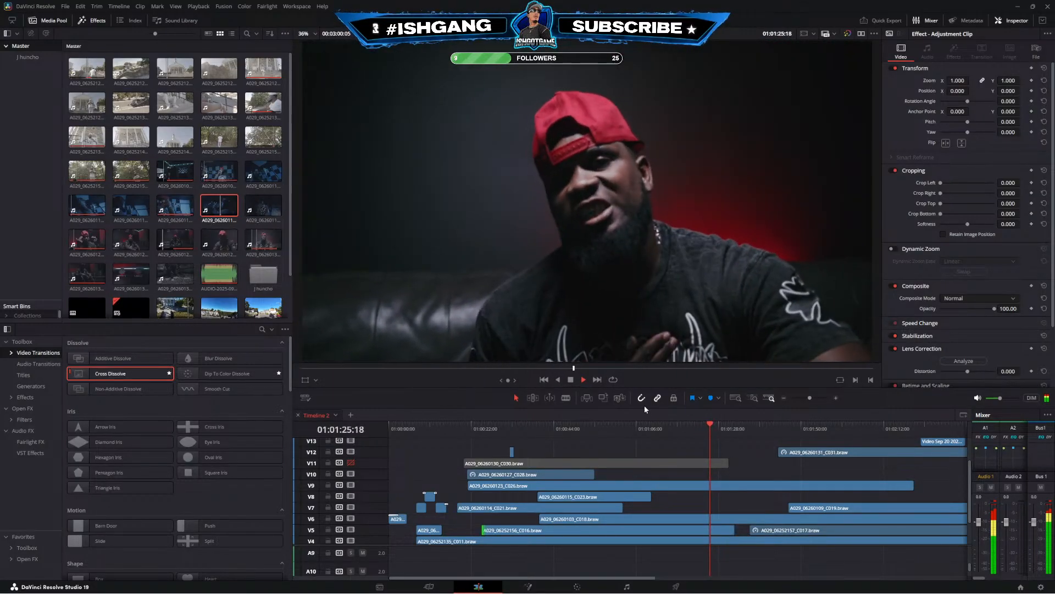
left_click(572, 382)
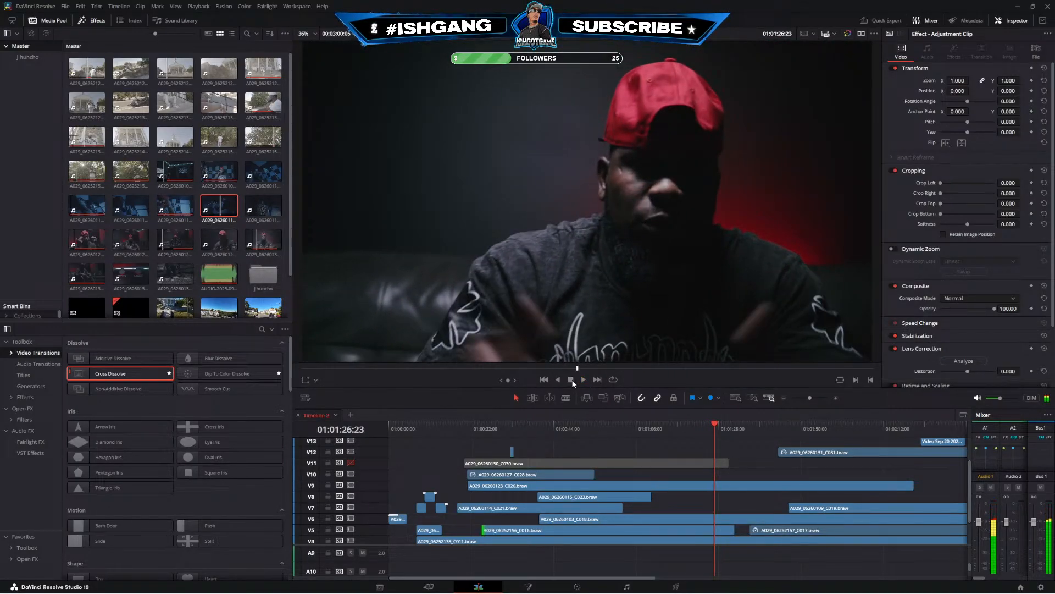
Examine the red-cap couch performance shots at several points between 01:00:51:11 and 01:01:51:18
mouse_move(663, 369)
left_mouse_down()
mouse_move(644, 368)
mouse_move(656, 369)
left_mouse_up()
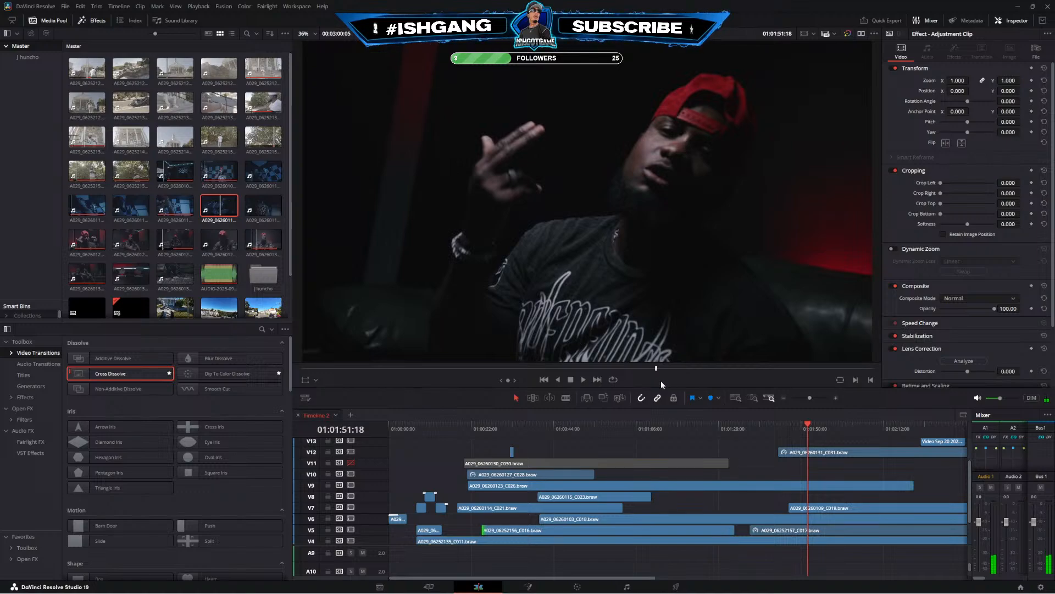
left_click(635, 429)
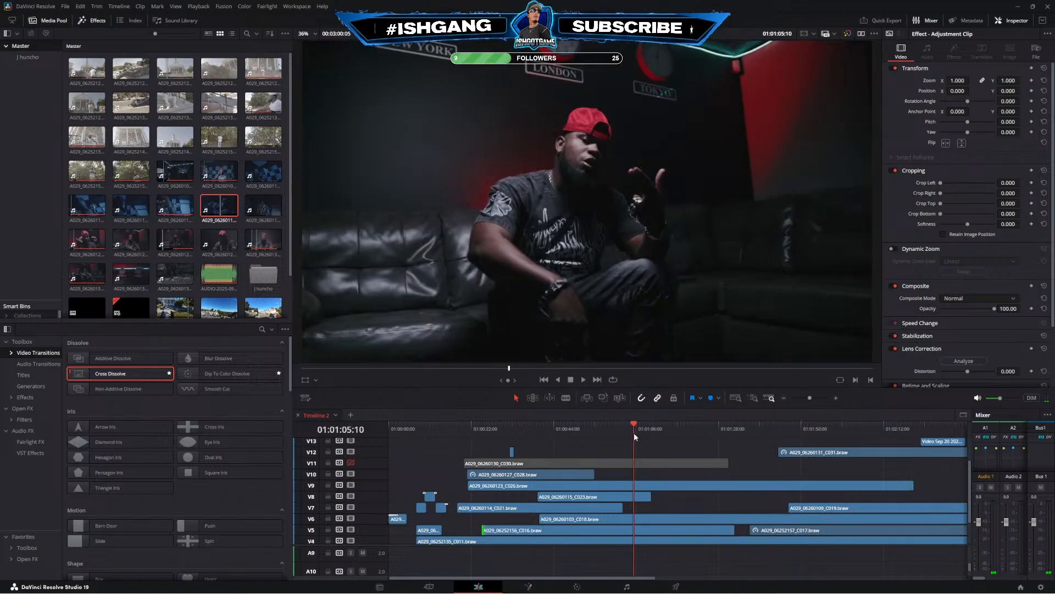
left_click_drag(646, 428, 618, 428)
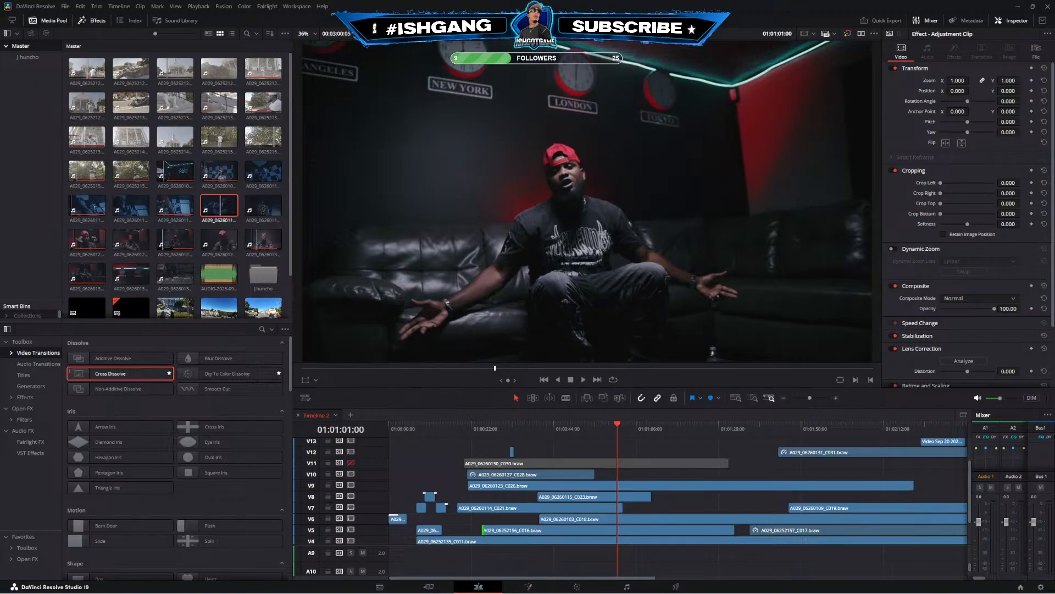
left_click(582, 436)
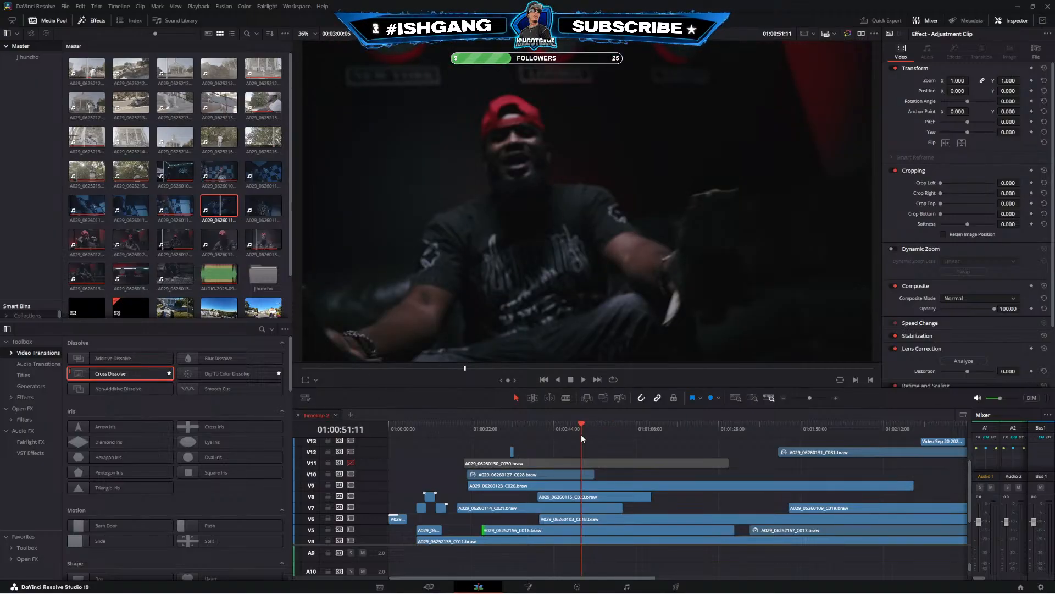
left_click(596, 433)
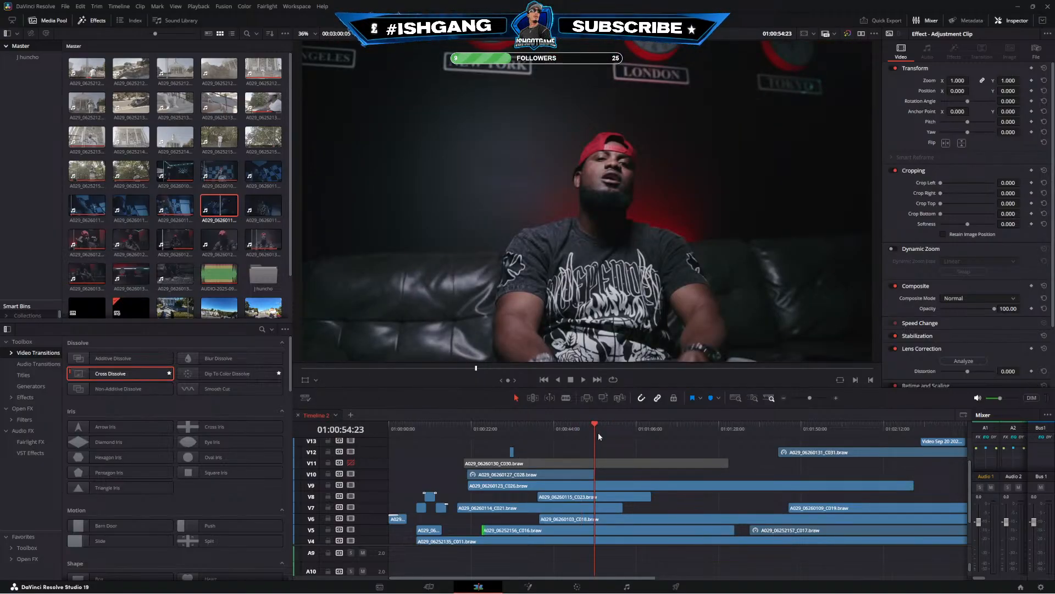
left_click(615, 435)
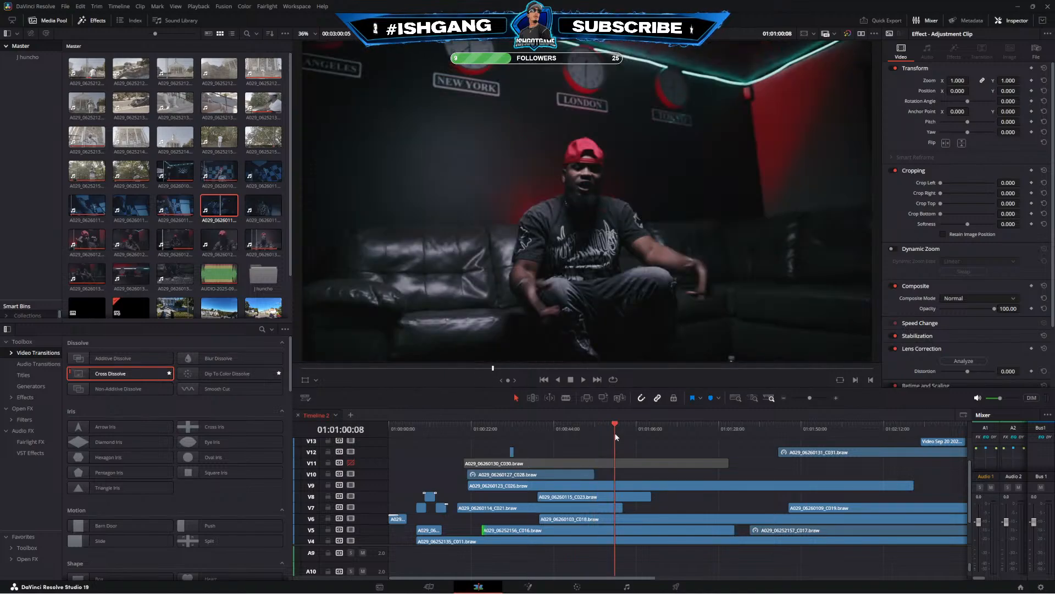
left_click_drag(616, 436, 623, 436)
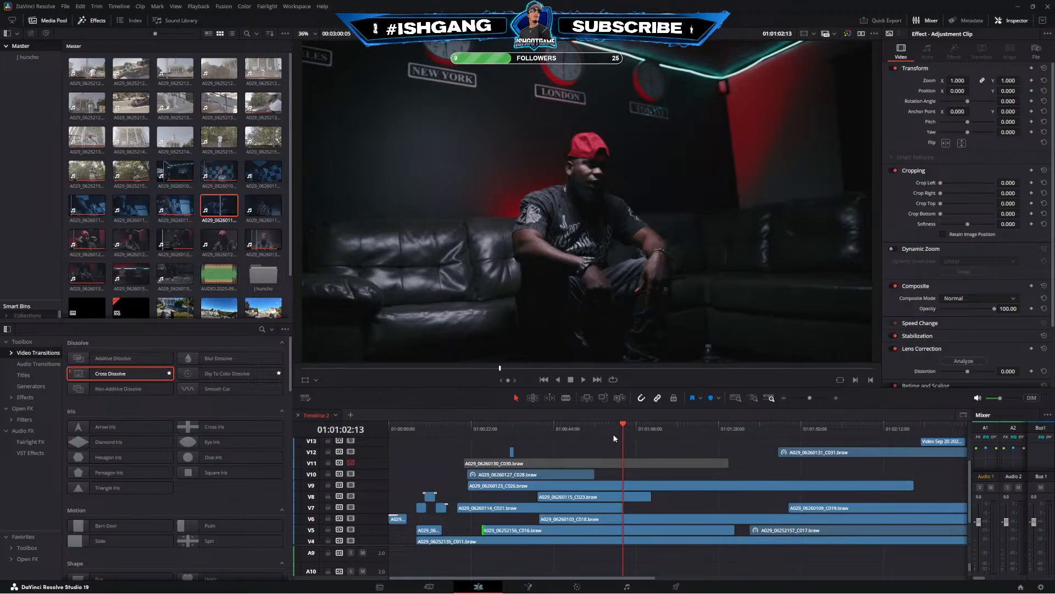
left_click(612, 431)
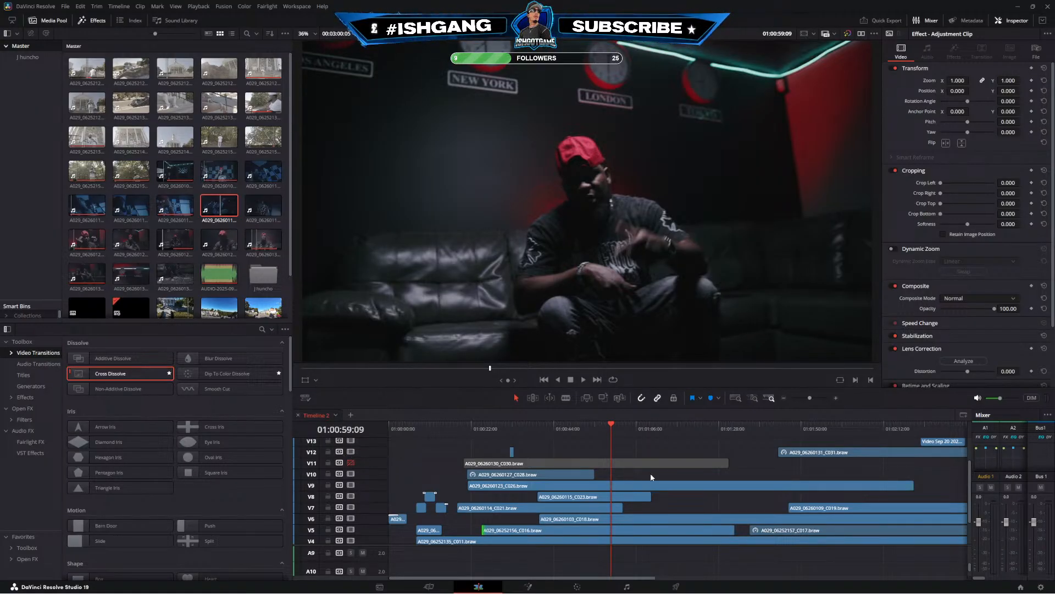
Re-enable video track V11 and check its shot at 01:00:54:23
scroll(651, 473, "up", 3)
left_click_drag(816, 437, 658, 440)
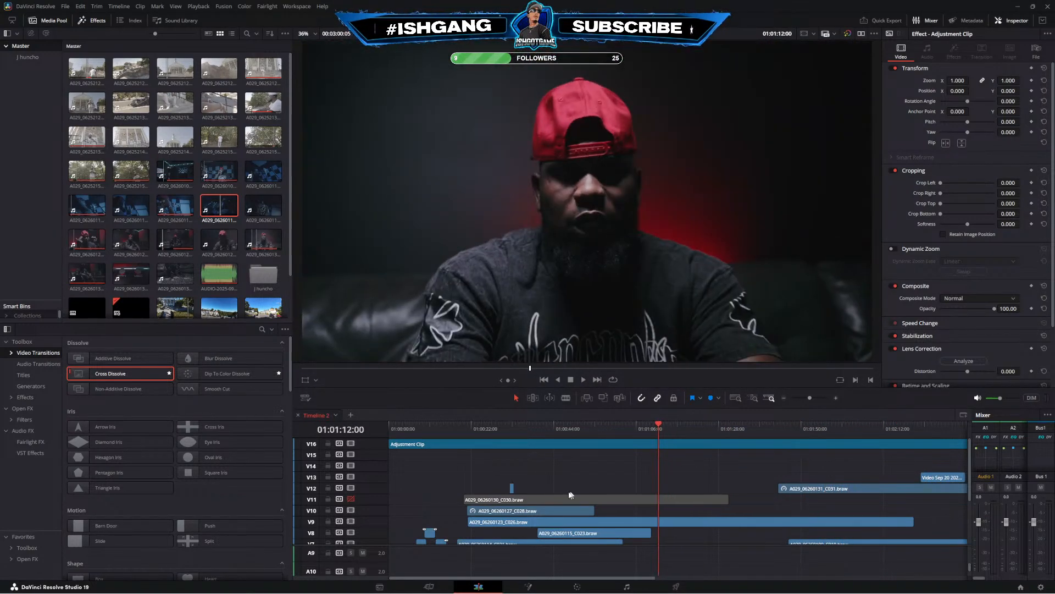
left_click(350, 499)
left_click(593, 430)
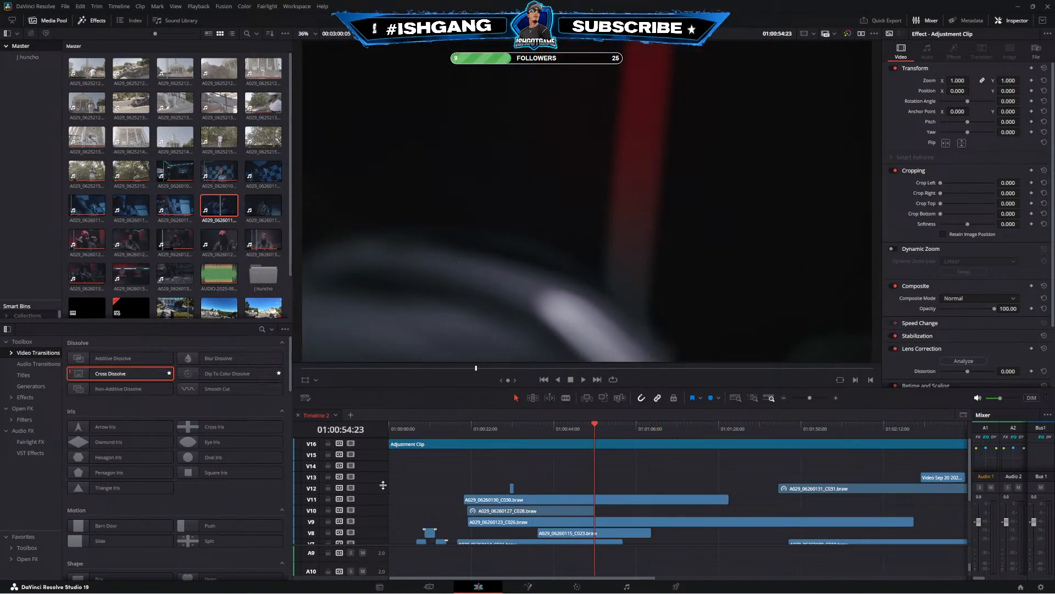
Disable video tracks V11, V10, V9 and V8 to expose the studio footage on the lower tracks
left_click(351, 499)
left_click(351, 510)
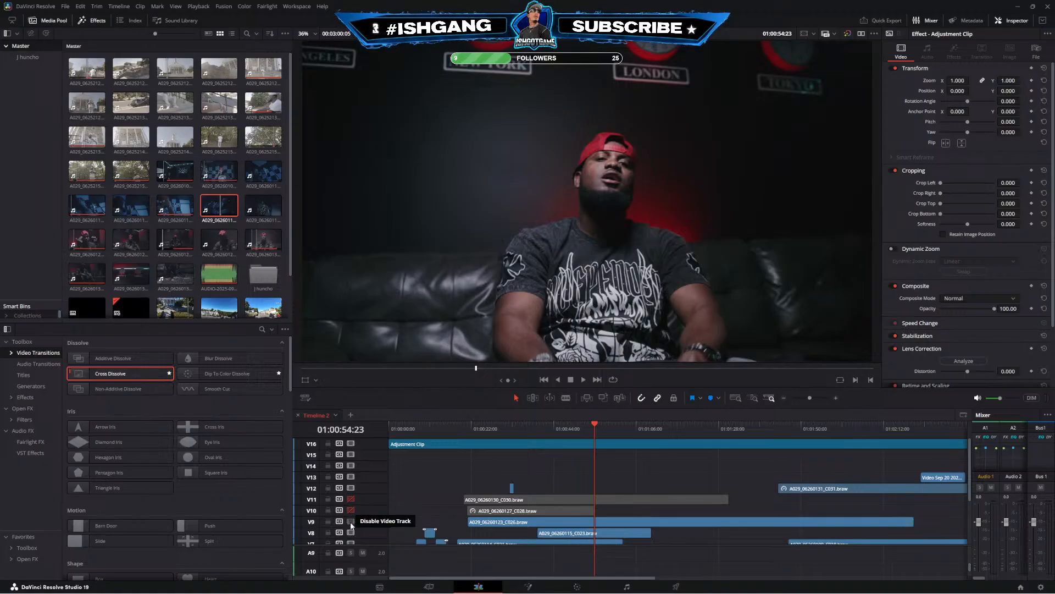
left_click(350, 522)
left_click(615, 430)
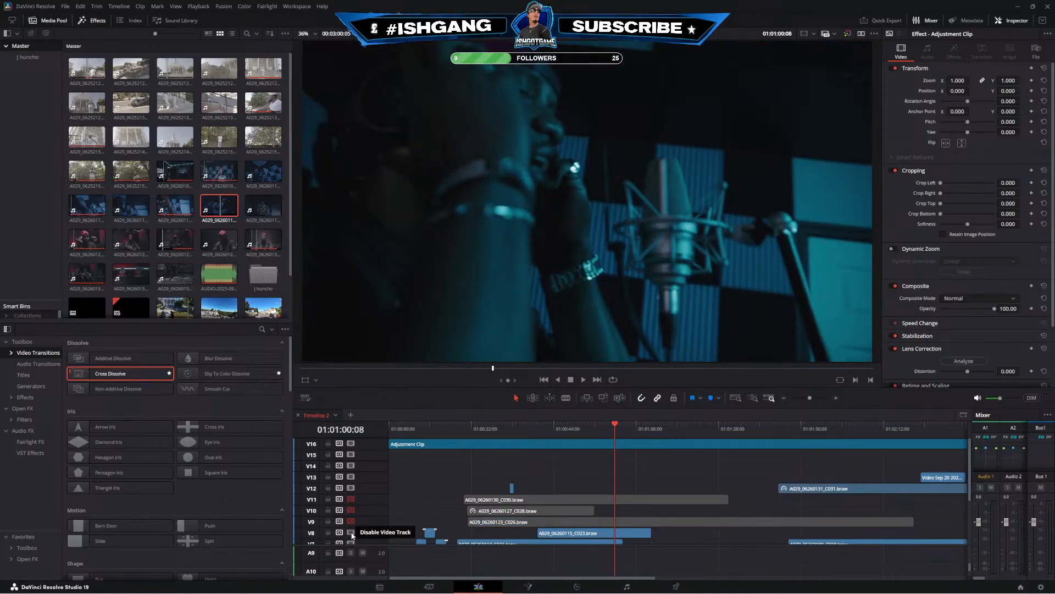
left_click(351, 532)
Review the dark studio silhouette shot on the lower tracks from 01:01:07:17 to 01:01:20:19
scroll(557, 504, "down", 3)
left_click_drag(616, 430, 642, 429)
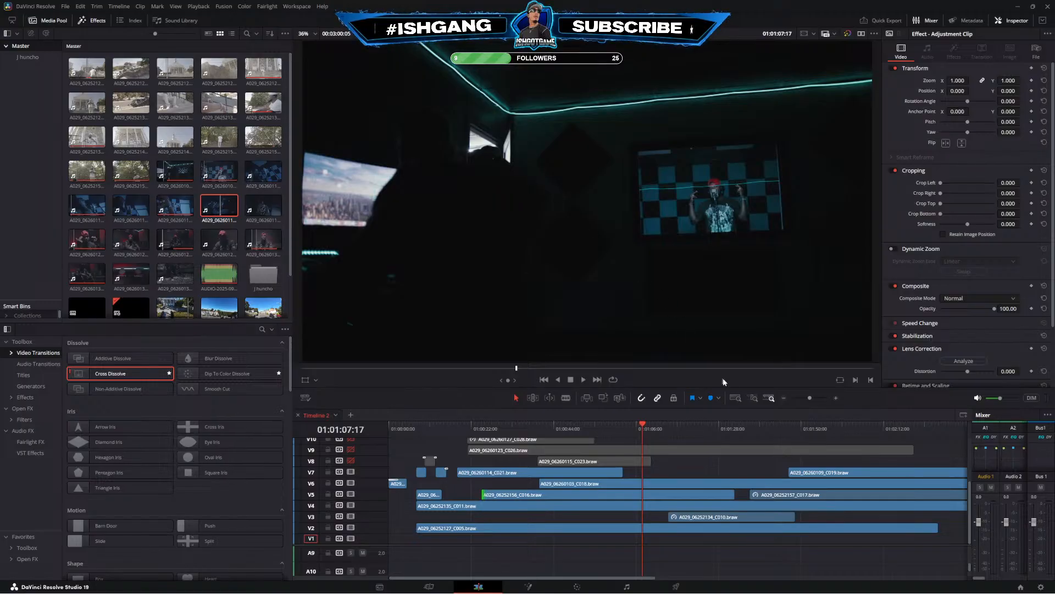
key("space")
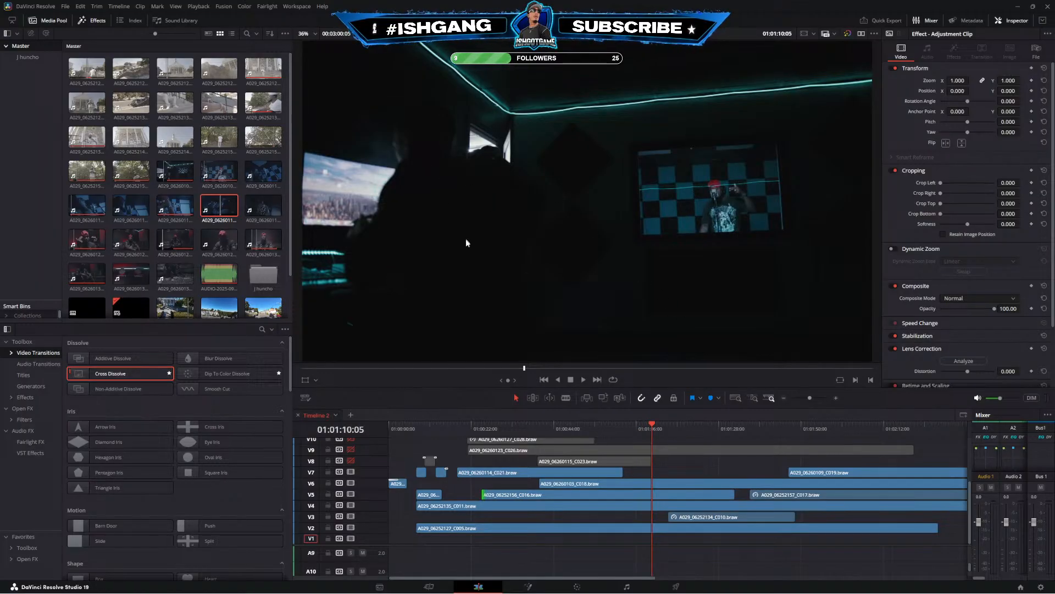
key("space")
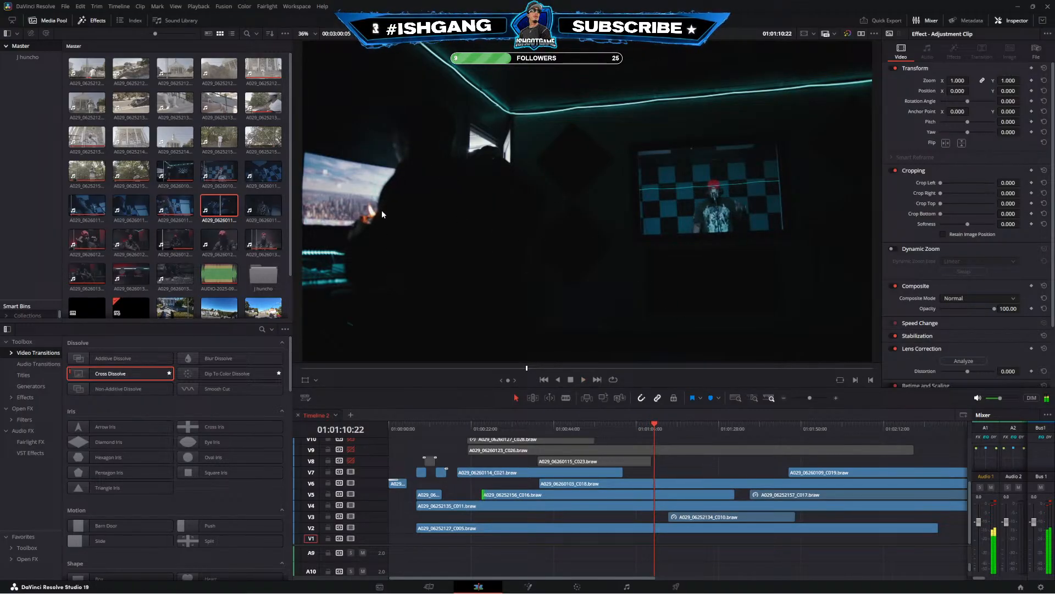
mouse_move(654, 430)
left_mouse_down()
mouse_move(710, 430)
mouse_move(675, 440)
mouse_move(675, 431)
left_mouse_up()
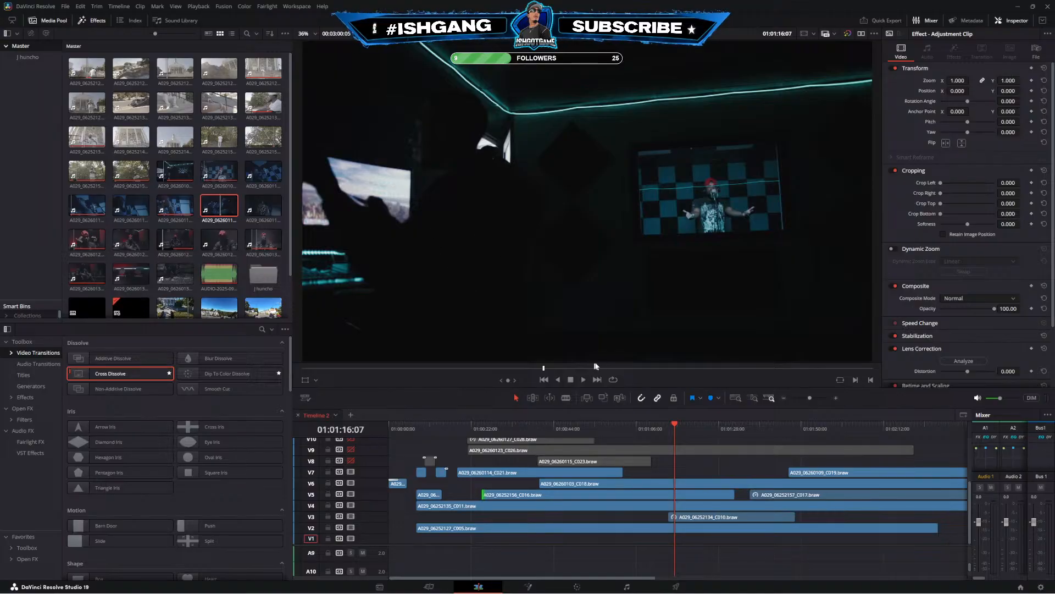
mouse_move(675, 429)
left_mouse_down()
mouse_move(703, 436)
mouse_move(692, 433)
left_mouse_up()
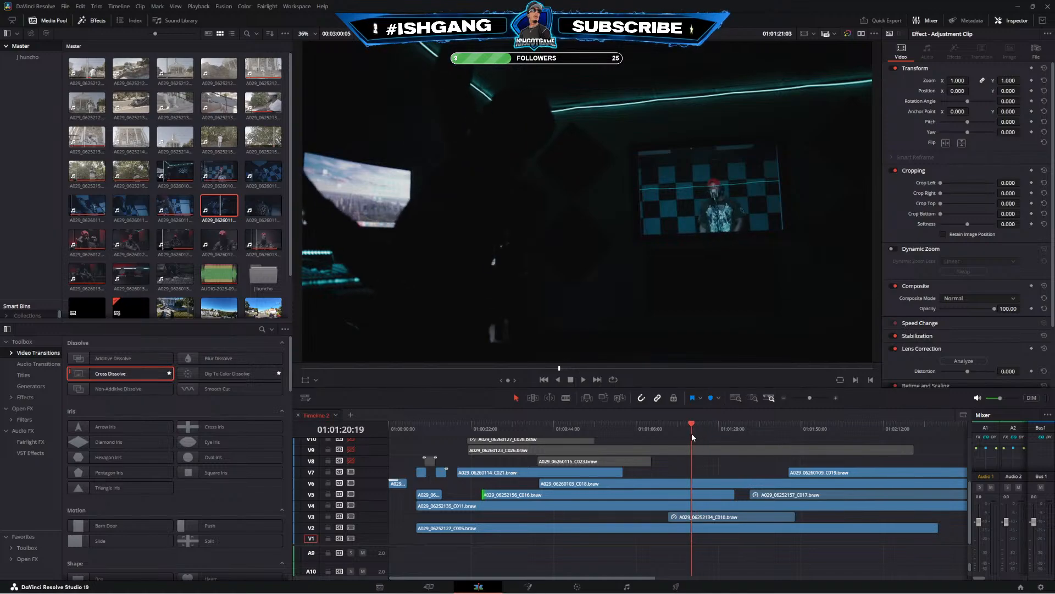
Play the microphone shot from 01:00:54:23 and compare it with the silhouette shot near 01:01:15
left_click(598, 429)
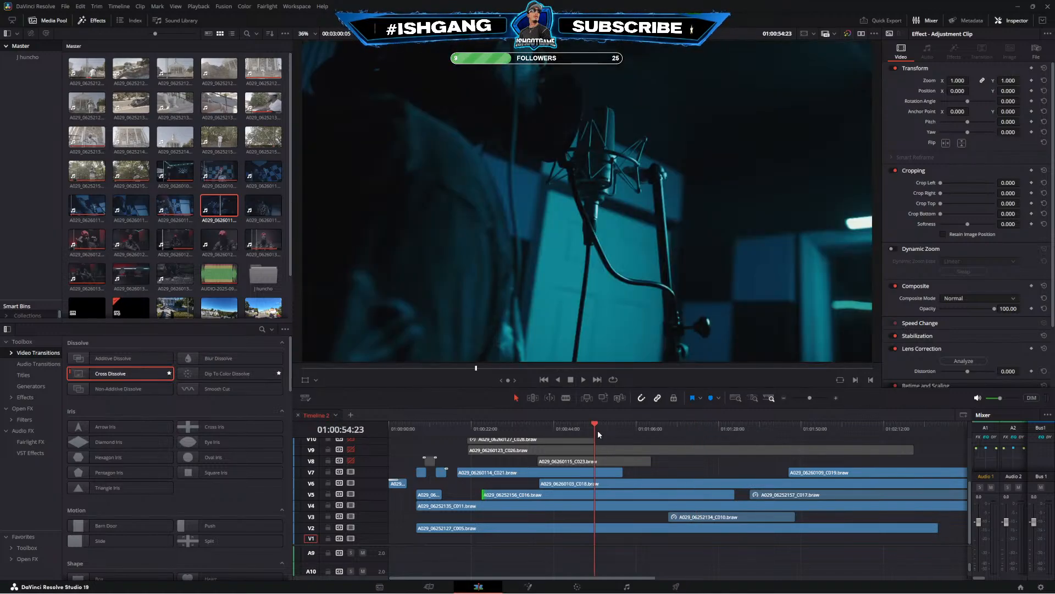
key("space")
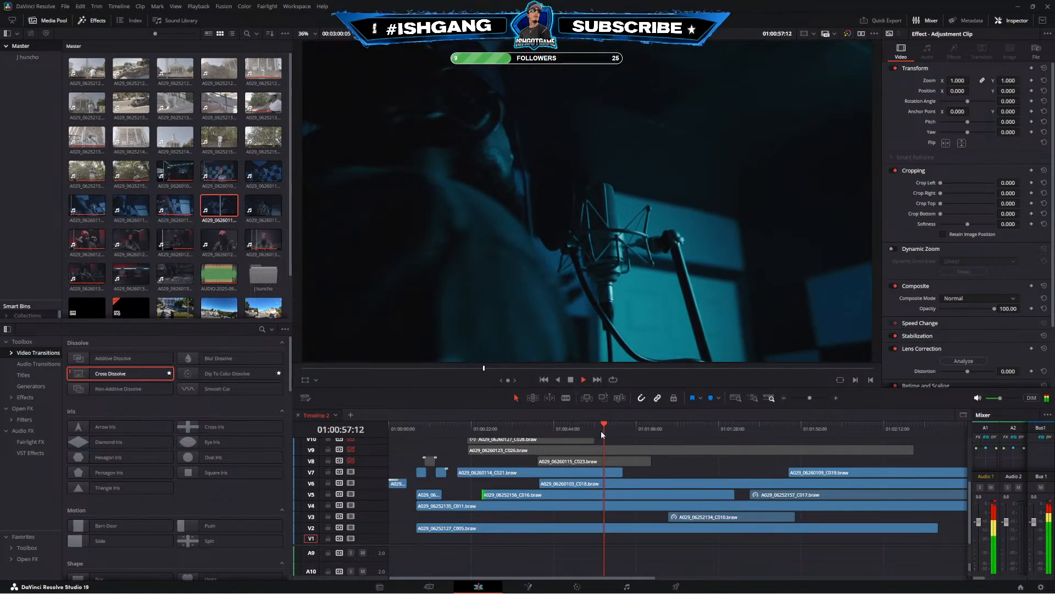
left_click(669, 427)
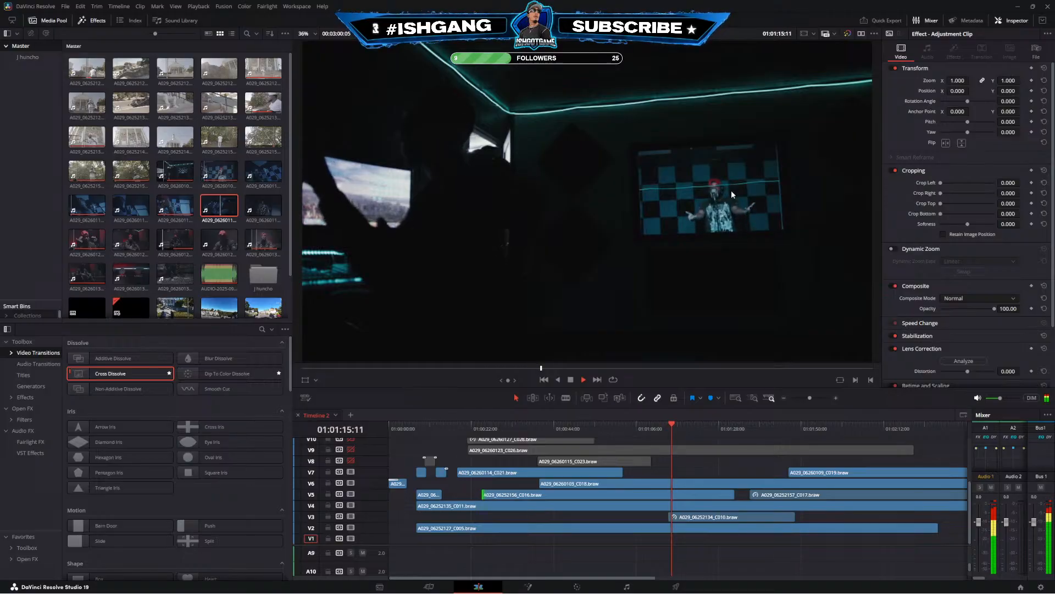
key("space")
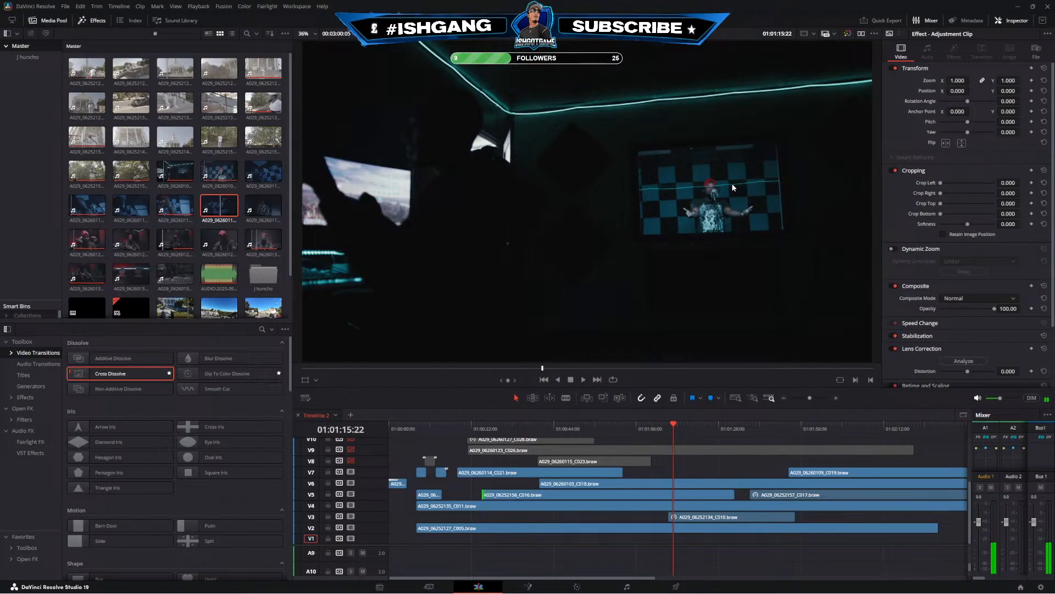
Place the playhead at 01:00:32:07 and re-enable video tracks V8, V9 and V10
left_click(509, 429)
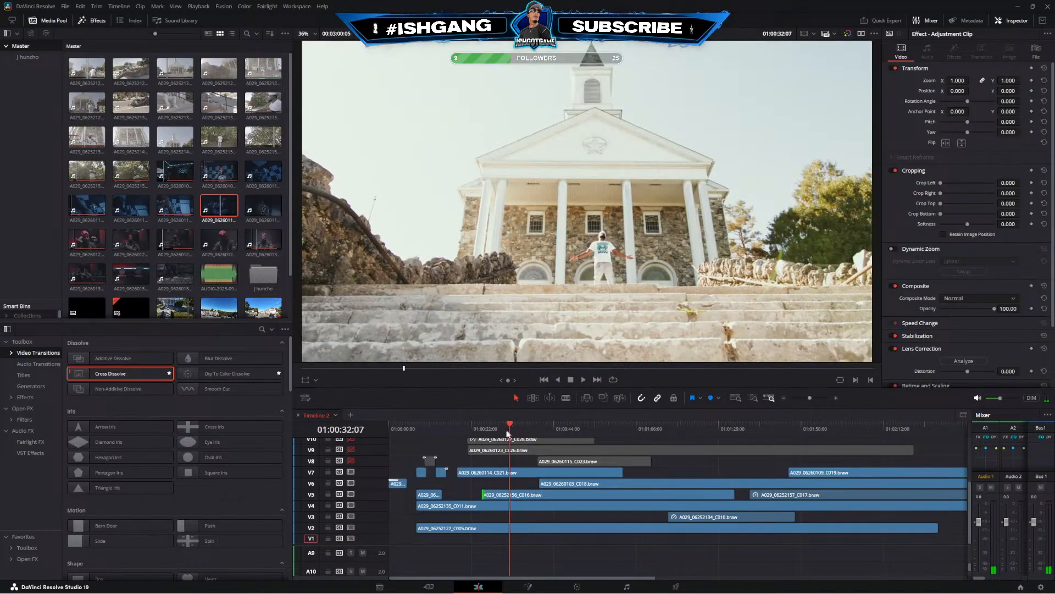
left_click(351, 460)
left_click(350, 449)
left_click(351, 438)
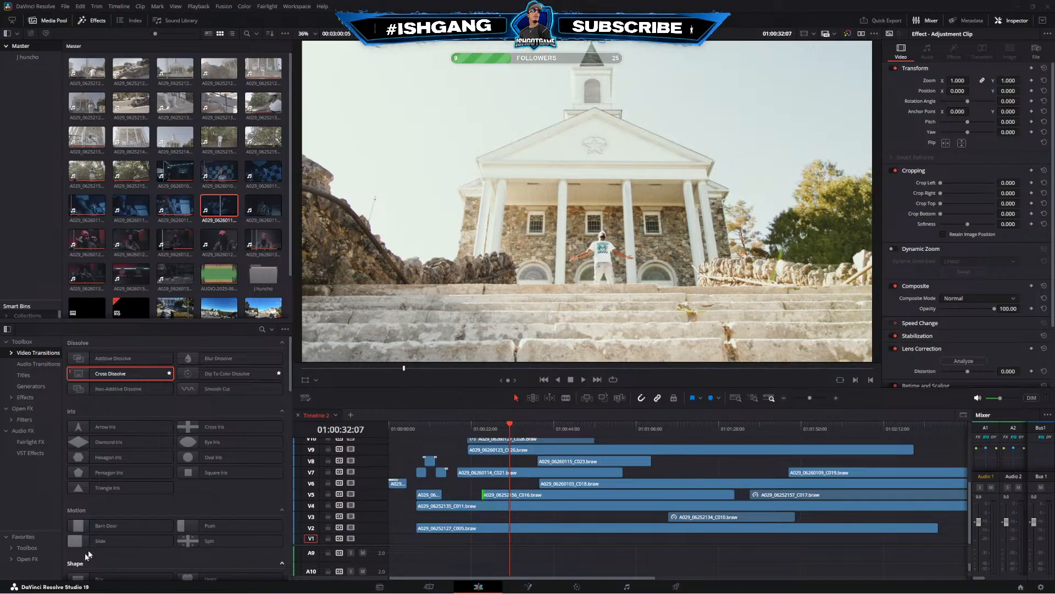
Review the opening church-steps shot, the gap after it and the studio cutaway near 01:00:13:02
left_click(473, 428)
left_click_drag(473, 433, 401, 442)
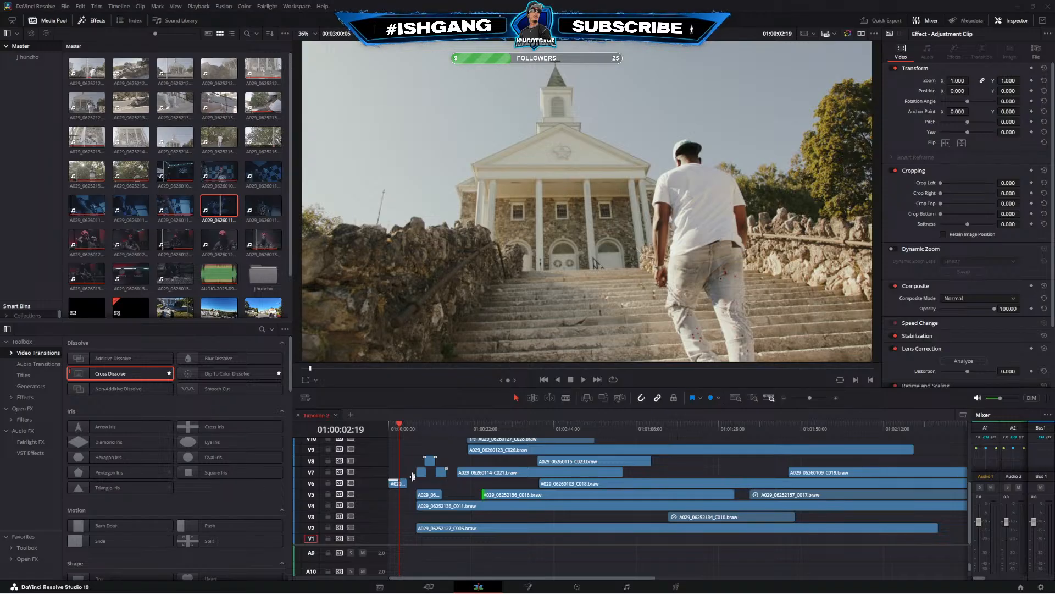
left_click(408, 428)
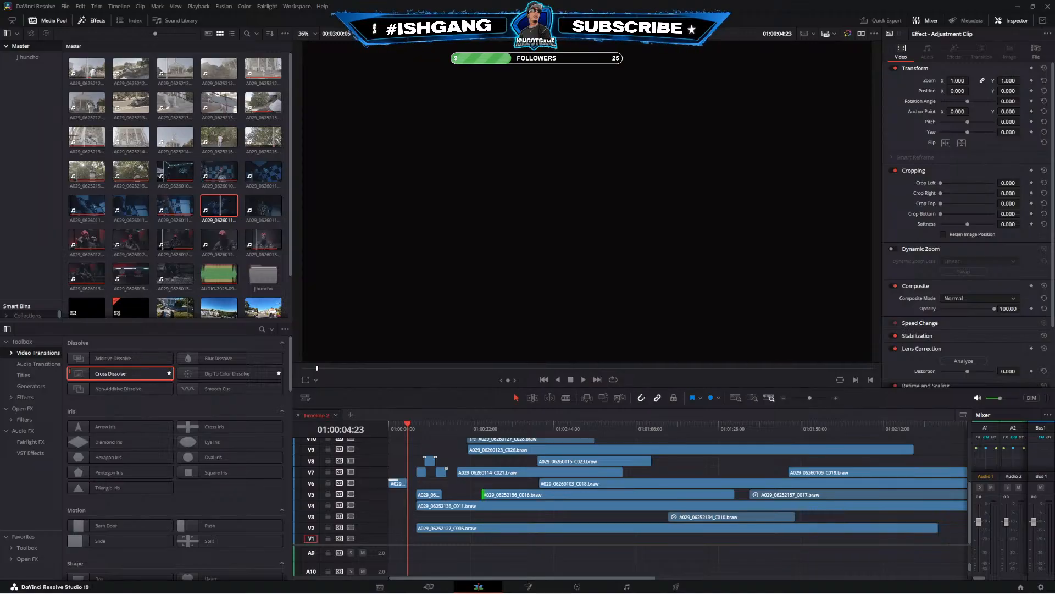
left_click(443, 426)
left_click_drag(444, 426, 440, 425)
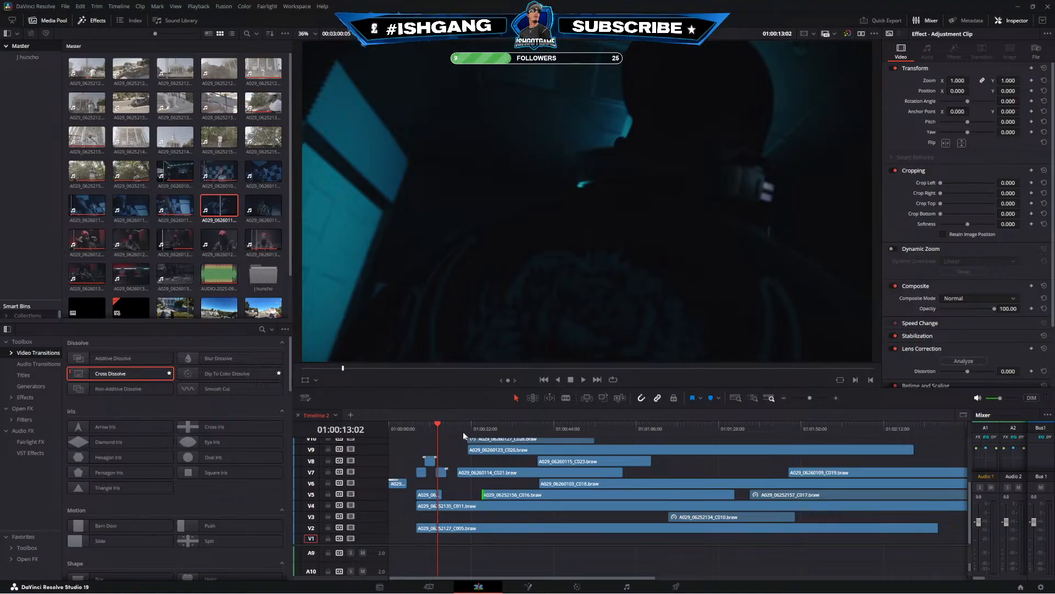
Play back the opening cutaways on V7 and V8 through to 01:00:18:05
left_click(422, 427)
key("space")
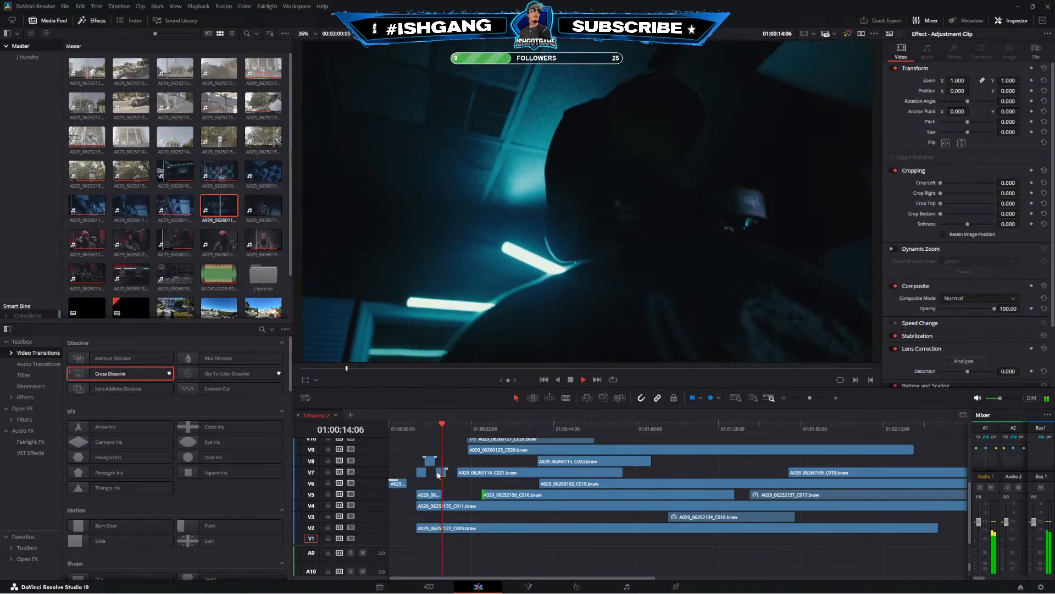
left_click(836, 397)
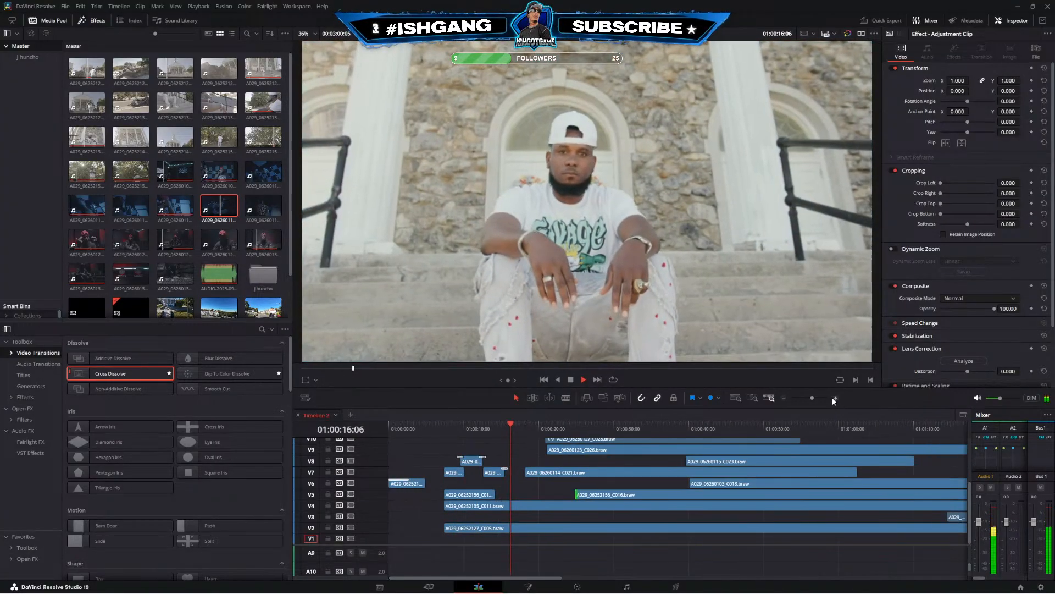
key("space")
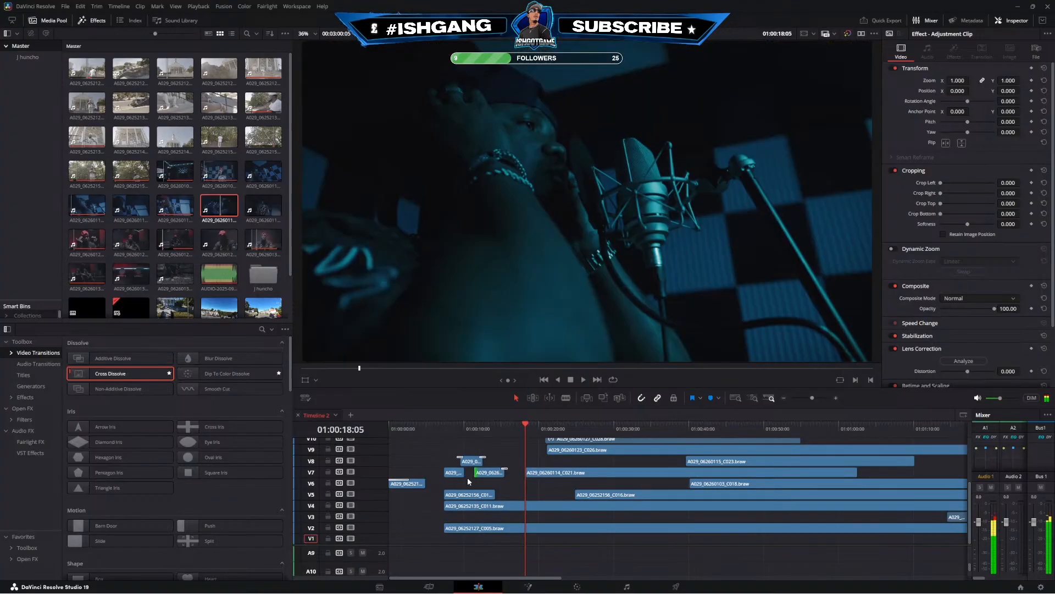
Preview the "Video Sep 20 2025" street and drone clips, 3 40 59 PM and 3 49 30 PM, in the media pool
scroll(203, 237, "down", 2)
left_click(214, 255)
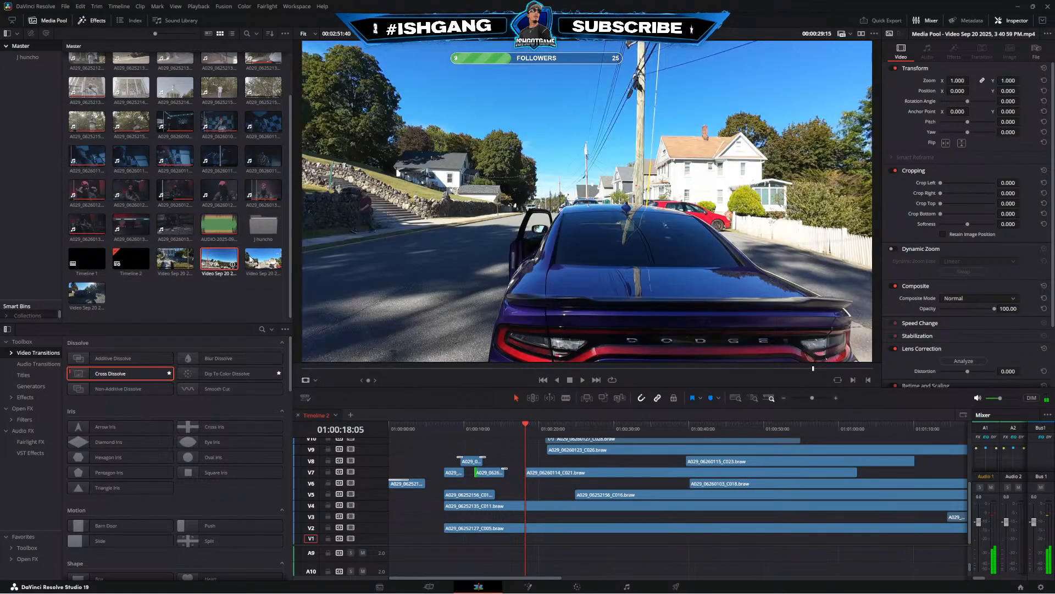
left_click(265, 267)
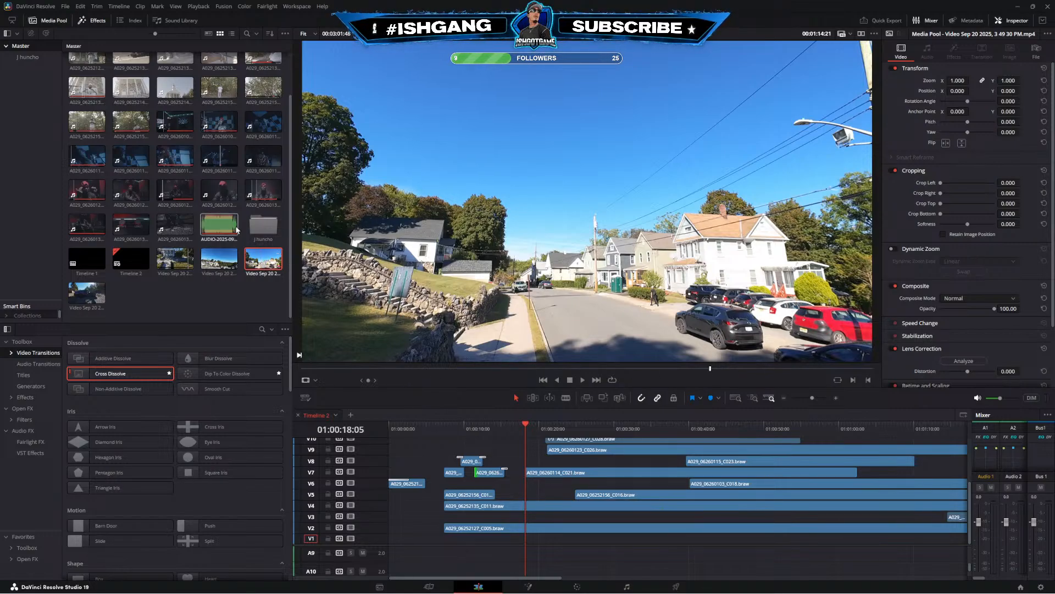
left_click(231, 255)
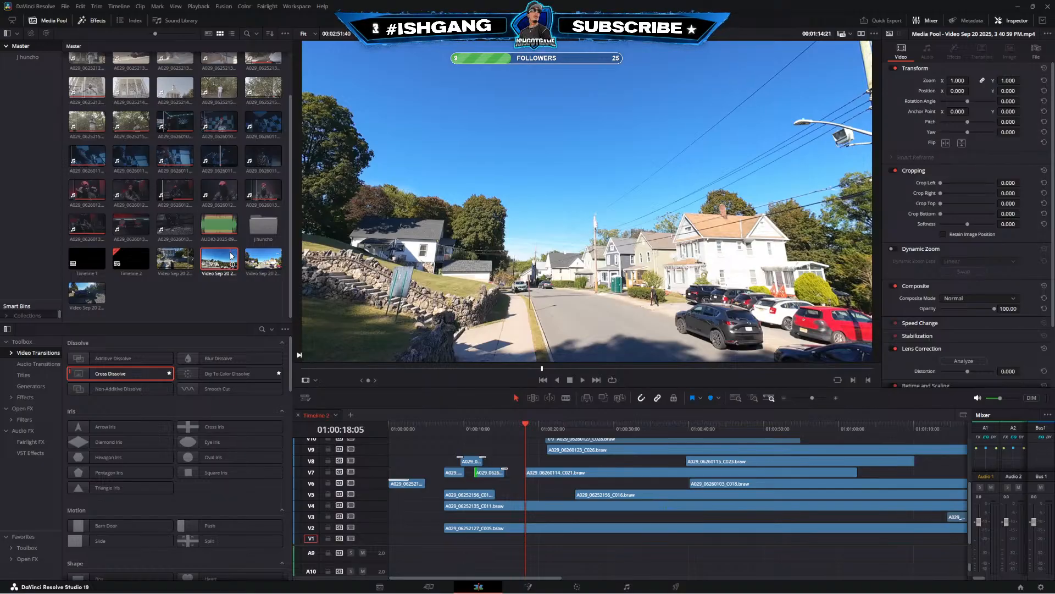
left_click(256, 263)
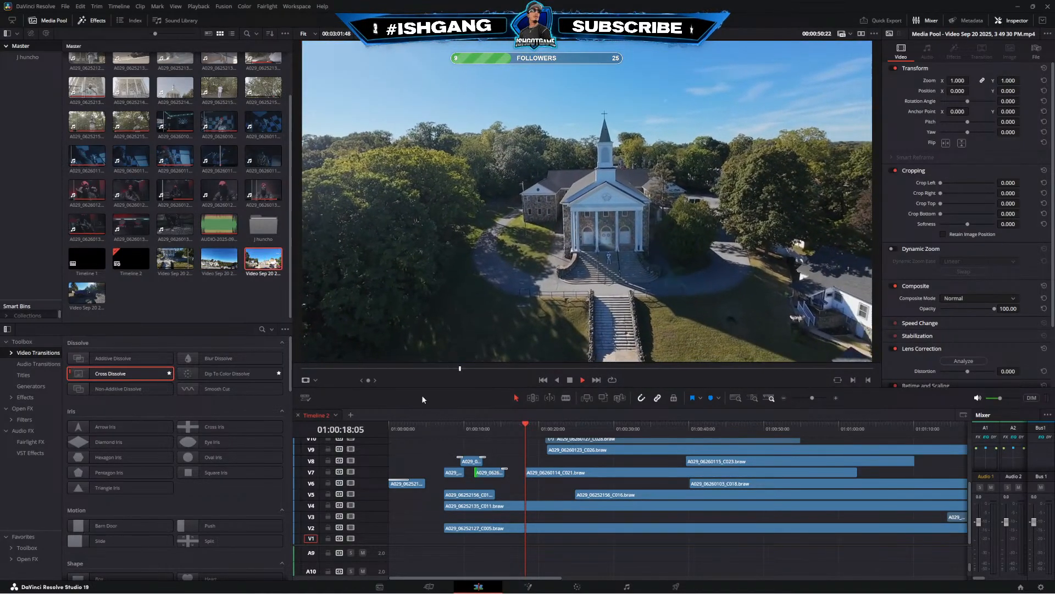
Mark a section of the drone clip Video Sep 20 2025, 3 49 30 PM and place it on V5 after A029_06252156_C016
left_click(337, 367)
left_click_drag(336, 366, 531, 495)
key("space")
key("o")
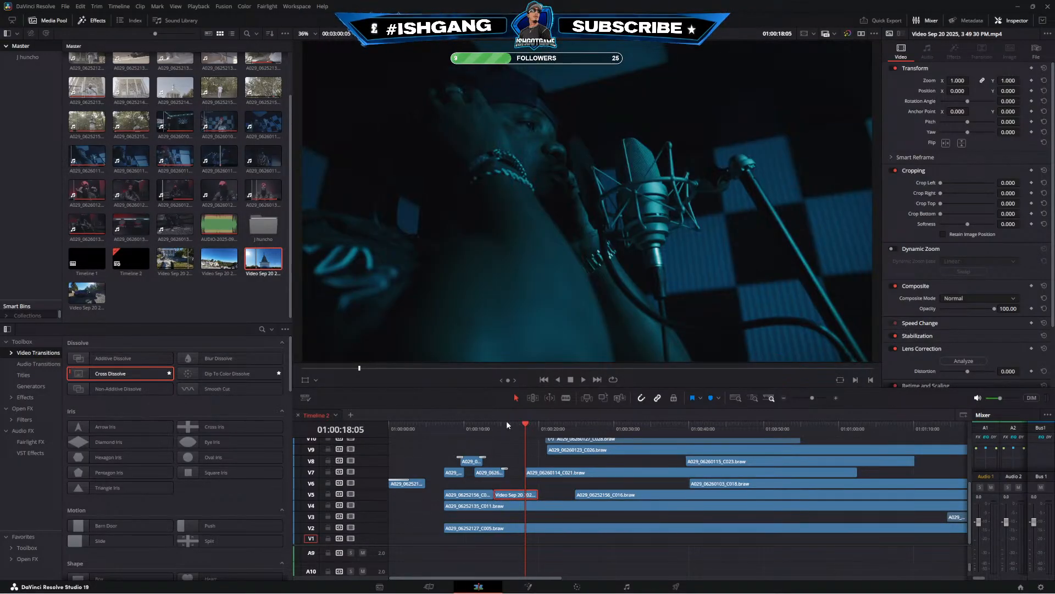
Play back the drone cutaway from about 01:00:15:00 through the microphone shot and into the red-cap performance clips
left_click_drag(510, 434, 505, 439)
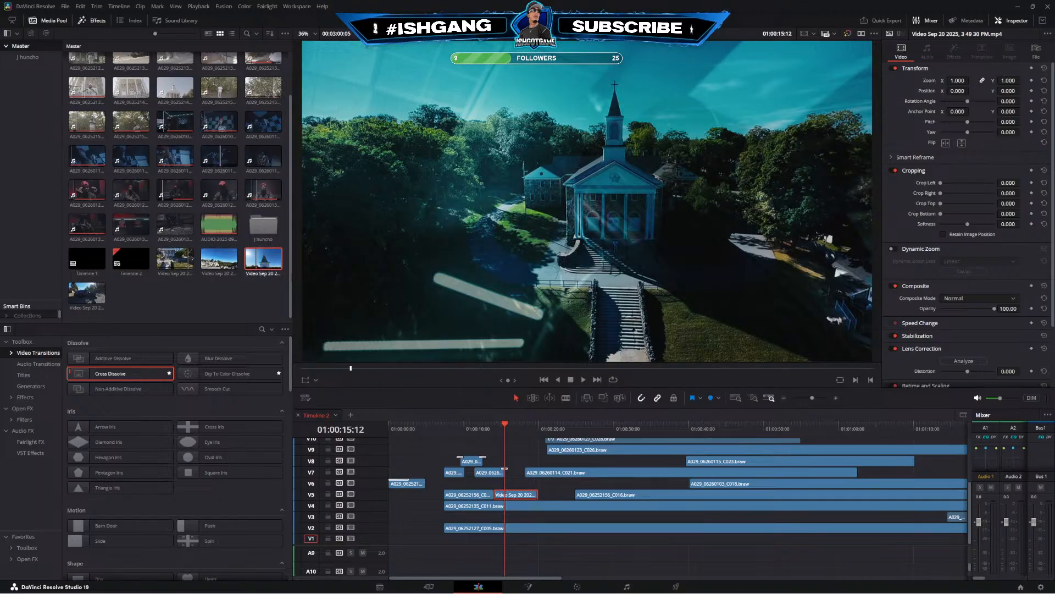
left_click_drag(506, 434, 499, 427)
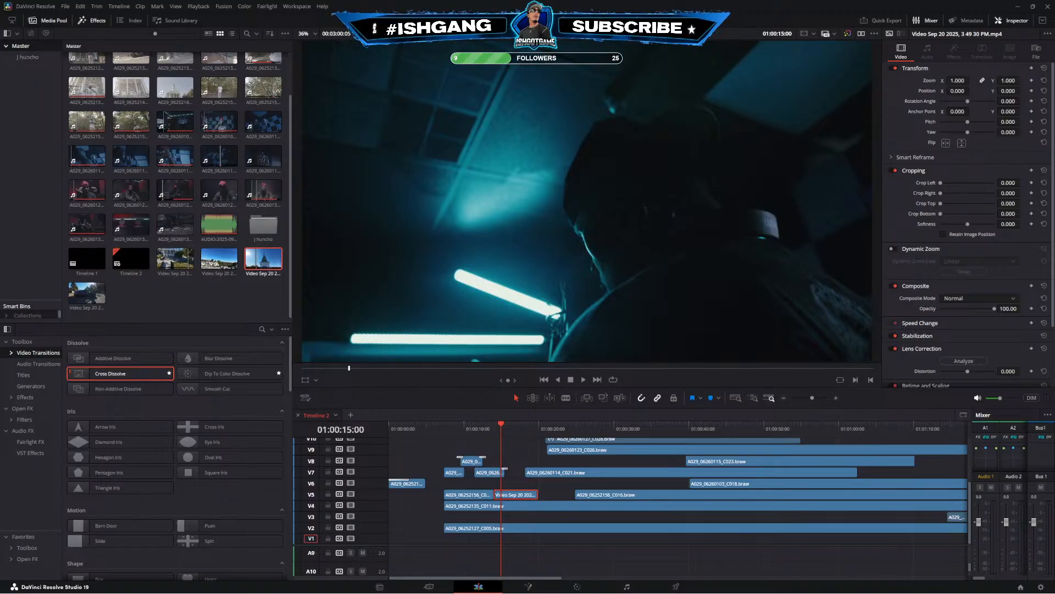
left_click_drag(512, 434, 495, 433)
key("space")
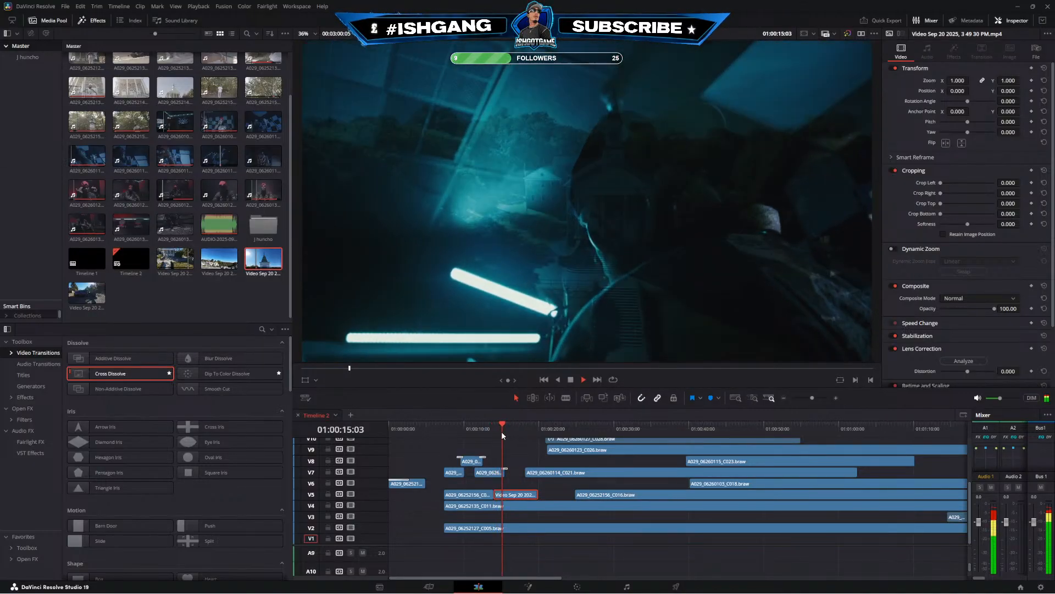
left_click_drag(507, 427, 529, 428)
key("space")
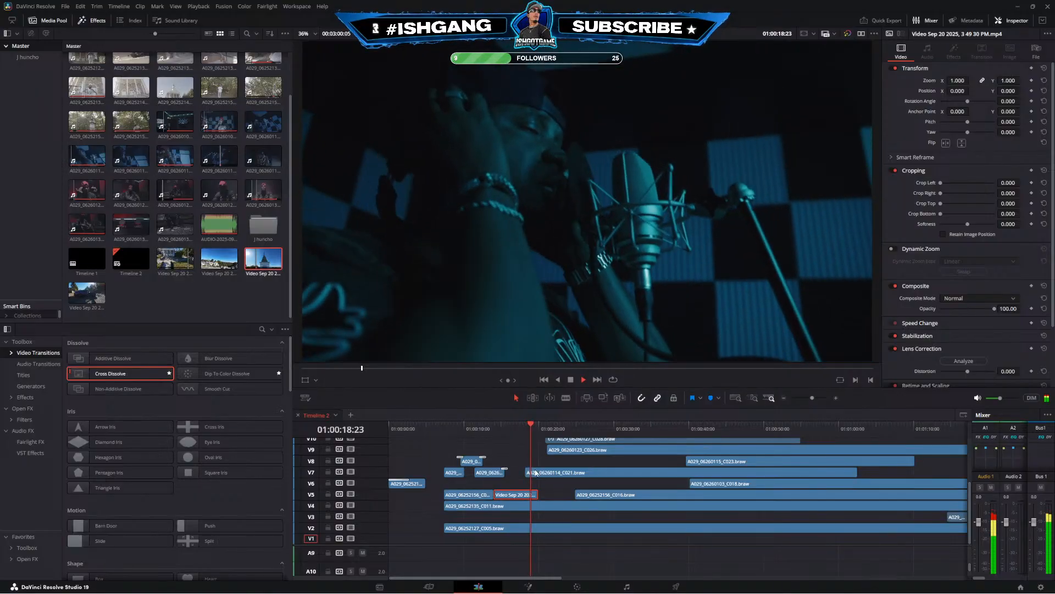
scroll(536, 471, "up", 3)
key("space")
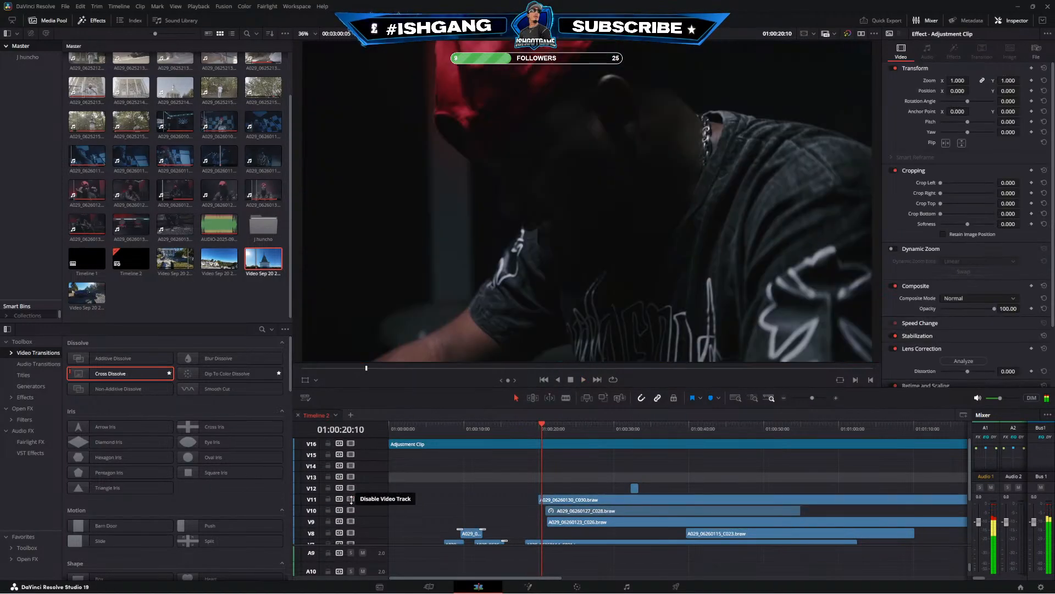
key("space")
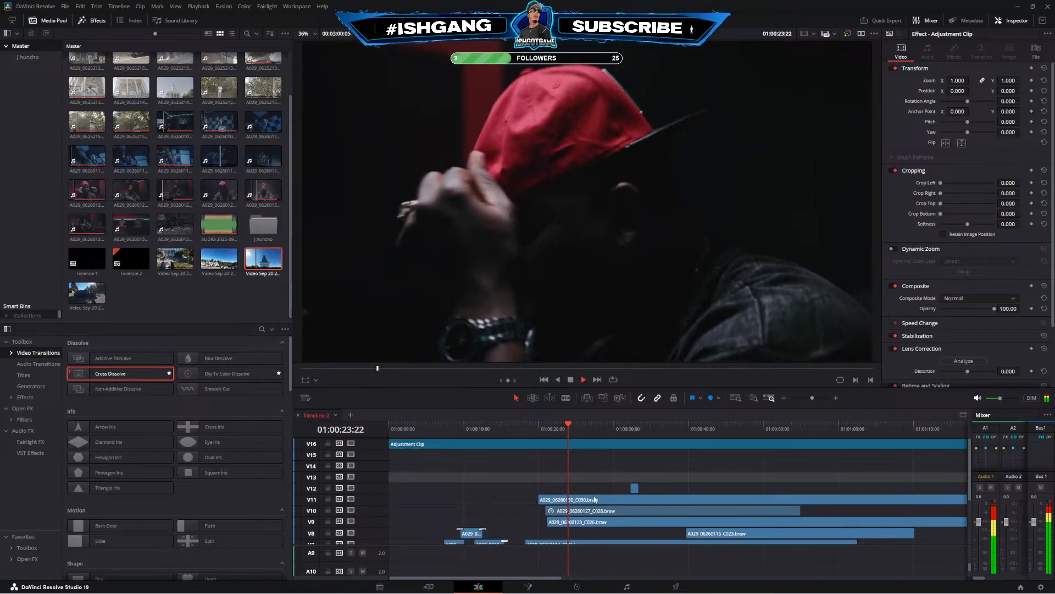
Move the drone clip up to V17 above the adjustment clip and play it back from 01:00:13:13
left_click_drag(812, 398, 815, 397)
scroll(563, 469, "down", 3)
left_click(554, 426)
key("space")
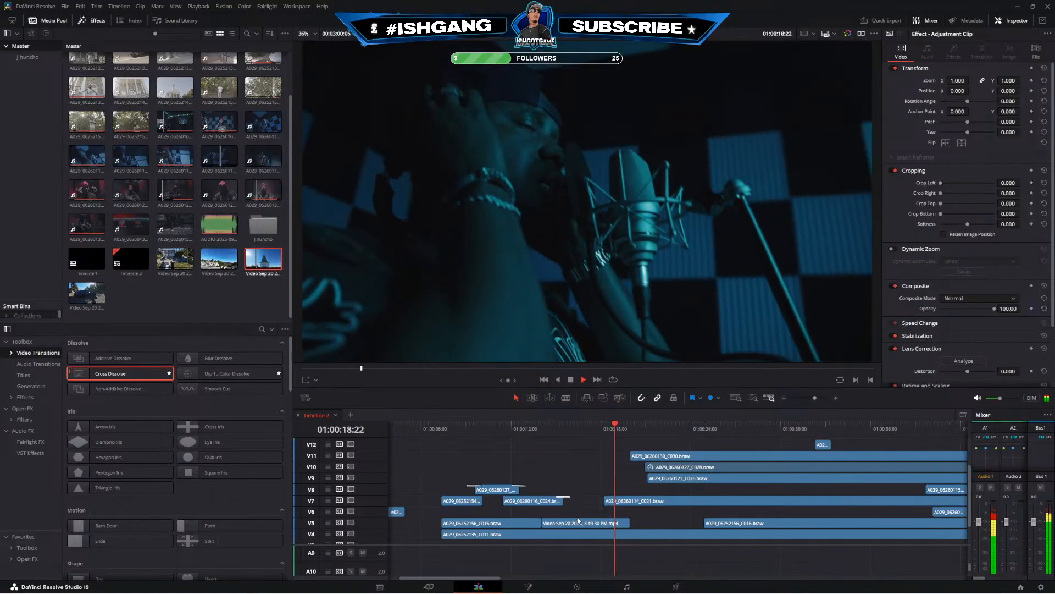
left_click(578, 519)
left_click_drag(567, 528, 579, 447)
scroll(577, 479, "up", 3)
scroll(577, 498, "down", 3)
scroll(579, 488, "up", 3)
left_click_drag(578, 488, 575, 466)
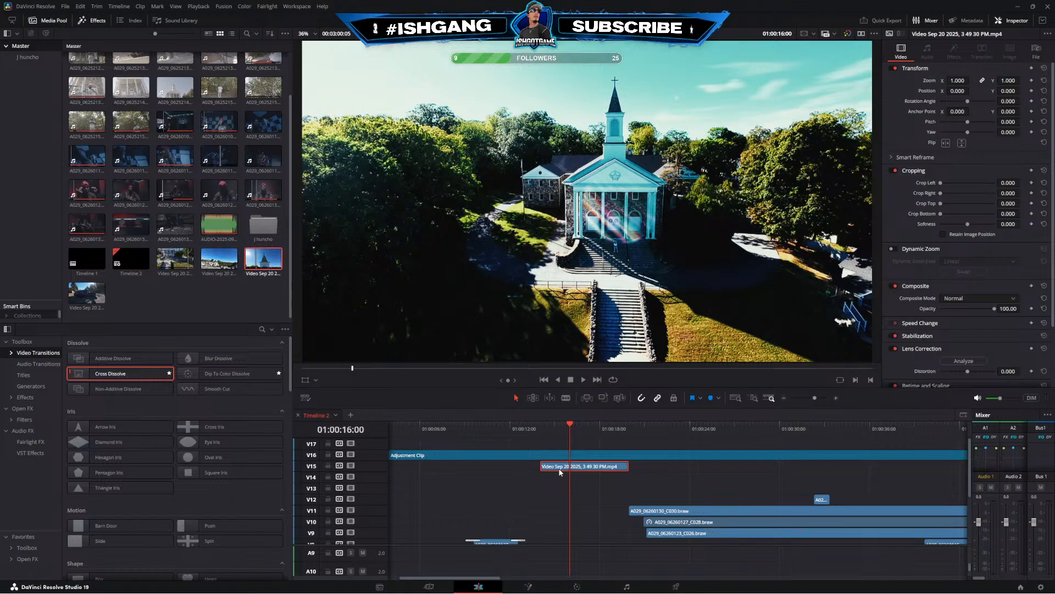
left_click_drag(559, 471, 561, 444)
left_click(534, 426)
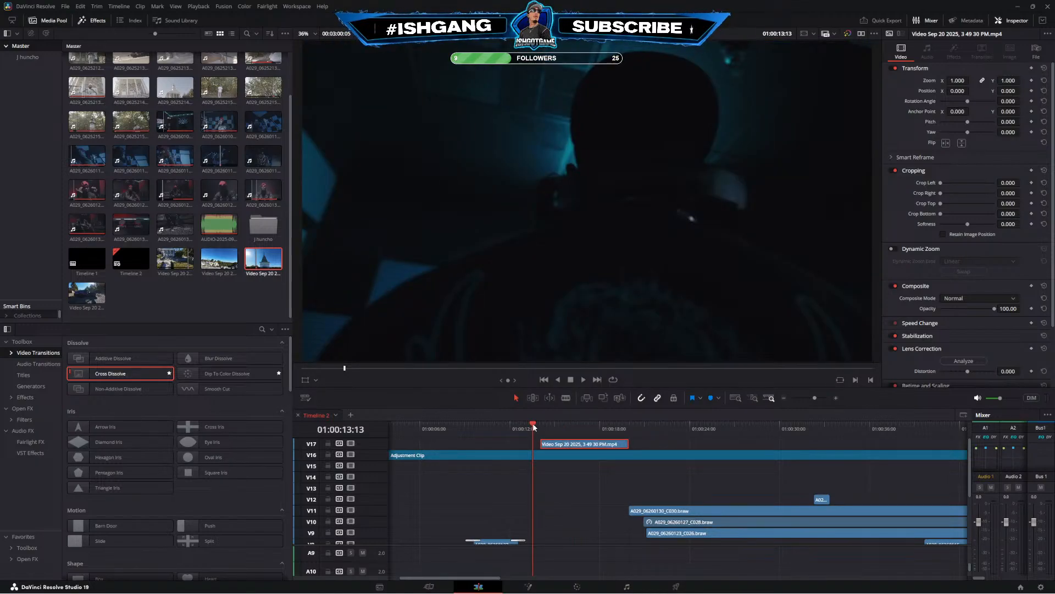
key("space")
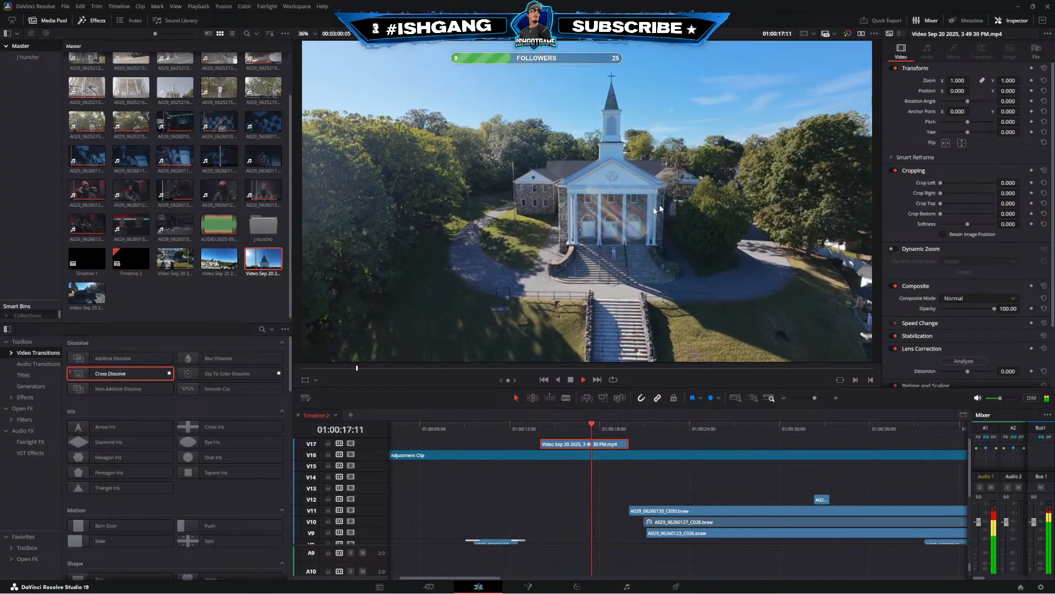
Split A029_06260130_C030 on V11, ending its first part at about 01:00:23:10 and starting the later part at about 01:00:28:16
left_click_drag(612, 430, 619, 429)
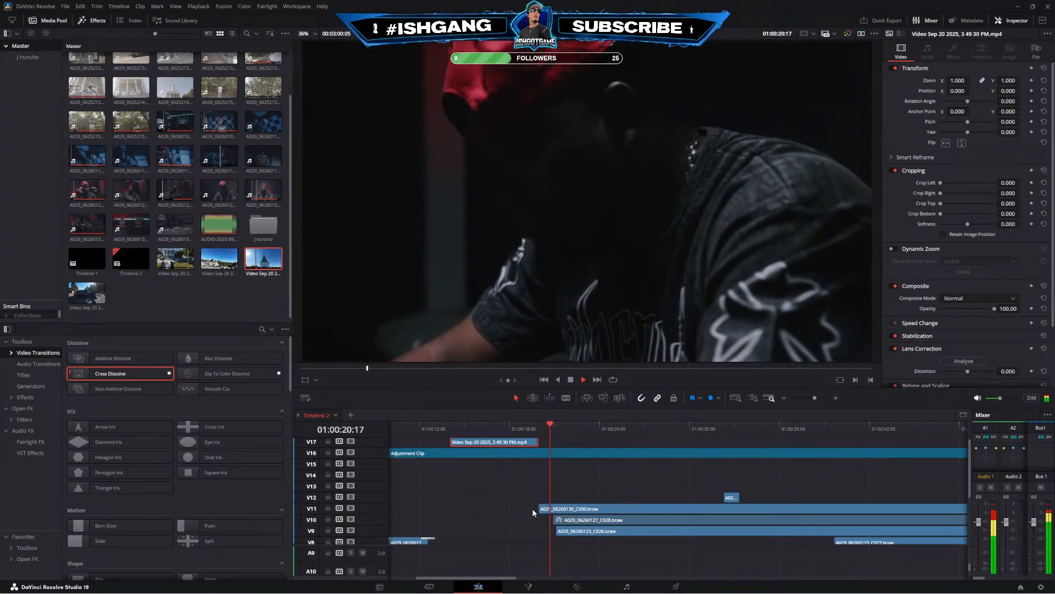
key("b")
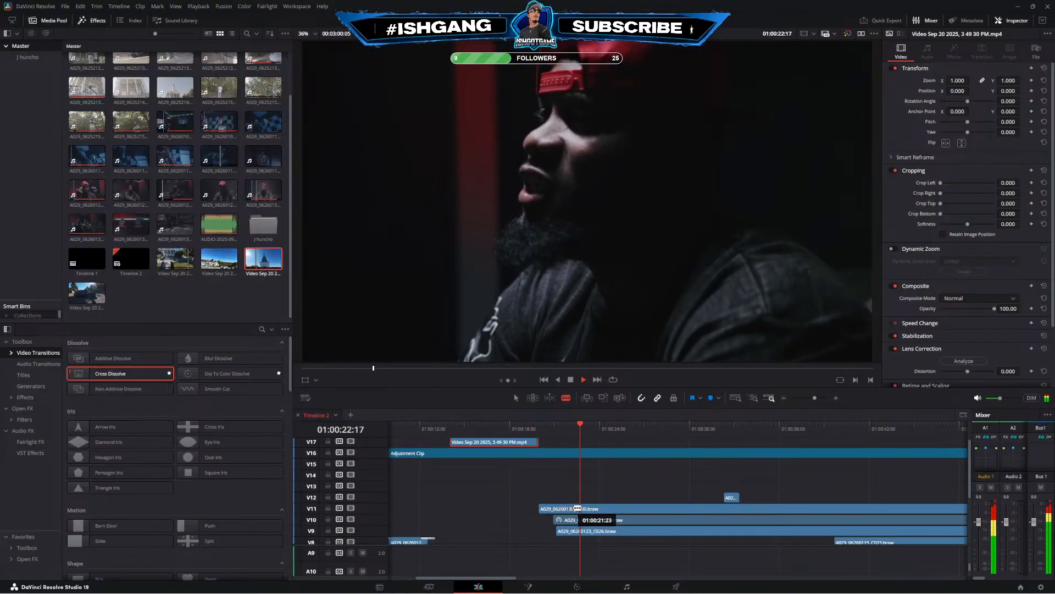
left_click(585, 507)
key("a")
left_click_drag(586, 508, 669, 508)
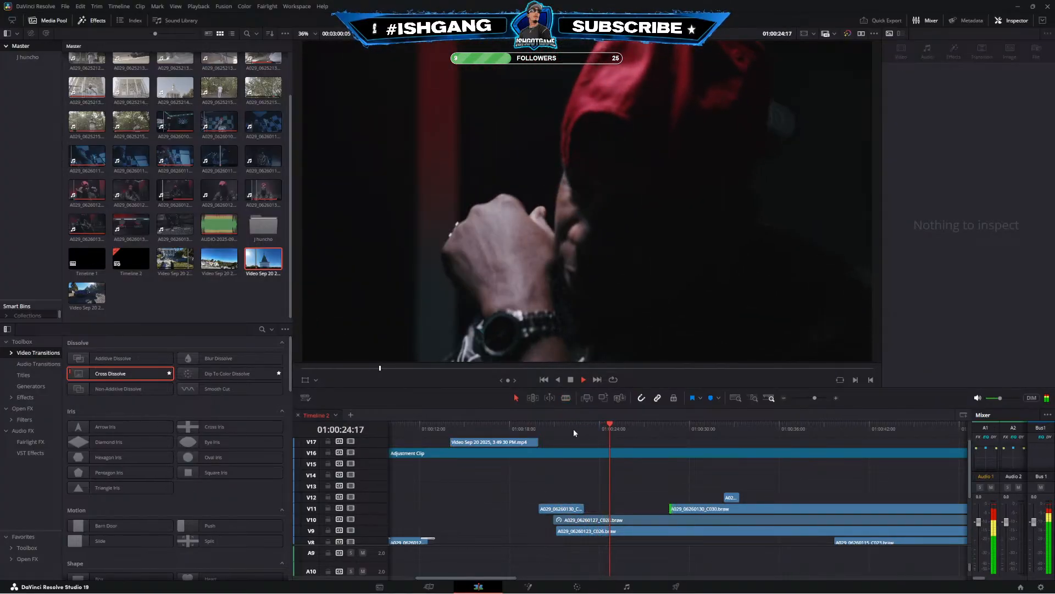
left_click(569, 431)
left_click(835, 398)
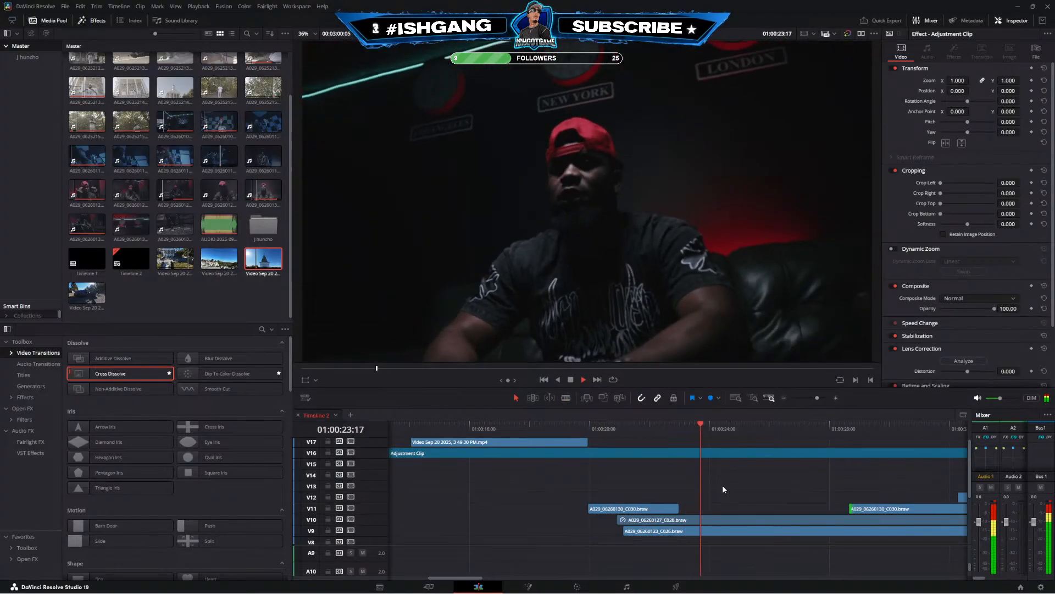
left_click_drag(678, 507, 599, 489)
left_click(665, 429)
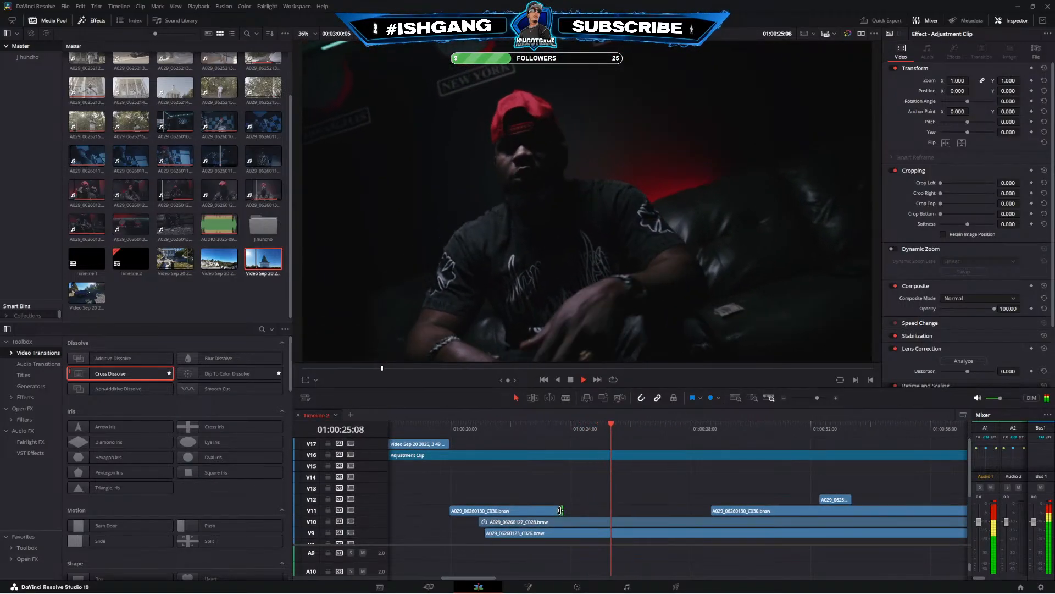
left_click(532, 424)
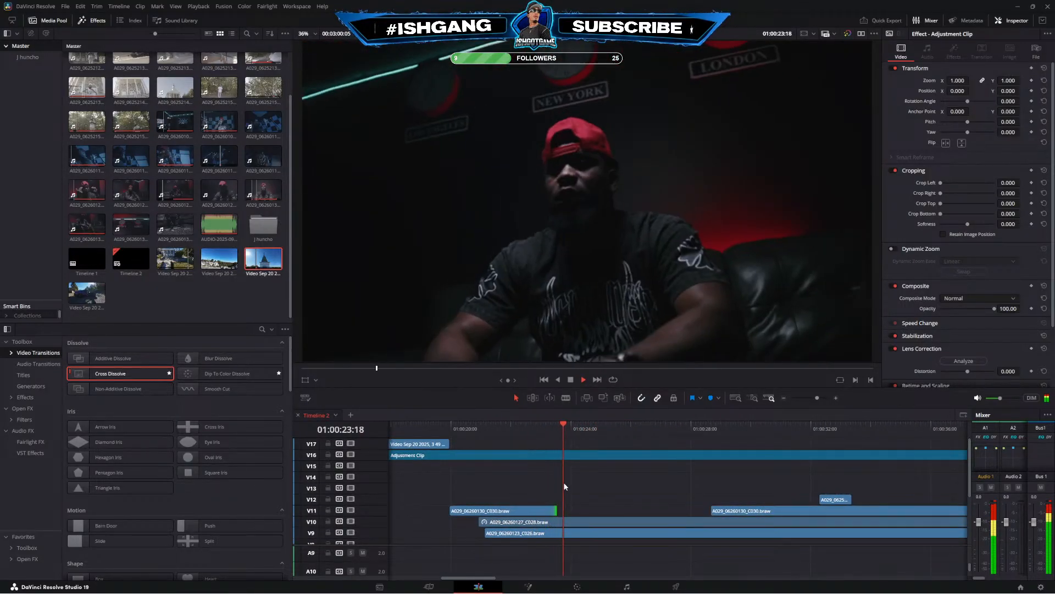
Split A029_06260127_C028 on V10 at the end of the V11 clip and trim its later part to start at about 01:00:29
key("b")
left_click(555, 521)
left_click_drag(556, 519, 644, 517)
left_click(544, 426)
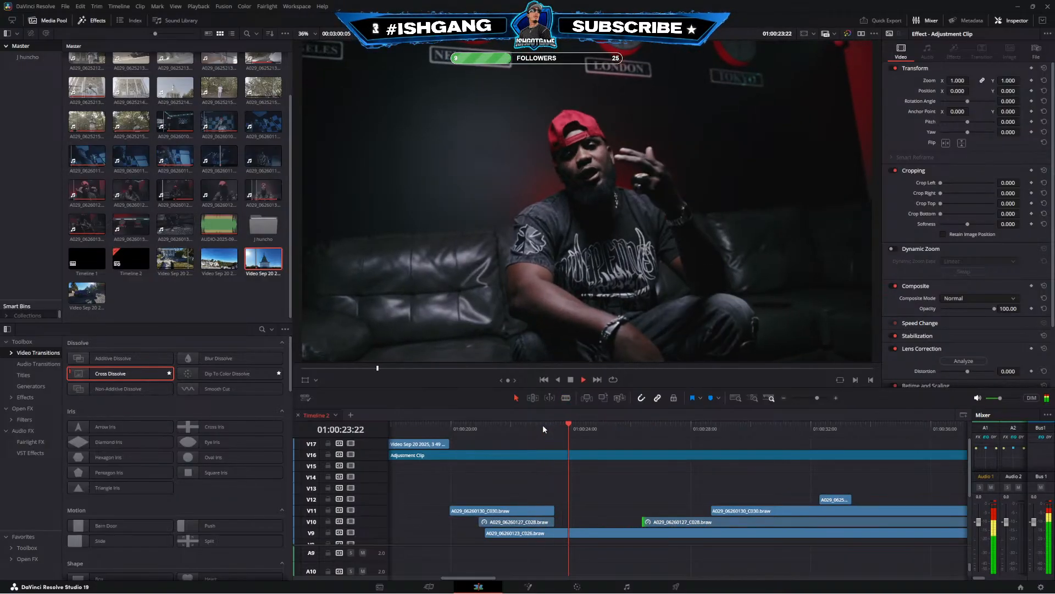
left_click(540, 424)
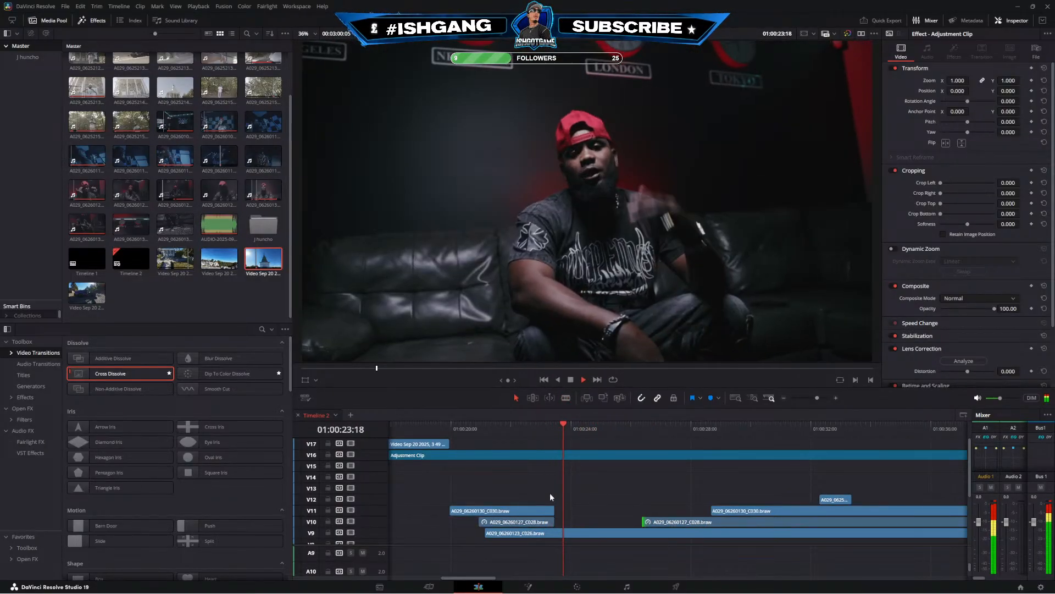
left_click_drag(664, 478, 550, 470)
left_click_drag(531, 509, 609, 512)
Split A029_06260123_C026 on V9 at 01:00:28:16 and trim back the starts of the following V9, V10 and V11 clips to leave a gap
left_click(497, 420)
key("b")
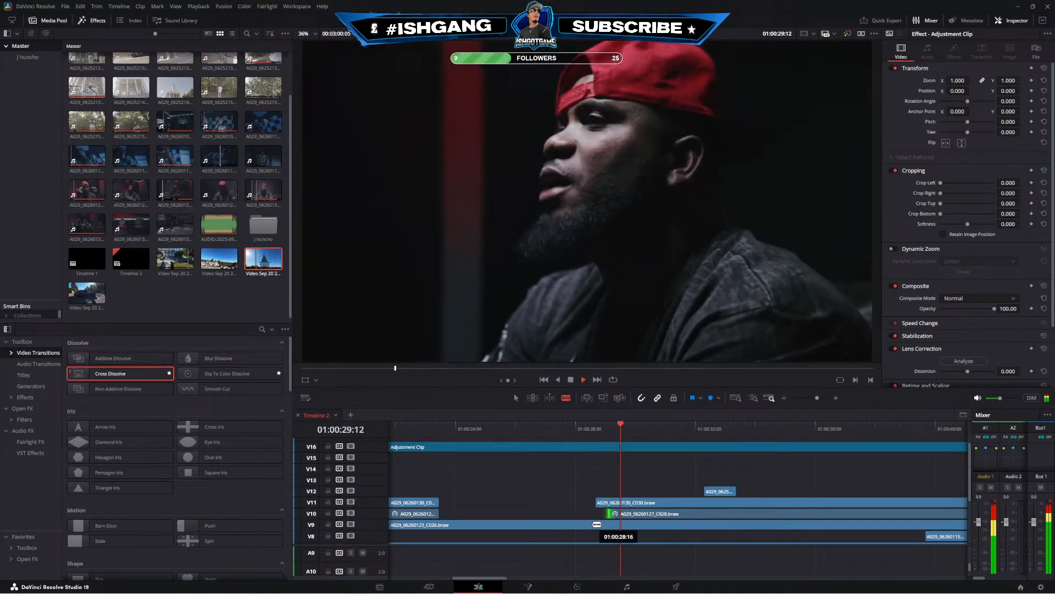
left_click(597, 525)
key("a")
left_click_drag(598, 524, 766, 524)
left_click_drag(597, 502, 719, 513)
Cut A029_06260114_C021 on V7 where the V9 clip ends and trim its later part to start at about 01:00:32
left_click(551, 426)
key("space")
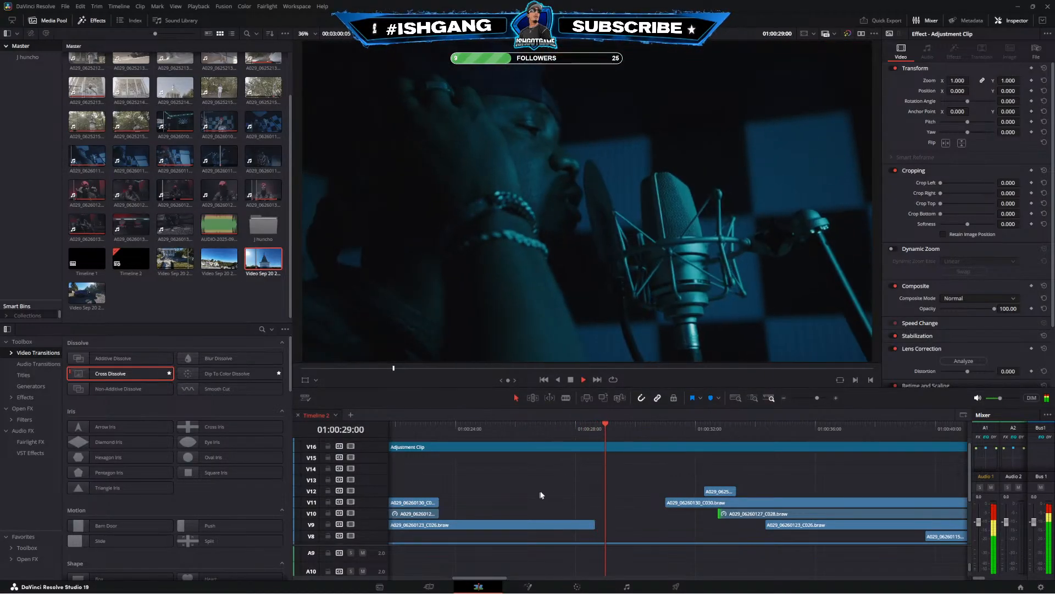
scroll(536, 492, "down", 6)
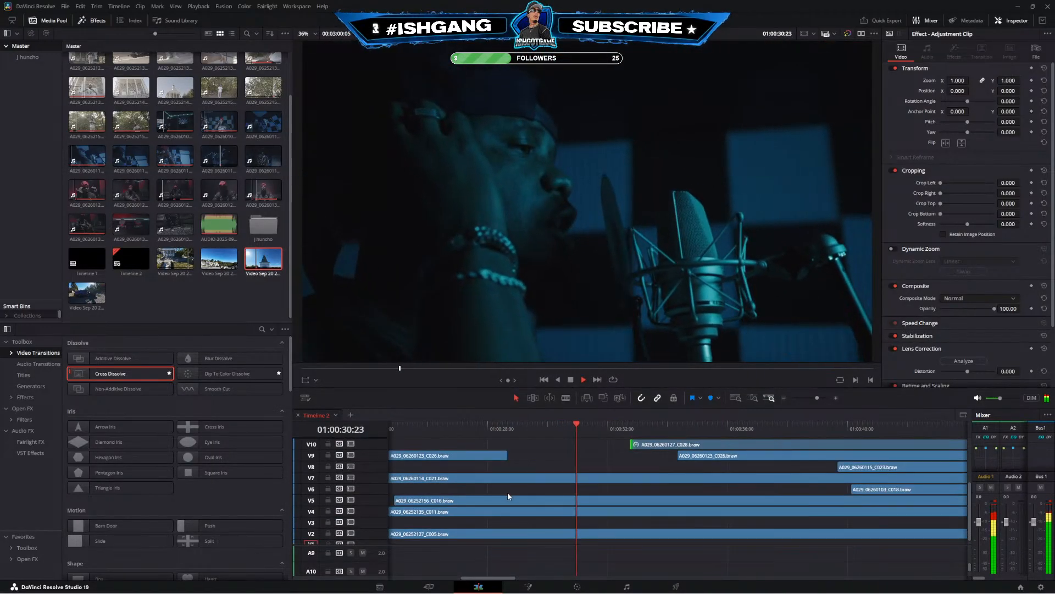
left_click_drag(507, 478, 608, 469)
Extend the end of the church-steps cutaway on V12 and replay it
left_click(483, 431)
scroll(554, 472, "up", 6)
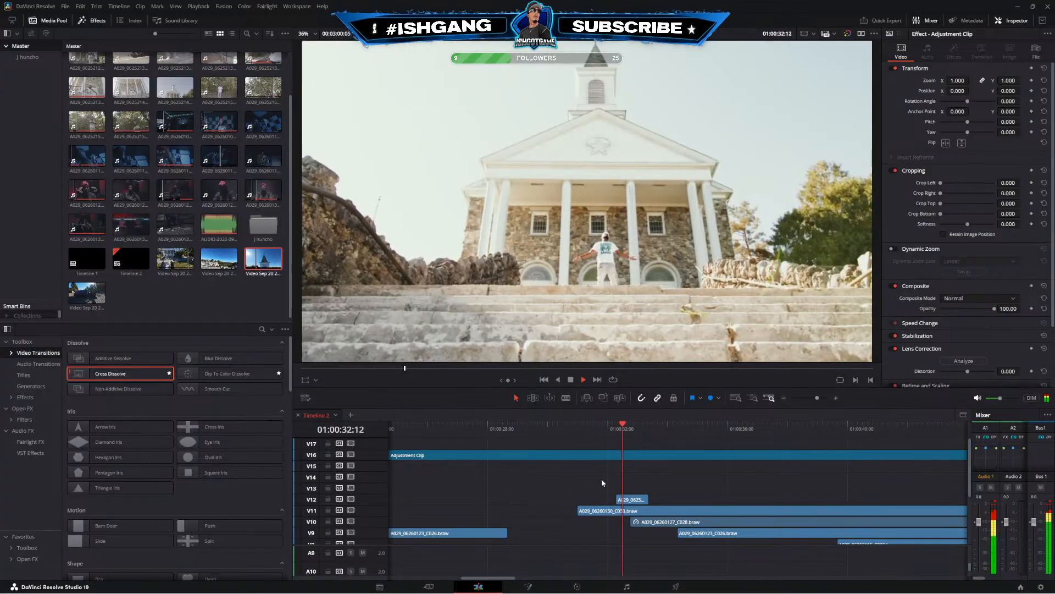
left_click_drag(645, 499, 648, 499)
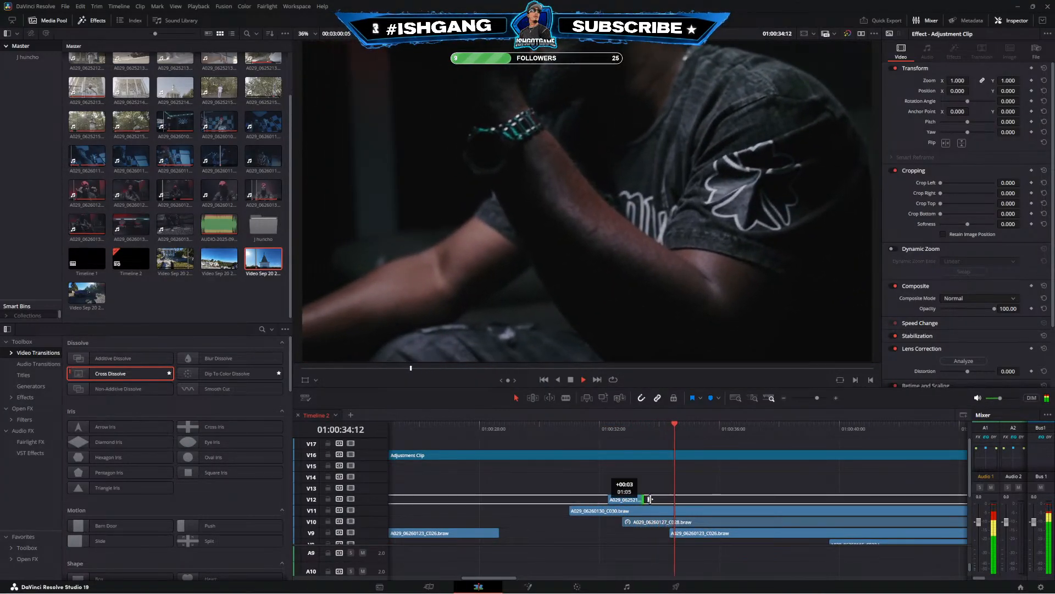
left_click(628, 431)
Switch to the Color page and select clip 17, the church-steps shot, at 01:00:32:14
key("shift+6")
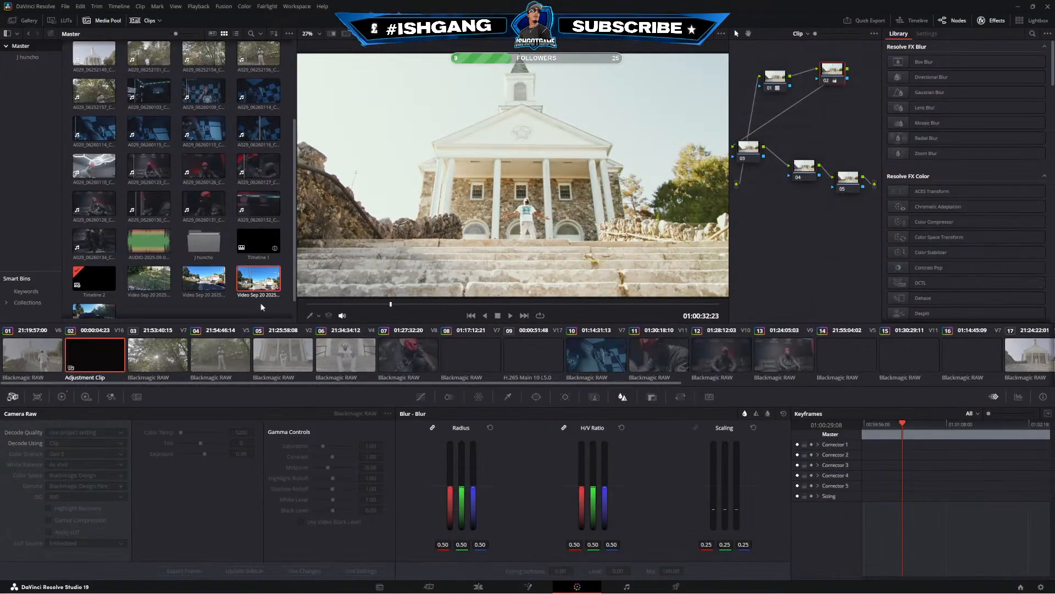
left_click_drag(168, 383, 518, 400)
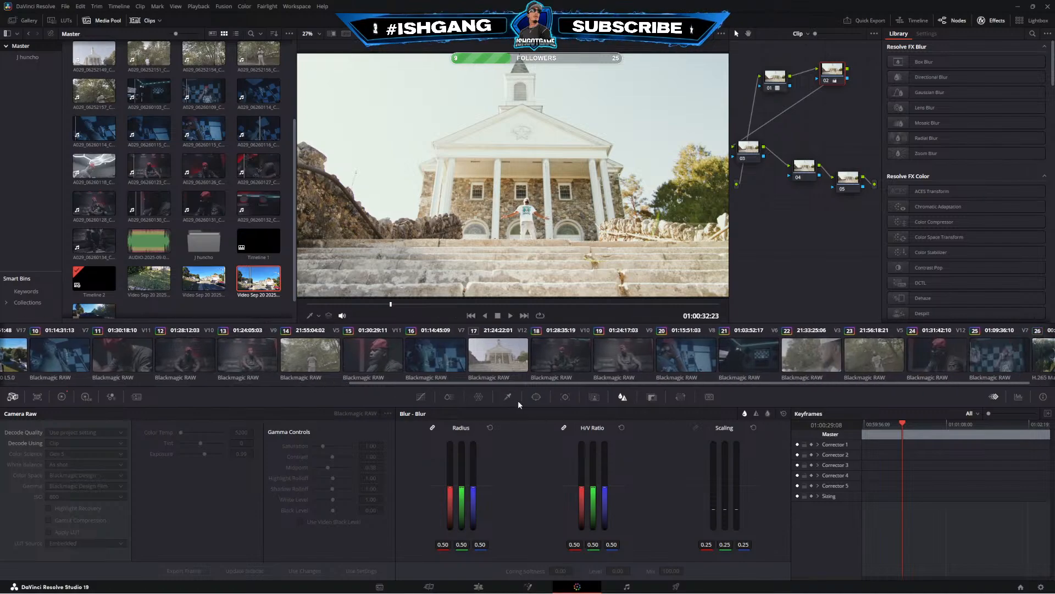
left_click(498, 355)
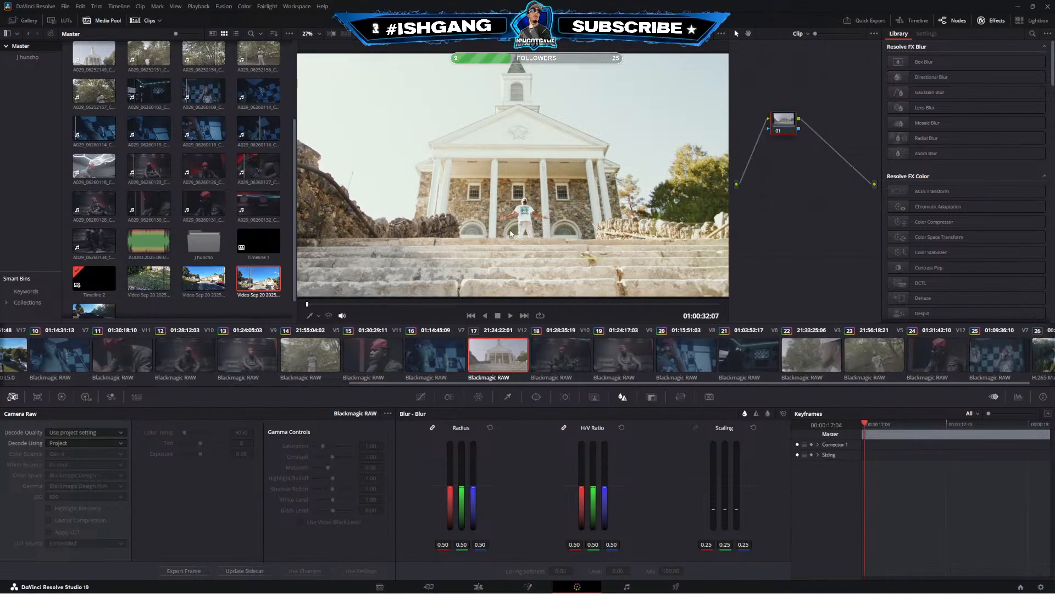
left_click(379, 304)
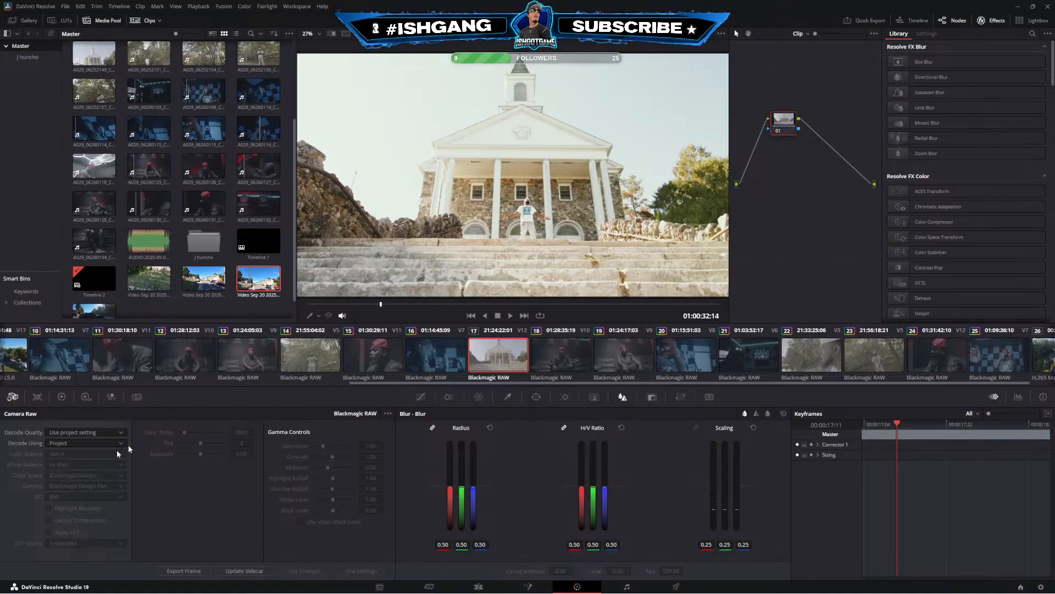
Set the church shot's Camera Raw decoding to Clip with Gen 5 color science, enable Highlight Recovery and lower the exposure
left_click(82, 443)
left_click(55, 483)
left_click(82, 454)
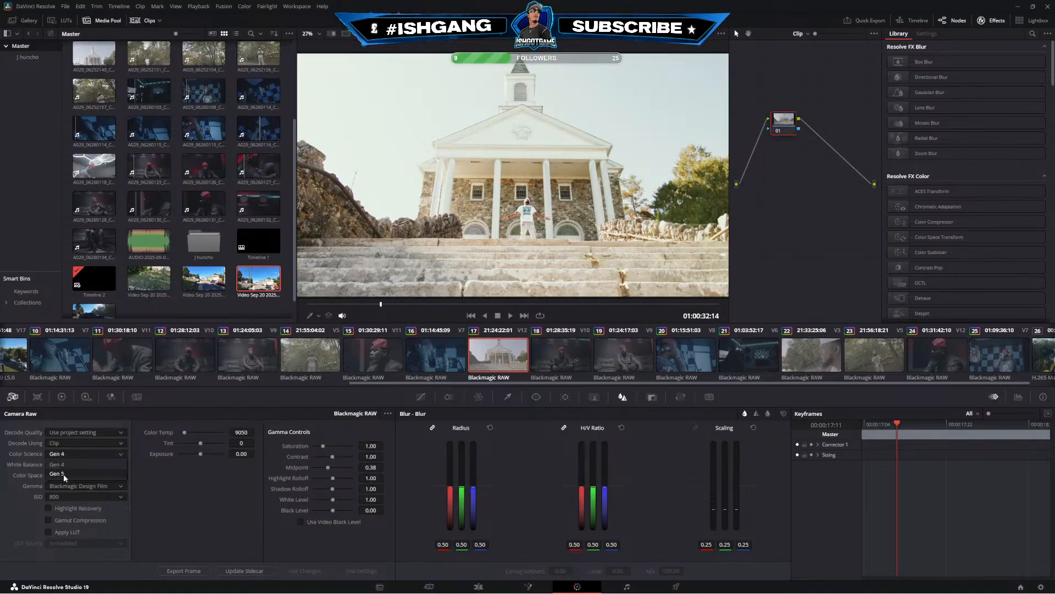
left_click(64, 474)
left_click(85, 510)
left_click_drag(241, 453, 186, 453)
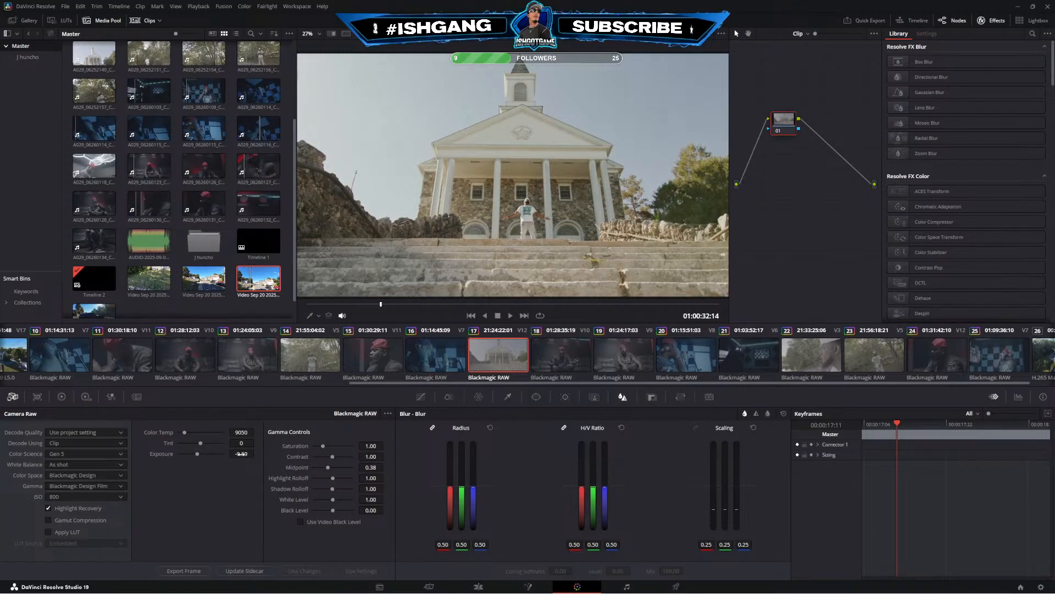
Back on the Edit page, split A029_06260130_C030 on V11 after the V12 cutaway and trim its later part to start at about 01:00:39
left_click(480, 586)
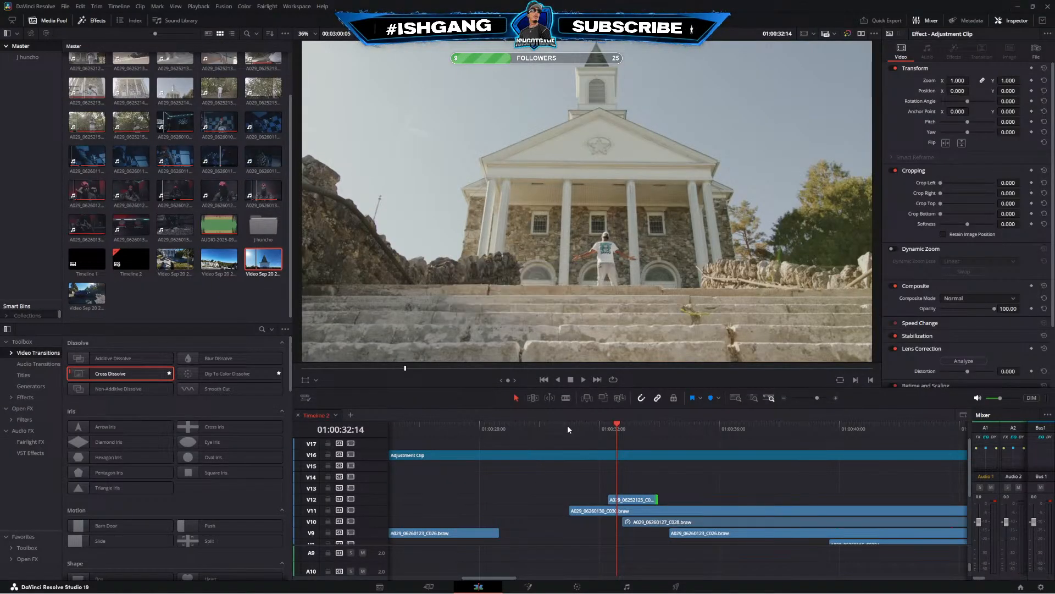
left_click(567, 425)
key("space")
left_click_drag(616, 465, 491, 455)
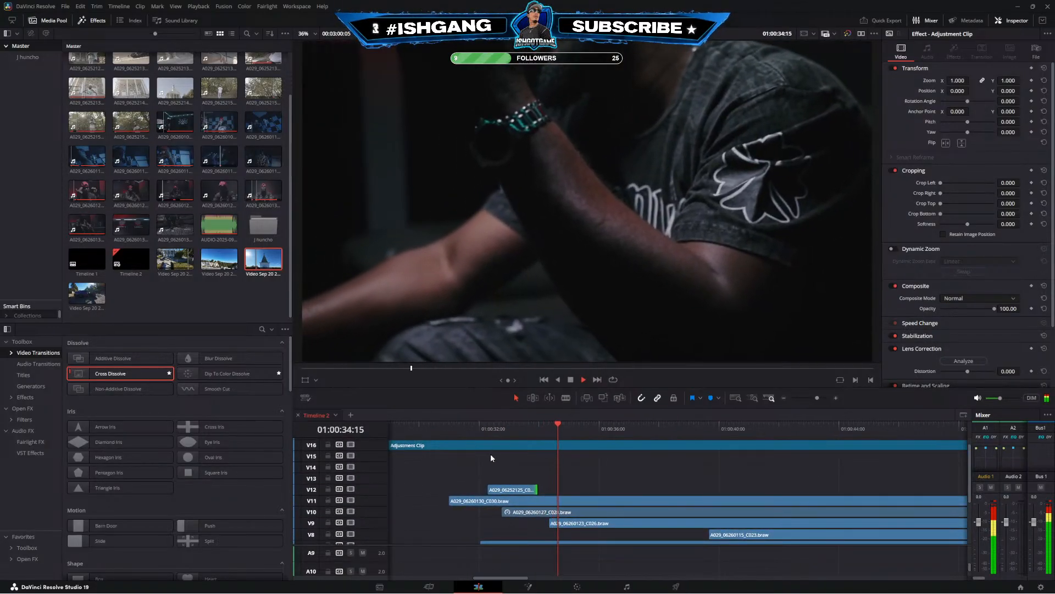
key("b")
left_click(539, 500)
key("a")
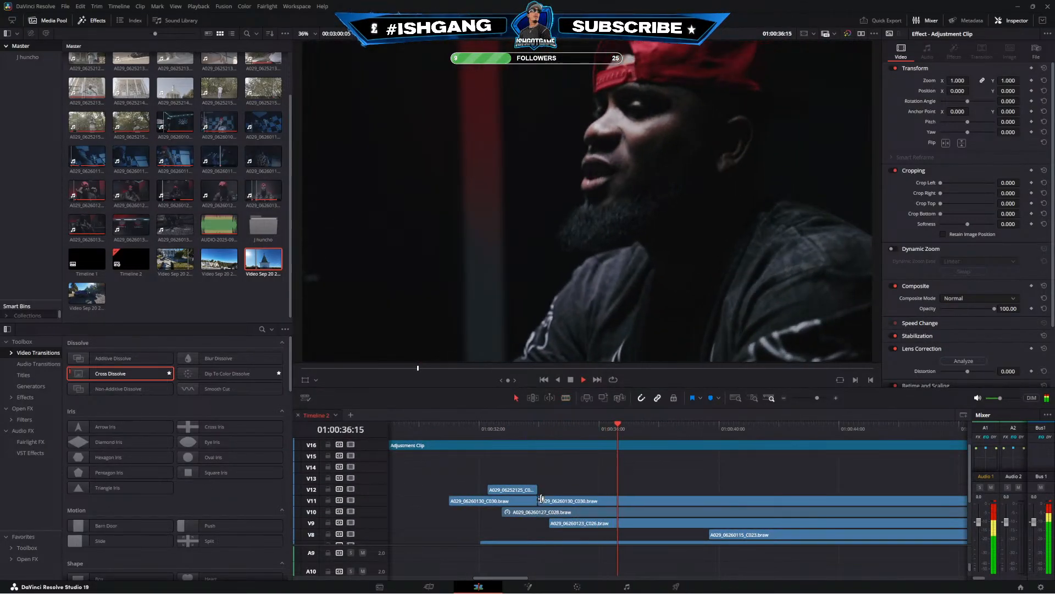
left_click_drag(540, 499, 685, 499)
Split A029_06260127_C028 on V10 to isolate a short piece from about 01:00:34 to 01:00:35
left_click(520, 432)
key("b")
left_click(528, 511)
key("a")
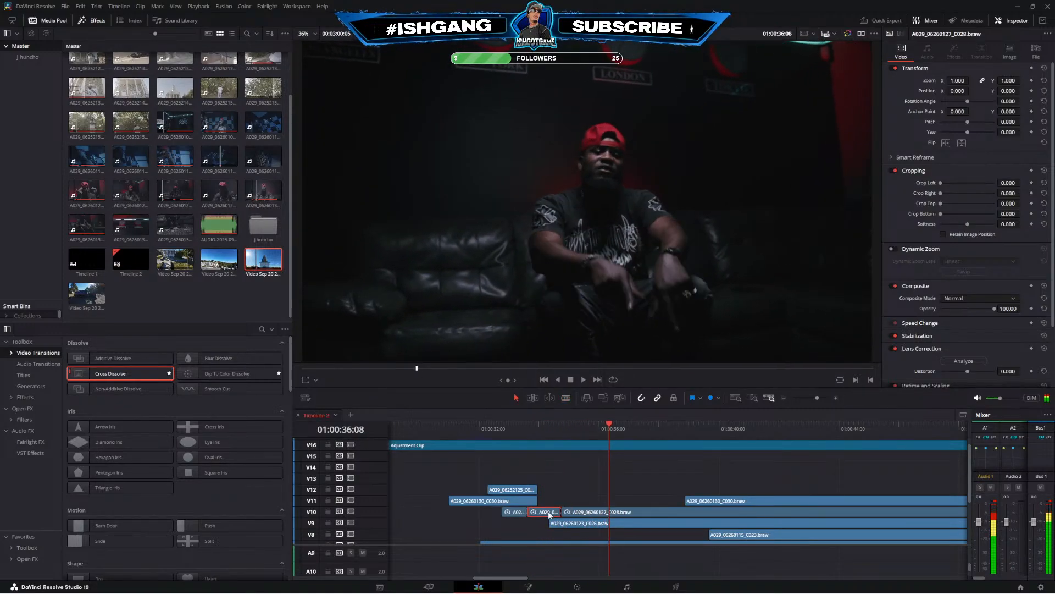
Set the short A029_06260127_C028 piece to 100% speed and place it on V11 right after the V12 cutaway
key("ctrl+r")
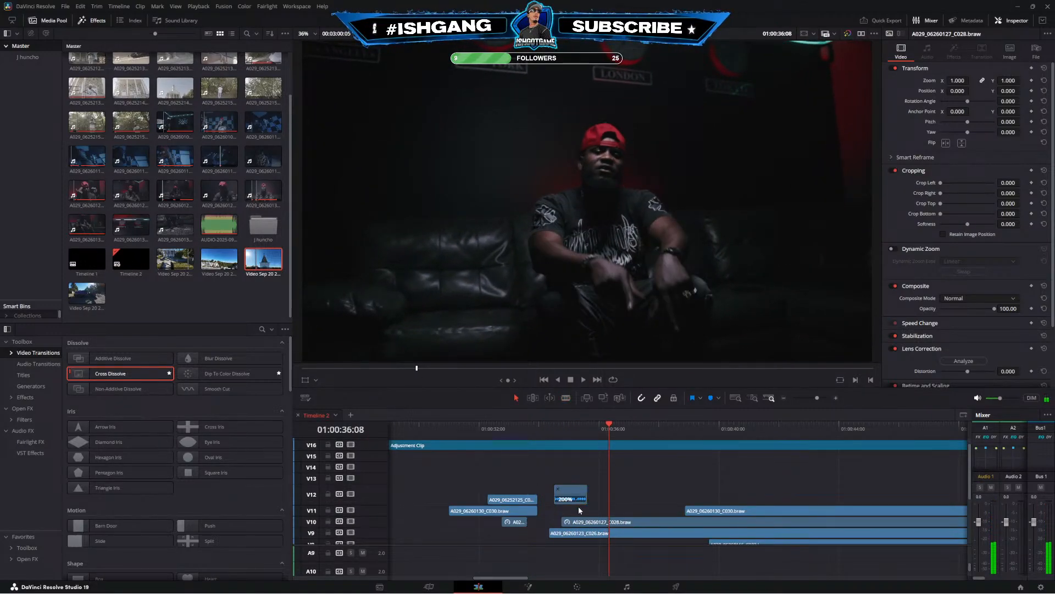
right_click(583, 509)
mouse_move(628, 525)
left_click(674, 542)
left_click(512, 429)
key("space")
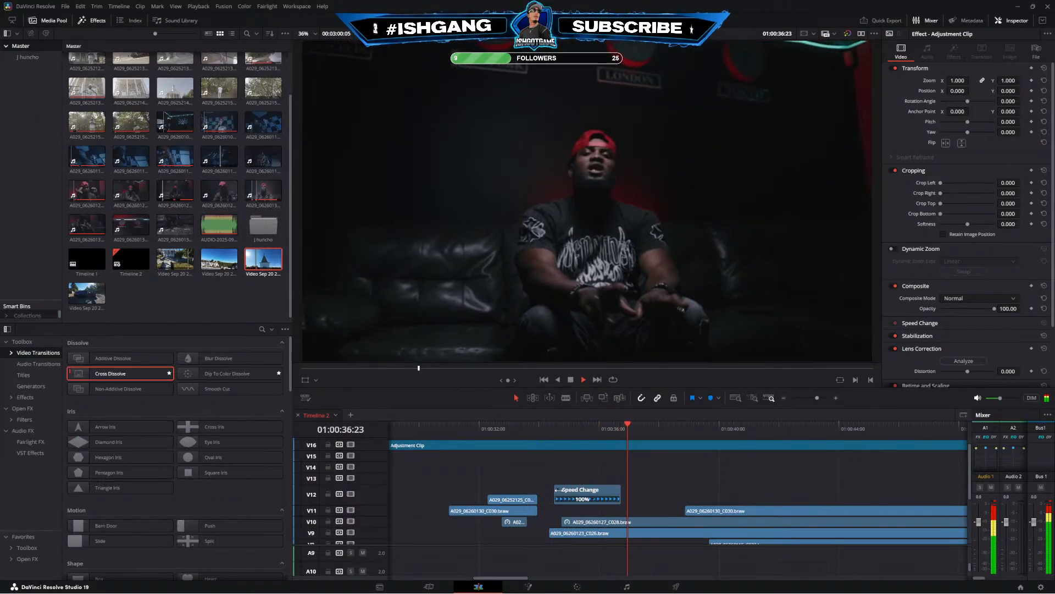
left_click(557, 488)
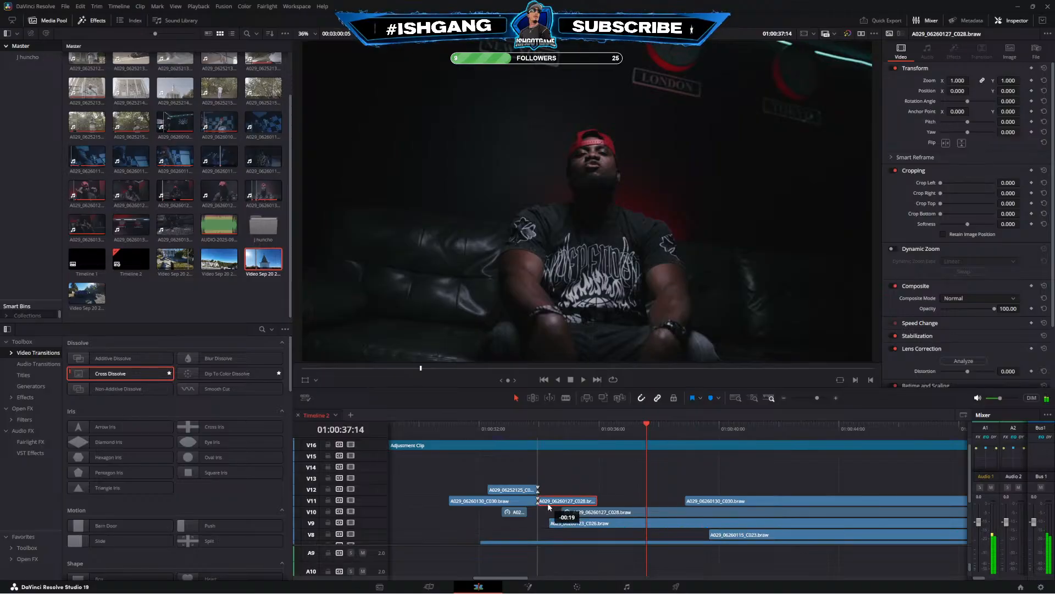
Replay the new cut and trim the starts of A029_06260127_C028 on V10 and A029_06260123_C026 on V9 to about 01:00:39
left_click(522, 430)
key("space")
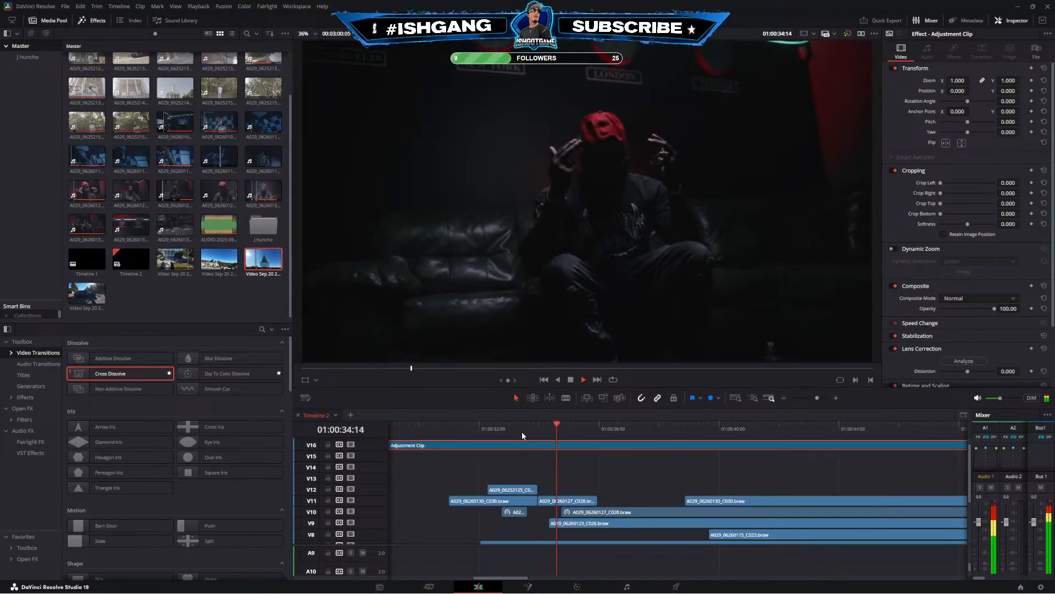
left_click_drag(572, 478, 632, 498)
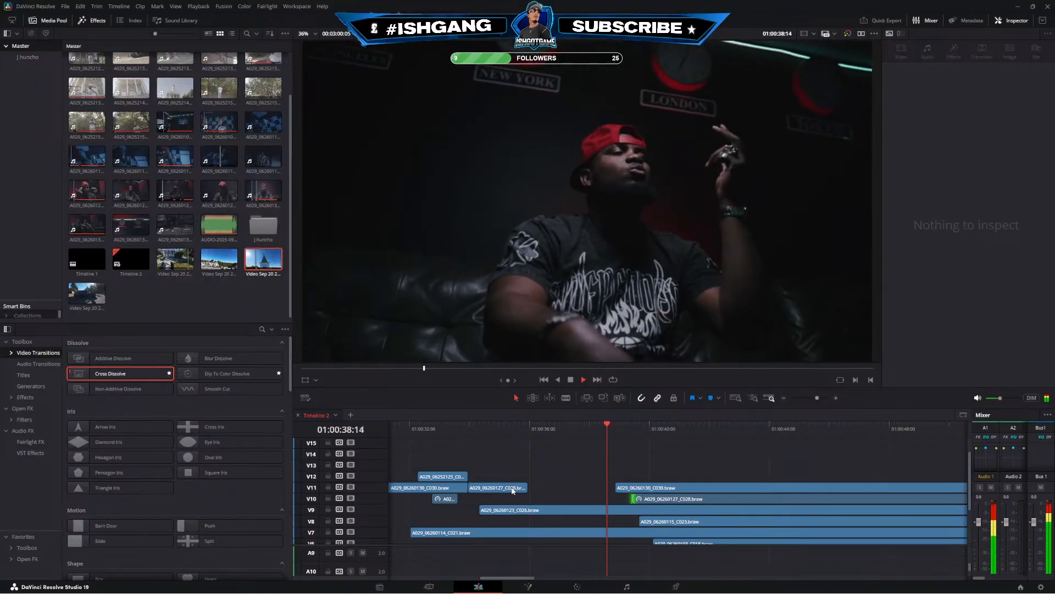
left_click_drag(481, 510, 625, 510)
Split A029_06260114_C021 on V7 at about 01:00:35 and trim its later part to start at about 01:00:39
left_click(490, 429)
key("b")
left_click(494, 532)
key("a")
left_click_drag(498, 532, 632, 533)
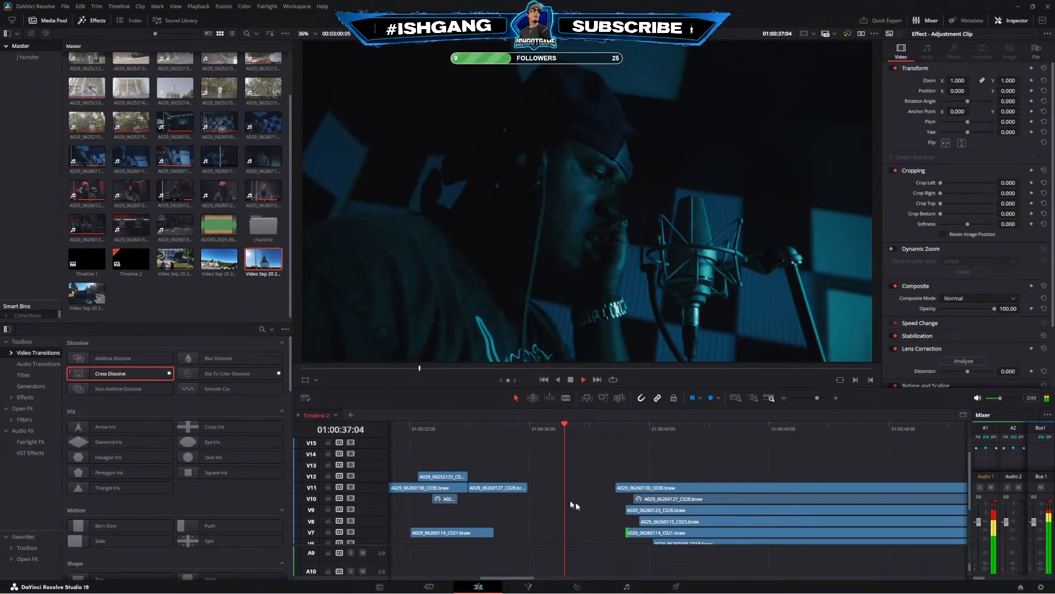
Split A029_06252156_C016 on V5 at about 01:00:35:14 and trim its later part to start at about 01:00:40
left_click(493, 430)
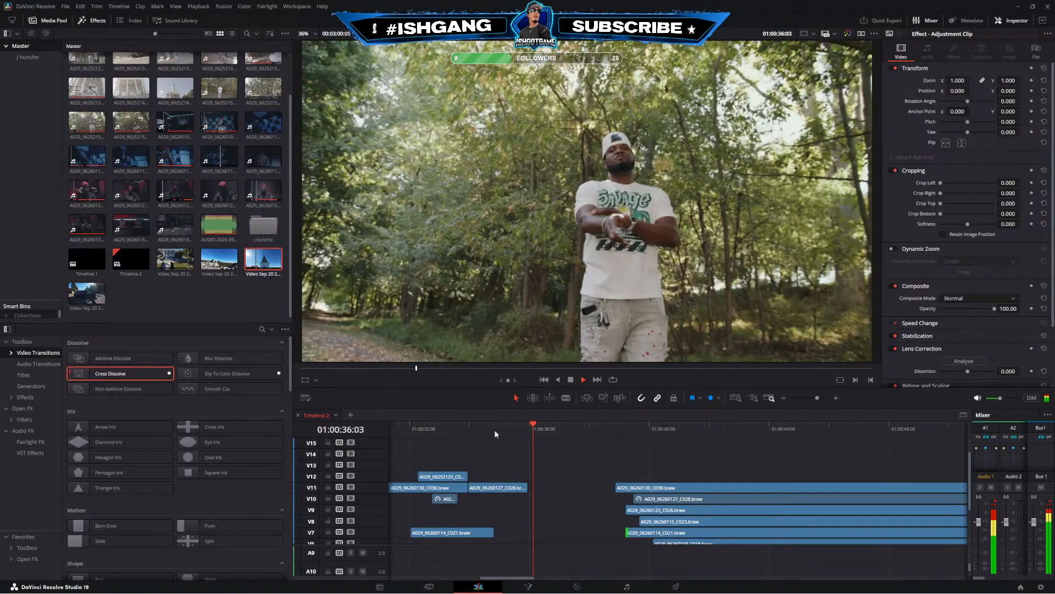
scroll(549, 456, "down", 3)
key("b")
left_click(517, 505)
key("a")
left_click_drag(520, 504, 647, 503)
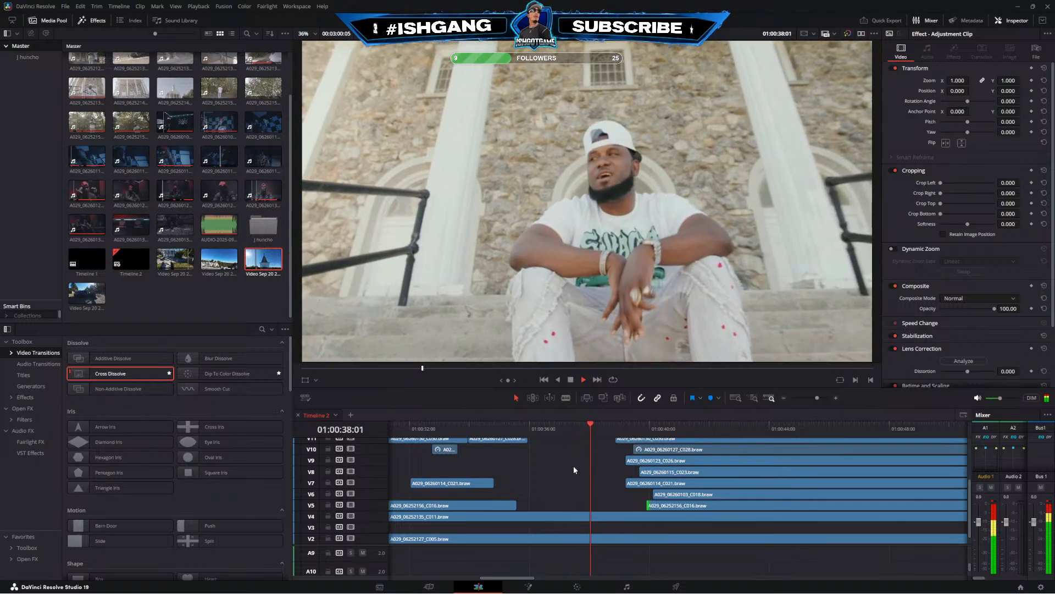
Trim the later V11, V9 and V7 takes to start between about 01:00:39:11 and 01:00:40, and replay the section
left_click_drag(632, 485, 581, 531)
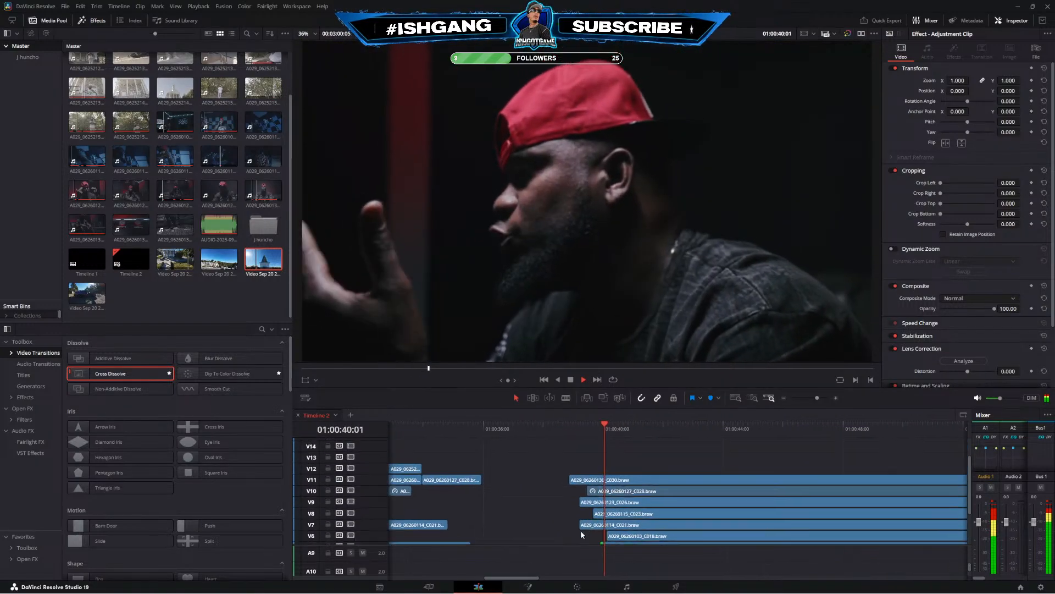
mouse_move(565, 483)
left_mouse_down()
mouse_move(598, 481)
mouse_move(582, 485)
left_mouse_up()
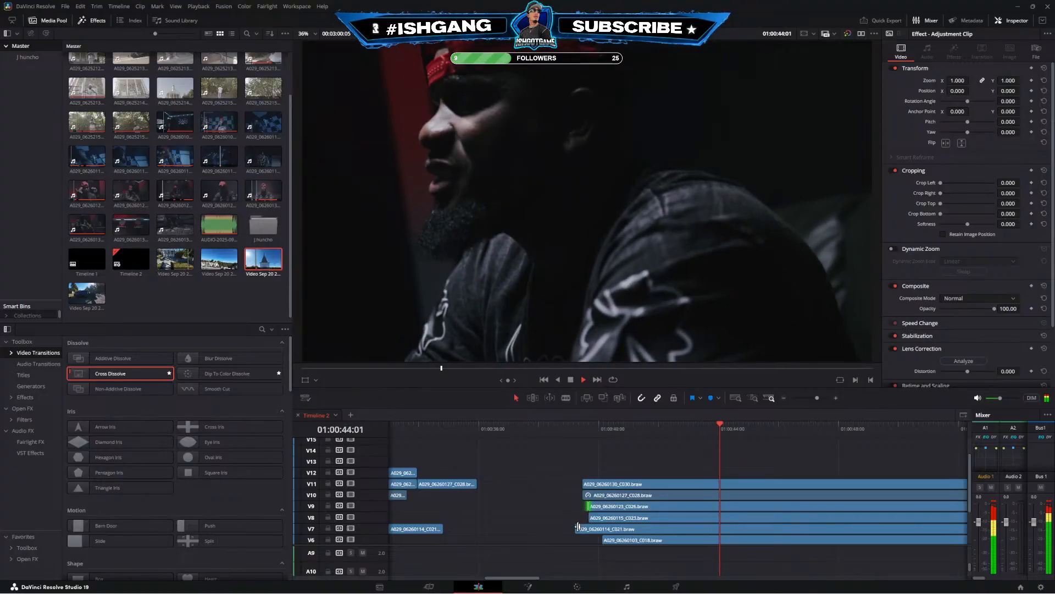
scroll(598, 506, "down", 3)
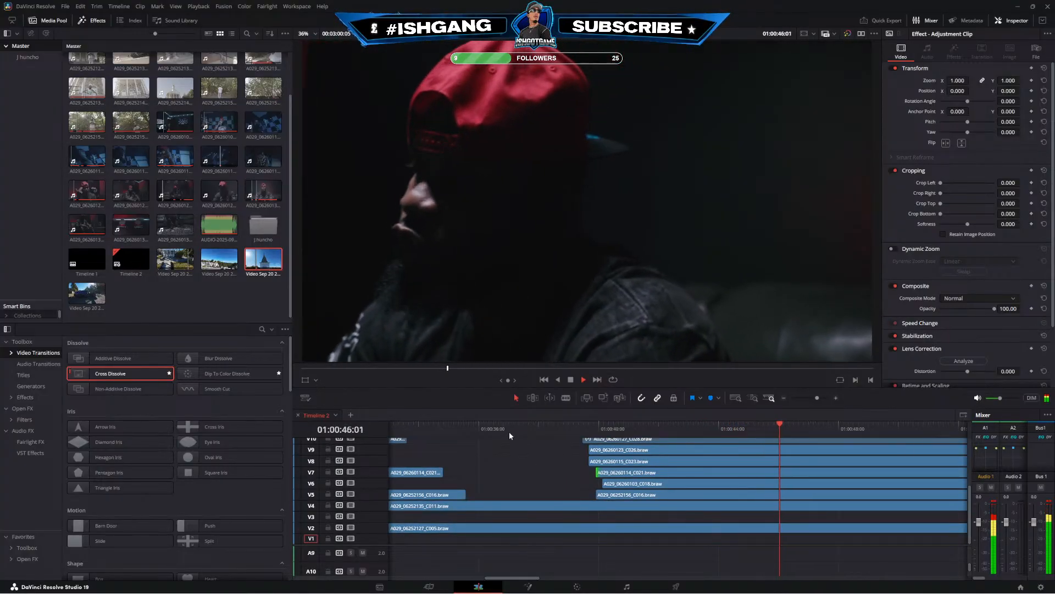
left_click(509, 431)
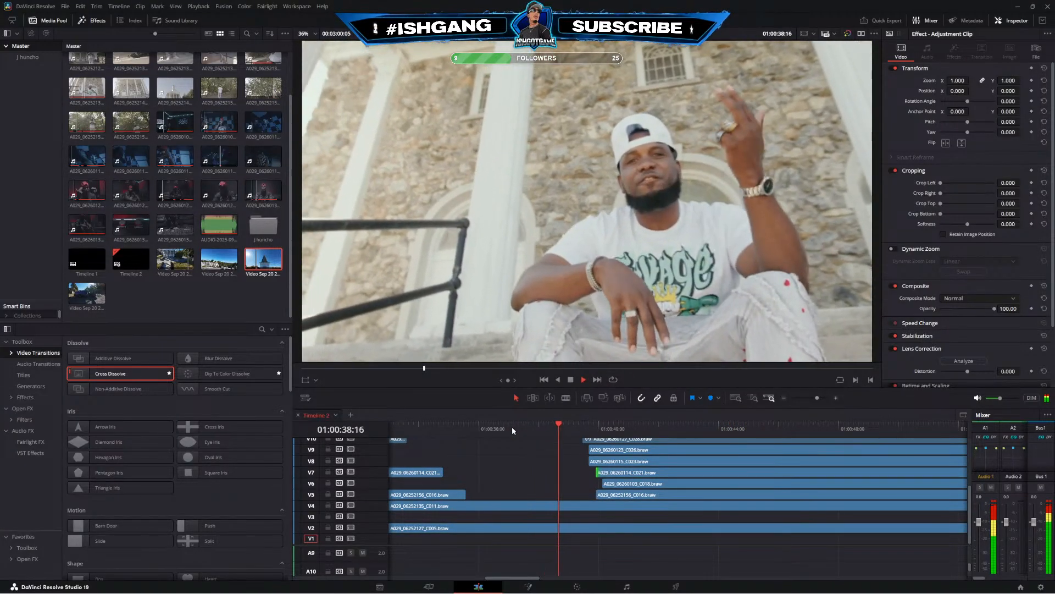
Split A029_06260130_C030 on V11 at about 01:00:41 and trim its later part to start at about 01:00:48
left_click_drag(630, 480, 554, 503)
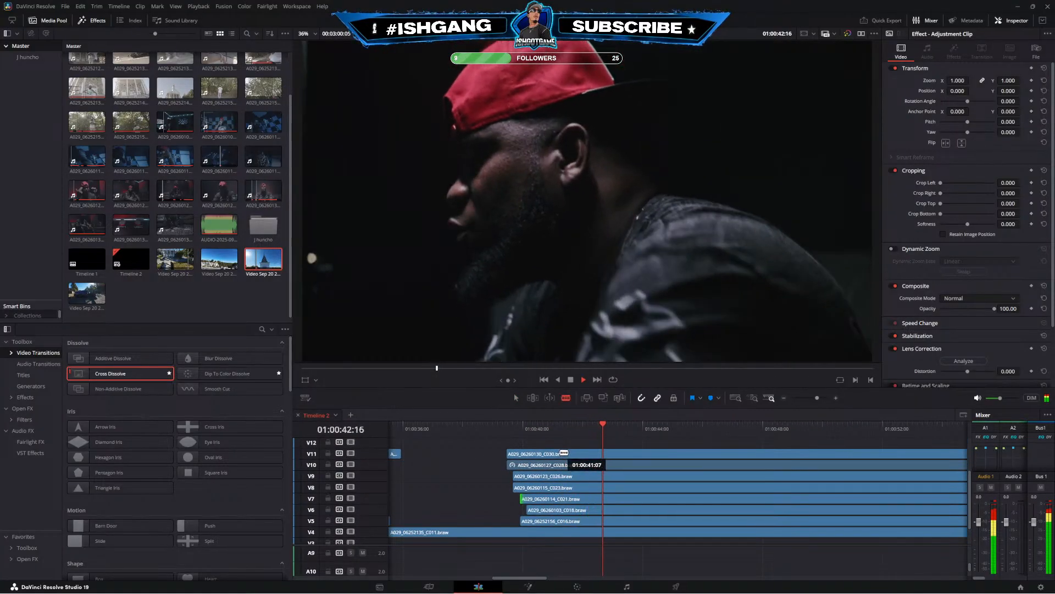
left_click(559, 453)
key("a")
left_click_drag(561, 453, 774, 453)
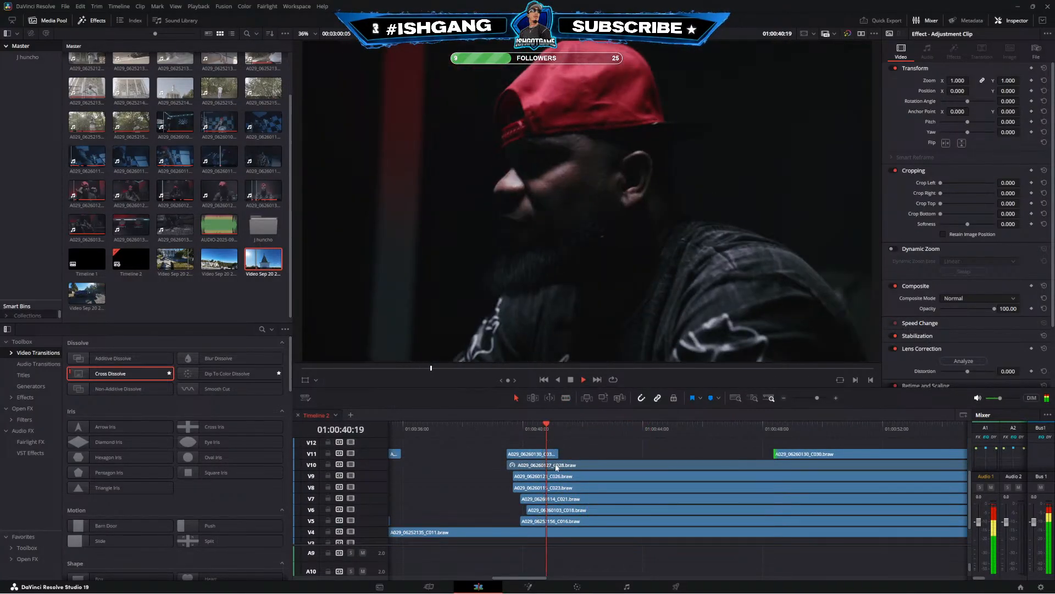
Split the stacked takes on V10 through V5 at about 01:00:41 and trim their later parts to start at about 01:00:48
key("b")
left_click(560, 464)
left_click(559, 476)
left_click(560, 487)
left_click(560, 498)
left_click(559, 510)
left_click(561, 520)
key("a")
left_click_drag(597, 451, 602, 523)
left_click_drag(561, 465, 775, 457)
Split A029_06252135_C011 on V4 at about 01:00:40:19, trim its later part to start at about 01:00:45, and replay the section
left_click(529, 431)
key("space")
scroll(561, 510, "down", 2)
key("b")
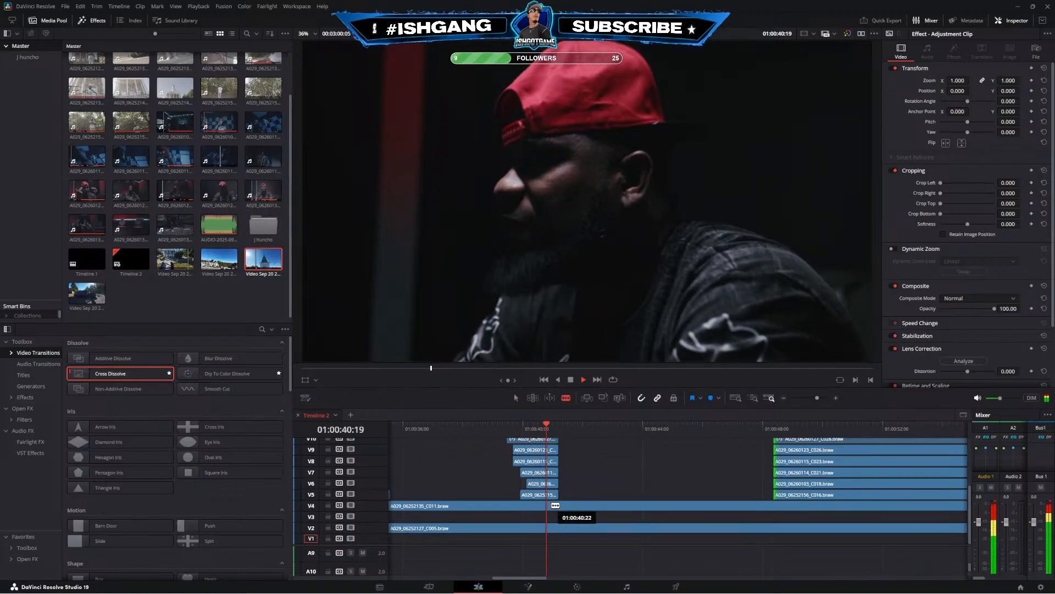
left_click(546, 506)
key("a")
left_click_drag(549, 505, 675, 500)
left_click(546, 431)
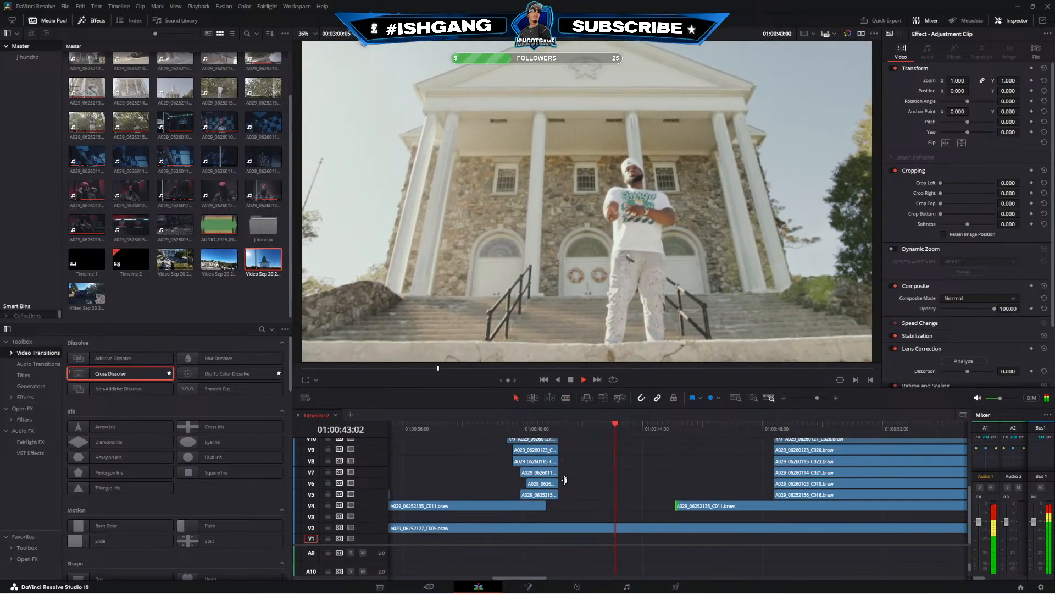
left_click(466, 428)
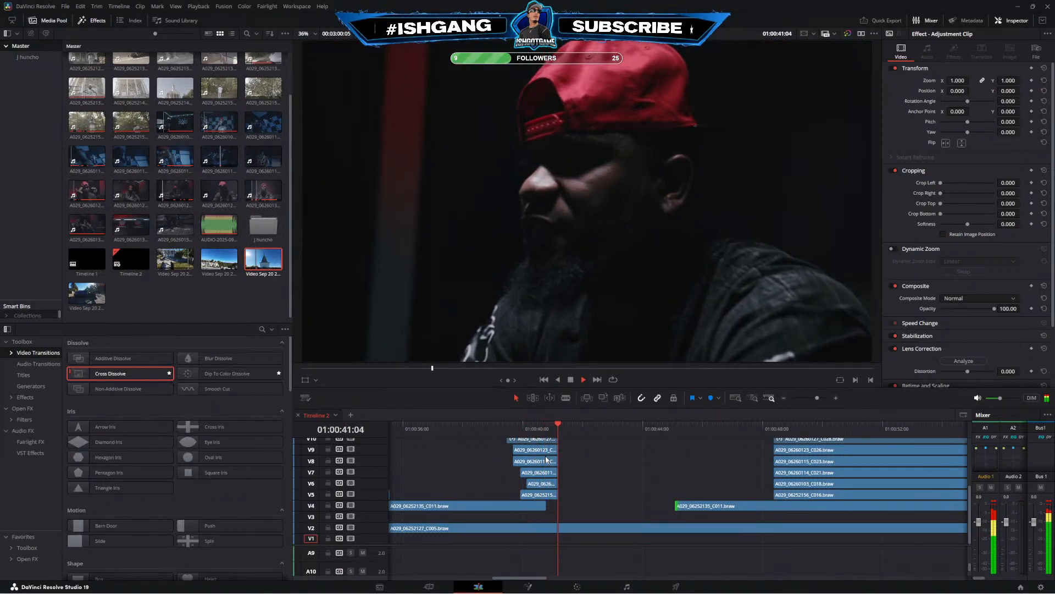
key("space")
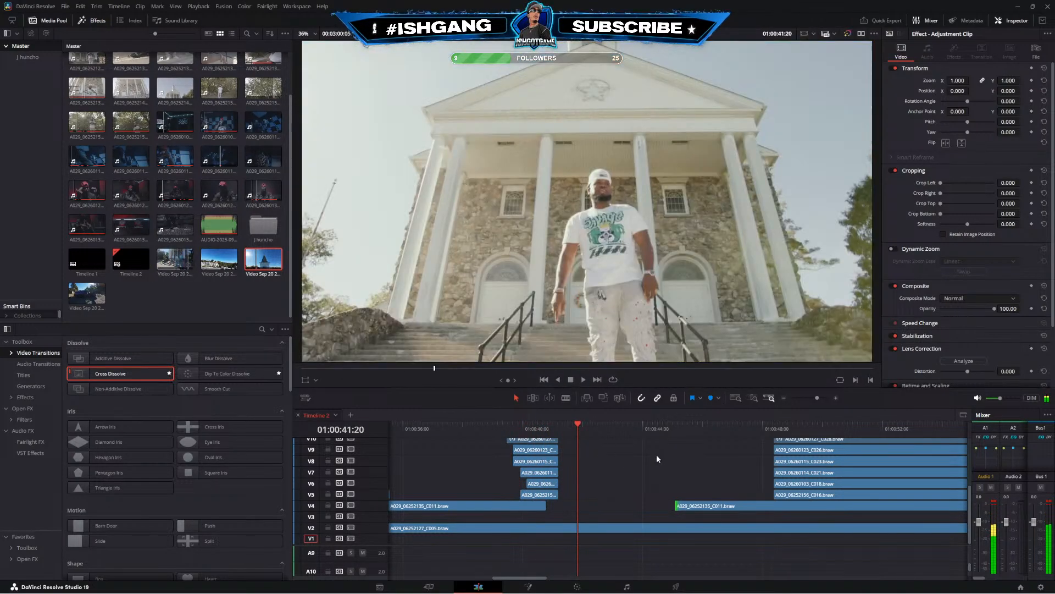
Extend the start of A029_06252134_C010 on V3 back to about 01:01:04
left_click(783, 397)
left_click(784, 398)
scroll(627, 472, "up", 2)
scroll(634, 471, "down", 2)
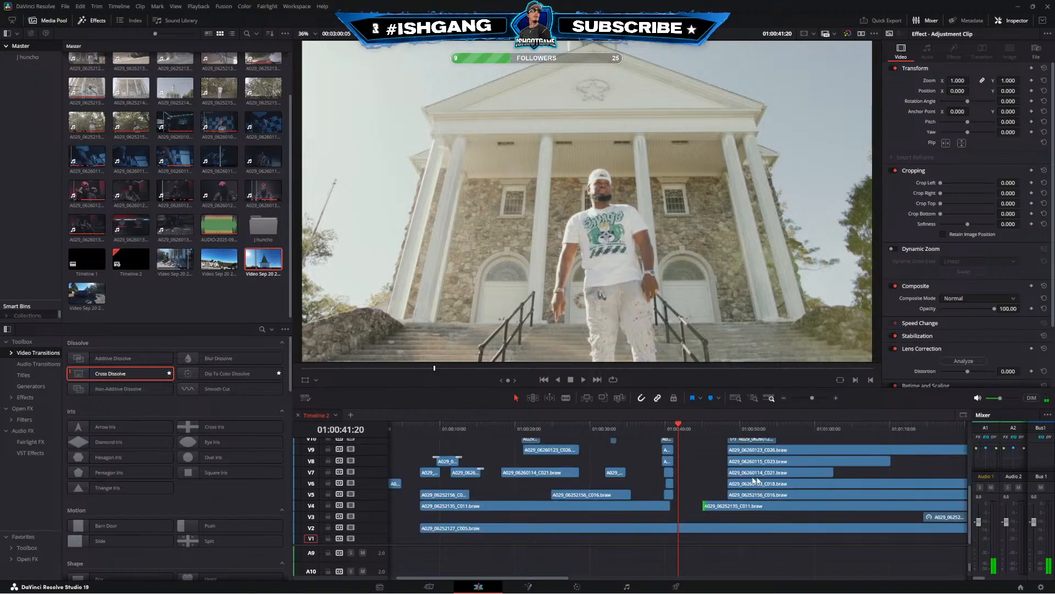
key("space")
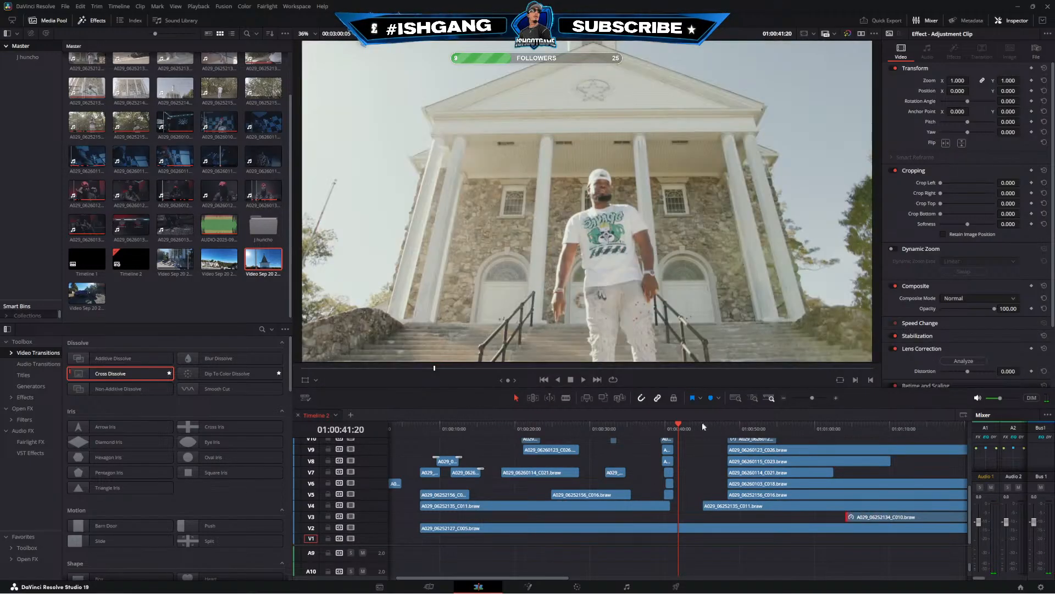
Preview the studio clip A029_06260103_C018, extend its start on V6 back to about 01:00:41, and replay it
scroll(568, 420, "up", 4)
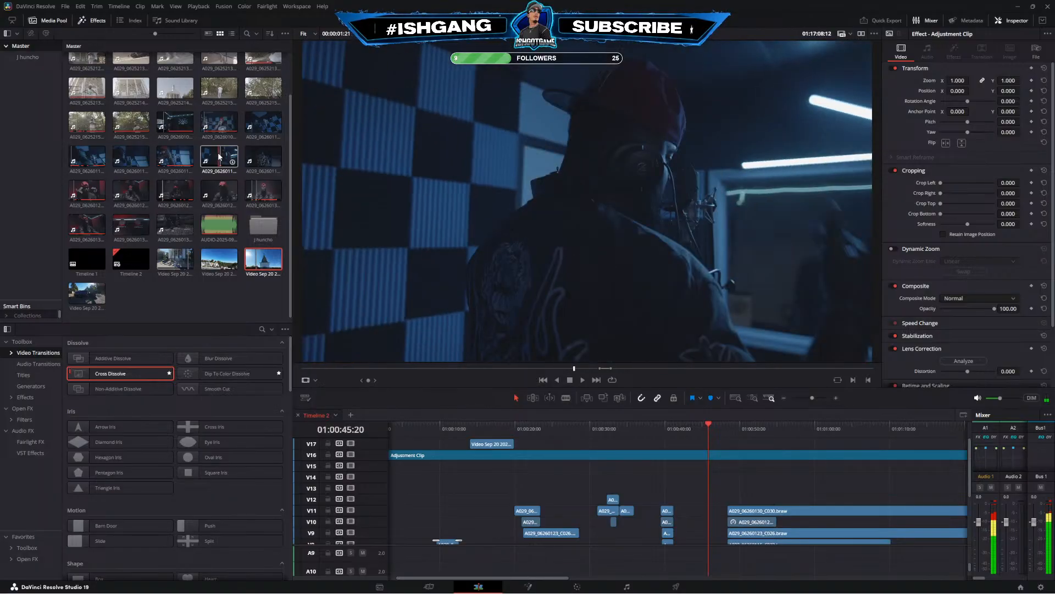
left_click(182, 126)
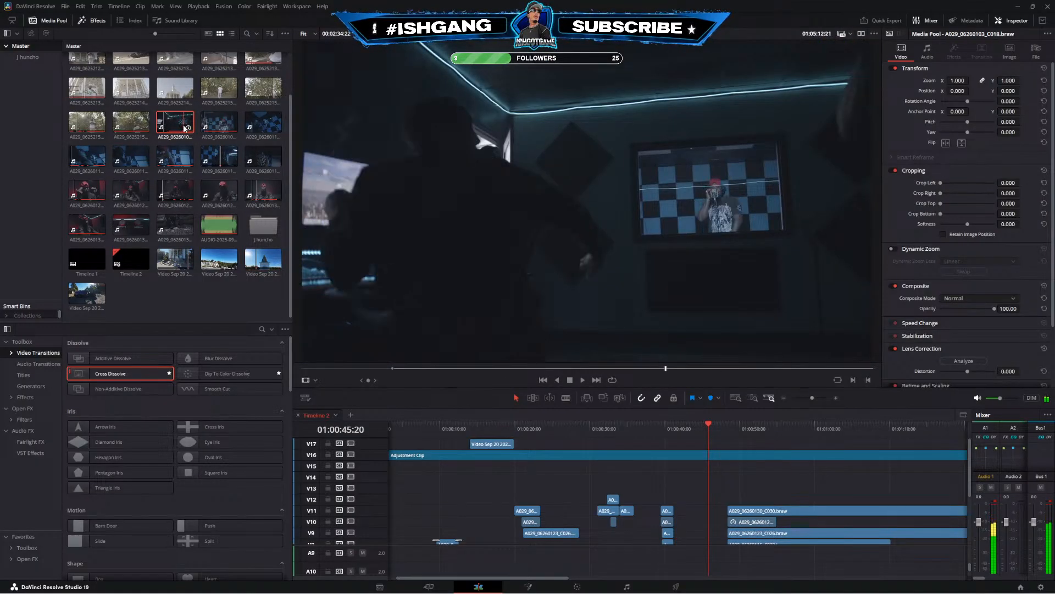
left_click(612, 429)
scroll(774, 483, "down", 4)
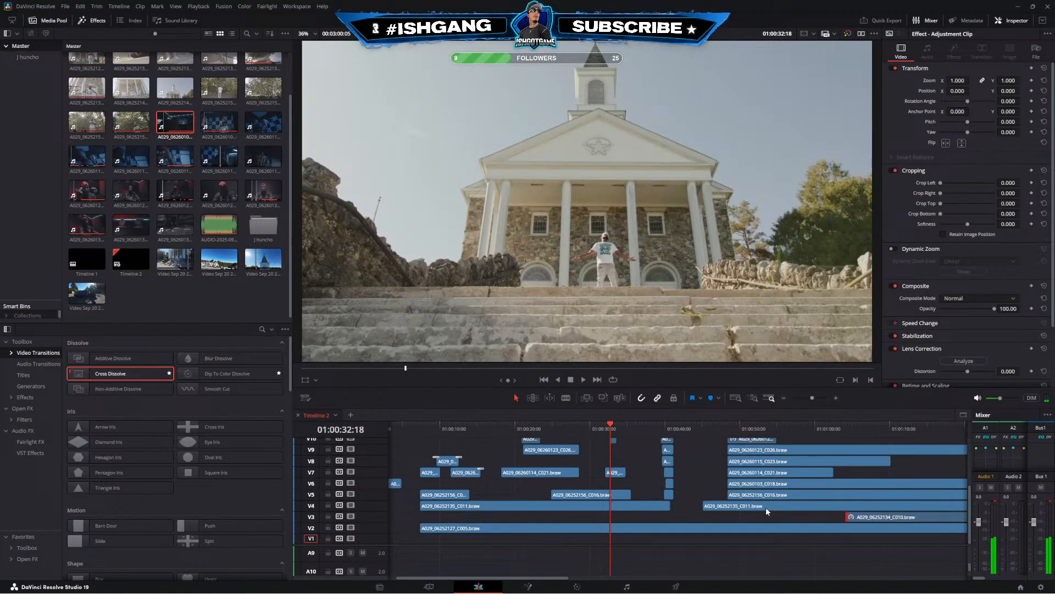
left_click_drag(731, 484, 674, 484)
left_click(674, 432)
key("space")
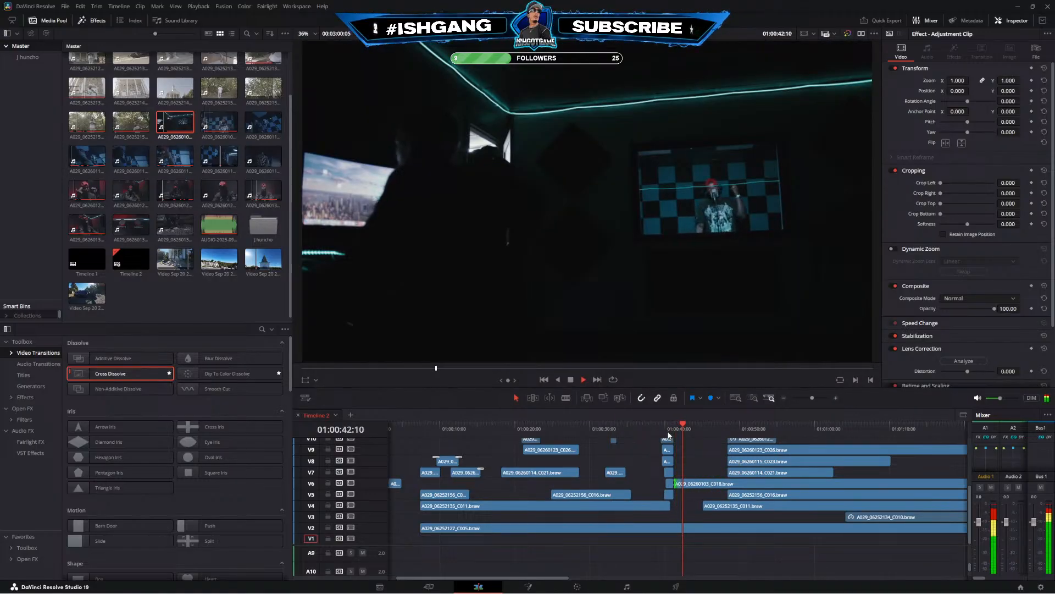
key("space")
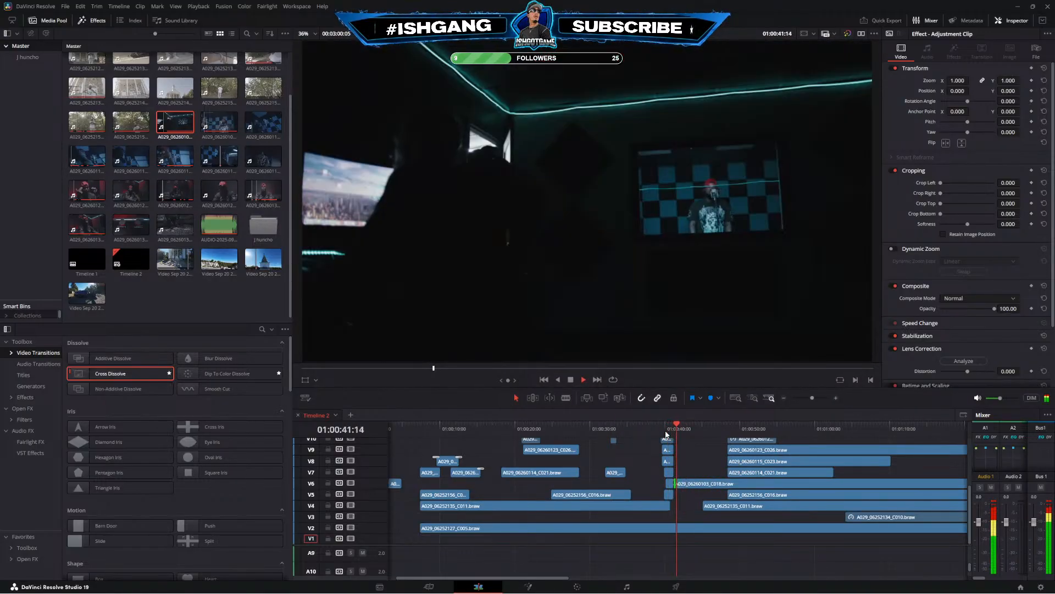
Split A029_06260103_C018 on V6 at about 01:00:44 and trim its later part to start at about 01:00:53
scroll(698, 478, "right", 1)
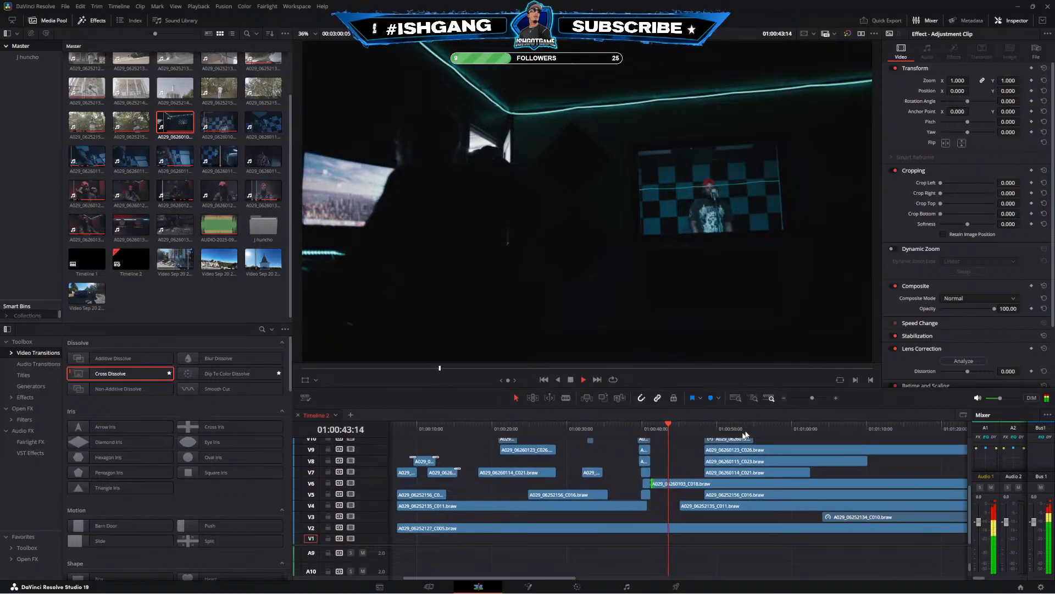
left_click(836, 398)
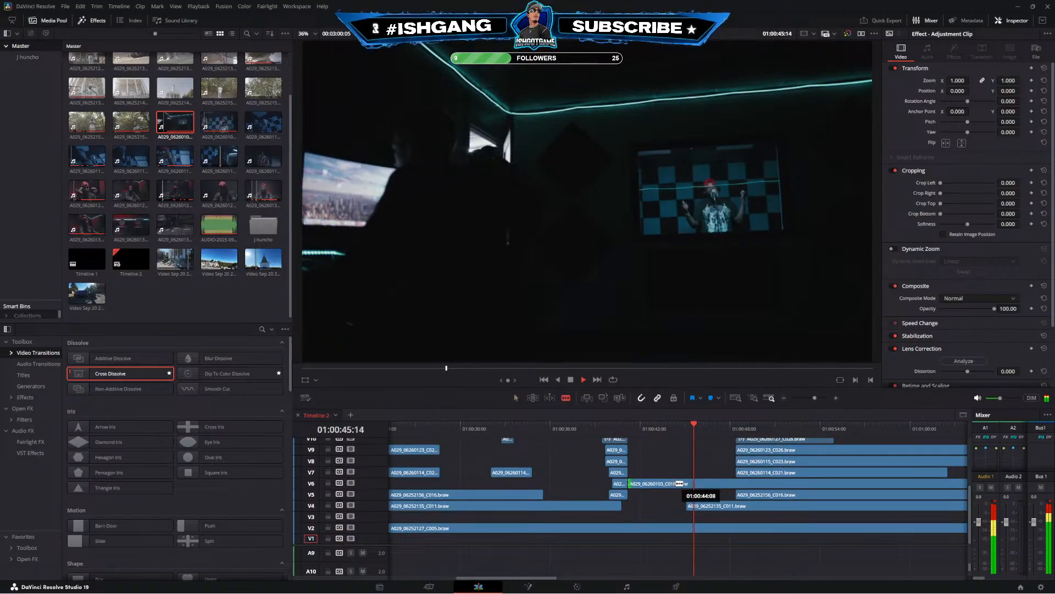
left_click_drag(677, 479, 812, 483)
Preview the studio clip A029_06260109_C019, extend its start on V7 back to about 01:01:41, and replay from before 01:00:46
left_click(215, 126)
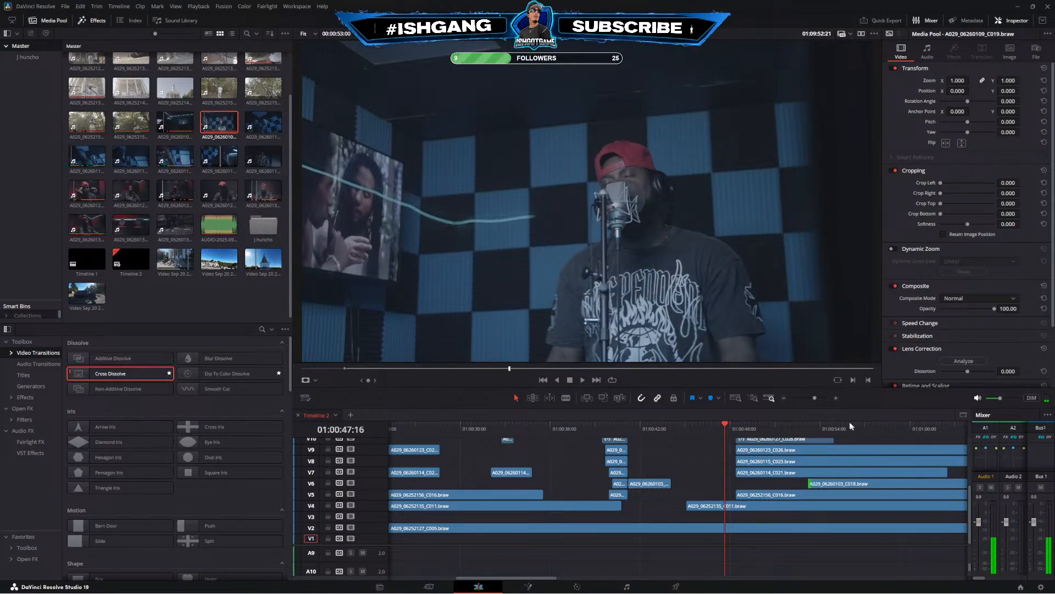
left_click(784, 397)
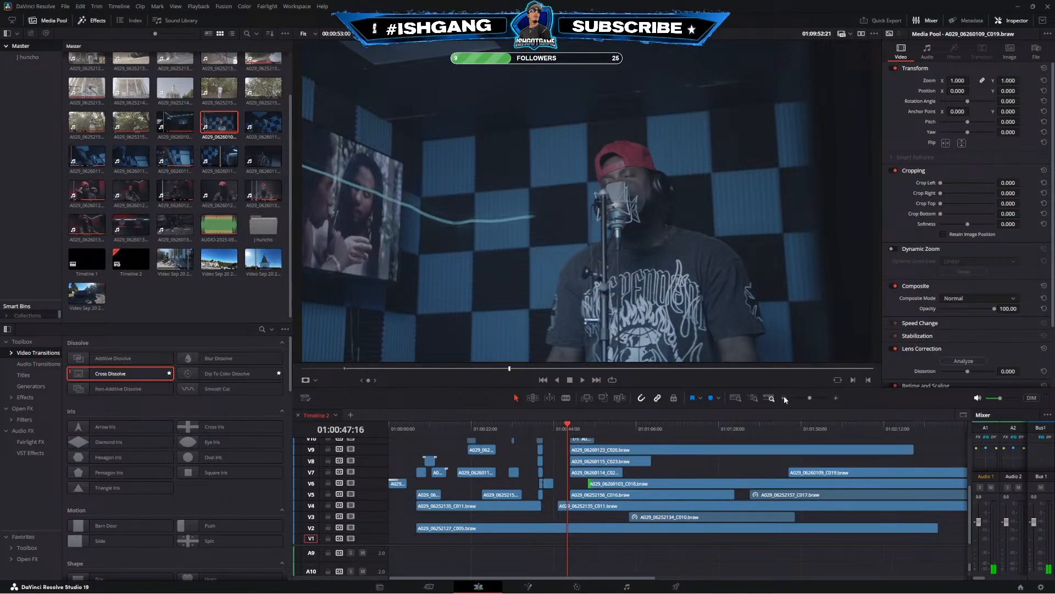
left_click_drag(788, 471, 787, 471)
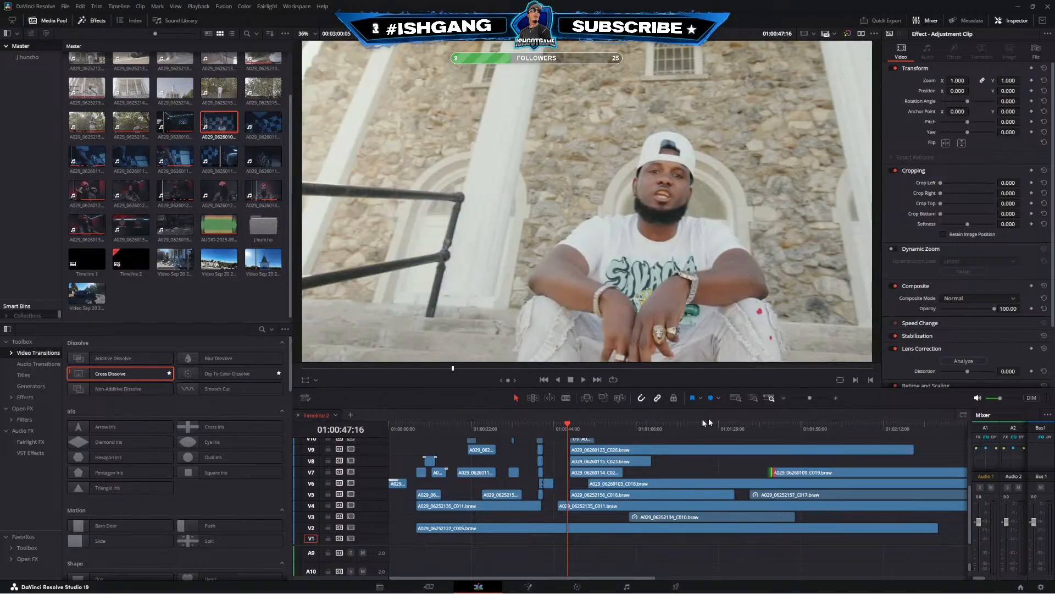
left_click_drag(563, 428, 558, 427)
key("space")
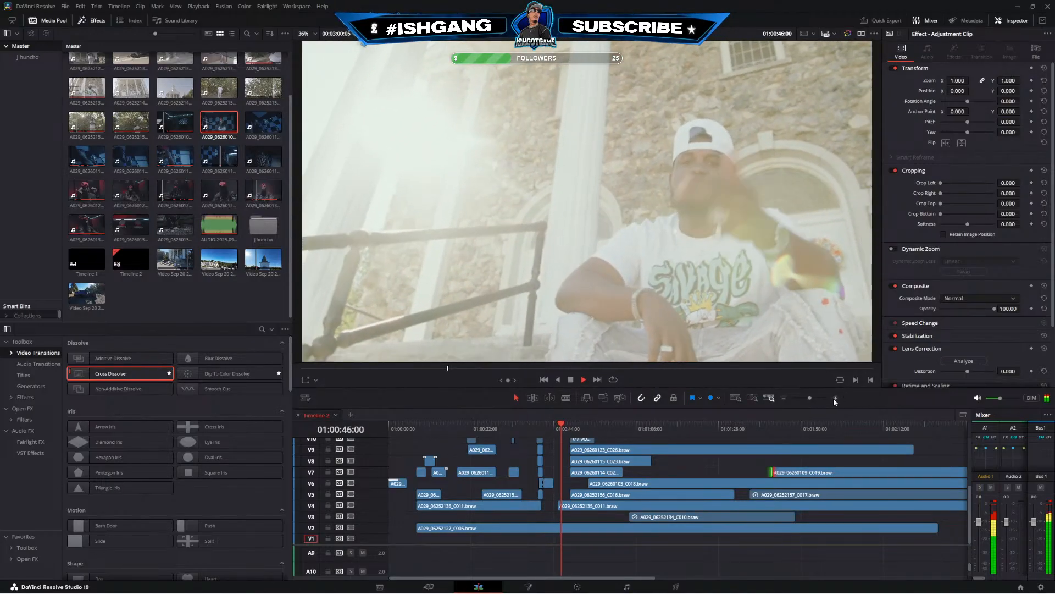
Trim the start of the later A029_06260130_C030 clip on V11 to about 01:00:57
left_click(834, 398)
left_click(835, 398)
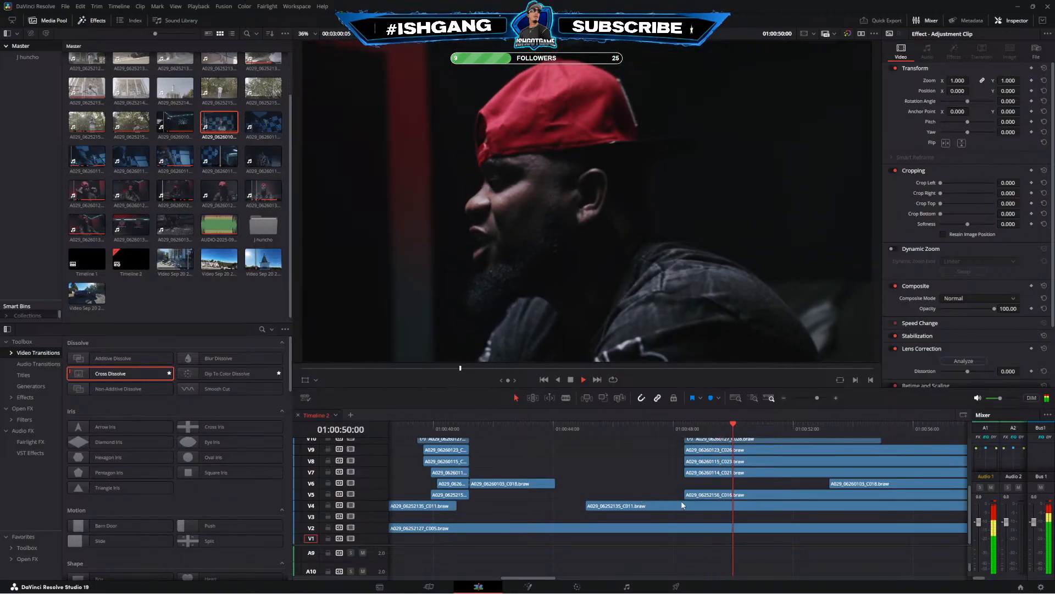
scroll(769, 489, "up", 3)
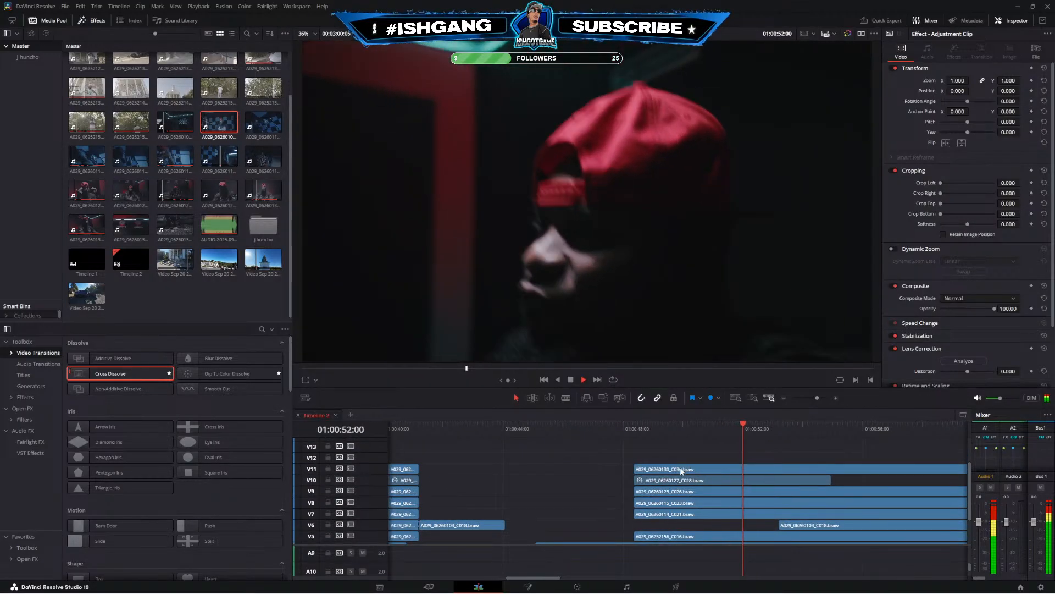
left_click_drag(636, 469, 885, 469)
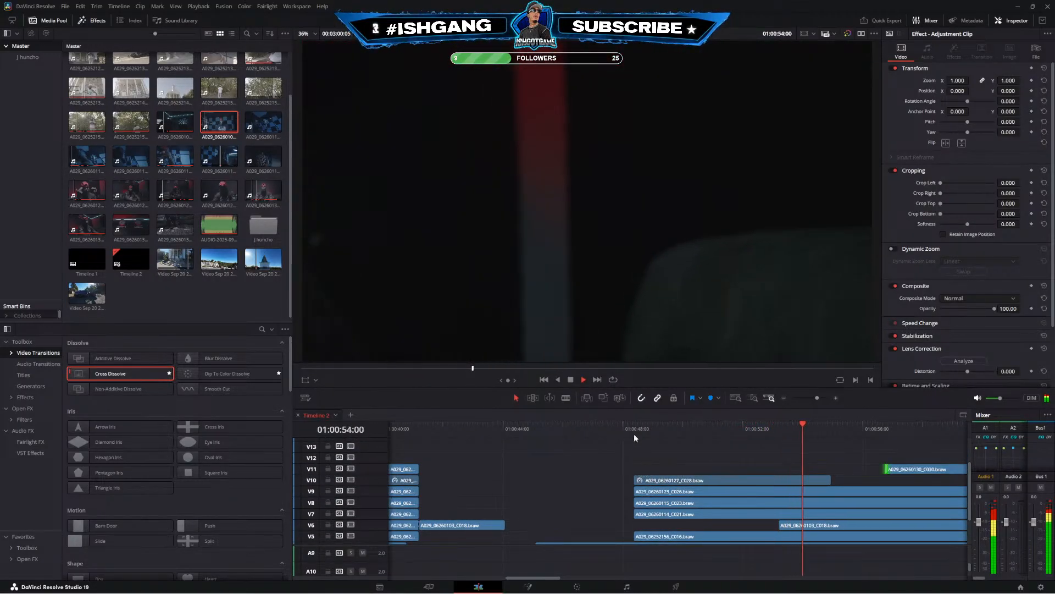
Trim the start of A029_06260123_C026 on V9 to about 01:00:51 and split A029_06260127_C028 on V10 at about 01:00:51
left_click(649, 429)
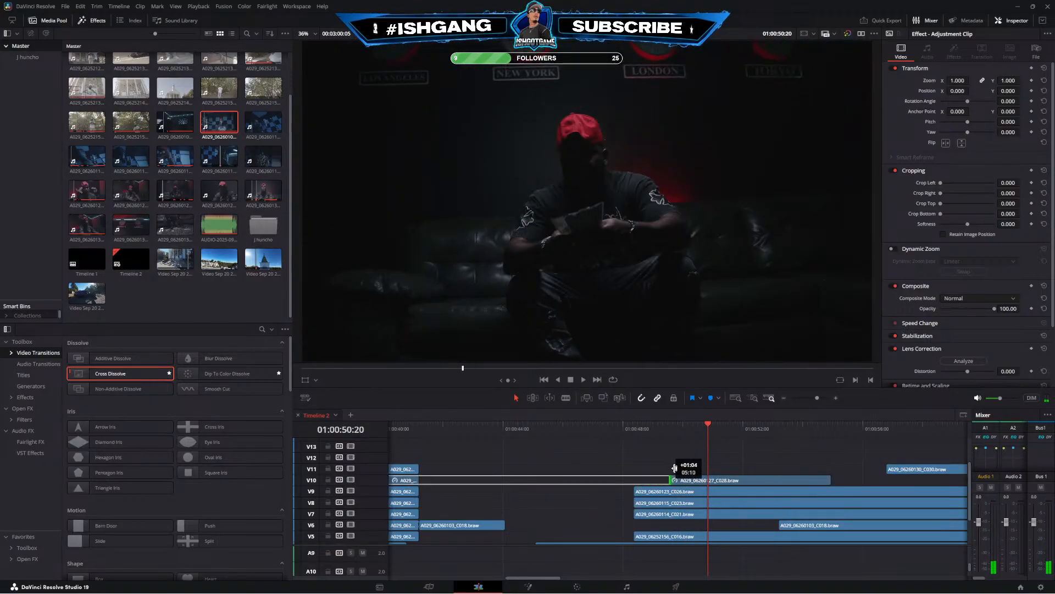
left_click(626, 437)
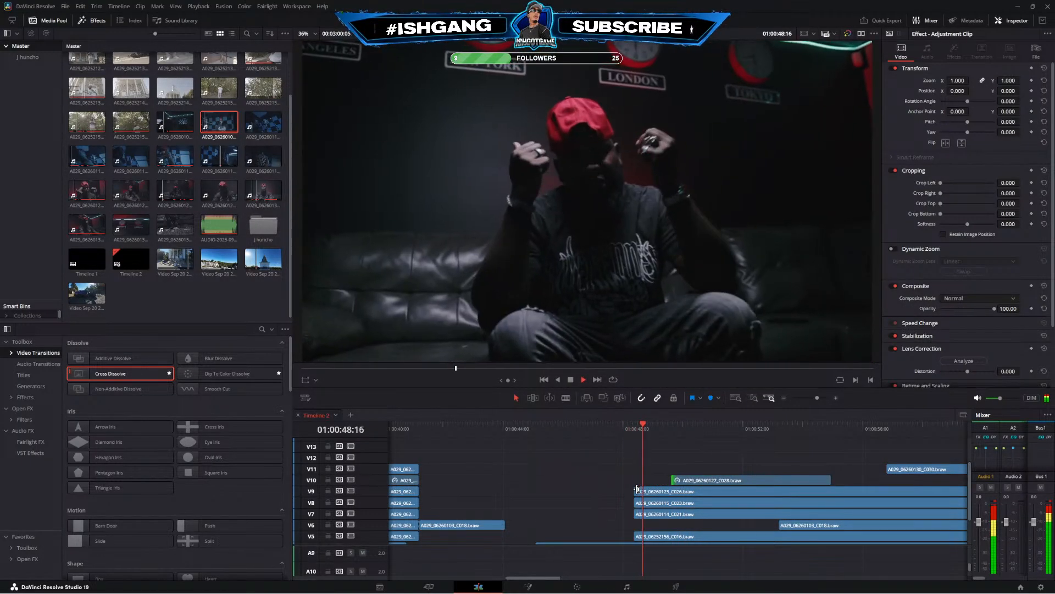
mouse_move(638, 490)
left_mouse_down()
mouse_move(728, 491)
mouse_move(636, 478)
left_mouse_up()
left_click(648, 426)
left_click(717, 477)
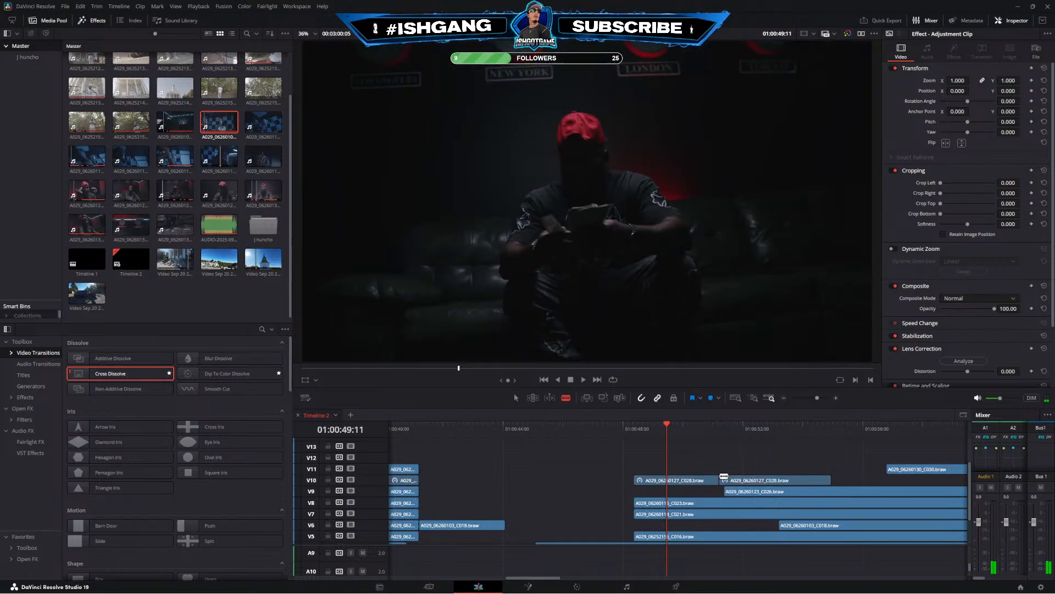
key("a")
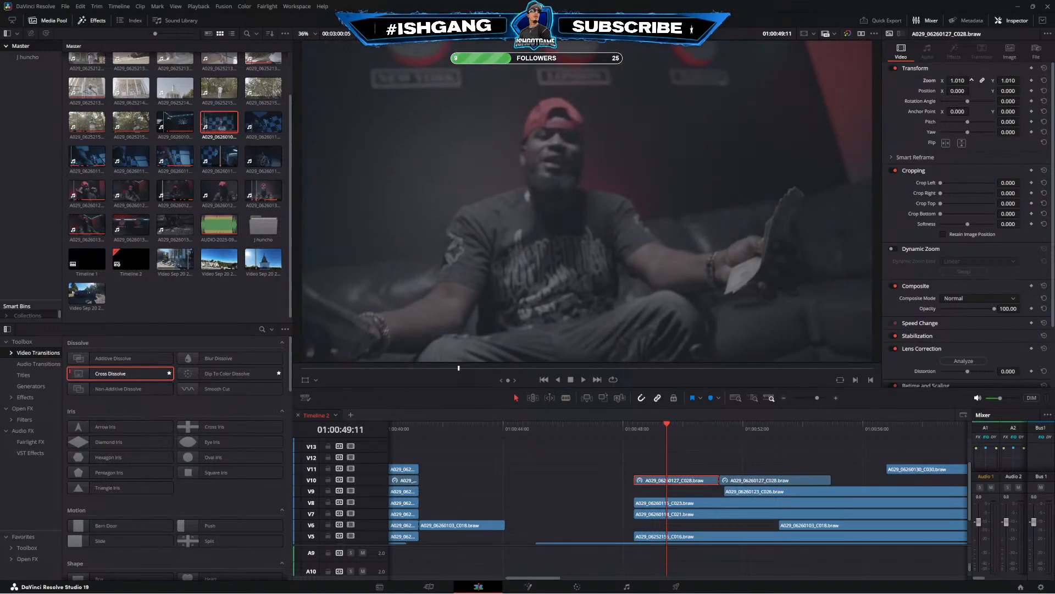
Keyframe the zoom on the first part of A029_06260127_C028 on V10, raising it to 1.170, and play it back
left_click_drag(958, 80, 971, 80)
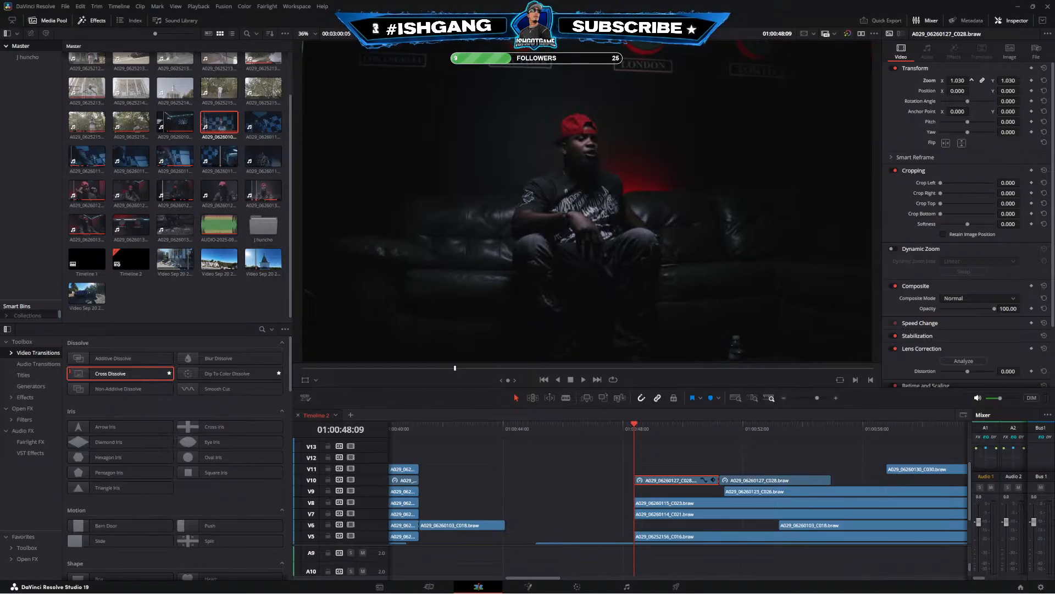
mouse_move(958, 80)
left_mouse_down()
mouse_move(944, 80)
mouse_move(961, 80)
left_mouse_up()
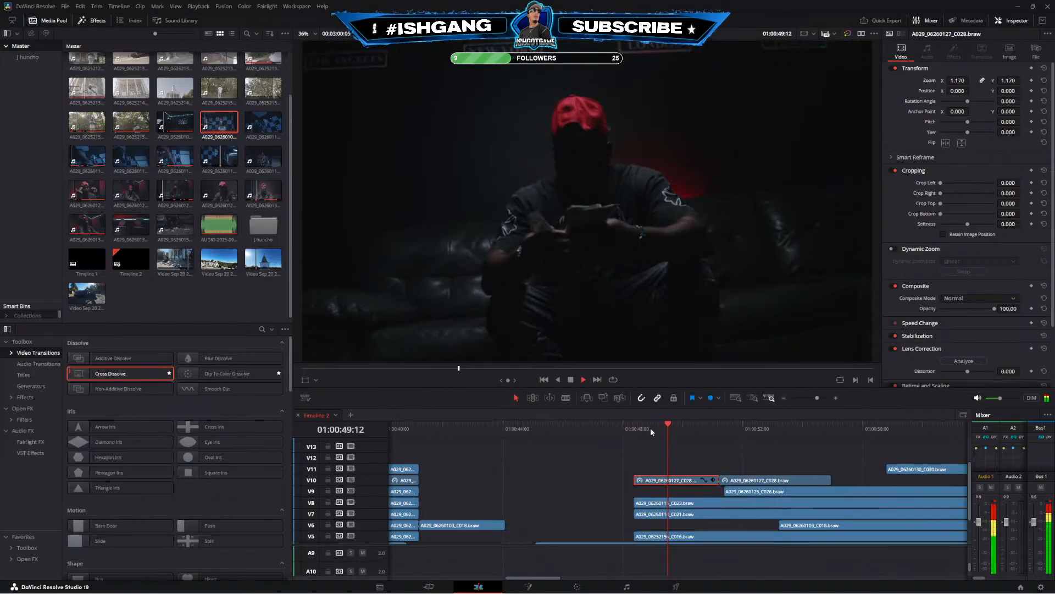
Split the second A029_06260127_C028 part on V10 at about 01:00:52:13, delete the remainder, and replay the cut
left_click_drag(692, 484, 483, 498)
key("b")
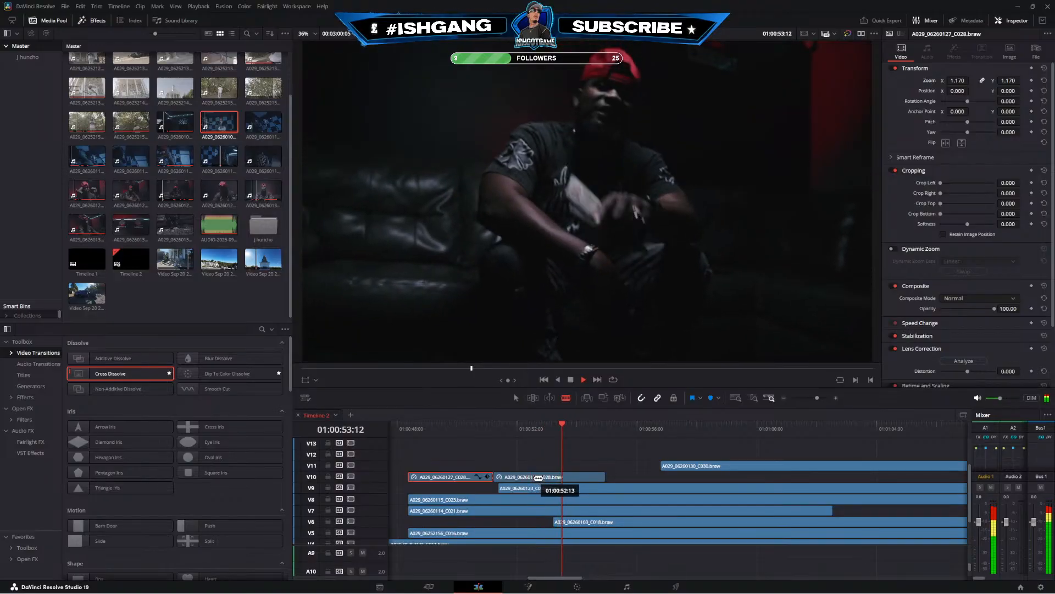
left_click(534, 476)
key("a")
left_click(548, 476)
key("Delete")
left_click(515, 427)
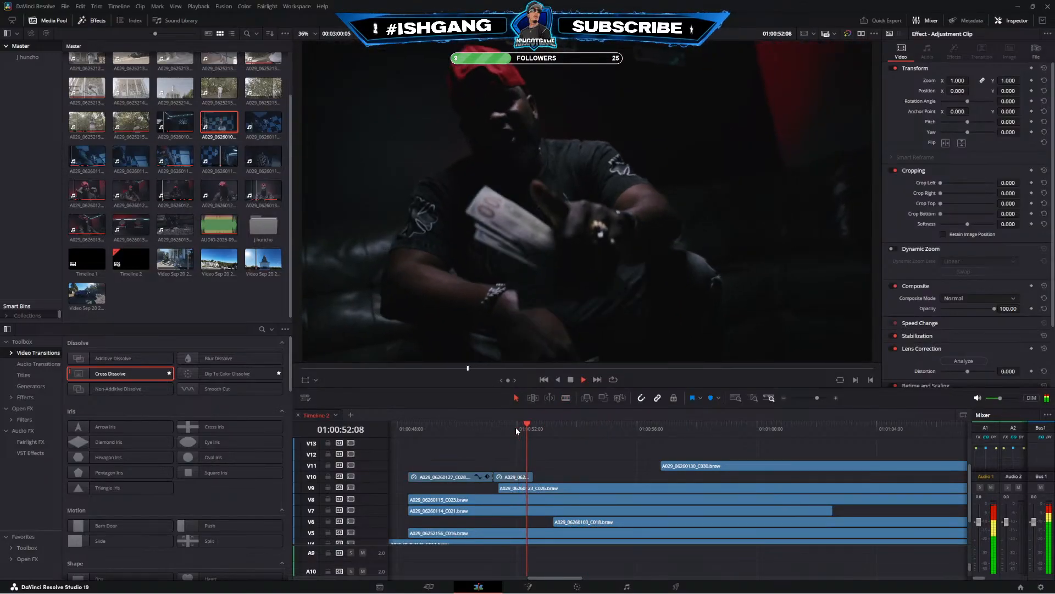
Extend the second A029_06260127_C028 part on V10 to about 01:00:53 and trim A029_06260123_C026 on V9 to start at about 01:00:59
left_click_drag(532, 477, 724, 487)
left_click(519, 425)
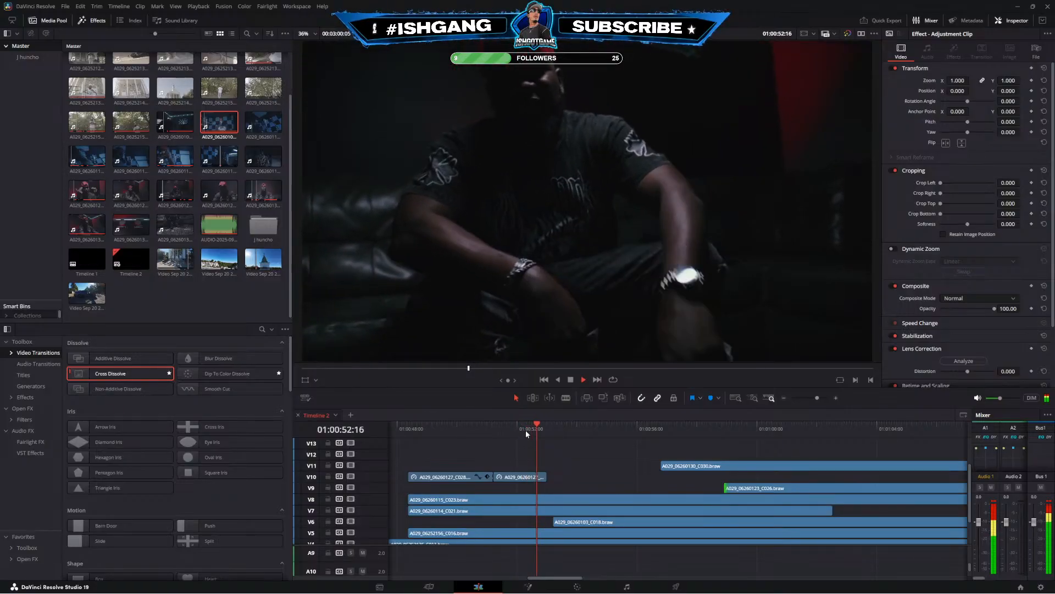
Split A029_06260115_C023 on V8 at about 01:00:53 and trim its later part to start at about 01:00:56
scroll(534, 484, "up", 1)
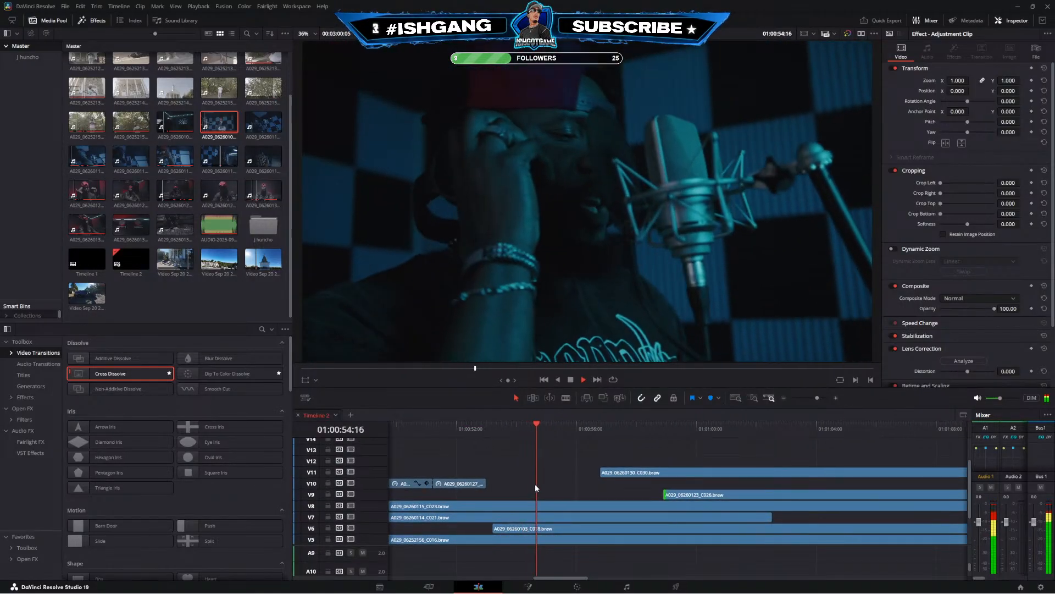
key("b")
left_click(480, 505)
key("a")
left_click(481, 503)
key("e")
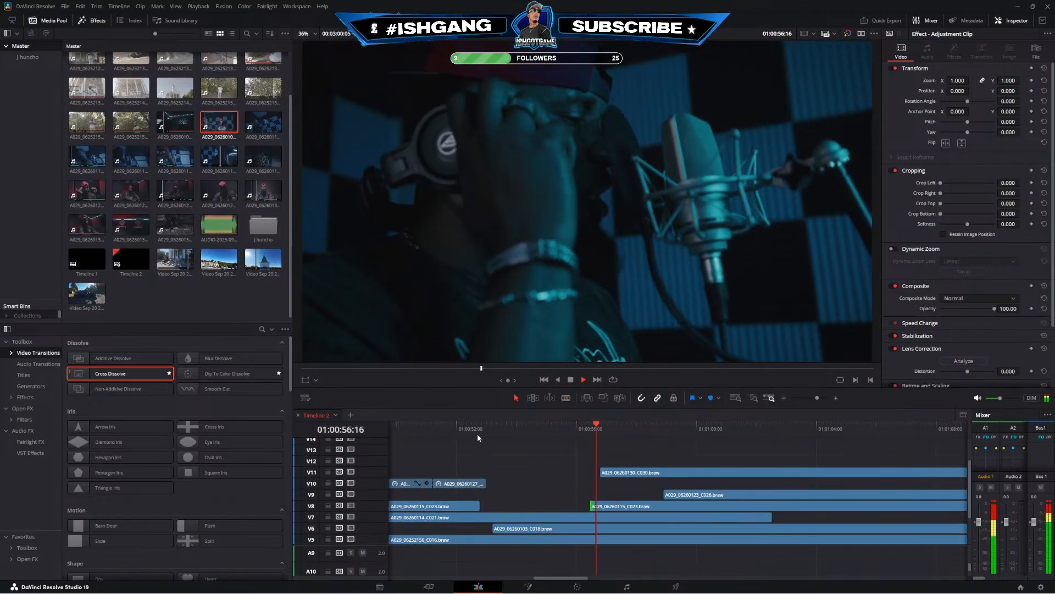
left_click(458, 426)
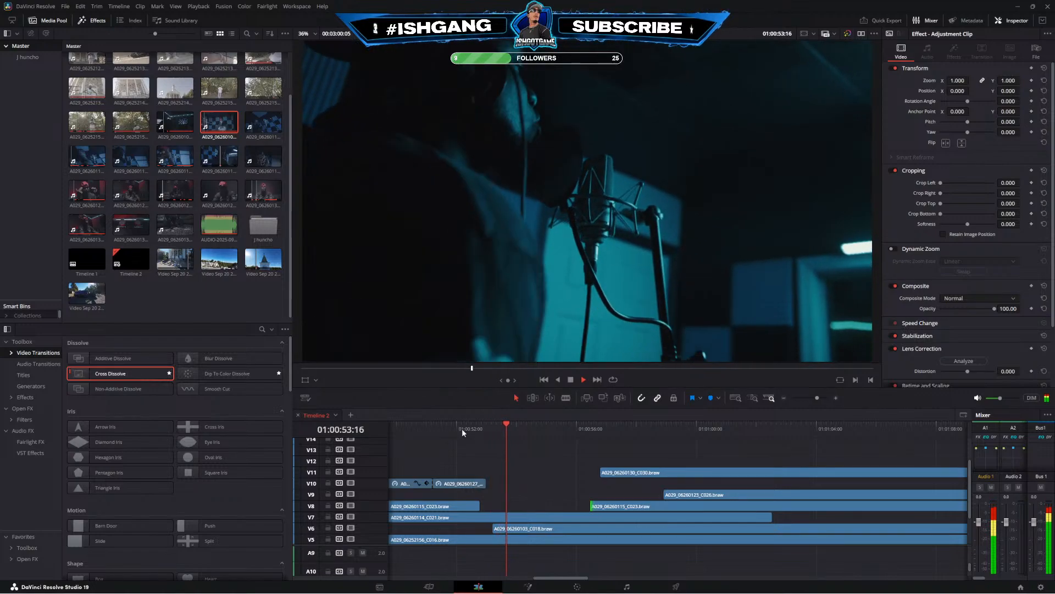
Split A029_06260114_C021 on V7 at about 01:00:55 and trim its later part to start at about 01:00:59
scroll(546, 485, "right", 1)
key("b")
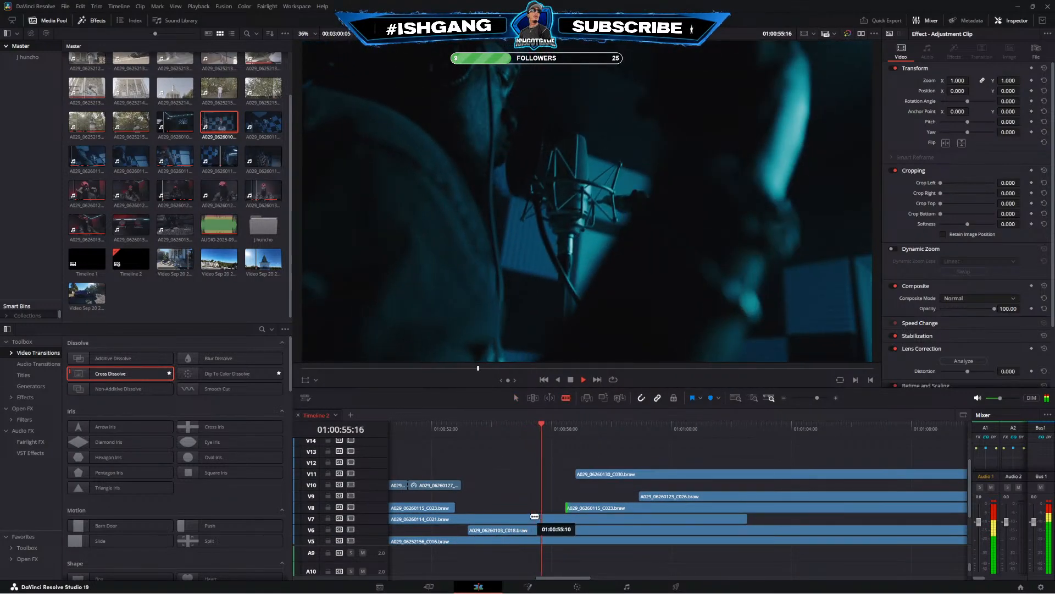
left_click(532, 516)
key("a")
left_click_drag(532, 517, 632, 512)
left_click(513, 425)
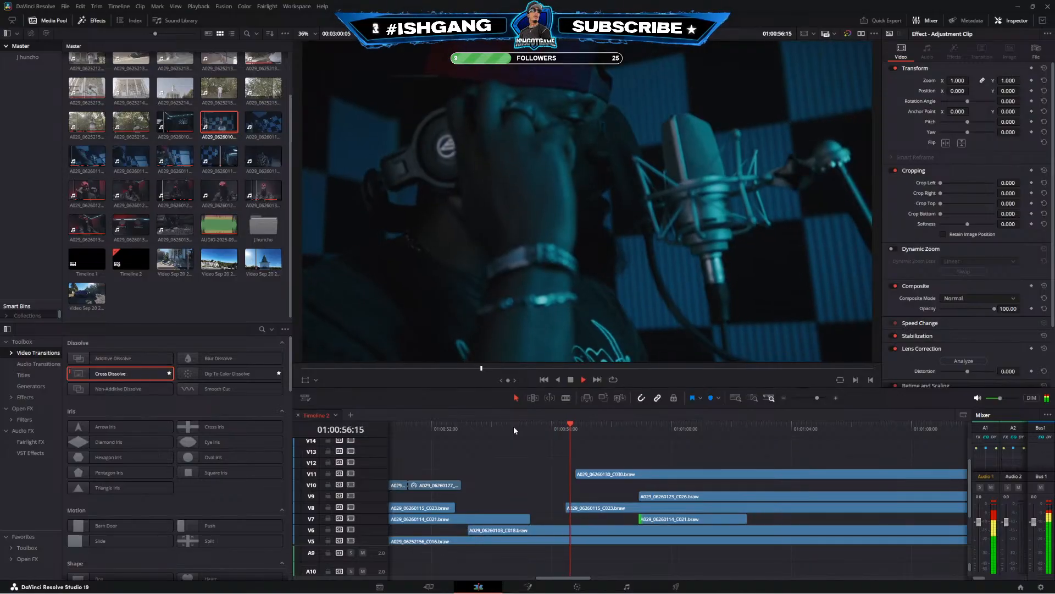
Trim the starts of the later A029_06260115_C023 on V8 and A029_06260130_C030 on V11 to about 01:00:58
left_click_drag(566, 507, 626, 508)
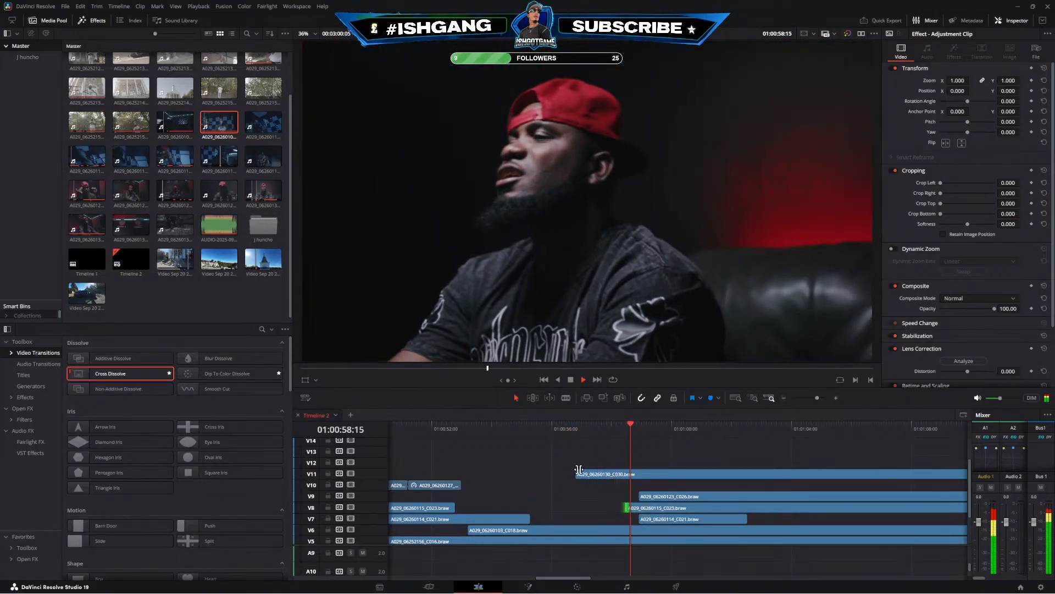
left_click_drag(576, 473, 612, 473)
left_click(514, 427)
Split A029_06260103_C018 on V6 at about 01:00:57 and trim its later part to start at about 01:01:01
left_click_drag(586, 529, 688, 515)
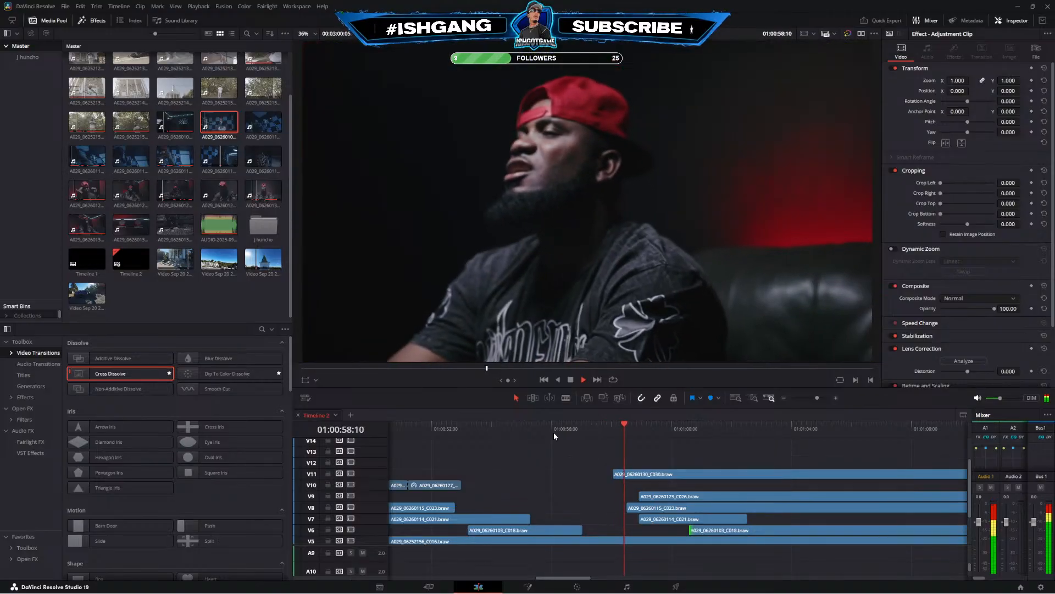
left_click(556, 428)
Trim the starts of the later clips on V11, V9, V8 and V7 to about 01:01:02 and replay
left_click_drag(614, 473, 679, 480)
scroll(632, 491, "right", 2)
left_click_drag(603, 505, 684, 495)
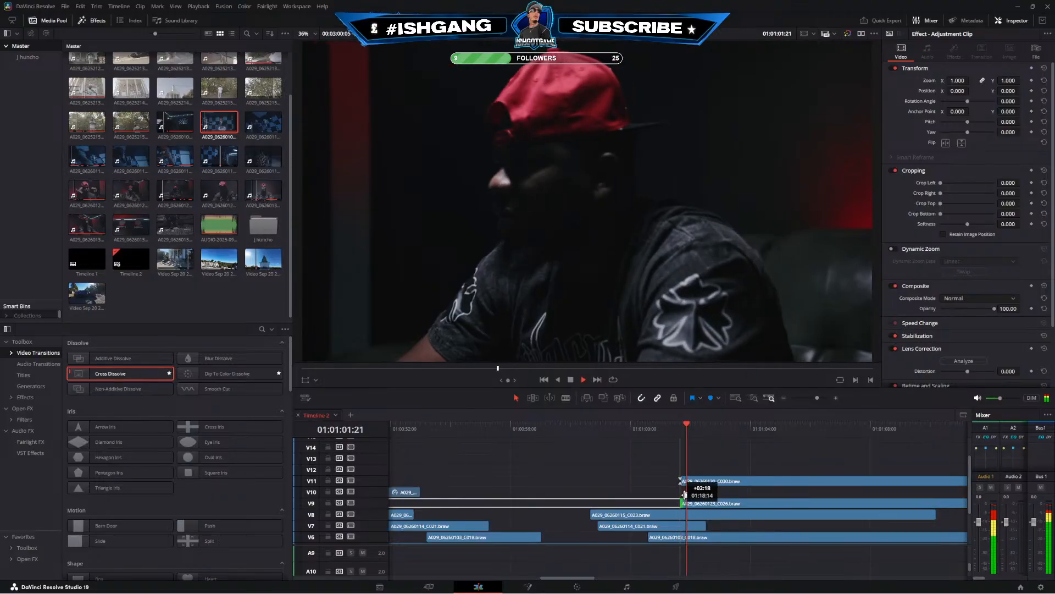
left_click_drag(592, 515, 685, 506)
left_click_drag(600, 524, 694, 520)
left_click(523, 430)
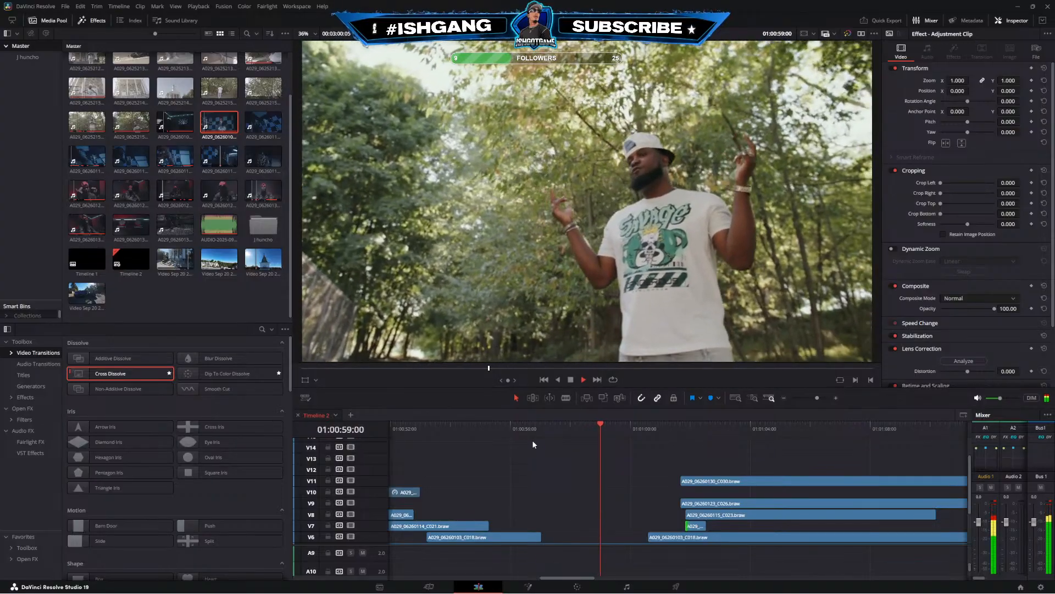
Split A029_06252156_C016 on V5 at about 01:00:57, where the V6 studio clip ends, and replay from there
left_click_drag(582, 473, 496, 465)
left_click_drag(454, 421, 427, 433)
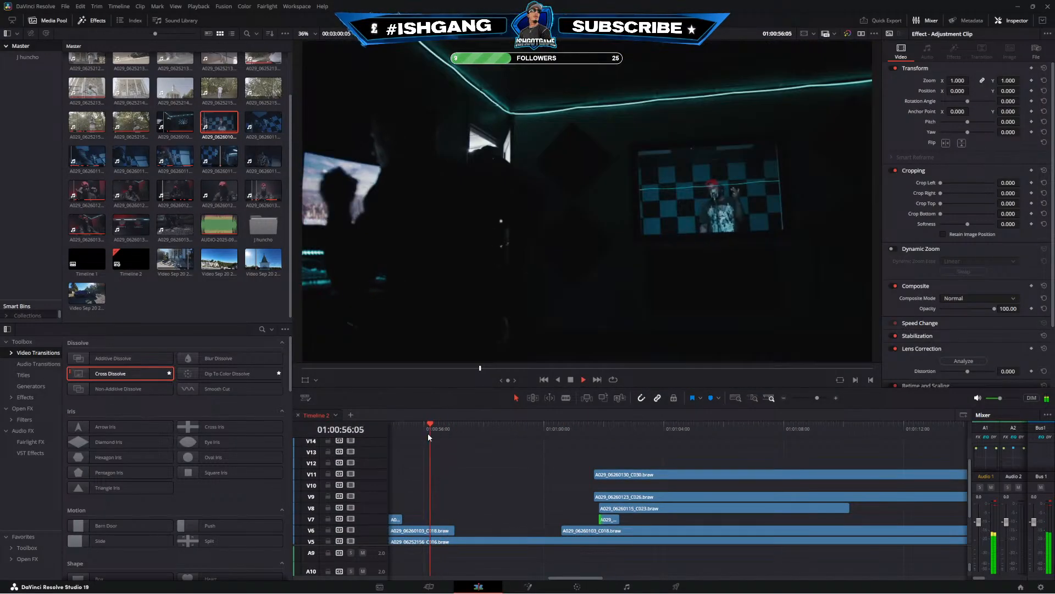
scroll(455, 465, "down", 3)
key("b")
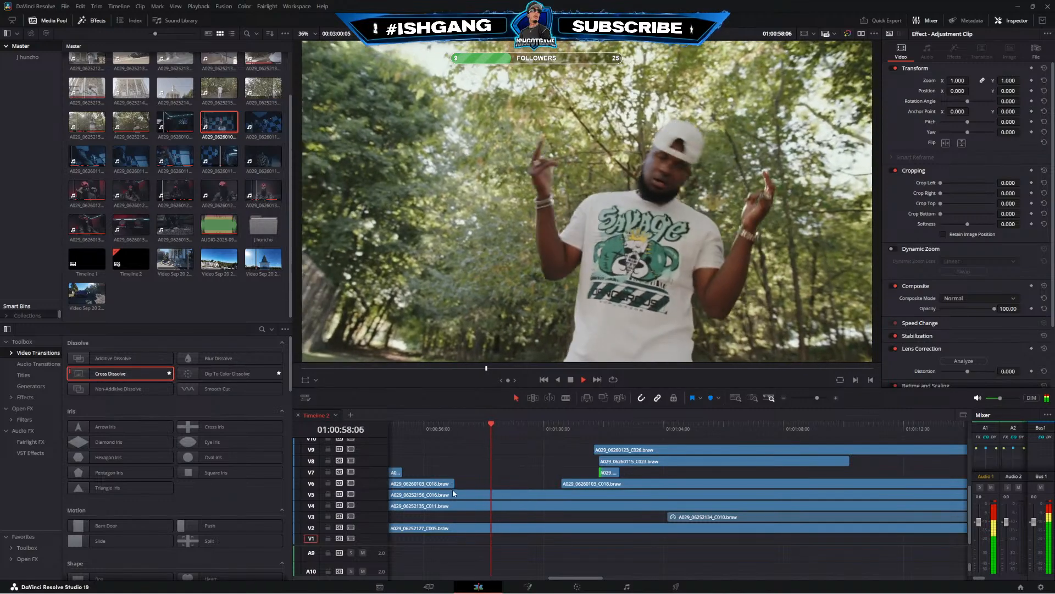
left_click(454, 495)
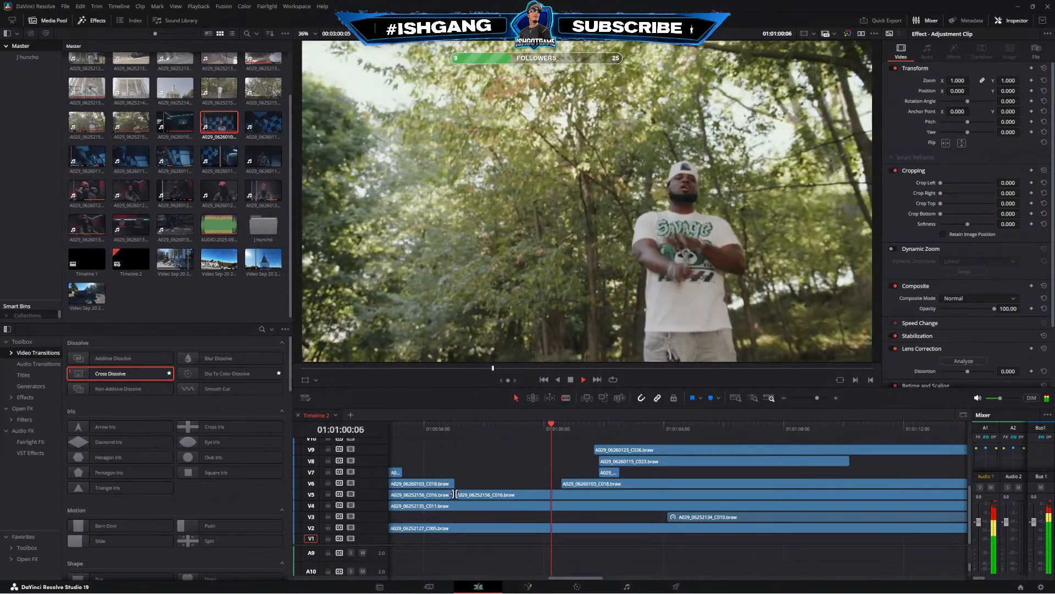
left_click(454, 429)
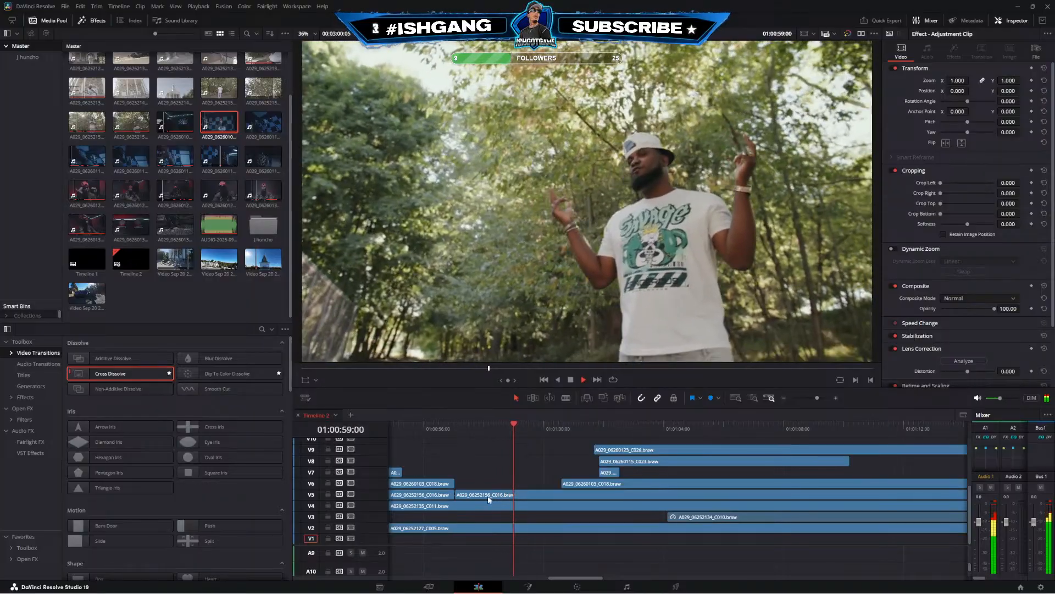
Play through the stacked clips up to about 01:01:11 to examine the cut from V5 back to the V6 studio shot
scroll(493, 498, "right", 1)
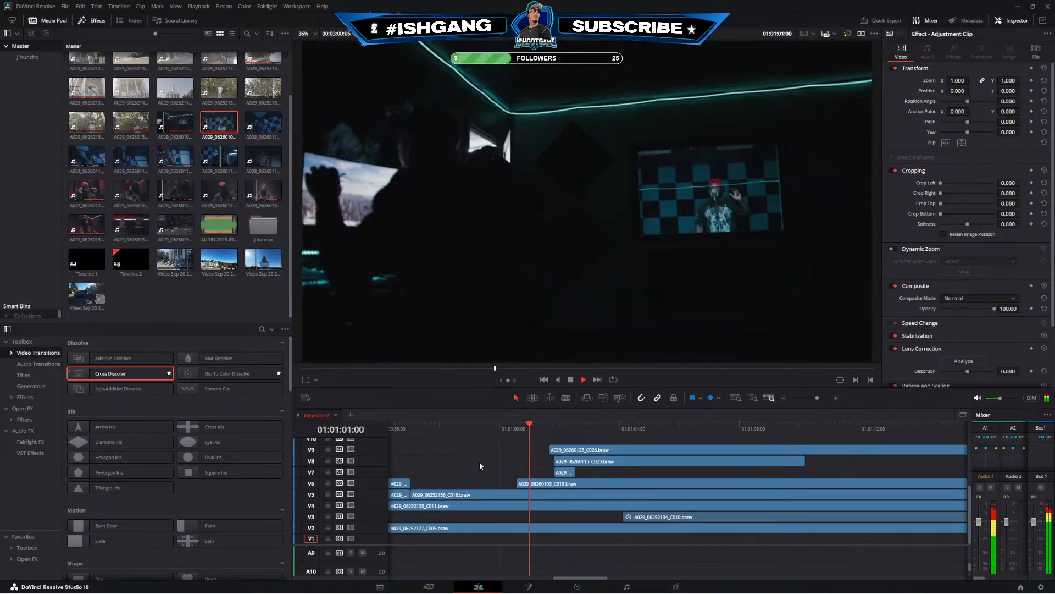
scroll(480, 462, "right", 1)
key("space")
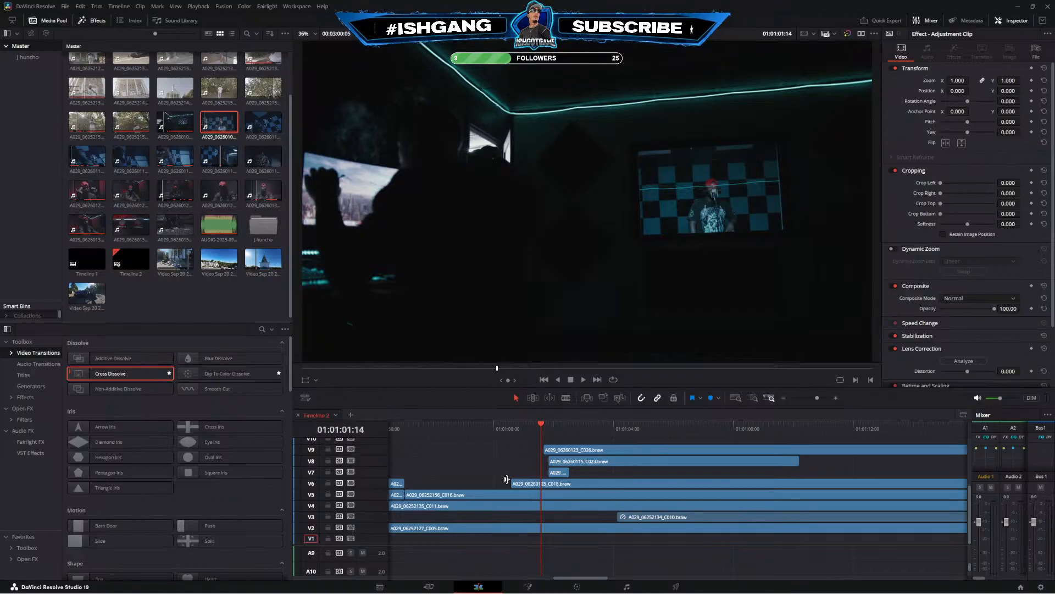
left_click_drag(536, 431, 482, 434)
key("space")
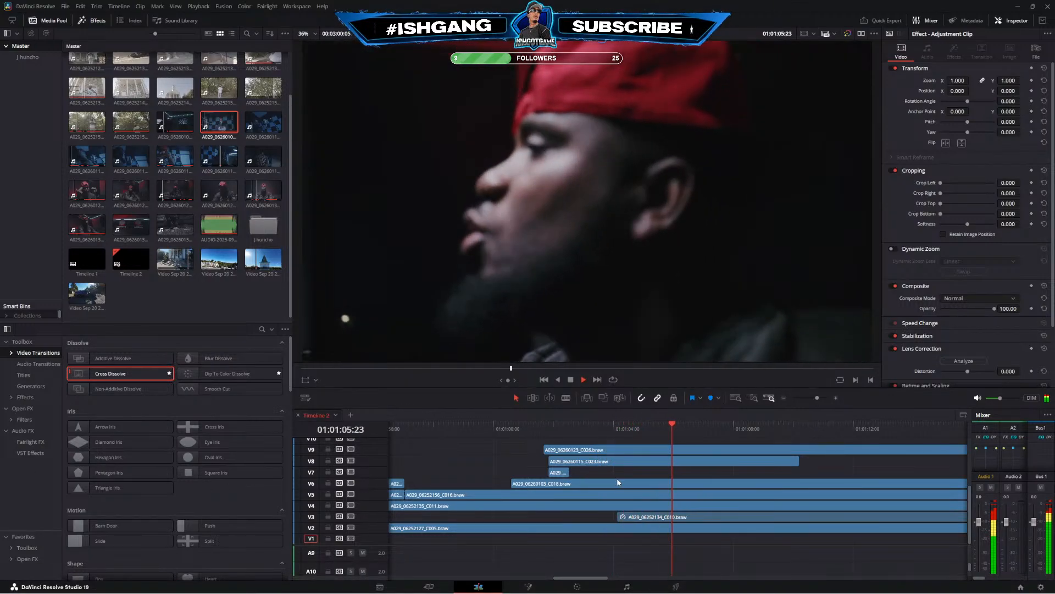
left_click(783, 398)
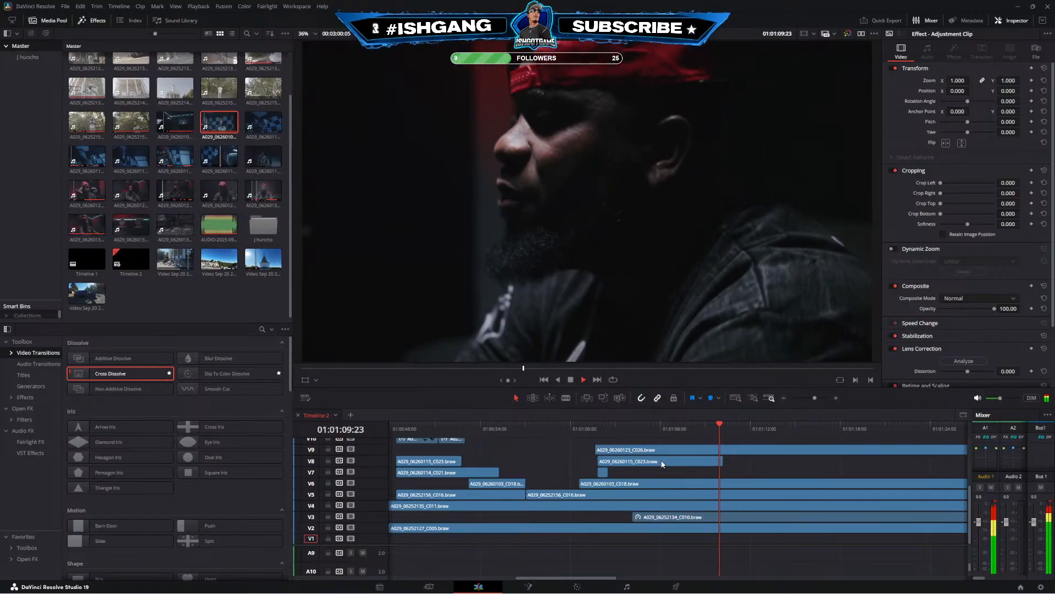
left_click(836, 397)
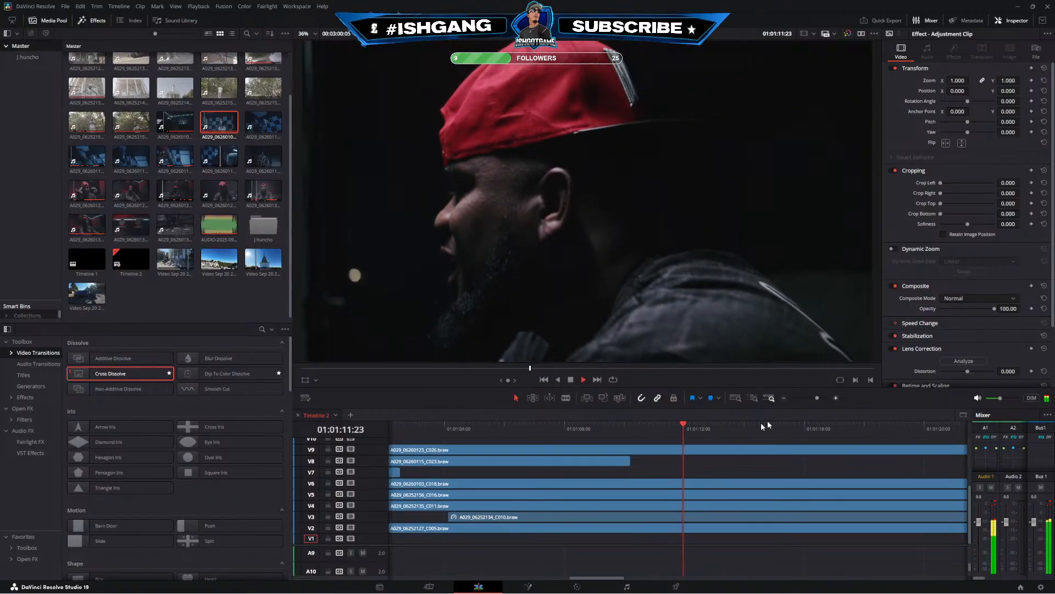
key("space")
Split A029_06260103_C018 on V6 at about 01:01:02 and trim the V9 and V8 clips to start at about 01:01:05 and 01:01:06
scroll(482, 476, "left", 3)
left_click(556, 432)
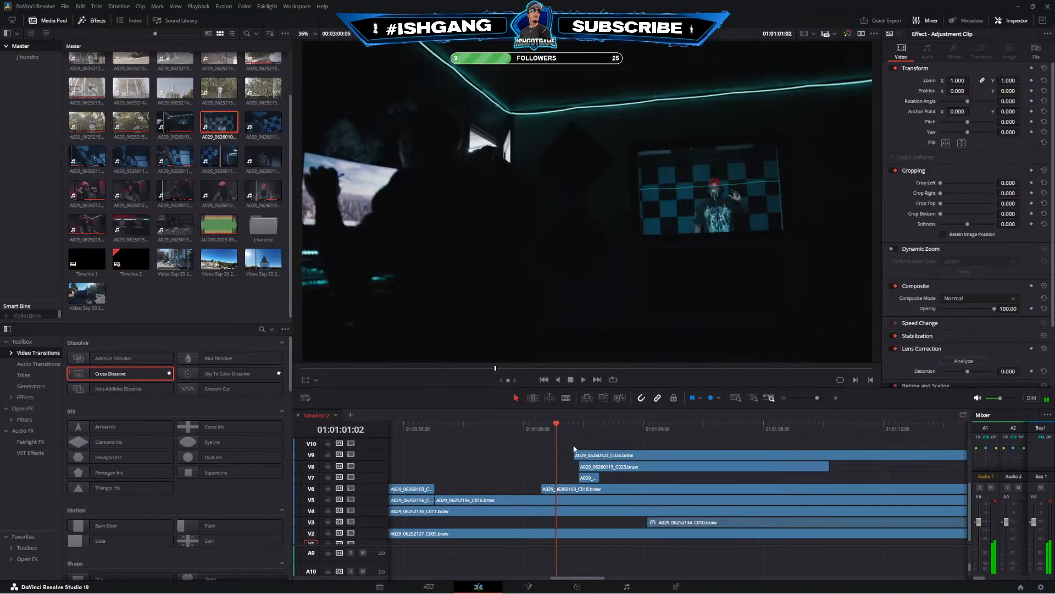
key("b")
left_click(579, 489)
key("a")
left_click_drag(579, 453, 702, 466)
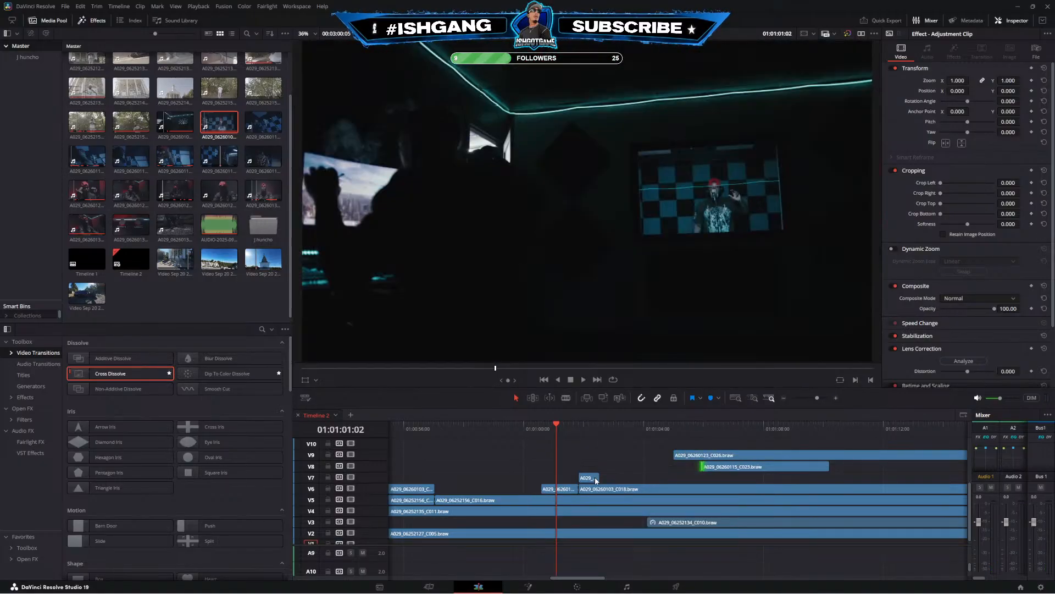
Delete the short leftover clip on V7 and trim the later A029_06260103_C018 on V6 to start at about 01:01:09
key("BackSpace")
left_click_drag(580, 488, 799, 485)
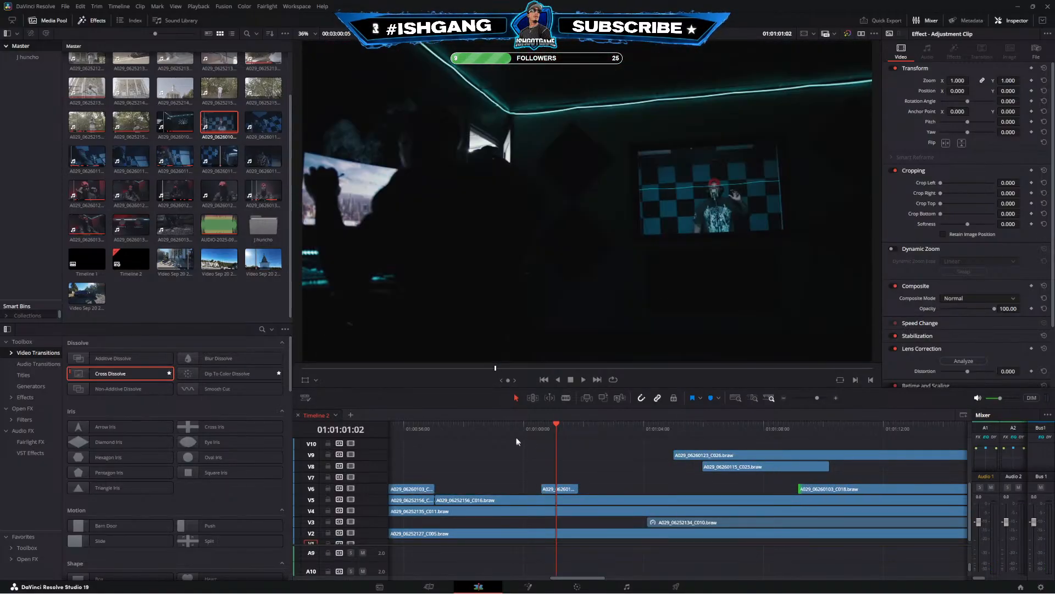
Replay the section and extend the end of the short A029_06260103_C018 part on V6 to about 01:01:02:12
left_click(515, 432)
key("space")
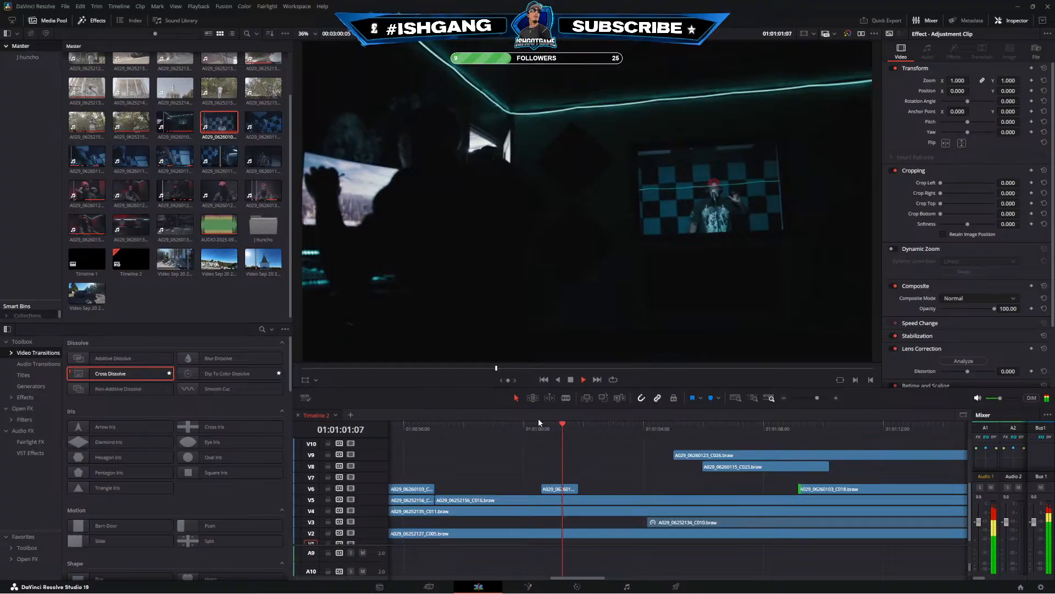
left_click_drag(575, 488, 600, 488)
Split A029_06252156_C016 on V5 at about 01:01:02 and trim its later part to start at about 01:01:06
key("b")
left_click(591, 500)
key("a")
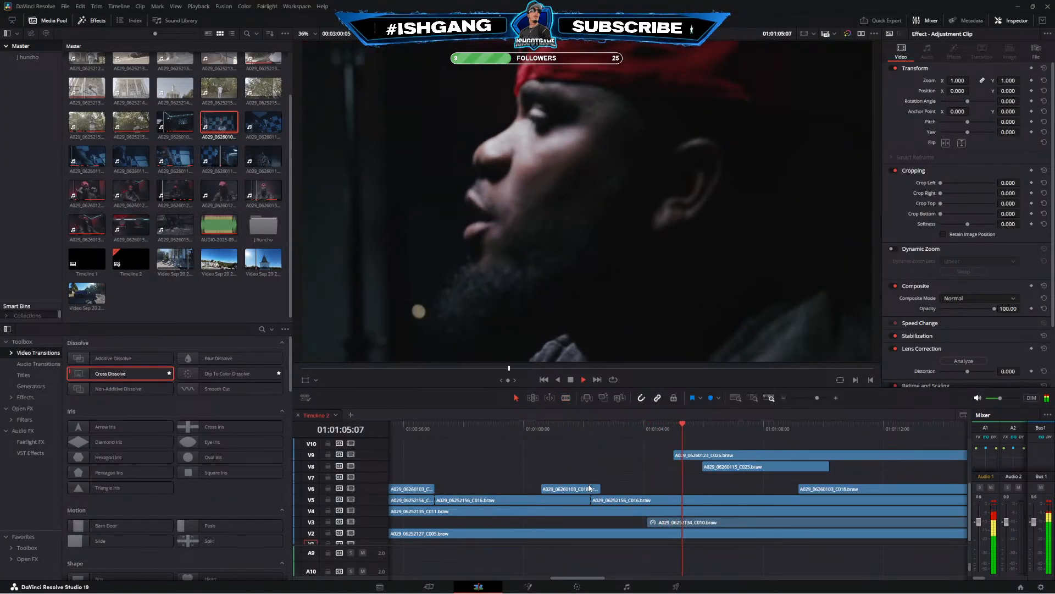
left_click_drag(592, 499, 691, 498)
left_click(575, 427)
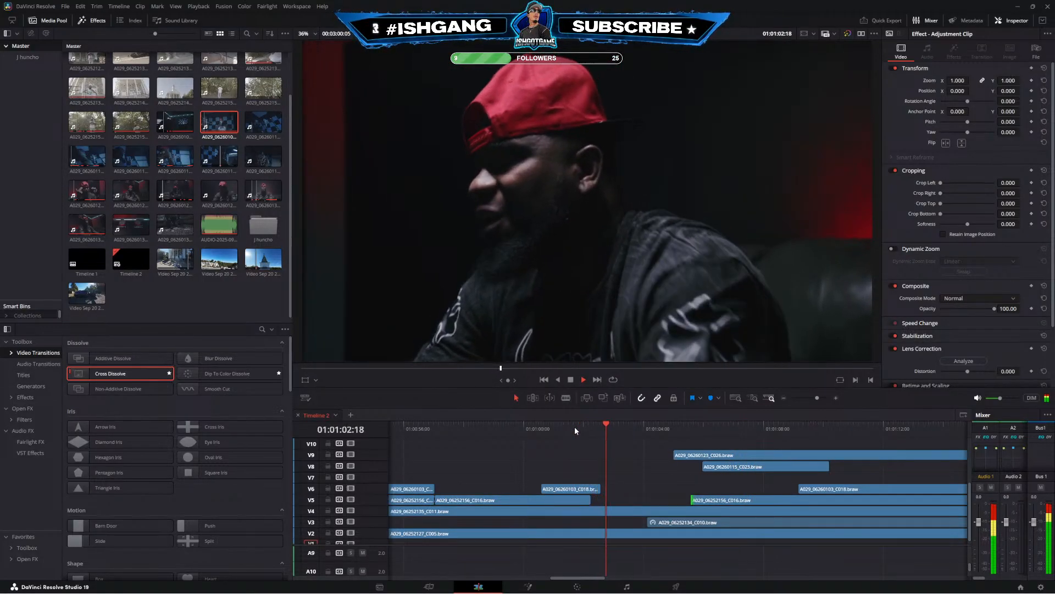
Split A029_06252135_C011 on V4 at about 01:01:04 and trim its later part to start at about 01:01:10
scroll(656, 480, "up", 4)
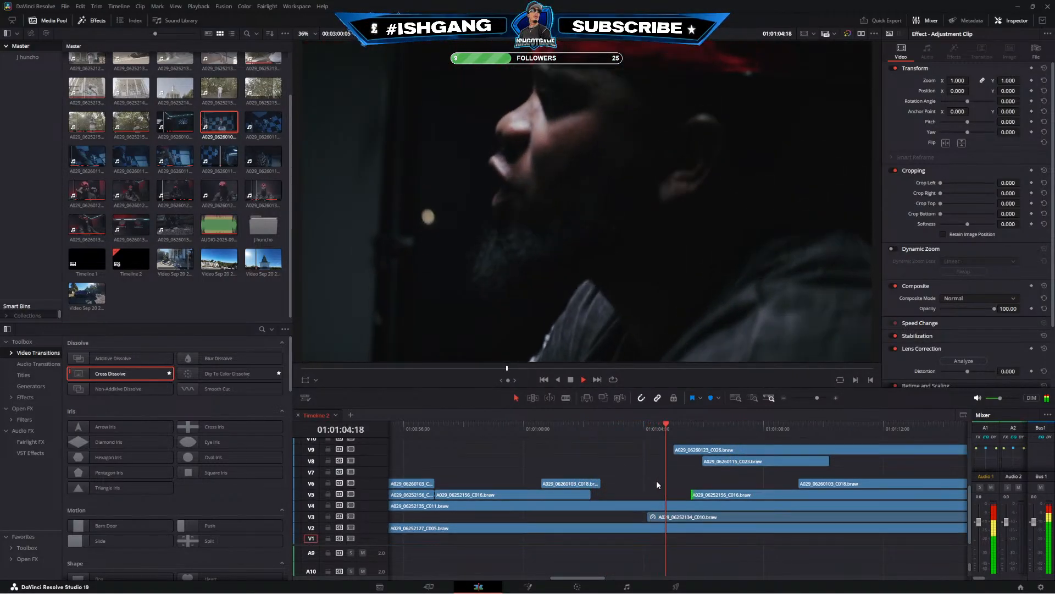
key("space")
key("b")
left_click(657, 511)
key("a")
left_click_drag(658, 511, 822, 509)
left_click(532, 430)
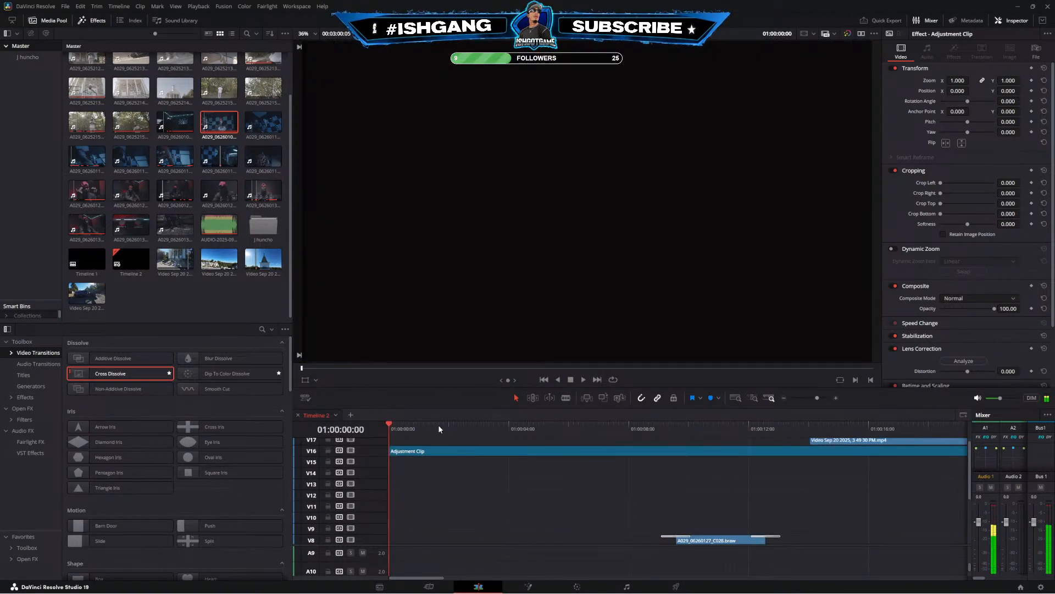
Play the opening from the start and trim the end of the Video Sep 20 2025 church drone clip on V17 to about 01:00:18
left_click_drag(431, 428, 417, 430)
key("space")
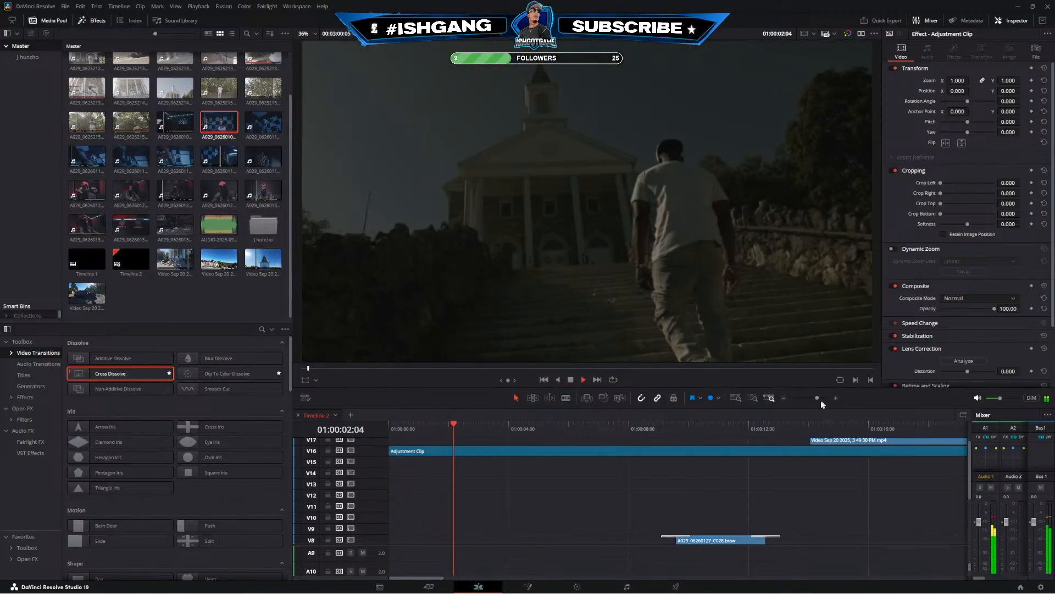
left_click(786, 399)
left_click(784, 398)
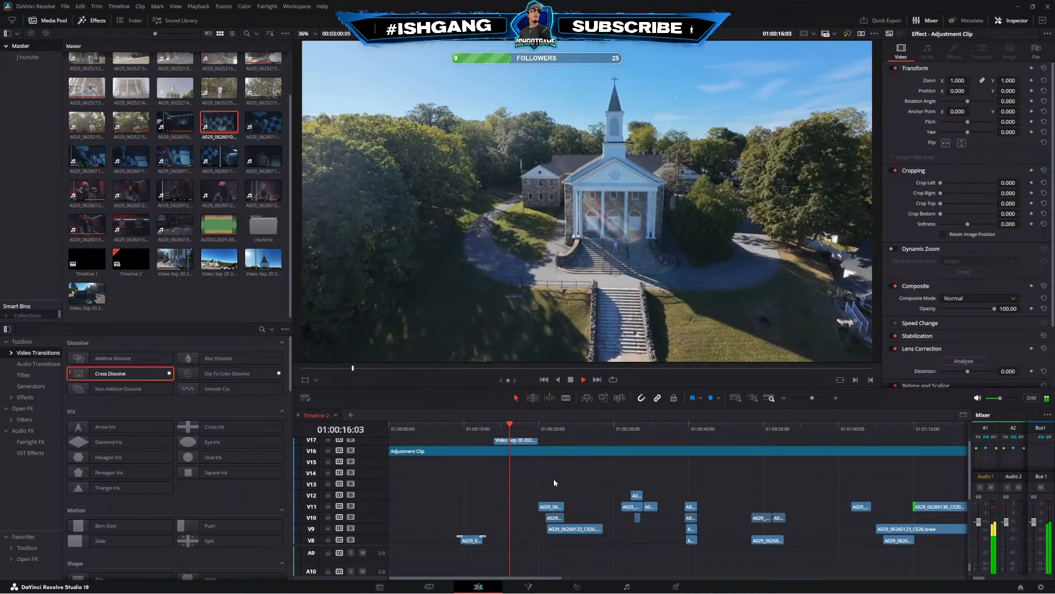
key("space")
scroll(554, 483, "up", 1)
left_click_drag(538, 443, 529, 442)
left_click(531, 430)
left_click(519, 429)
key("space")
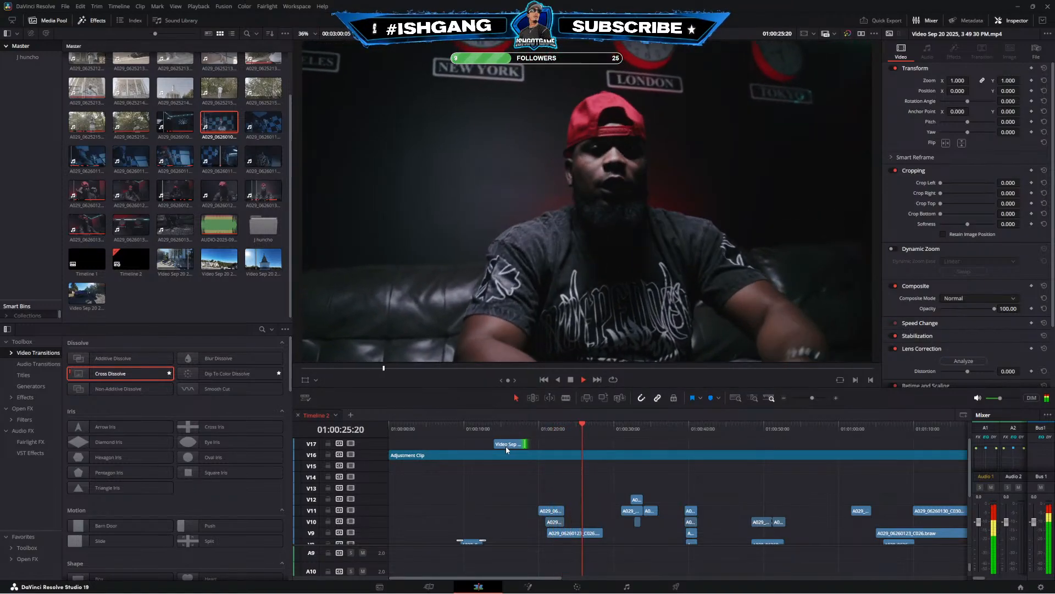
Add a new adjustment clip on V13 at about 01:00:54
key("space")
left_click(784, 398)
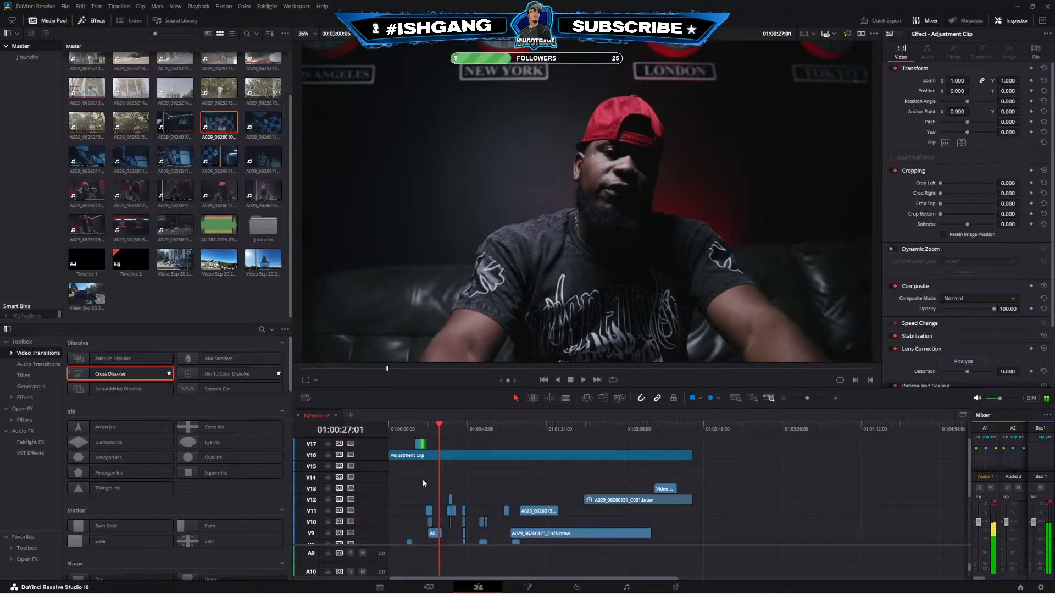
left_click(437, 457)
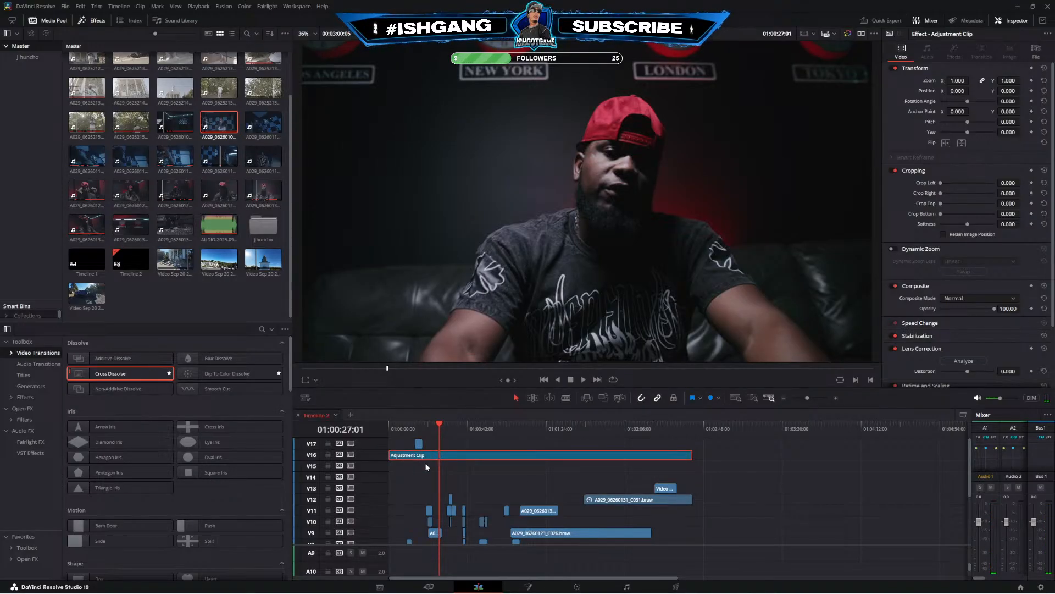
left_click(33, 386)
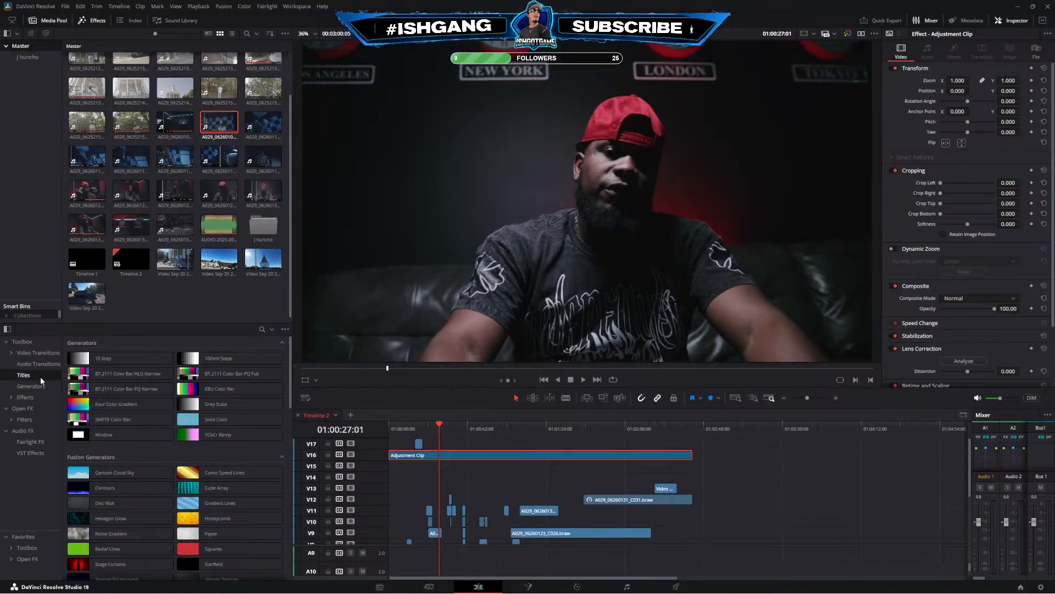
left_click(39, 363)
left_click(25, 396)
left_click_drag(104, 363, 491, 488)
Apply the Film Look Creator effect to the new adjustment clip on V13
left_click(22, 408)
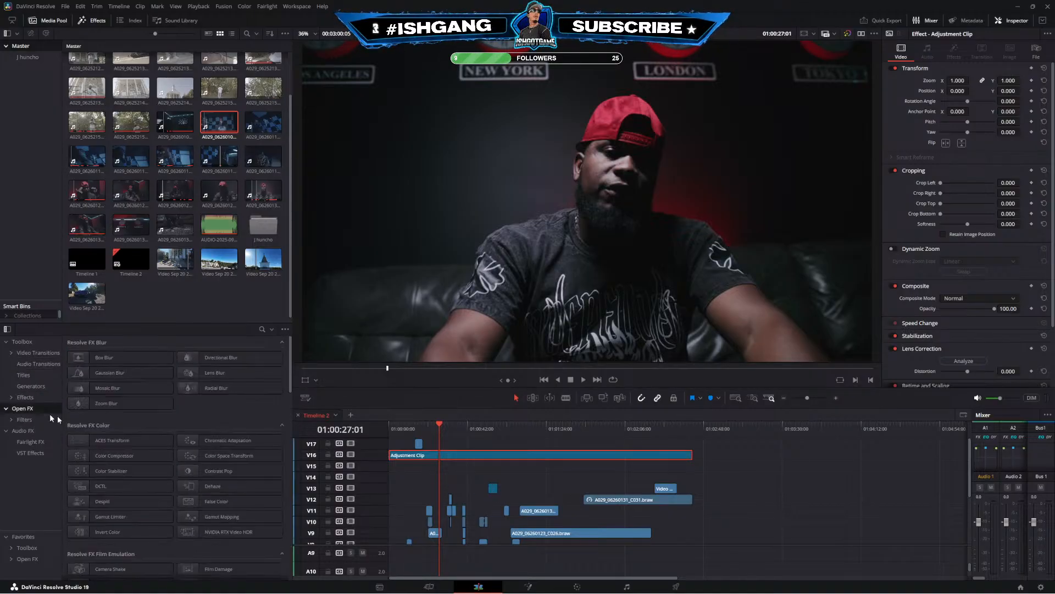
scroll(126, 440, "down", 5)
left_click_drag(220, 476, 507, 493)
scroll(164, 429, "up", 3)
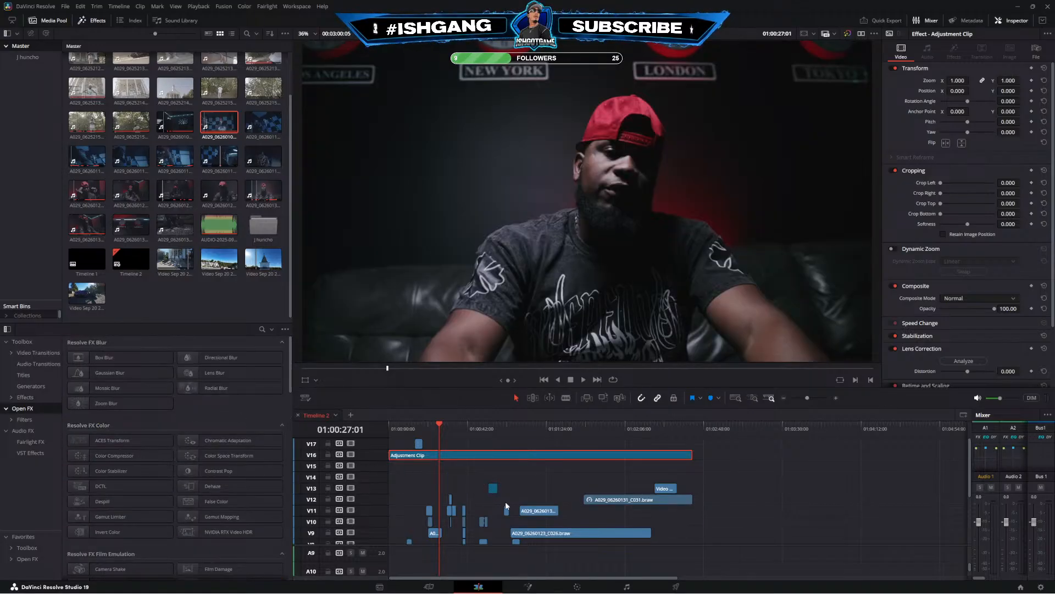
Move the Film Look Creator adjustment clip to V19 at the timeline start and extend it to match the V16 adjustment clip's end
left_click(955, 51)
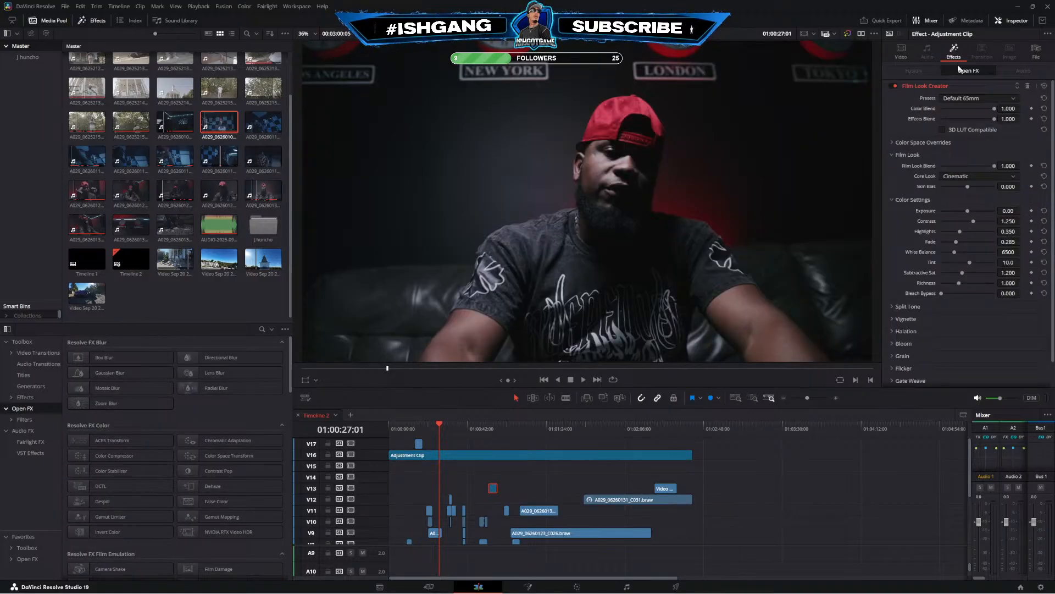
left_click_drag(493, 491, 330, 436)
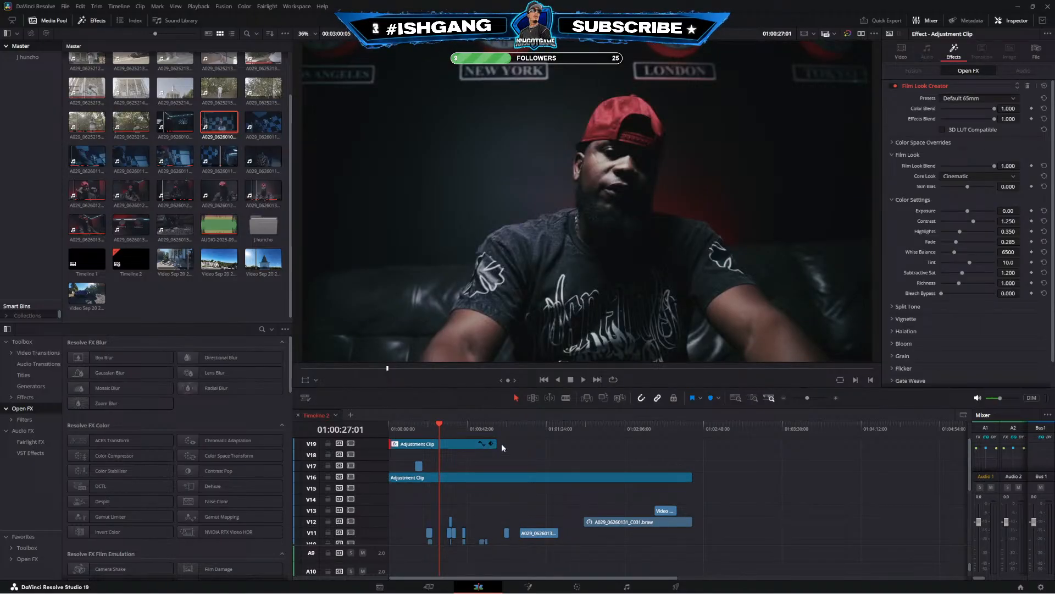
left_click_drag(498, 442, 694, 444)
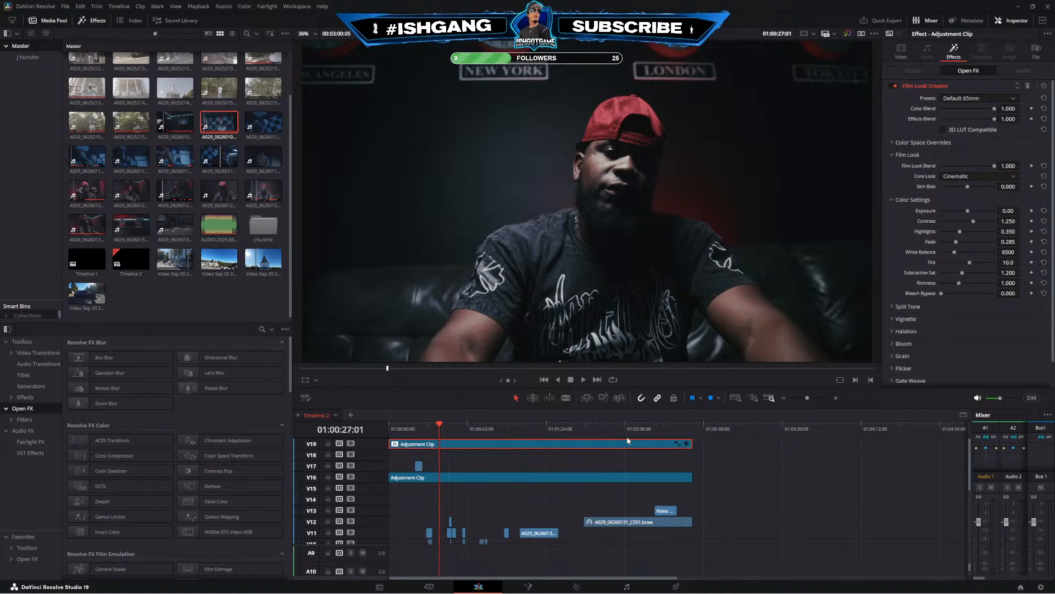
Try the Bleach Bypass preset in Film Look Creator, and set the preset to Cinematic
left_click(958, 98)
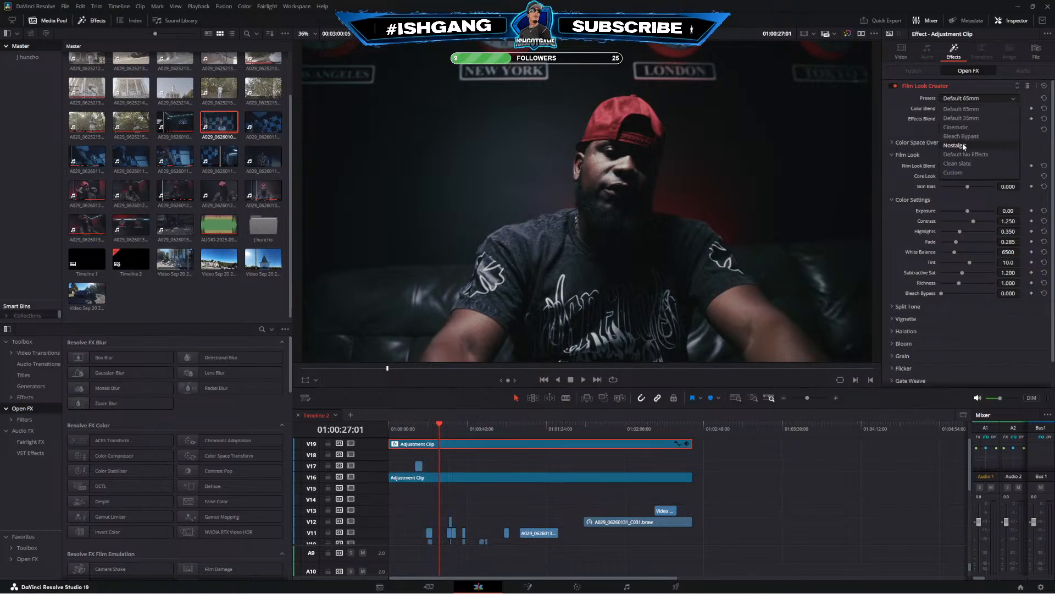
left_click(966, 136)
left_click(964, 98)
left_click(964, 129)
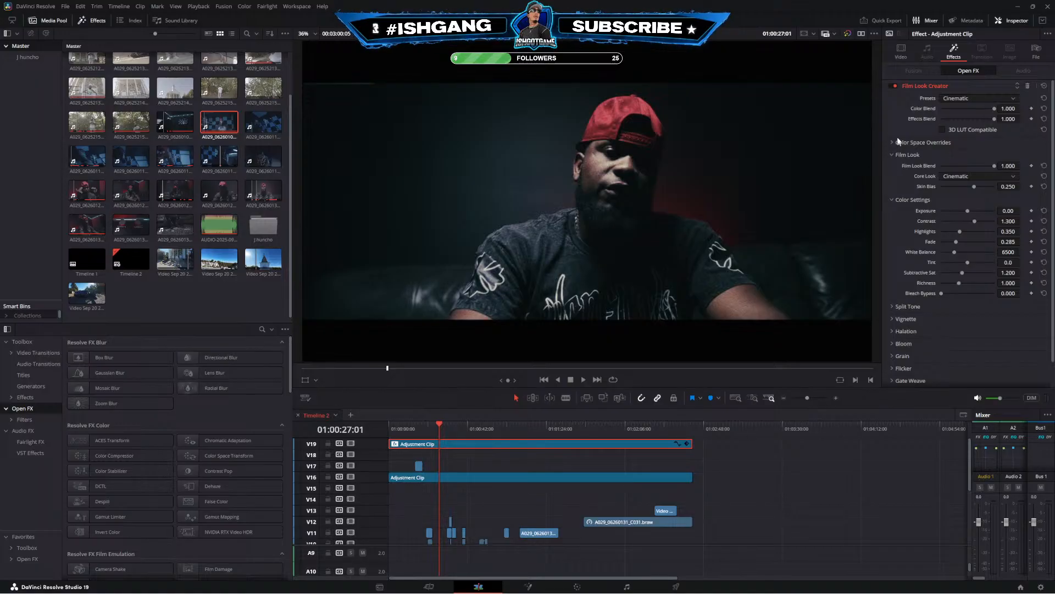
Enable grain in Film Look Creator on the V19 adjustment clip and set its amount to 0.023
scroll(901, 274, "down", 1)
mouse_move(480, 427)
left_mouse_down()
mouse_move(506, 427)
mouse_move(496, 428)
left_mouse_up()
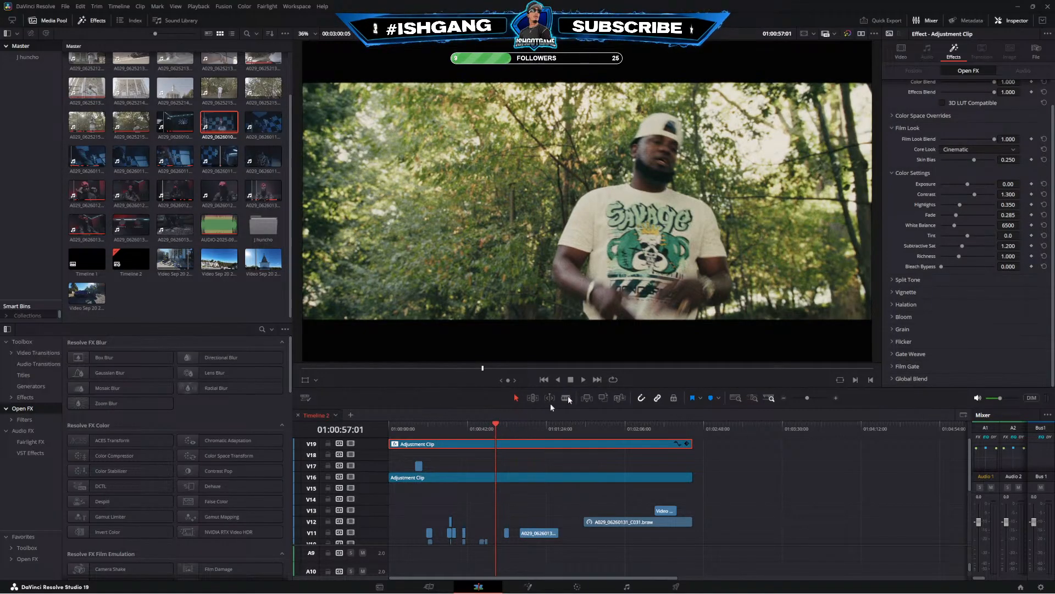
left_click(901, 330)
left_click(948, 341)
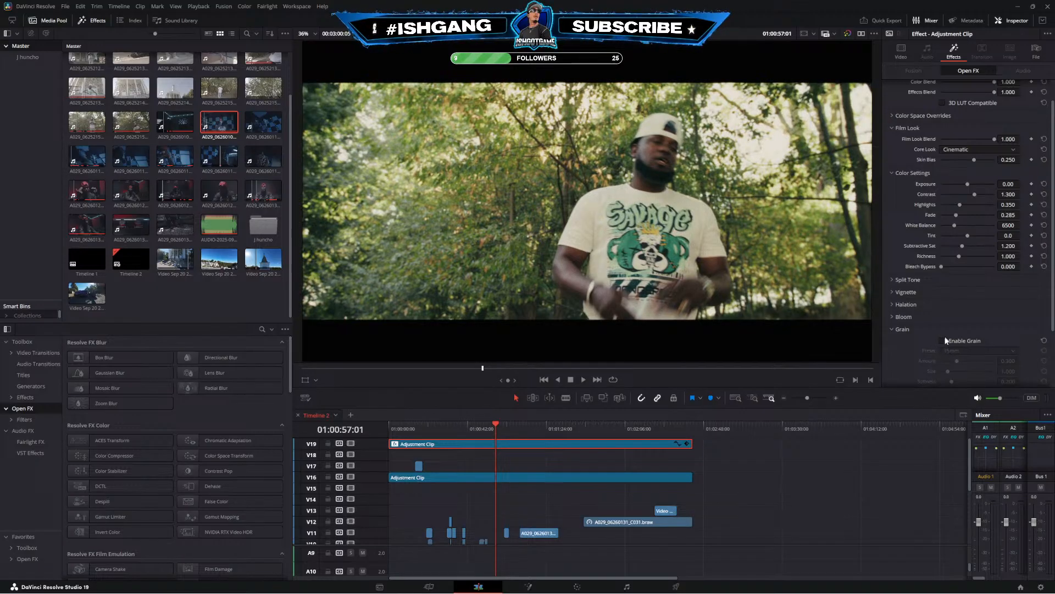
left_click_drag(945, 362, 943, 361)
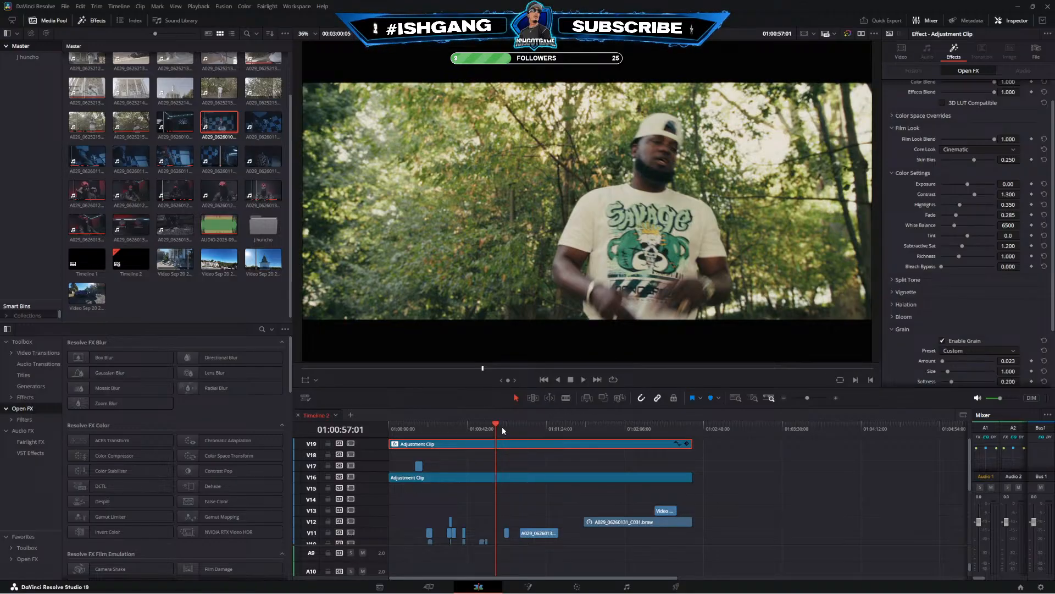
Return to the timeline start and set the V19 adjustment clip's clip color to Orange
left_click_drag(502, 430, 335, 420)
left_click(554, 509)
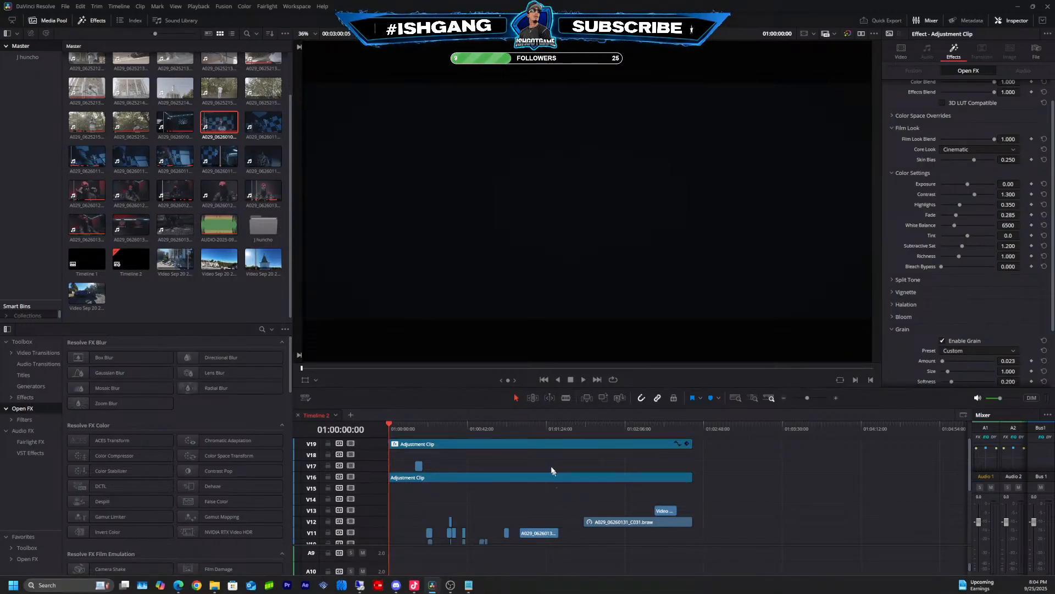
right_click(542, 446)
mouse_move(586, 410)
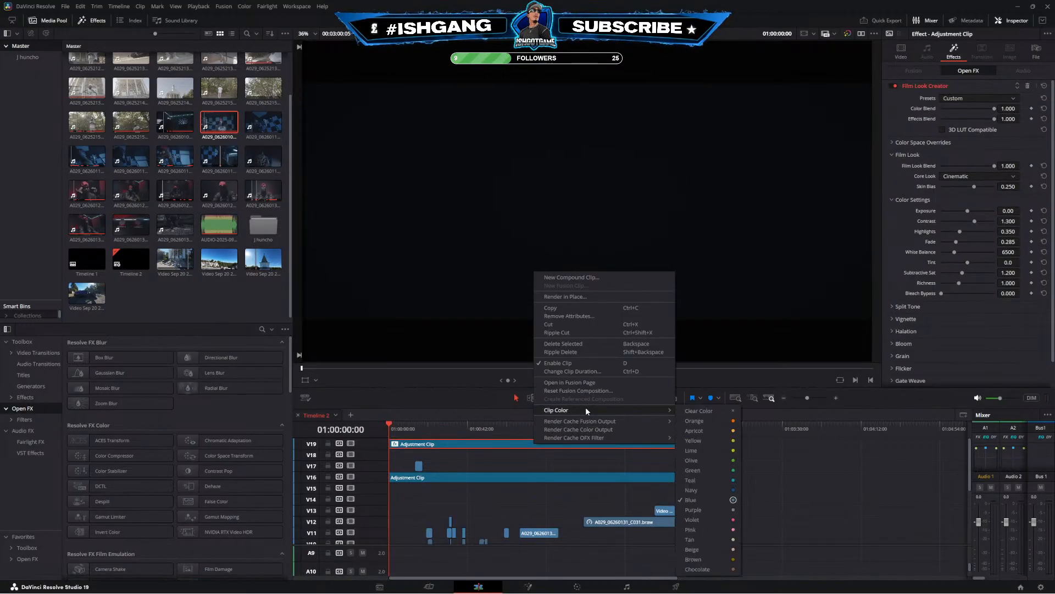
left_click(707, 420)
Set the blur radius to 0.48 on node 05 of the V16 adjustment clip in the color grade, and return to editing
left_click(577, 586)
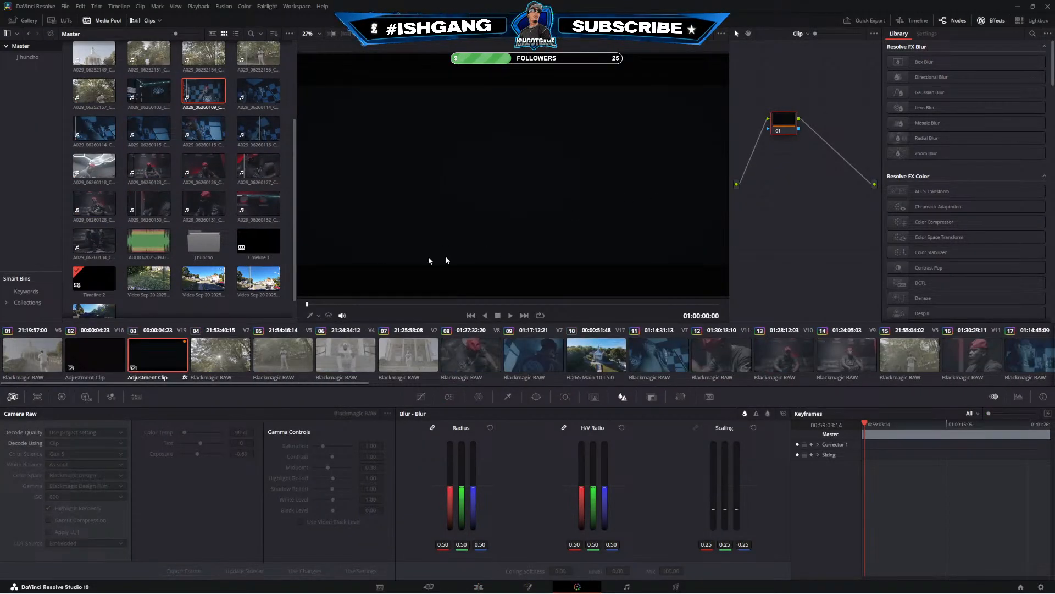
left_click(100, 364)
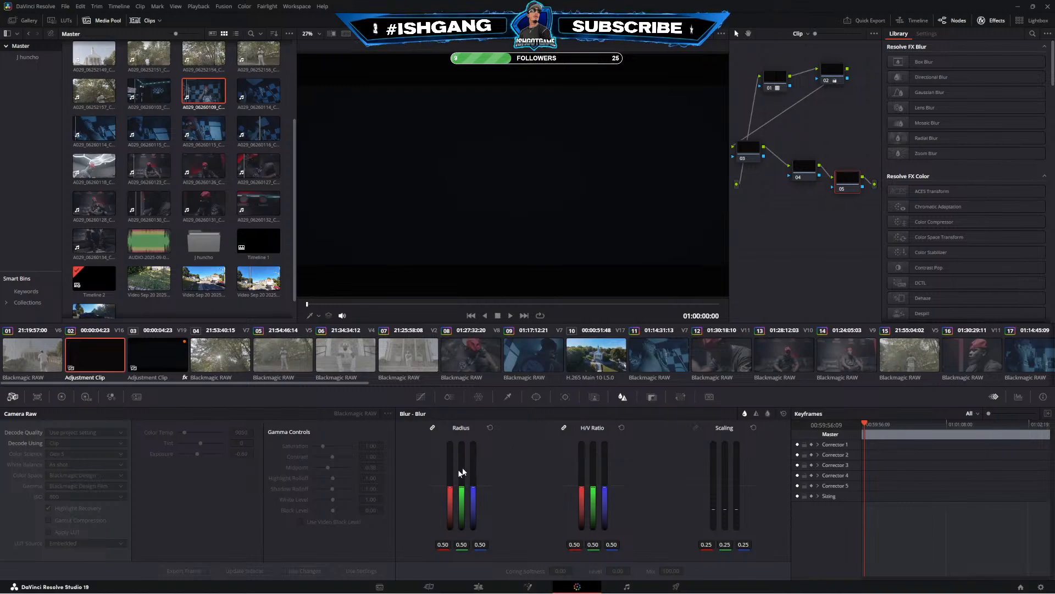
left_click(476, 304)
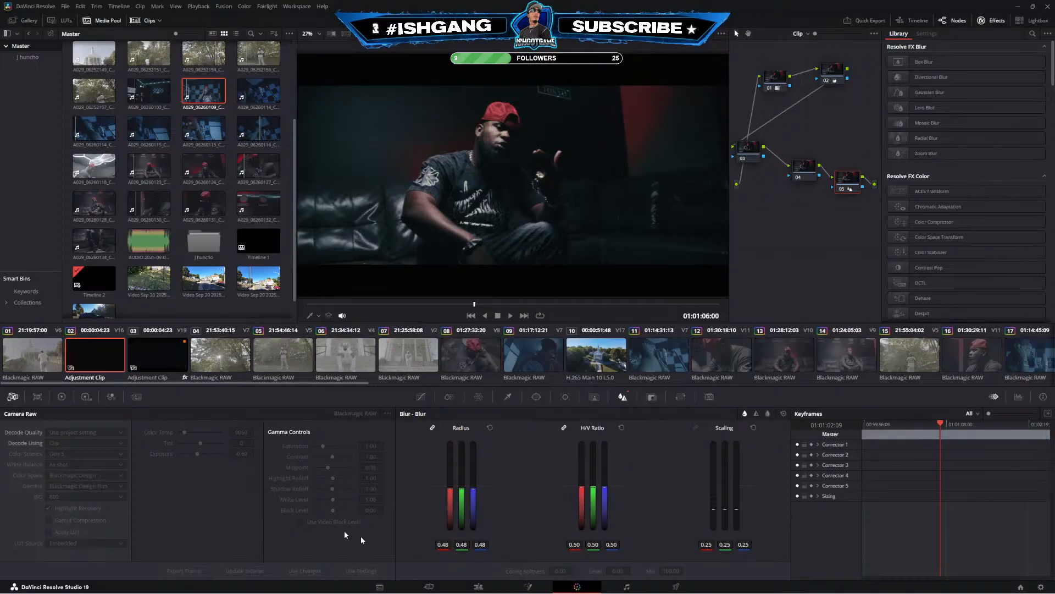
mouse_move(248, 589)
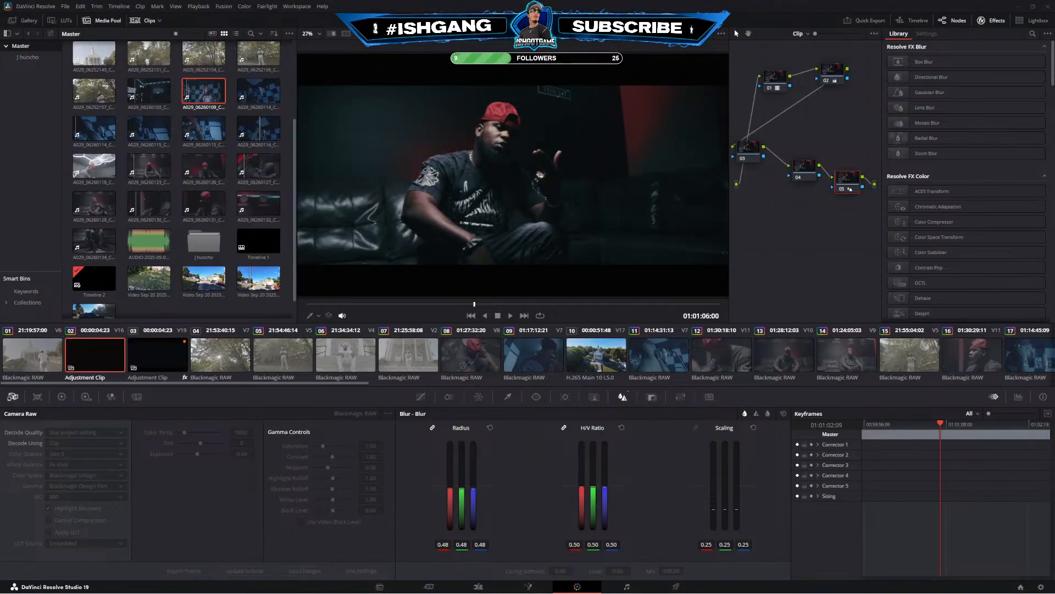
mouse_move(465, 586)
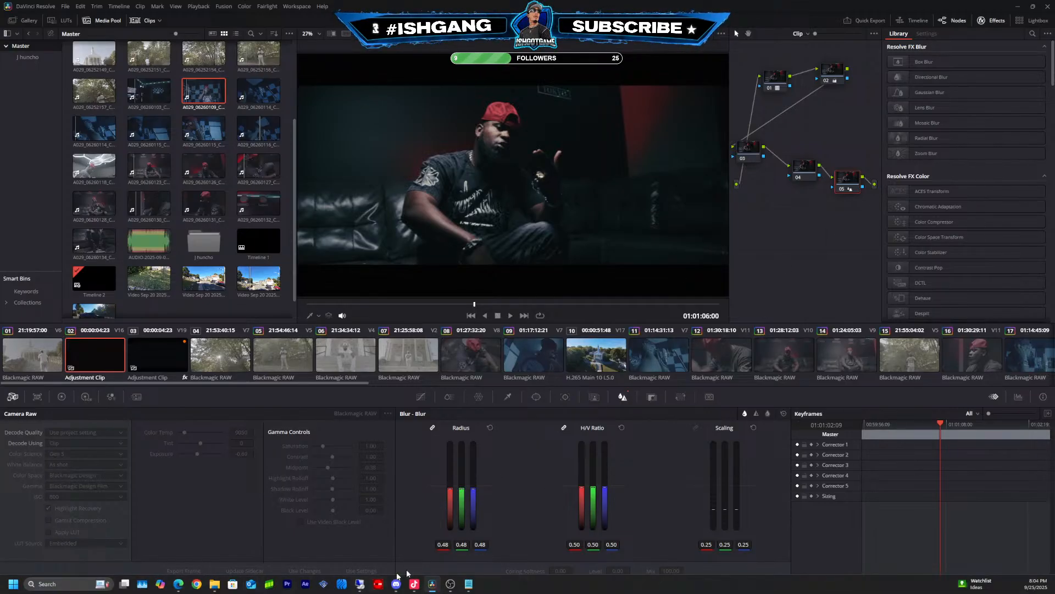
left_click(476, 585)
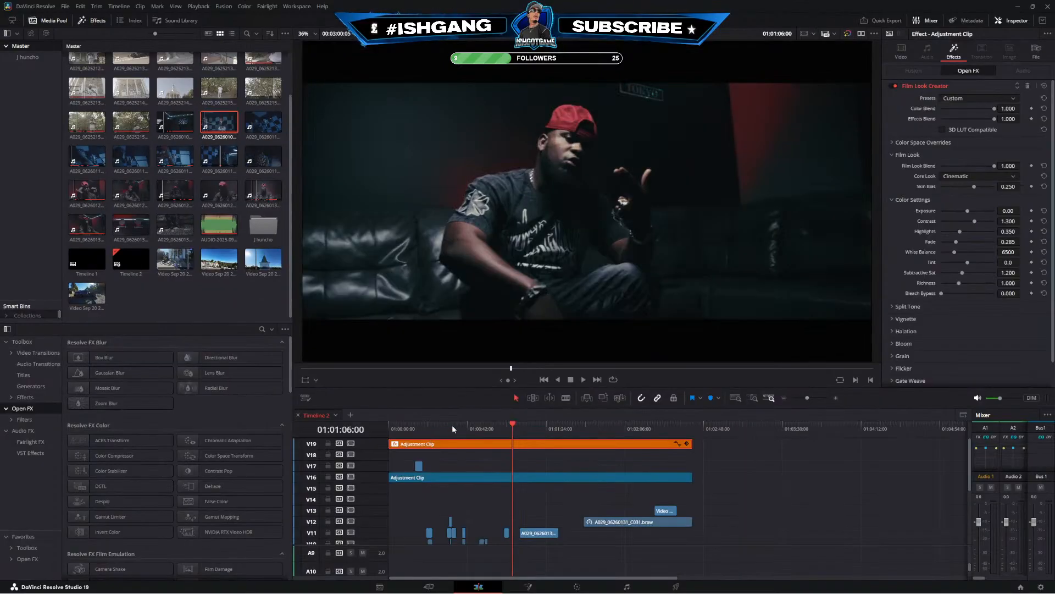
Replay the edit, split A029_06260123_C026 on V9 at about 01:01:07, and trim its later part to start at about 01:01:14
left_click(430, 430)
key("space")
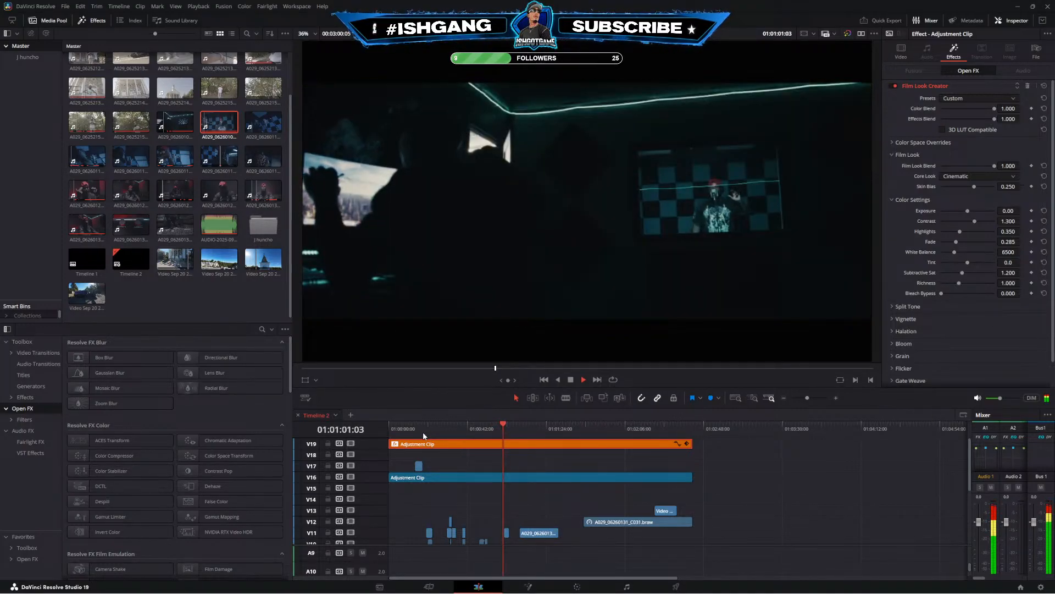
left_click(837, 399)
scroll(737, 504, "down", 2)
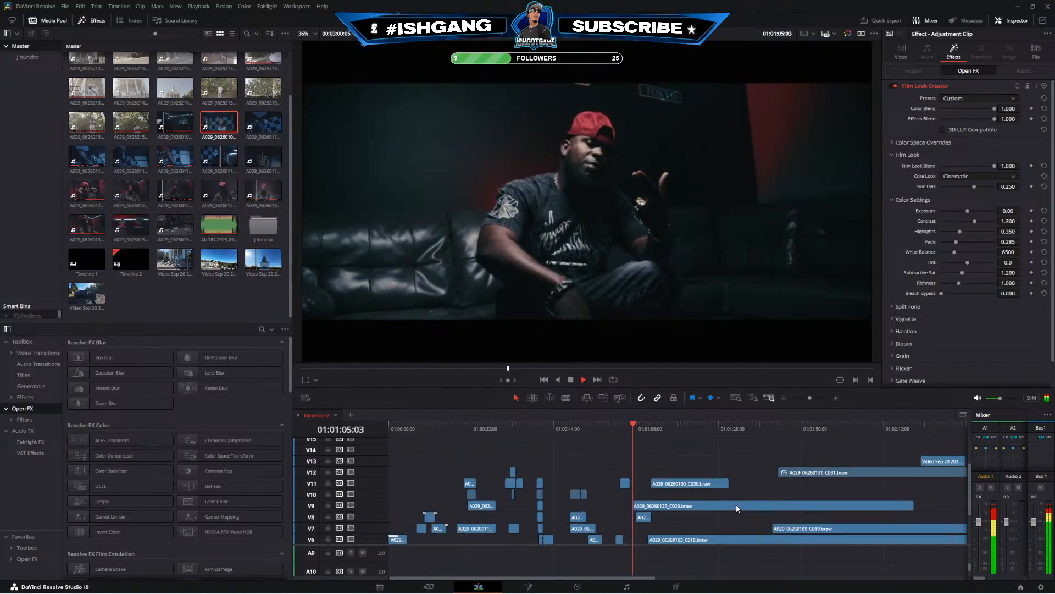
left_click(836, 399)
key("b")
left_click(670, 504)
key("a")
left_click_drag(673, 504, 779, 494)
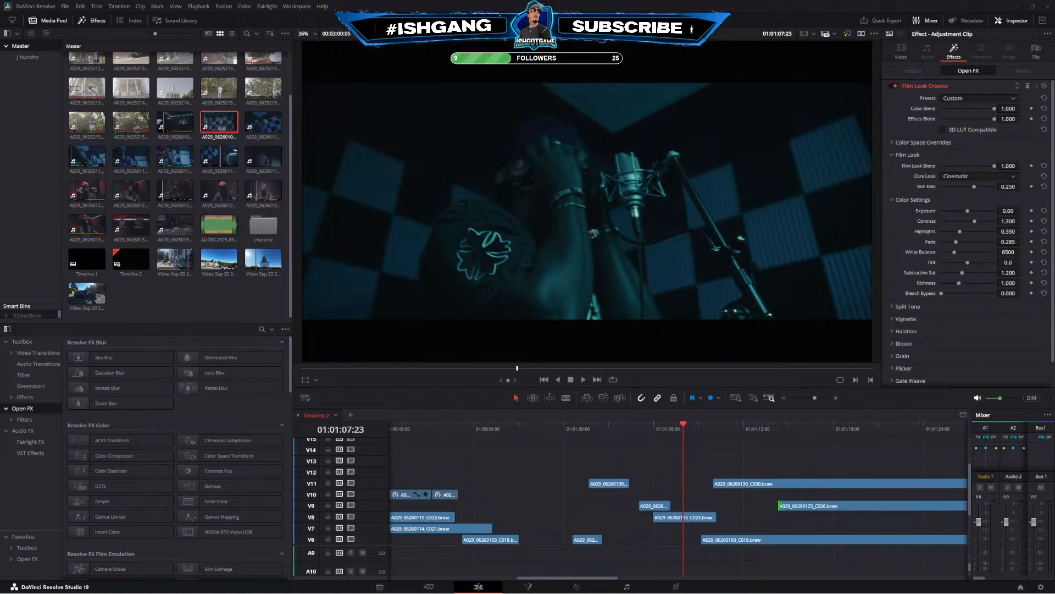
Replay the edit around 01:01:07, and mark a short cutaway range at about 21:58:20 in source clip A029_06252157_C017
key("space")
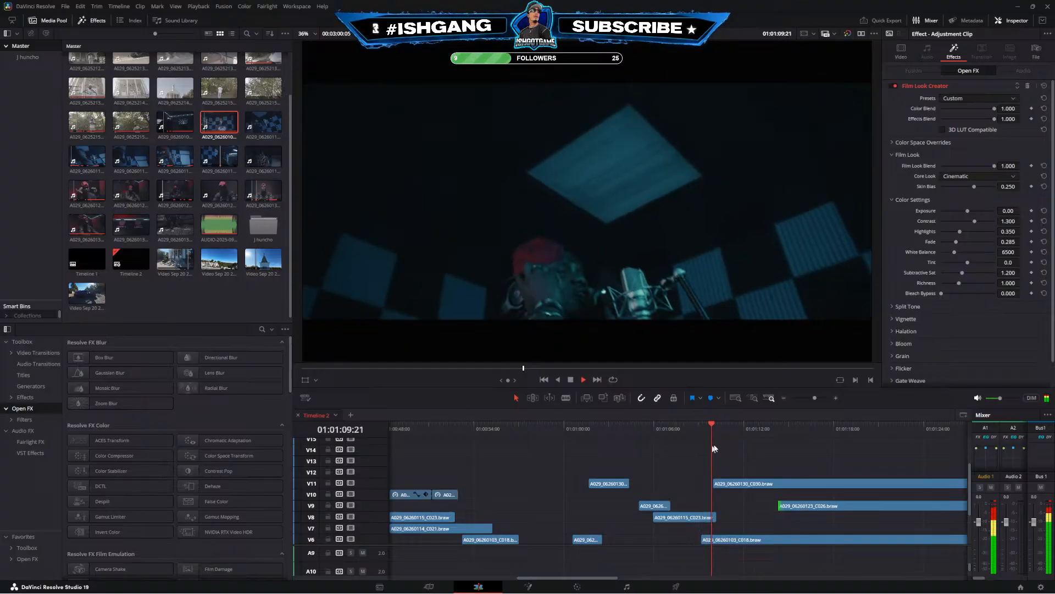
left_click_drag(687, 478, 679, 473)
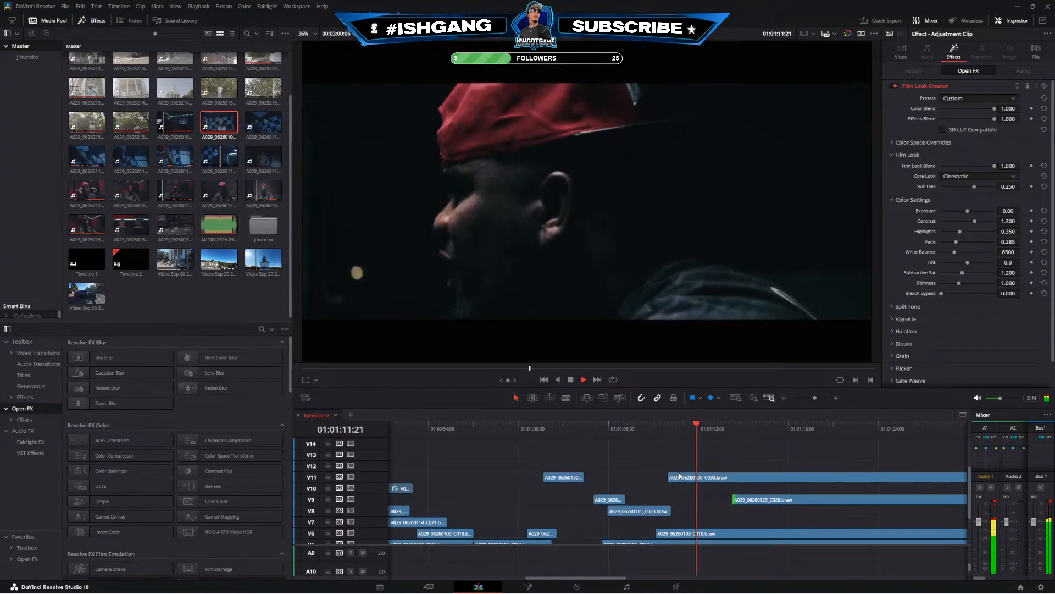
left_click(608, 433)
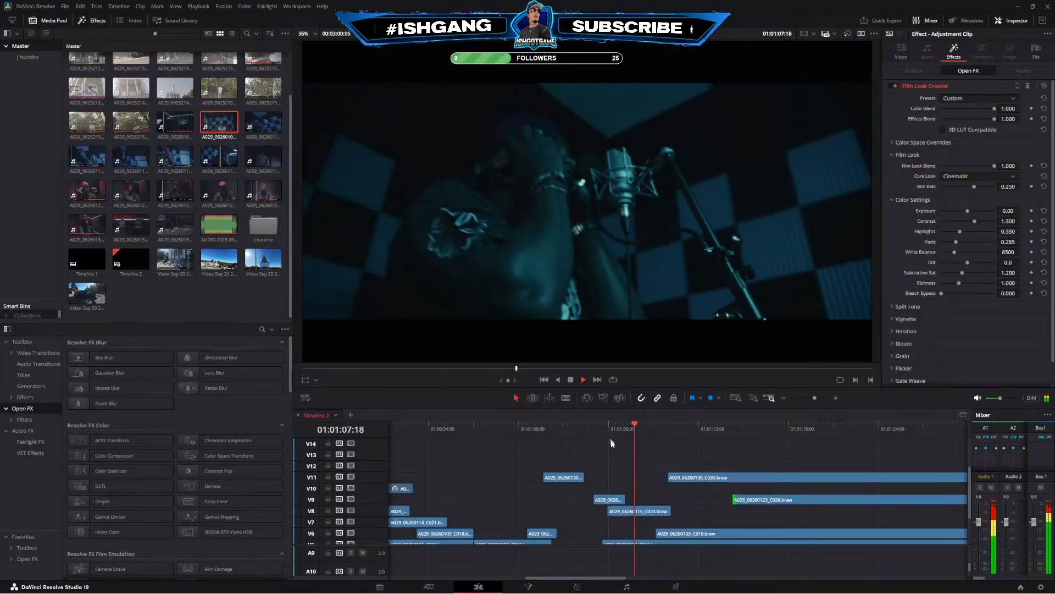
scroll(616, 488, "down", 3)
key("space")
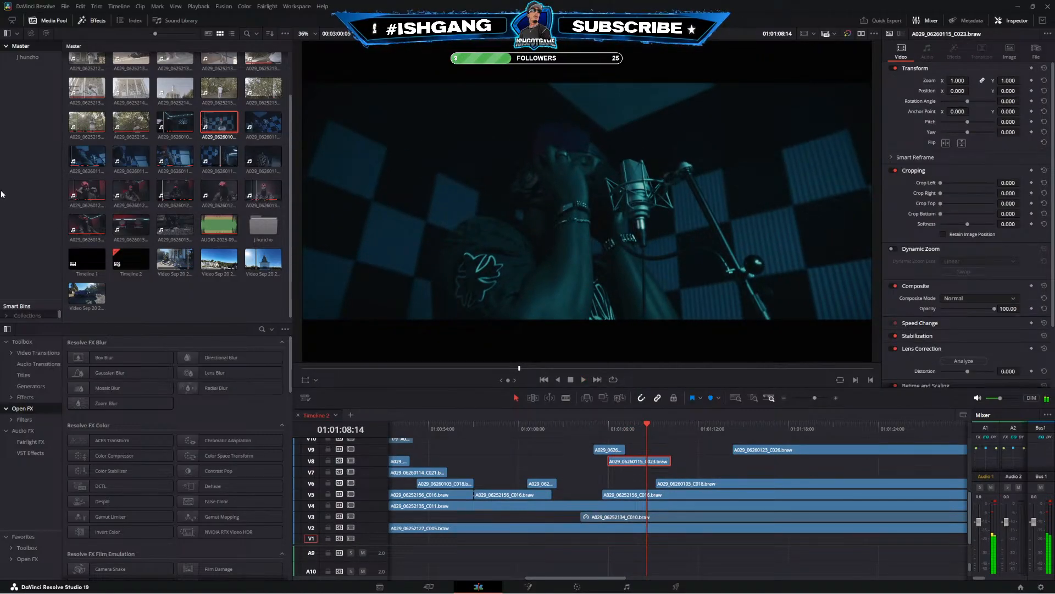
double_click(171, 124)
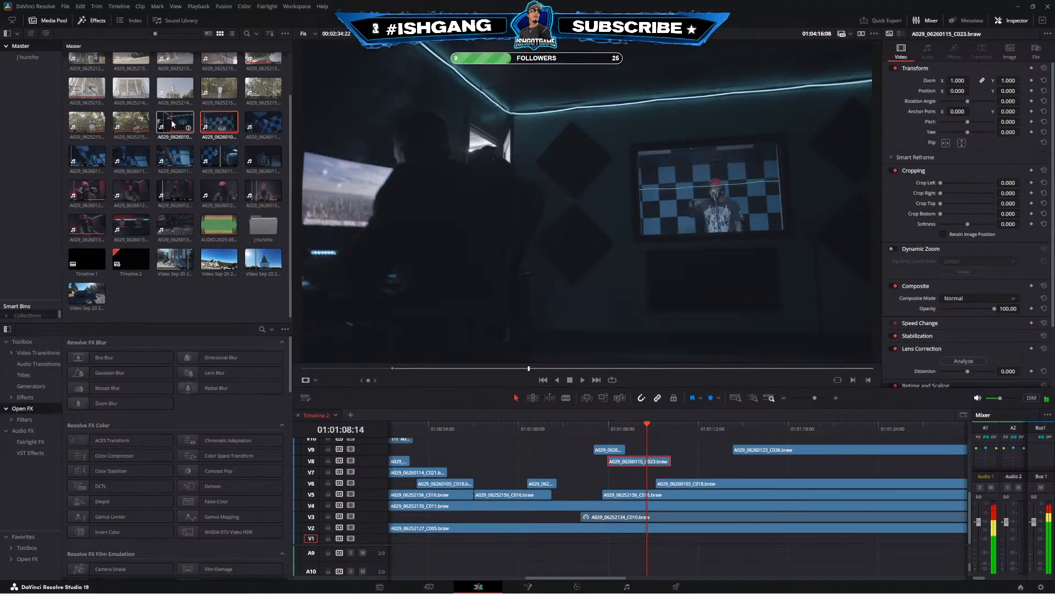
left_click(133, 122)
key("space")
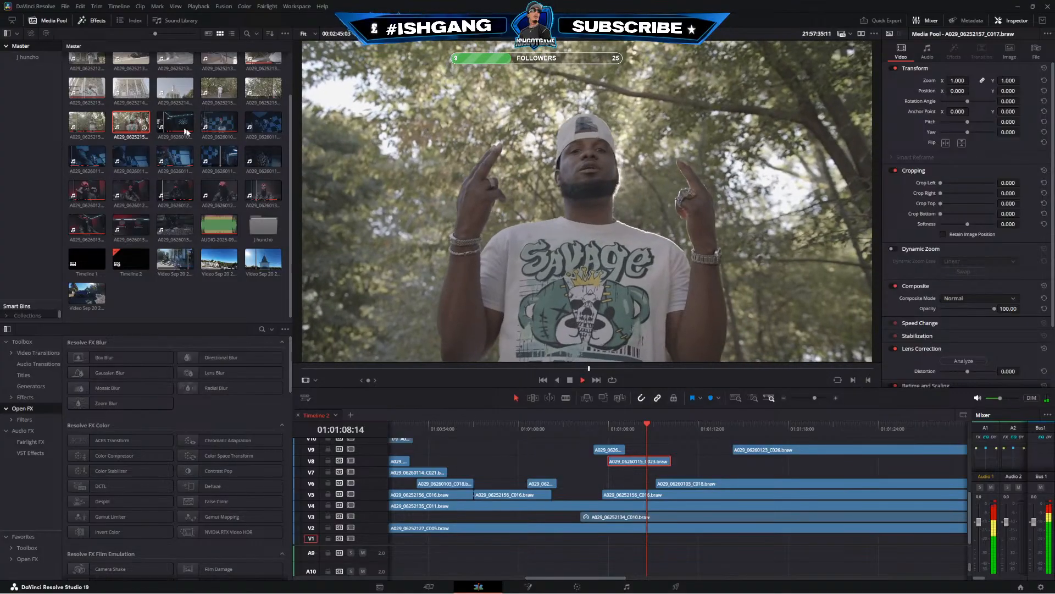
left_click_drag(311, 367, 554, 370)
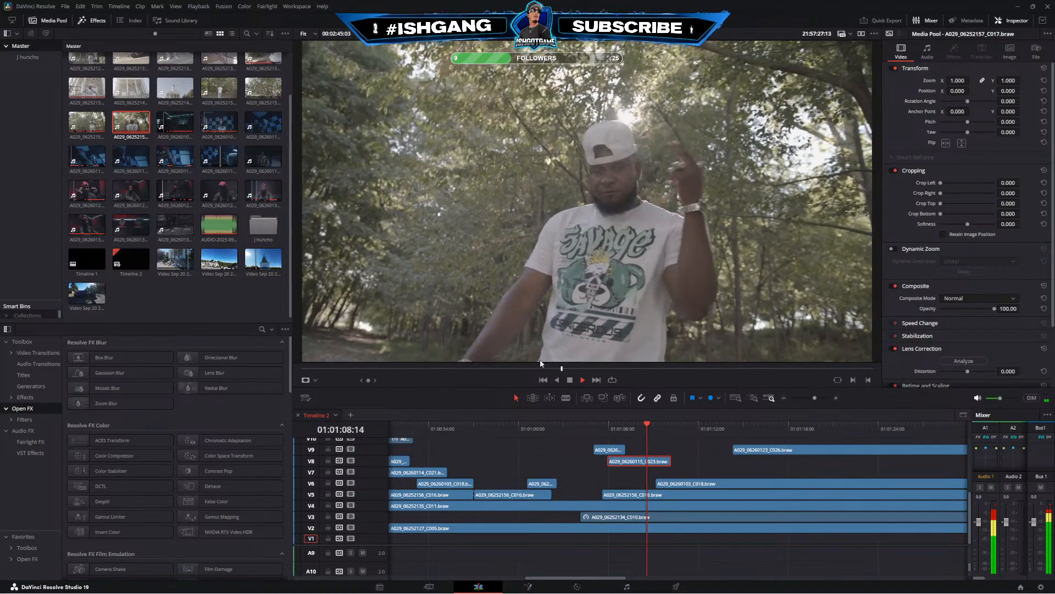
left_click_drag(572, 369, 699, 365)
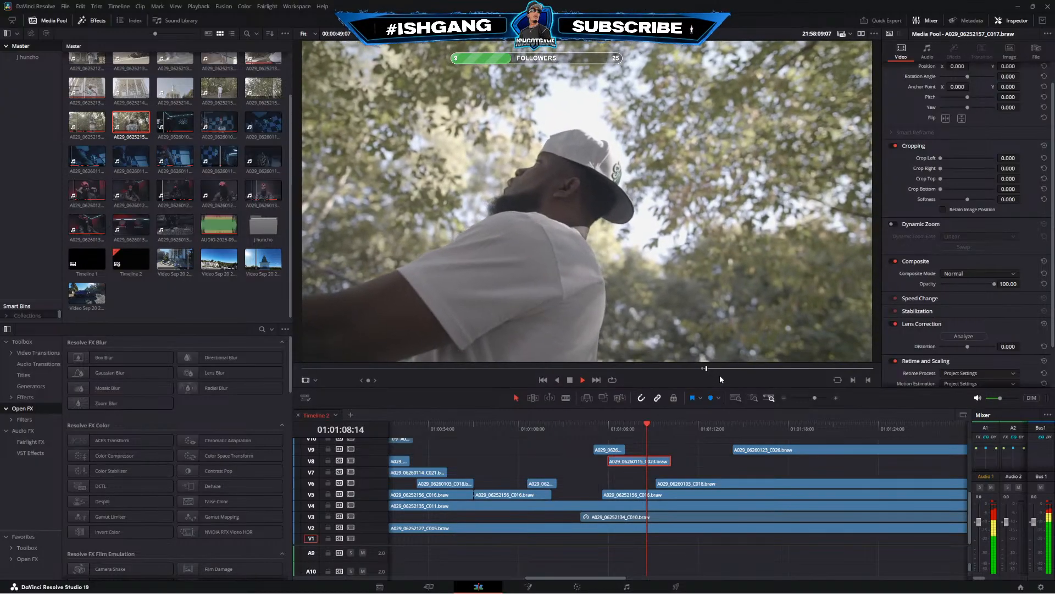
left_click_drag(723, 368, 744, 368)
key("space")
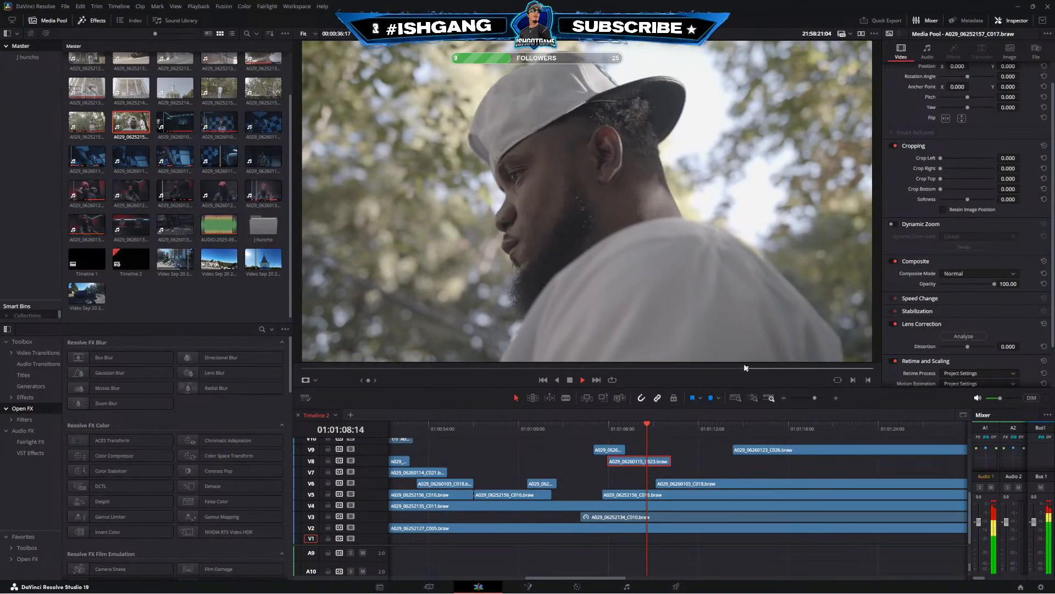
left_click(741, 368)
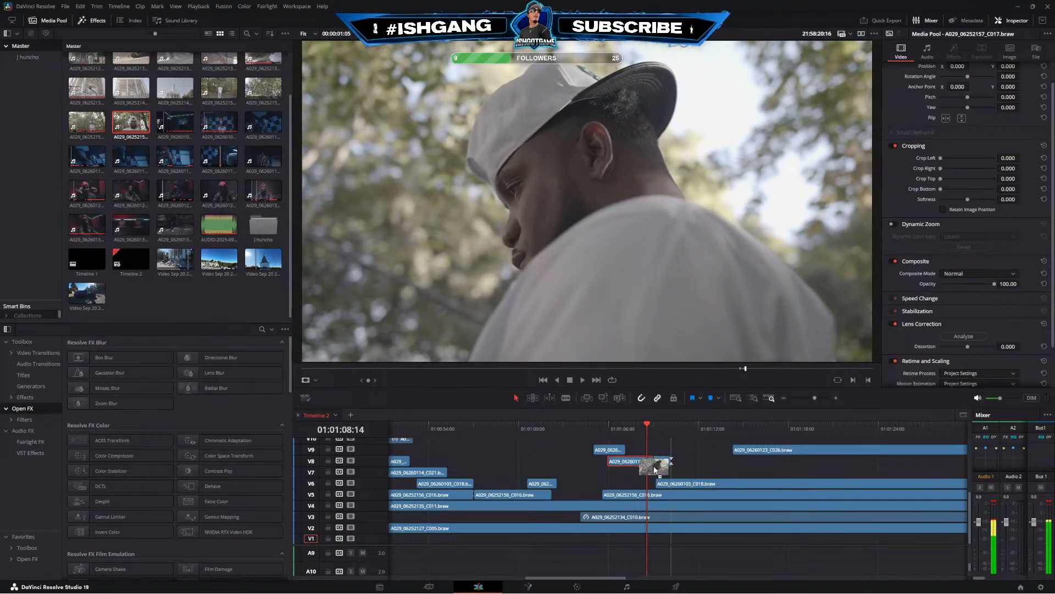
Place the A029_06252157_C017 cutaway on V9 at about 01:01:07:04 and extend its end to about 01:01:09:21
left_click_drag(669, 478, 699, 470)
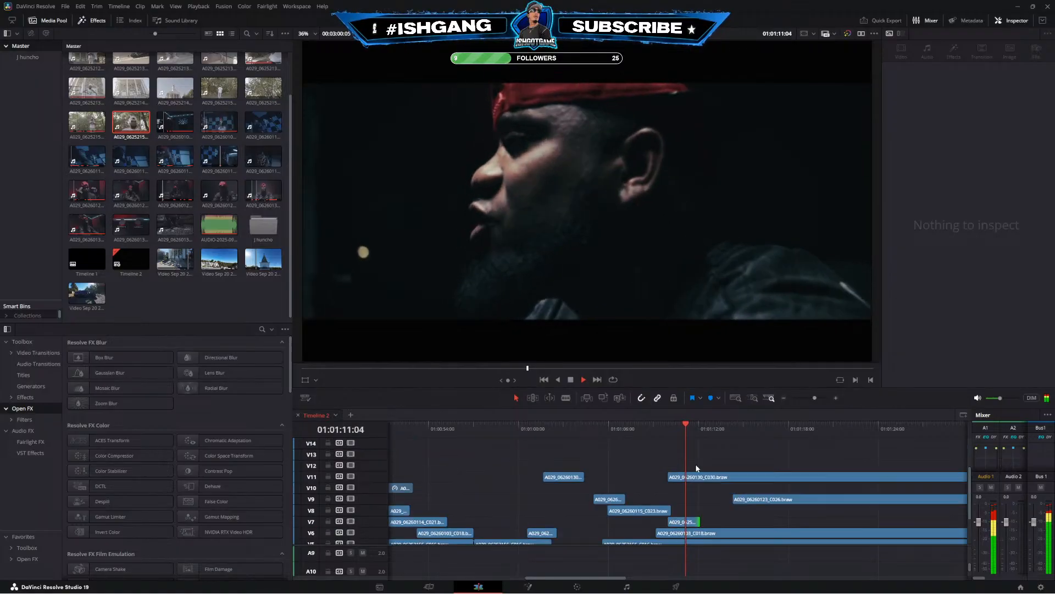
left_click(691, 476)
left_click_drag(650, 449, 650, 450)
left_click_drag(626, 428, 616, 427)
key("space")
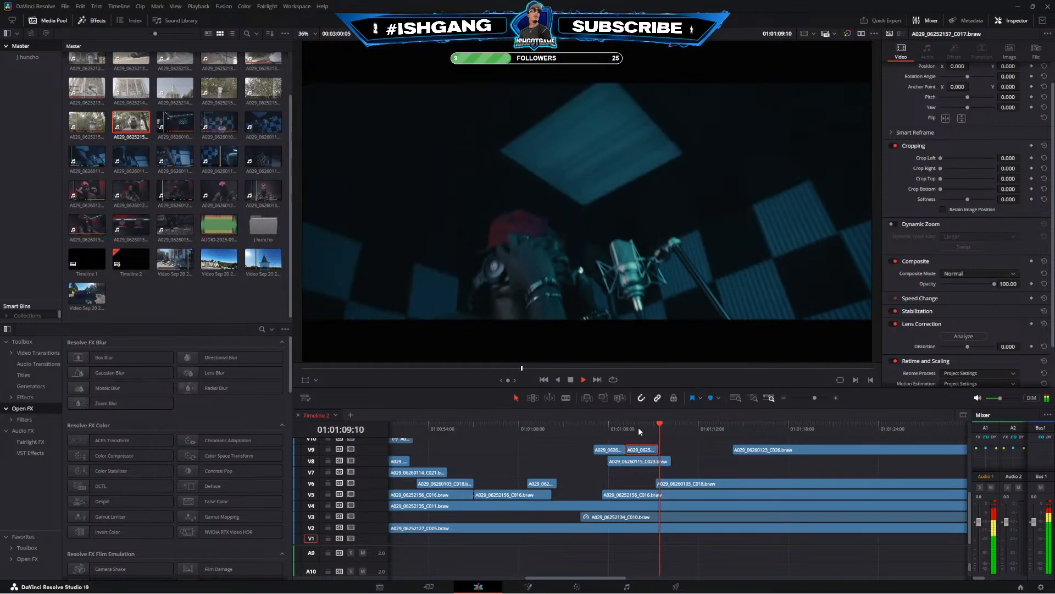
left_click_drag(657, 449, 667, 449)
Set the new A029_06252157_C017 cutaway's camera raw to decode using Clip with Gen 5 color science, and return to editing
left_click(635, 428)
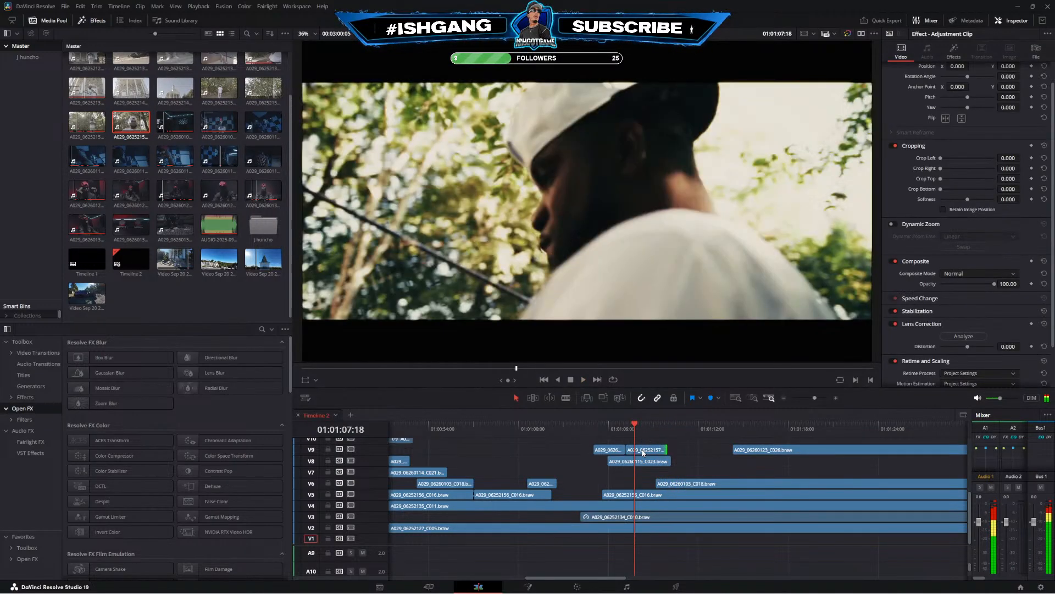
left_click(577, 587)
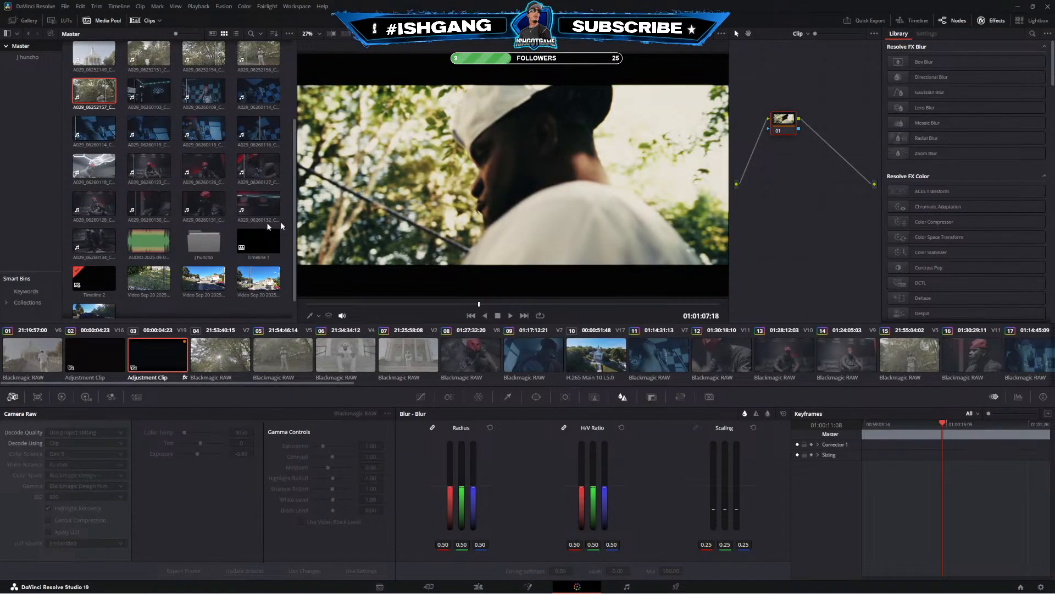
left_click_drag(297, 383, 942, 397)
left_click(772, 359)
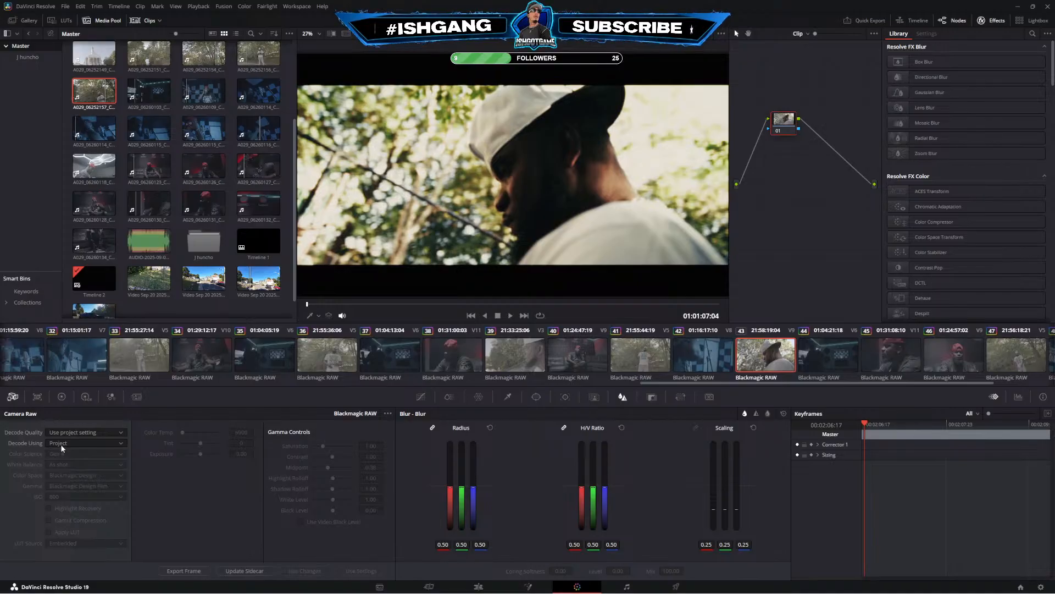
left_click(55, 481)
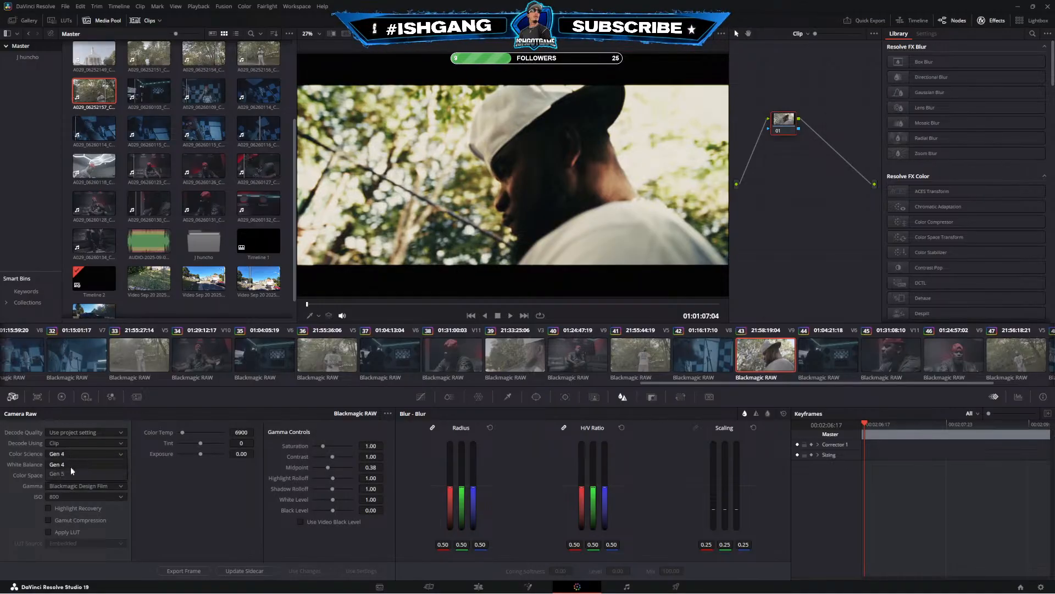
left_click(69, 473)
left_click(479, 586)
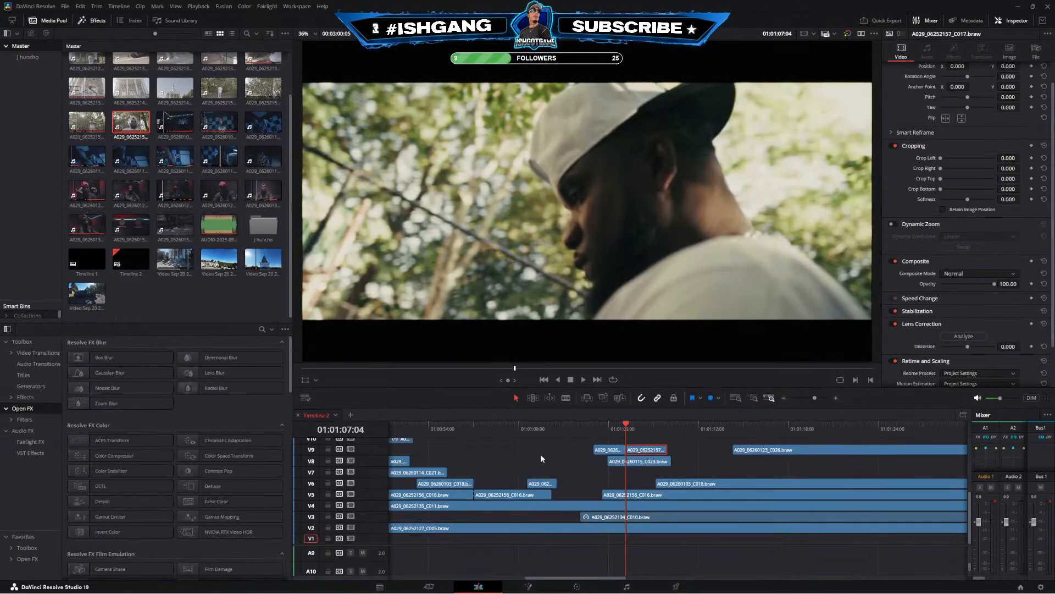
Split A029_06260130_C030 on V11 at about 01:01:13:13, trim its later part to start at about 01:01:22:17, and replay
key("space")
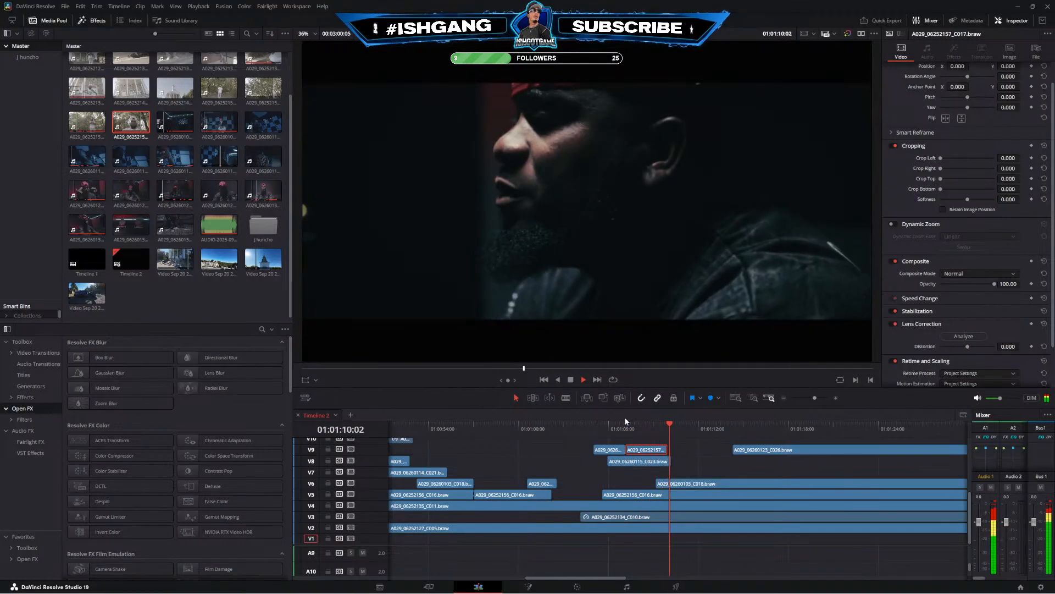
left_click_drag(668, 474, 582, 480)
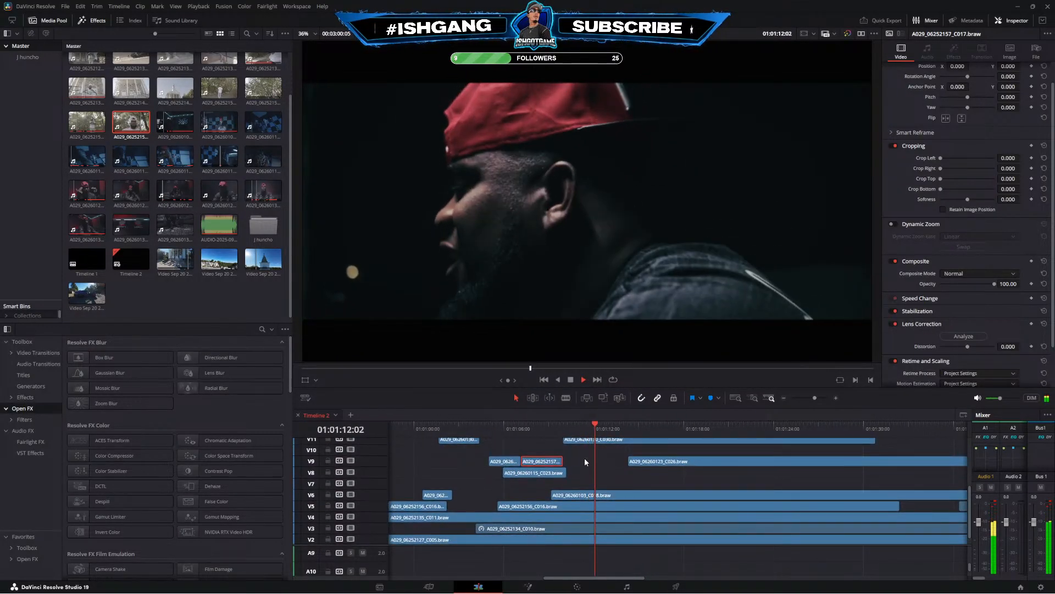
scroll(585, 458, "up", 3)
scroll(608, 488, "down", 3)
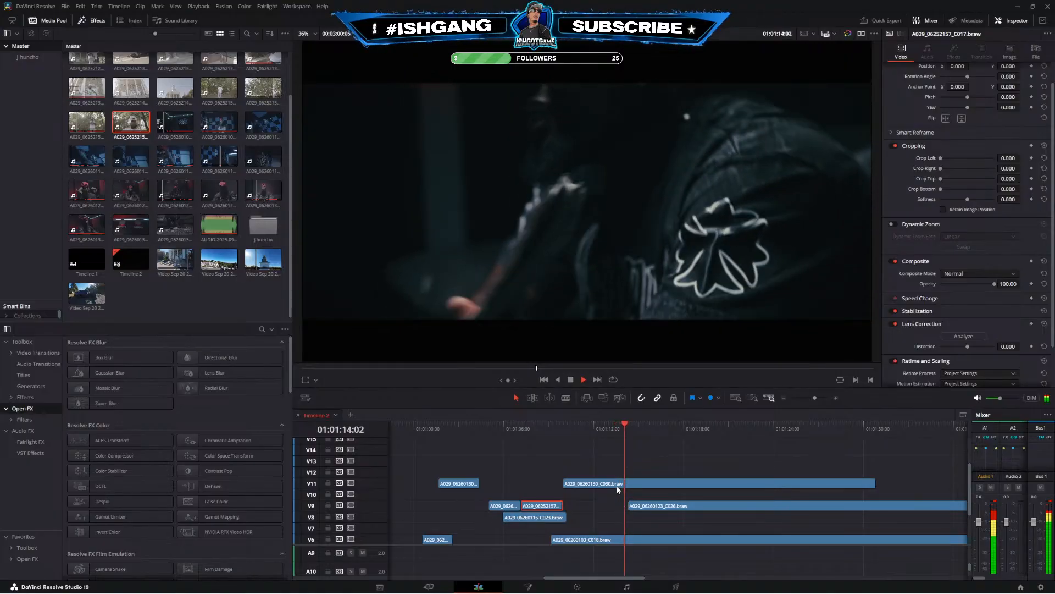
key("b")
left_click(614, 483)
key("a")
left_click_drag(614, 483, 754, 477)
left_click(598, 426)
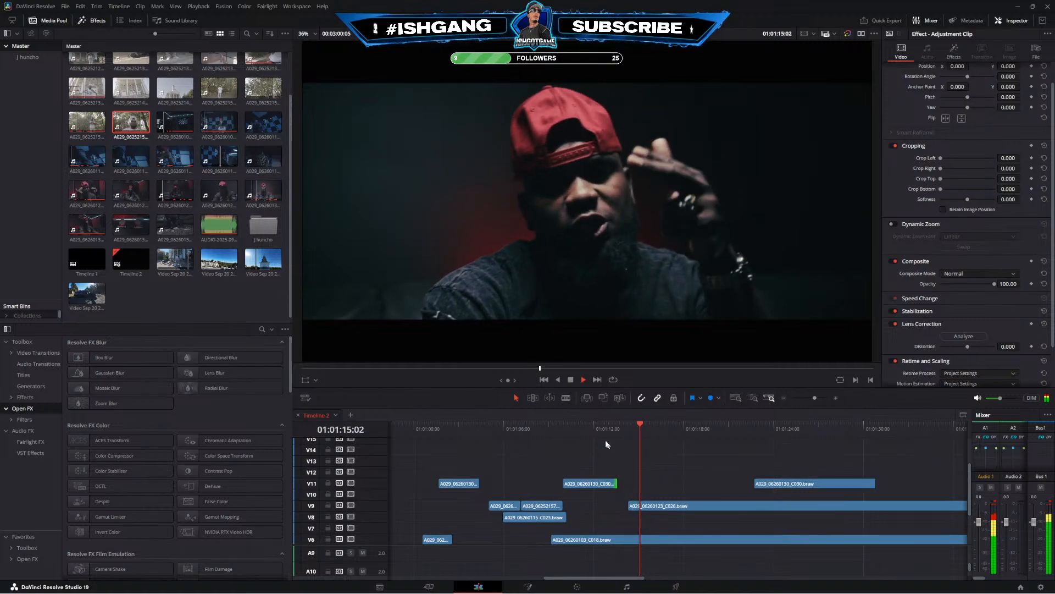
left_click(601, 426)
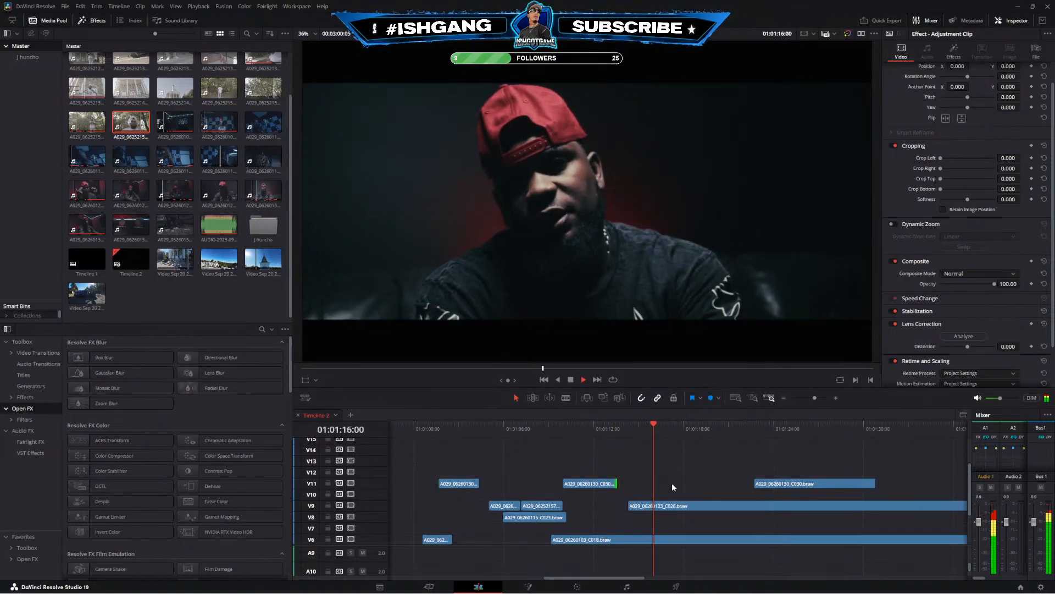
Replay the section, split A029_06260123_C026 on V9 at about 01:01:16:12, and trim its later part to start at about 01:01:21:09
left_click_drag(655, 476, 623, 469)
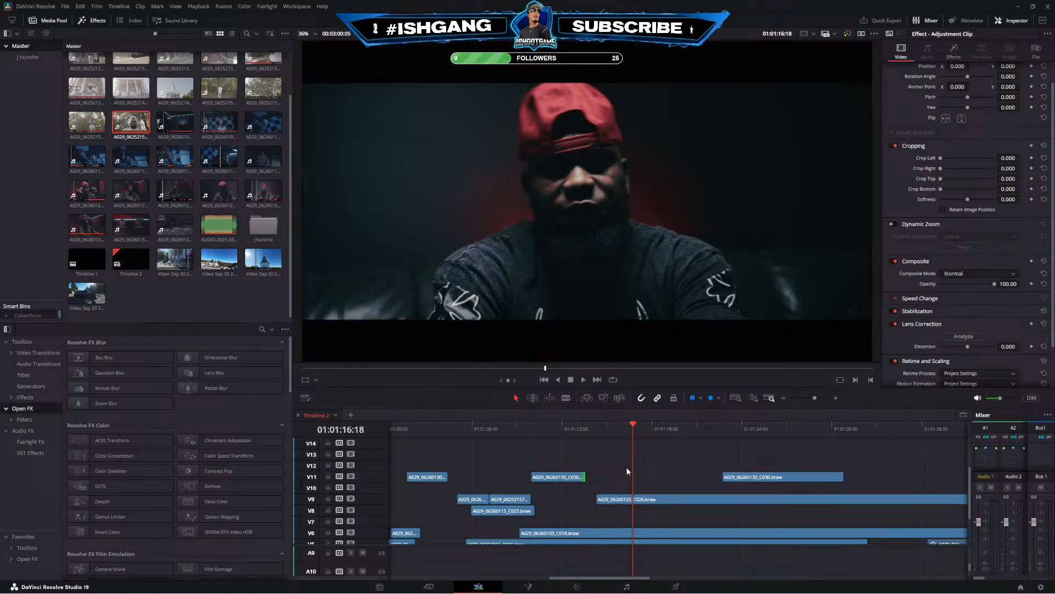
left_click(586, 427)
key("space")
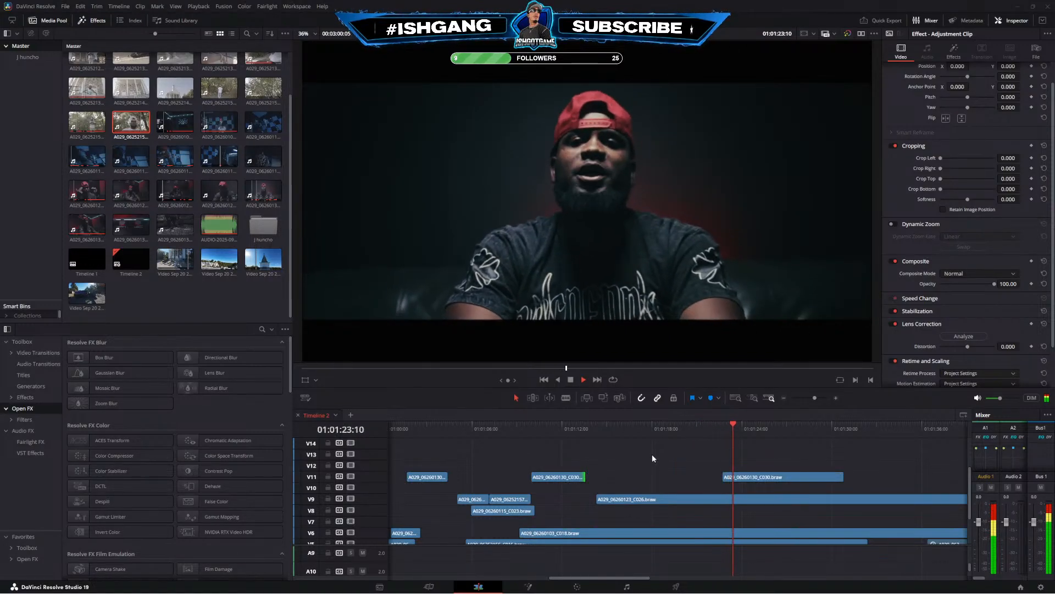
left_click_drag(653, 479, 609, 482)
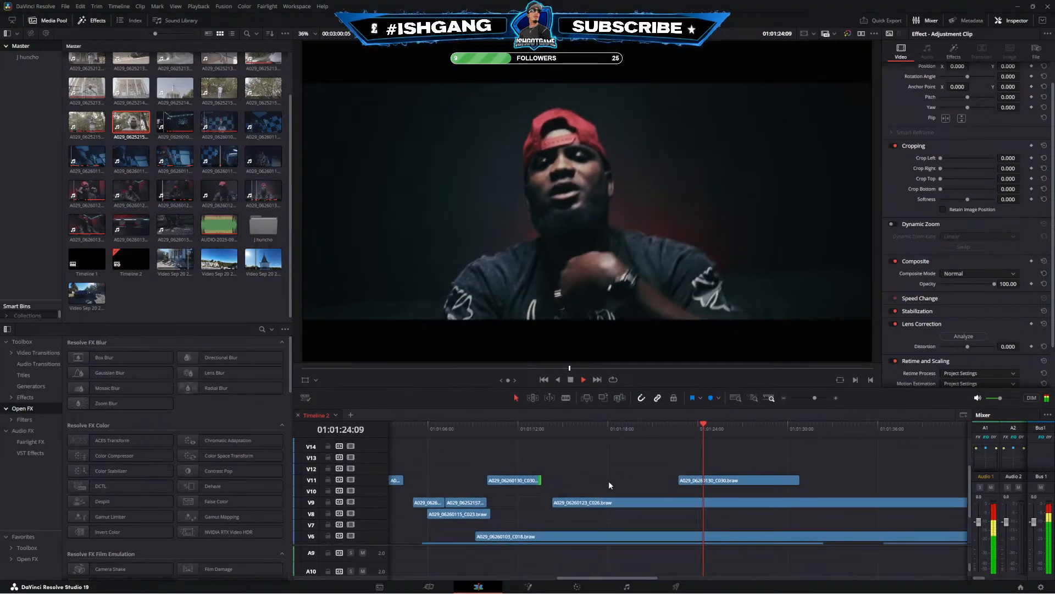
left_click(546, 431)
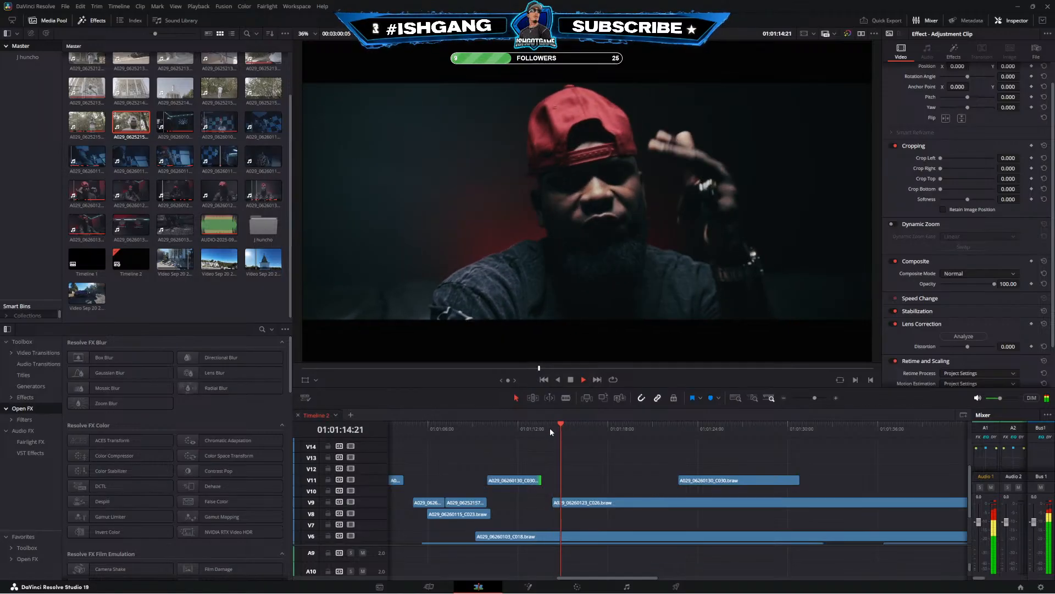
scroll(583, 486, "up", 1)
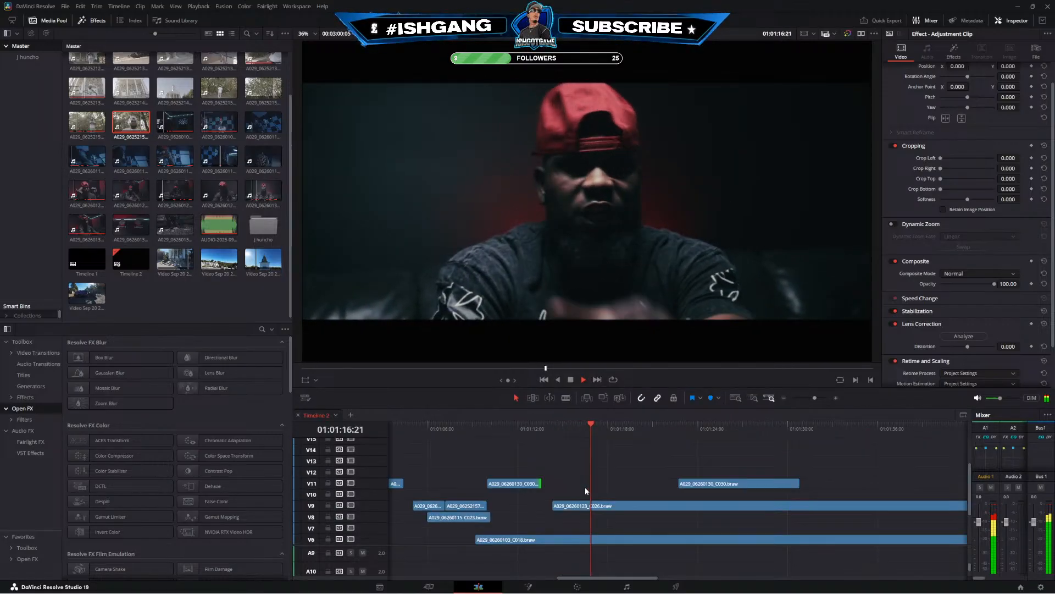
key("b")
left_click(586, 506)
key("a")
left_click_drag(587, 503, 680, 498)
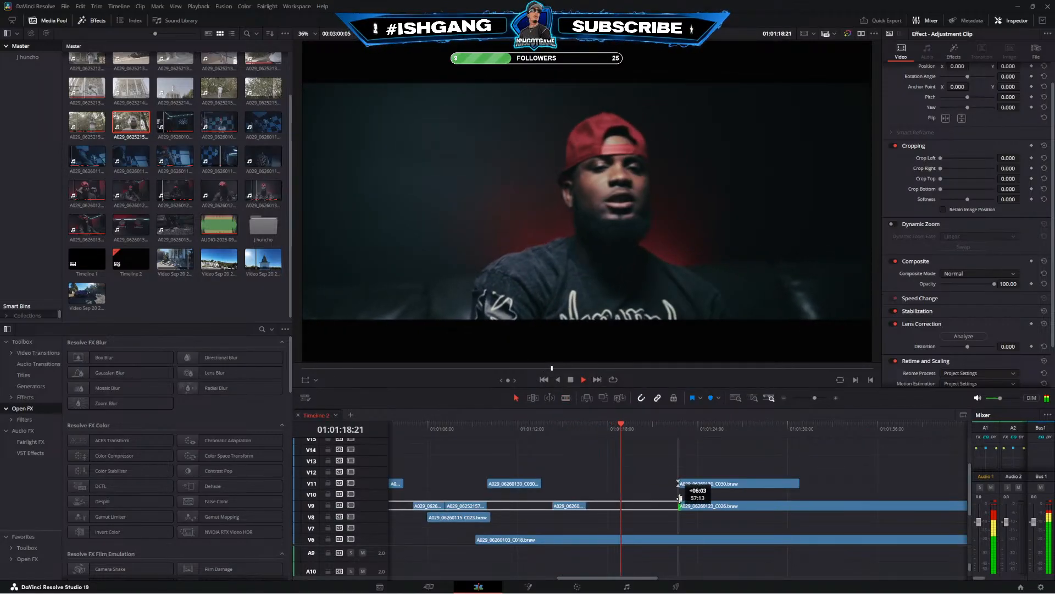
left_click(567, 428)
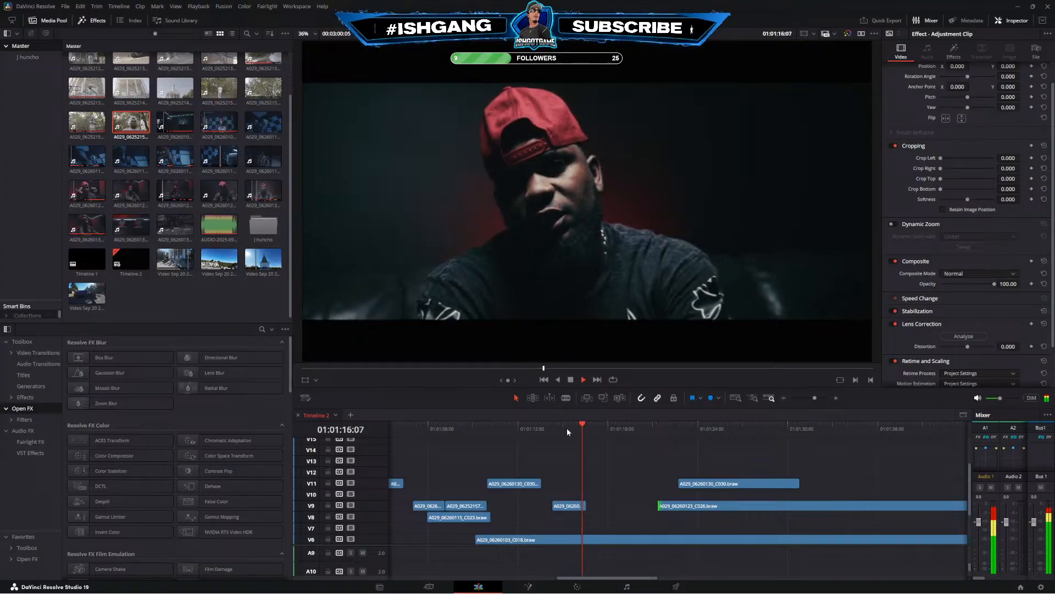
Split A029_06260103_C018 on V6 at about 01:01:16:14 and 01:01:21:09, matching the gap between the V9 clips
scroll(582, 470, "down", 3)
key("b")
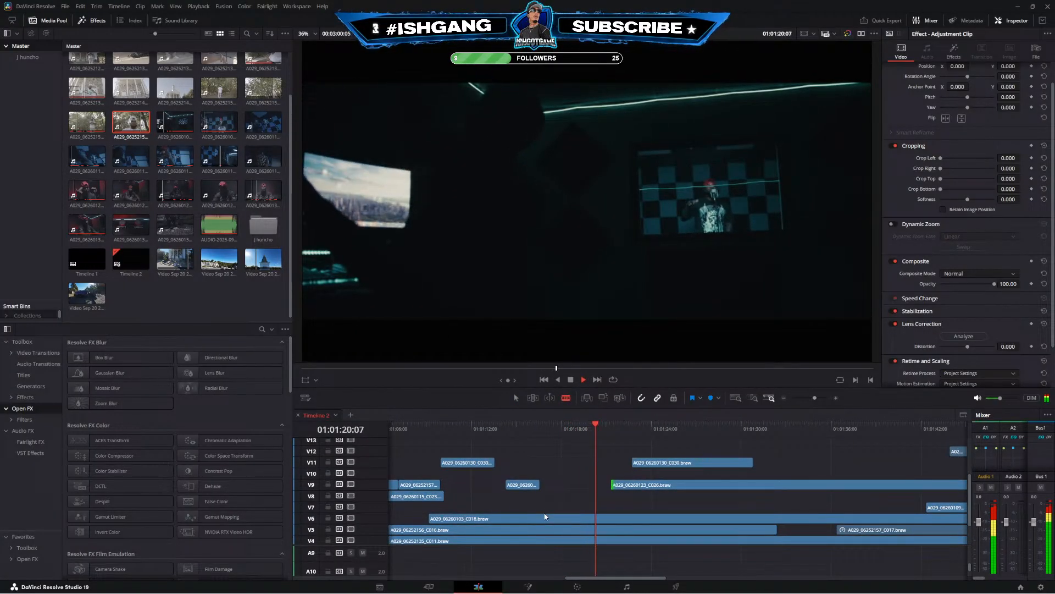
left_click(543, 516)
key("a")
mouse_move(543, 516)
left_mouse_down()
mouse_move(614, 507)
mouse_move(541, 509)
left_mouse_up()
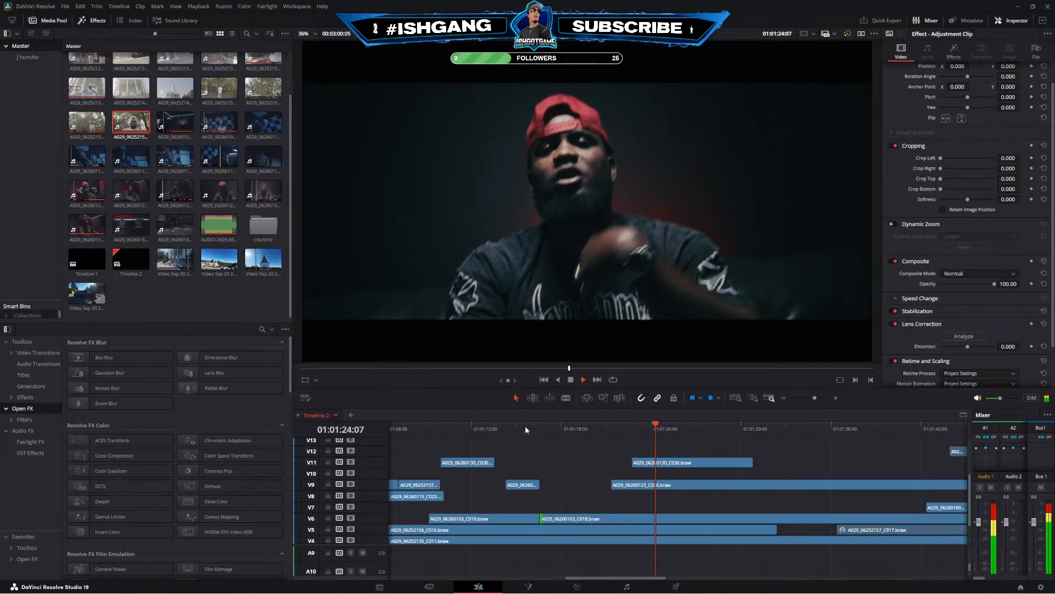
left_click(526, 427)
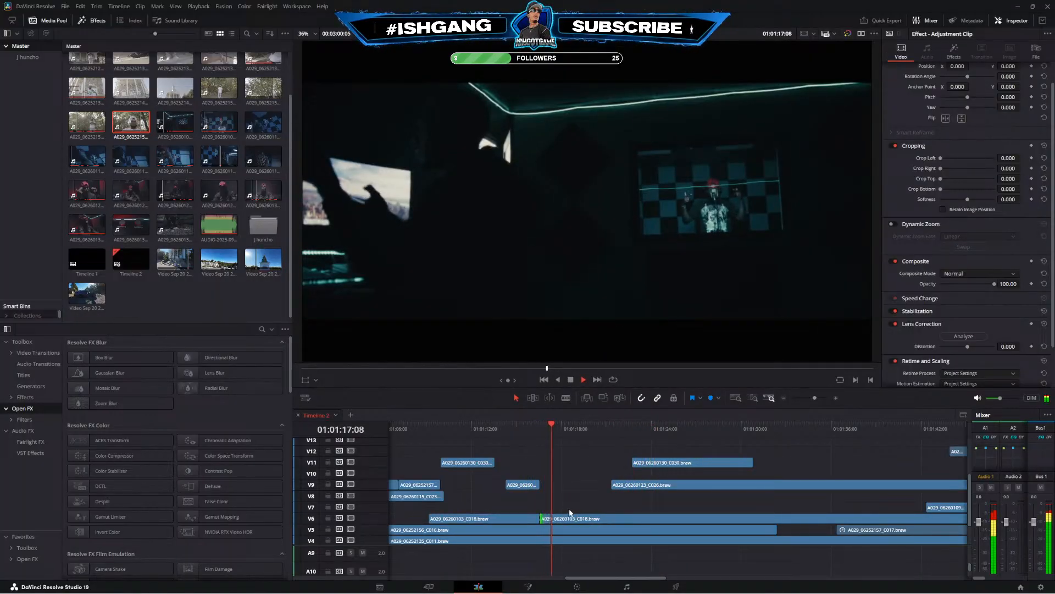
key("b")
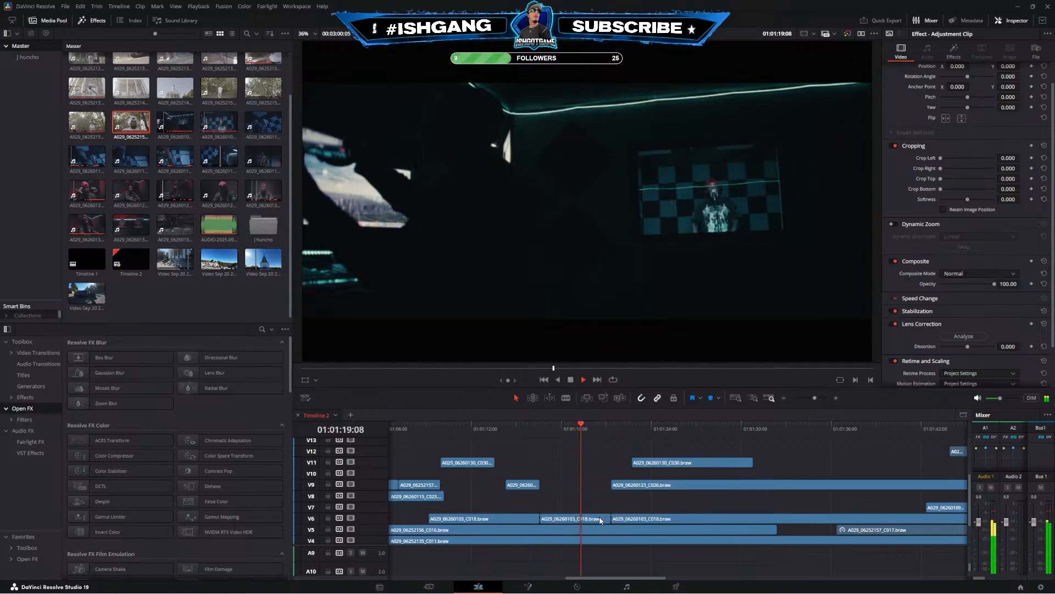
Keyframe zoom and position on the V6 clip between 01:01:16:14 and 01:01:21:07, ending at zoom 1.300 and position X -114, and replay it
left_click(528, 428)
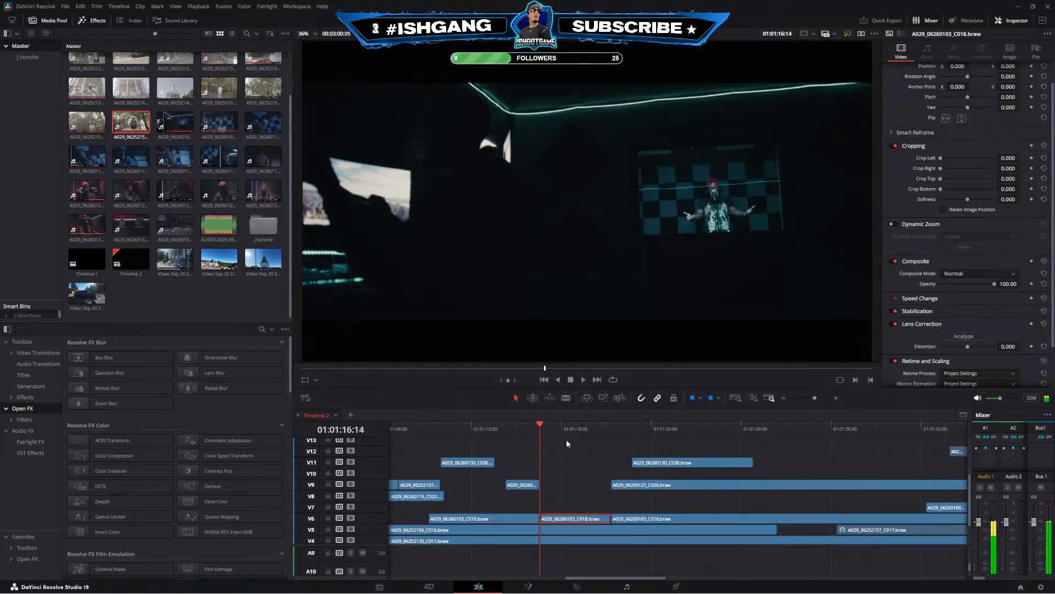
scroll(1037, 102, "up", 1)
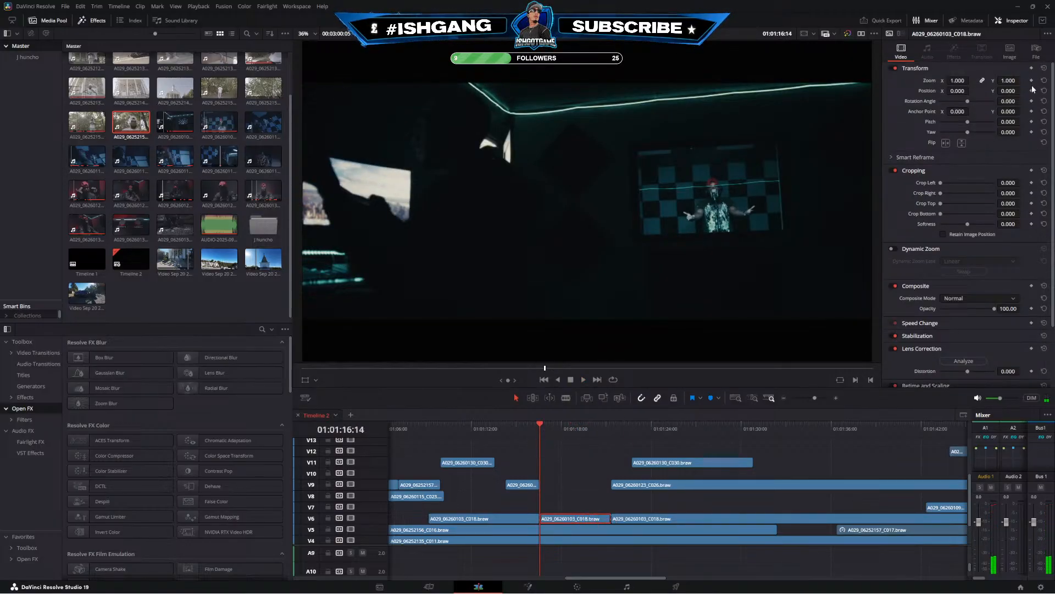
left_click_drag(555, 424, 608, 426)
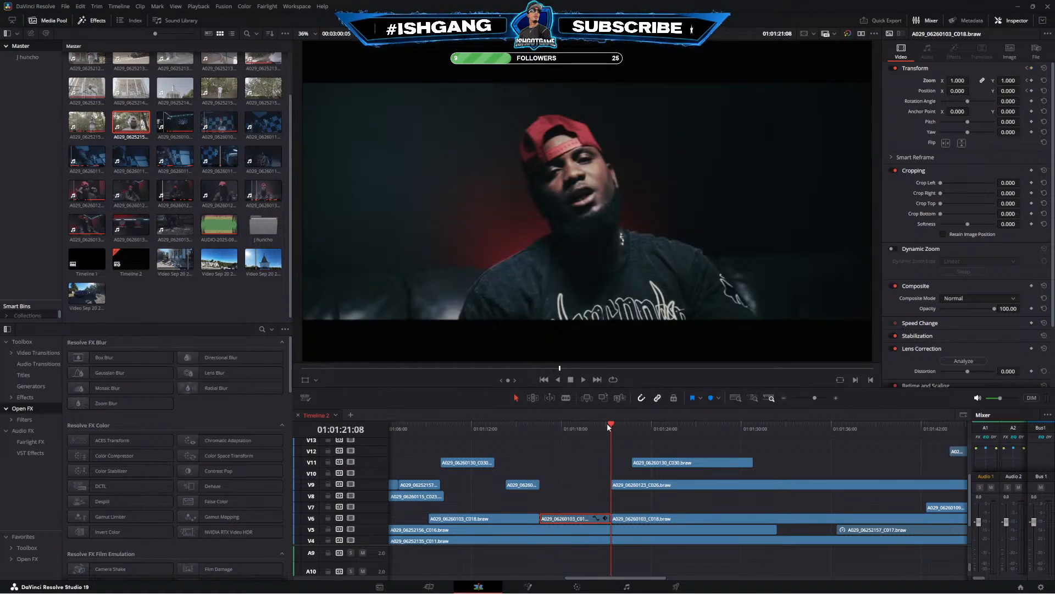
key("Left")
left_click_drag(955, 80, 971, 91)
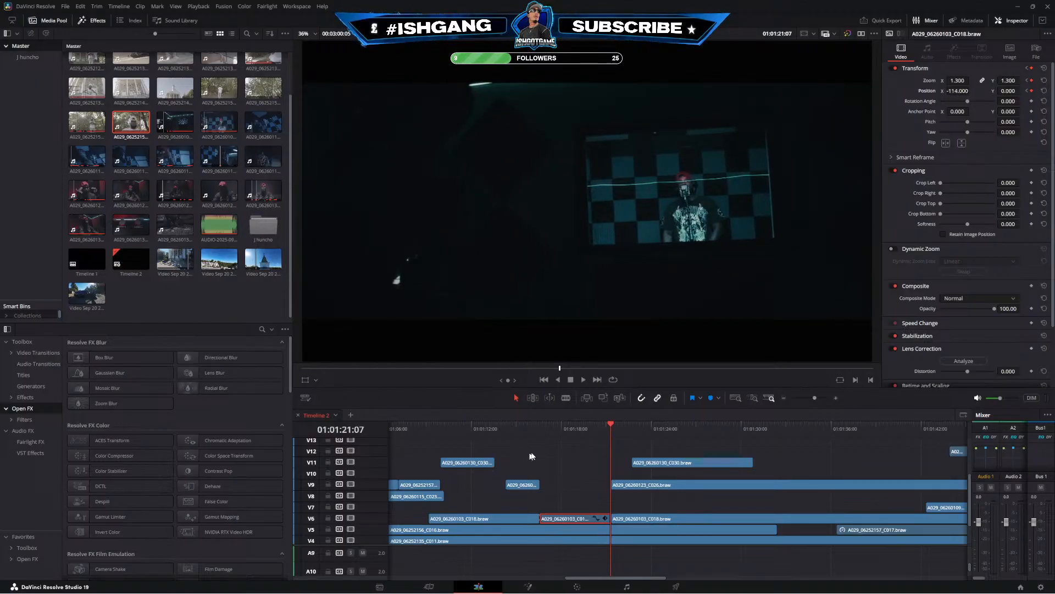
left_click(541, 430)
key("space")
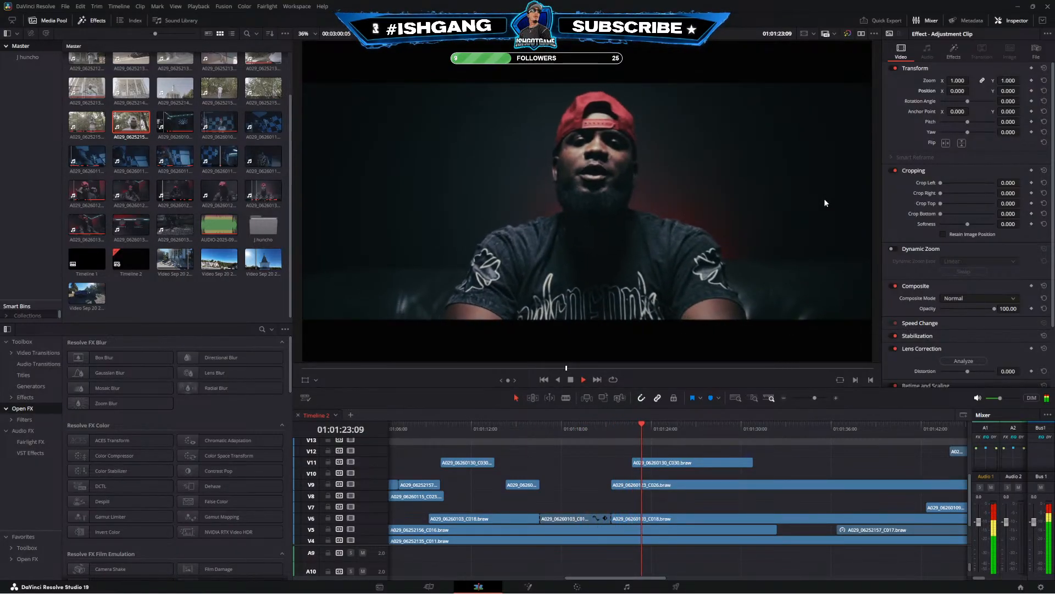
key("space")
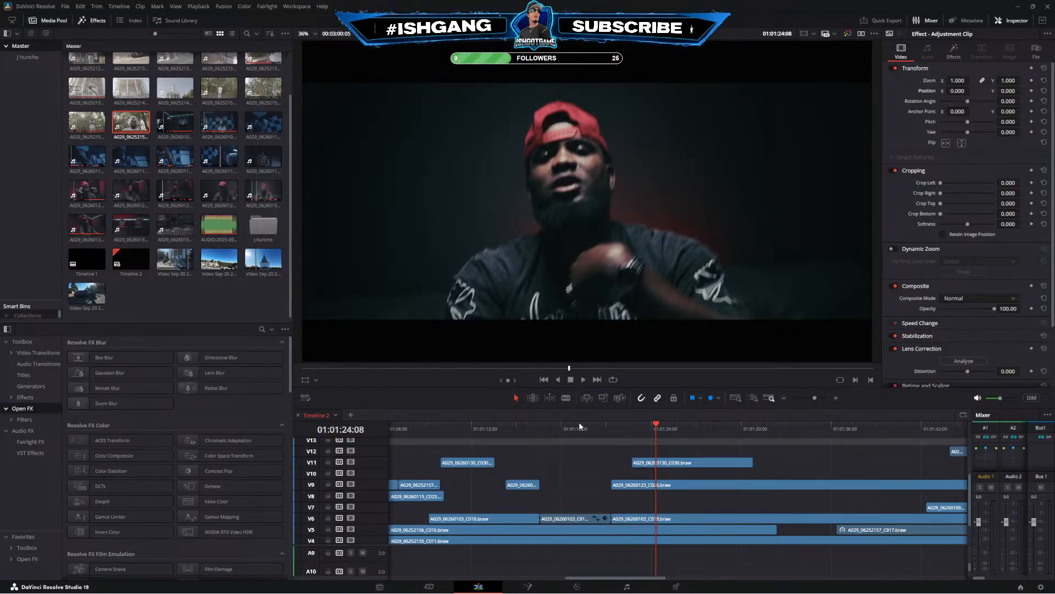
left_click(553, 428)
key("space")
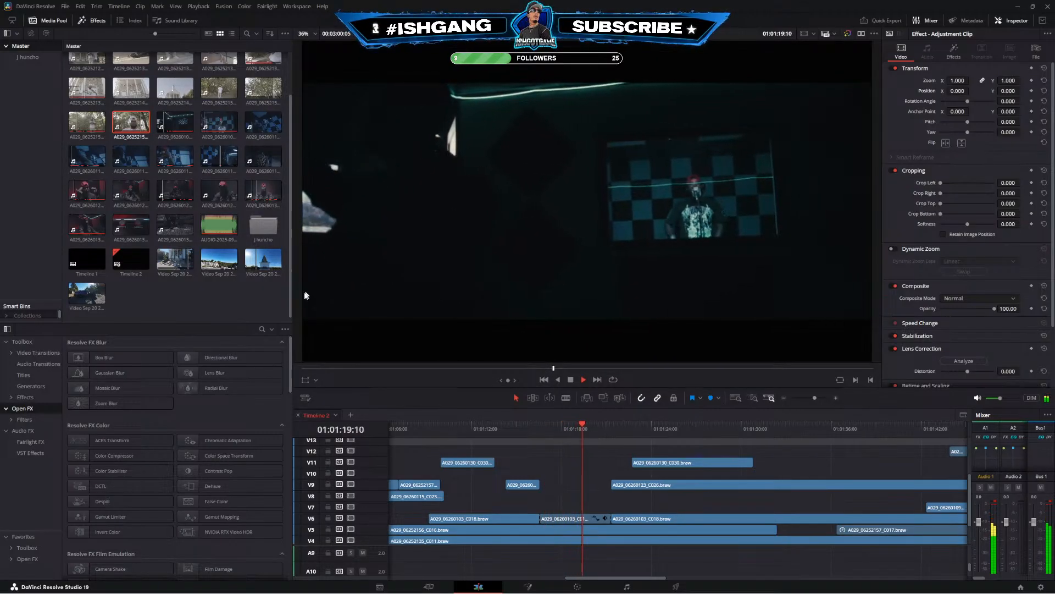
left_click(553, 428)
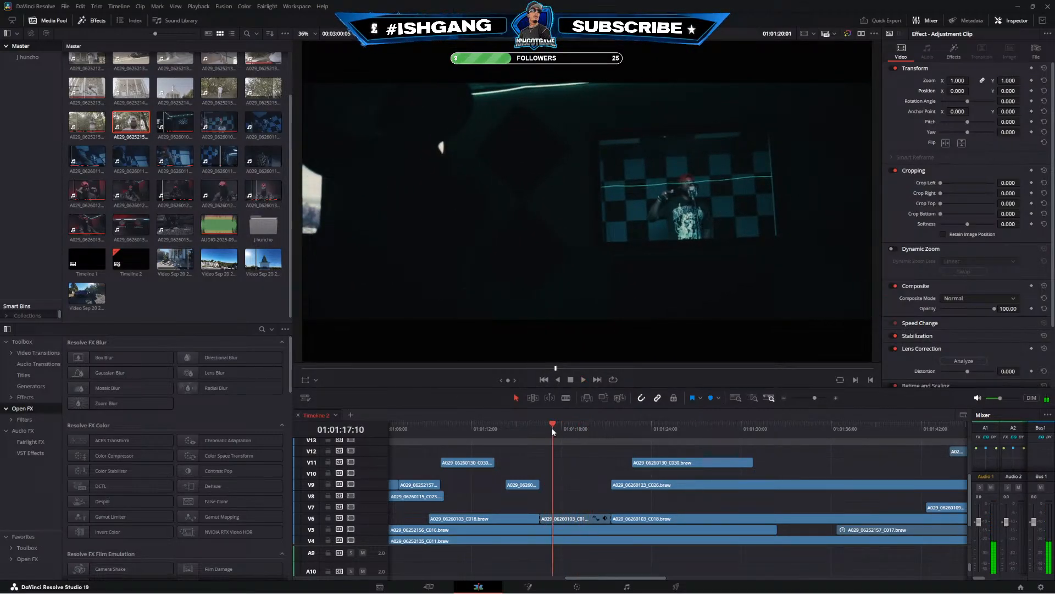
key("space")
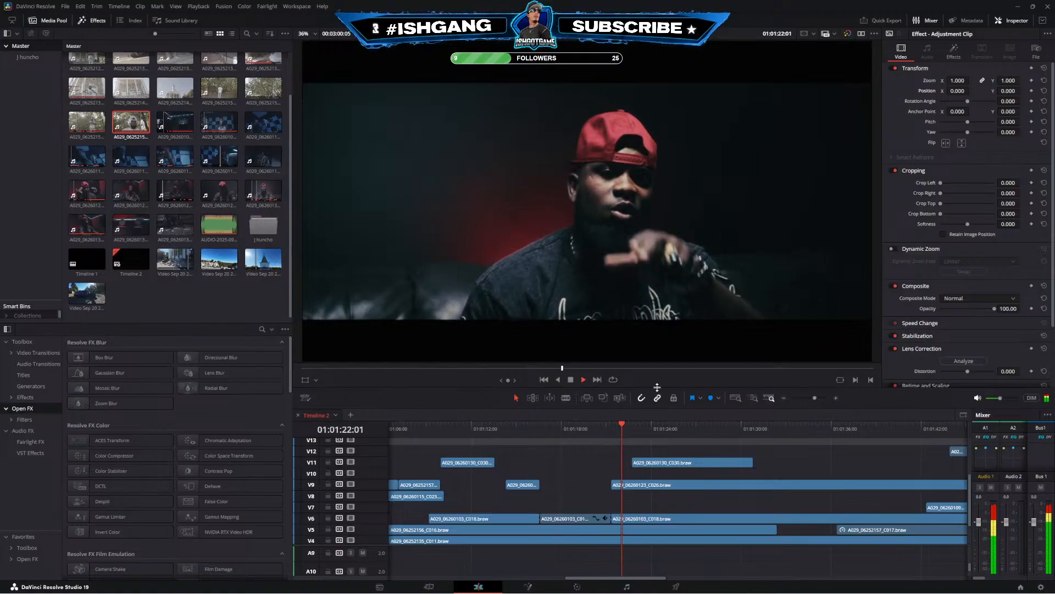
Replay the following section and trim the later A029_06260130_C030 clip on V11 to start at about 01:01:25
left_click_drag(628, 502, 592, 489)
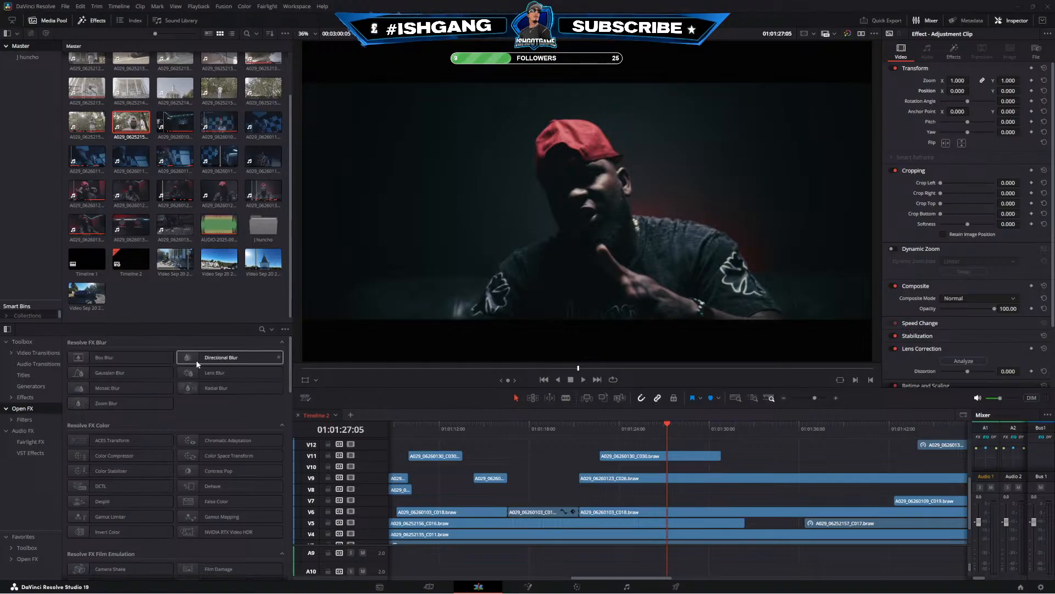
left_click(624, 431)
key("space")
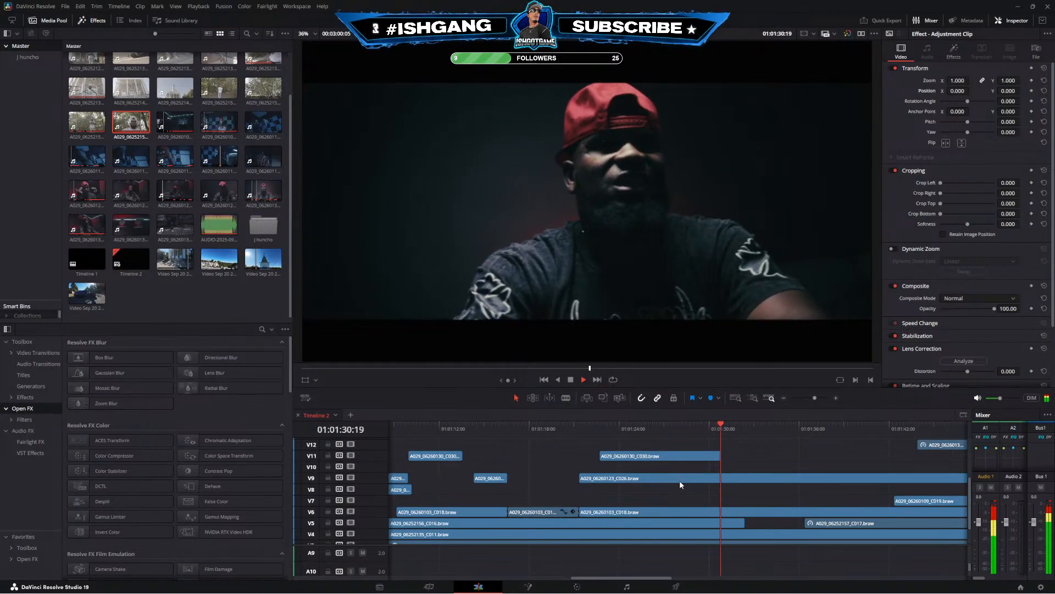
left_click_drag(680, 482, 609, 495)
left_click(494, 422)
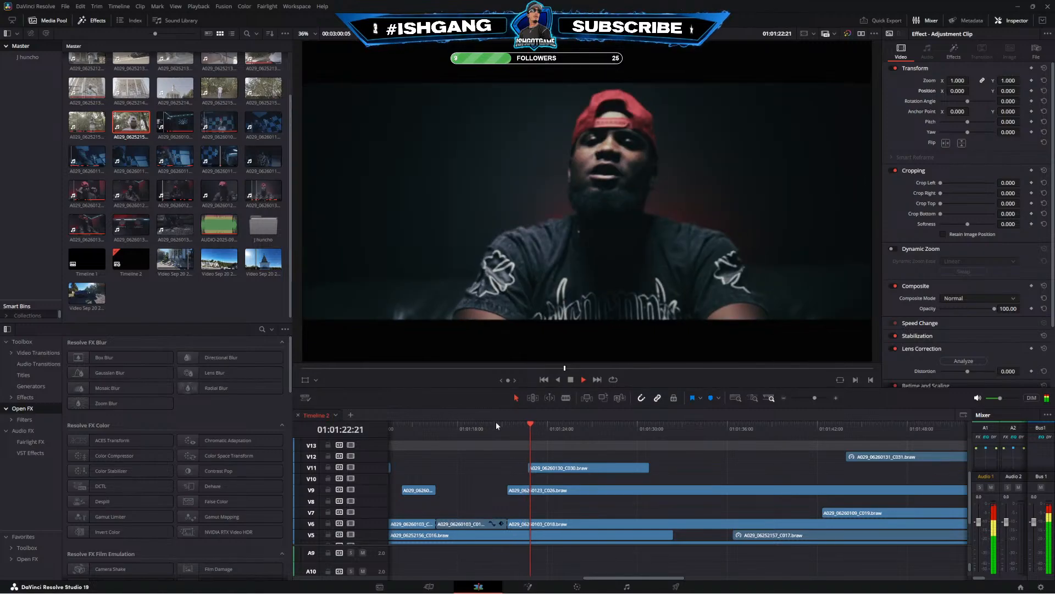
left_click_drag(531, 467, 572, 481)
Split A029_06260123_C026 on V9 at about 01:01:23:07, and trim the later V9 and V6 clips to start at about 01:01:25:17 and 01:01:27
left_click(510, 429)
key("b")
left_click(537, 490)
key("a")
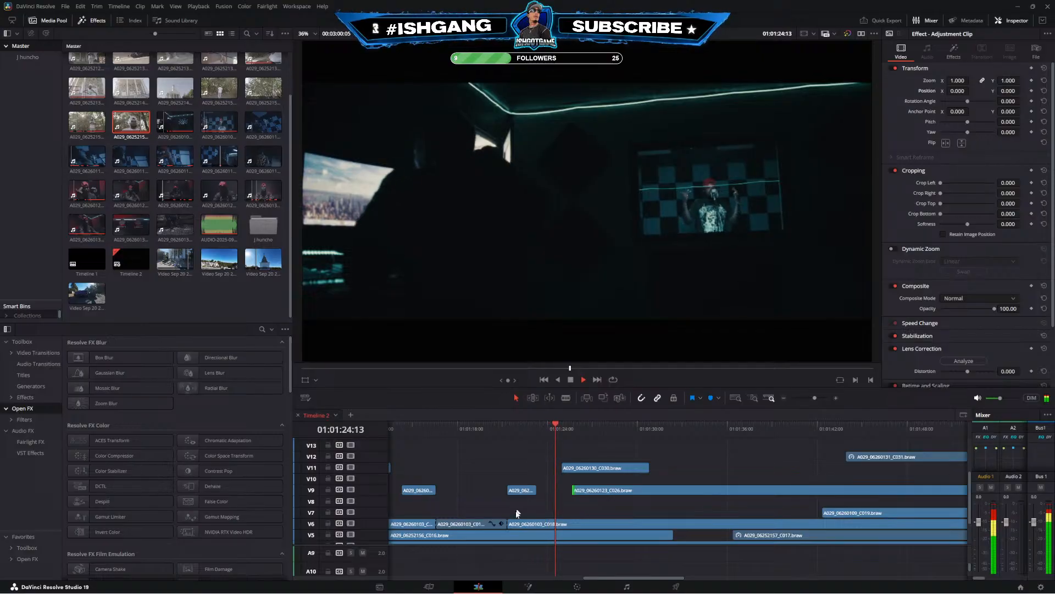
left_click_drag(509, 523, 592, 522)
Split A029_06260130_C030 on V11 at about 01:01:27:17 and delete its later part
left_click(529, 428)
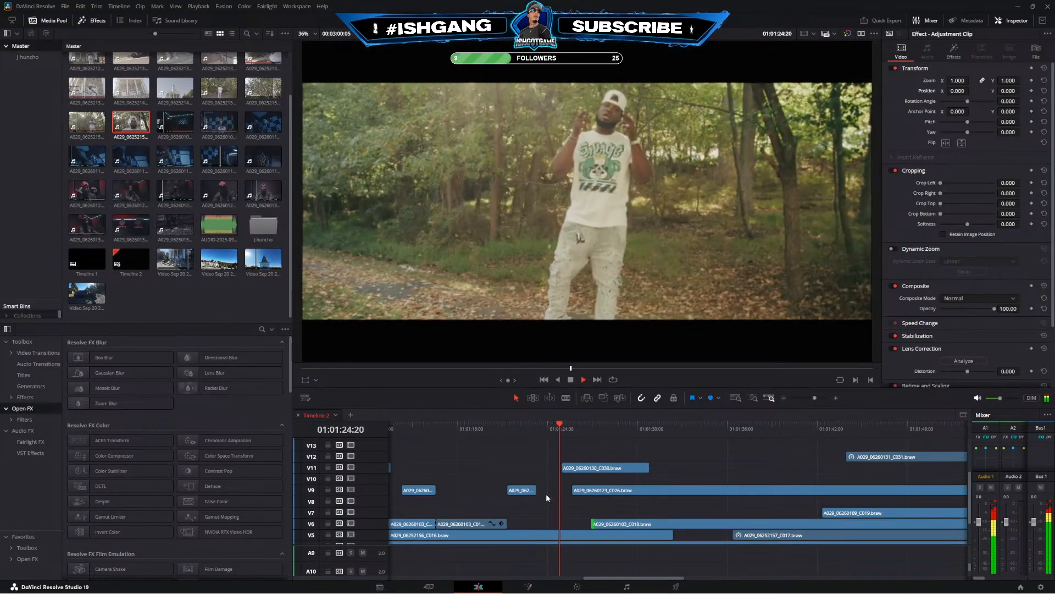
key("b")
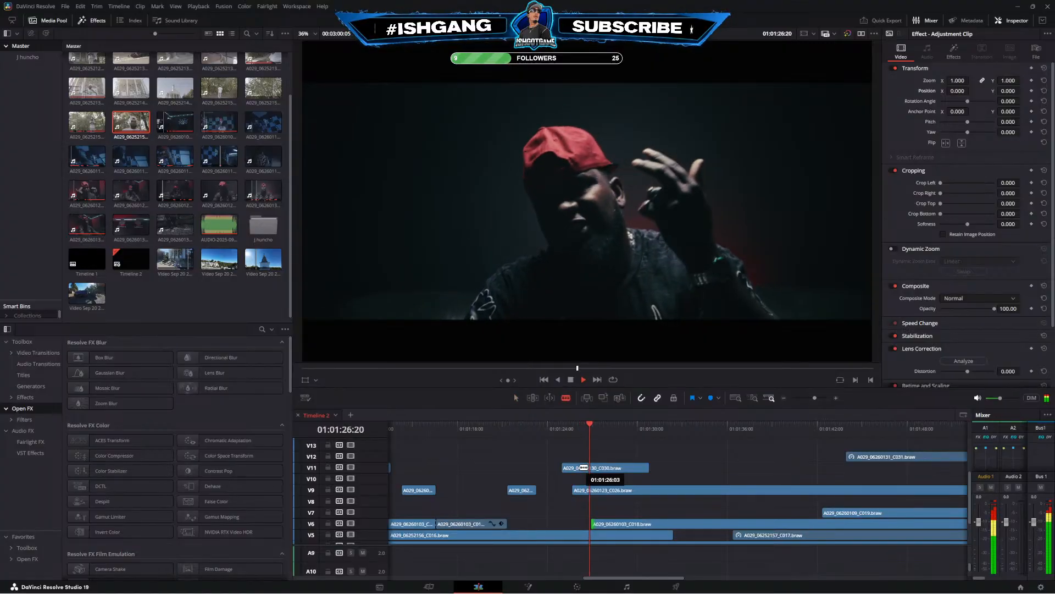
left_click(603, 467)
key("a")
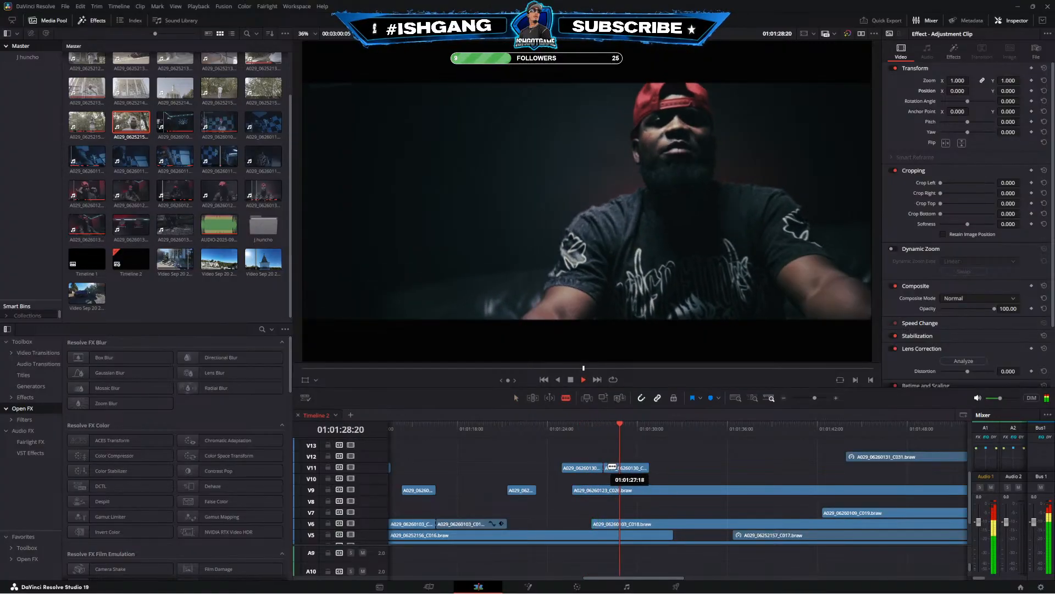
left_click(612, 469)
key("Delete")
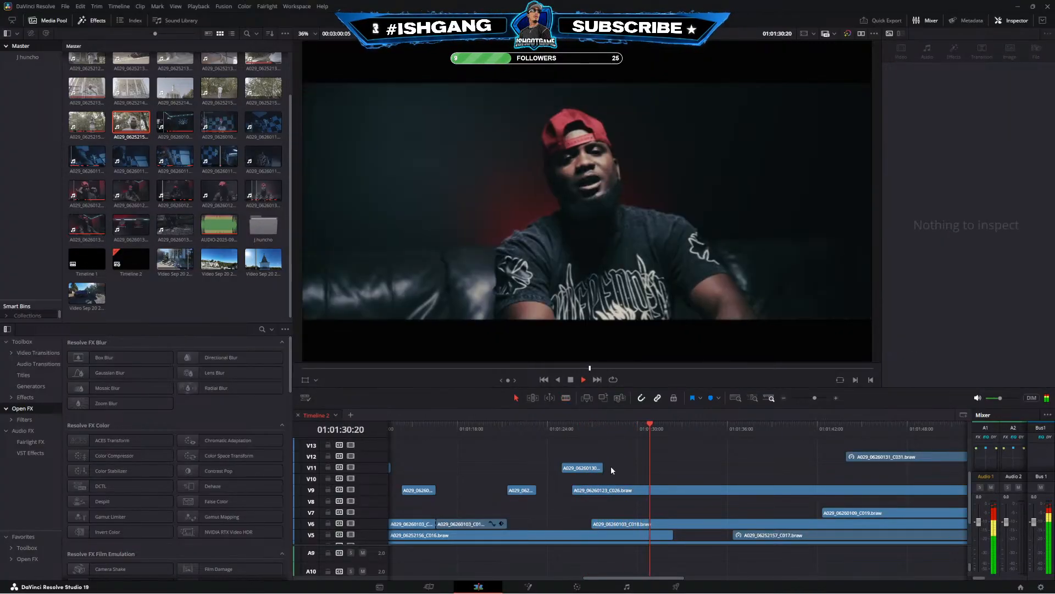
Trim the later A029_06260123_C026 on V9 to start at about 01:01:38:10 and A029_06260103_C018 on V6 at about 01:01:39
left_click_drag(572, 487, 763, 489)
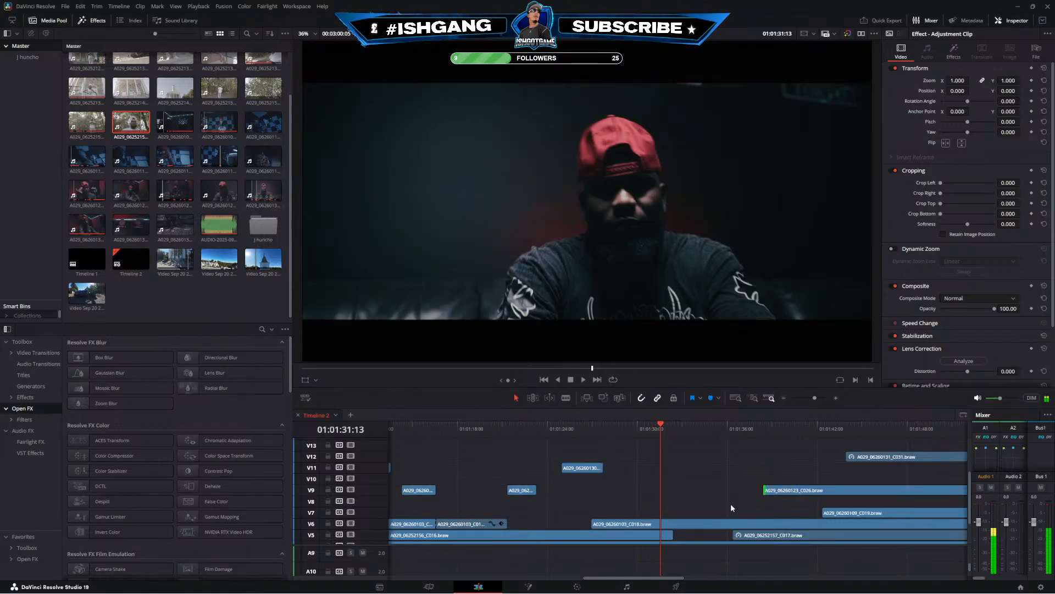
left_click(584, 431)
key("space")
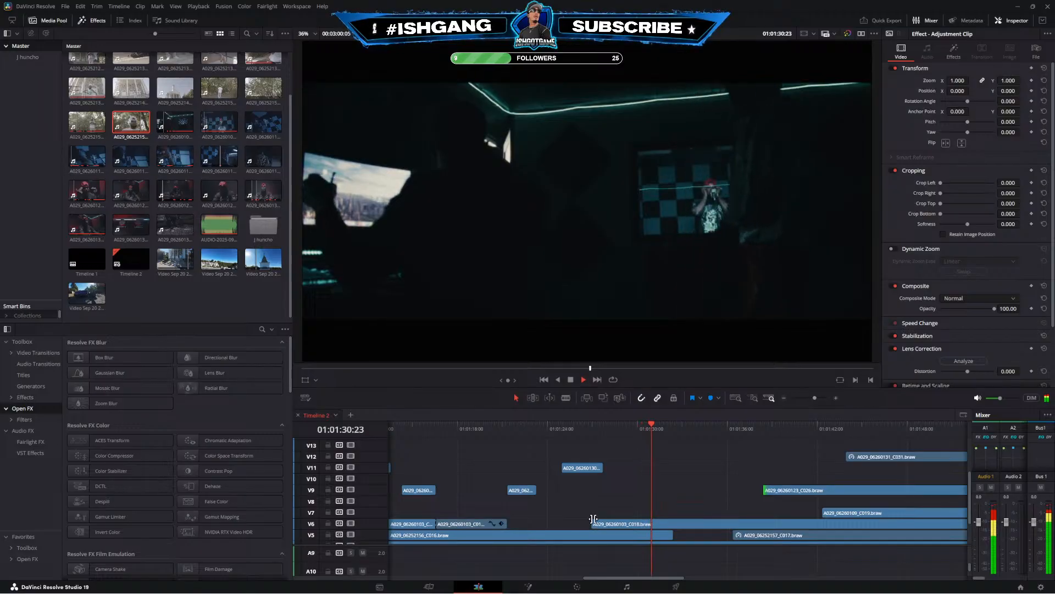
left_click_drag(593, 519, 774, 523)
left_click(593, 430)
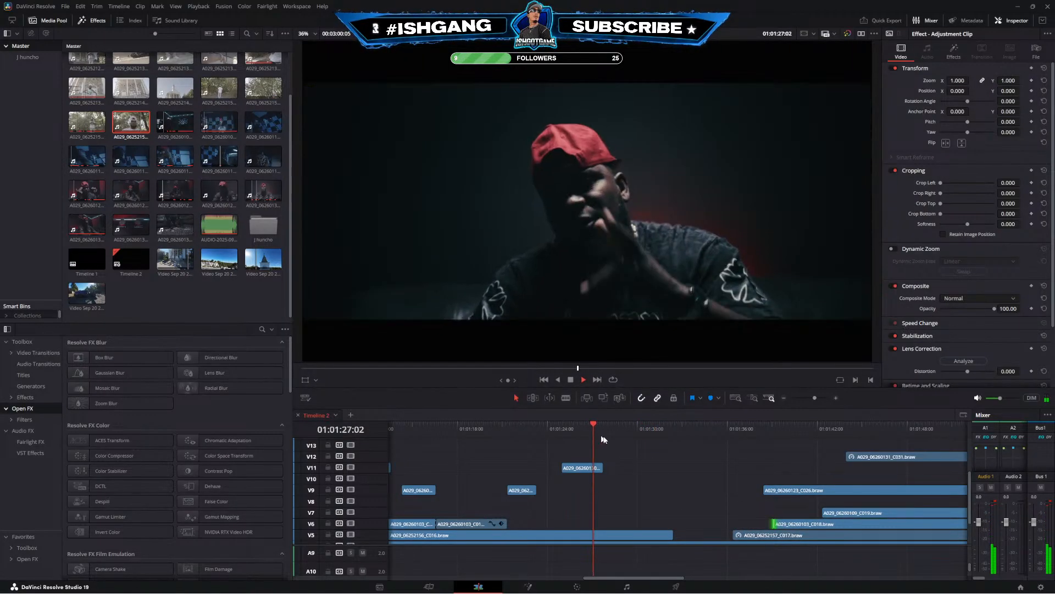
Split A029_06252156_C016 on V5 at about 01:01:27:02, delete its later part, and replay the cut
scroll(615, 462, "down", 2)
scroll(616, 461, "right", 2)
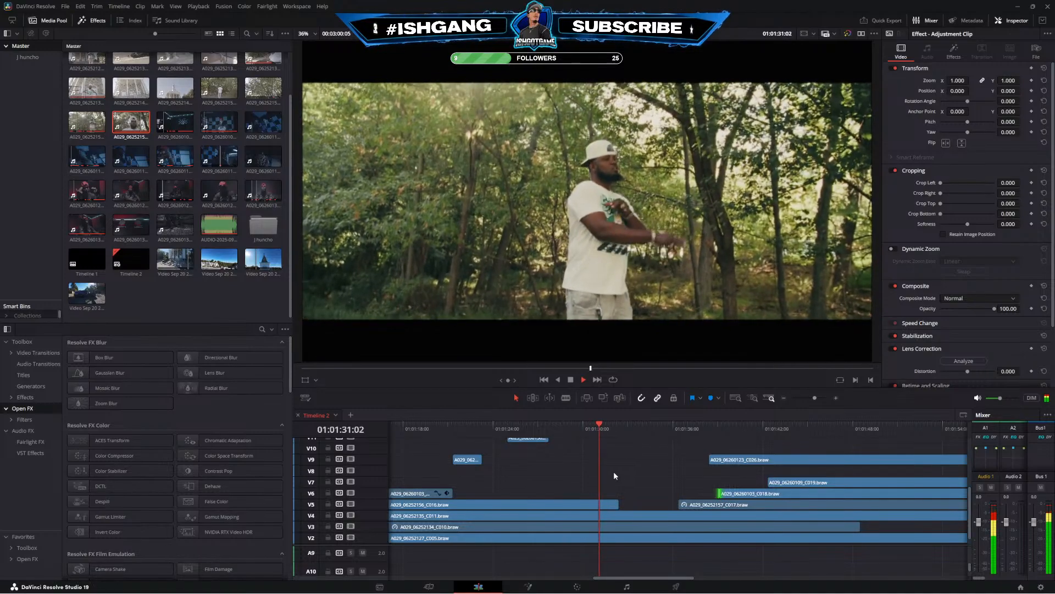
key("b")
left_click(540, 504)
key("a")
left_click(554, 504)
key("BackSpace")
left_click(539, 430)
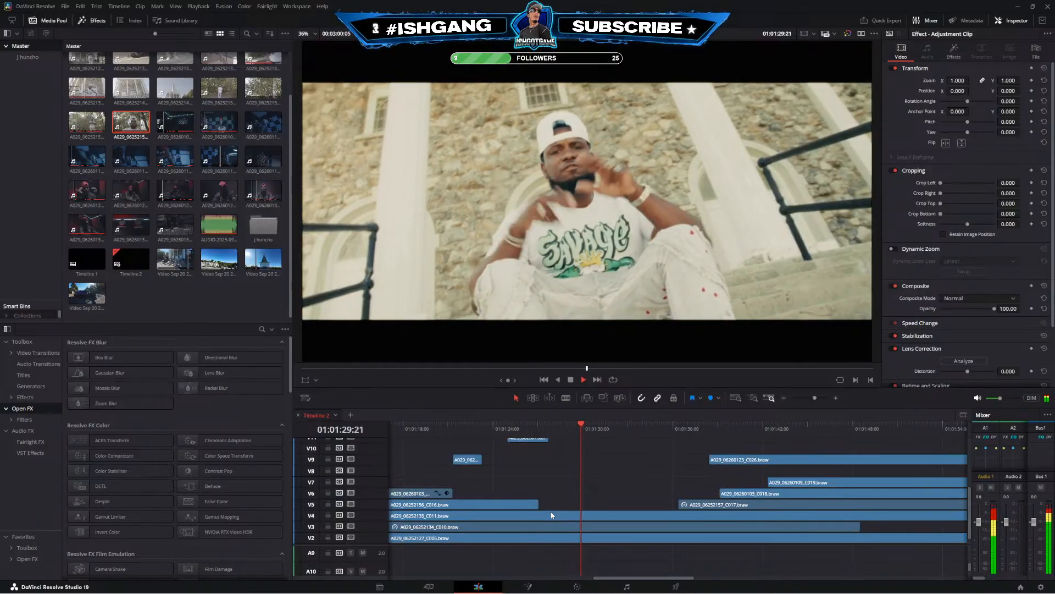
key("space")
Mark the A029_06252135_C011 clip on V4 with a green clip color
right_click(563, 515)
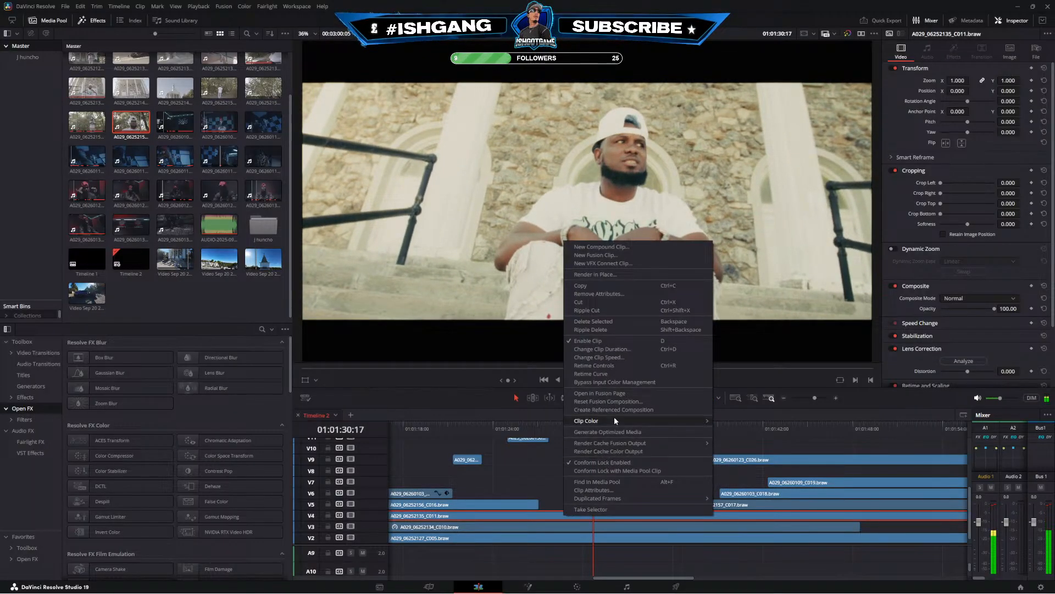
mouse_move(614, 420)
left_click(746, 471)
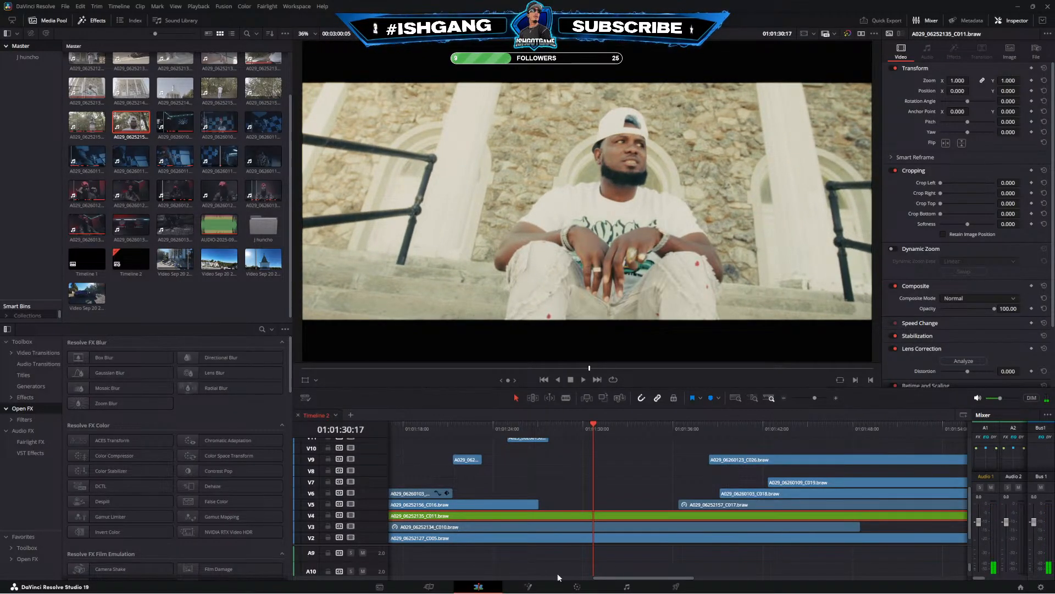
In the green-marked V4 clip's camera raw grading, lower exposure to -0.49 and raise highlight rolloff to 2.00
left_click(576, 586)
left_click_drag(225, 384, 668, 404)
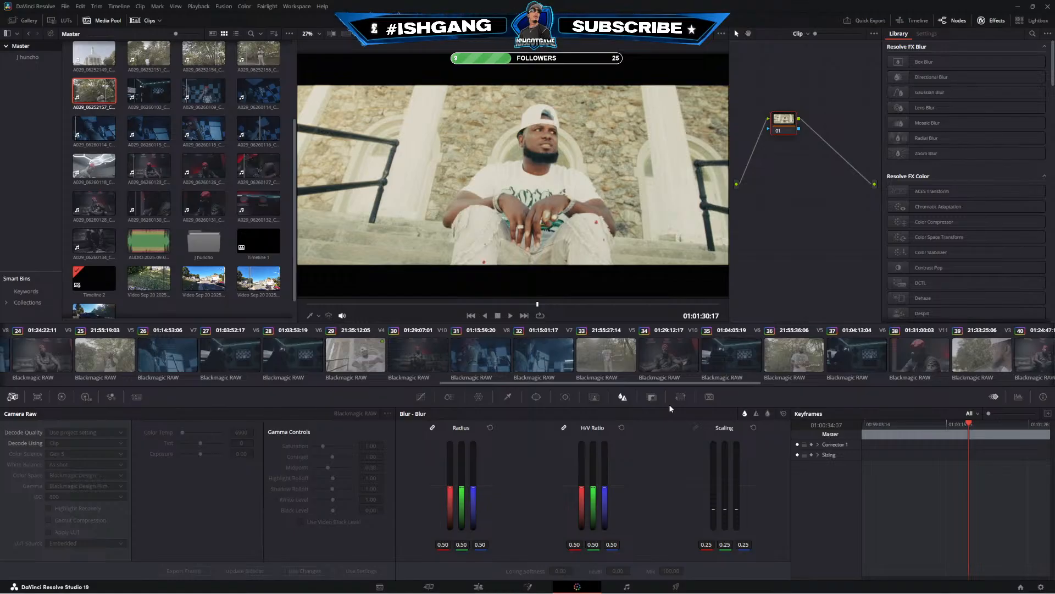
left_click(363, 352)
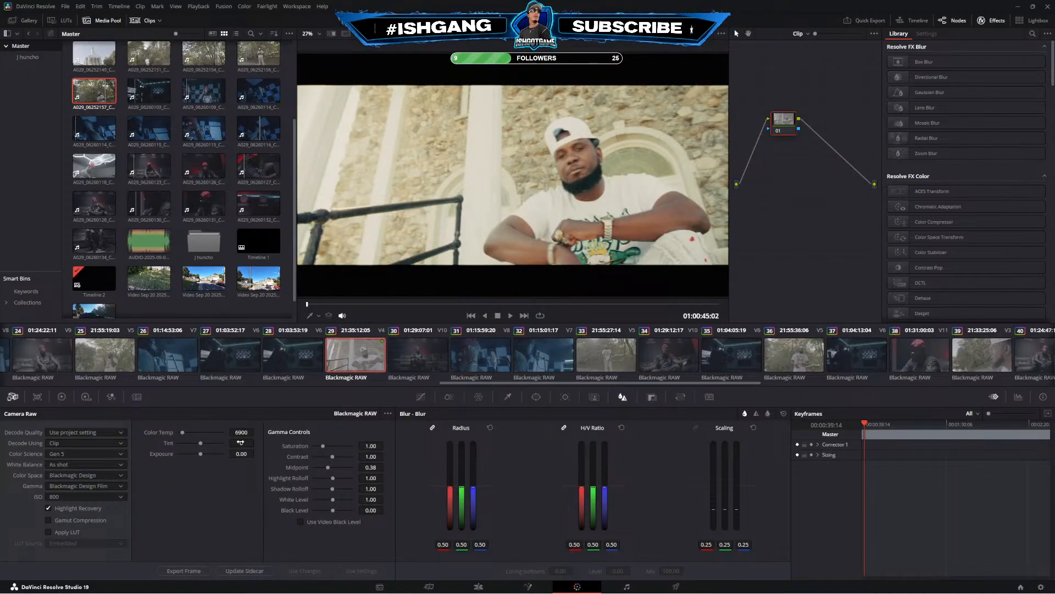
left_click_drag(241, 454, 222, 454)
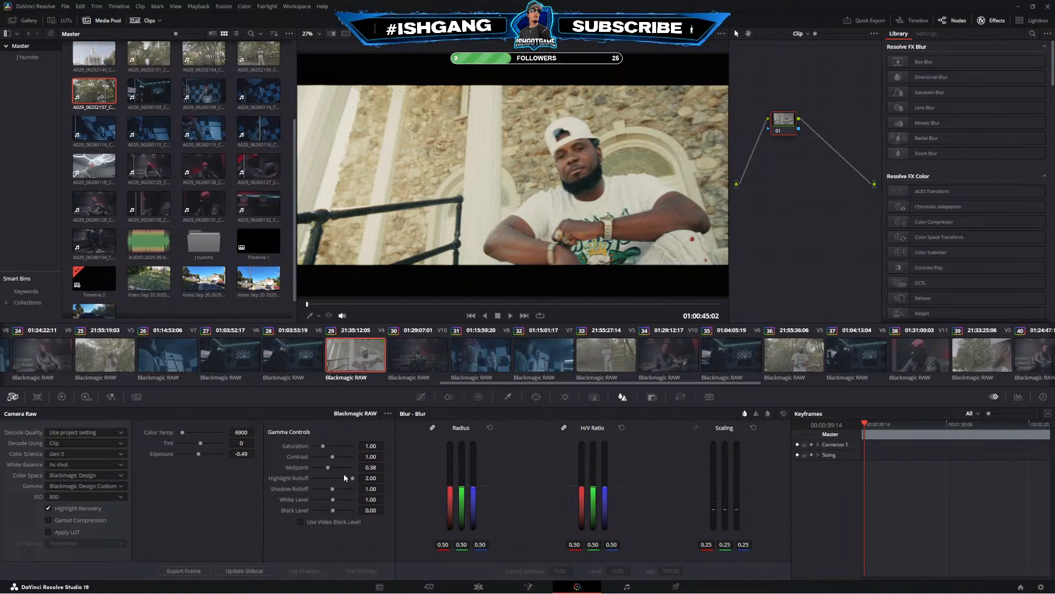
Return to editing, review the cut around the green V4 clip, and open the preceding shot at 01:00:44:17 for grading
left_click(479, 586)
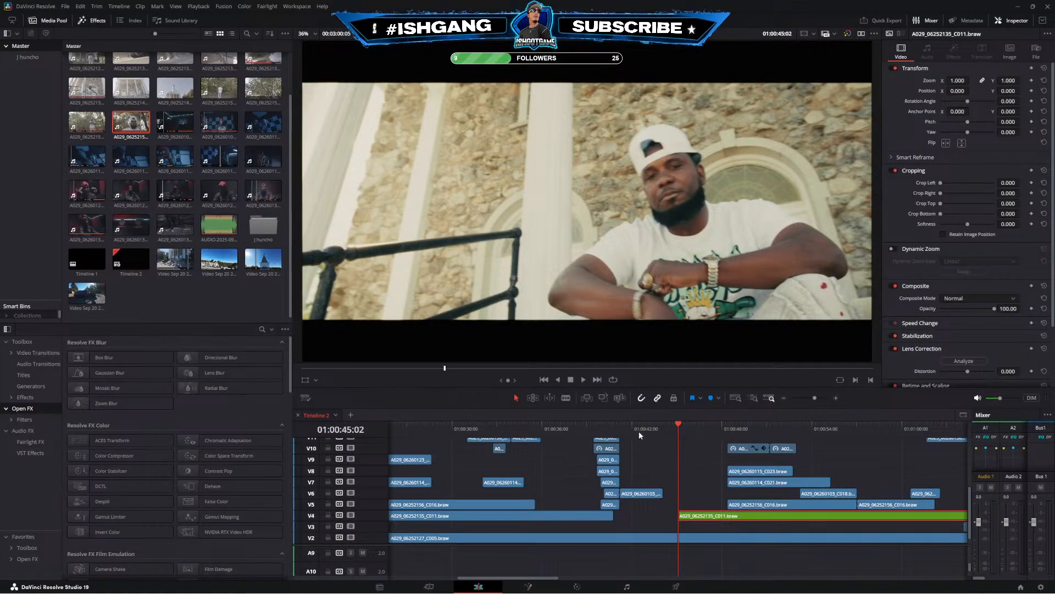
left_click(644, 429)
key("space")
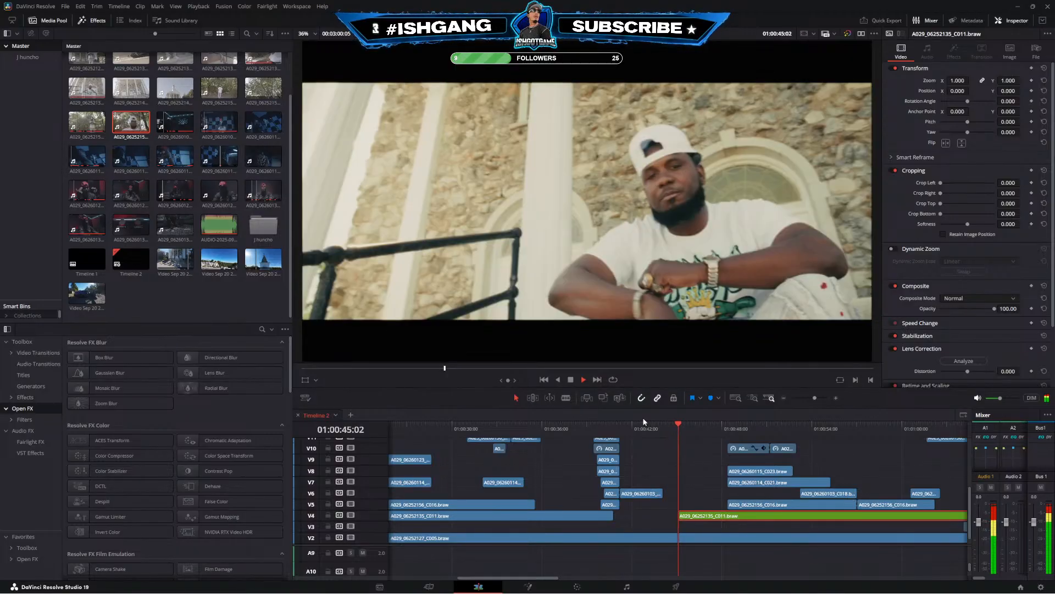
left_click(672, 429)
left_click_drag(671, 432, 673, 432)
left_click(578, 587)
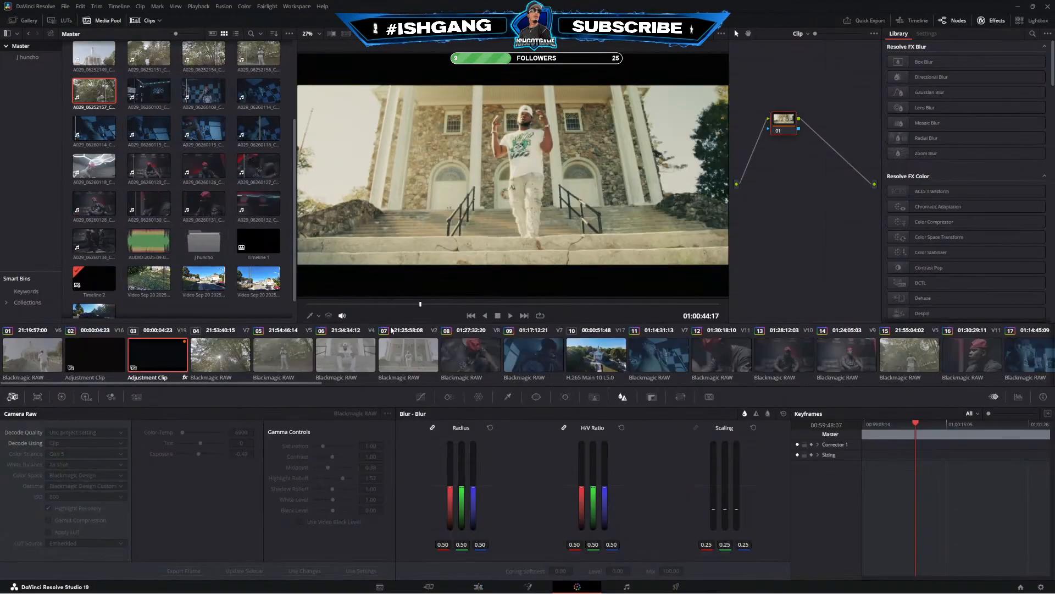